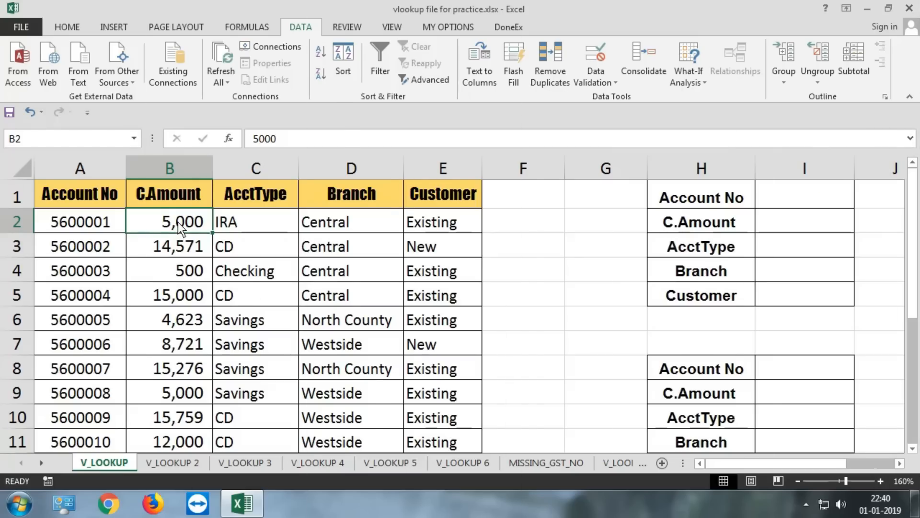
Examine the source table's columns one by one, from Account No through C.Amount, AcctType and Branch to Customer
{"action": "left_click", "coordinate": [101, 169]}
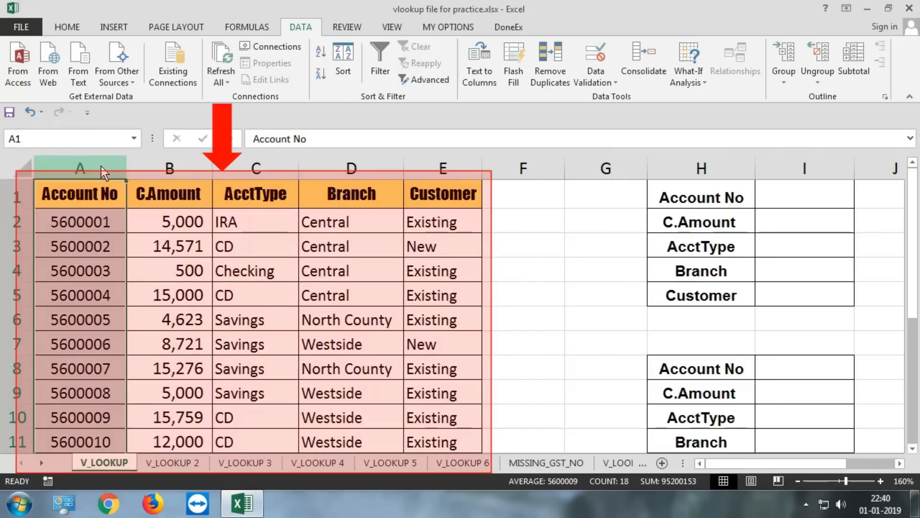
{"action": "left_click", "coordinate": [182, 172]}
{"action": "left_click", "coordinate": [256, 172]}
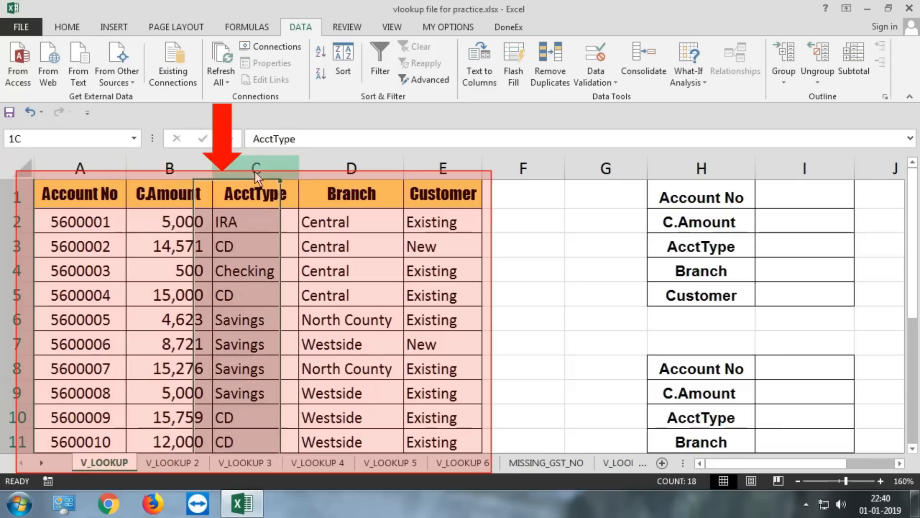
{"action": "left_click", "coordinate": [354, 168]}
{"action": "left_click", "coordinate": [441, 172]}
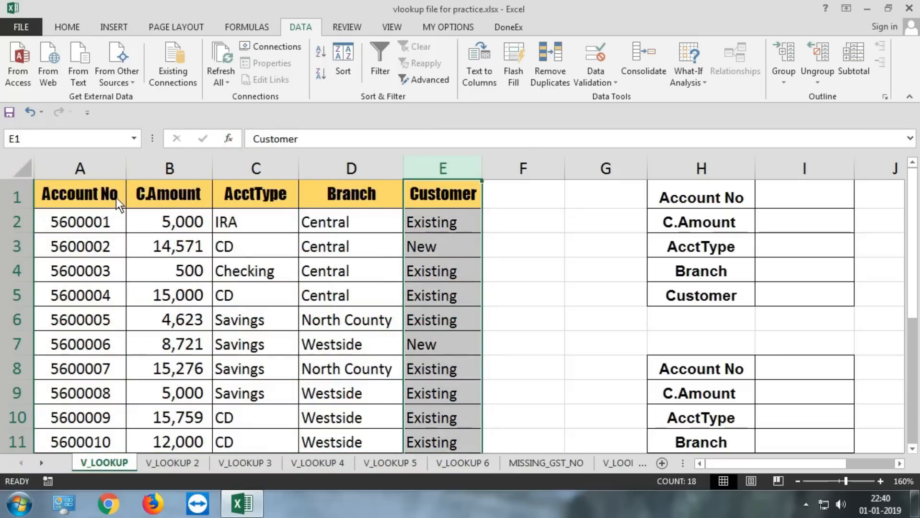
Review the entries in the Account No column from the header down to the last record in row 18
{"action": "left_click", "coordinate": [103, 169]}
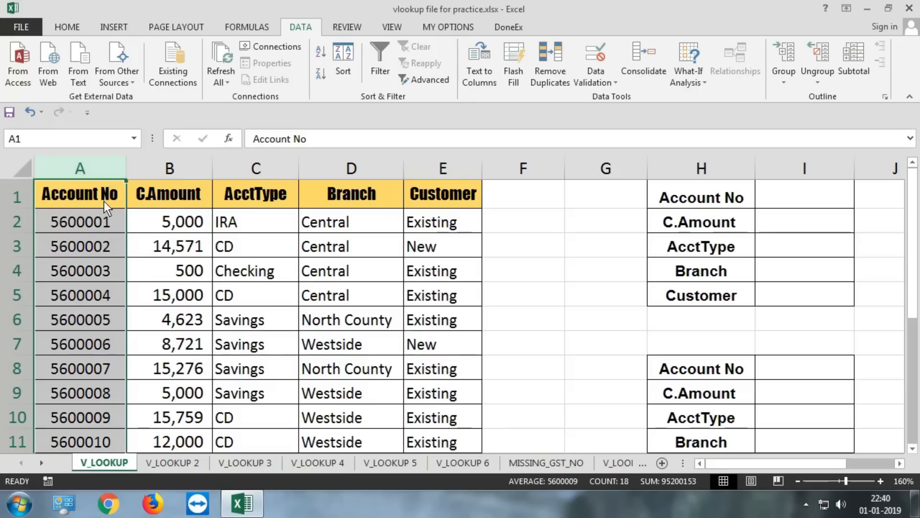
{"action": "left_click_drag", "start_coordinate": [99, 193], "coordinate": [86, 369]}
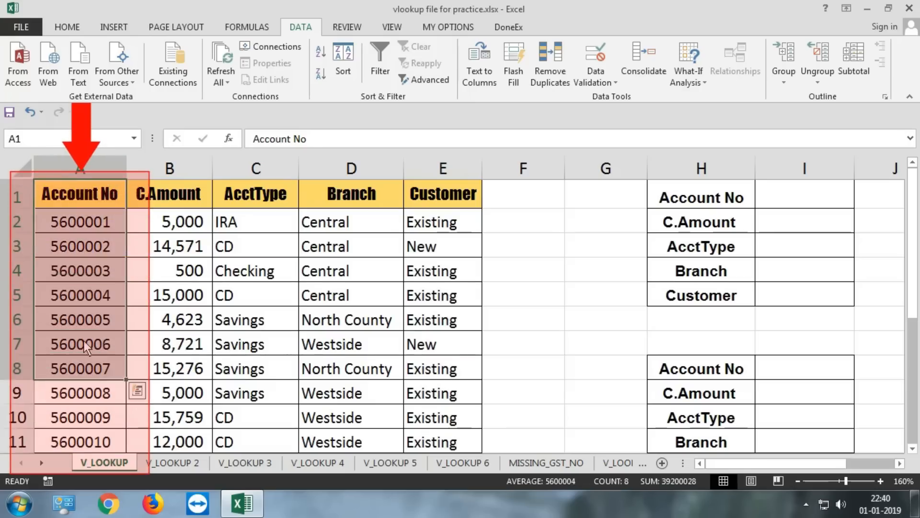
{"action": "key", "text": "ctrl+shift+Down"}
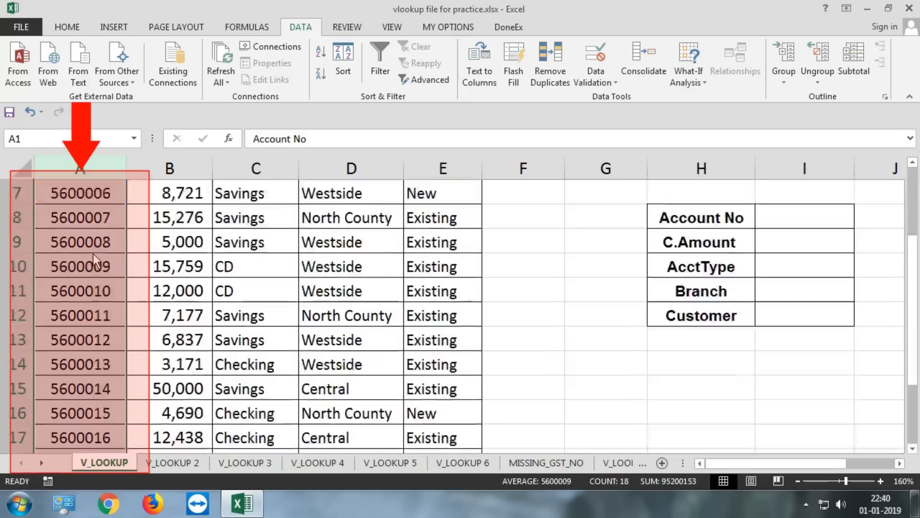
{"action": "scroll", "coordinate": [93, 254], "scroll_direction": "down", "scroll_amount": 2}
{"action": "scroll", "coordinate": [94, 259], "scroll_direction": "down", "scroll_amount": 1}
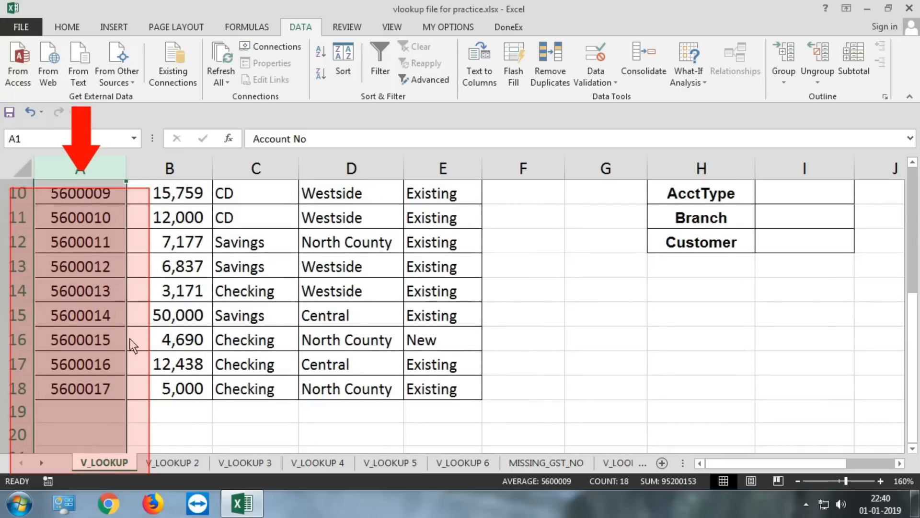
{"action": "scroll", "coordinate": [101, 404], "scroll_direction": "up", "scroll_amount": 1}
{"action": "scroll", "coordinate": [102, 405], "scroll_direction": "down", "scroll_amount": 2}
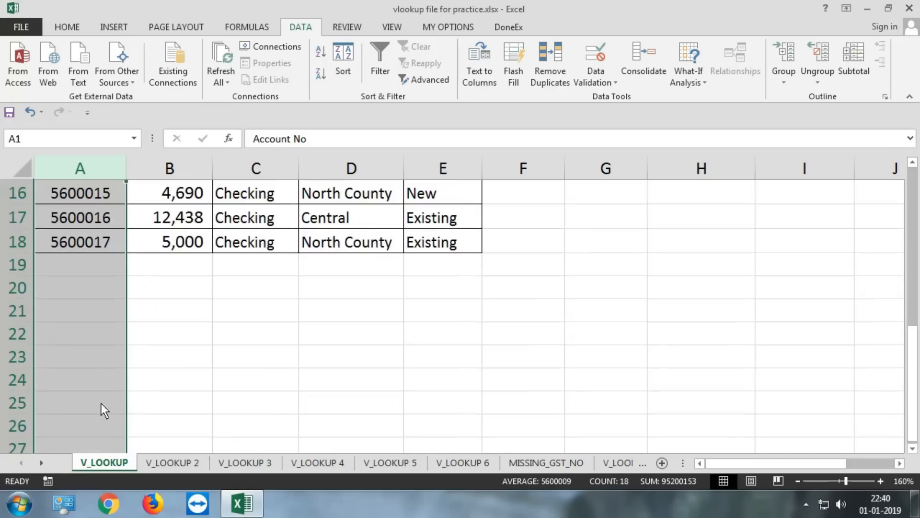
{"action": "scroll", "coordinate": [101, 404], "scroll_direction": "up", "scroll_amount": 3}
{"action": "scroll", "coordinate": [101, 404], "scroll_direction": "up", "scroll_amount": 2}
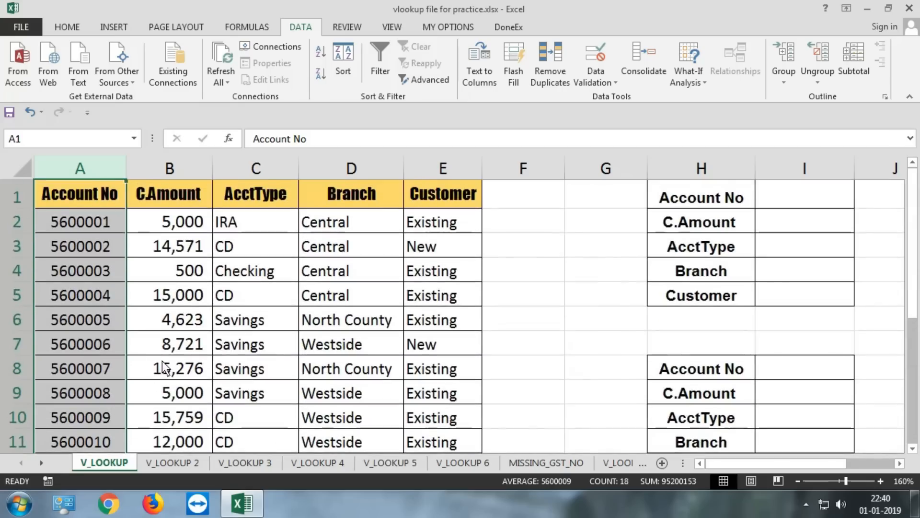
Set the data validation of the Account No input cell I1 to allow a List
{"action": "left_click", "coordinate": [781, 200]}
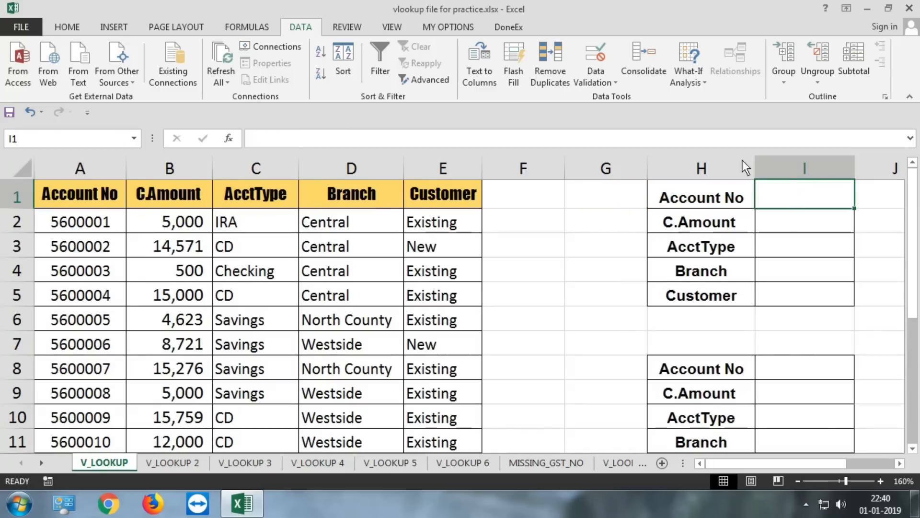
{"action": "key", "text": "super+plus"}
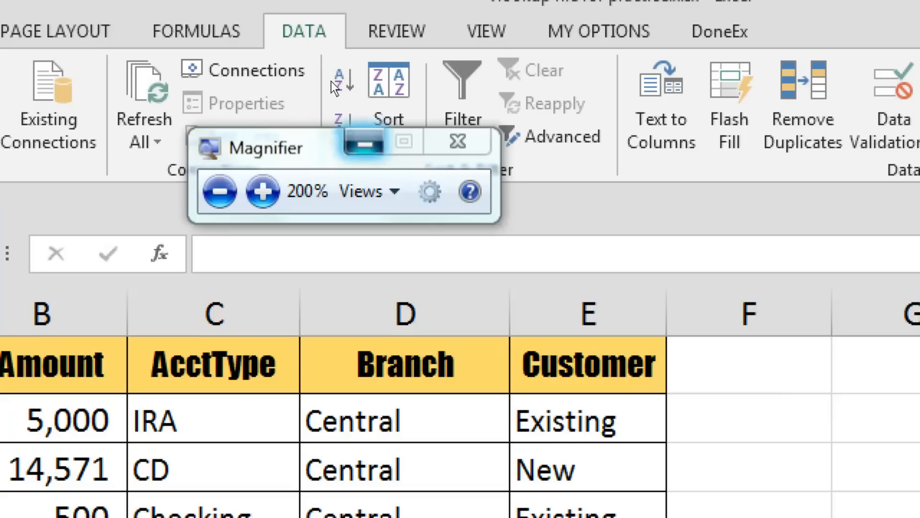
{"action": "left_click", "coordinate": [332, 81]}
{"action": "key", "text": "super+minus"}
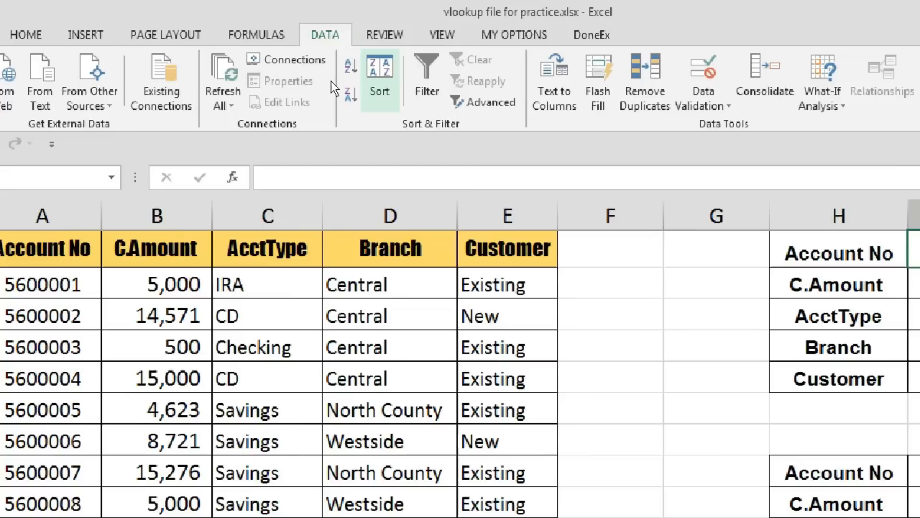
{"action": "left_click", "coordinate": [593, 83]}
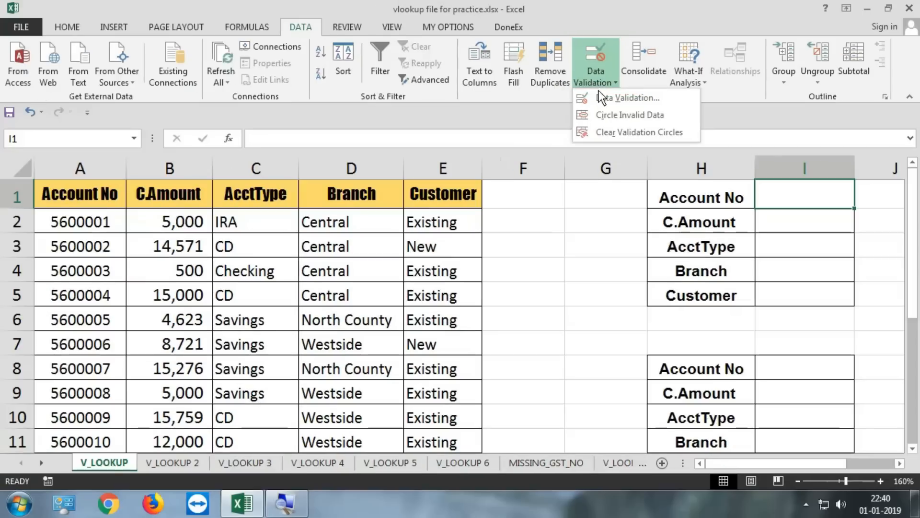
{"action": "left_click", "coordinate": [602, 100]}
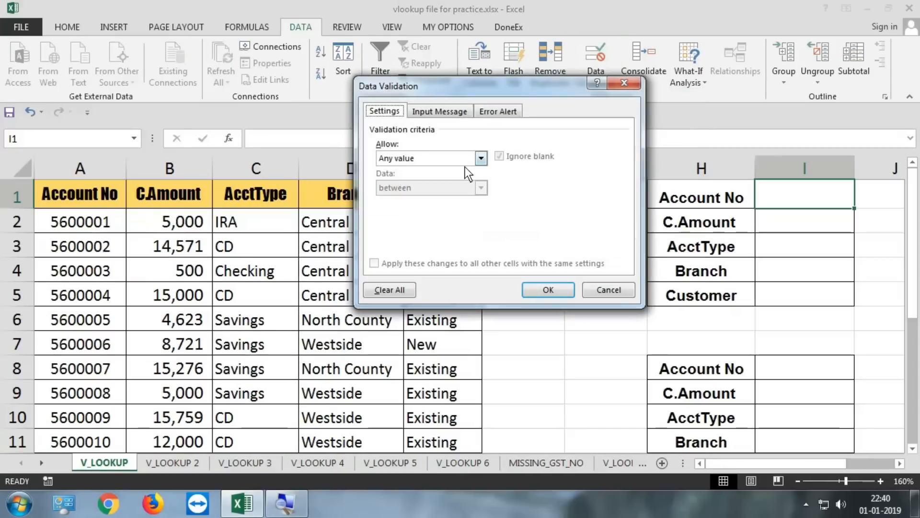
{"action": "left_click", "coordinate": [463, 164]}
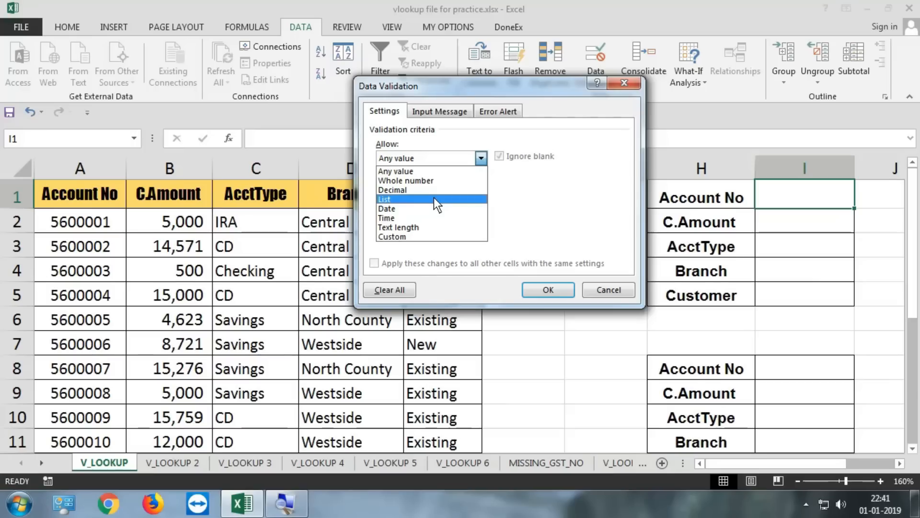
{"action": "left_click", "coordinate": [434, 200]}
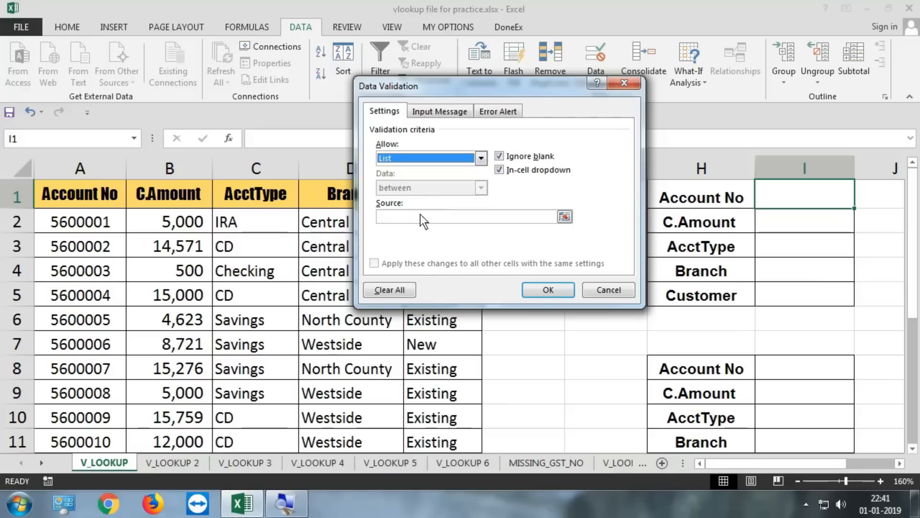
Use the whole Account No column (=$A:$A) as the validation list's source and apply the rule
{"action": "left_click", "coordinate": [409, 219]}
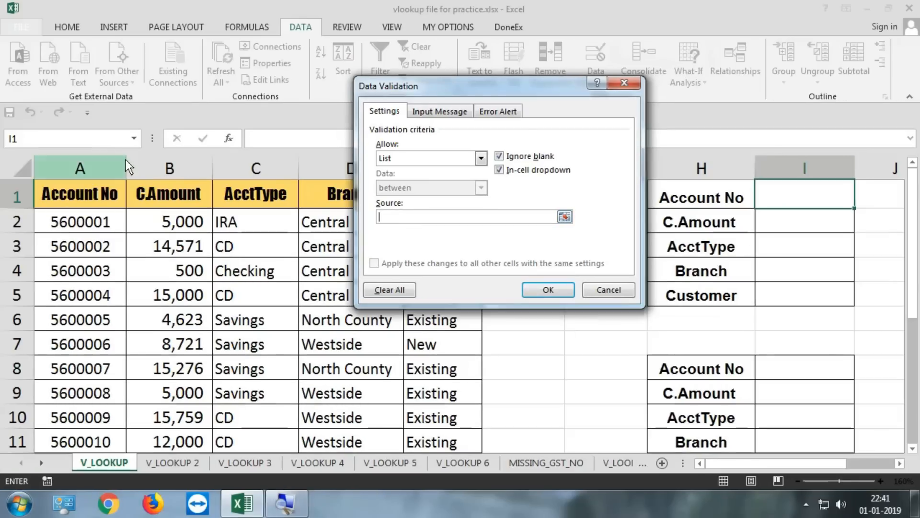
{"action": "left_click", "coordinate": [95, 169]}
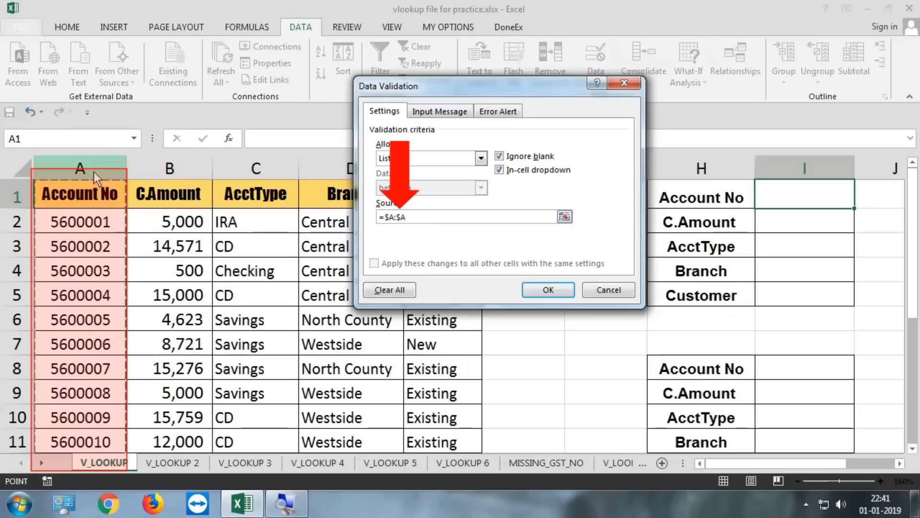
{"action": "left_click_drag", "start_coordinate": [101, 206], "coordinate": [95, 413]}
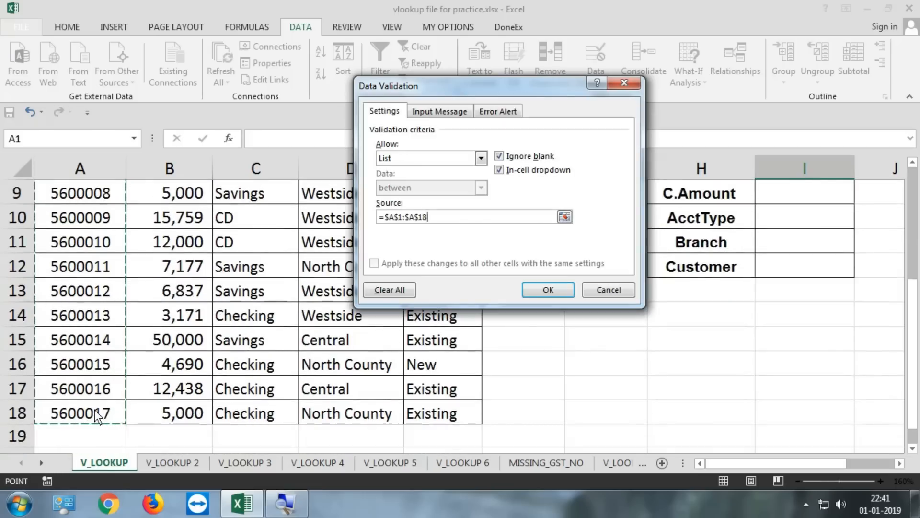
{"action": "scroll", "coordinate": [98, 422], "scroll_direction": "down", "scroll_amount": 1}
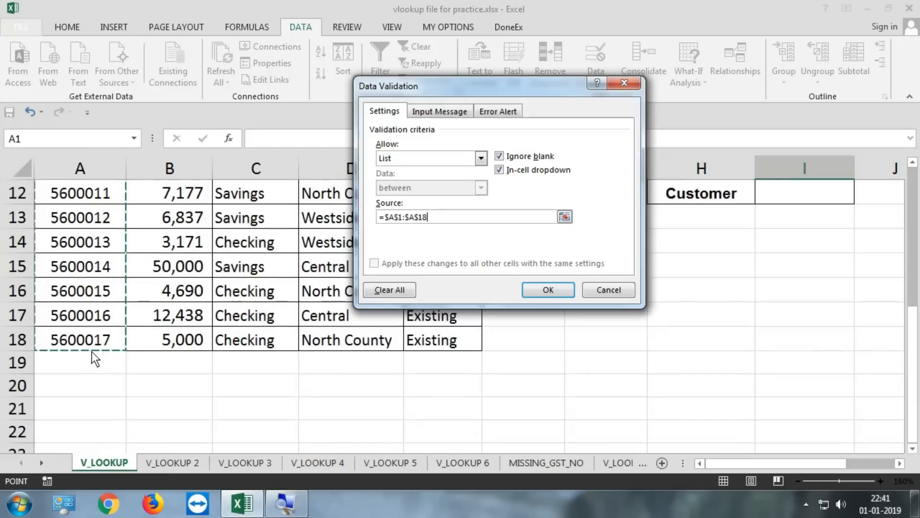
{"action": "left_click", "coordinate": [104, 179]}
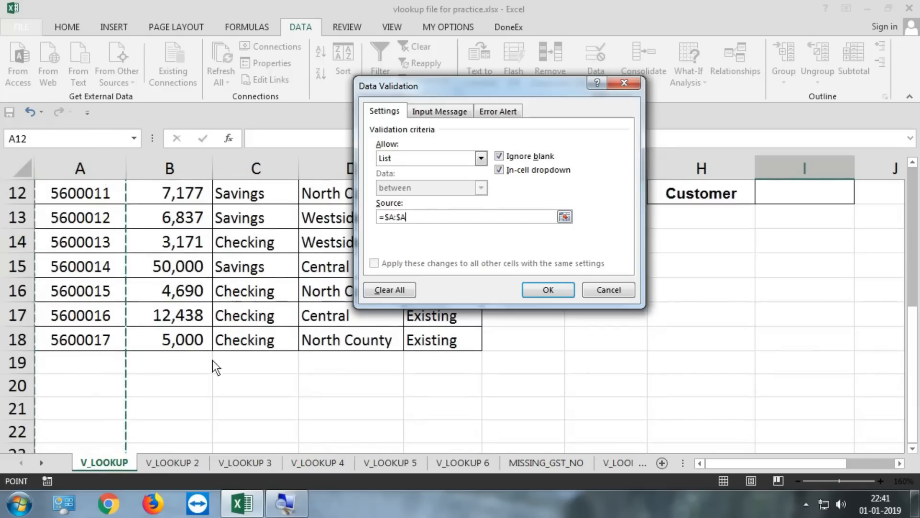
{"action": "left_click", "coordinate": [542, 291]}
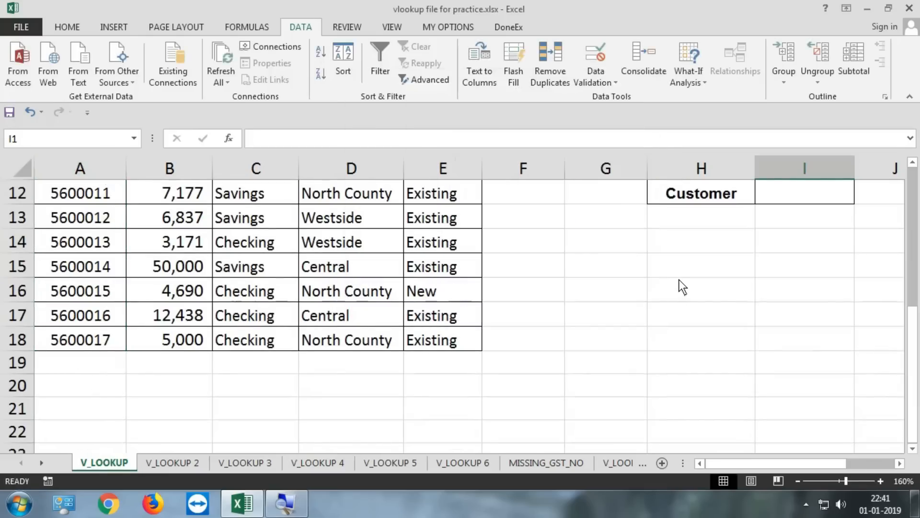
Test the drop-down list in I1 with the account number from A4, and change the choice to the one from A7
{"action": "scroll", "coordinate": [680, 280], "scroll_direction": "up", "scroll_amount": 4}
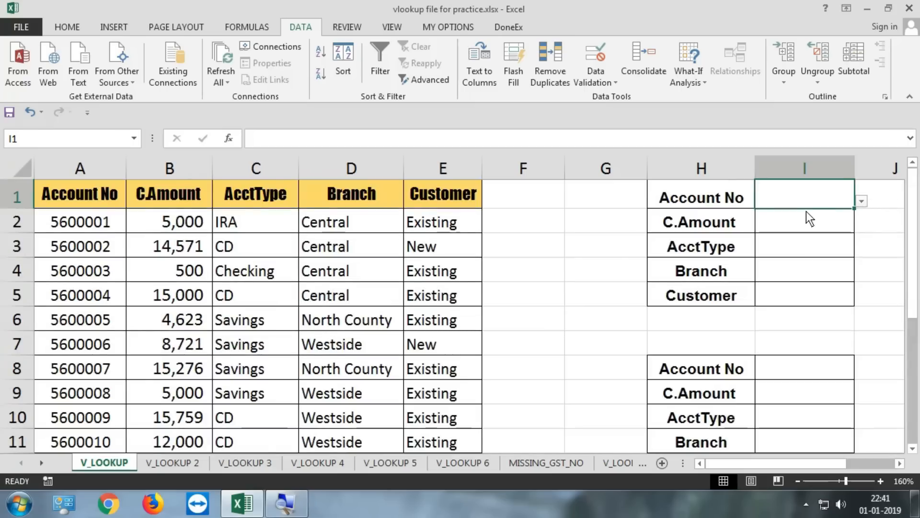
{"action": "left_click", "coordinate": [862, 201]}
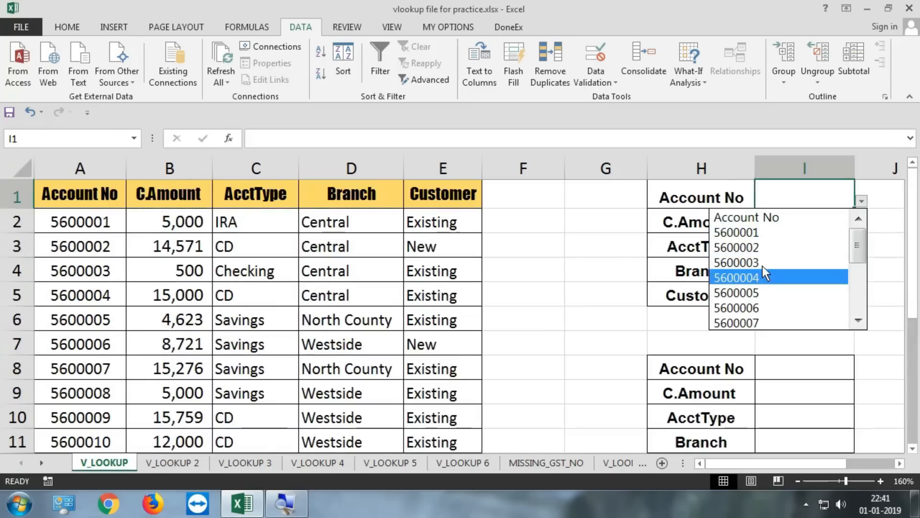
{"action": "left_click", "coordinate": [765, 262]}
{"action": "left_click", "coordinate": [862, 200]}
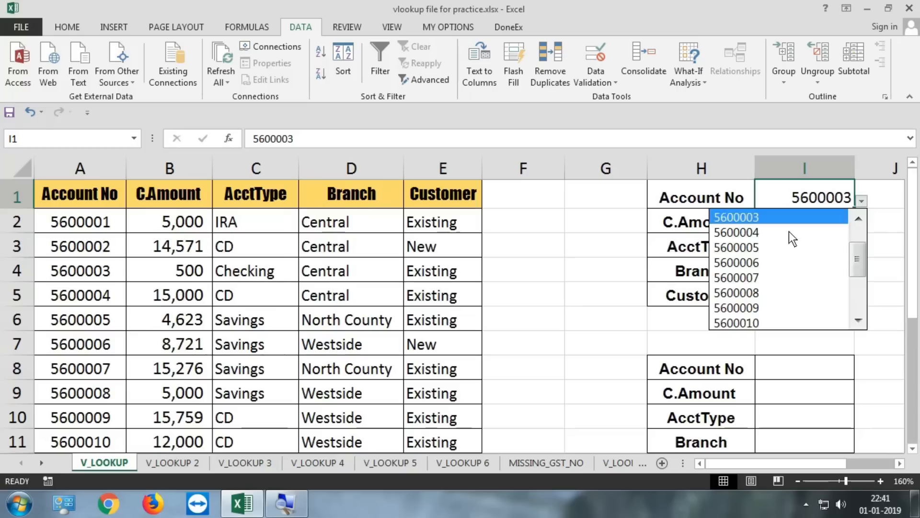
{"action": "left_click", "coordinate": [776, 262]}
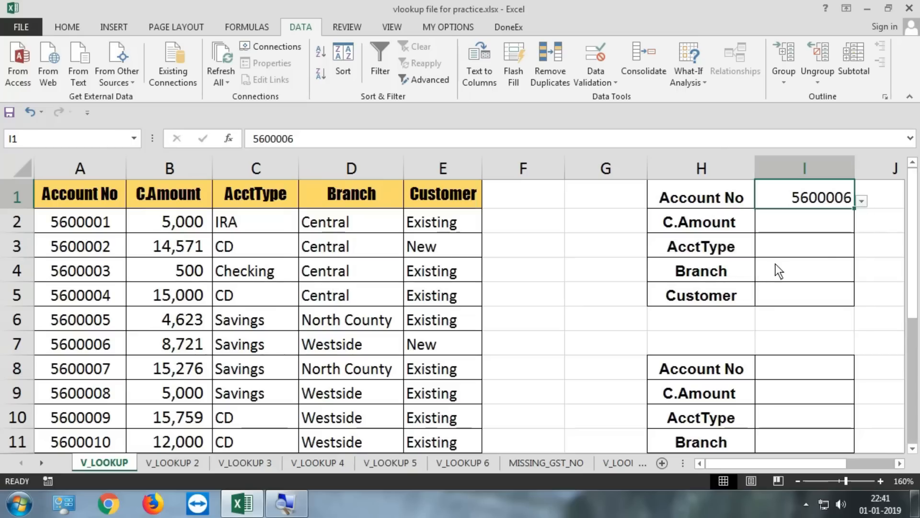
Compare the record in row 7, from its account number across to Customer, with the empty result cells I2:I5
{"action": "left_click", "coordinate": [899, 463]}
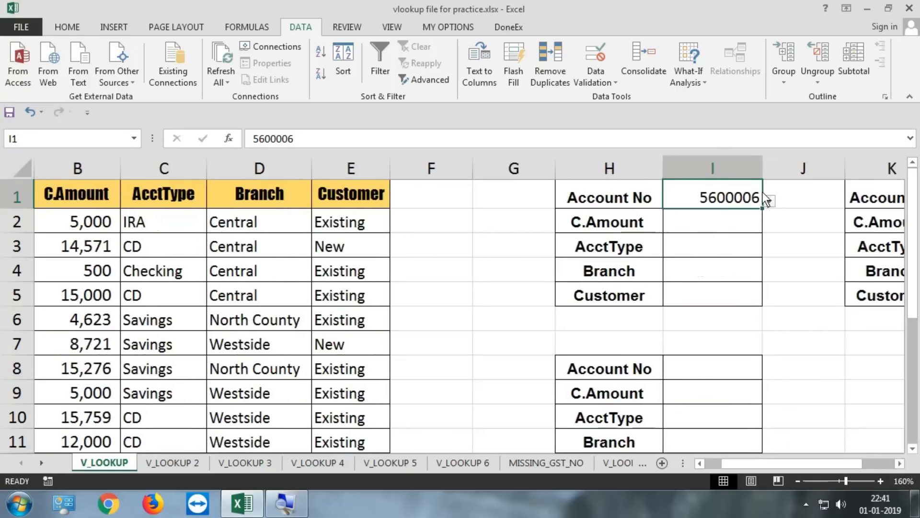
{"action": "left_click_drag", "start_coordinate": [237, 302], "coordinate": [19, 301]}
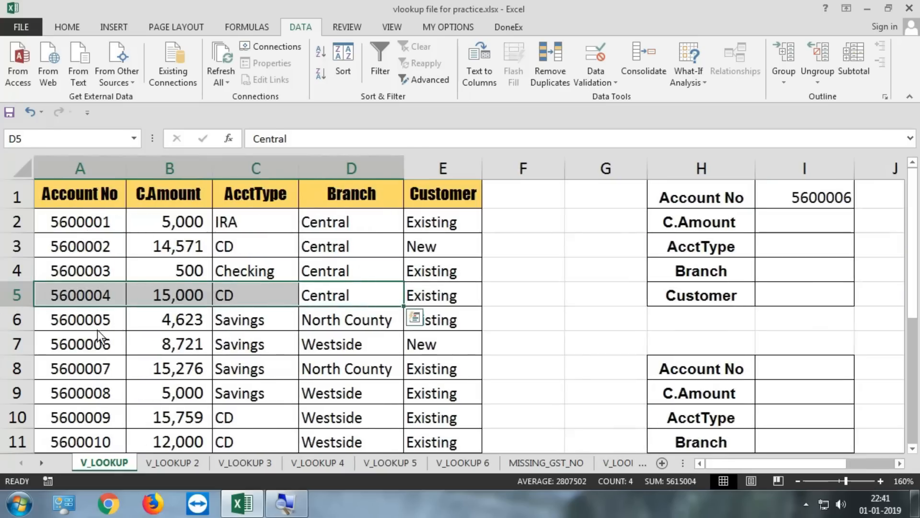
{"action": "left_click_drag", "start_coordinate": [90, 345], "coordinate": [423, 343]}
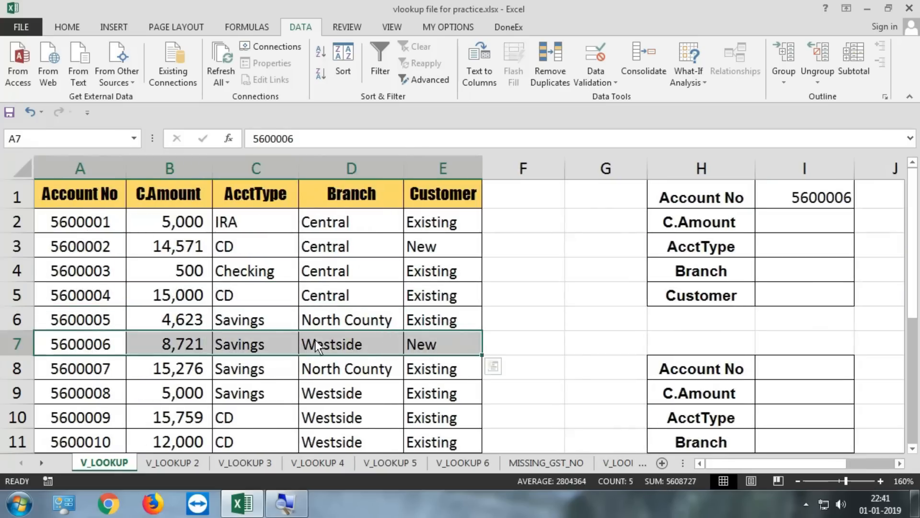
{"action": "left_click", "coordinate": [273, 344]}
{"action": "left_click", "coordinate": [354, 343]}
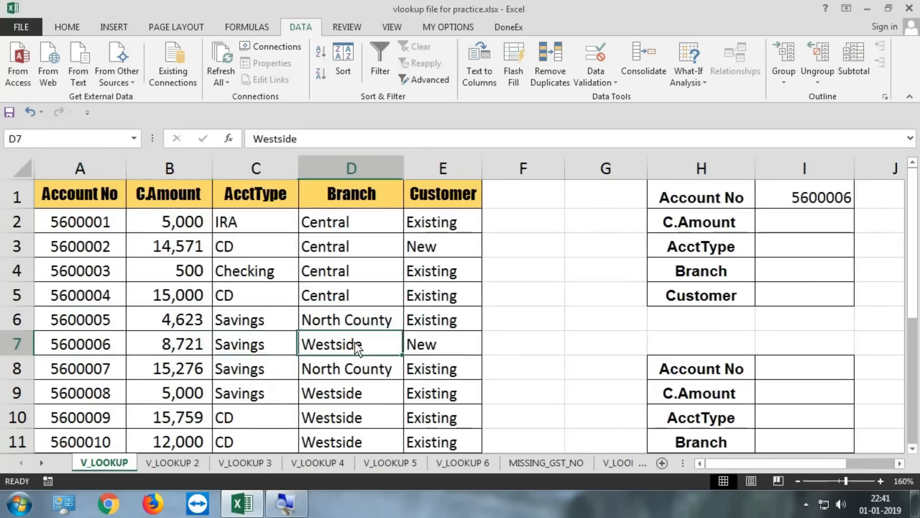
{"action": "left_click", "coordinate": [454, 344]}
{"action": "left_click_drag", "start_coordinate": [812, 233], "coordinate": [812, 299]}
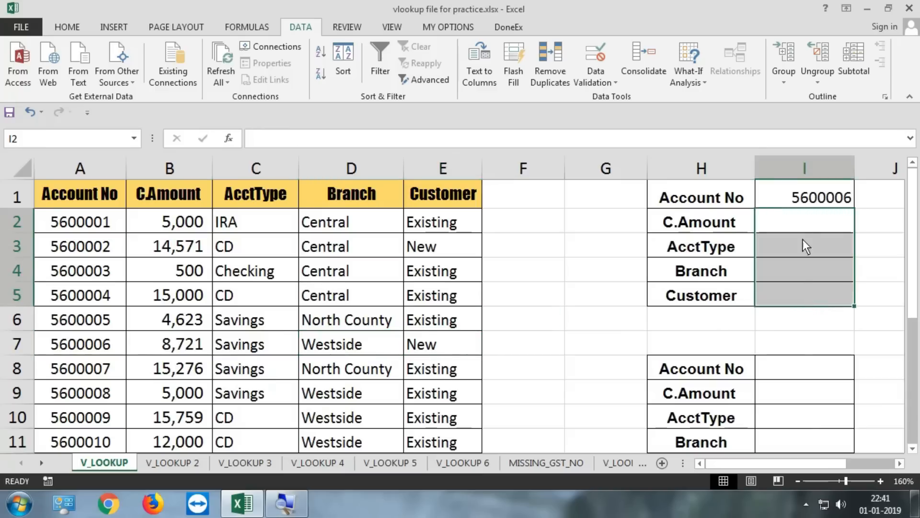
{"action": "left_click", "coordinate": [798, 223]}
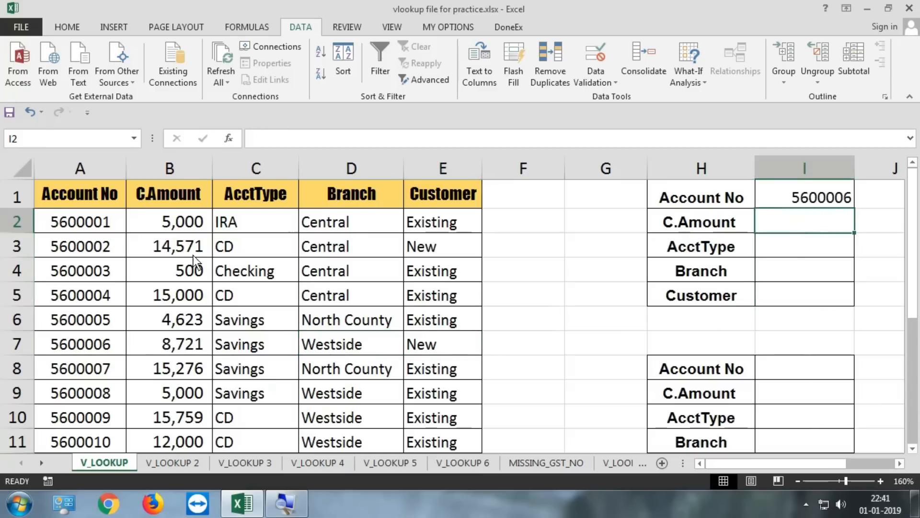
{"action": "left_click", "coordinate": [89, 171]}
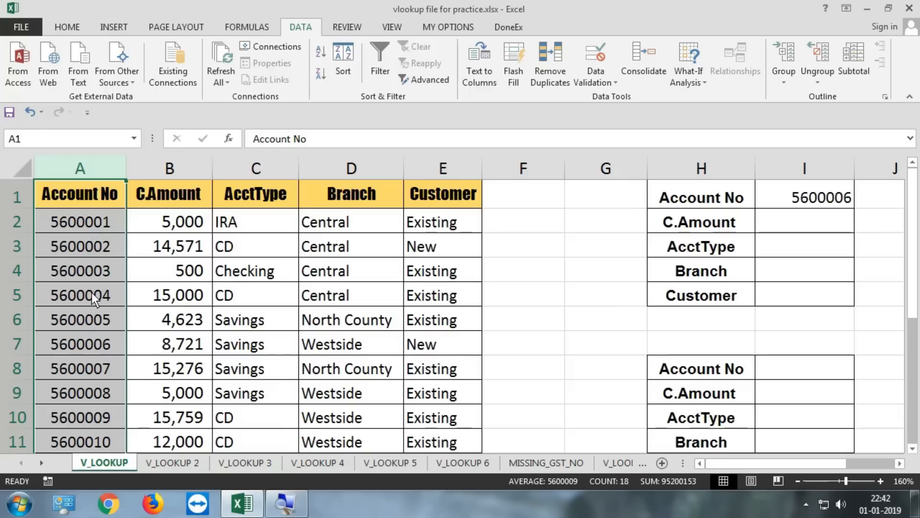
{"action": "left_click_drag", "start_coordinate": [66, 351], "coordinate": [459, 350]}
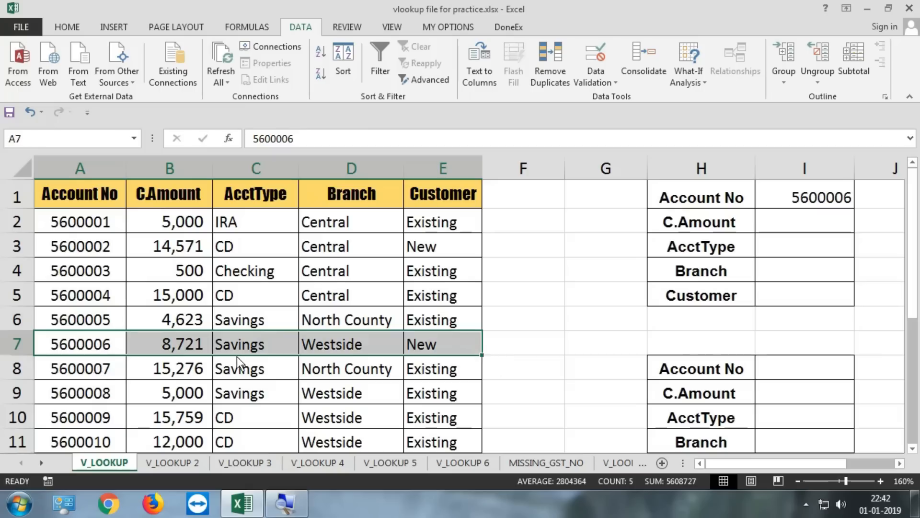
{"action": "left_click", "coordinate": [179, 346]}
{"action": "left_click", "coordinate": [253, 346]}
{"action": "left_click", "coordinate": [325, 347]}
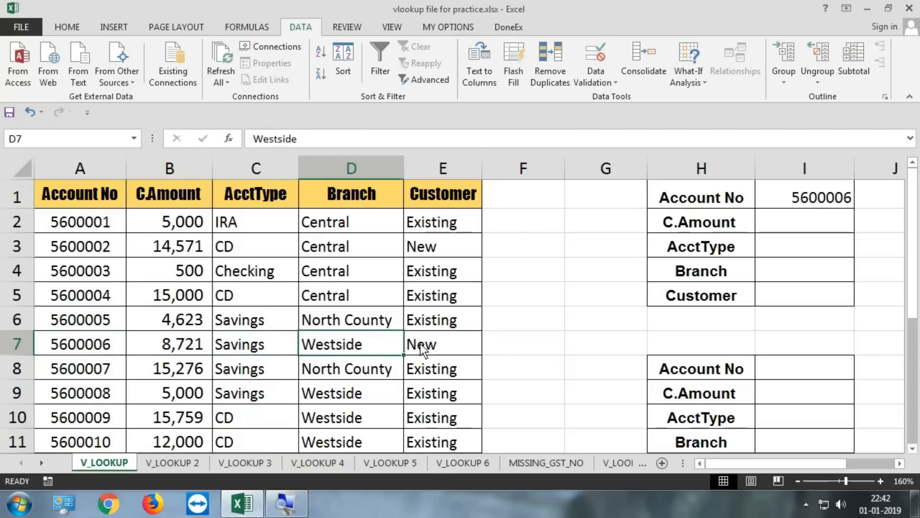
Examine row 7's Customer value, and count columns A to E from Account No to Customer to establish each column's index number
{"action": "left_click", "coordinate": [421, 344]}
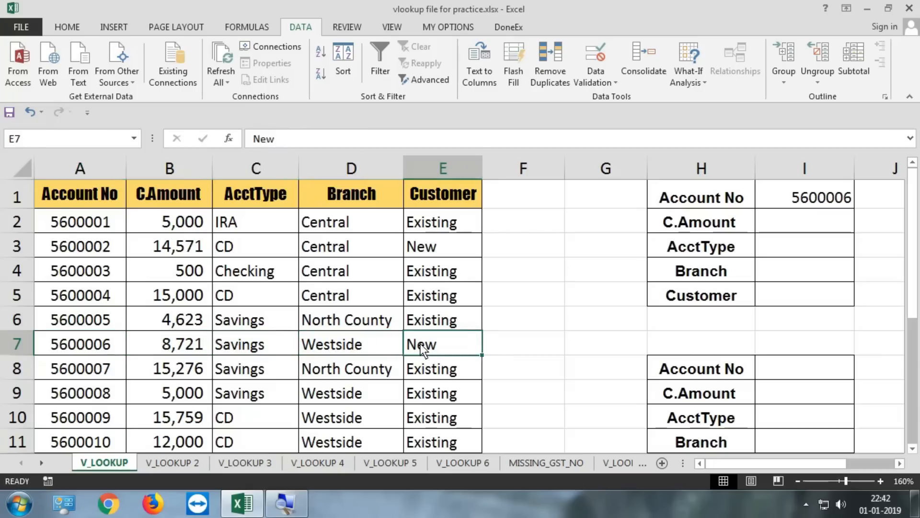
{"action": "left_click", "coordinate": [8, 344]}
{"action": "left_click", "coordinate": [105, 167]}
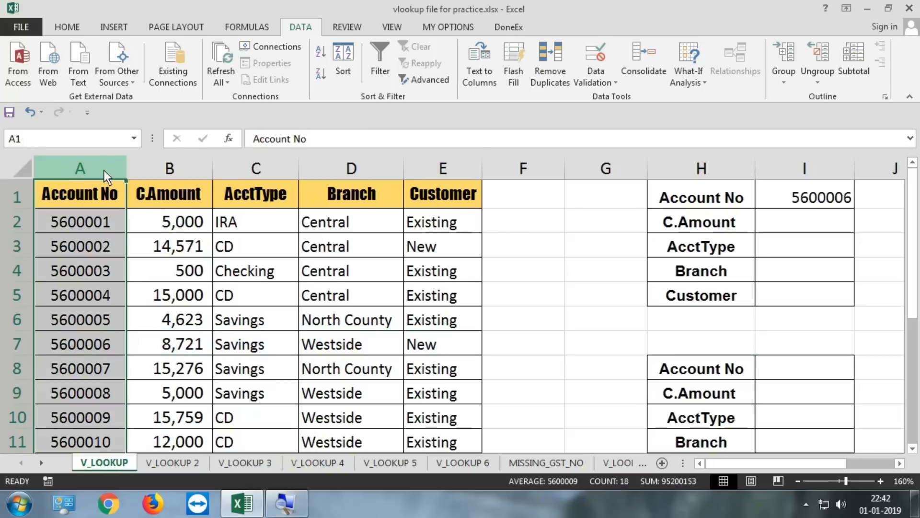
{"action": "left_click", "coordinate": [148, 168]}
{"action": "left_click", "coordinate": [278, 167]}
{"action": "left_click", "coordinate": [333, 168]}
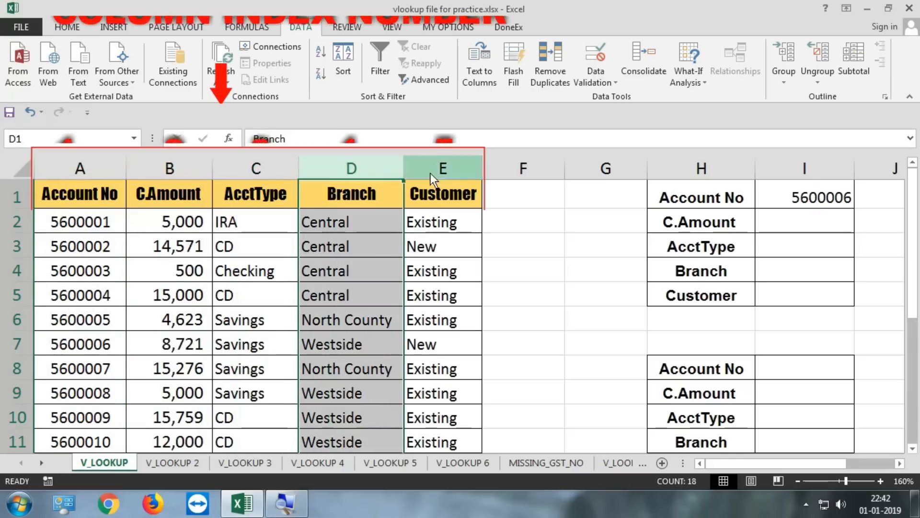
{"action": "left_click", "coordinate": [431, 171]}
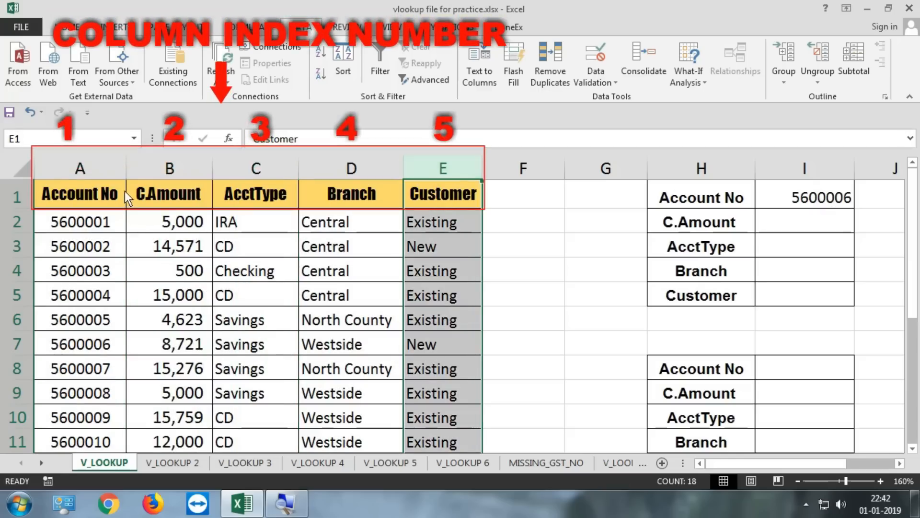
{"action": "left_click", "coordinate": [179, 166]}
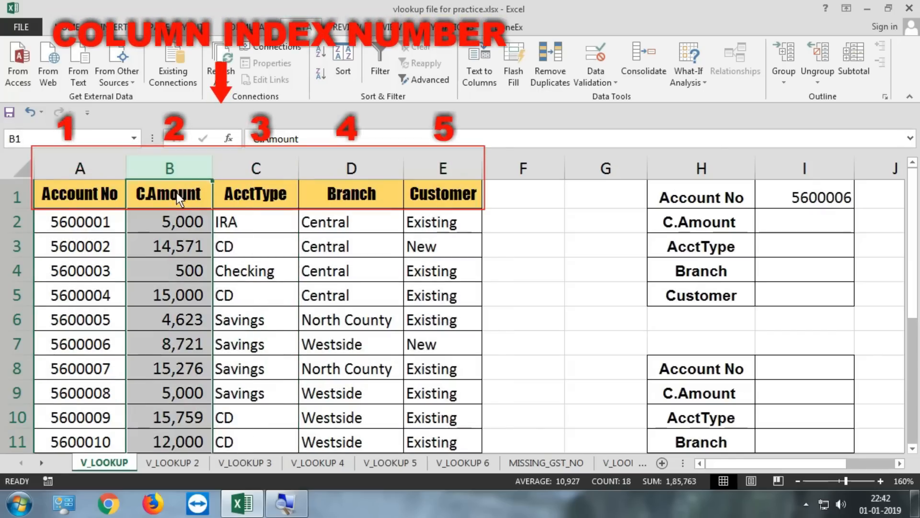
{"action": "left_click", "coordinate": [261, 171]}
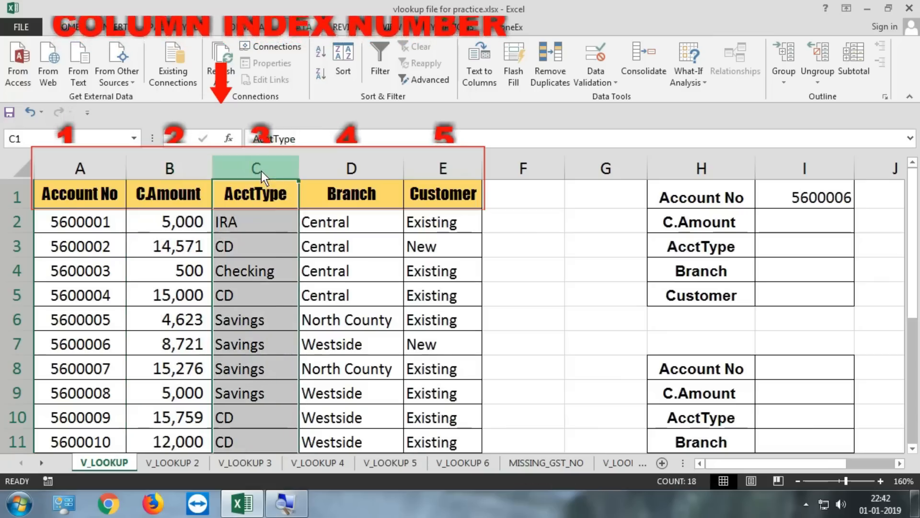
{"action": "left_click", "coordinate": [191, 174]}
{"action": "left_click", "coordinate": [230, 171]}
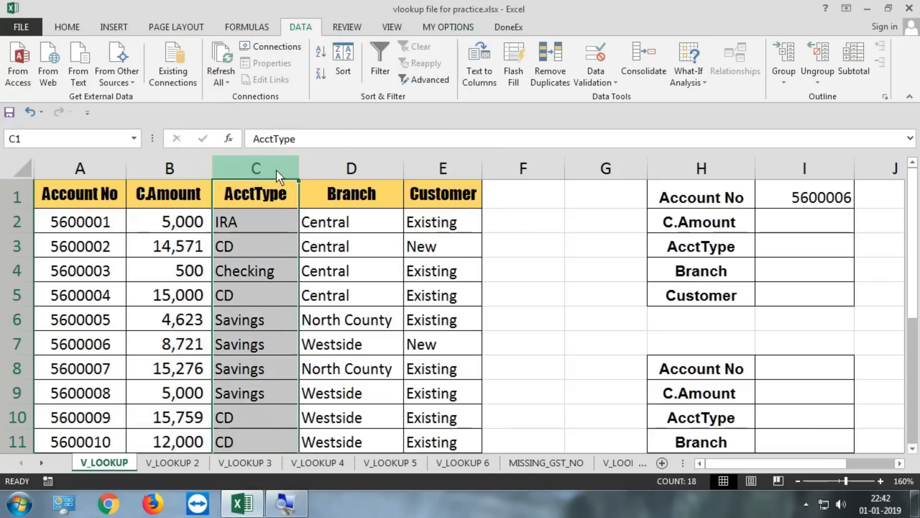
{"action": "left_click", "coordinate": [353, 165]}
{"action": "left_click", "coordinate": [438, 165]}
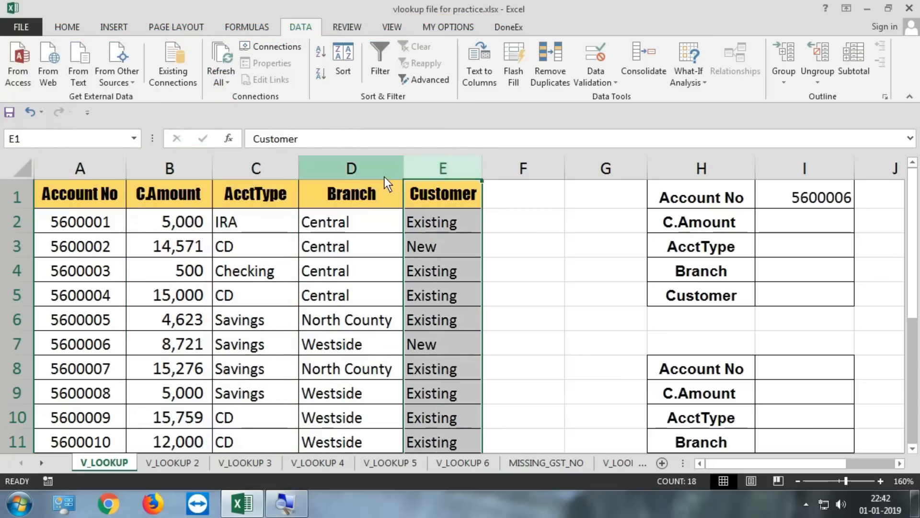
Check that the lookup value in I1 belongs to the first column, Account No, and recount the table's columns through Customer
{"action": "left_click", "coordinate": [111, 173]}
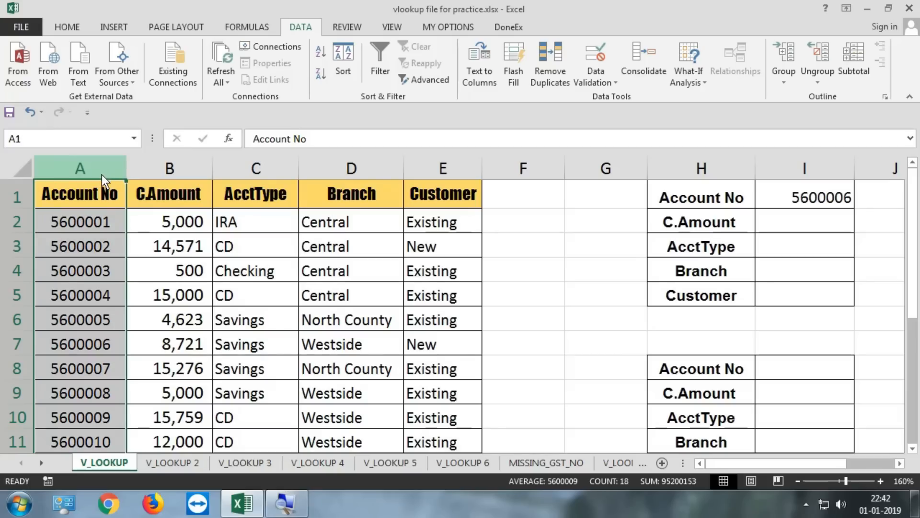
{"action": "left_click", "coordinate": [795, 201]}
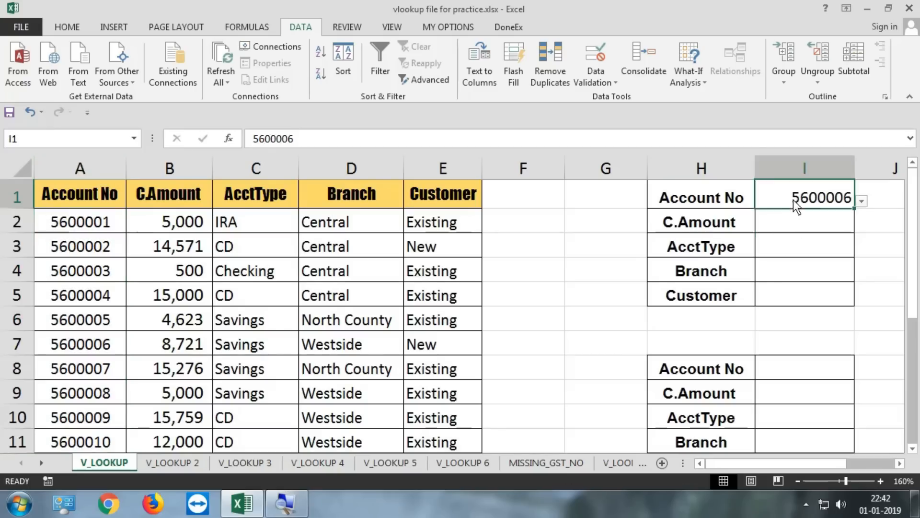
{"action": "left_click", "coordinate": [89, 170]}
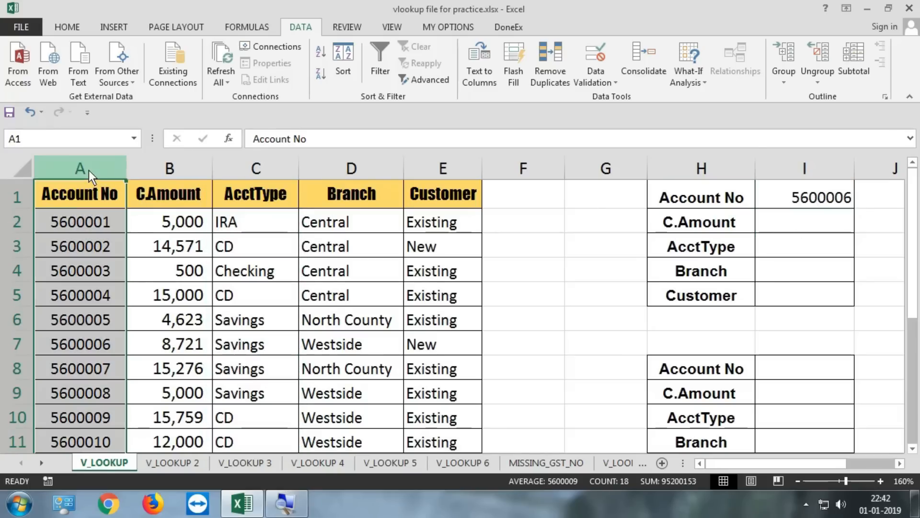
{"action": "left_click", "coordinate": [183, 172]}
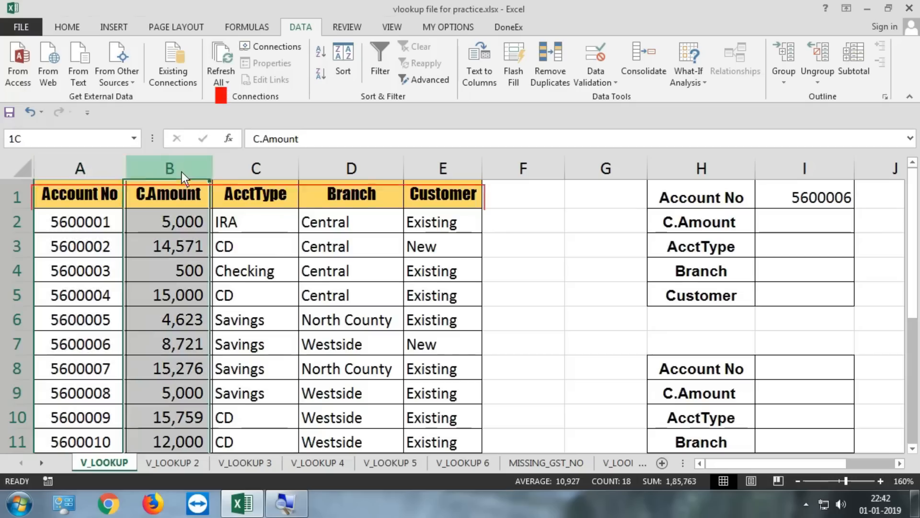
{"action": "left_click", "coordinate": [93, 171]}
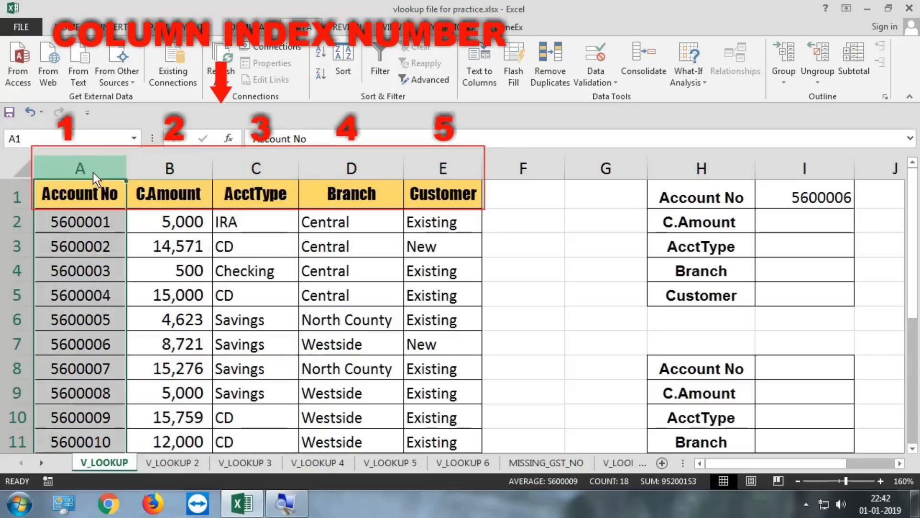
{"action": "left_click", "coordinate": [174, 173]}
{"action": "left_click", "coordinate": [258, 173]}
{"action": "left_click", "coordinate": [355, 173]}
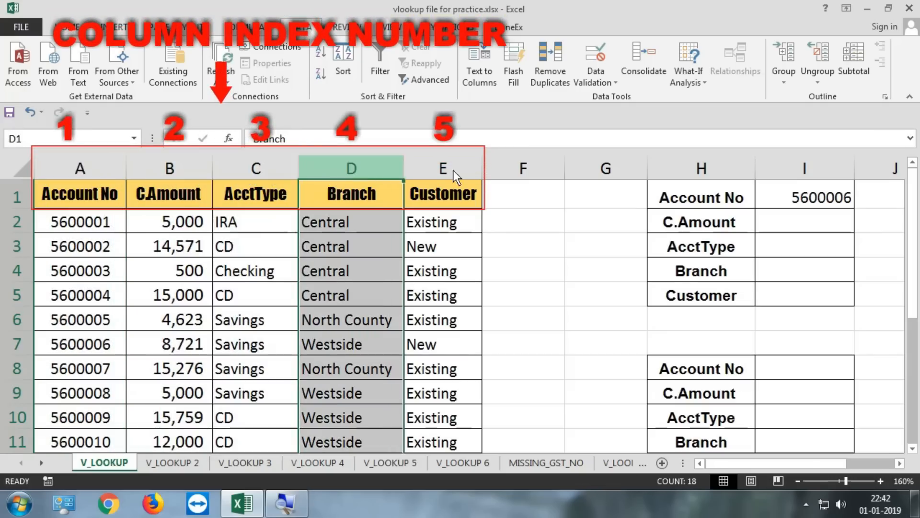
{"action": "left_click", "coordinate": [447, 172]}
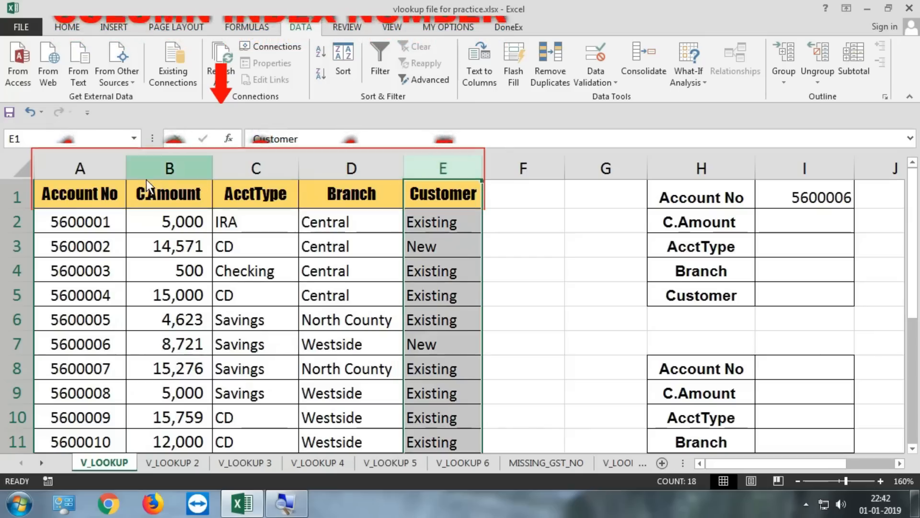
{"action": "left_click", "coordinate": [106, 171]}
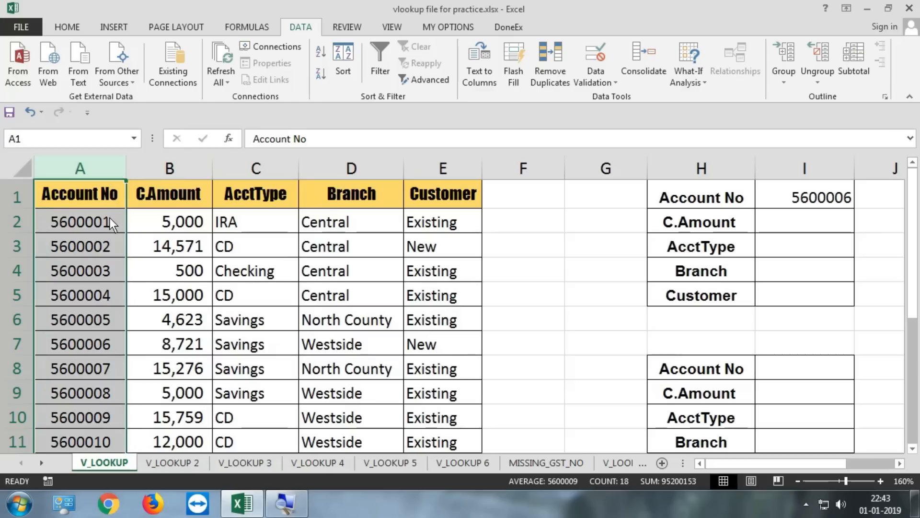
{"action": "left_click", "coordinate": [821, 196]}
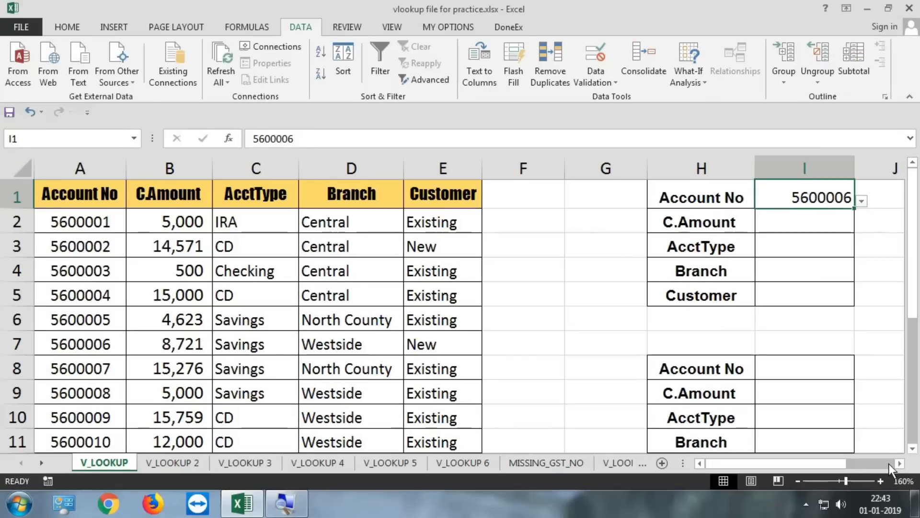
Search for the function "vlookup" and insert VLOOKUP into the C.Amount result cell I2
{"action": "left_click", "coordinate": [901, 464]}
{"action": "left_click", "coordinate": [900, 463]}
{"action": "left_click", "coordinate": [611, 220]}
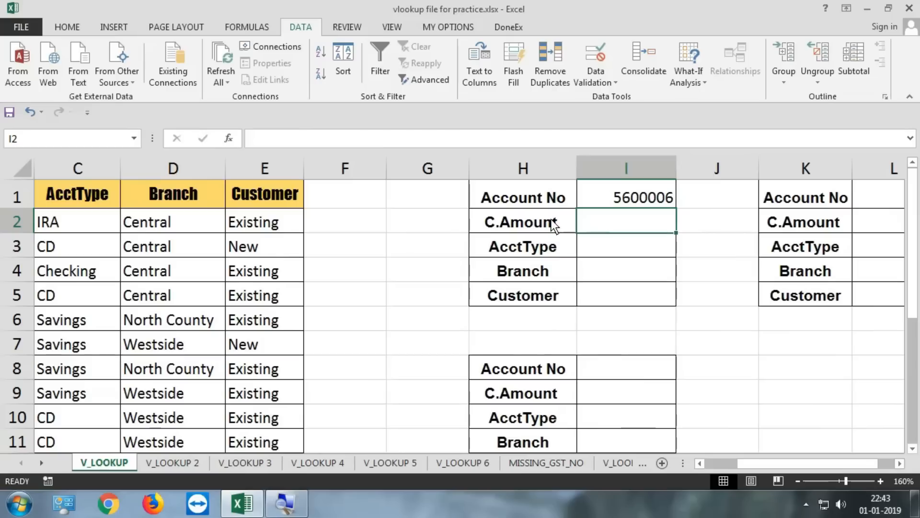
{"action": "left_click", "coordinate": [561, 220]}
{"action": "left_click", "coordinate": [616, 222]}
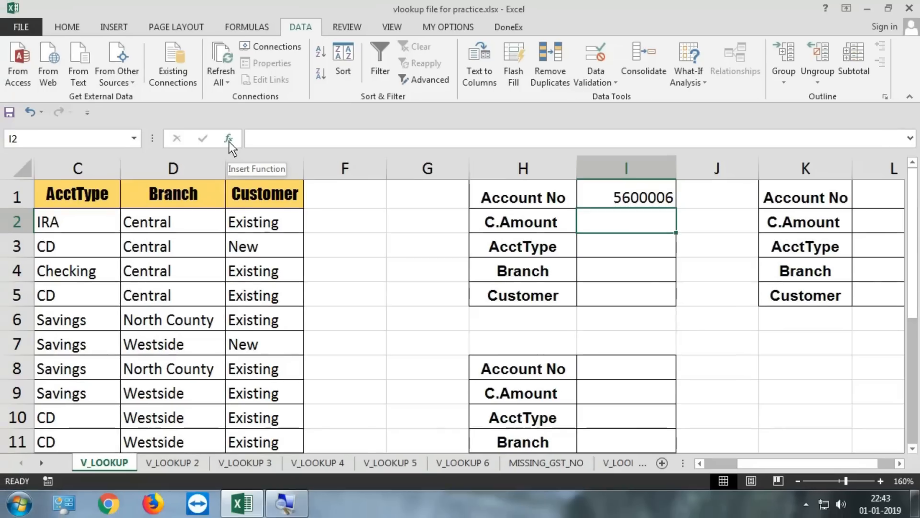
{"action": "left_click", "coordinate": [229, 141]}
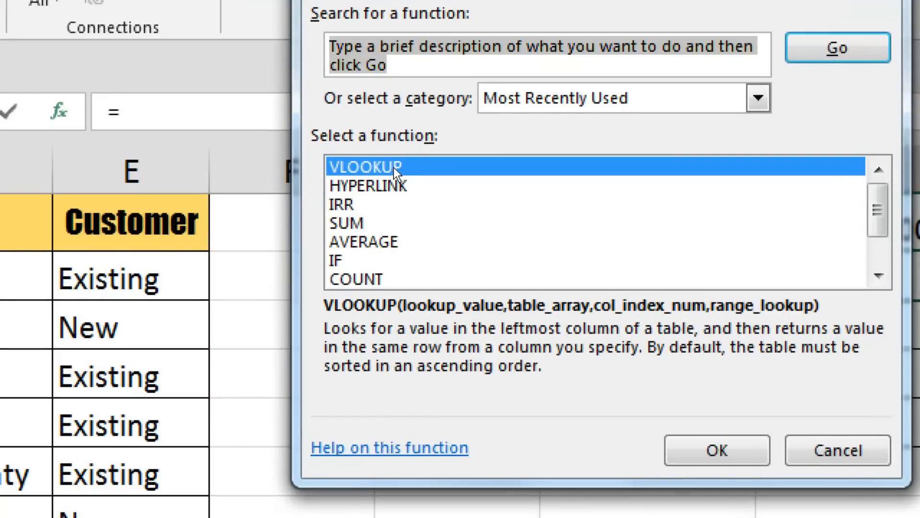
{"action": "left_click", "coordinate": [398, 115]}
{"action": "type", "text": "vlook"}
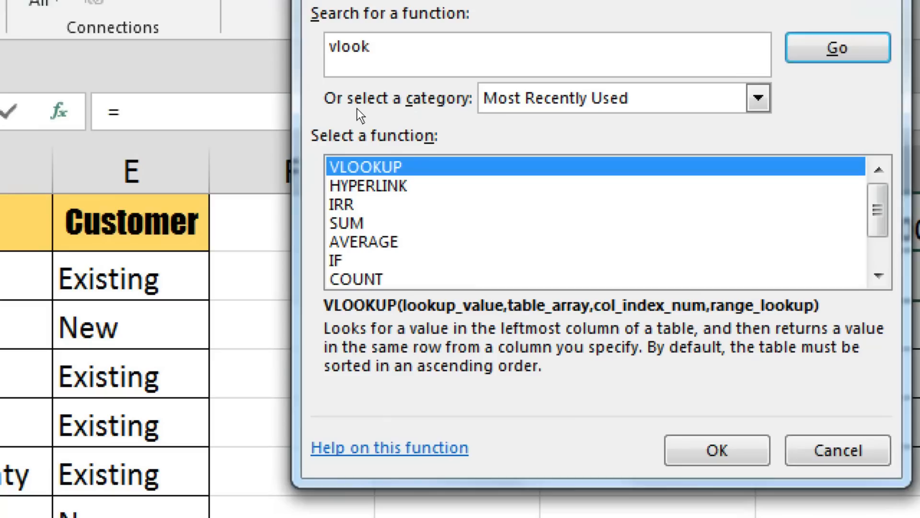
{"action": "type", "text": "up"}
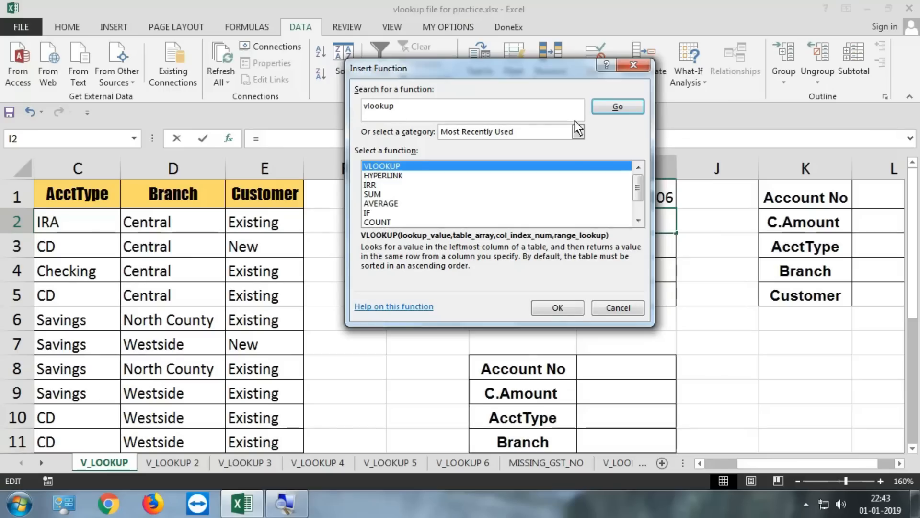
{"action": "left_click", "coordinate": [623, 106]}
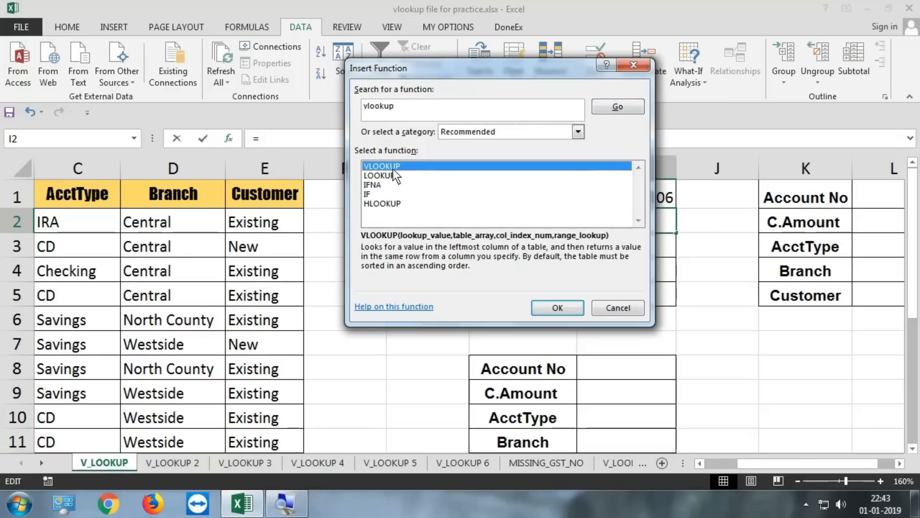
{"action": "left_click", "coordinate": [556, 308]}
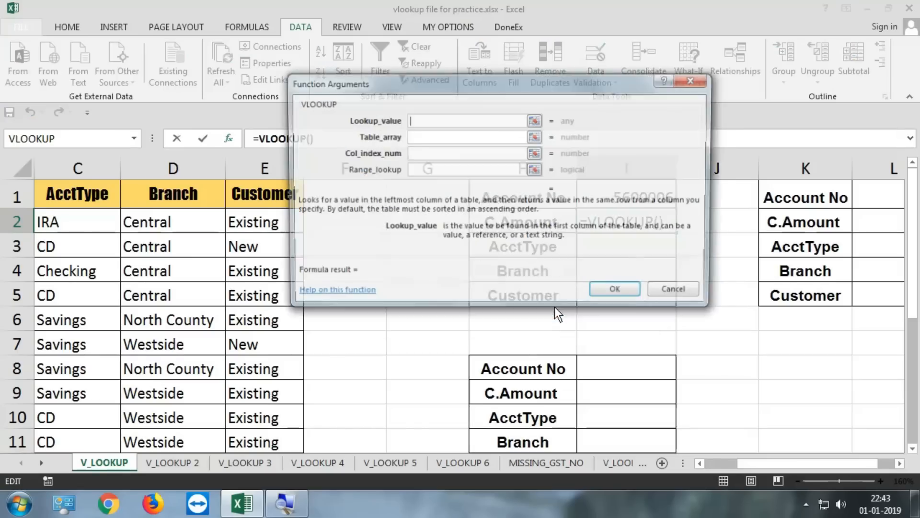
Set VLOOKUP's Lookup_value to the Account No input cell I1, keeping that cell uncovered by the arguments dialog
{"action": "left_click_drag", "start_coordinate": [495, 88], "coordinate": [466, 145]}
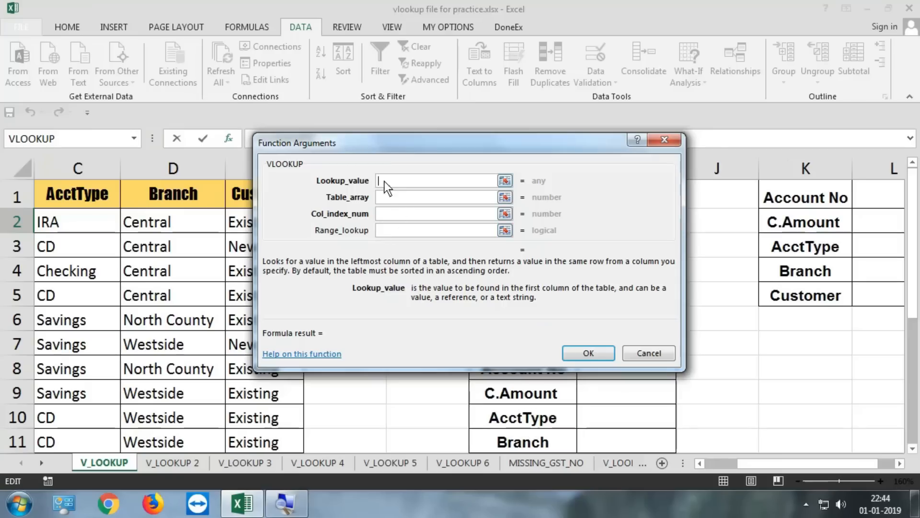
{"action": "left_click_drag", "start_coordinate": [391, 150], "coordinate": [419, 257]}
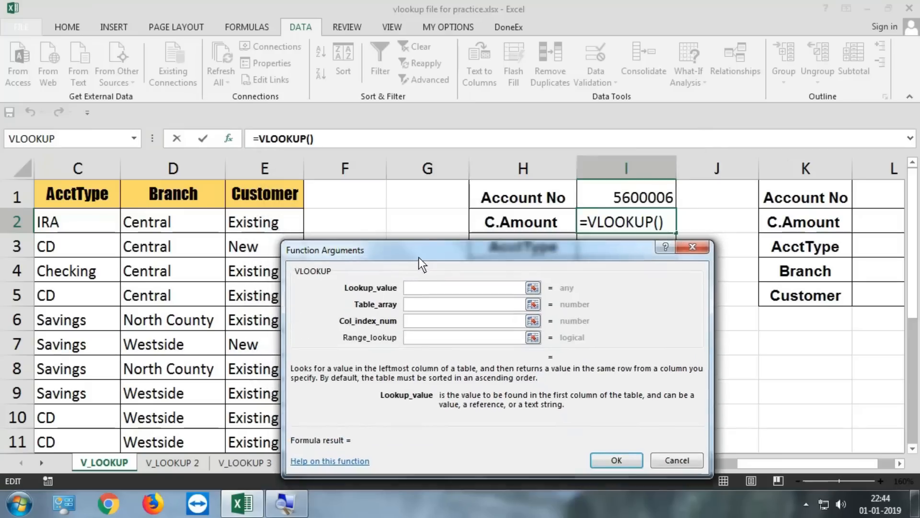
{"action": "left_click", "coordinate": [617, 200]}
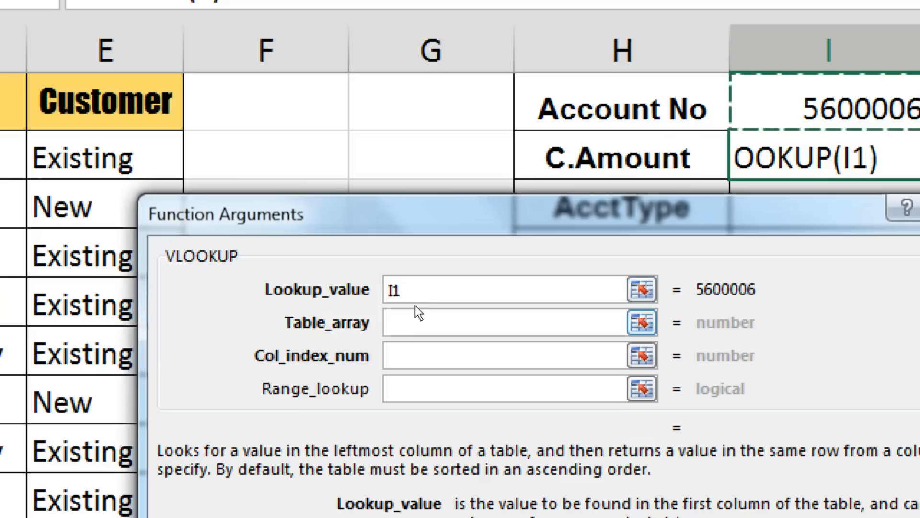
{"action": "key", "text": "Tab"}
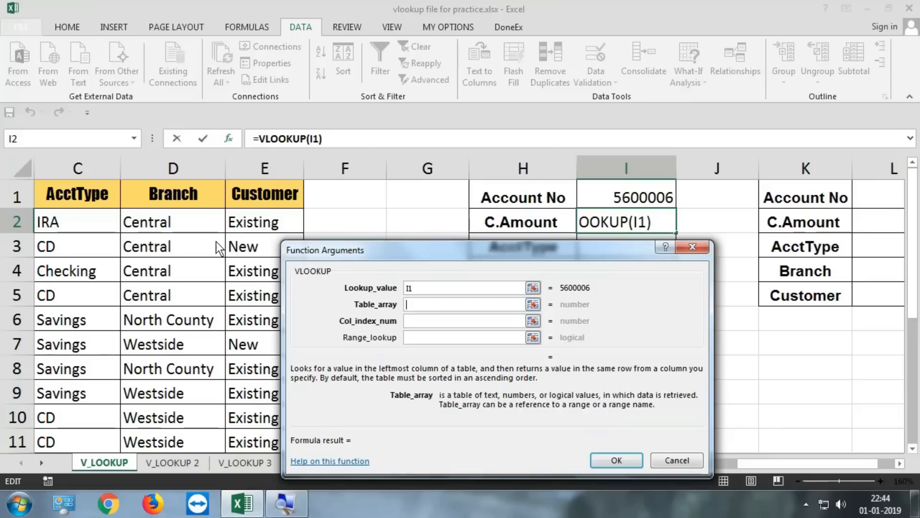
{"action": "left_click_drag", "start_coordinate": [187, 229], "coordinate": [440, 418]}
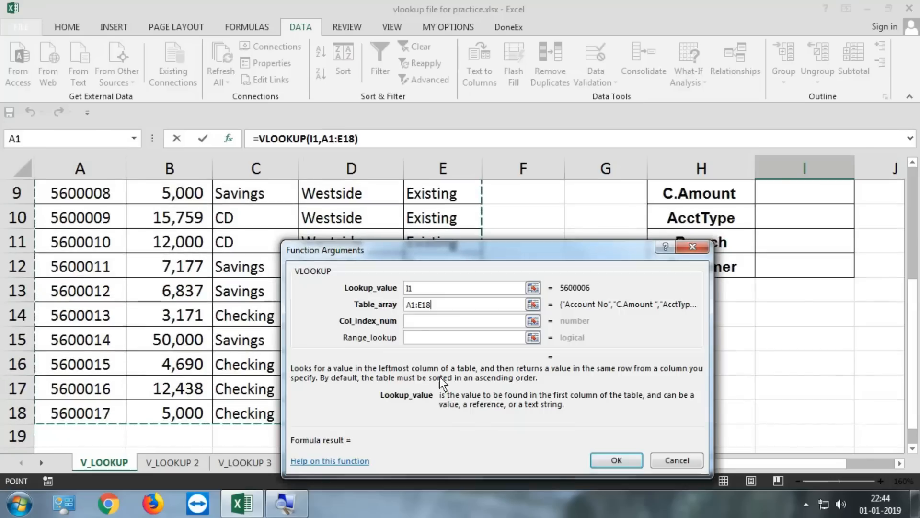
{"action": "left_click", "coordinate": [532, 306]}
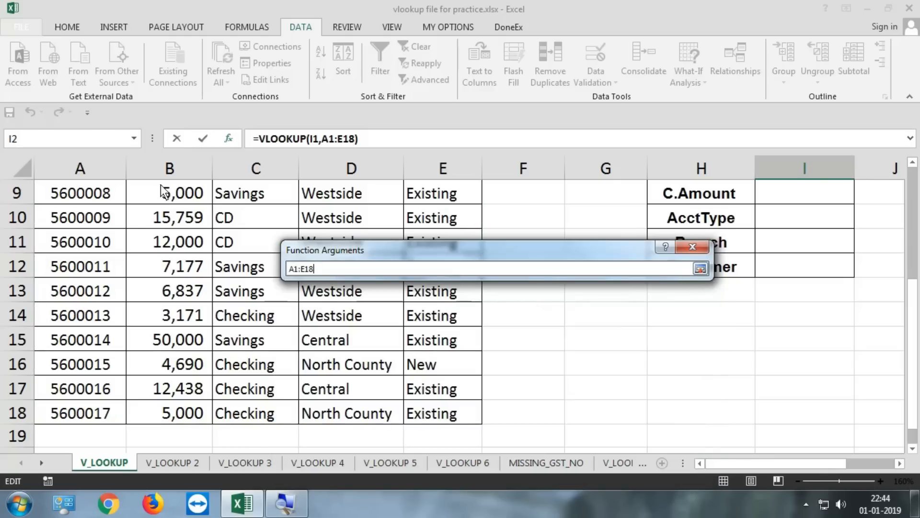
{"action": "scroll", "coordinate": [191, 248], "scroll_direction": "up", "scroll_amount": 3}
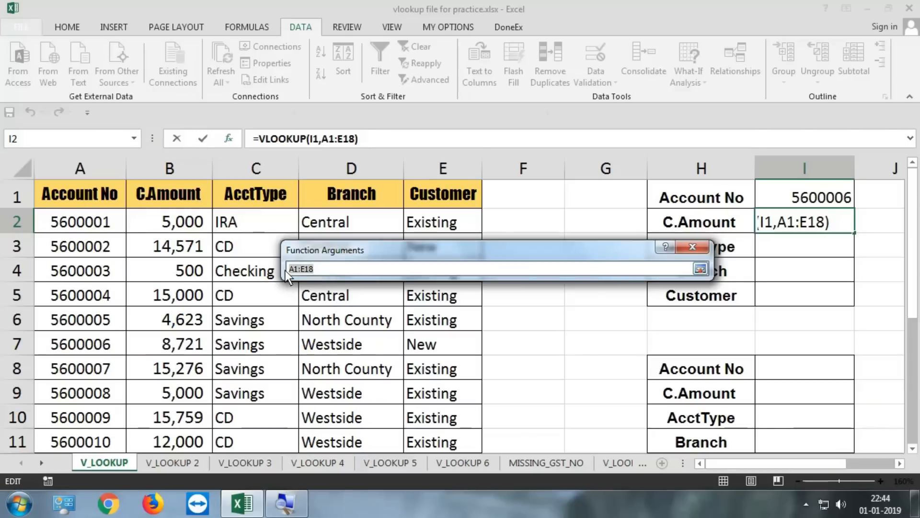
{"action": "key", "text": "BackSpace"}
{"action": "key", "text": "BackSpace"}
{"action": "key", "text": "BackSpace"}
{"action": "key", "text": "BackSpace"}
{"action": "key", "text": "BackSpace"}
{"action": "key", "text": "BackSpace"}
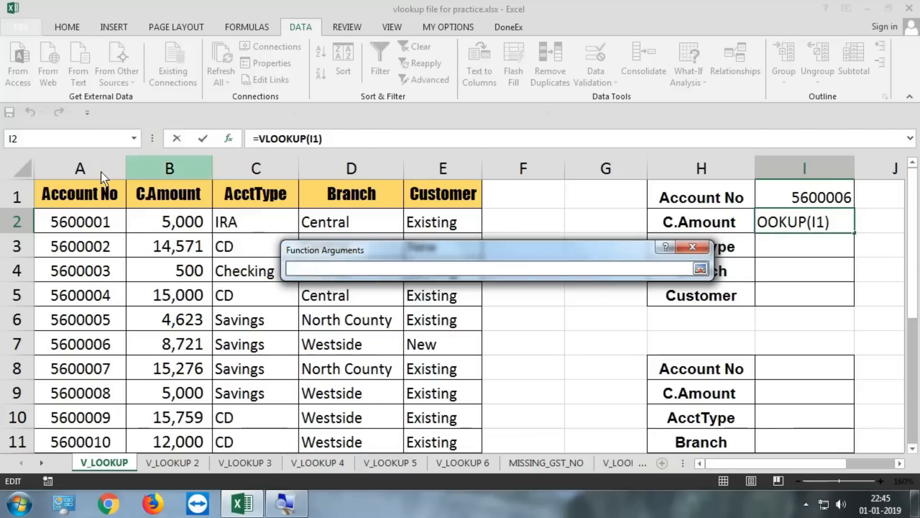
Set VLOOKUP's Table_array to the whole columns A:E, from Account No through Customer
{"action": "left_click_drag", "start_coordinate": [102, 171], "coordinate": [431, 171]}
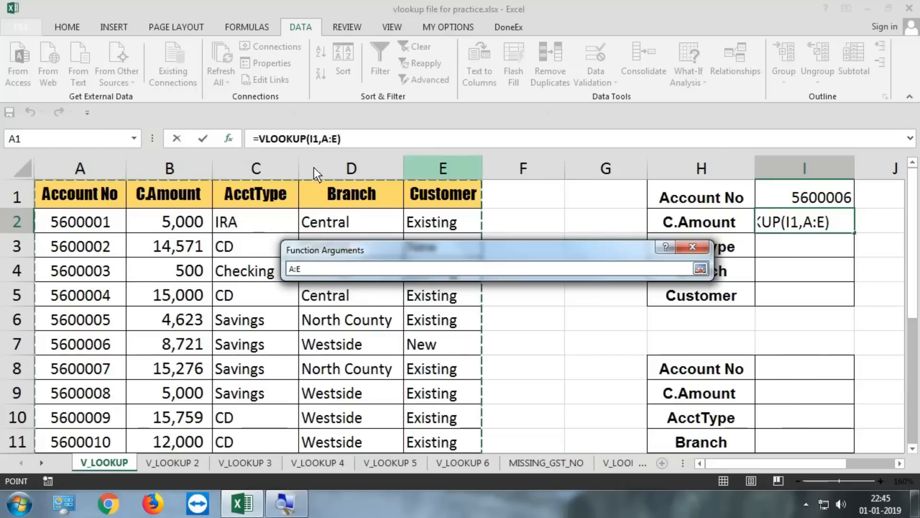
{"action": "left_click_drag", "start_coordinate": [99, 169], "coordinate": [450, 166]}
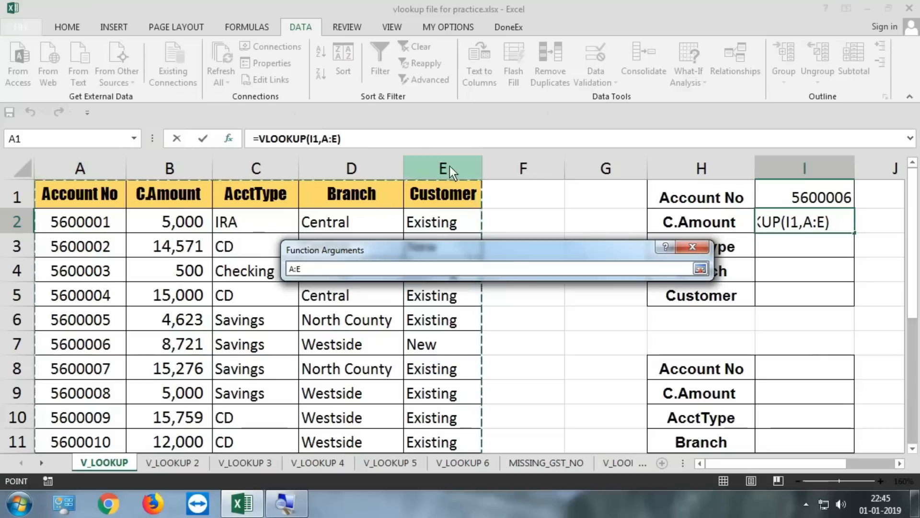
{"action": "left_click", "coordinate": [701, 268]}
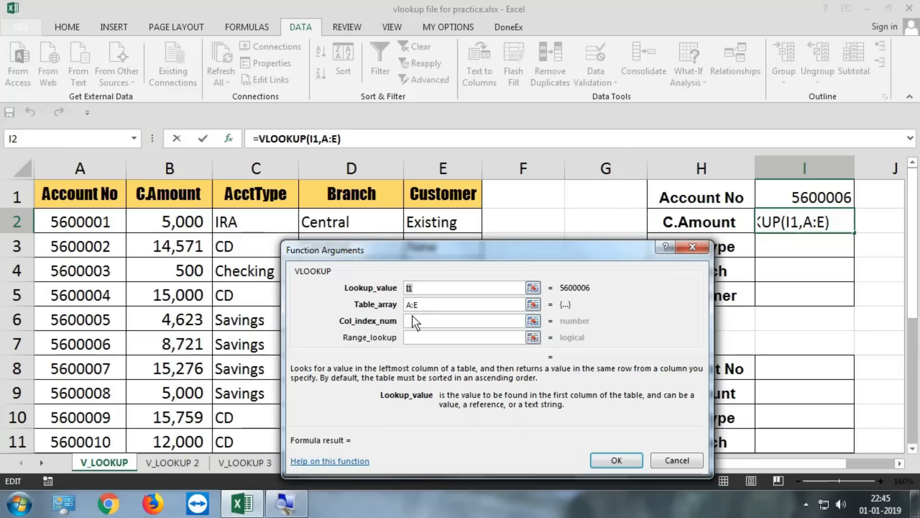
Set VLOOKUP's Col_index_num to 2 for the C.Amount column, keeping the table columns uncovered by the arguments dialog
{"action": "left_click", "coordinate": [413, 321]}
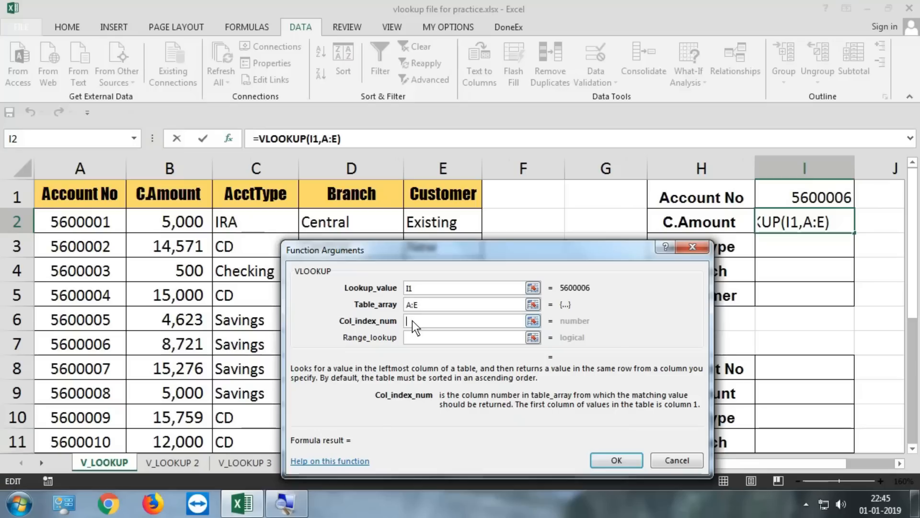
{"action": "left_click_drag", "start_coordinate": [412, 250], "coordinate": [634, 278]}
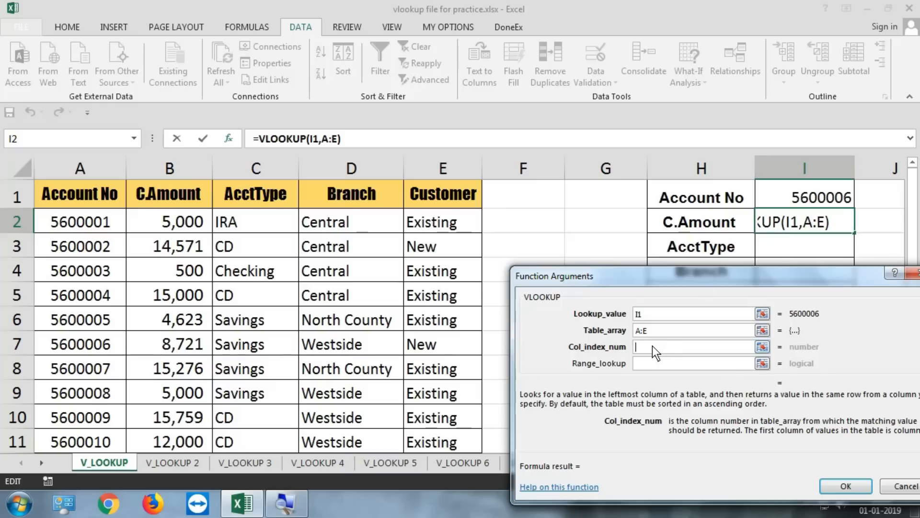
{"action": "type", "text": "2"}
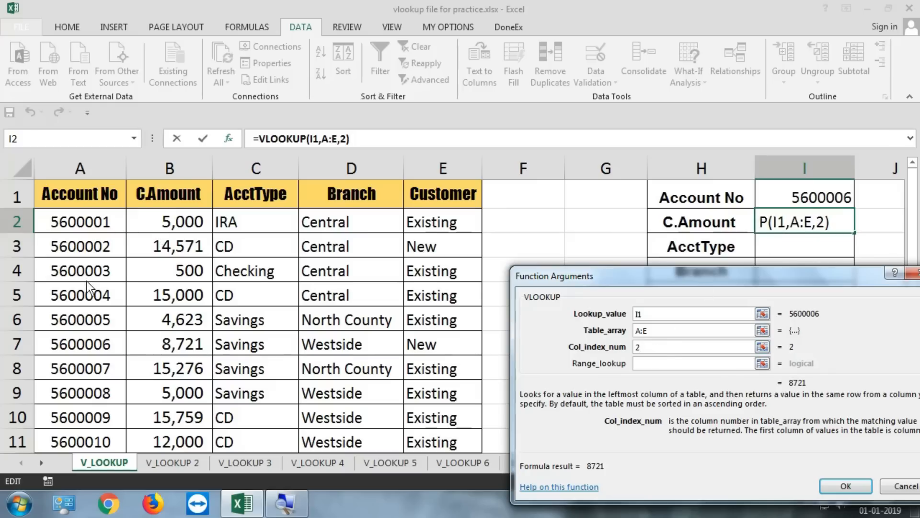
Set VLOOKUP's Range_lookup to 0 for an exact match, trying 1 for comparison before restoring 0, and complete the formula in I2
{"action": "left_click", "coordinate": [645, 365]}
{"action": "type", "text": "0"}
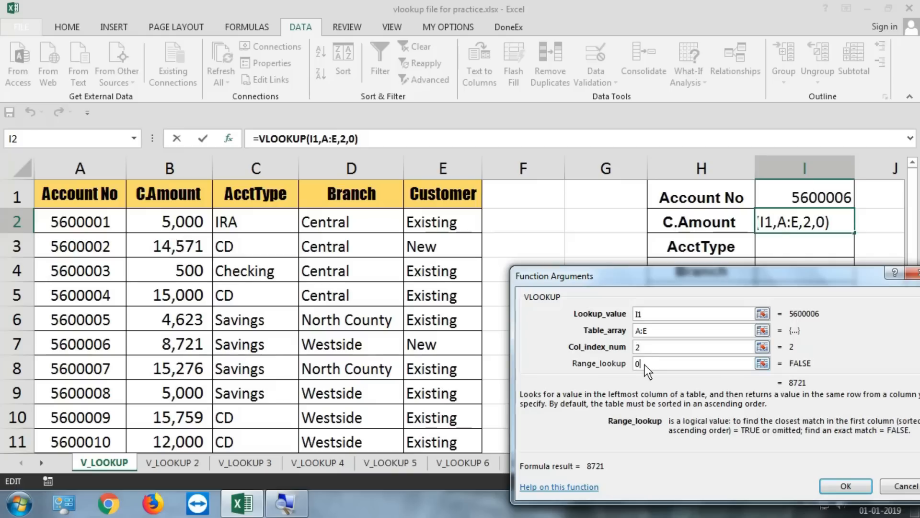
{"action": "key", "text": "BackSpace"}
{"action": "type", "text": "1"}
{"action": "left_click_drag", "start_coordinate": [707, 277], "coordinate": [566, 256]}
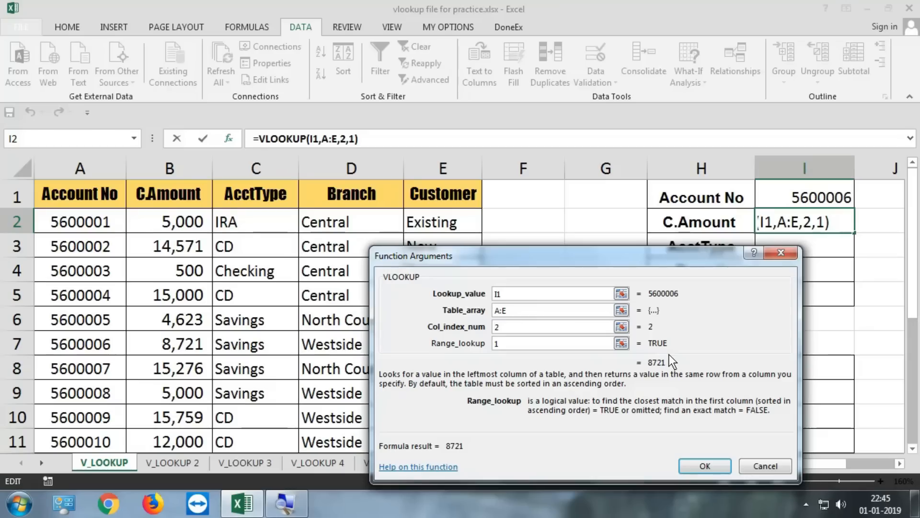
{"action": "key", "text": "BackSpace"}
{"action": "type", "text": "0"}
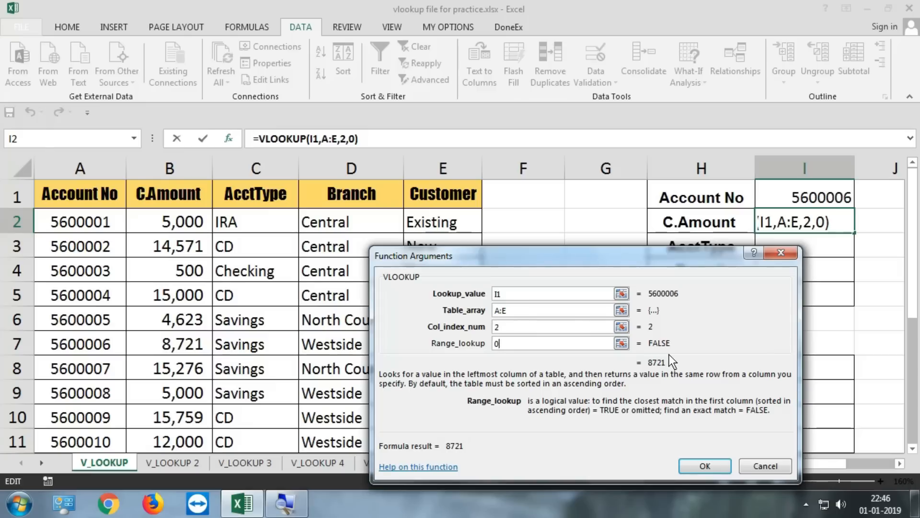
{"action": "left_click", "coordinate": [704, 463]}
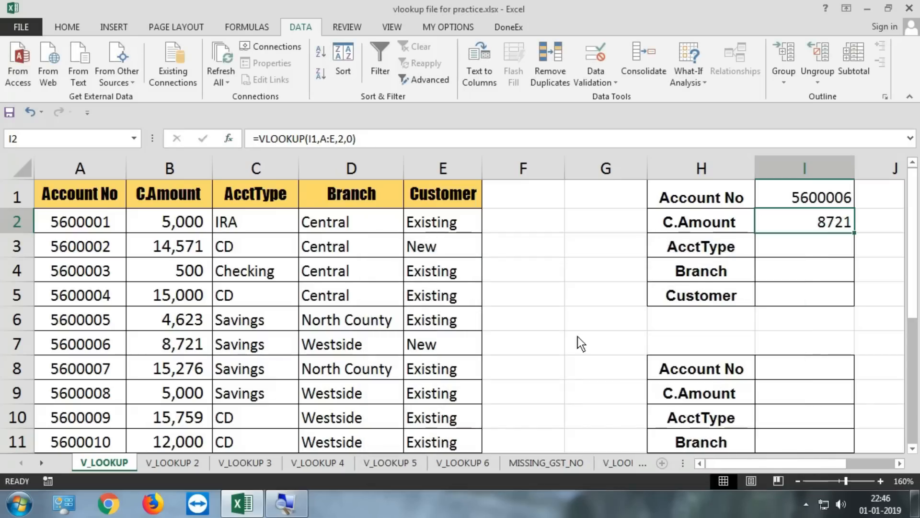
Compare the C.Amount result with the matching record in row 7 and select the AcctType result cell I3
{"action": "left_click", "coordinate": [103, 348]}
{"action": "left_click", "coordinate": [185, 342]}
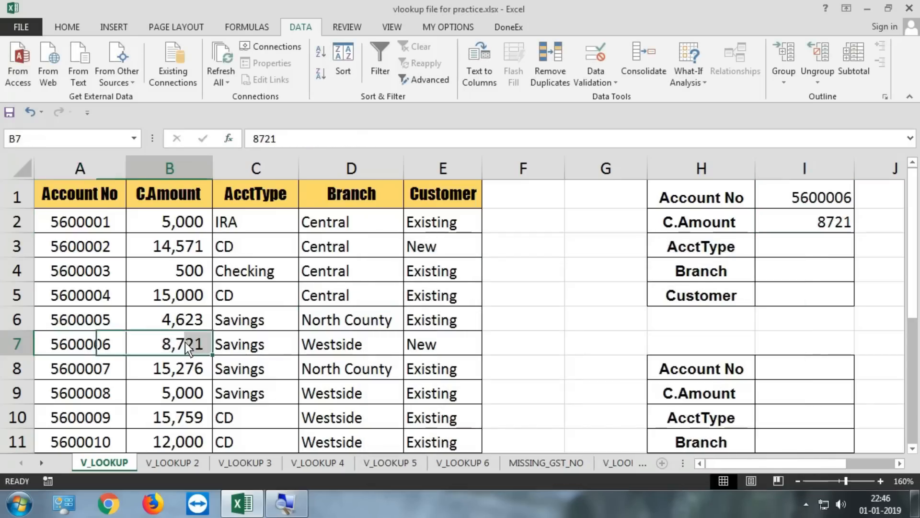
{"action": "left_click", "coordinate": [799, 244]}
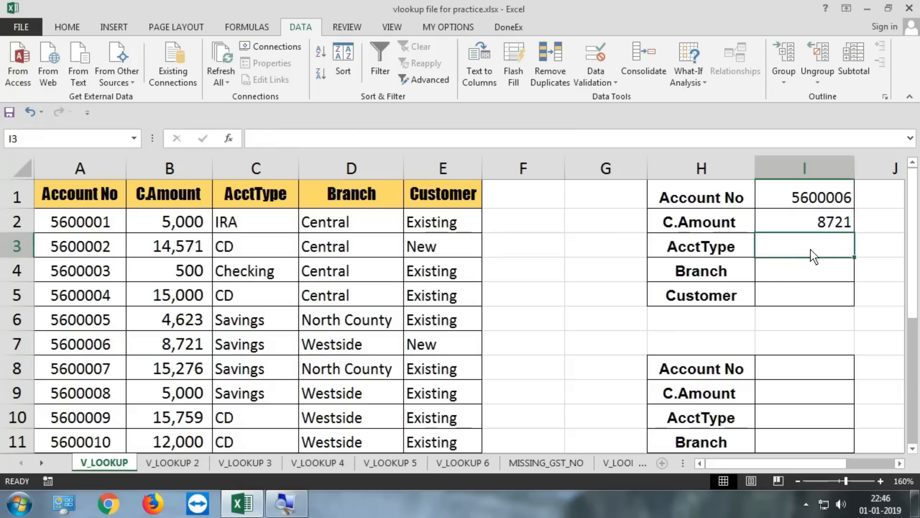
{"action": "left_click", "coordinate": [900, 464]}
{"action": "left_click", "coordinate": [899, 464]}
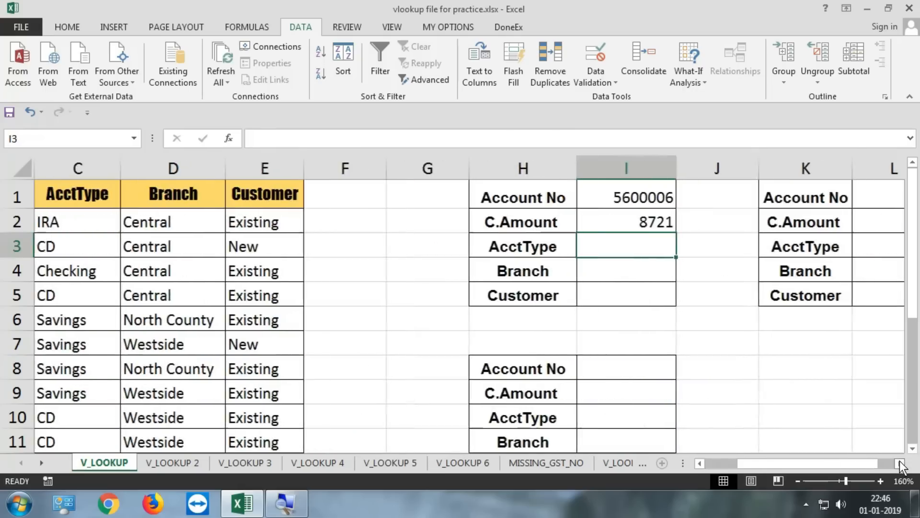
{"action": "left_click", "coordinate": [229, 139]}
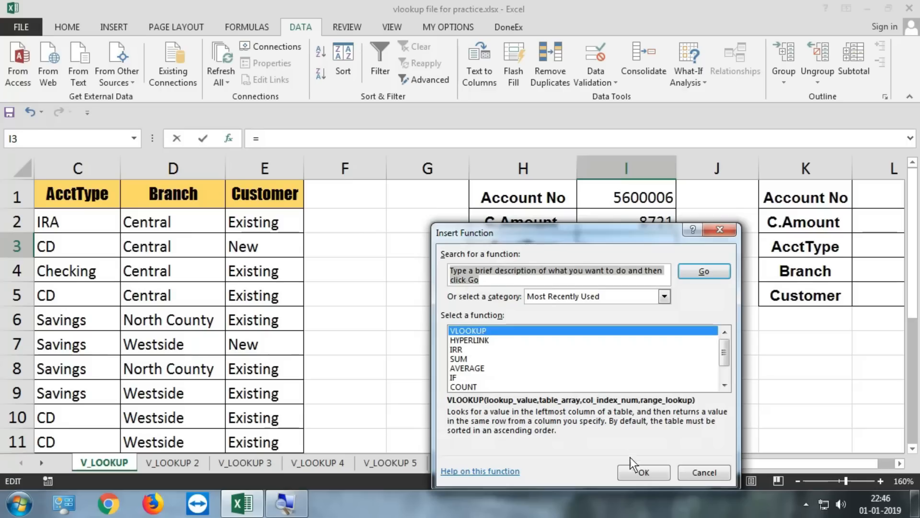
{"action": "left_click", "coordinate": [641, 468]}
{"action": "key", "text": "Escape"}
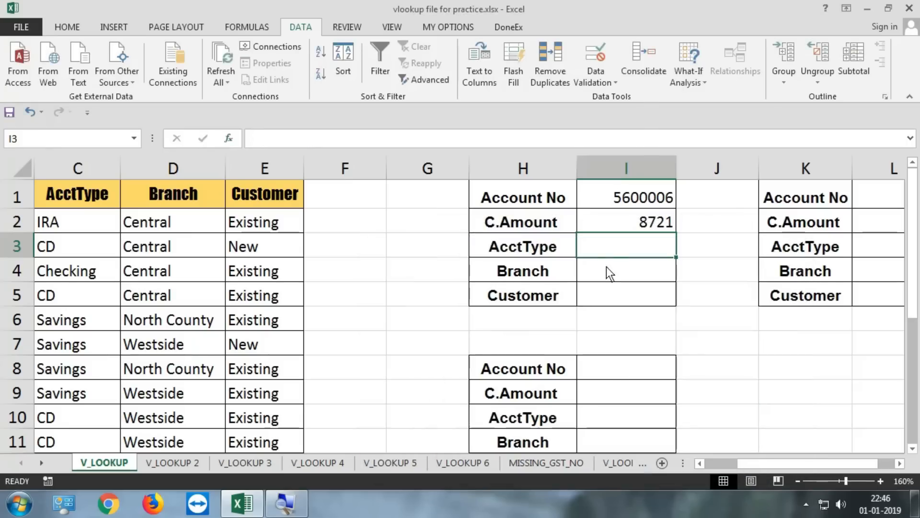
{"action": "type", "text": "=vlo"}
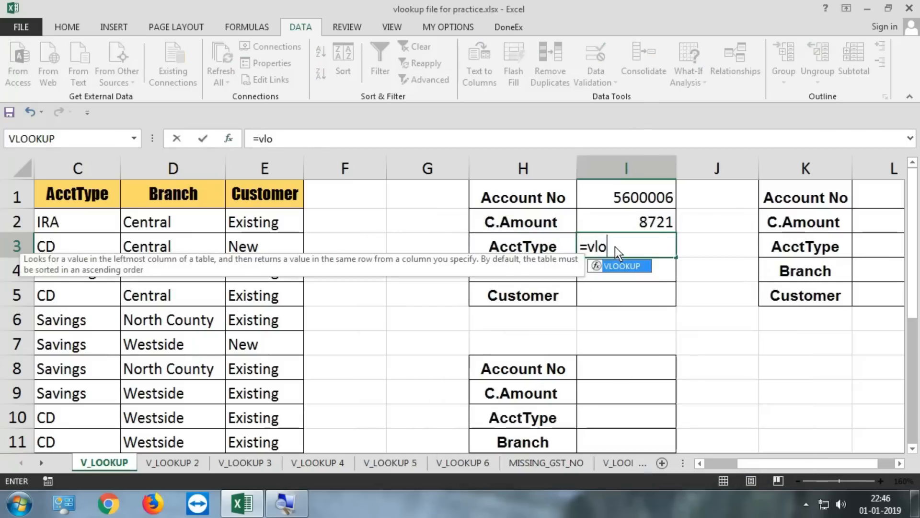
{"action": "key", "text": "Tab"}
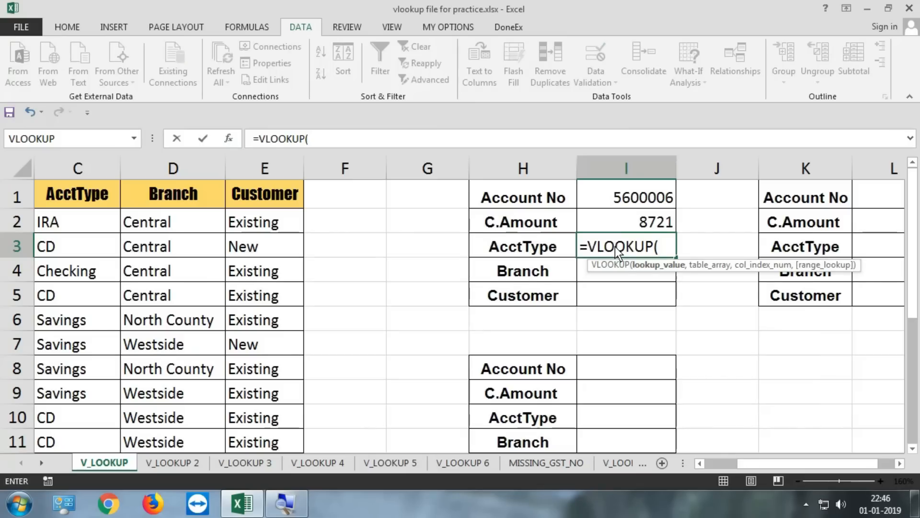
{"action": "key", "text": "Escape"}
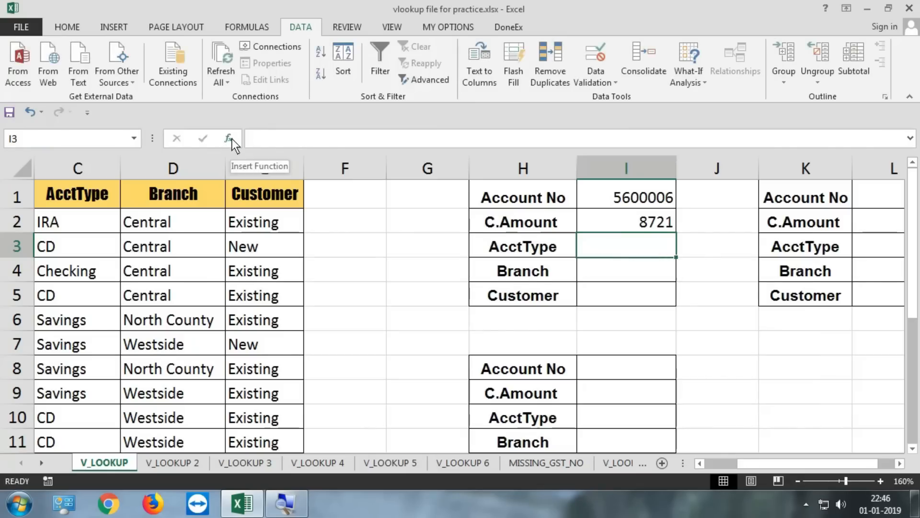
{"action": "left_click", "coordinate": [232, 139]}
{"action": "left_click", "coordinate": [538, 331]}
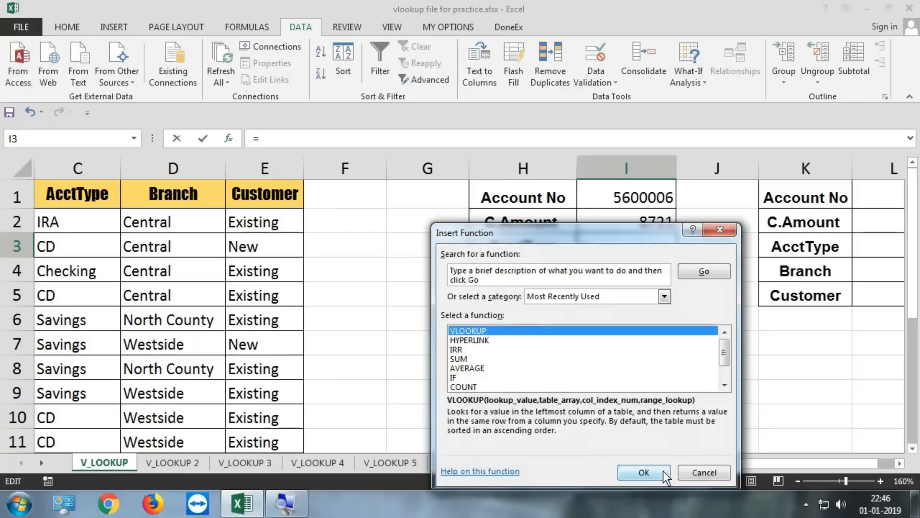
{"action": "left_click", "coordinate": [645, 472]}
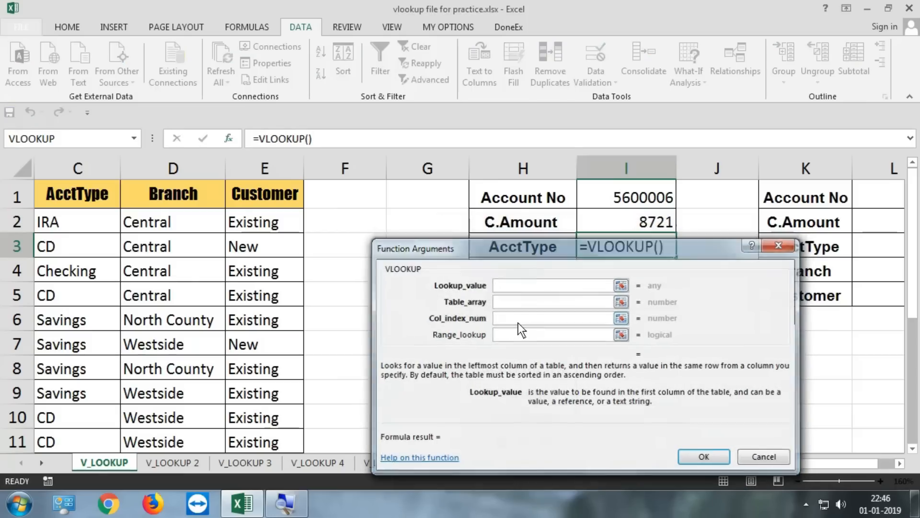
{"action": "key", "text": "Escape"}
{"action": "left_click", "coordinate": [899, 463]}
{"action": "left_click", "coordinate": [899, 464]}
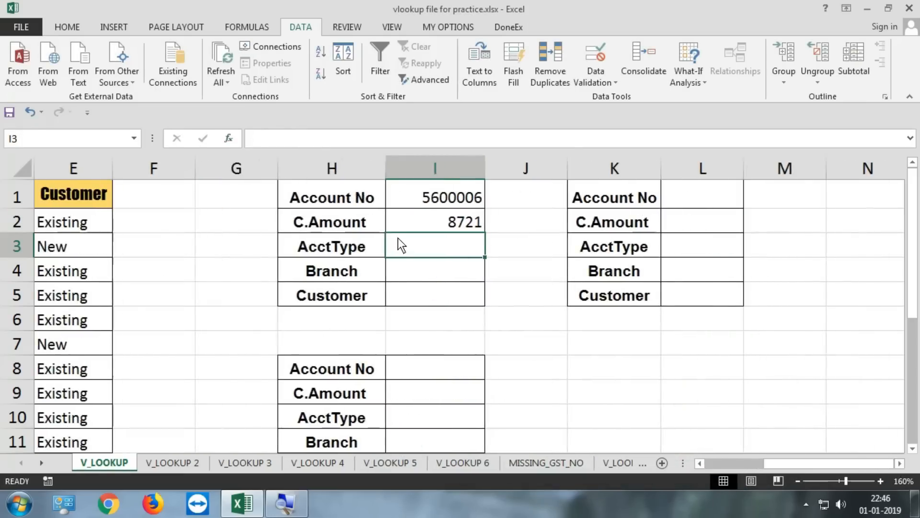
{"action": "type", "text": "=vlo"}
{"action": "key", "text": "Tab"}
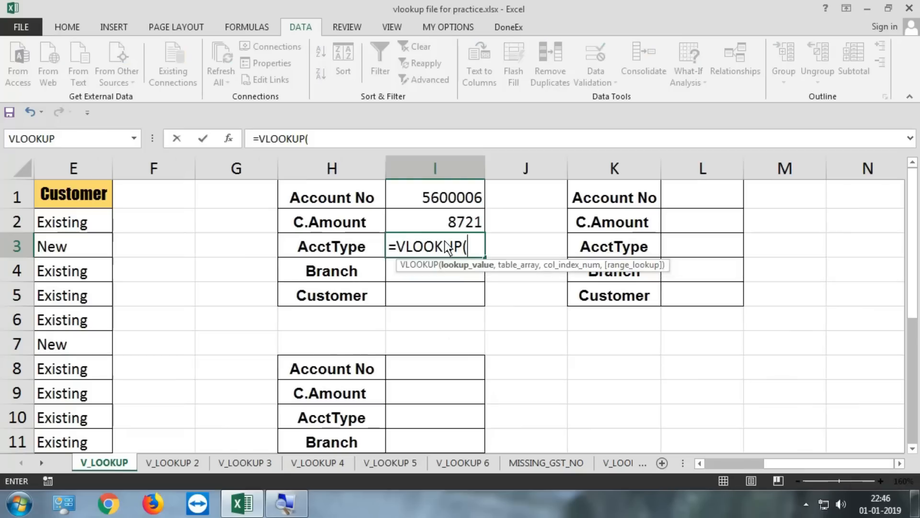
{"action": "key", "text": "Escape"}
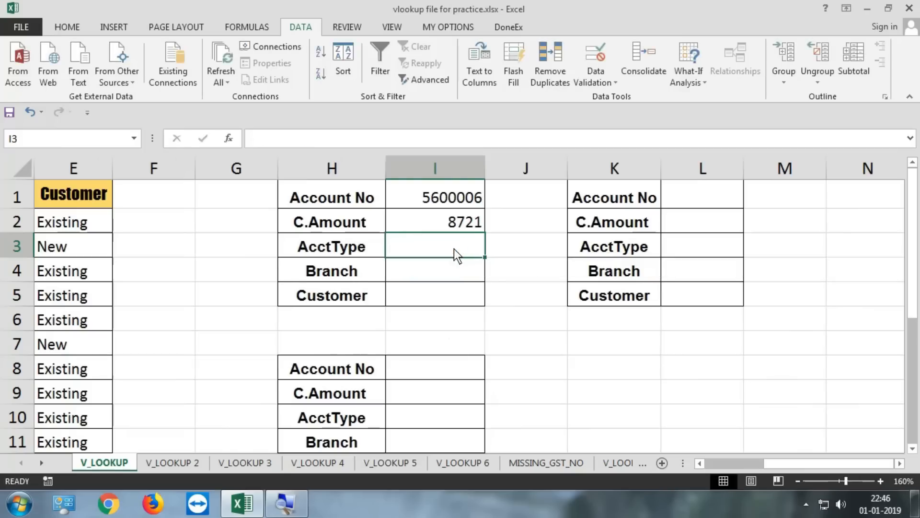
Start a VLOOKUP formula directly in the AcctType result cell I3, using the Account No cell I1 as its lookup value
{"action": "type", "text": "=vl"}
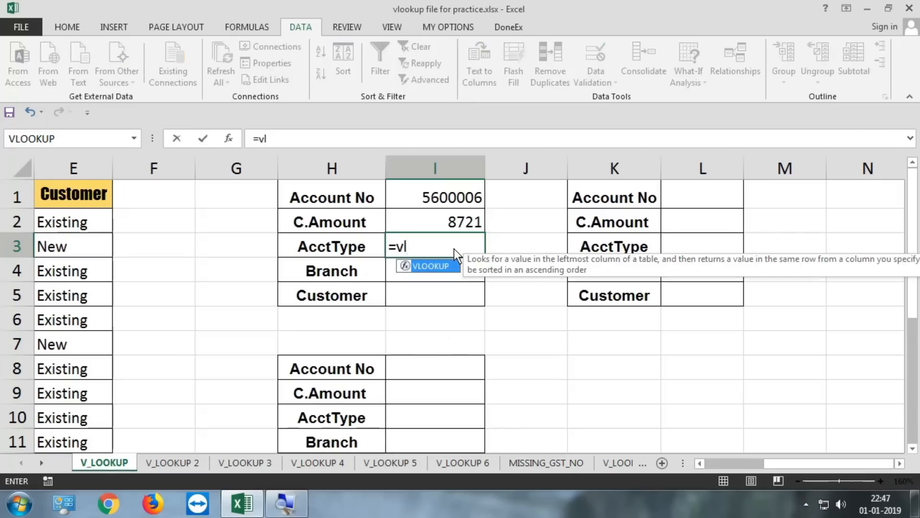
{"action": "key", "text": "Tab"}
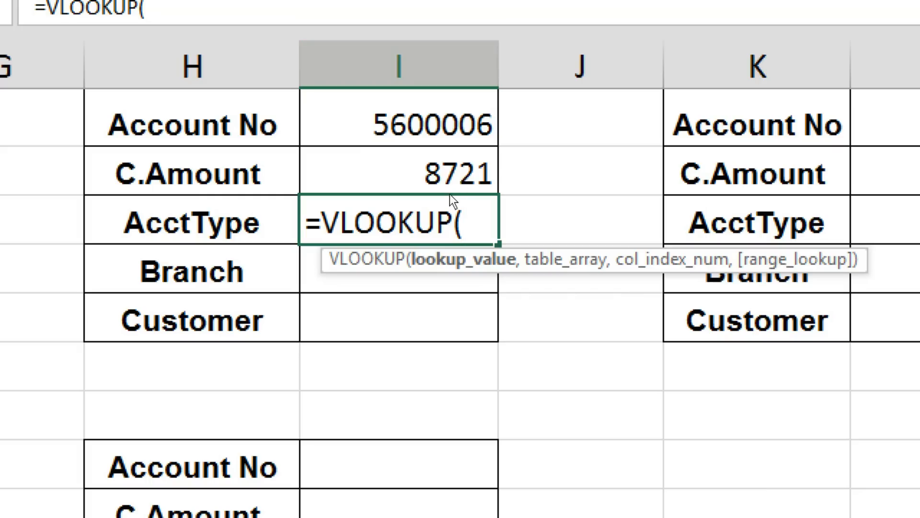
{"action": "key", "text": "Up"}
{"action": "key", "text": "Up"}
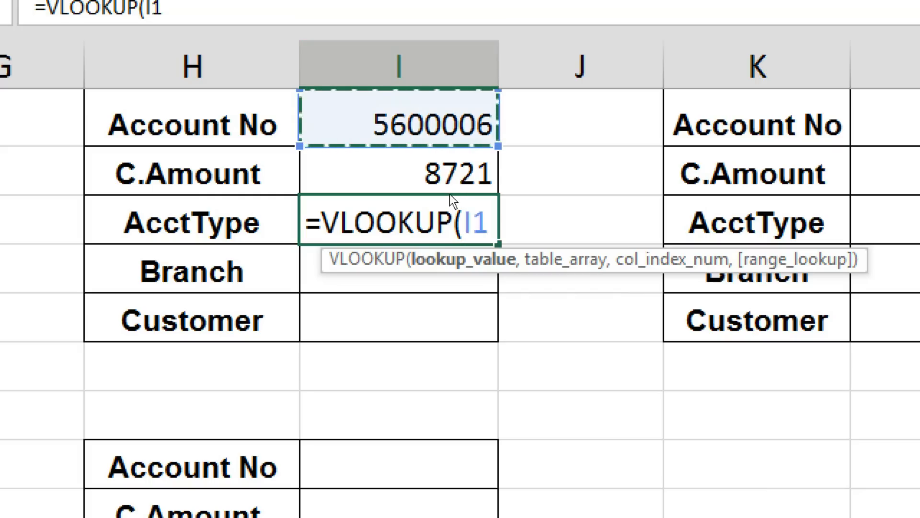
{"action": "type", "text": ","}
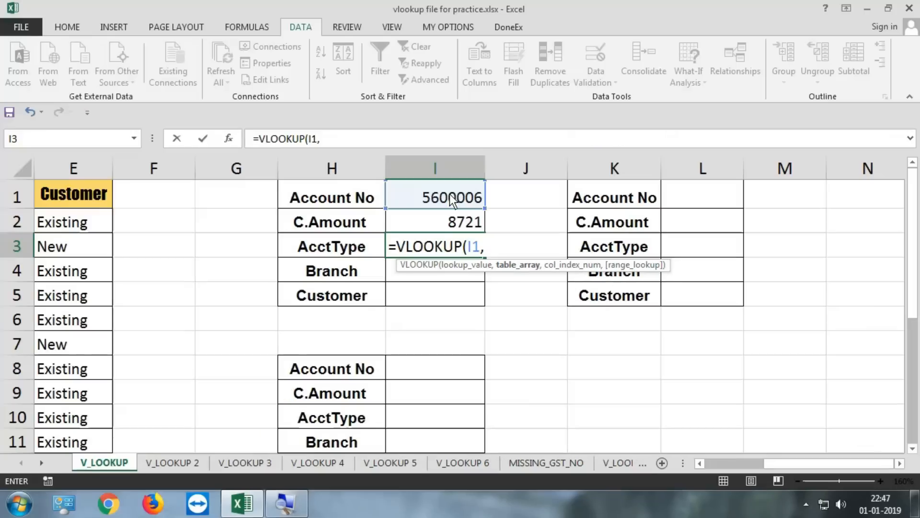
Complete the AcctType formula with table array A:E, column index 3 and range lookup 0
{"action": "left_click_drag", "start_coordinate": [91, 172], "coordinate": [2, 181]}
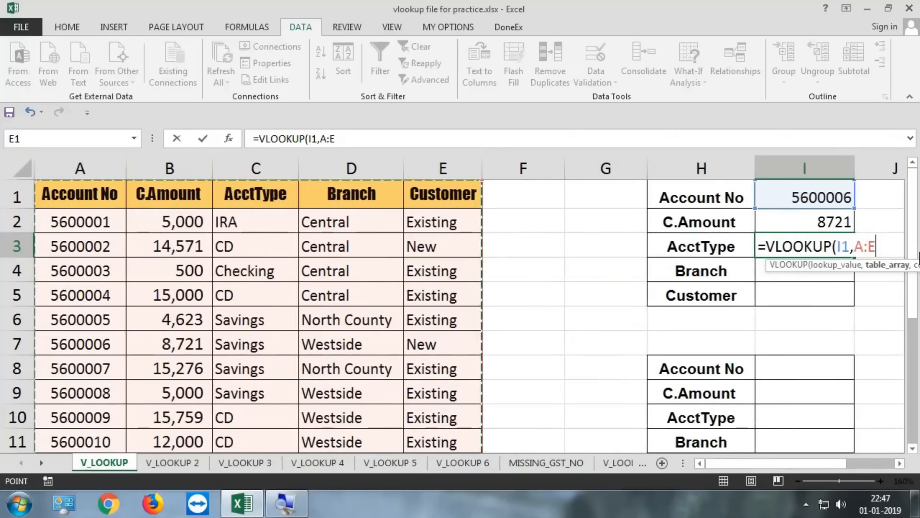
{"action": "left_click_drag", "start_coordinate": [813, 461], "coordinate": [865, 454]}
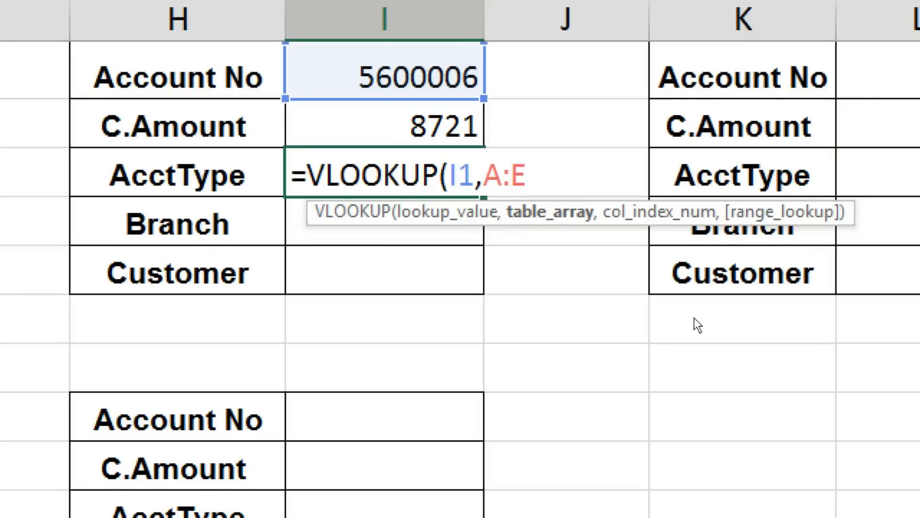
{"action": "type", "text": ","}
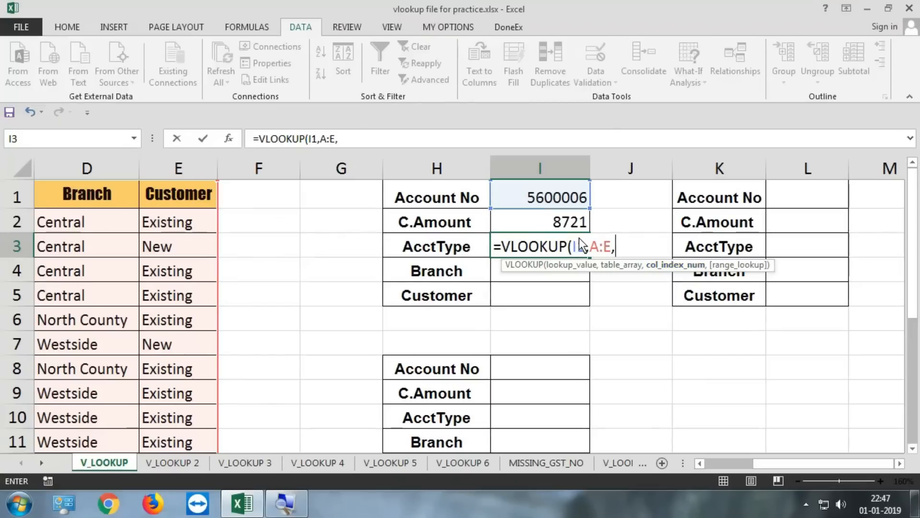
{"action": "mouse_move", "coordinate": [760, 464]}
{"action": "left_mouse_down"}
{"action": "mouse_move", "coordinate": [713, 464]}
{"action": "mouse_move", "coordinate": [755, 459]}
{"action": "left_mouse_up"}
{"action": "type", "text": "3,0"}
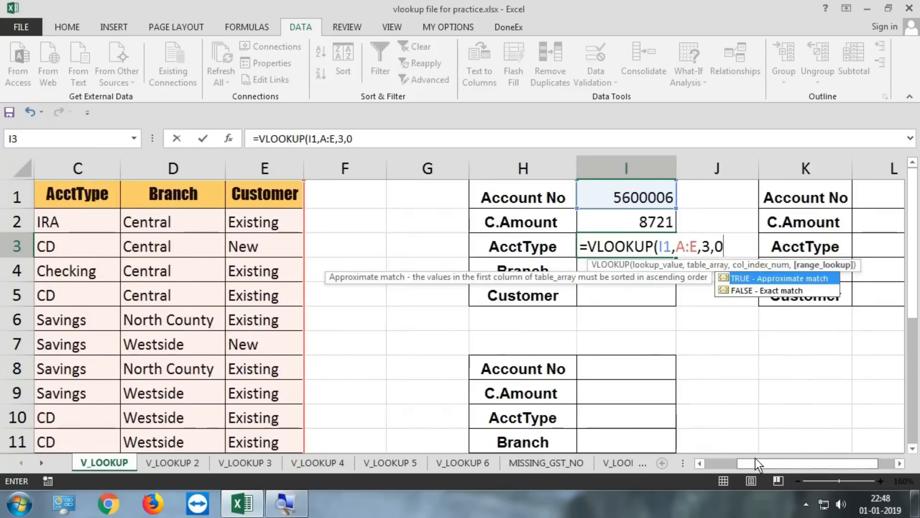
{"action": "key", "text": "Return"}
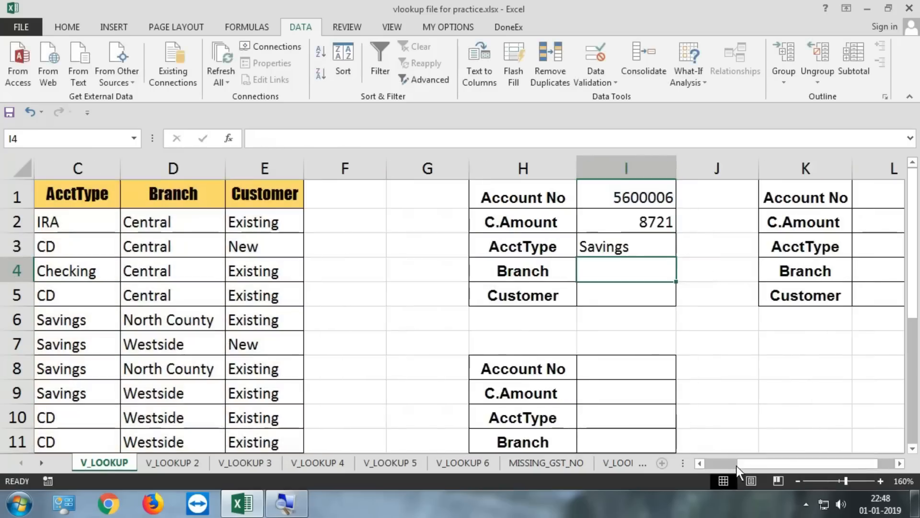
Check the AcctType result against the matching record in row 7, from Account No across to AcctType
{"action": "left_click_drag", "start_coordinate": [38, 341], "coordinate": [181, 341]}
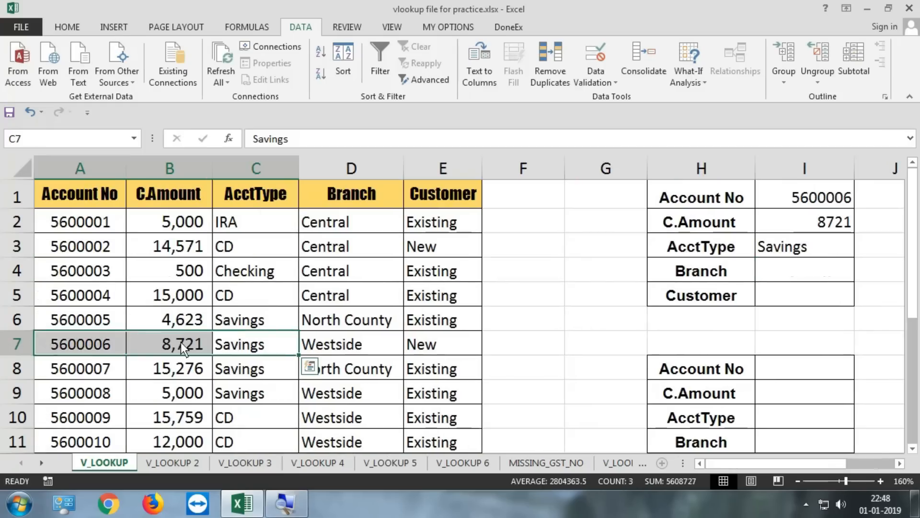
{"action": "left_click", "coordinate": [116, 347]}
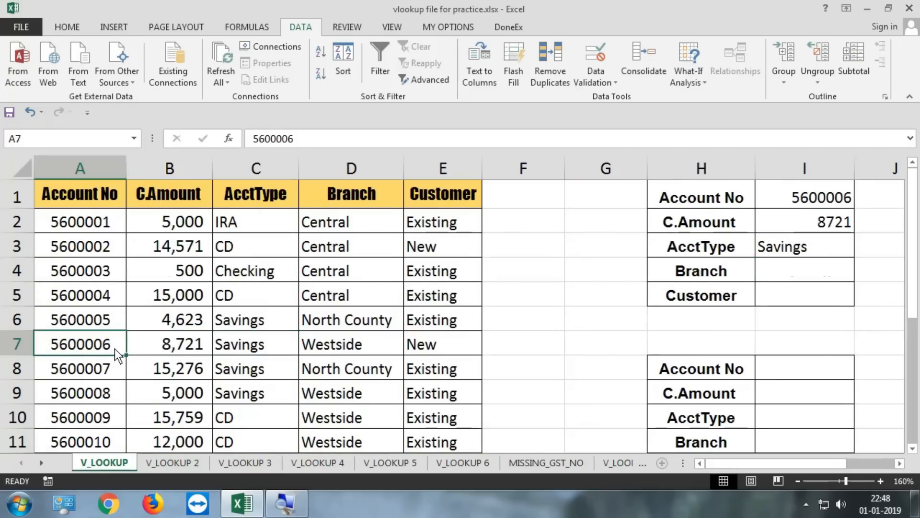
{"action": "left_click", "coordinate": [139, 349]}
{"action": "left_click", "coordinate": [254, 349]}
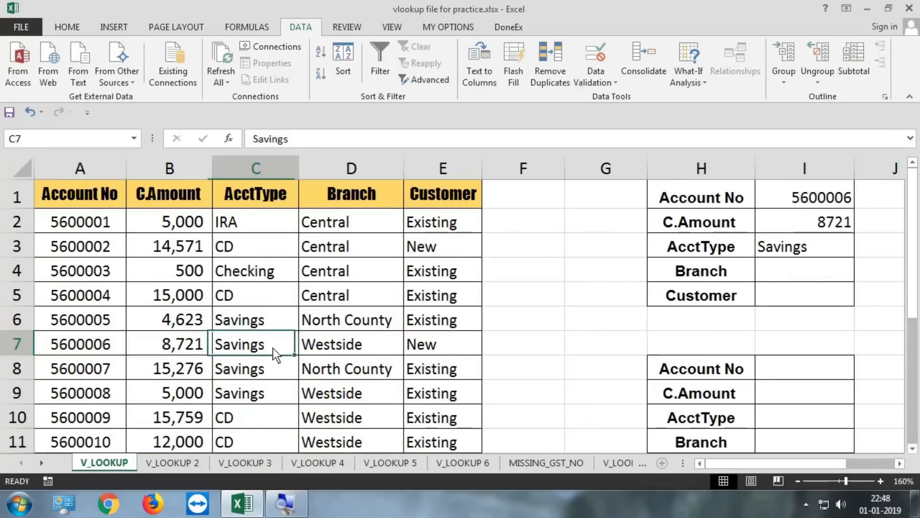
Choose row 4's successor, the row 5 account number, in cell I1 and compare the C.Amount and AcctType results with that record
{"action": "left_click", "coordinate": [832, 202]}
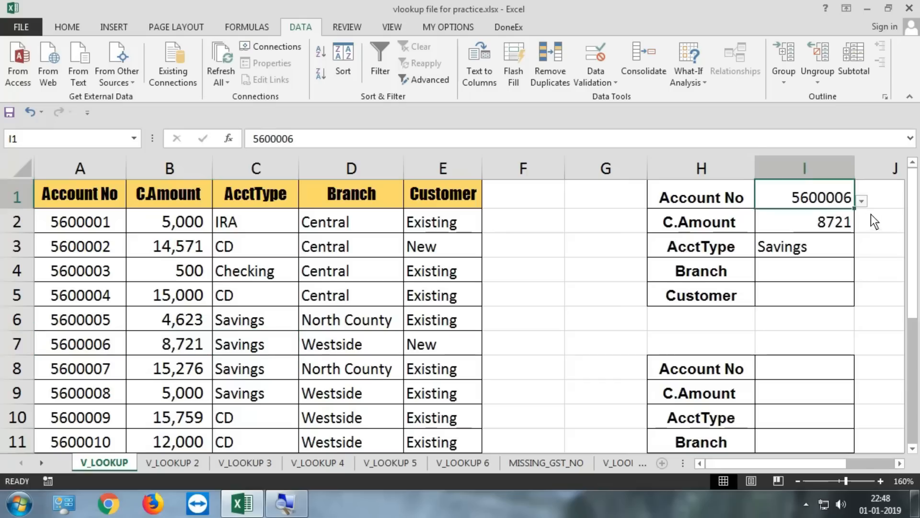
{"action": "left_click", "coordinate": [861, 201]}
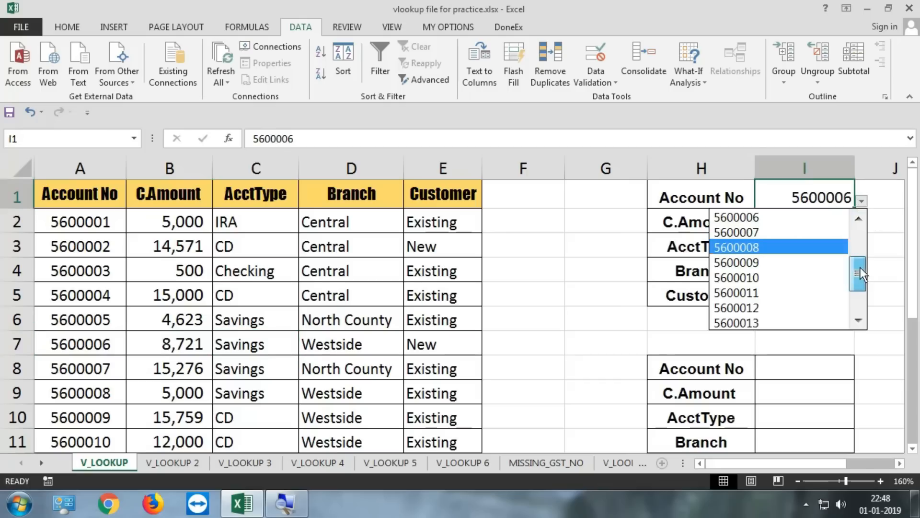
{"action": "left_click_drag", "start_coordinate": [861, 268], "coordinate": [854, 248]}
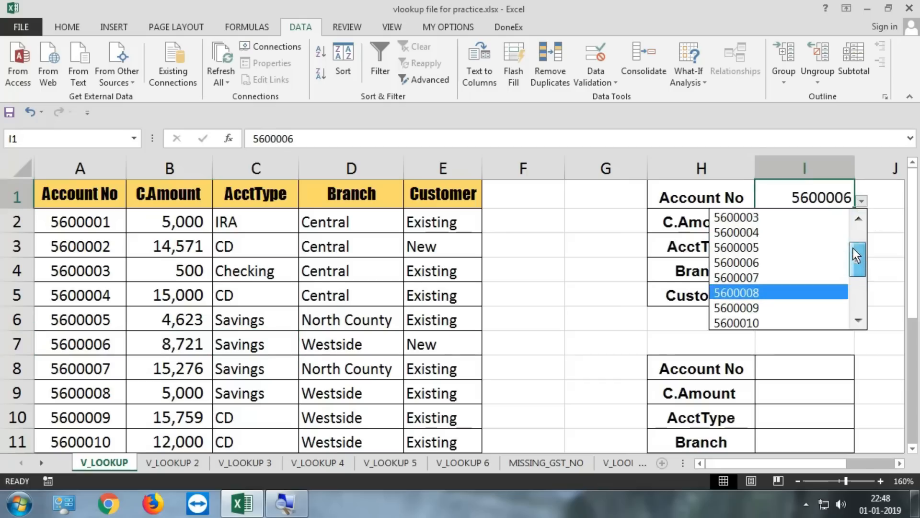
{"action": "left_click", "coordinate": [764, 232]}
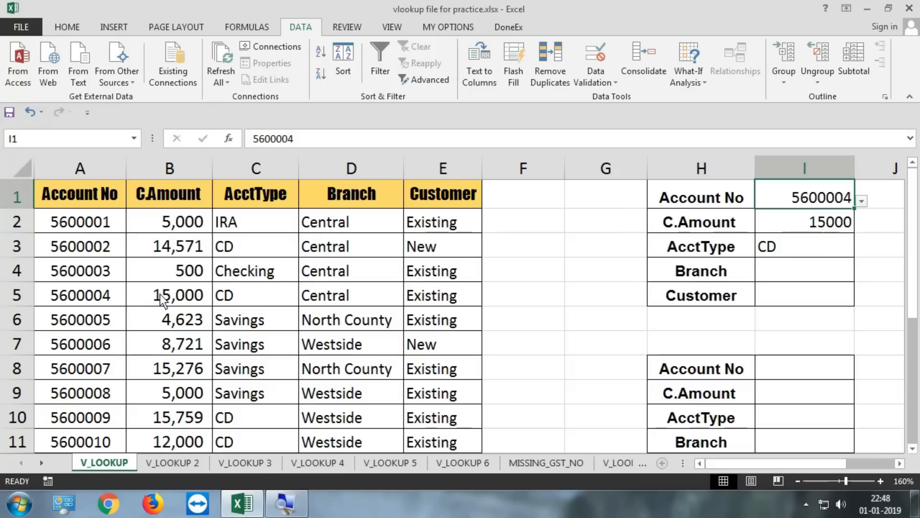
{"action": "left_click_drag", "start_coordinate": [160, 295], "coordinate": [259, 295]}
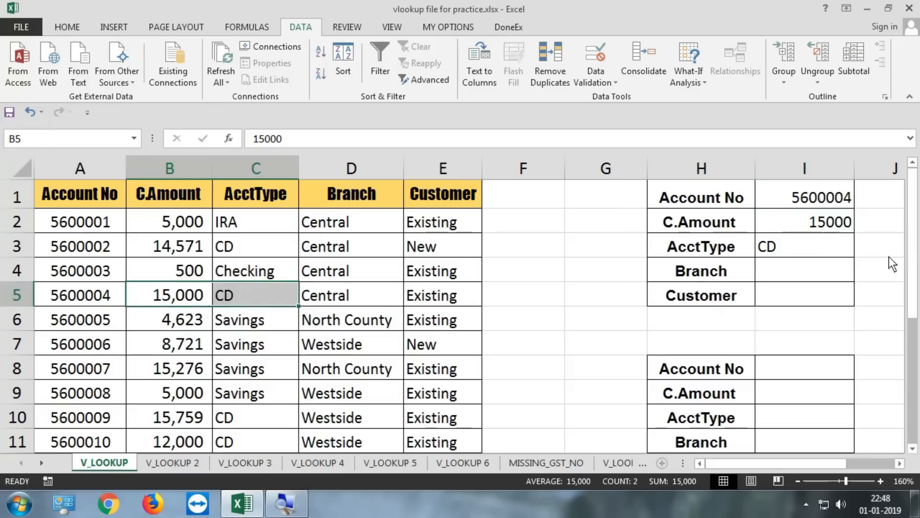
Start a VLOOKUP formula in the Branch result cell I4, using the Account No cell I1 as its lookup value
{"action": "left_click", "coordinate": [900, 463]}
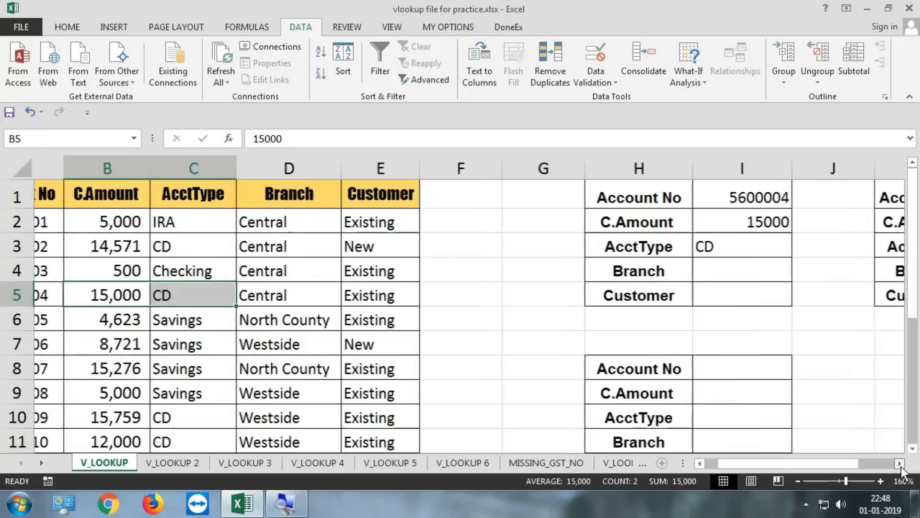
{"action": "left_click", "coordinate": [900, 463]}
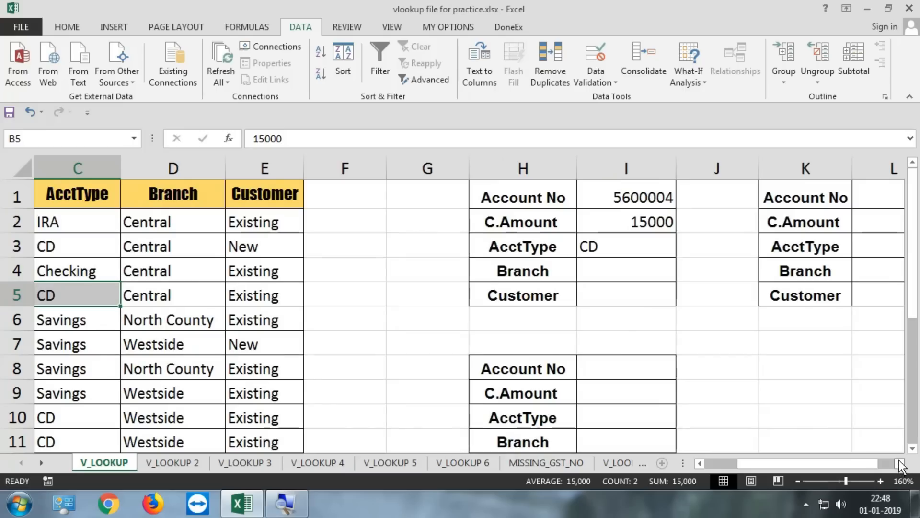
{"action": "left_click", "coordinate": [899, 463]}
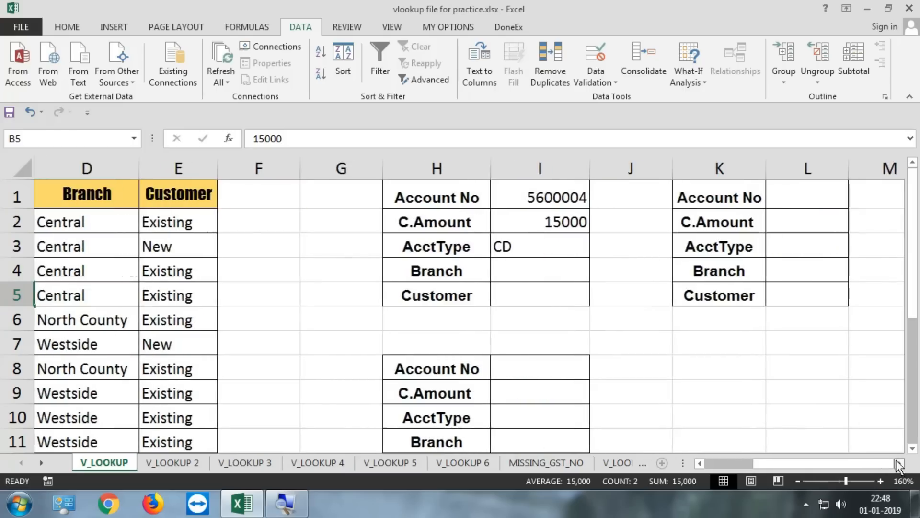
{"action": "left_click", "coordinate": [547, 222]}
{"action": "left_click", "coordinate": [543, 270]}
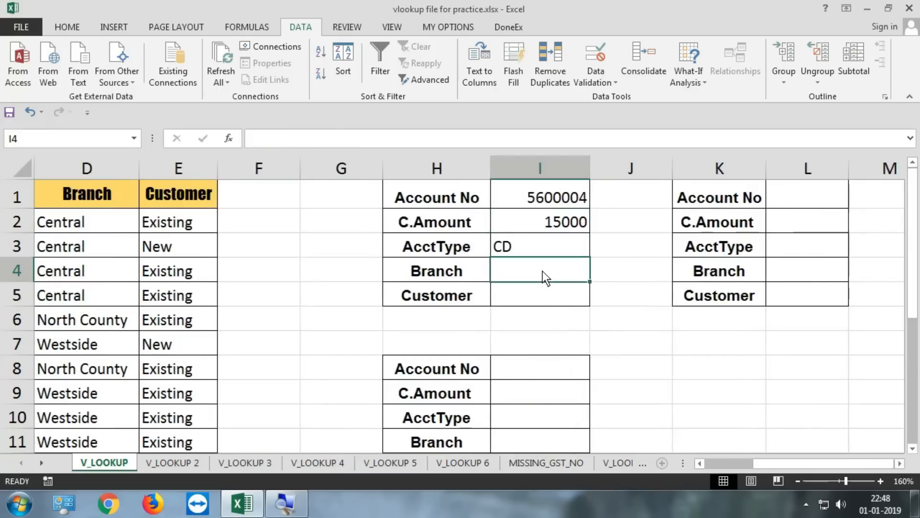
{"action": "type", "text": "=vlo"}
{"action": "key", "text": "Tab"}
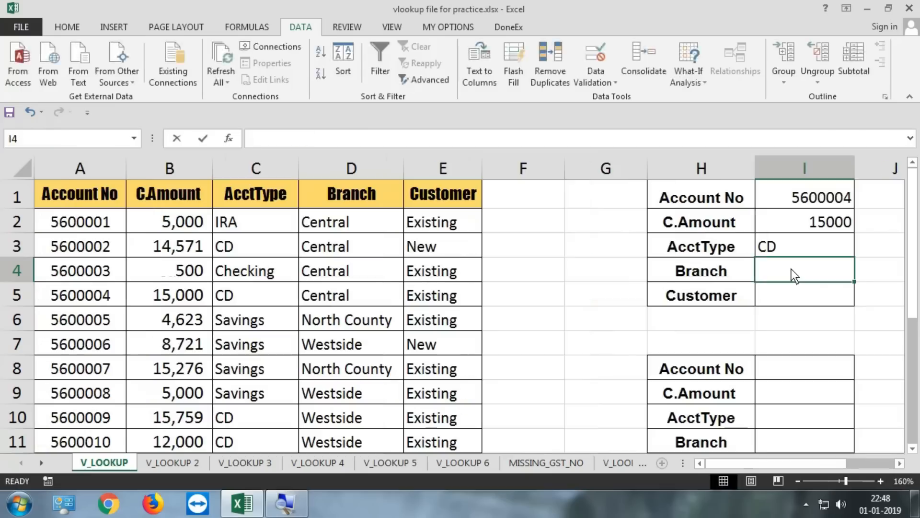
{"action": "type", "text": "=vlo"}
{"action": "key", "text": "Tab"}
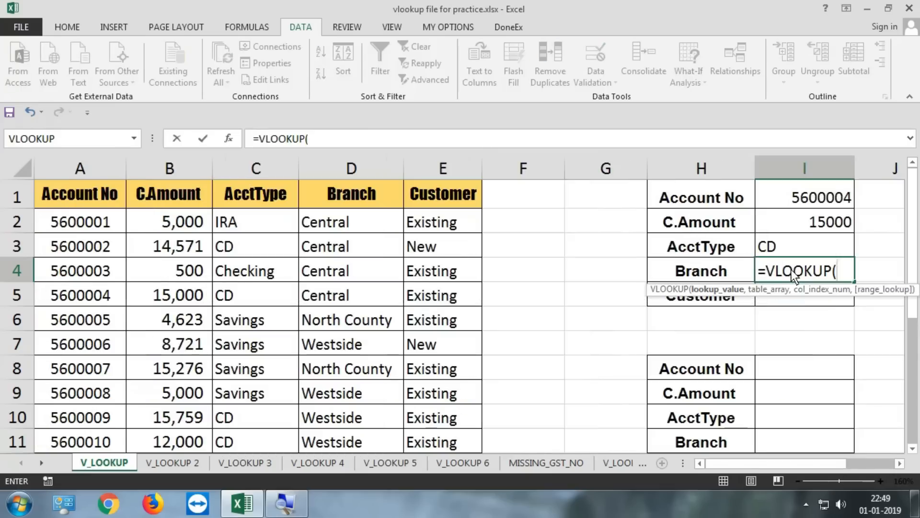
{"action": "left_click", "coordinate": [806, 194]}
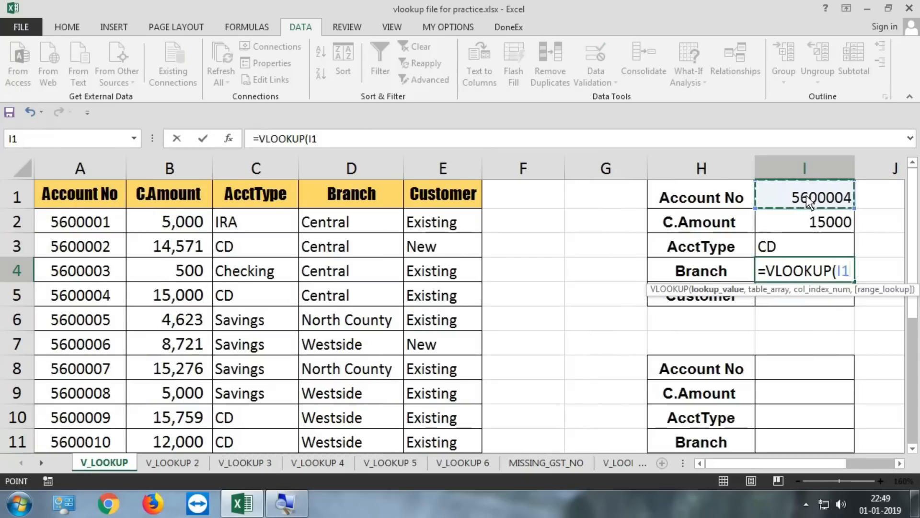
{"action": "type", "text": ","}
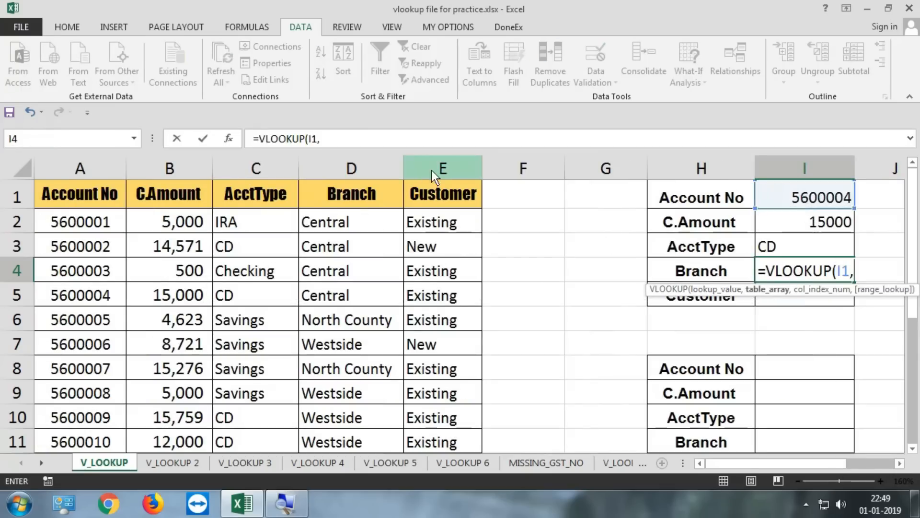
Complete the Branch formula with table array A:E, column index 4 and range lookup 0
{"action": "left_click_drag", "start_coordinate": [432, 171], "coordinate": [47, 178]}
{"action": "type", "text": ","}
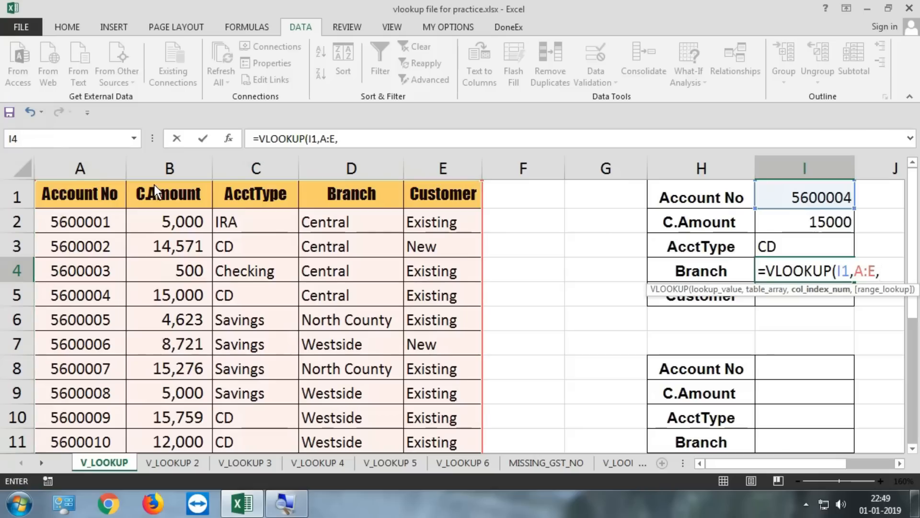
{"action": "type", "text": "3"}
{"action": "key", "text": "BackSpace"}
{"action": "type", "text": "4,0"}
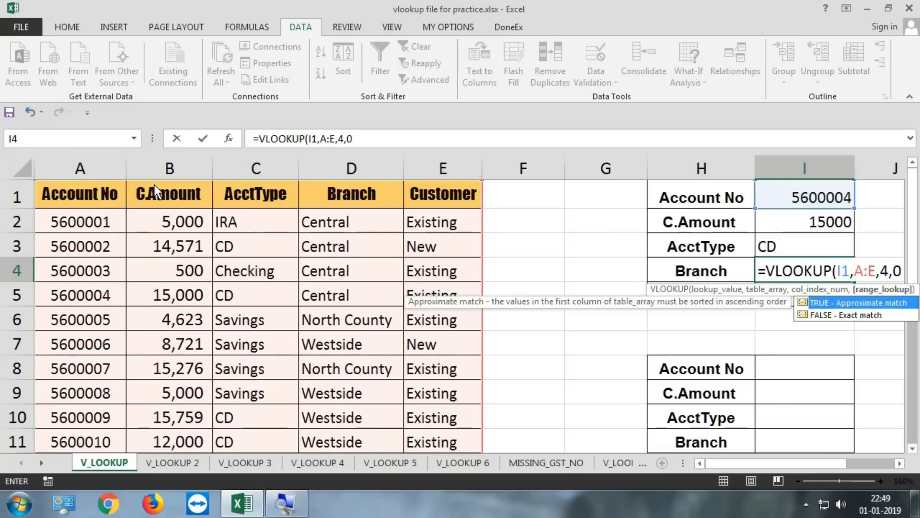
{"action": "key", "text": "Return"}
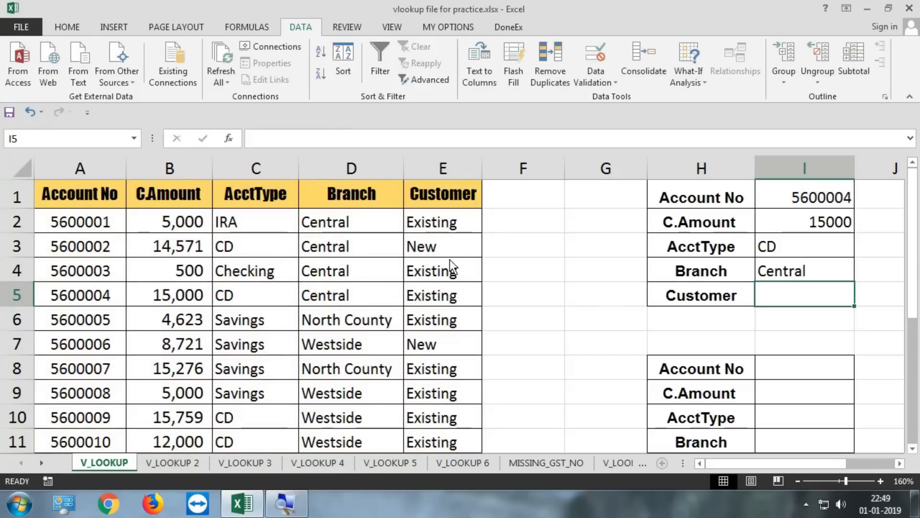
Start a VLOOKUP formula in the Customer result cell I5, using the Account No cell I1 as its lookup value
{"action": "left_click", "coordinate": [359, 167]}
{"action": "left_click", "coordinate": [430, 171]}
{"action": "left_click", "coordinate": [795, 288]}
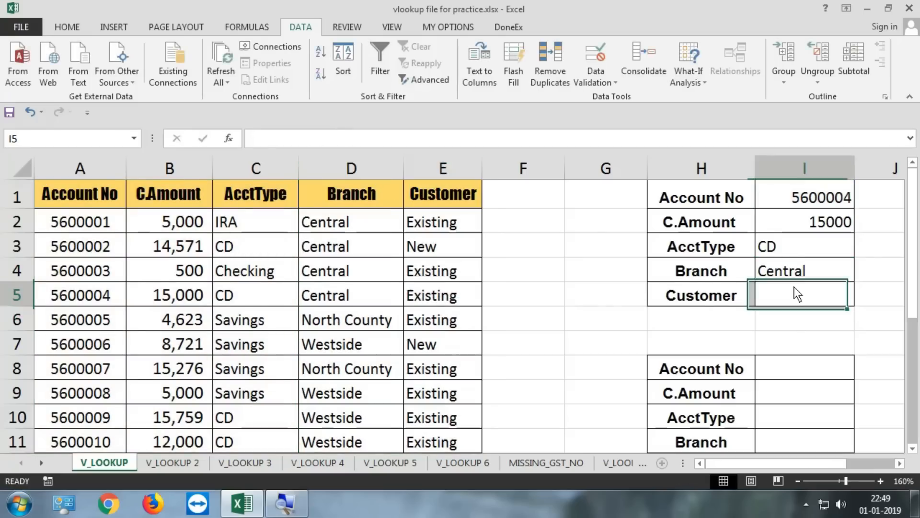
{"action": "type", "text": "=vlookup("}
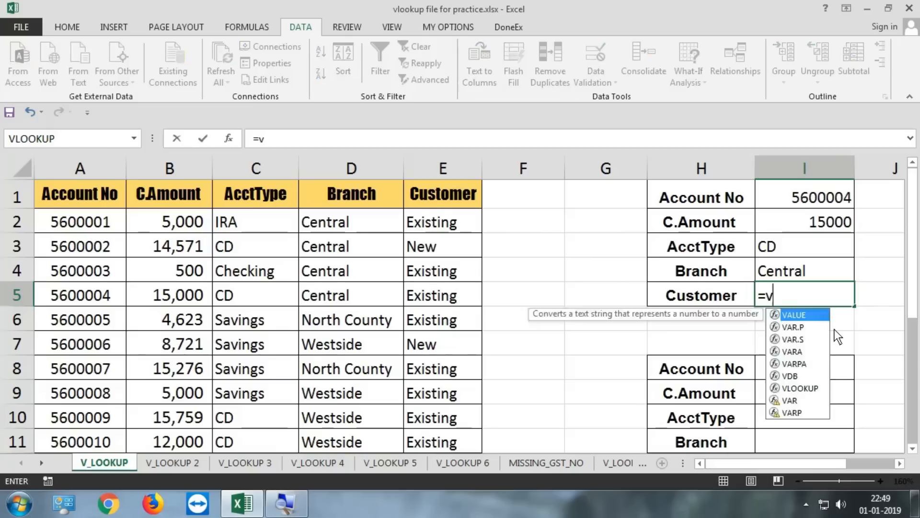
{"action": "left_click", "coordinate": [813, 198]}
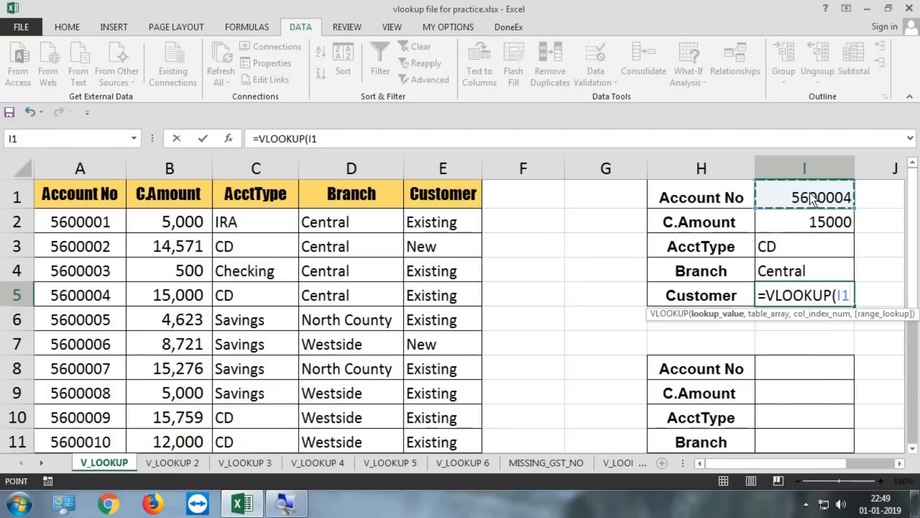
{"action": "type", "text": ","}
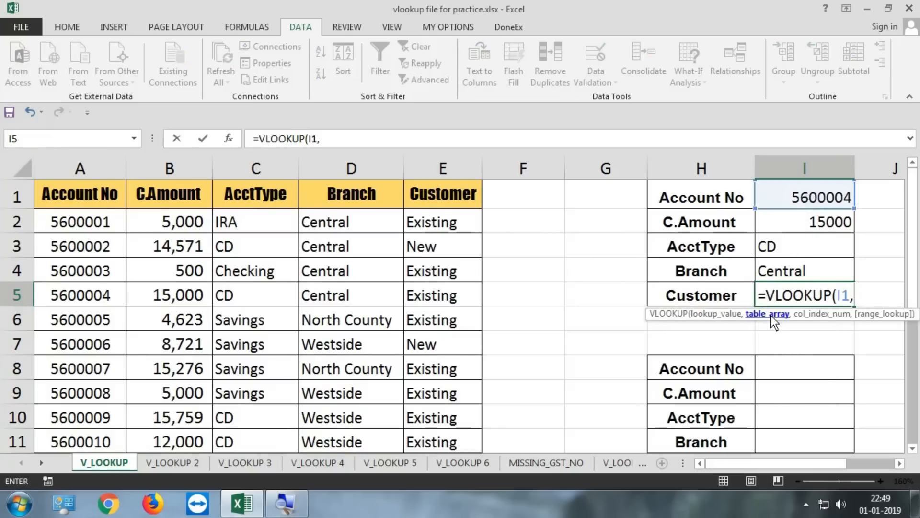
Complete the Customer formula with table array A:E, column index 5 and range lookup 0
{"action": "left_click_drag", "start_coordinate": [80, 168], "coordinate": [423, 166]}
{"action": "type", "text": ","}
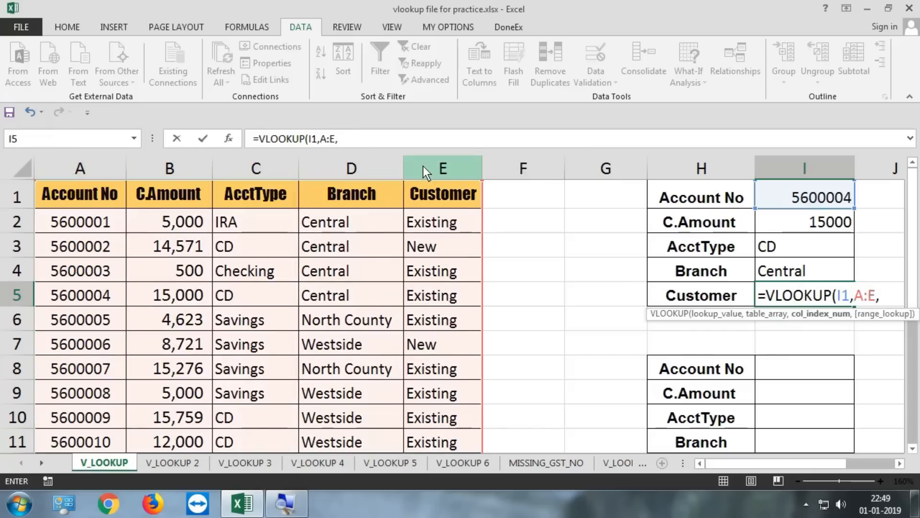
{"action": "type", "text": "5,0"}
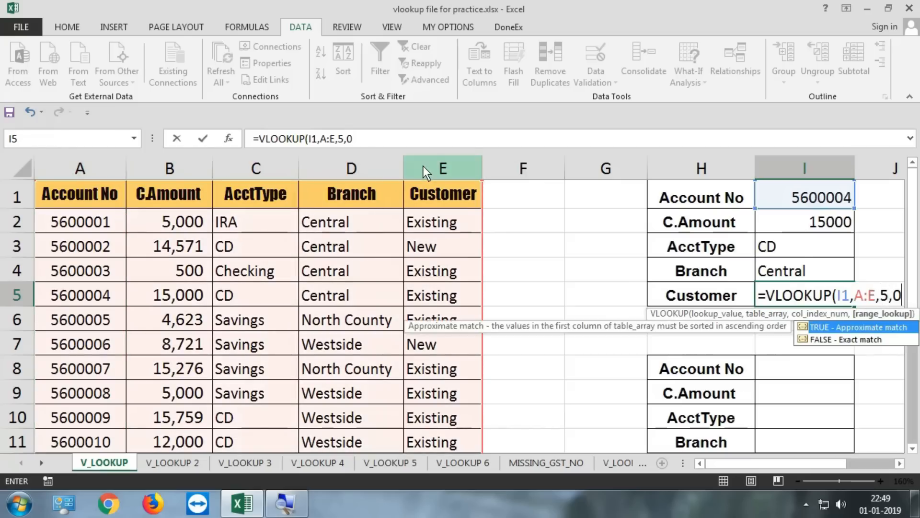
{"action": "key", "text": "Return"}
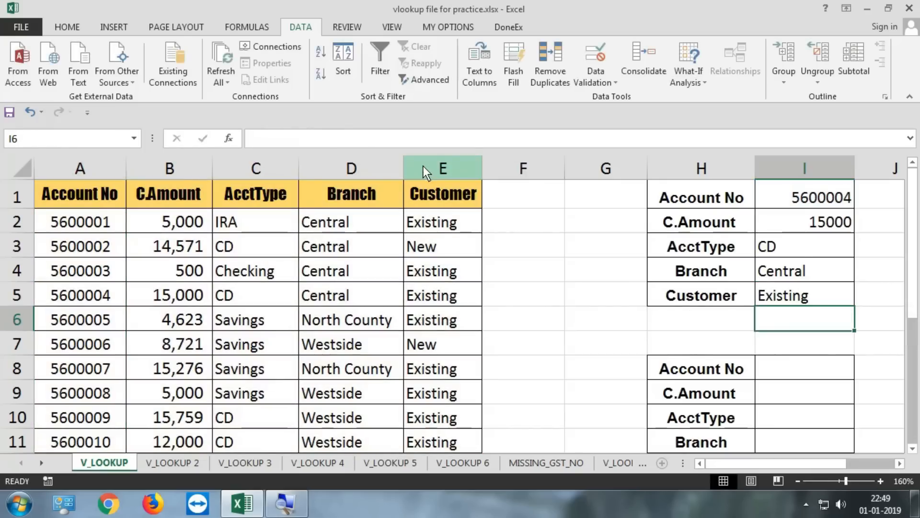
Review the results in I2:I5, the Account No cell I1 and the C.Amount formula in I2
{"action": "left_click_drag", "start_coordinate": [757, 461], "coordinate": [819, 458]}
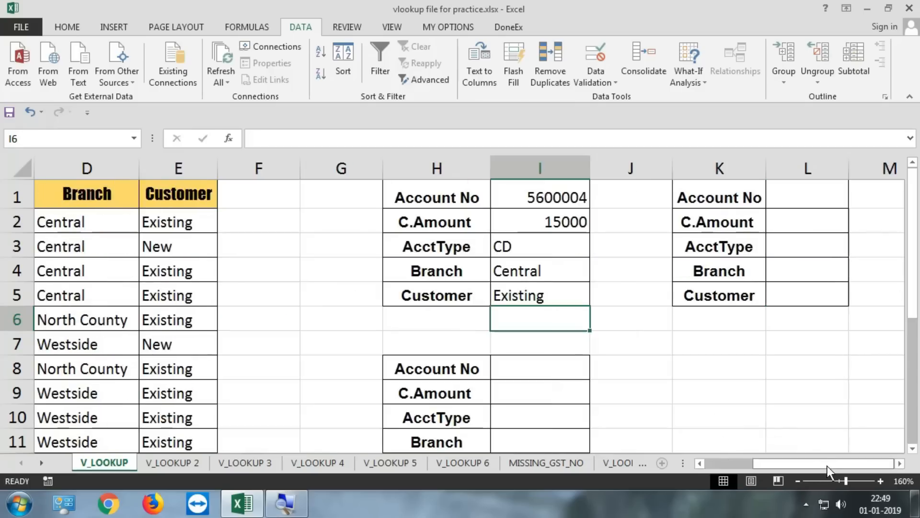
{"action": "left_click", "coordinate": [901, 464]}
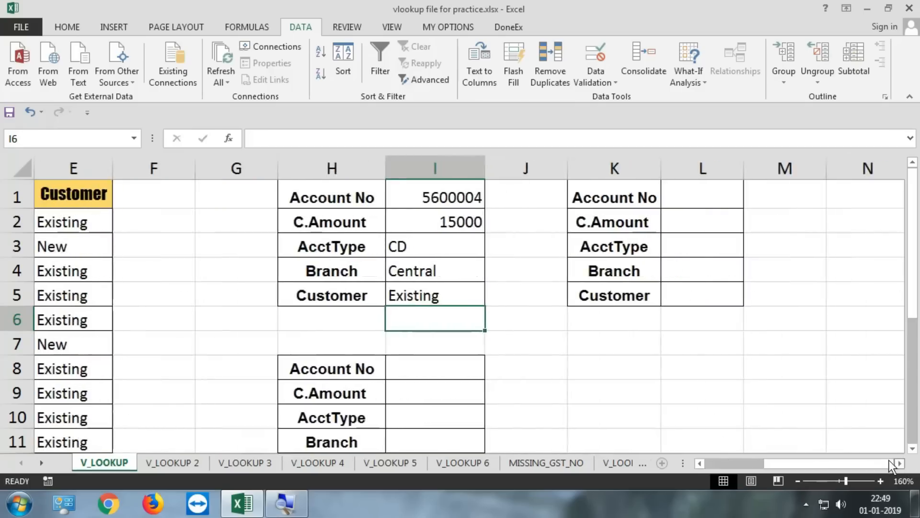
{"action": "left_click_drag", "start_coordinate": [434, 215], "coordinate": [436, 293]}
{"action": "left_click", "coordinate": [445, 197]}
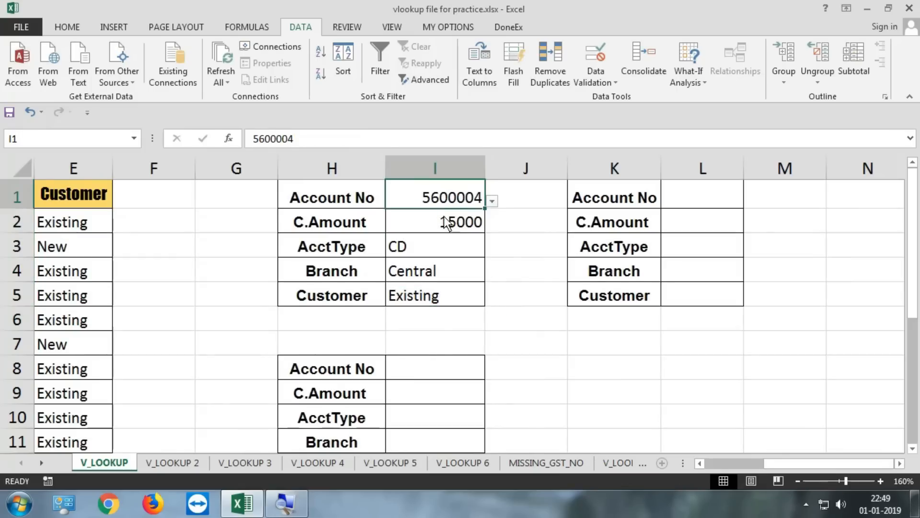
{"action": "left_click", "coordinate": [443, 219]}
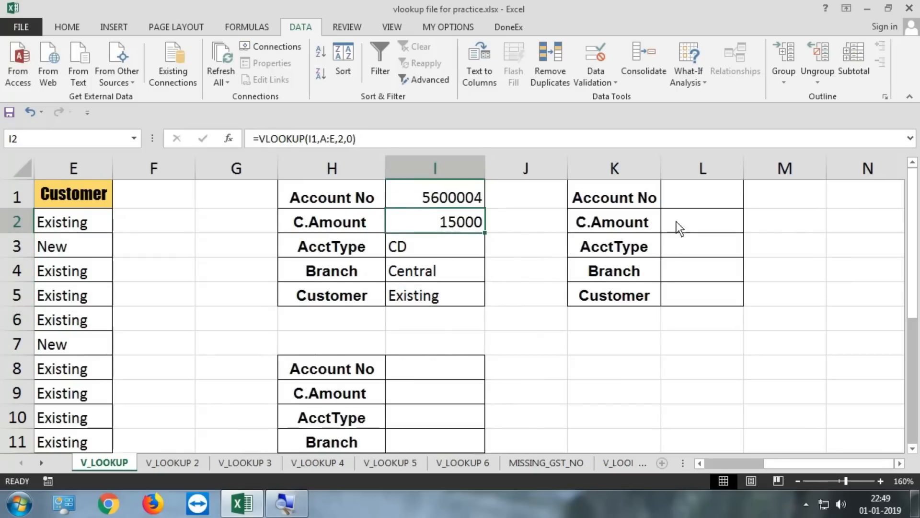
Choose the account number of the row 4 record in the second form's Account No cell L1
{"action": "left_click", "coordinate": [692, 196]}
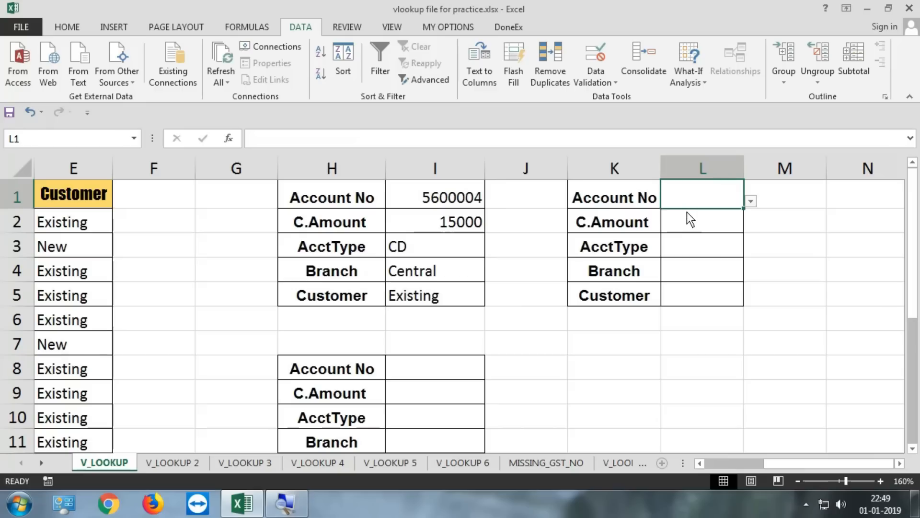
{"action": "left_click", "coordinate": [749, 203]}
{"action": "left_click", "coordinate": [664, 233]}
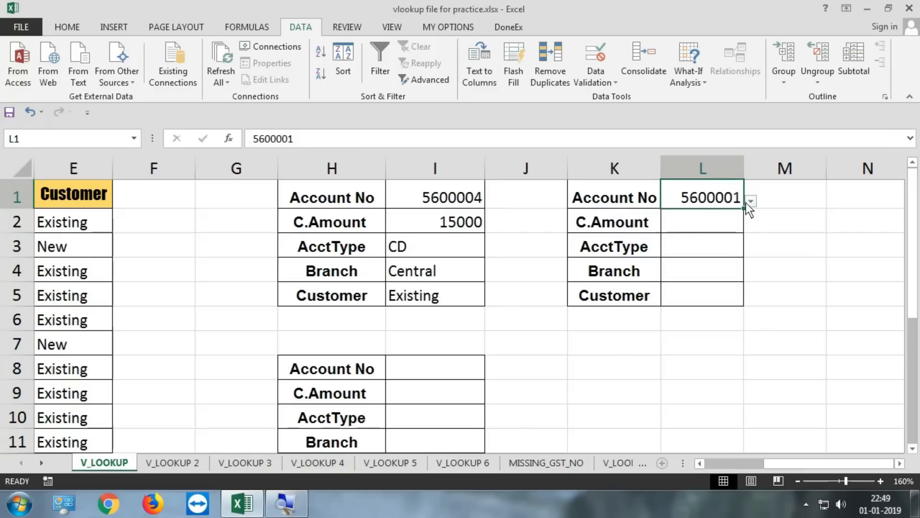
{"action": "left_click", "coordinate": [750, 202]}
{"action": "left_click", "coordinate": [677, 247]}
Start a VLOOKUP formula in the second form's C.Amount cell L2 with lookup value L1 and absolute table array $A:$E
{"action": "left_click", "coordinate": [703, 224]}
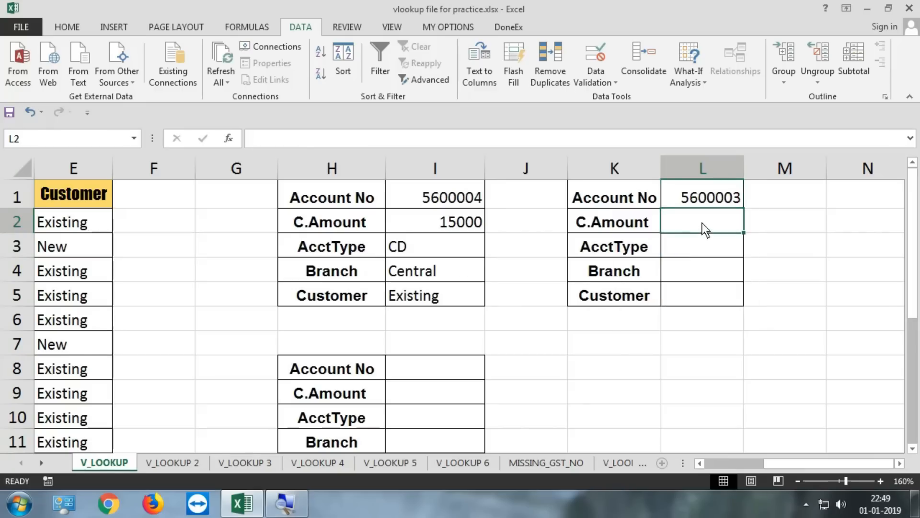
{"action": "type", "text": "=vlo"}
{"action": "key", "text": "Tab"}
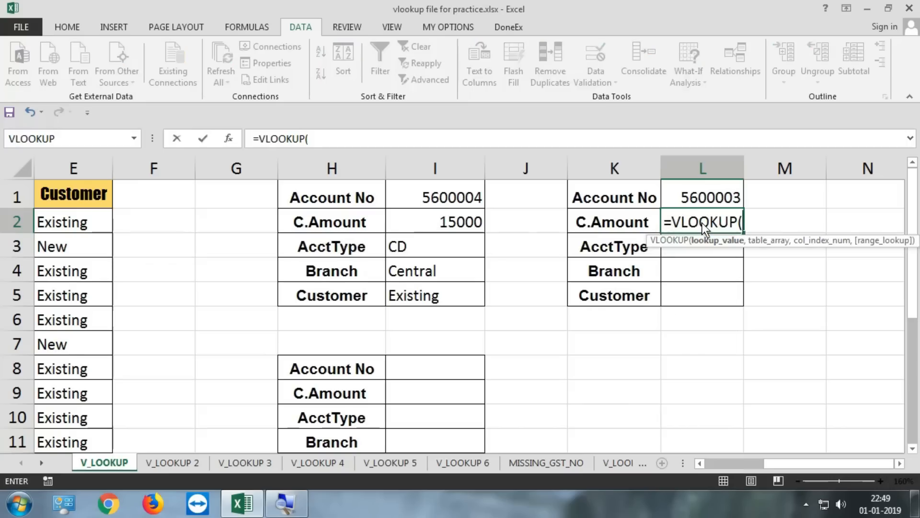
{"action": "left_click", "coordinate": [704, 197]}
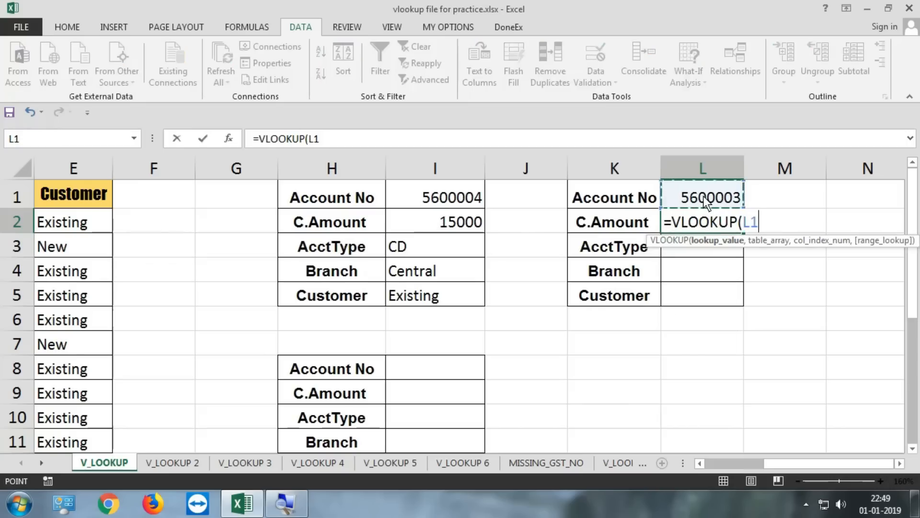
{"action": "type", "text": ","}
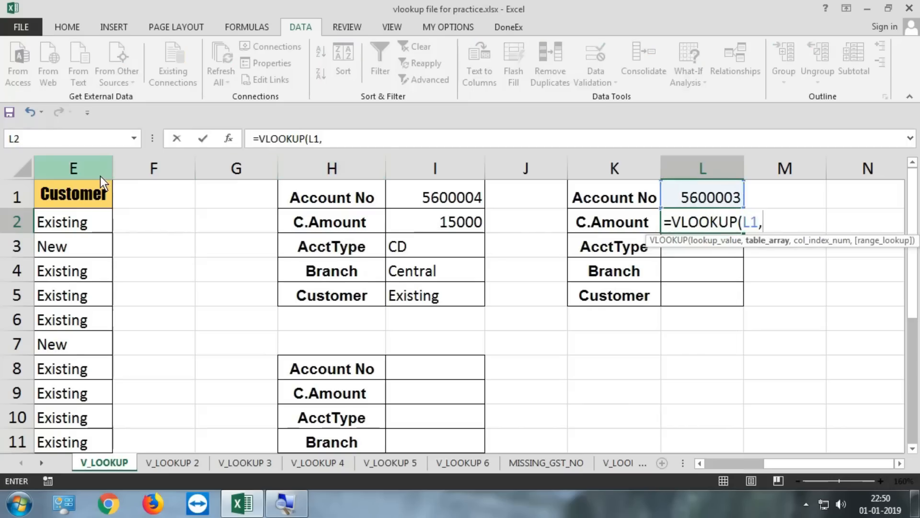
{"action": "left_click_drag", "start_coordinate": [100, 176], "coordinate": [1, 179]}
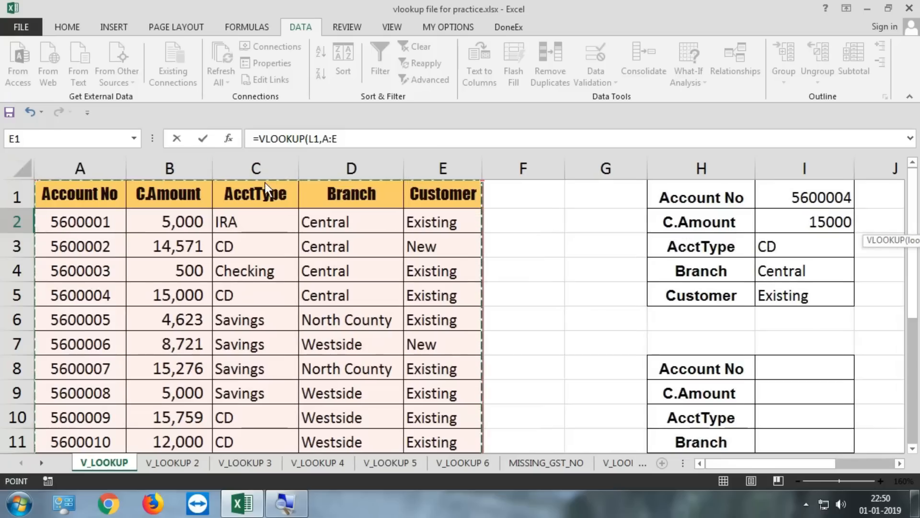
{"action": "left_click_drag", "start_coordinate": [740, 465], "coordinate": [797, 464]}
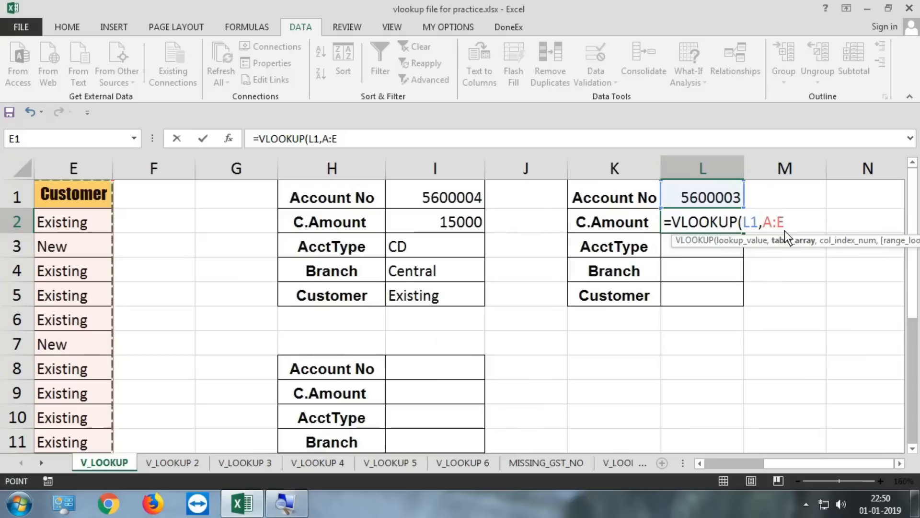
{"action": "key", "text": "F4"}
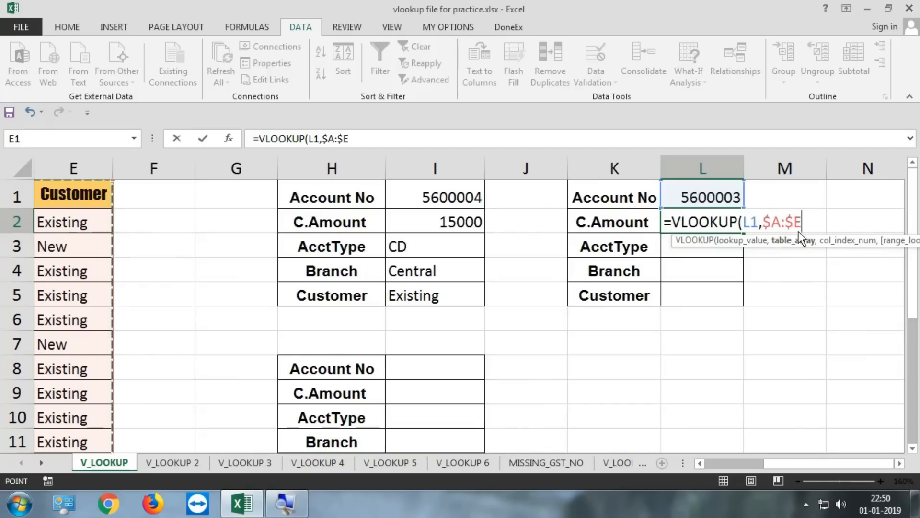
Make the lookup value absolute as $L$1 and complete the L2 formula with column index 2 and range lookup 0
{"action": "left_click", "coordinate": [748, 223]}
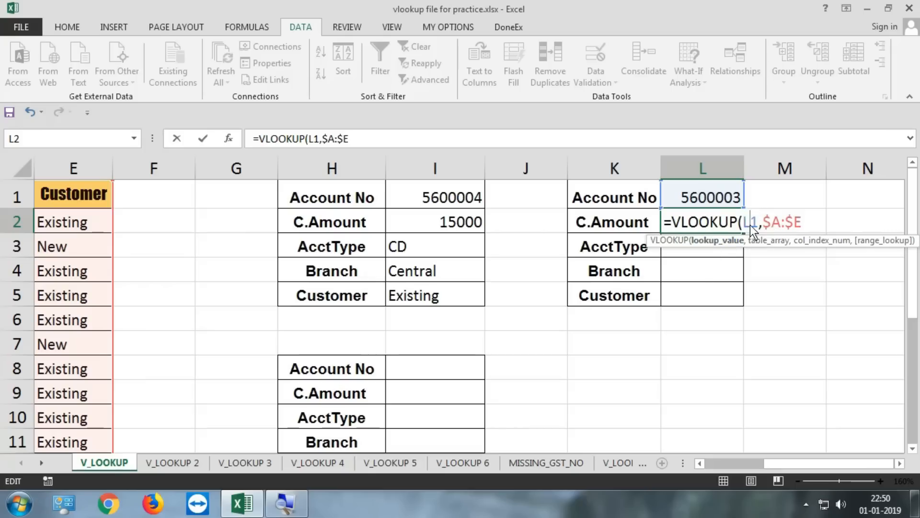
{"action": "key", "text": "F4"}
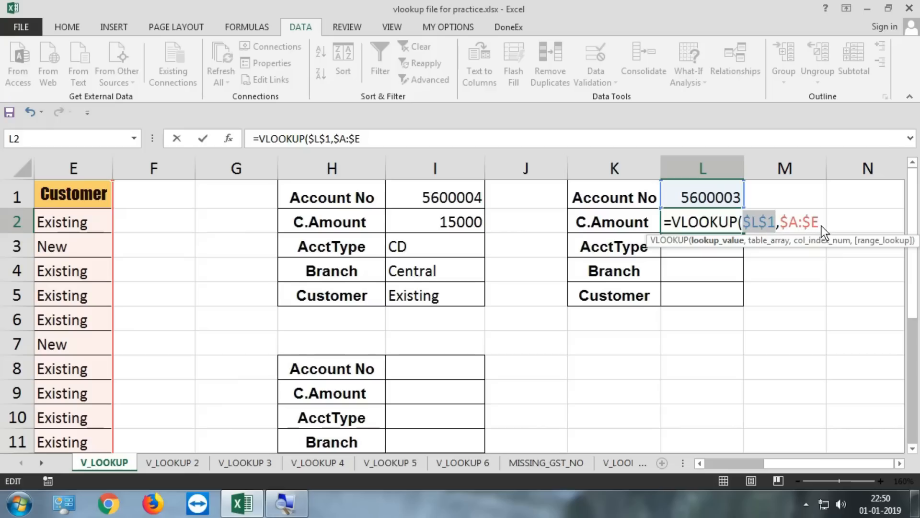
{"action": "left_click", "coordinate": [751, 223]}
{"action": "left_click", "coordinate": [823, 224]}
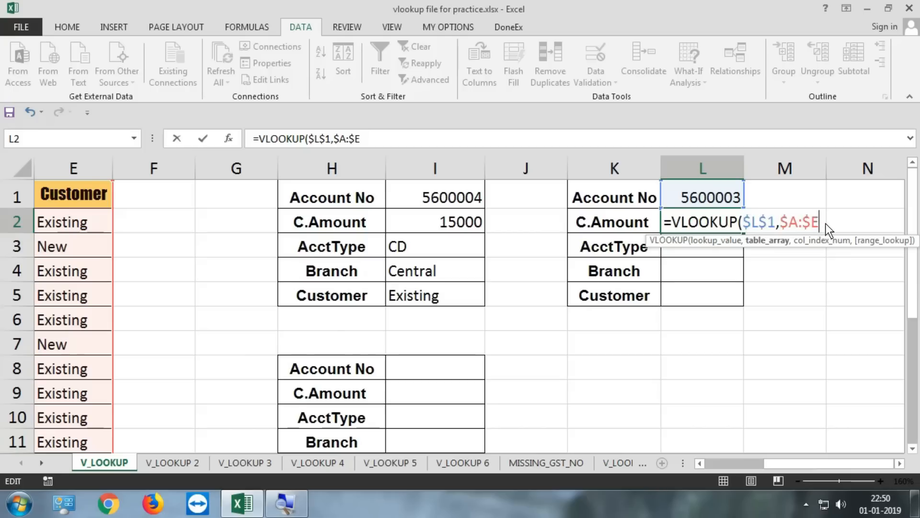
{"action": "type", "text": ","}
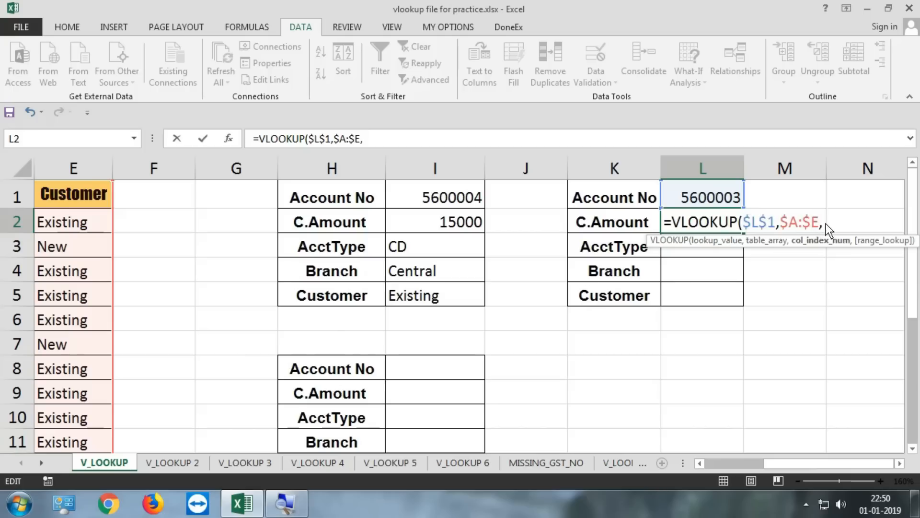
{"action": "type", "text": "2,0"}
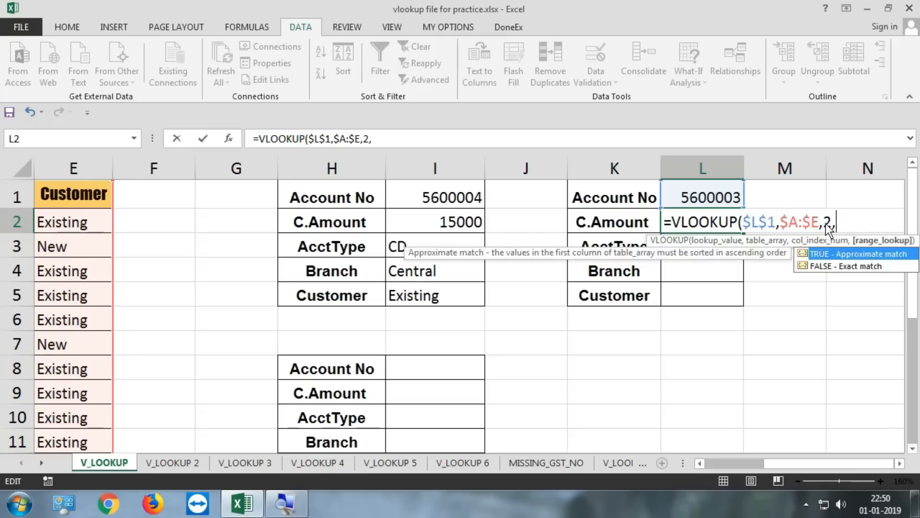
{"action": "key", "text": "Return"}
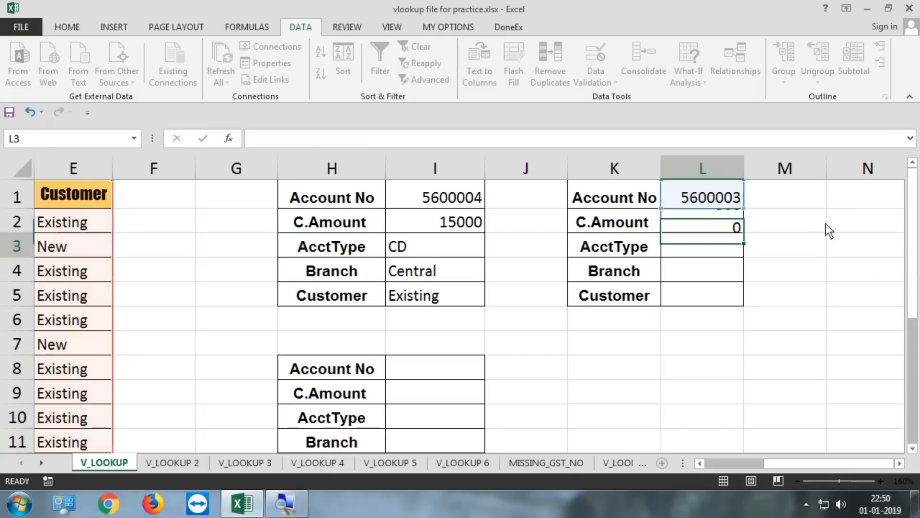
Copy the L2 formula down to L5 and set the column index of the AcctType formula in L3 to 3
{"action": "left_click", "coordinate": [725, 217]}
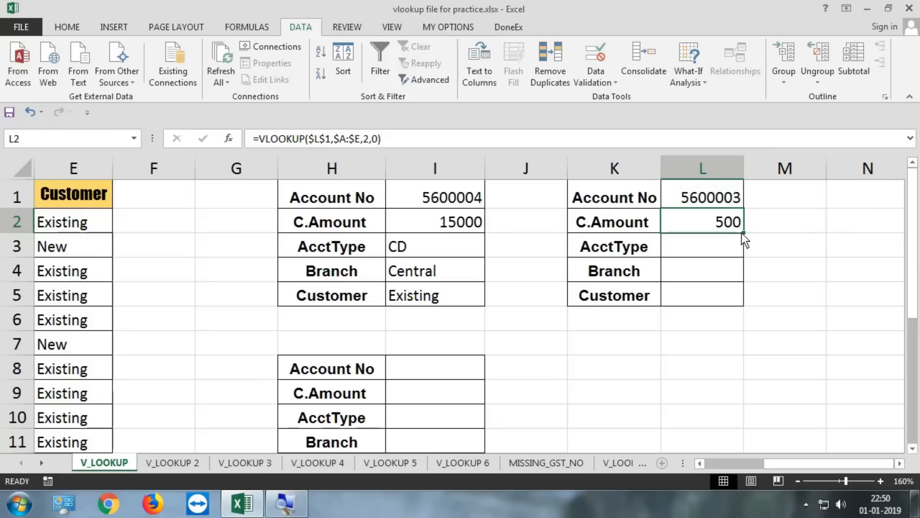
{"action": "left_click_drag", "start_coordinate": [742, 234], "coordinate": [743, 302]}
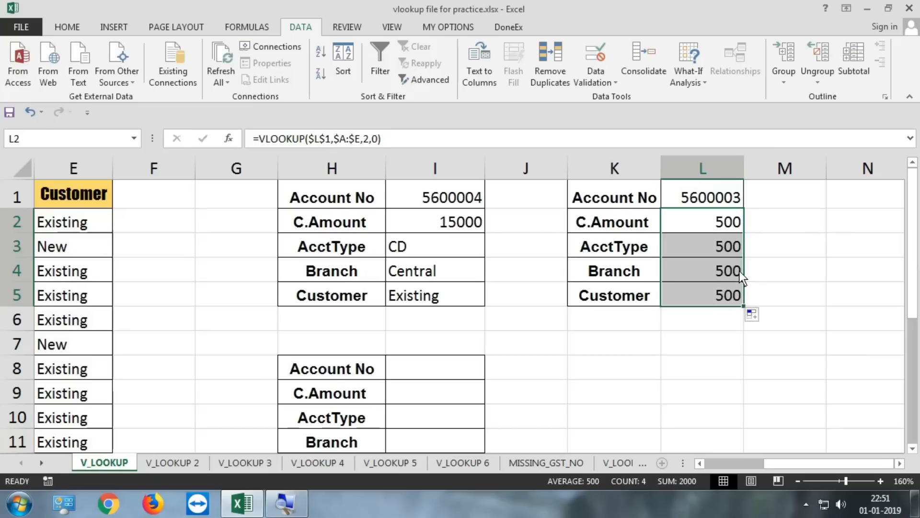
{"action": "double_click", "coordinate": [728, 246]}
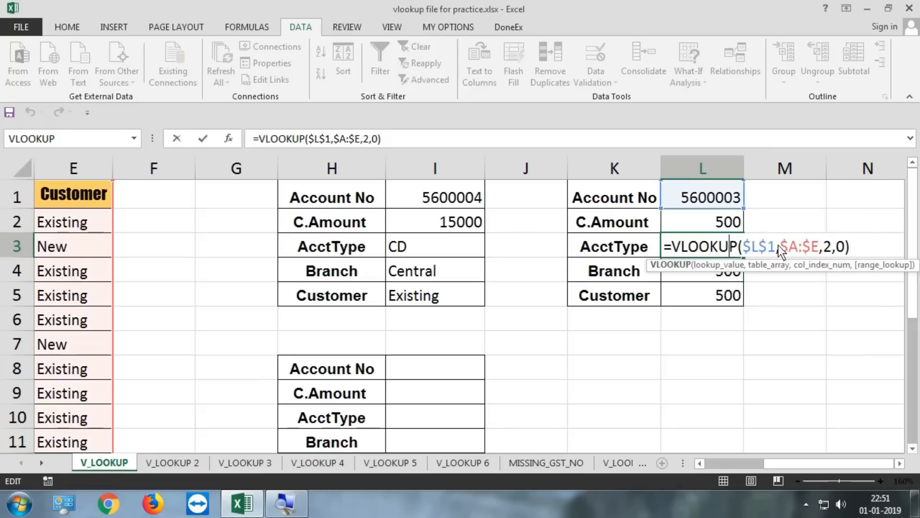
{"action": "double_click", "coordinate": [827, 247]}
{"action": "type", "text": "3"}
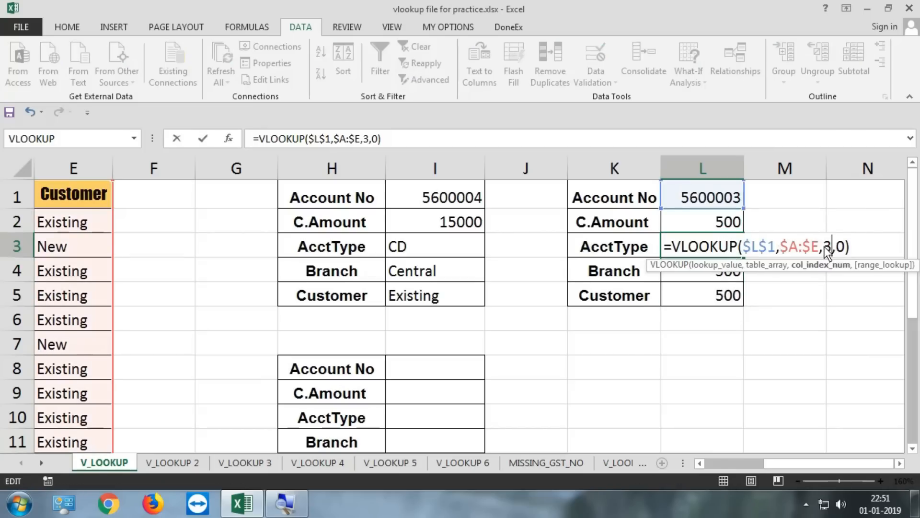
{"action": "key", "text": "Return"}
Set the column index to 4 in the Branch formula in L4 and to 5 in the Customer formula in L5
{"action": "double_click", "coordinate": [737, 275]}
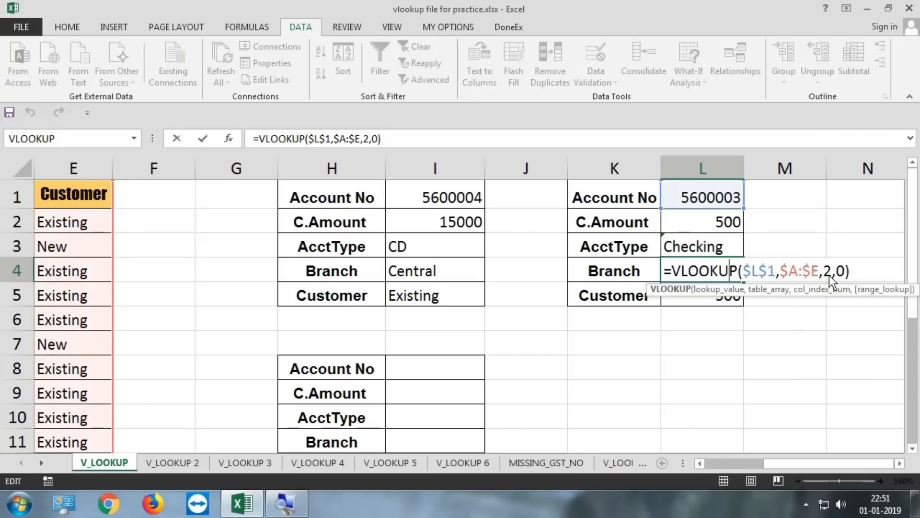
{"action": "double_click", "coordinate": [826, 271]}
{"action": "type", "text": "4"}
{"action": "key", "text": "Return"}
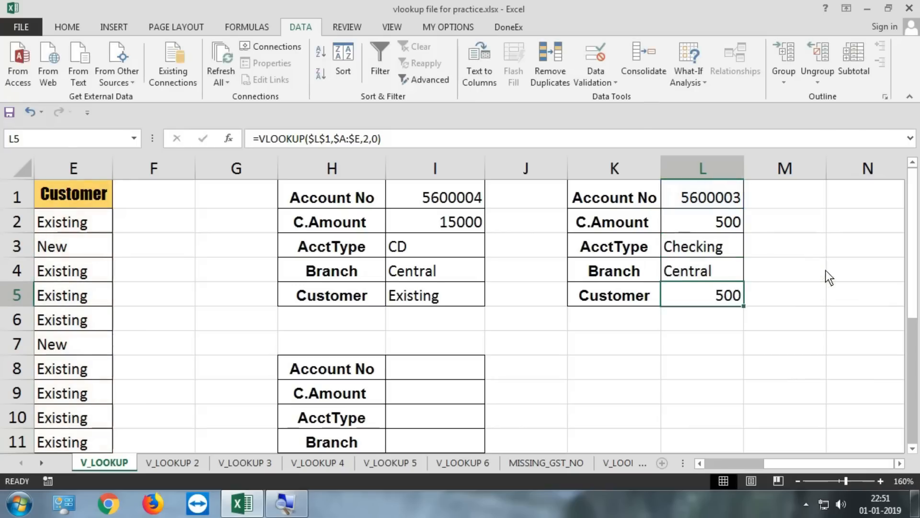
{"action": "double_click", "coordinate": [730, 293]}
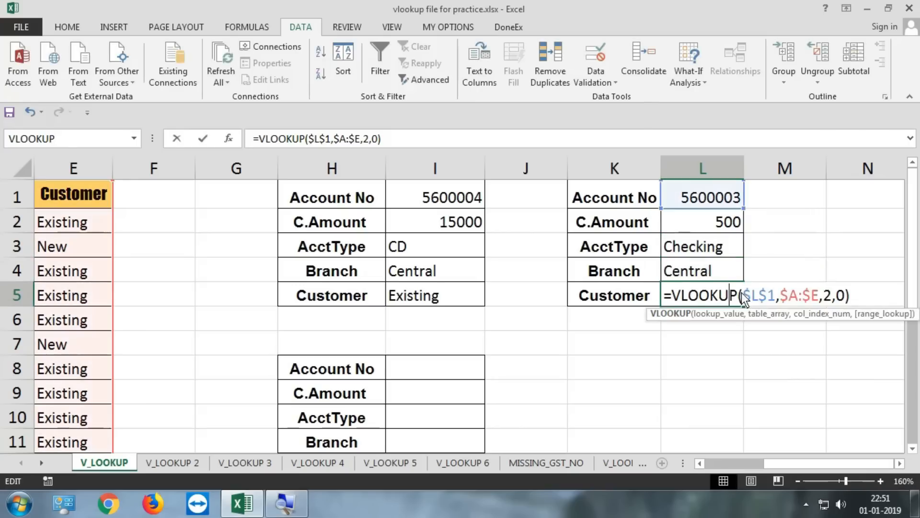
{"action": "double_click", "coordinate": [825, 296]}
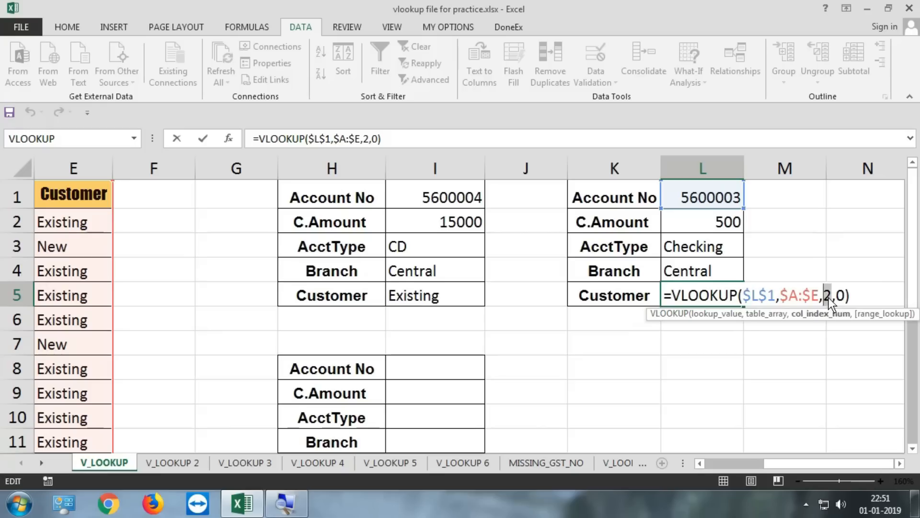
{"action": "type", "text": "5"}
{"action": "key", "text": "Return"}
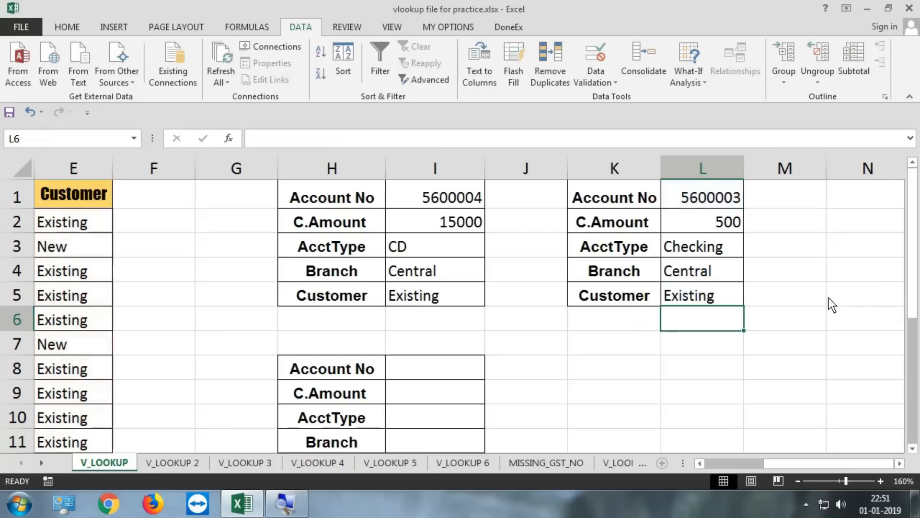
Check the absolute references in the L2 and L3 formulas and clear the contents of L2:L6
{"action": "double_click", "coordinate": [724, 223]}
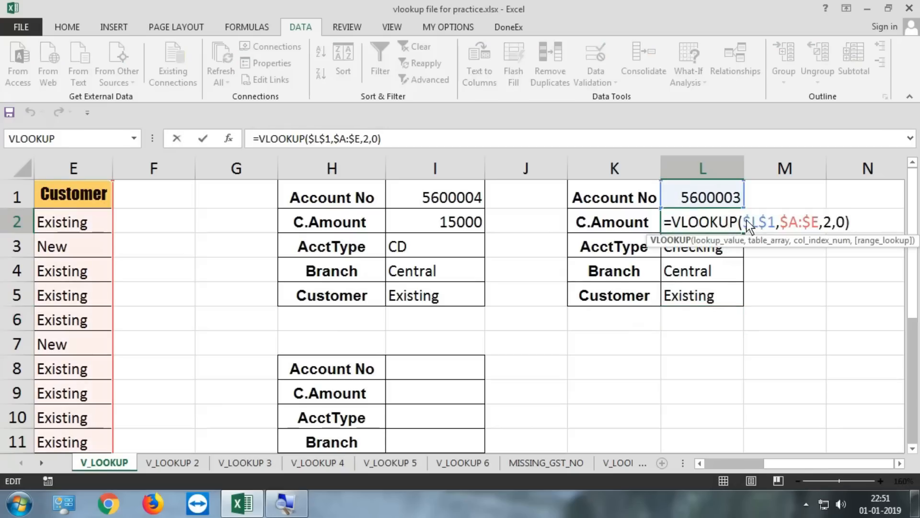
{"action": "left_click_drag", "start_coordinate": [780, 220], "coordinate": [821, 220]}
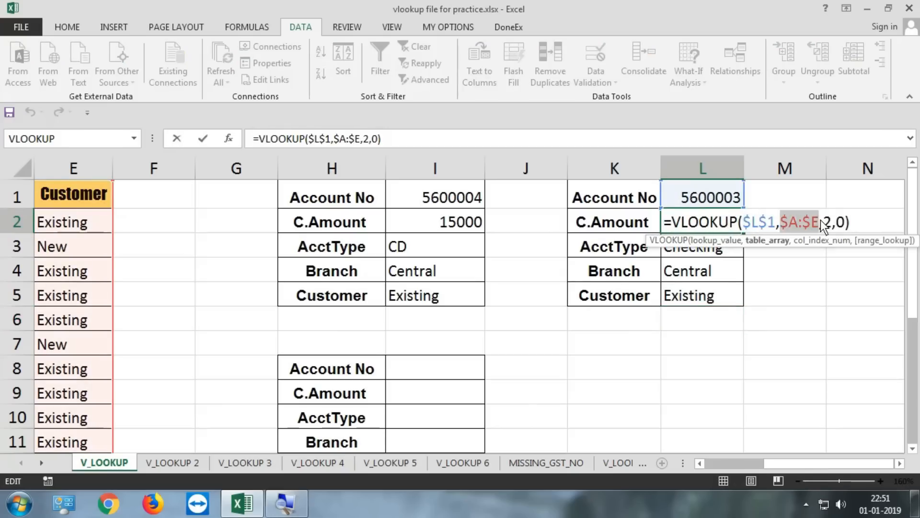
{"action": "key", "text": "Return"}
{"action": "double_click", "coordinate": [729, 245]}
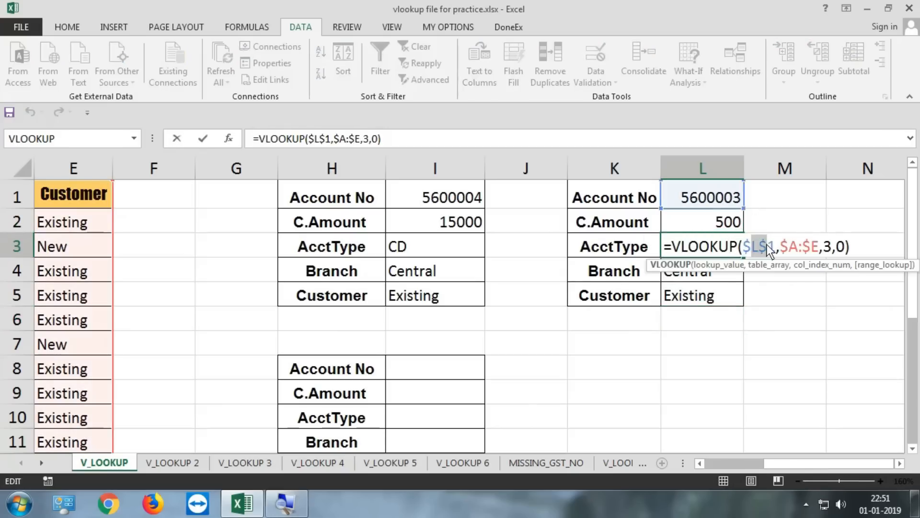
{"action": "left_click_drag", "start_coordinate": [797, 244], "coordinate": [814, 244]}
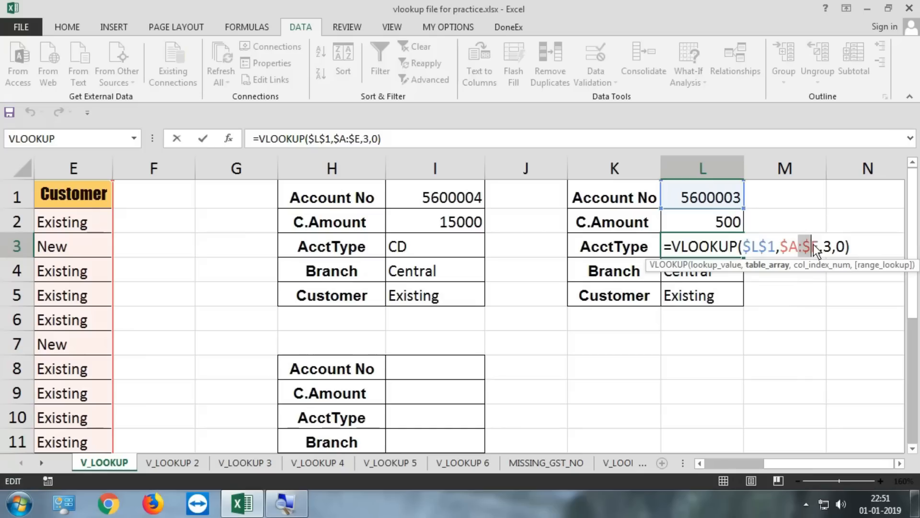
{"action": "key", "text": "Return"}
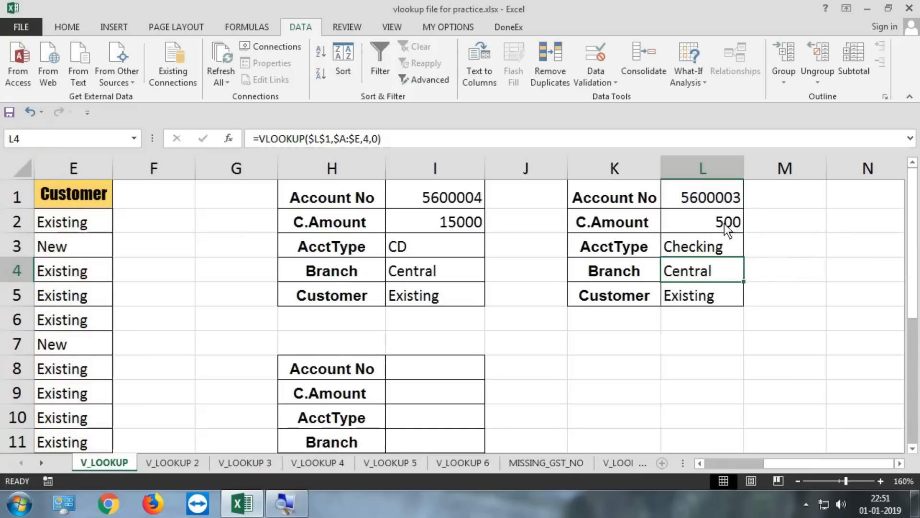
{"action": "left_click_drag", "start_coordinate": [724, 224], "coordinate": [728, 309]}
{"action": "key", "text": "Delete"}
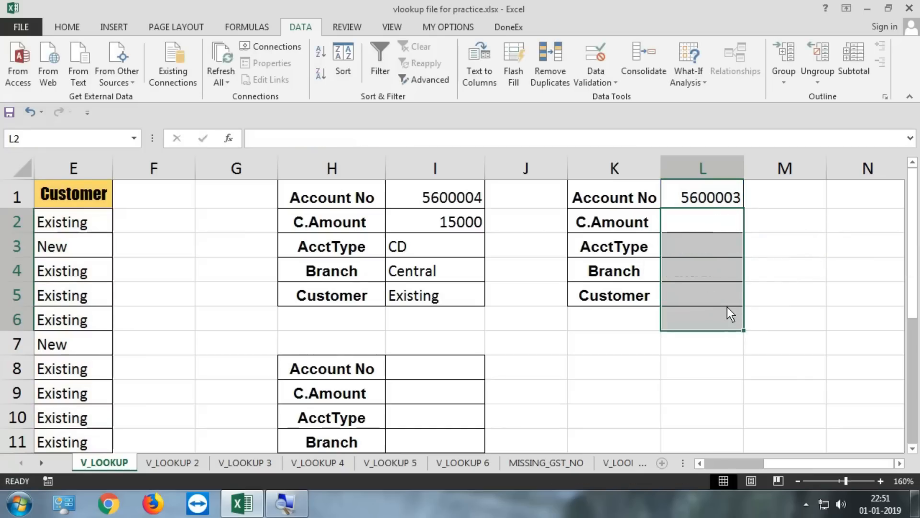
Define the name vlookup_list1 for the data table's columns A:E
{"action": "left_click_drag", "start_coordinate": [402, 349], "coordinate": [29, 343]}
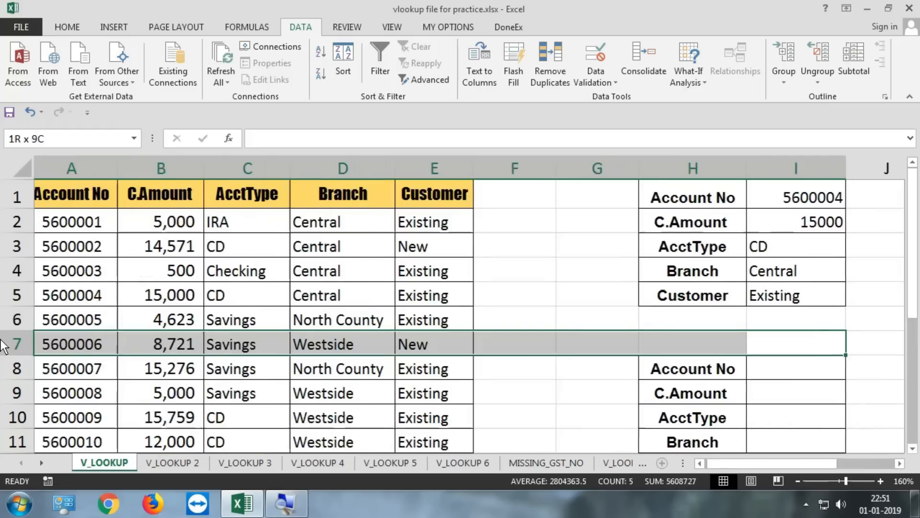
{"action": "left_click_drag", "start_coordinate": [432, 175], "coordinate": [416, 165]}
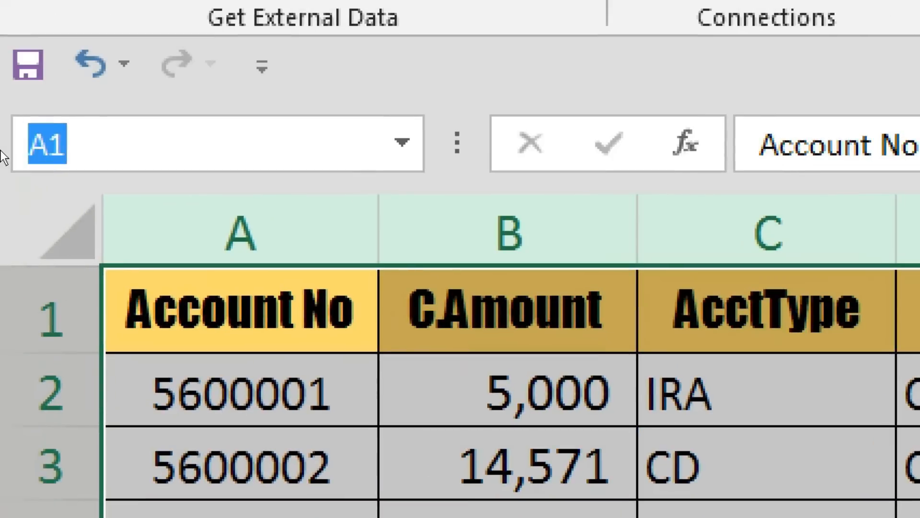
{"action": "type", "text": "vlookup"}
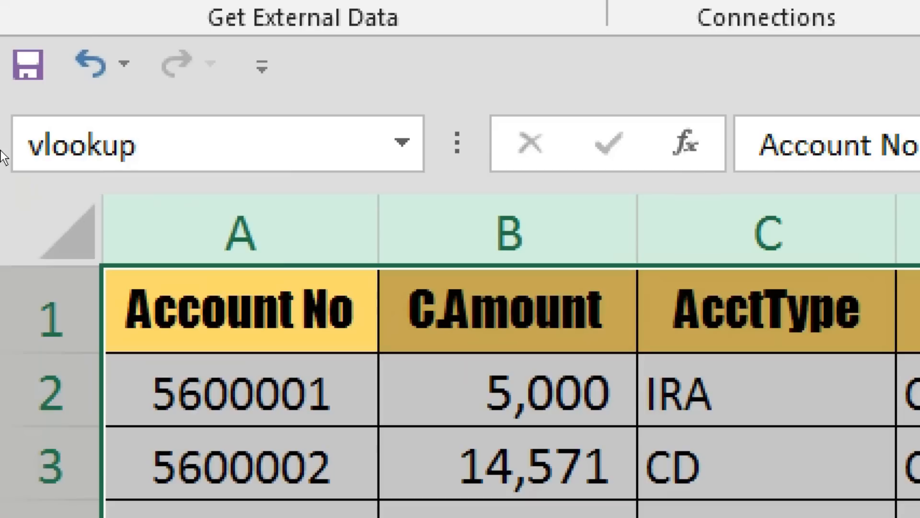
{"action": "type", "text": "_list1"}
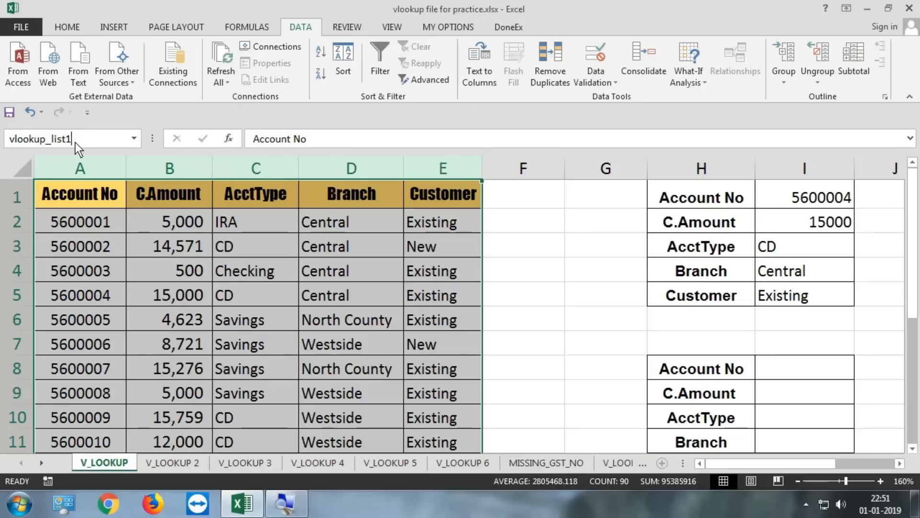
{"action": "key", "text": "Return"}
Open the Name Manager to check the range that vlookup_list1 refers to
{"action": "left_click", "coordinate": [103, 170]}
{"action": "left_click_drag", "start_coordinate": [103, 170], "coordinate": [412, 168]}
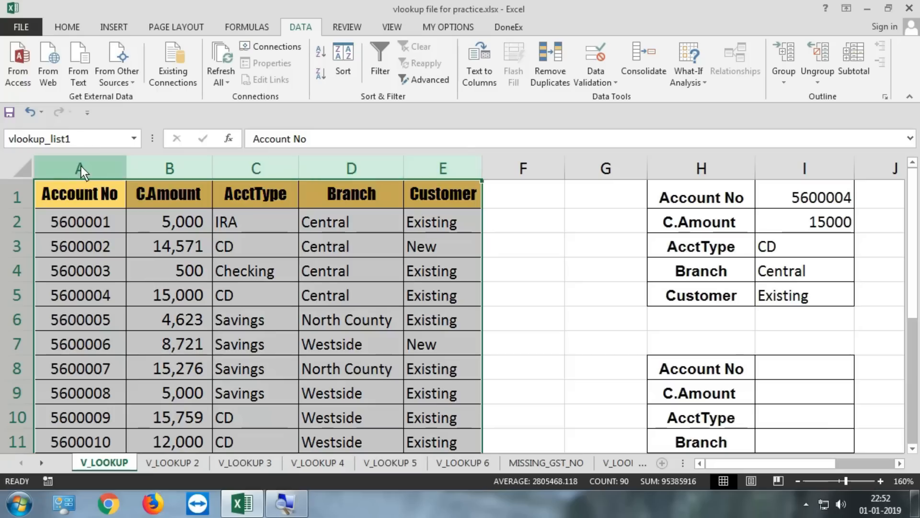
{"action": "left_click", "coordinate": [241, 27]}
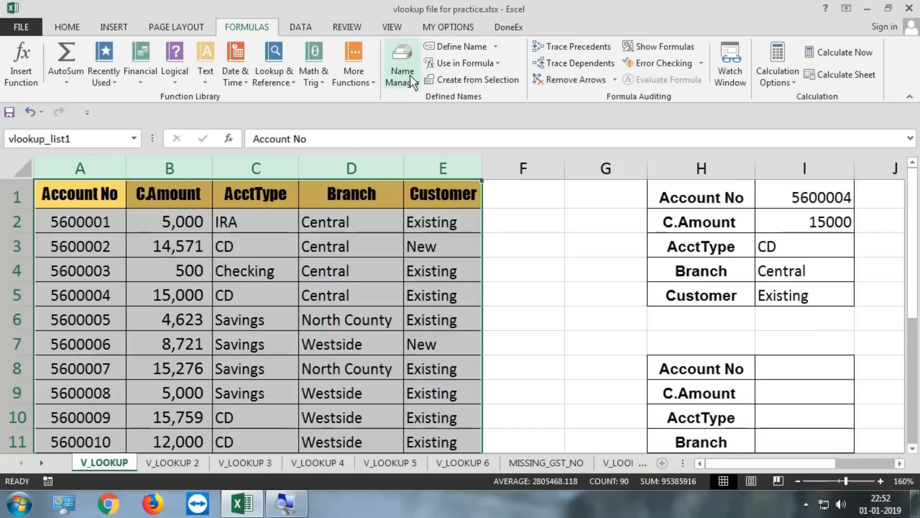
{"action": "left_click", "coordinate": [411, 75]}
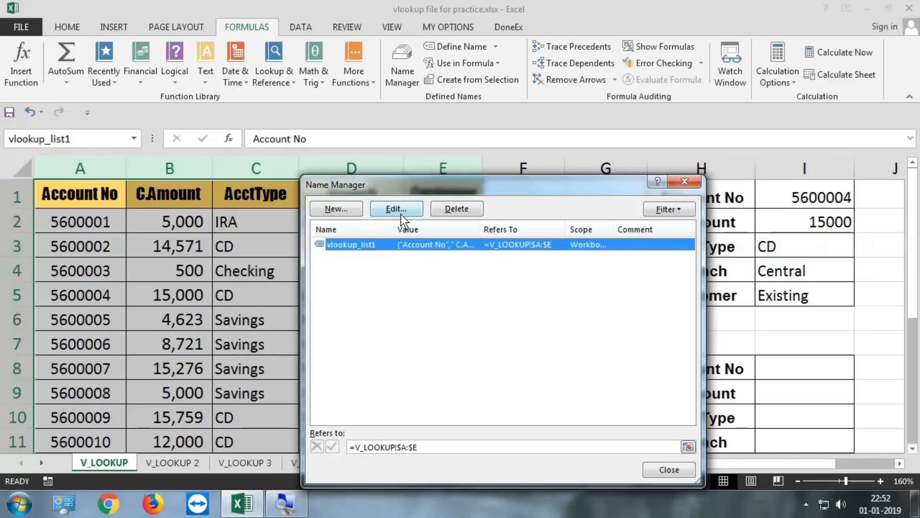
Check the definition of vlookup_list1 in the Edit Name dialog and close the Name Manager
{"action": "left_click", "coordinate": [389, 173]}
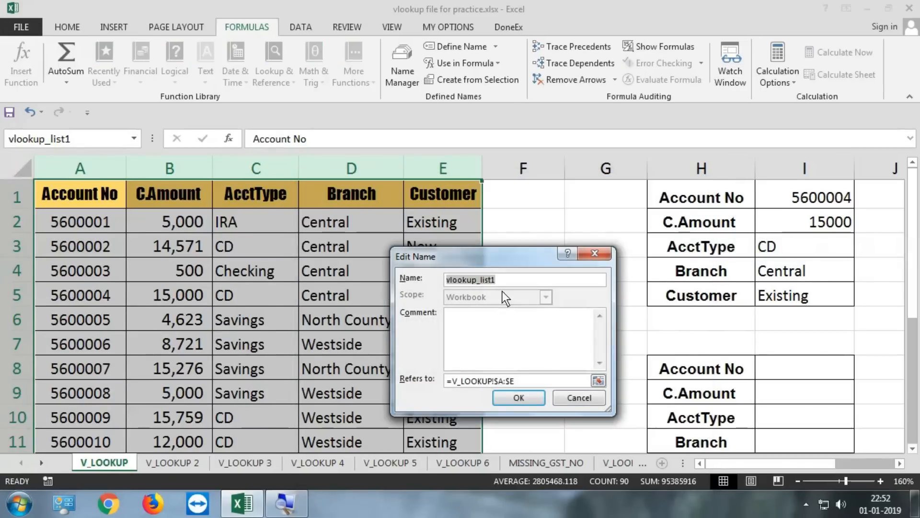
{"action": "left_click", "coordinate": [576, 400]}
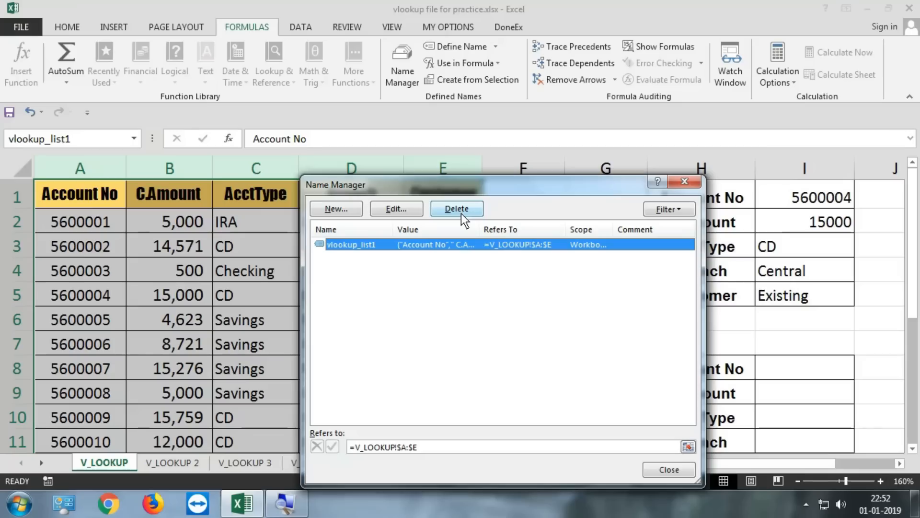
{"action": "left_click", "coordinate": [670, 185]}
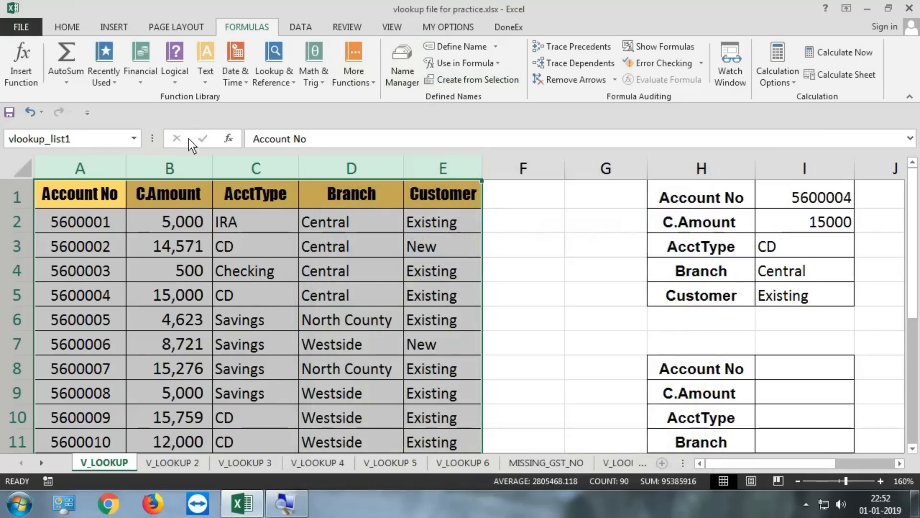
Begin a VLOOKUP formula in L2 with L1 as the lookup value and the named range vlookup_list1 as the table array
{"action": "left_click_drag", "start_coordinate": [103, 170], "coordinate": [421, 162]}
{"action": "scroll", "coordinate": [895, 464], "scroll_direction": "right", "scroll_amount": 6}
{"action": "left_click", "coordinate": [545, 226]}
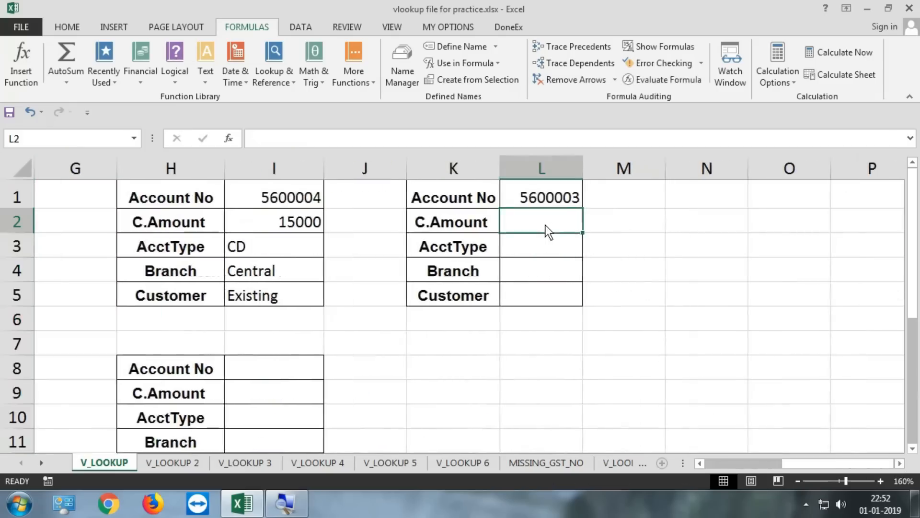
{"action": "type", "text": "=vlo"}
{"action": "key", "text": "Tab"}
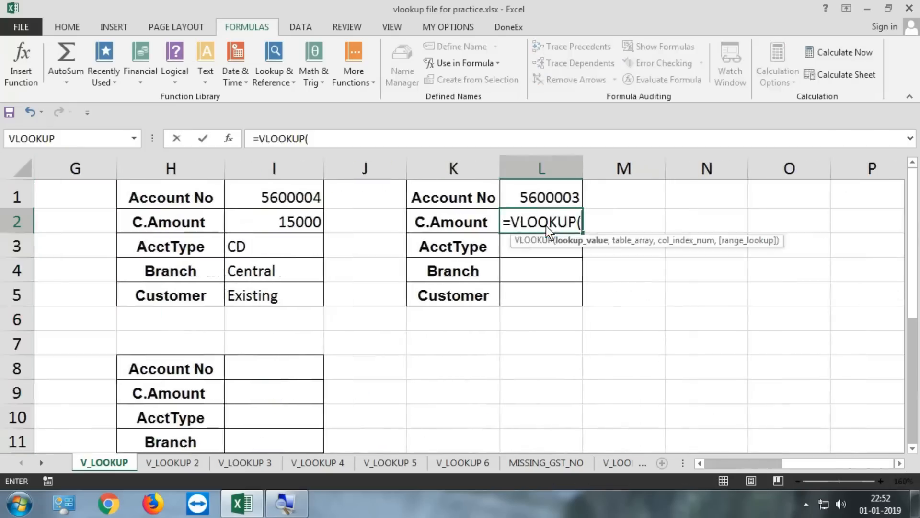
{"action": "left_click", "coordinate": [553, 195]}
{"action": "type", "text": ",vlo"}
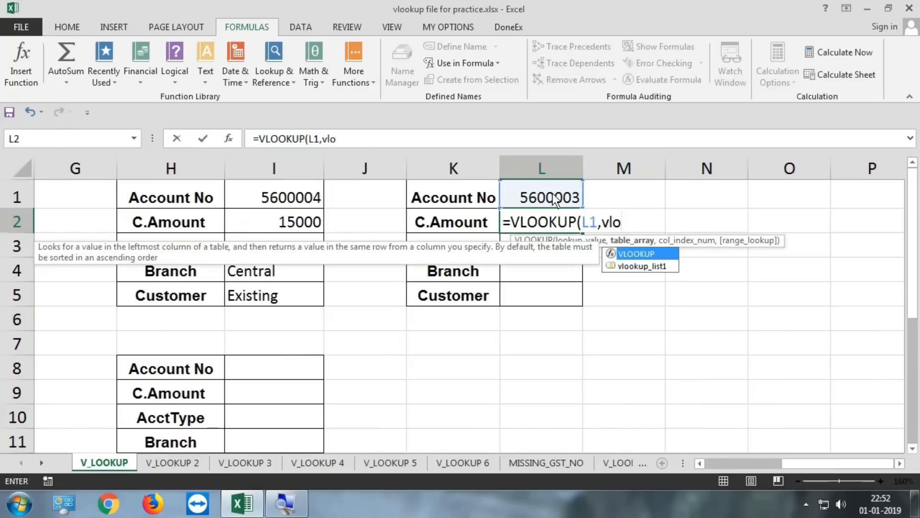
{"action": "key", "text": "Down"}
{"action": "key", "text": "Tab"}
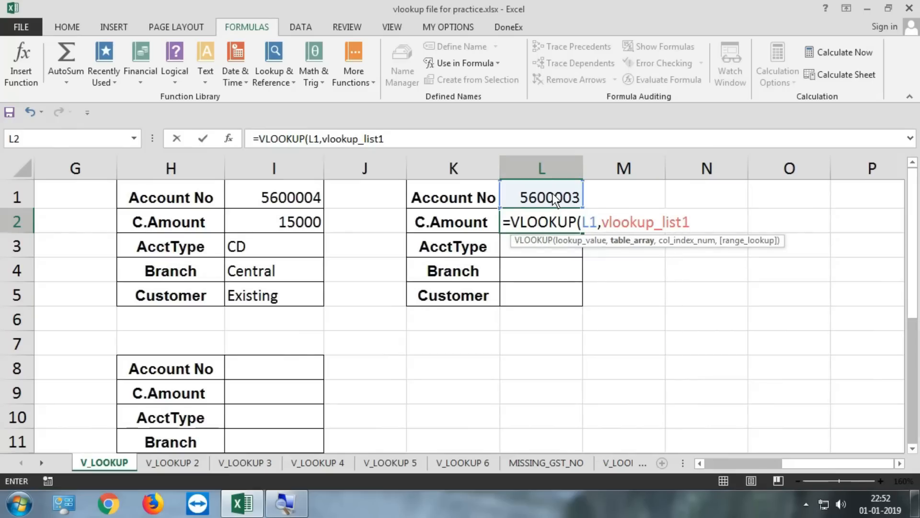
Erase the table array from the L2 formula and enter the named range vlookup_list1 again
{"action": "key", "text": "BackSpace"}
{"action": "key", "text": "BackSpace"}
{"action": "key", "text": "BackSpace"}
{"action": "key", "text": "BackSpace"}
{"action": "key", "text": "BackSpace"}
{"action": "key", "text": "BackSpace"}
{"action": "key", "text": "BackSpace"}
{"action": "key", "text": "BackSpace"}
{"action": "key", "text": "BackSpace"}
{"action": "key", "text": "BackSpace"}
{"action": "key", "text": "BackSpace"}
{"action": "key", "text": "BackSpace"}
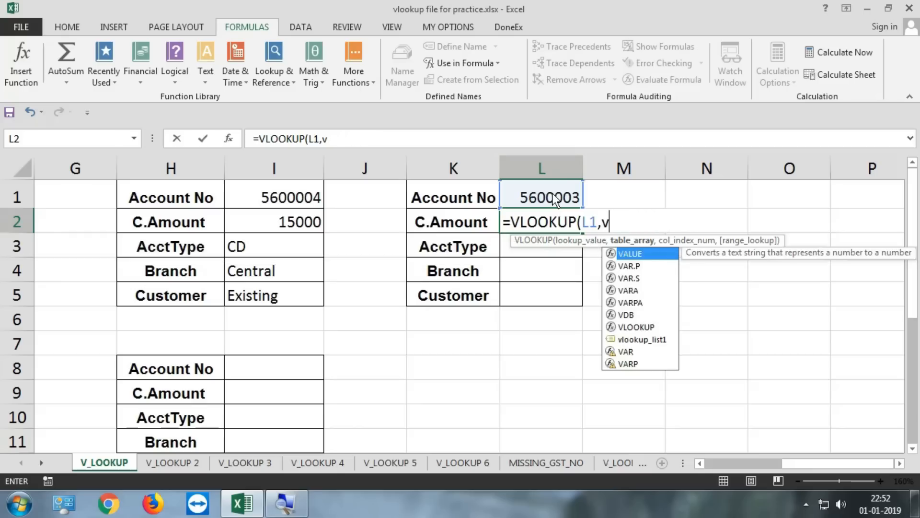
{"action": "type", "text": "l"}
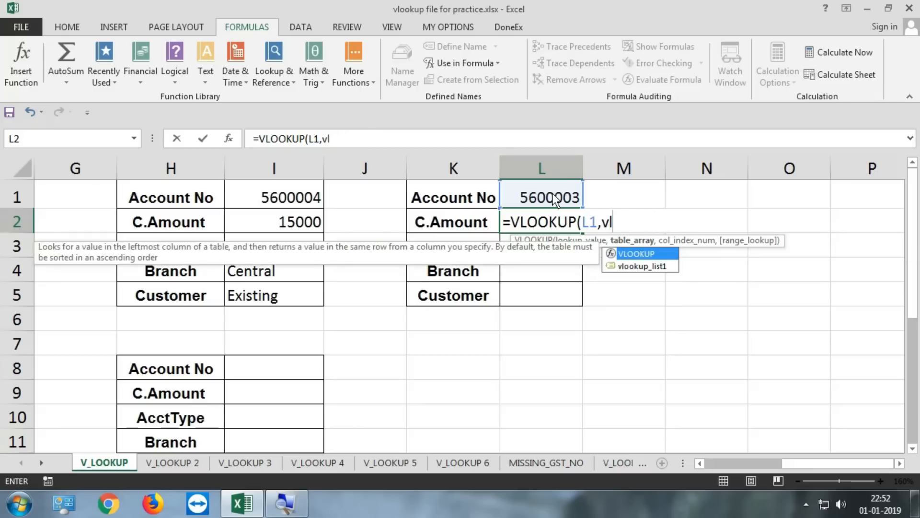
{"action": "key", "text": "Down"}
{"action": "key", "text": "Escape"}
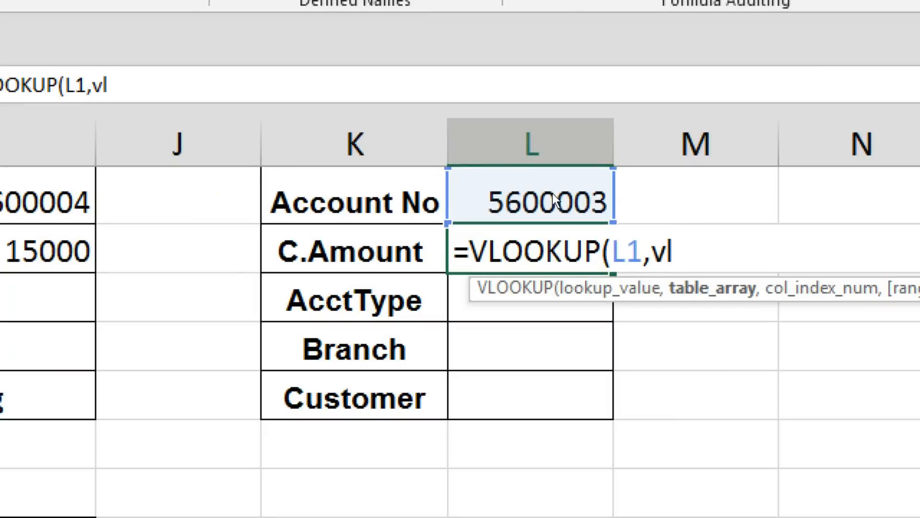
{"action": "type", "text": "o"}
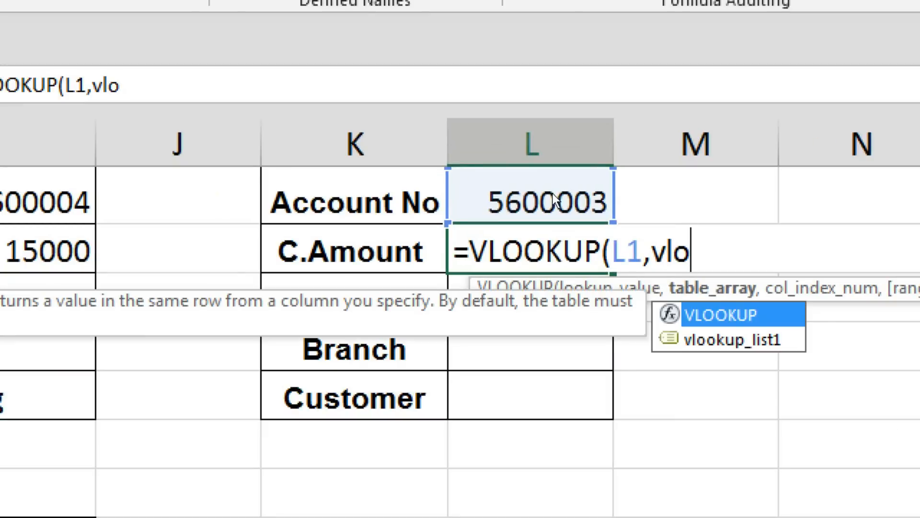
{"action": "key", "text": "Down"}
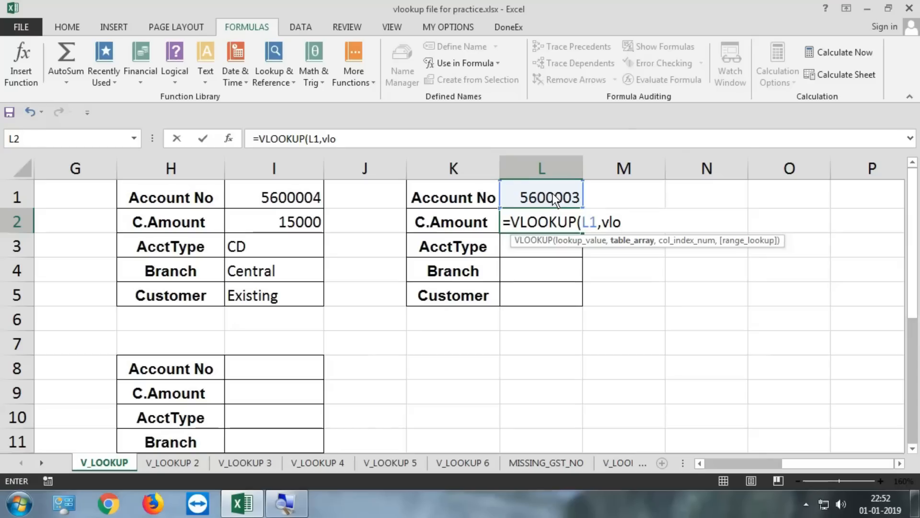
{"action": "type", "text": "o"}
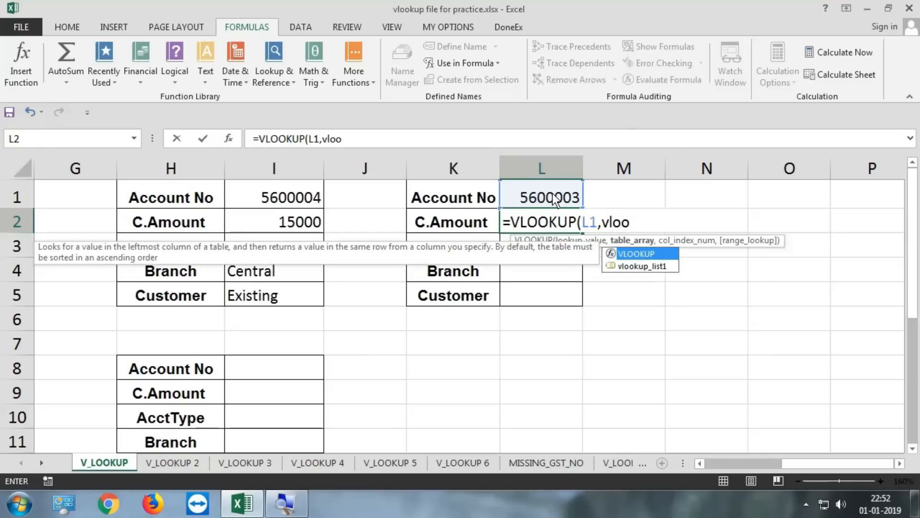
{"action": "key", "text": "Down"}
{"action": "key", "text": "Tab"}
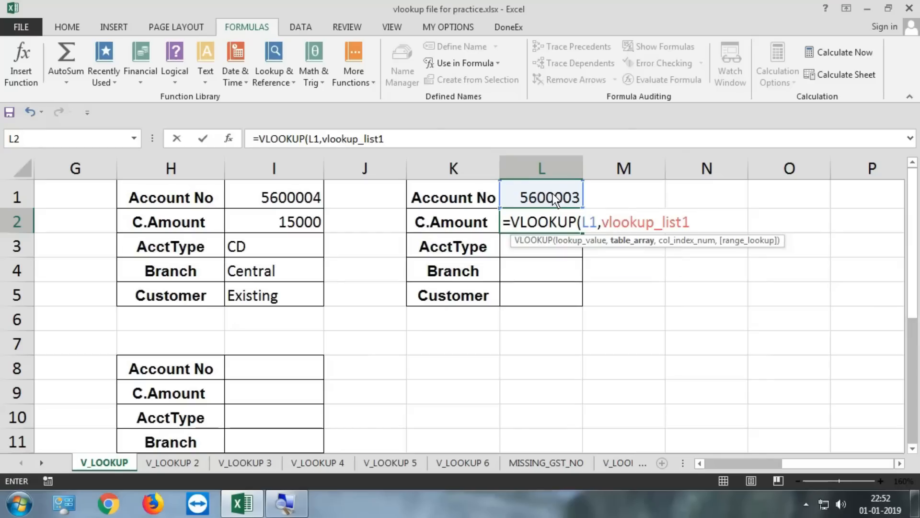
Complete the L2 formula with J2 as the column index and 0 for an exact match
{"action": "type", "text": ","}
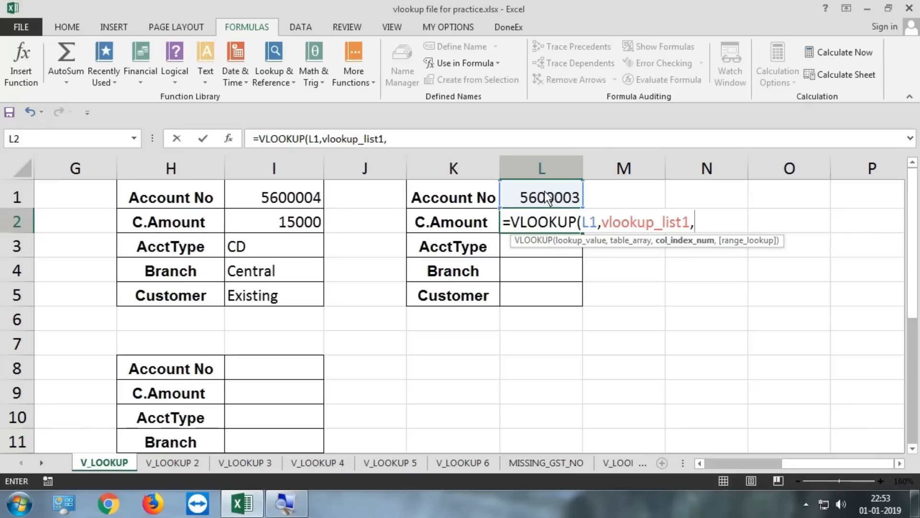
{"action": "left_click", "coordinate": [390, 221]}
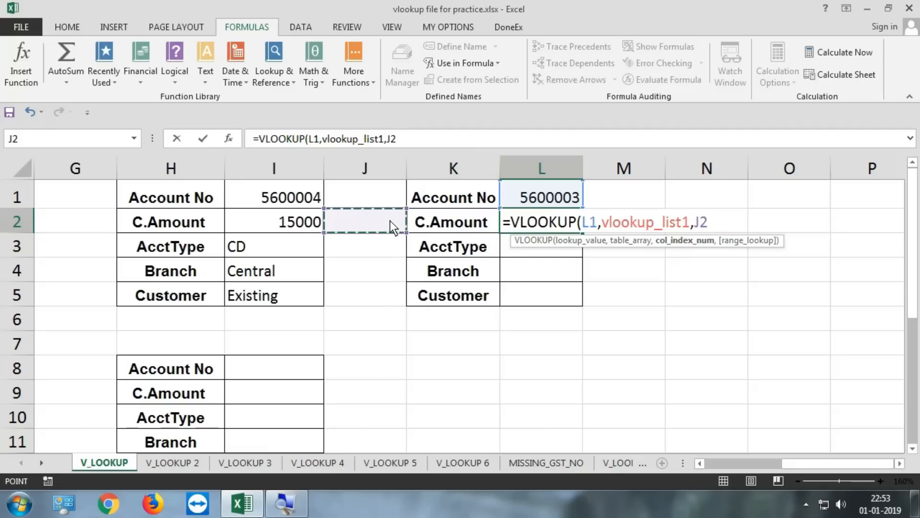
{"action": "type", "text": ",0"}
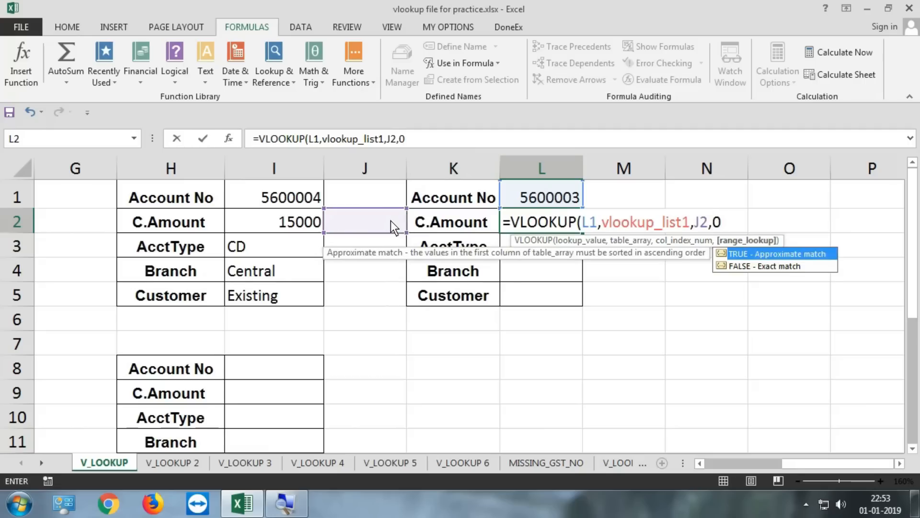
{"action": "type", "text": ")"}
{"action": "key", "text": "Return"}
Enter the column index numbers 2, 3, 4 and 5 in cells J2:J5
{"action": "left_click", "coordinate": [395, 218]}
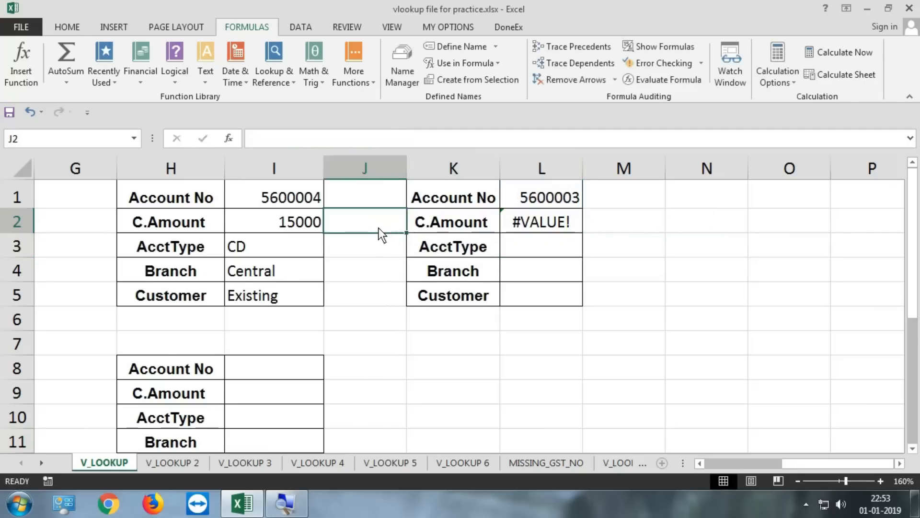
{"action": "type", "text": "2"}
{"action": "key", "text": "Return"}
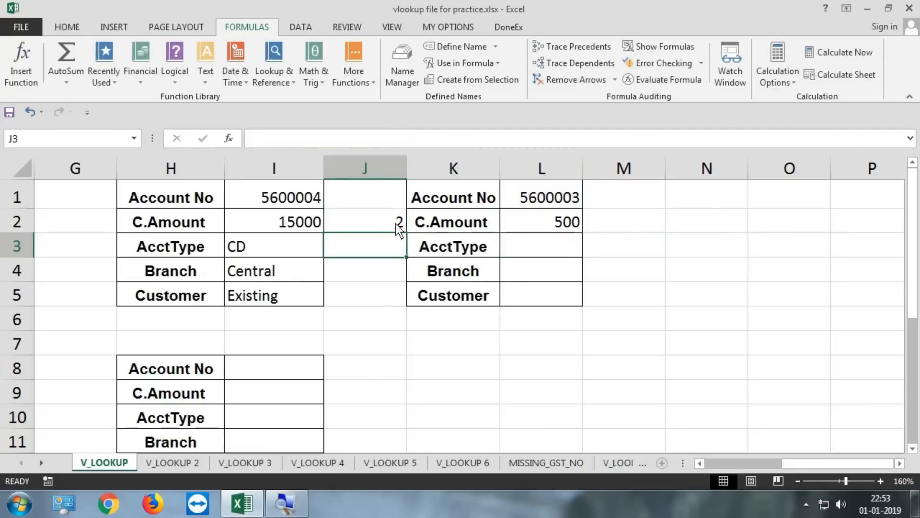
{"action": "type", "text": "3"}
{"action": "key", "text": "Return"}
{"action": "type", "text": "4"}
{"action": "key", "text": "Return"}
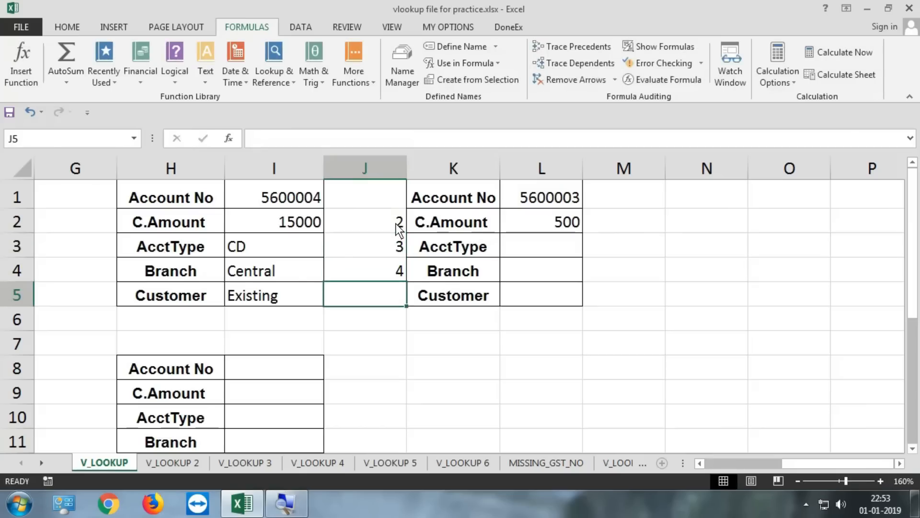
{"action": "type", "text": "5"}
{"action": "key", "text": "Return"}
Clear the numbers below J2 and refill J3:J5 as a series increasing by one from J2
{"action": "left_click_drag", "start_coordinate": [397, 224], "coordinate": [394, 293]}
{"action": "mouse_move", "coordinate": [384, 216]}
{"action": "left_mouse_down"}
{"action": "mouse_move", "coordinate": [385, 246]}
{"action": "mouse_move", "coordinate": [385, 230]}
{"action": "left_mouse_up"}
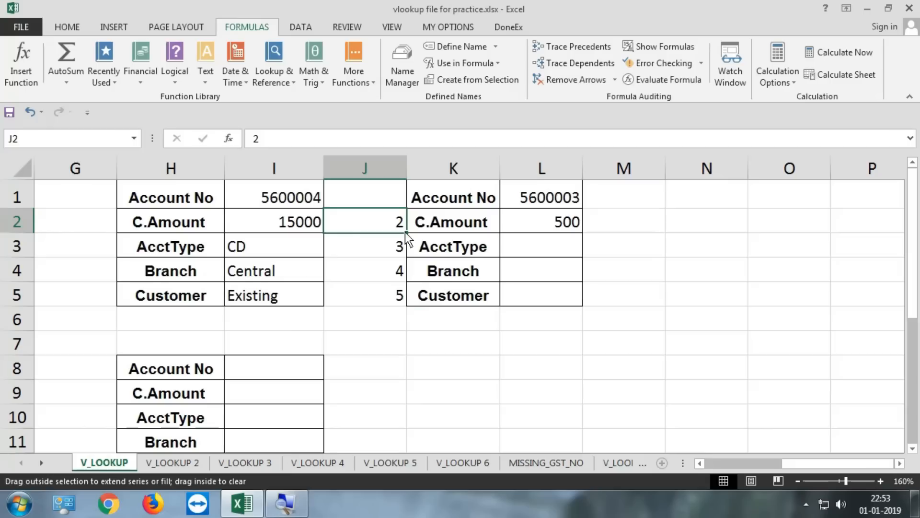
{"action": "left_click_drag", "start_coordinate": [400, 243], "coordinate": [399, 322]}
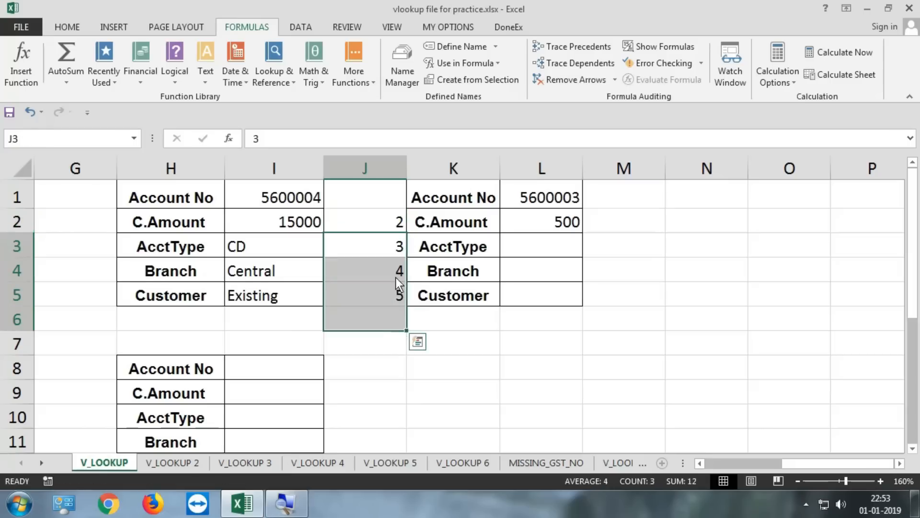
{"action": "key", "text": "Delete"}
{"action": "left_click", "coordinate": [392, 220]}
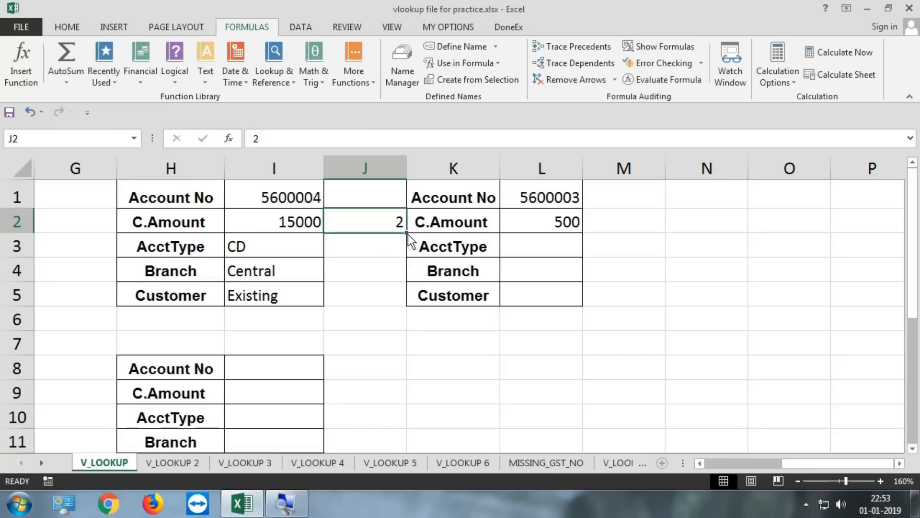
{"action": "left_click_drag", "start_coordinate": [408, 234], "coordinate": [405, 305]}
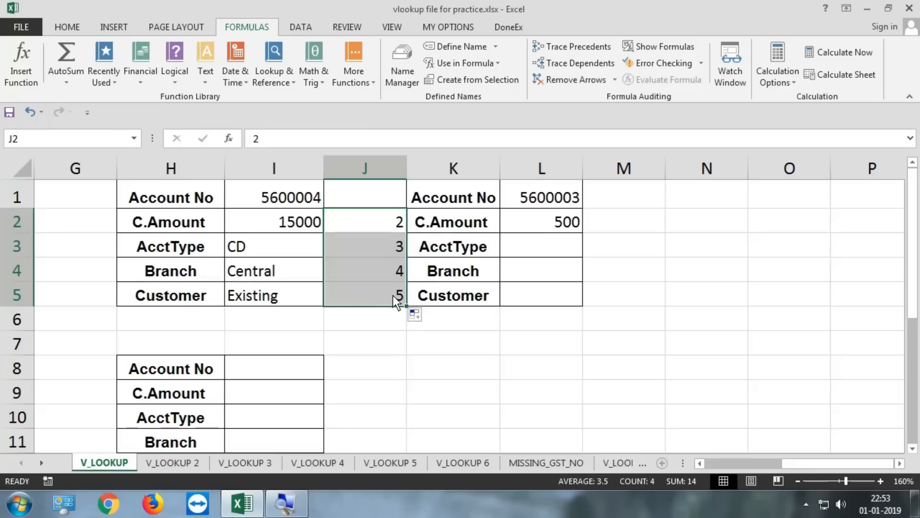
Copy the VLOOKUP formula from L2 down through L5
{"action": "left_click", "coordinate": [562, 228]}
{"action": "left_click", "coordinate": [398, 229]}
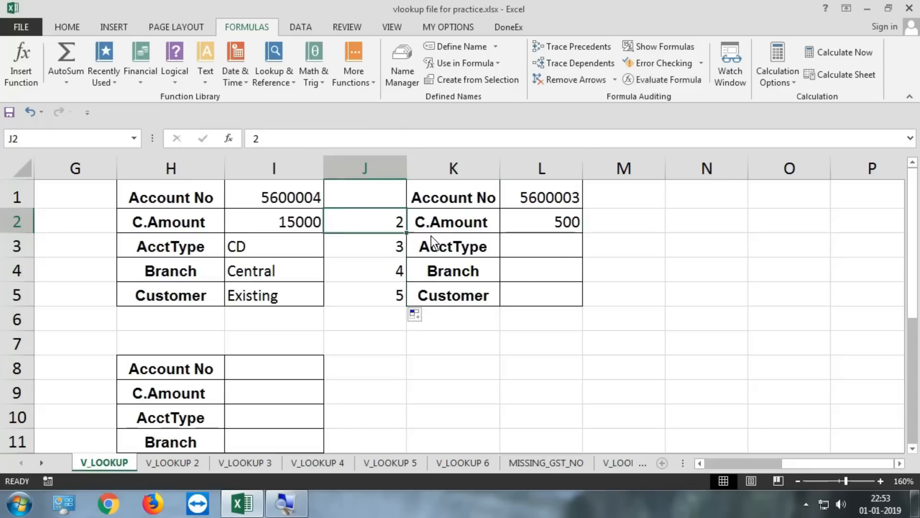
{"action": "left_click", "coordinate": [553, 226]}
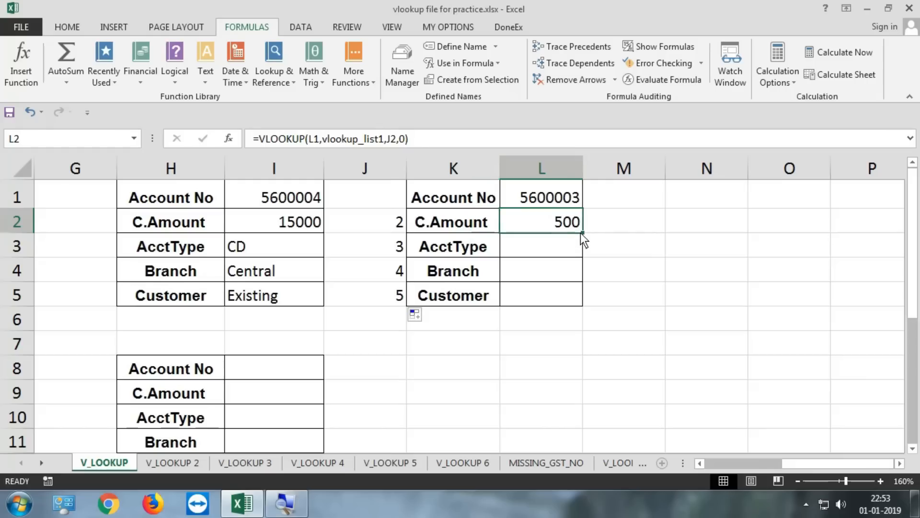
{"action": "left_click_drag", "start_coordinate": [580, 232], "coordinate": [575, 306]}
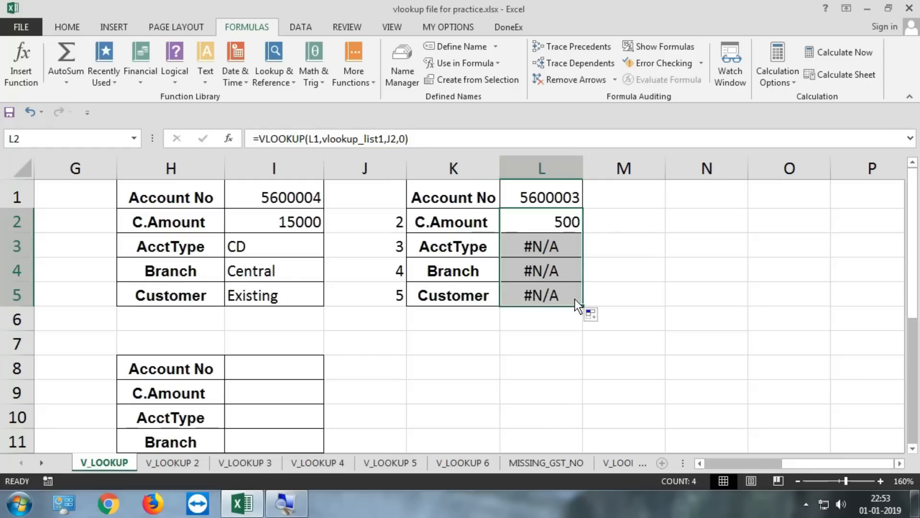
Examine the lookup value references in the formulas in L2, L3 and L4
{"action": "double_click", "coordinate": [563, 223]}
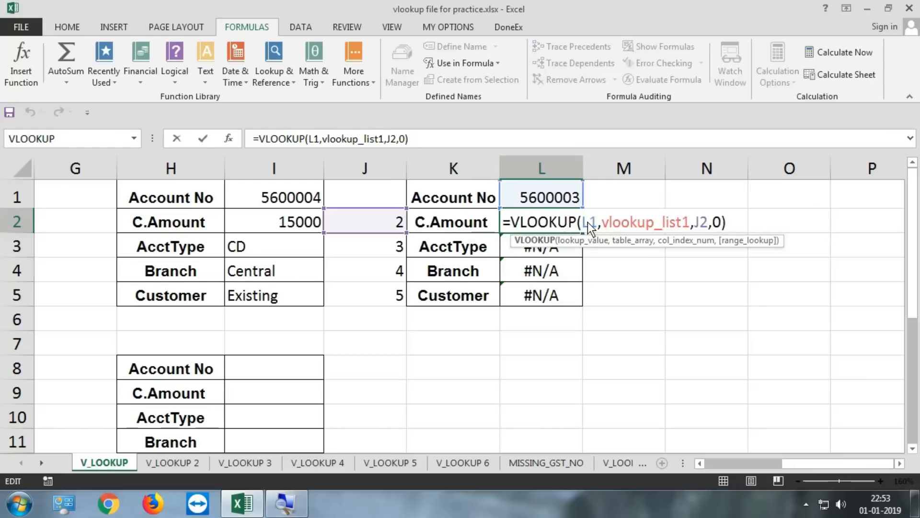
{"action": "left_click", "coordinate": [587, 223]}
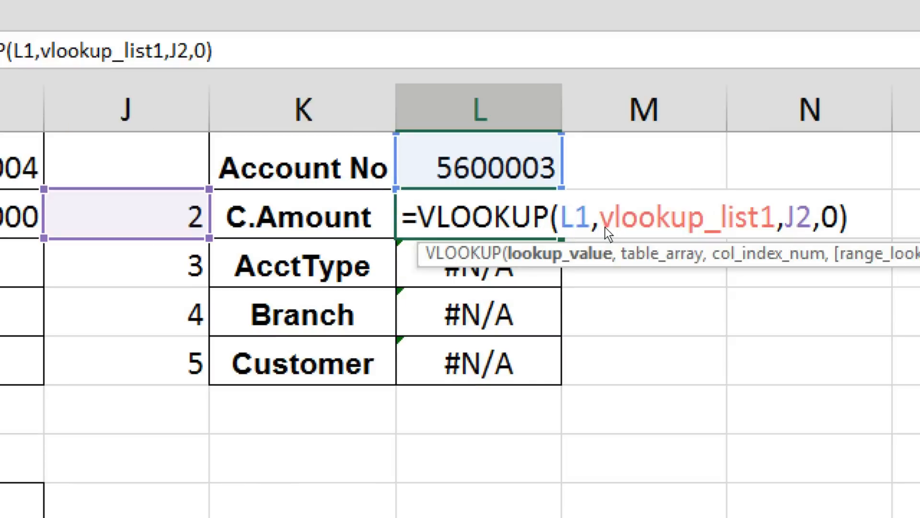
{"action": "key", "text": "Escape"}
{"action": "double_click", "coordinate": [512, 264]}
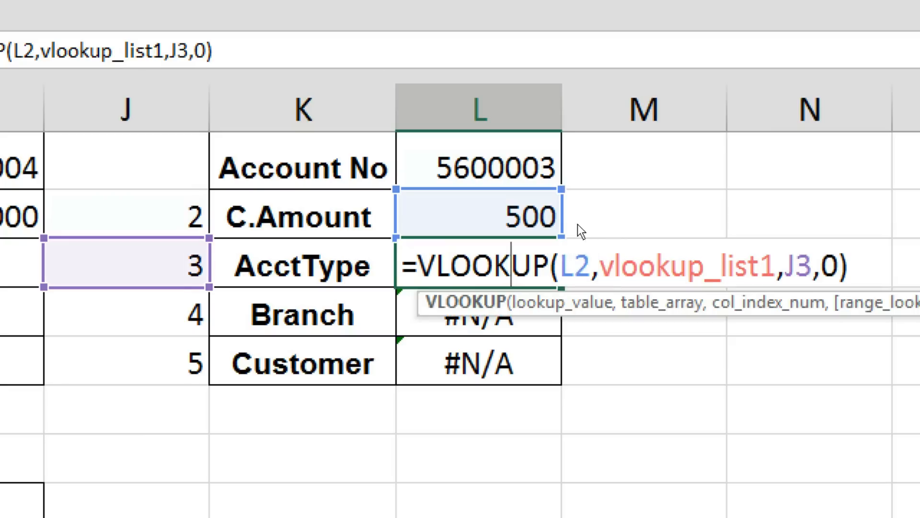
{"action": "key", "text": "Escape"}
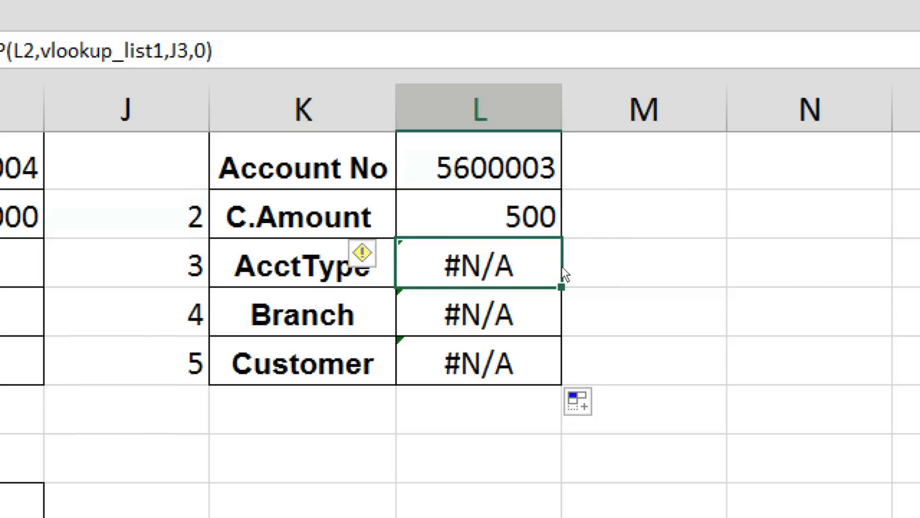
{"action": "double_click", "coordinate": [512, 307]}
{"action": "key", "text": "Escape"}
Make the lookup value in the L2 formula absolute as $L$1
{"action": "double_click", "coordinate": [535, 220]}
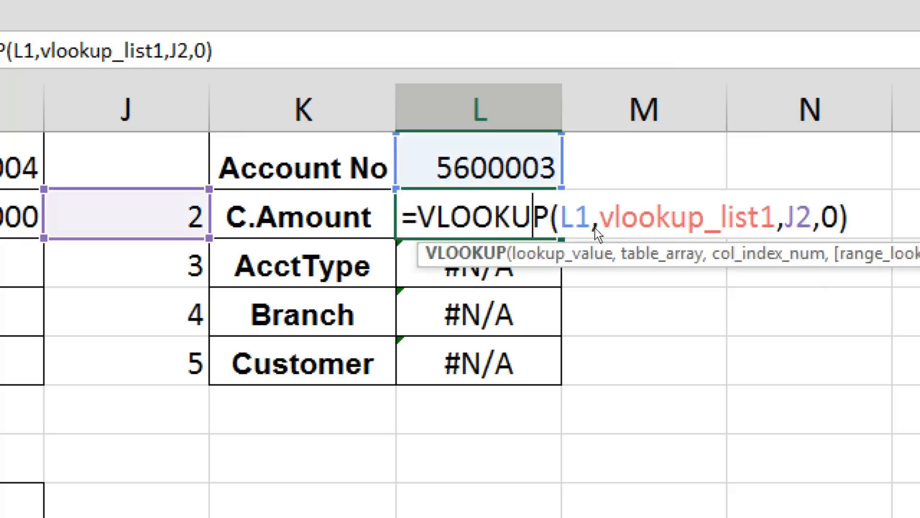
{"action": "key", "text": "Right"}
{"action": "key", "text": "Right"}
{"action": "key", "text": "Right"}
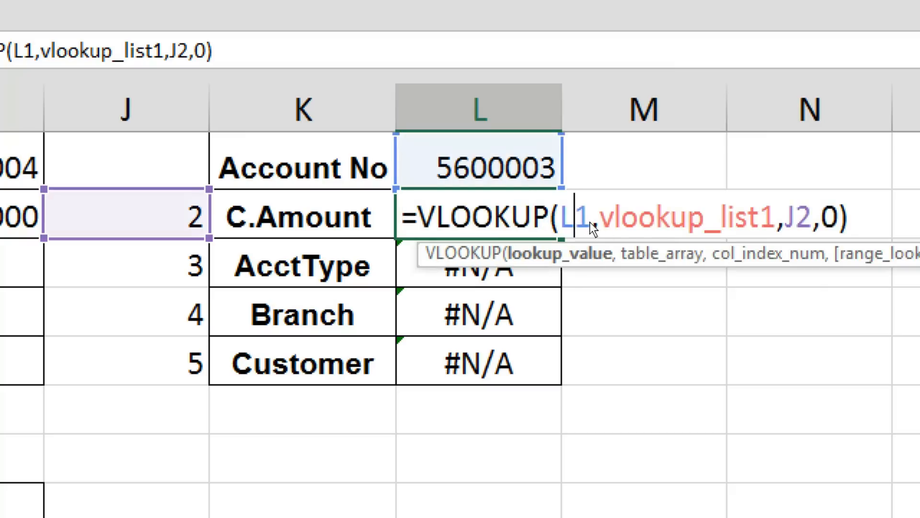
{"action": "key", "text": "F4"}
{"action": "key", "text": "Return"}
{"action": "key", "text": "Up"}
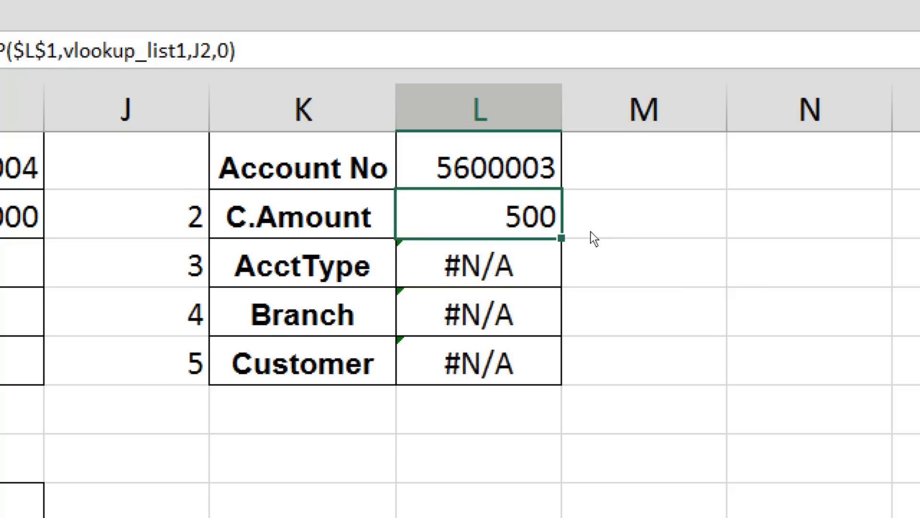
Fill the VLOOKUP formula with the absolute lookup value from L2 down through L5
{"action": "key", "text": "shift+Down"}
{"action": "key", "text": "shift+Down"}
{"action": "key", "text": "shift+Down"}
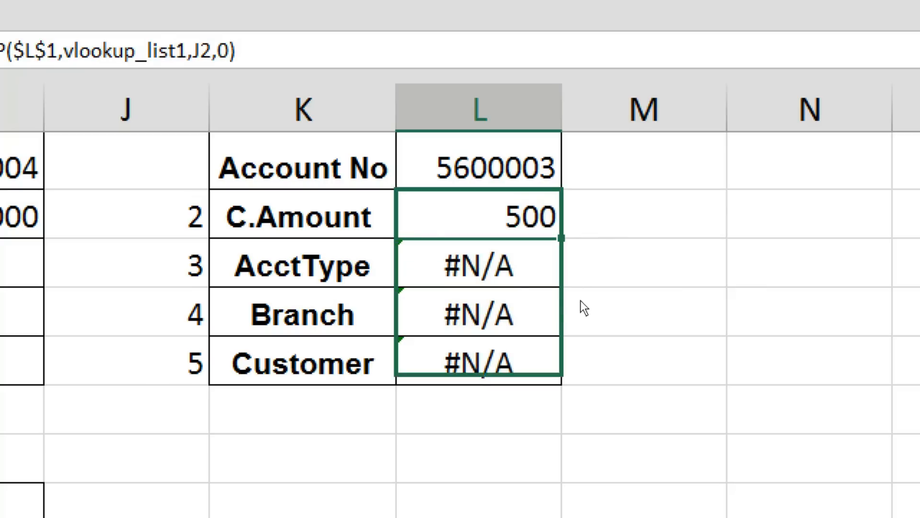
{"action": "key", "text": "ctrl+d"}
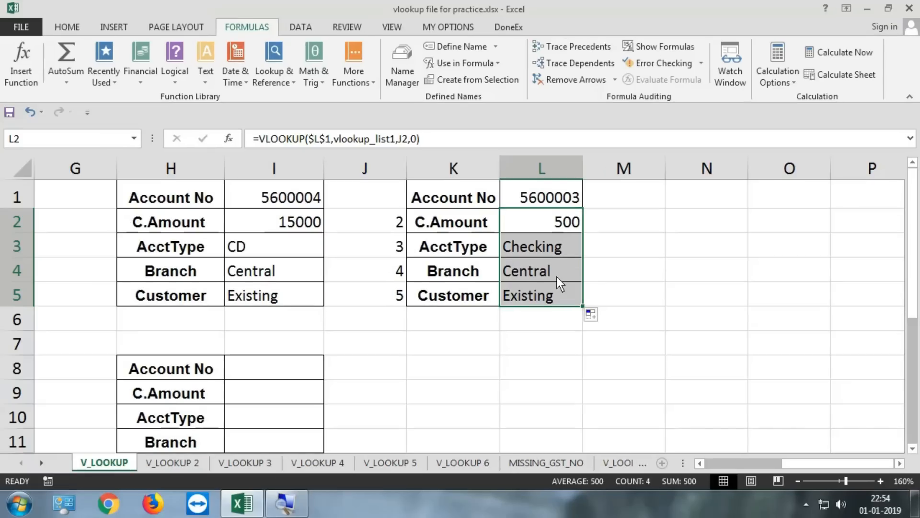
{"action": "left_click", "coordinate": [558, 230]}
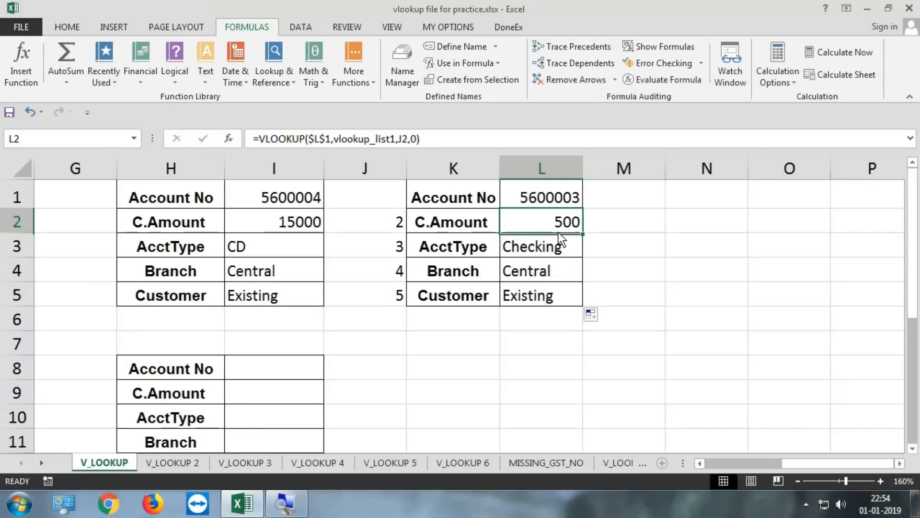
Hide helper column J and unhide it again
{"action": "left_click_drag", "start_coordinate": [405, 226], "coordinate": [398, 305]}
{"action": "right_click", "coordinate": [379, 173]}
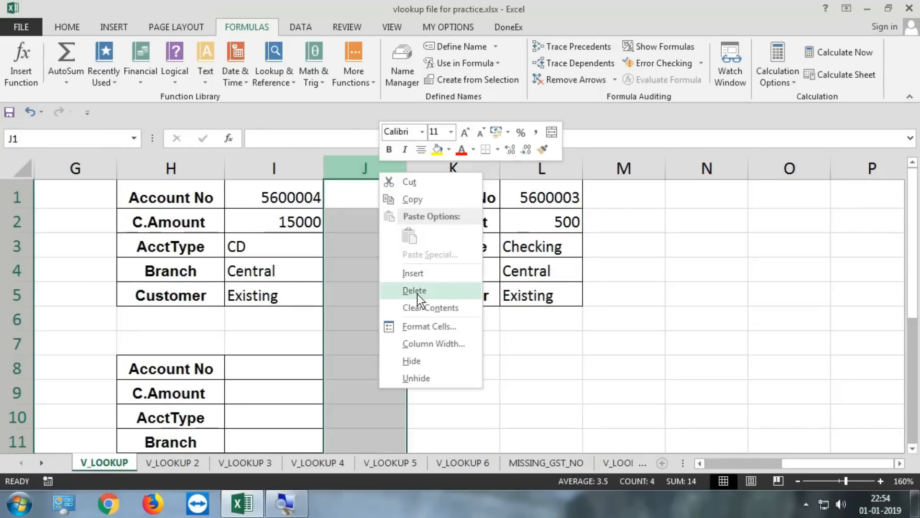
{"action": "left_click", "coordinate": [421, 355]}
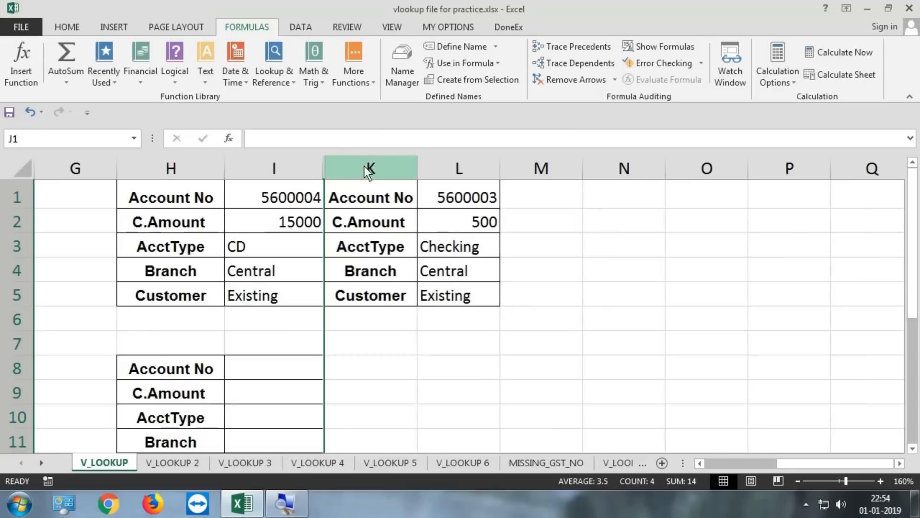
{"action": "left_click_drag", "start_coordinate": [364, 166], "coordinate": [313, 167]}
{"action": "right_click", "coordinate": [310, 168]}
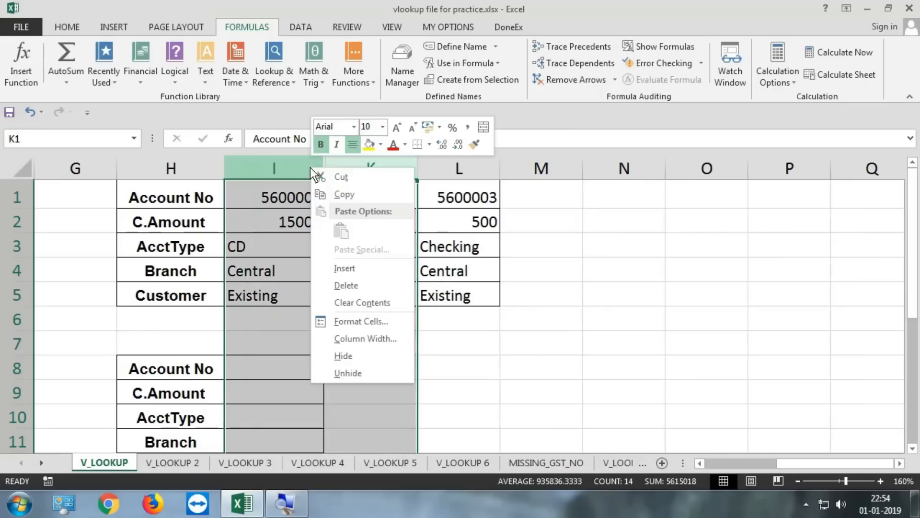
{"action": "left_click", "coordinate": [366, 374]}
Clear the helper index numbers in J2:J6 and select the dependent VLOOKUP formulas in column L
{"action": "left_click_drag", "start_coordinate": [396, 222], "coordinate": [391, 318]}
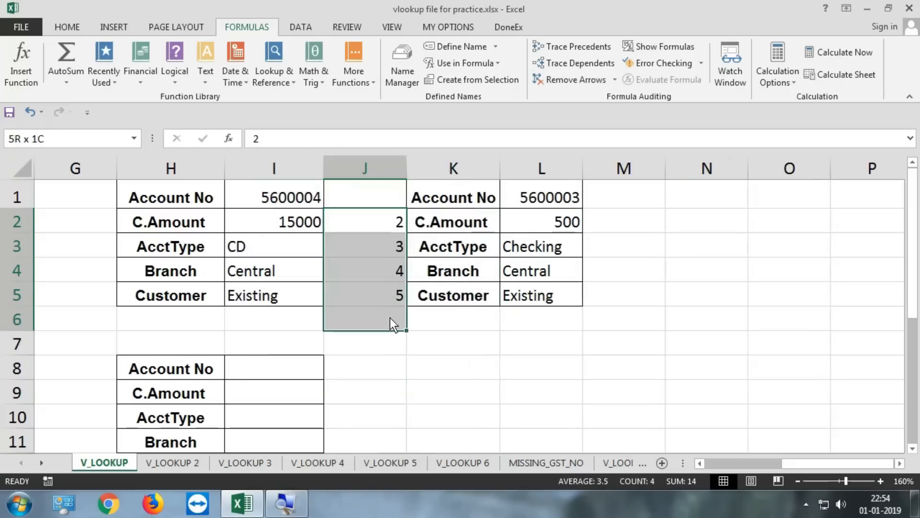
{"action": "key", "text": "Delete"}
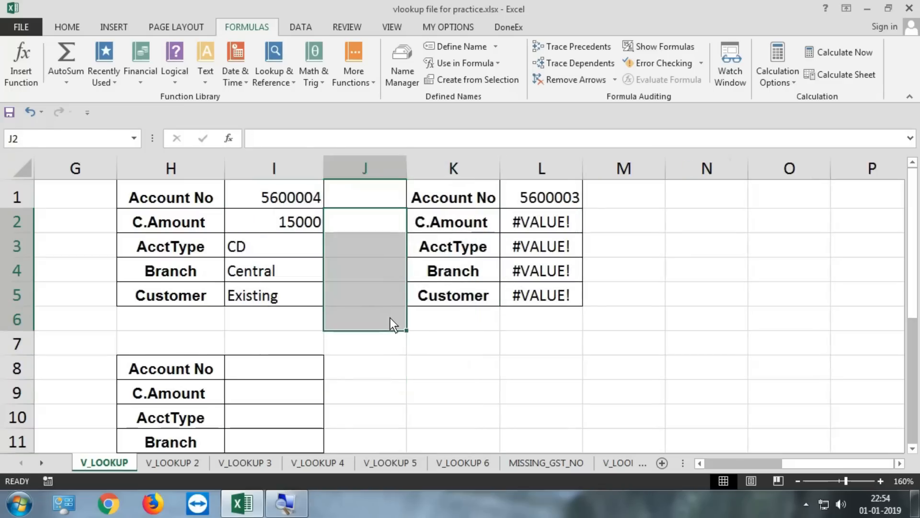
{"action": "left_click_drag", "start_coordinate": [554, 231], "coordinate": [553, 319]}
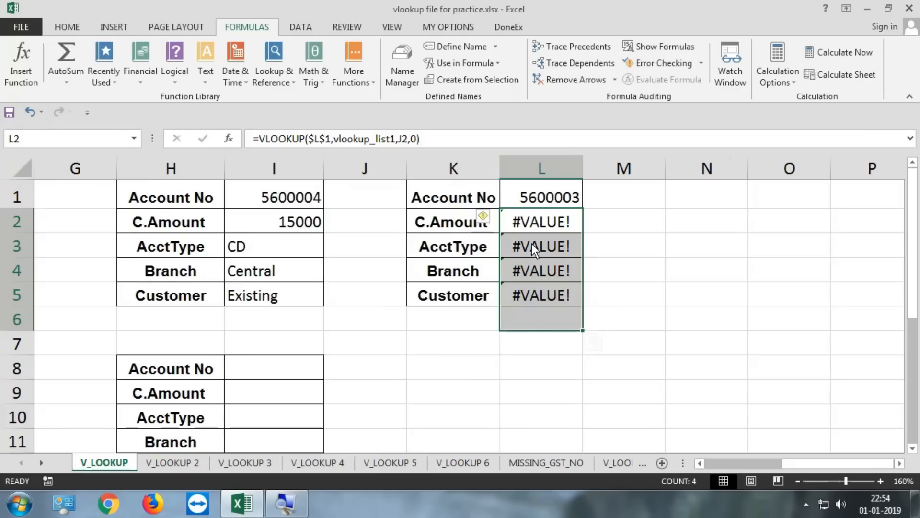
{"action": "left_click_drag", "start_coordinate": [553, 216], "coordinate": [542, 312]}
{"action": "double_click", "coordinate": [557, 222]}
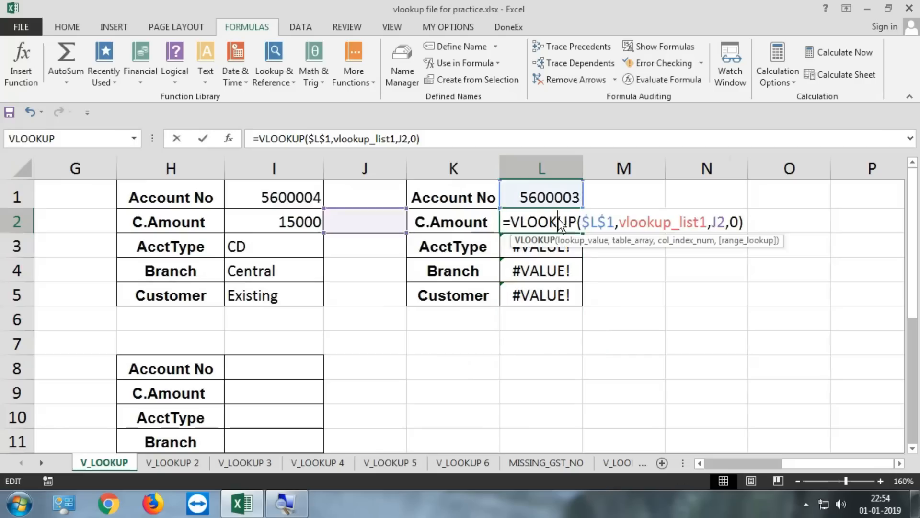
{"action": "double_click", "coordinate": [715, 222]}
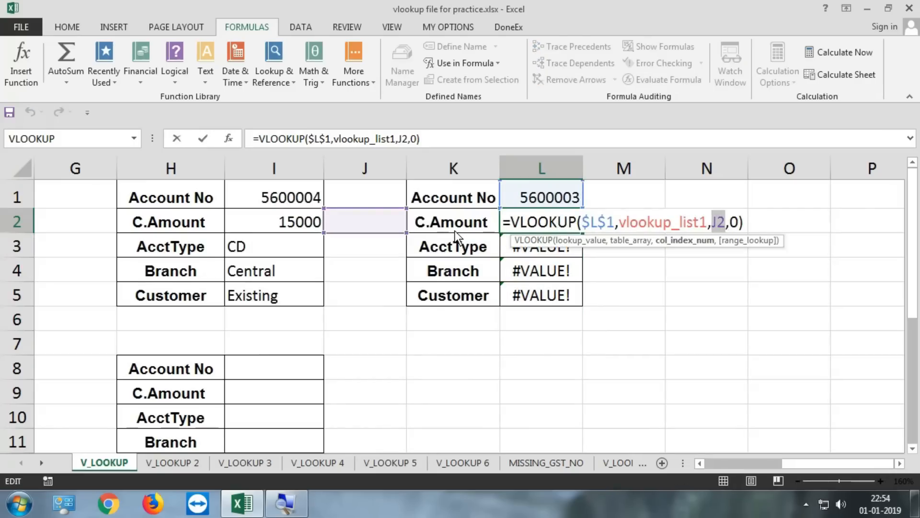
{"action": "type", "text": "2"}
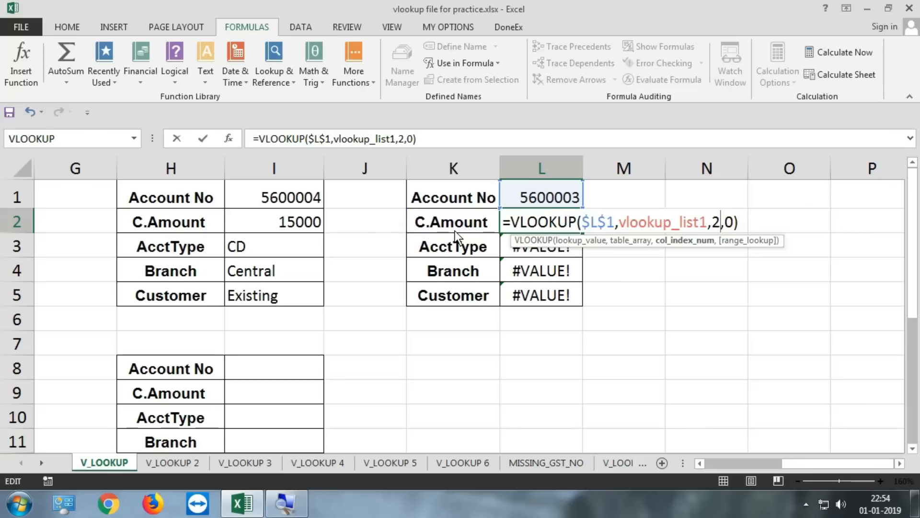
{"action": "key", "text": "Escape"}
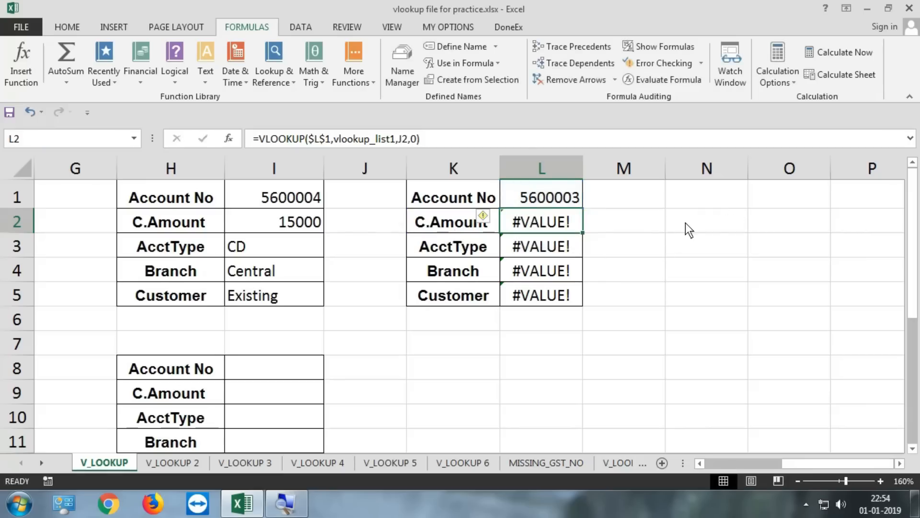
Enter =ROW() in N2 and compare its result with the row heading
{"action": "left_click", "coordinate": [688, 223]}
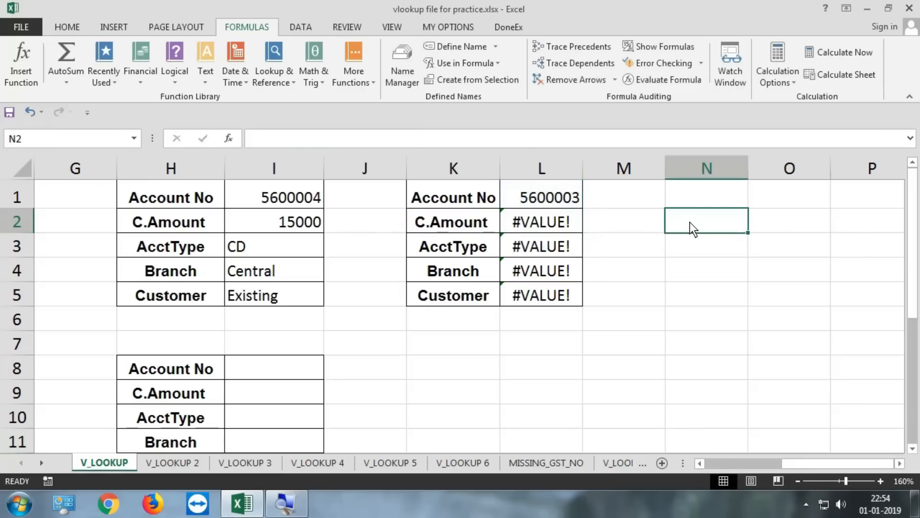
{"action": "type", "text": "=row("}
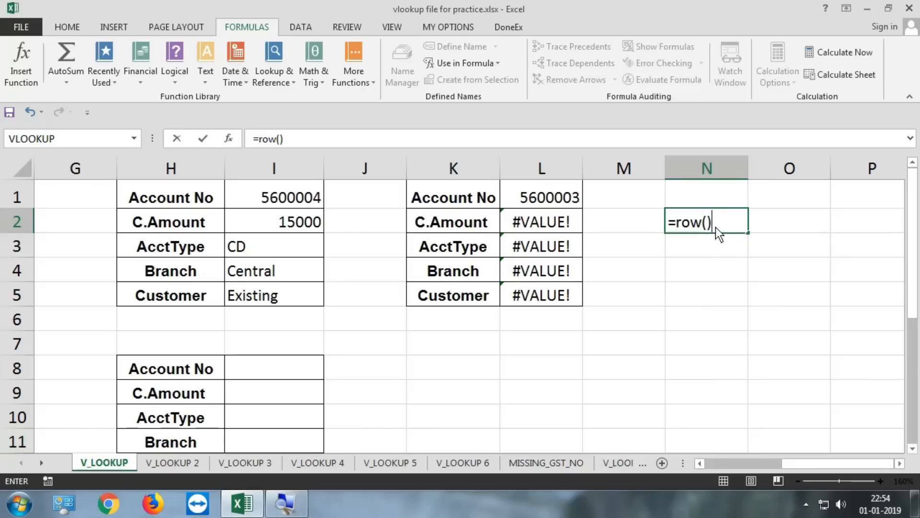
{"action": "key", "text": "Return"}
{"action": "left_click", "coordinate": [717, 227]}
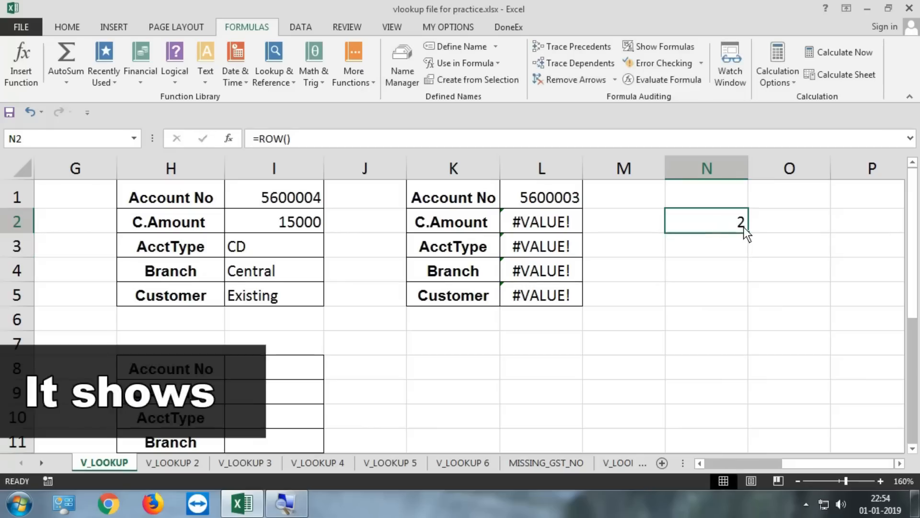
{"action": "left_click", "coordinate": [14, 223]}
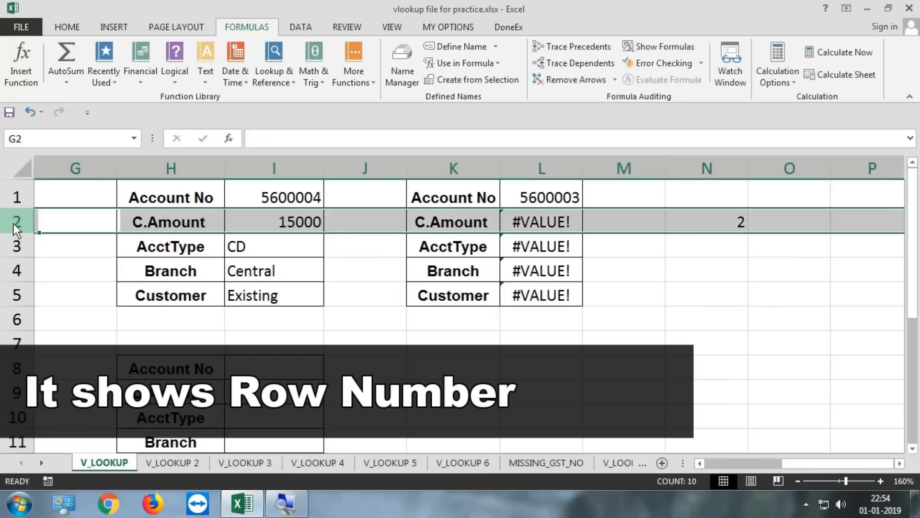
Test the ROW function by entering =ROW() in N6, and clear that cell
{"action": "left_click", "coordinate": [714, 329]}
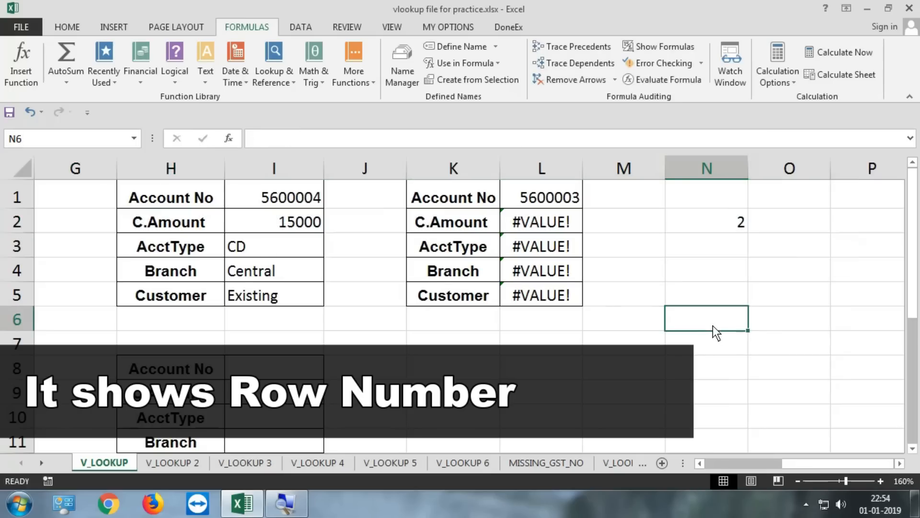
{"action": "type", "text": "=rw"}
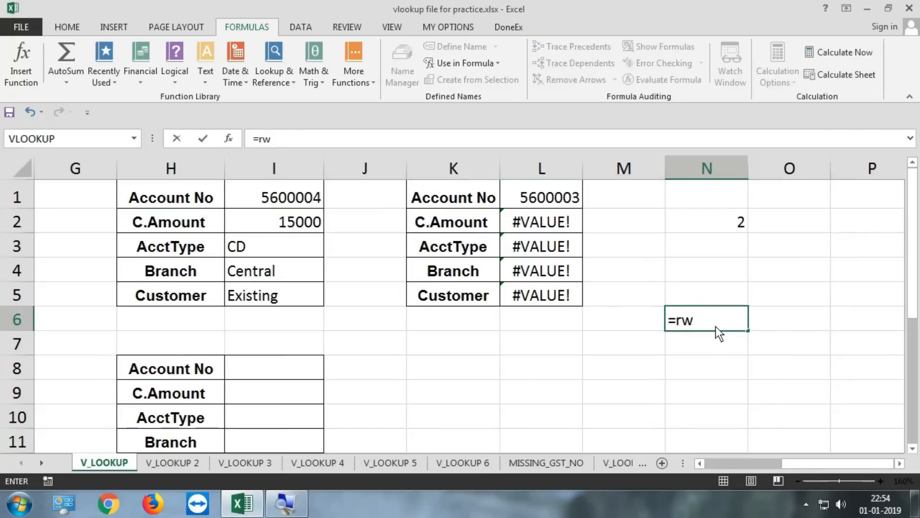
{"action": "key", "text": "BackSpace"}
{"action": "type", "text": "ow"}
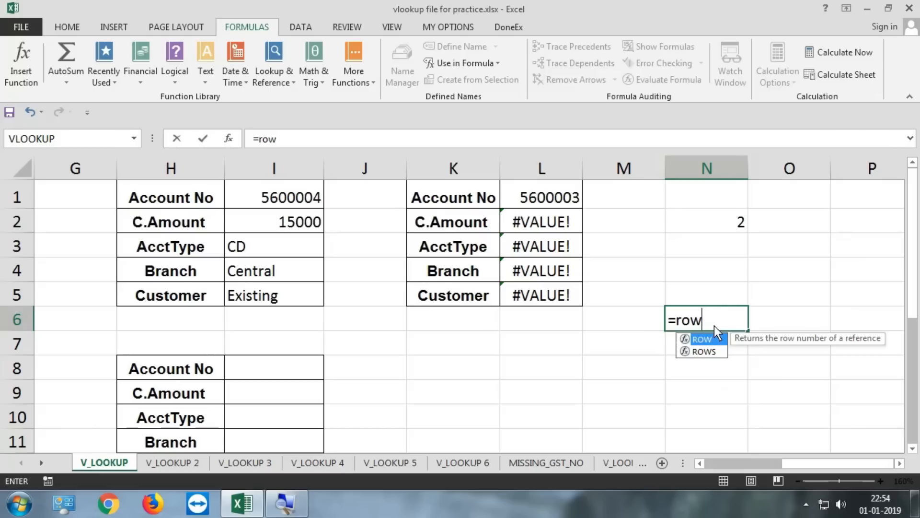
{"action": "key", "text": "Tab"}
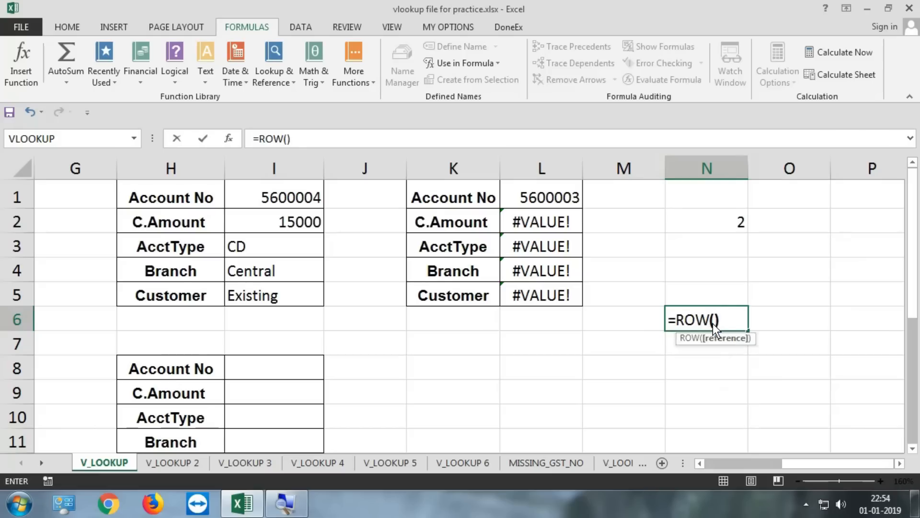
{"action": "type", "text": ")"}
{"action": "key", "text": "Return"}
{"action": "left_click", "coordinate": [716, 320]}
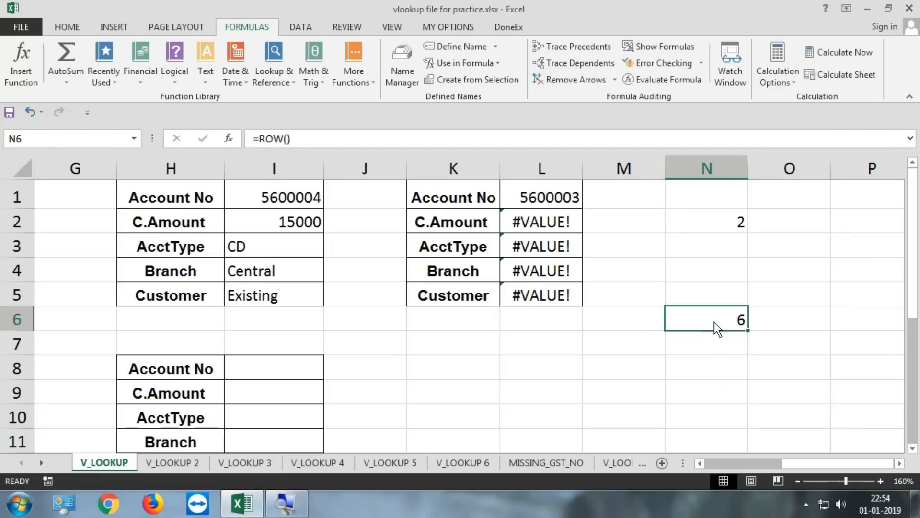
{"action": "key", "text": "Delete"}
Clear N2, undo the clearing and copy the ROW formula from N2 down through N5, checking the formula in N3
{"action": "left_click", "coordinate": [741, 228]}
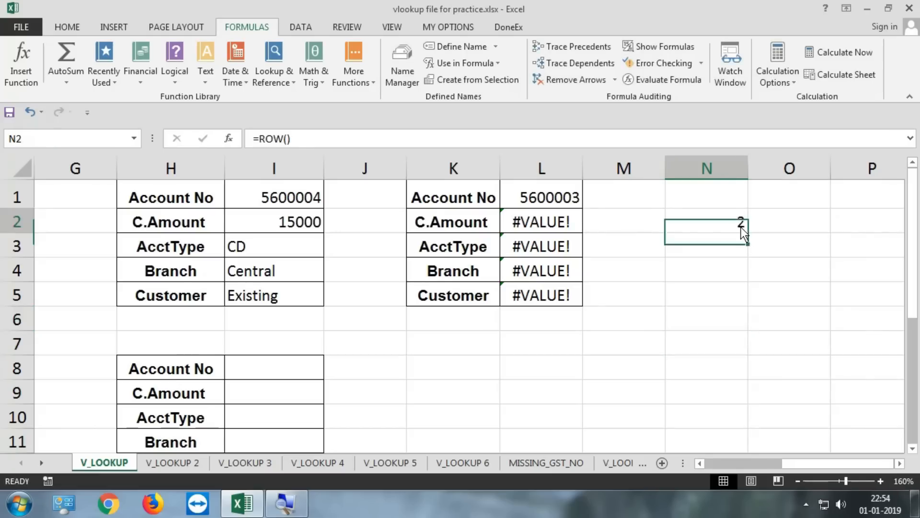
{"action": "key", "text": "Delete"}
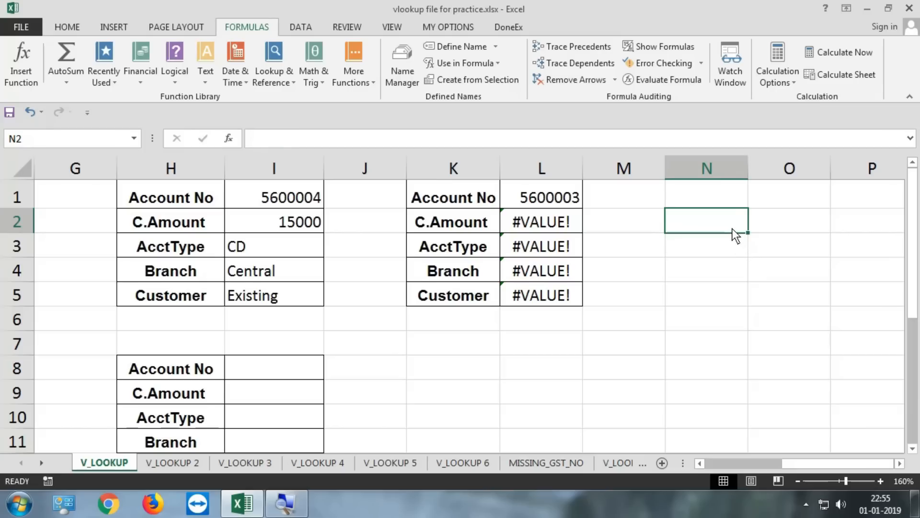
{"action": "key", "text": "ctrl+z"}
{"action": "left_click_drag", "start_coordinate": [748, 233], "coordinate": [741, 300]}
{"action": "double_click", "coordinate": [723, 249]}
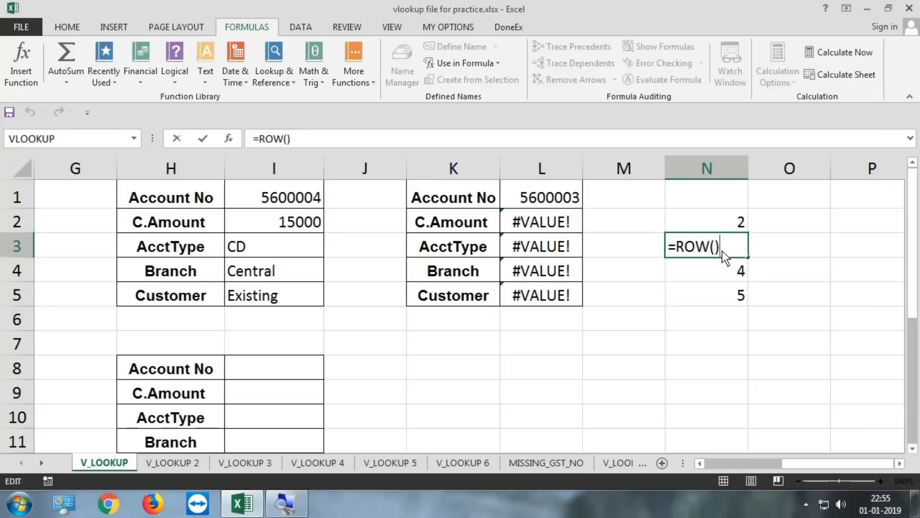
{"action": "key", "text": "Escape"}
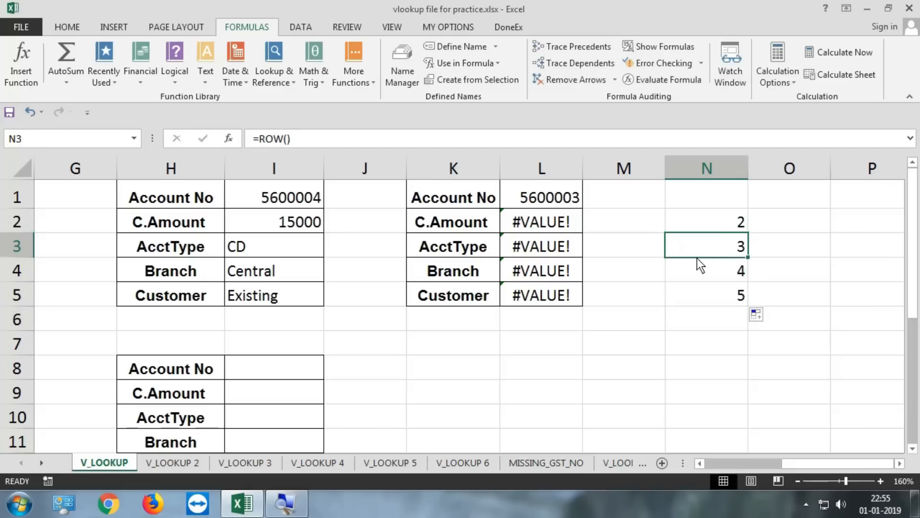
Replace the J2 column index in the L2 VLOOKUP formula with ROW()
{"action": "double_click", "coordinate": [568, 223]}
{"action": "left_click_drag", "start_coordinate": [725, 222], "coordinate": [711, 219]}
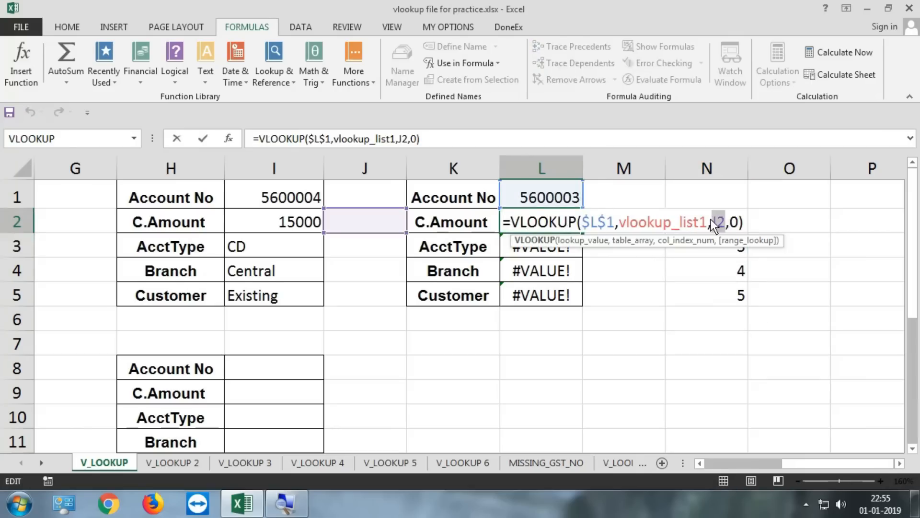
{"action": "type", "text": "row"}
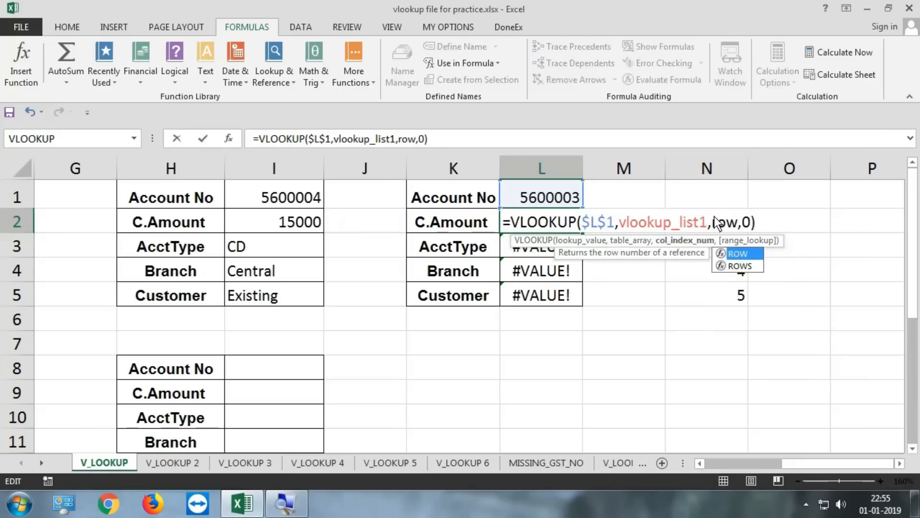
{"action": "type", "text": "()"}
{"action": "key", "text": "Return"}
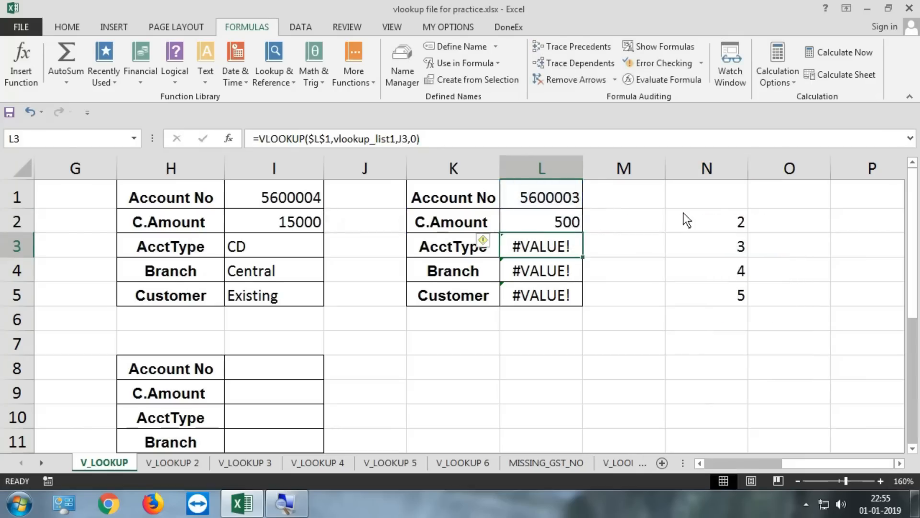
Copy the L2 formula down through L5 and clear the test ROW formulas in N2:N5
{"action": "left_click", "coordinate": [578, 229]}
{"action": "left_click_drag", "start_coordinate": [584, 232], "coordinate": [577, 306]}
{"action": "left_click_drag", "start_coordinate": [741, 222], "coordinate": [722, 295]}
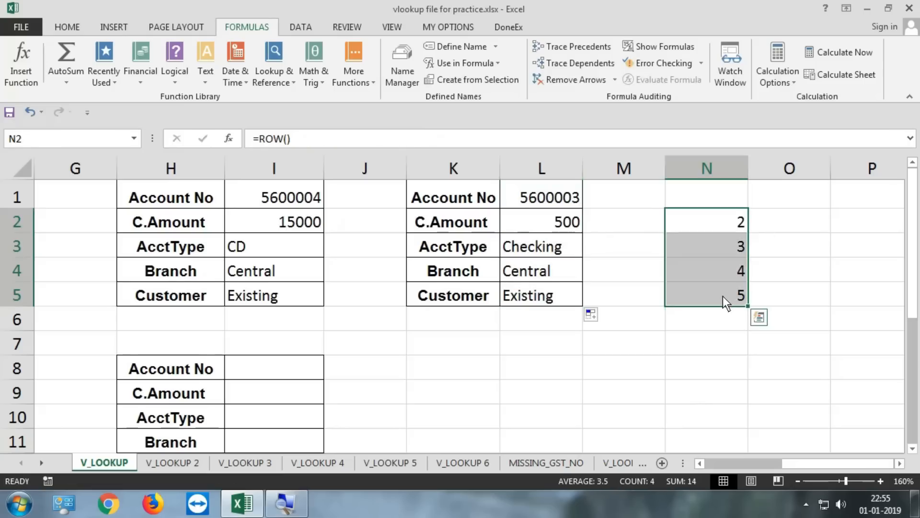
{"action": "key", "text": "Delete"}
Examine the ROW() column index argument inside the L2 VLOOKUP formula
{"action": "left_click", "coordinate": [548, 225]}
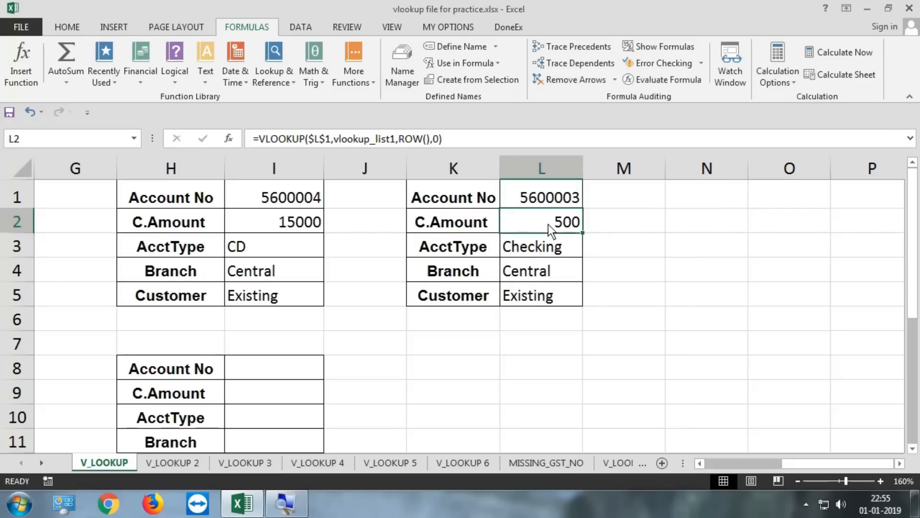
{"action": "double_click", "coordinate": [549, 225]}
{"action": "left_click_drag", "start_coordinate": [713, 222], "coordinate": [747, 221]}
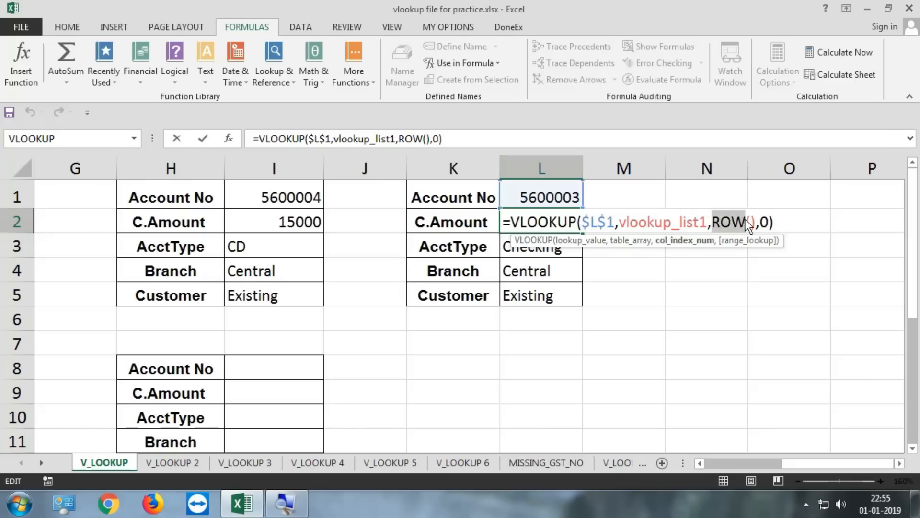
{"action": "key", "text": "Escape"}
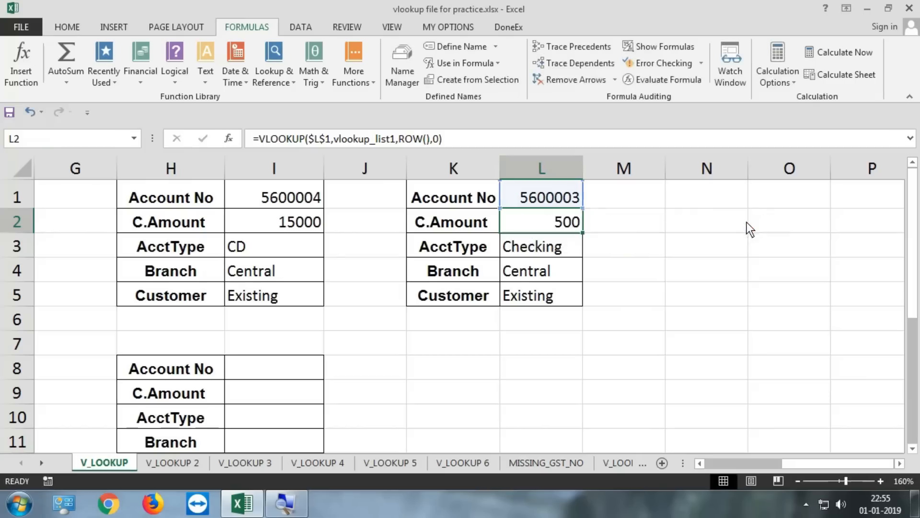
{"action": "double_click", "coordinate": [572, 222]}
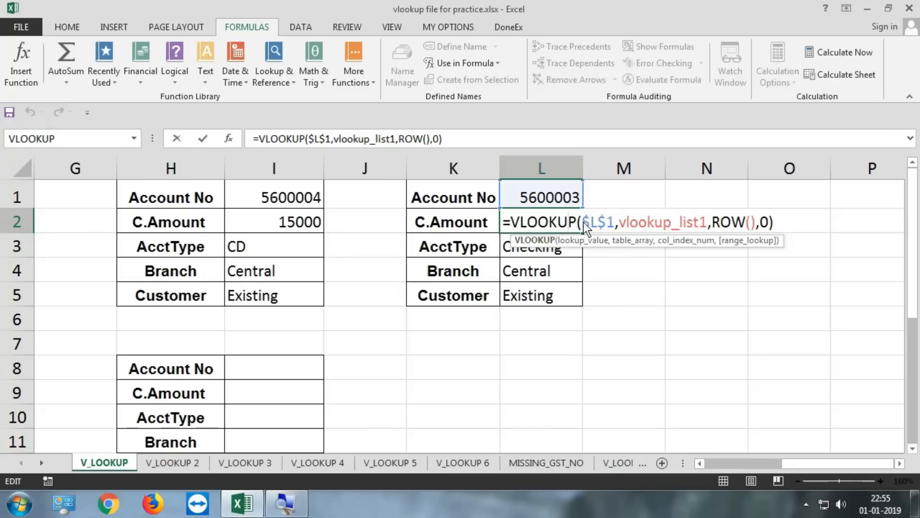
{"action": "left_click_drag", "start_coordinate": [713, 221], "coordinate": [755, 222]}
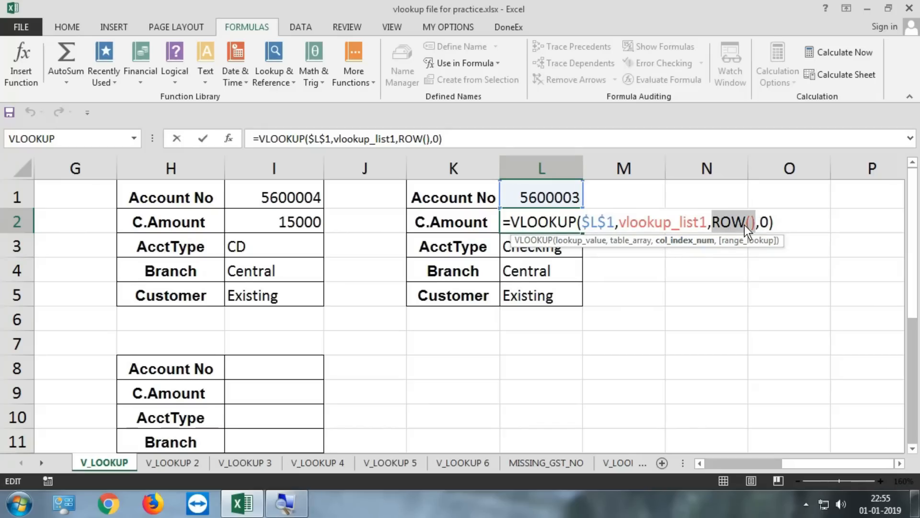
Examine how ROW() in the L2 and L3 VLOOKUP formulas relates to sheet rows 2 through 5
{"action": "key", "text": "Escape"}
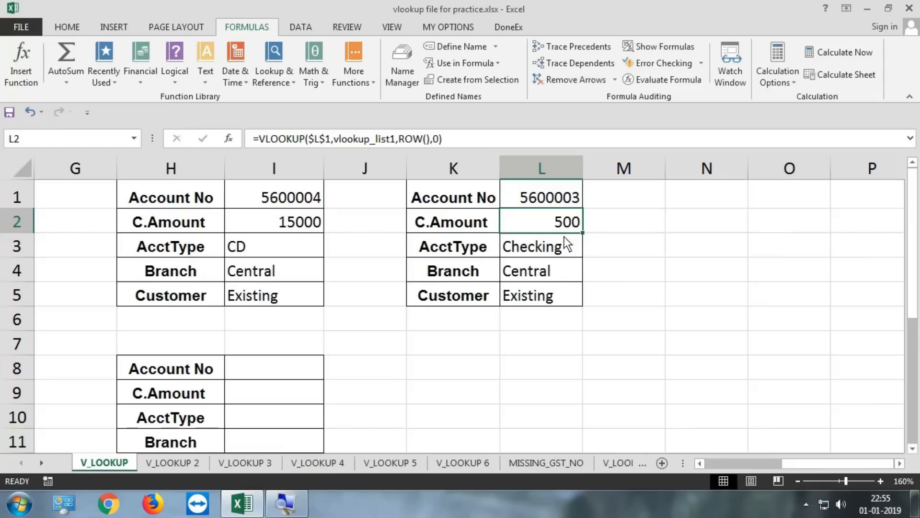
{"action": "left_click", "coordinate": [15, 228]}
{"action": "left_click", "coordinate": [11, 244]}
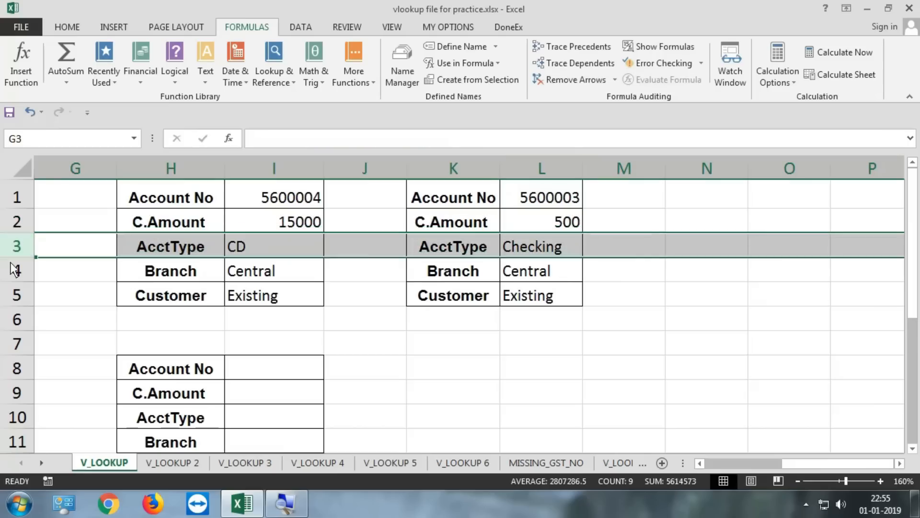
{"action": "left_click", "coordinate": [15, 271]}
{"action": "left_click", "coordinate": [15, 294]}
{"action": "double_click", "coordinate": [542, 224]}
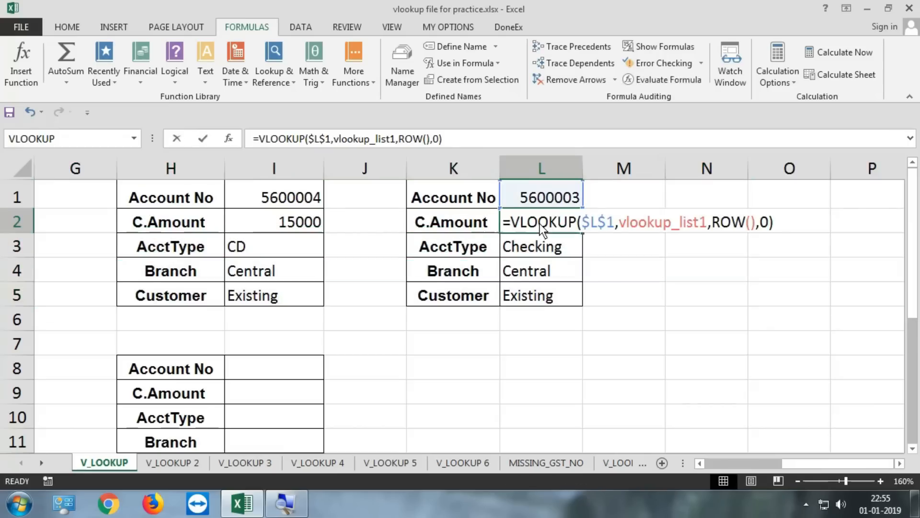
{"action": "left_click", "coordinate": [754, 222]}
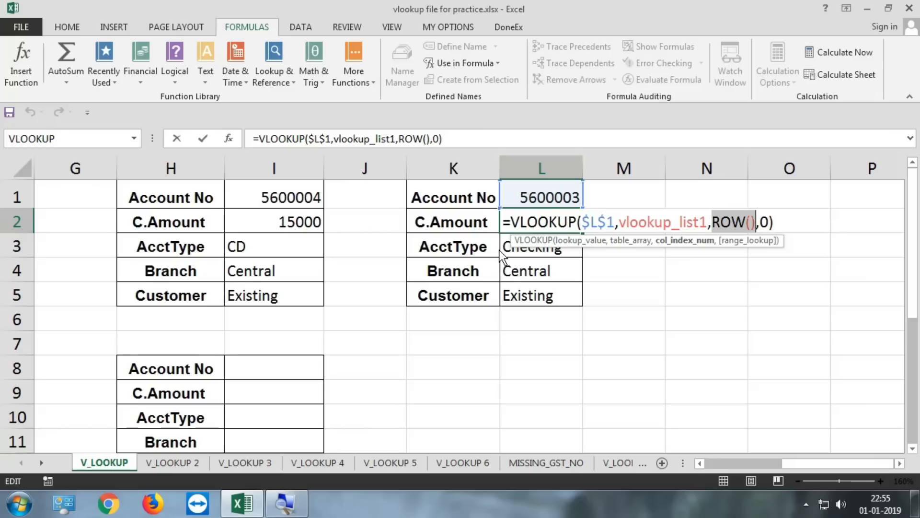
{"action": "key", "text": "ctrl+Return"}
{"action": "left_click", "coordinate": [553, 242]}
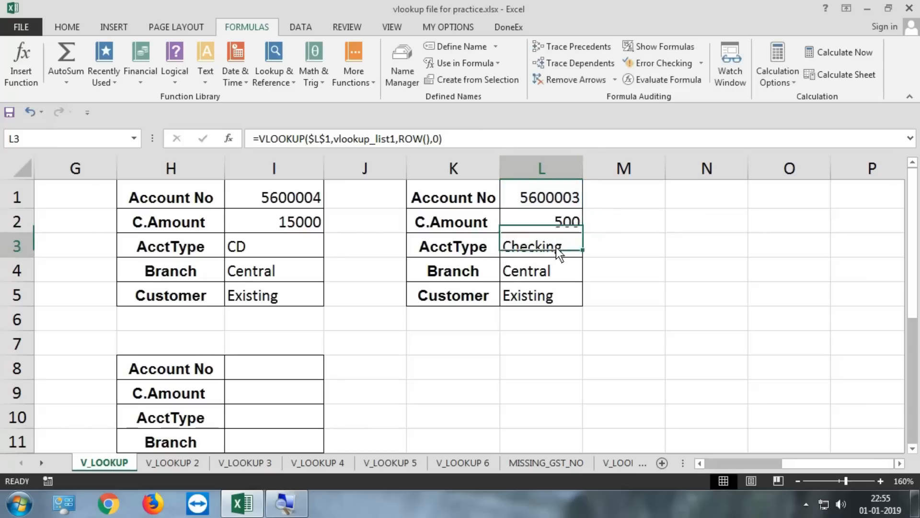
Choose an account number from the I8 dropdown list for the second lookup form
{"action": "left_click_drag", "start_coordinate": [456, 363], "coordinate": [70, 370]}
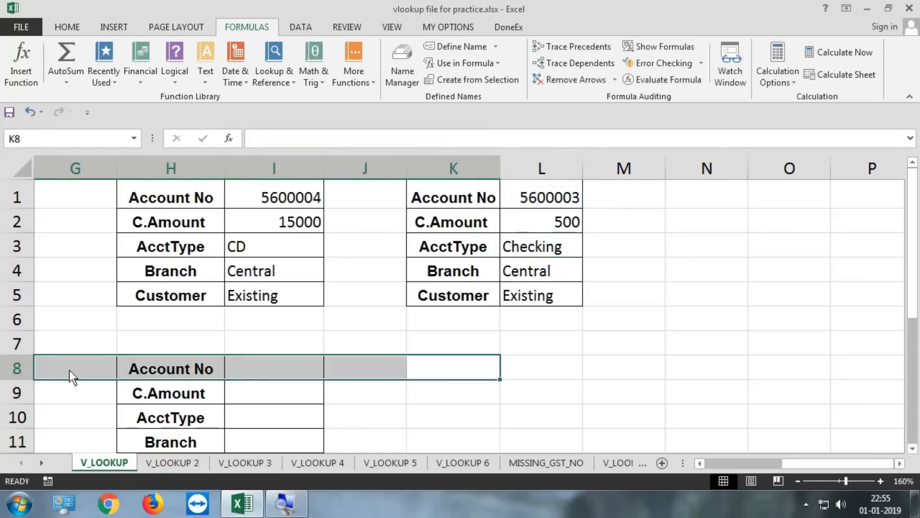
{"action": "left_click", "coordinate": [395, 422]}
{"action": "left_click", "coordinate": [294, 372]}
{"action": "left_click", "coordinate": [331, 373]}
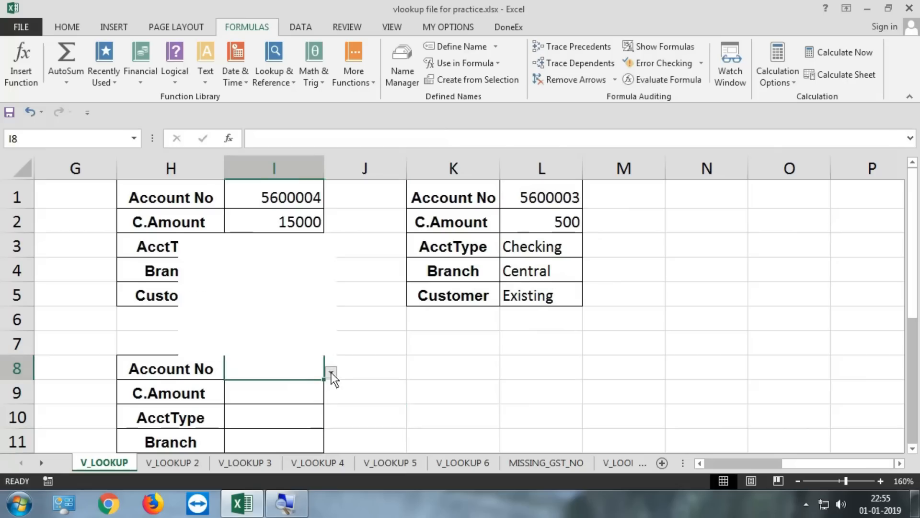
{"action": "left_click", "coordinate": [239, 320]}
Start a VLOOKUP formula in I9 with the absolute reference $I$8 as the lookup value
{"action": "left_click", "coordinate": [309, 414]}
{"action": "left_click_drag", "start_coordinate": [309, 414], "coordinate": [158, 415]}
{"action": "scroll", "coordinate": [505, 354], "scroll_direction": "down", "scroll_amount": 1}
{"action": "left_click", "coordinate": [650, 318]}
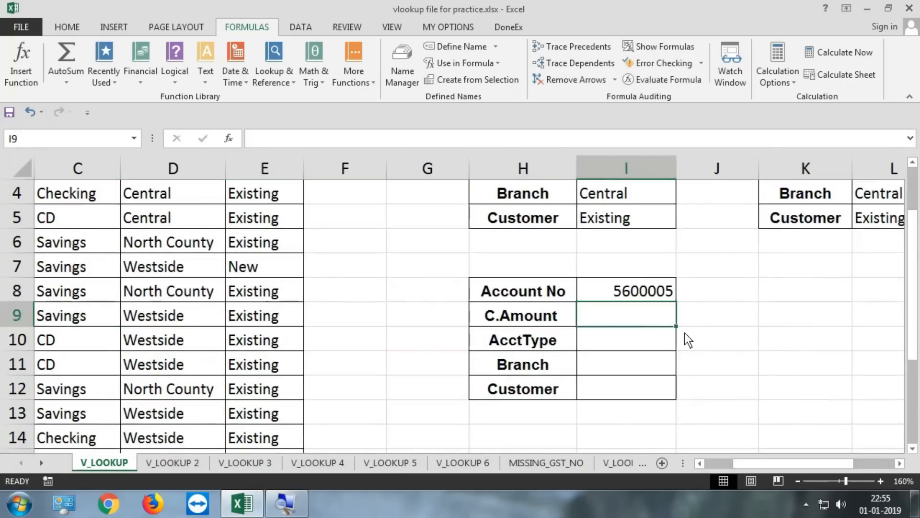
{"action": "type", "text": "=vlo"}
{"action": "key", "text": "Tab"}
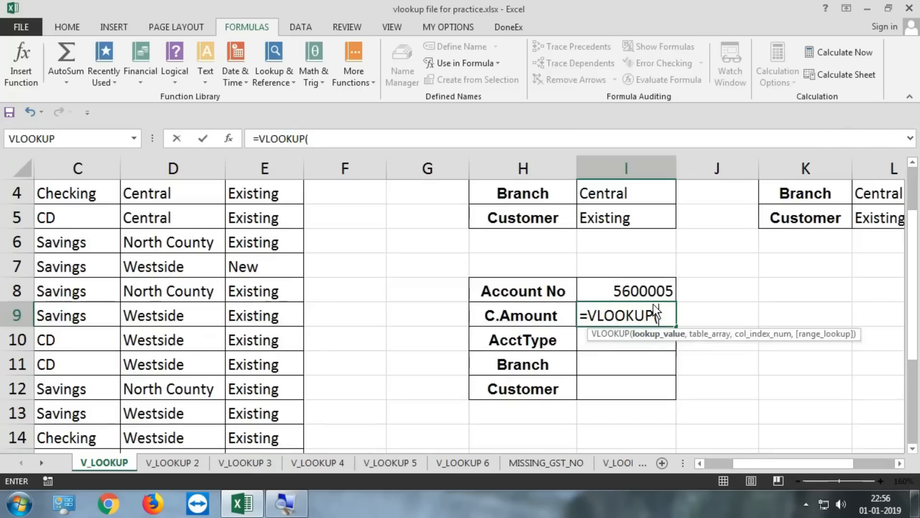
{"action": "left_click", "coordinate": [647, 290]}
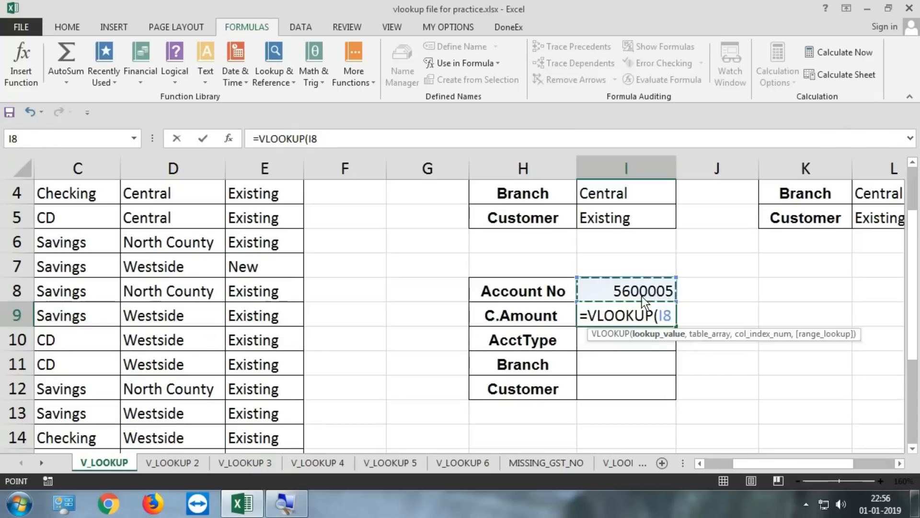
{"action": "key", "text": "F4"}
{"action": "type", "text": ","}
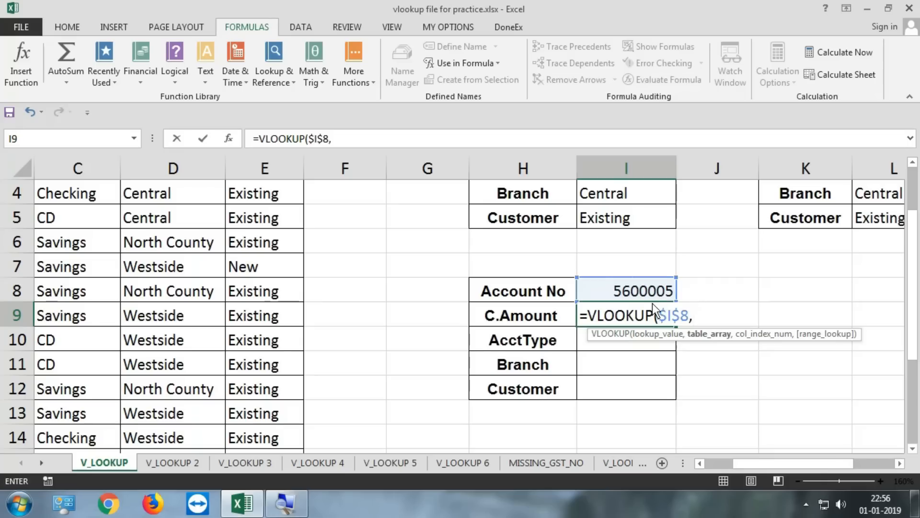
Add the named range vlookup_list1 as the table array of the I9 VLOOKUP formula
{"action": "scroll", "coordinate": [275, 177], "scroll_direction": "up", "scroll_amount": 1}
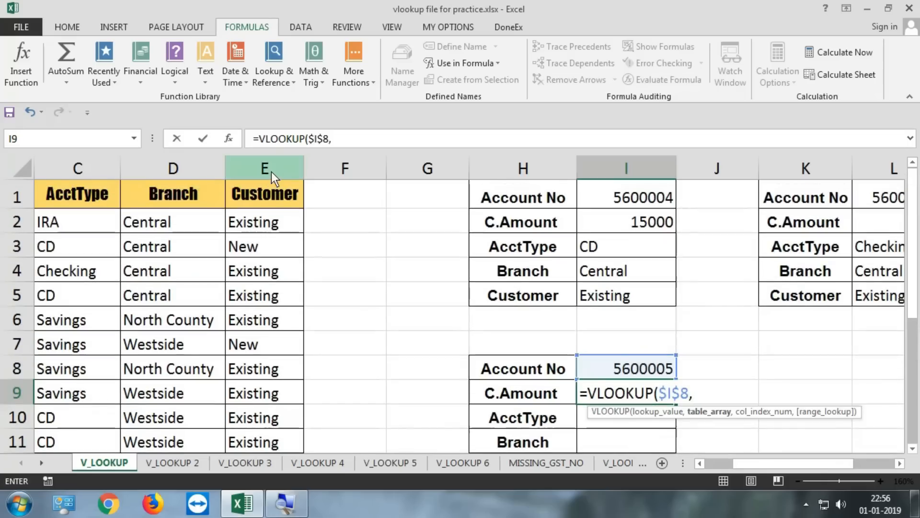
{"action": "scroll", "coordinate": [549, 274], "scroll_direction": "down", "scroll_amount": 1}
{"action": "type", "text": "vlo"}
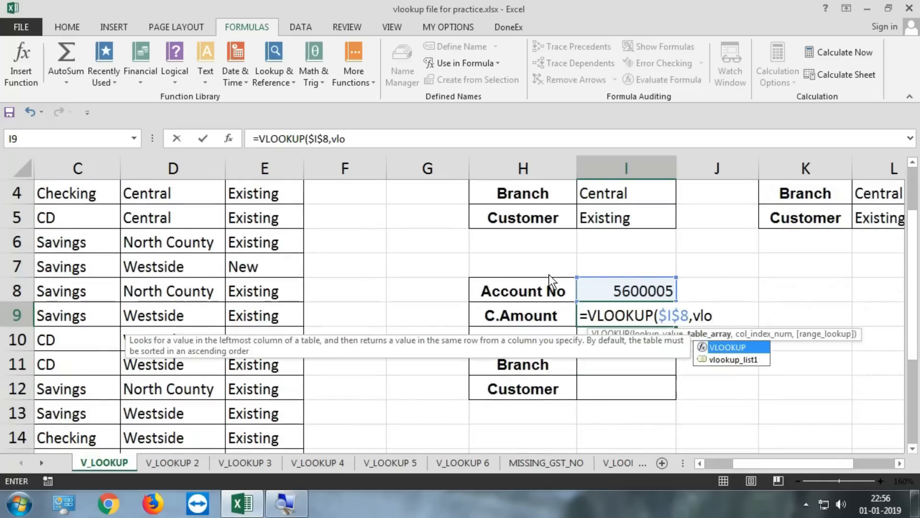
{"action": "key", "text": "Down"}
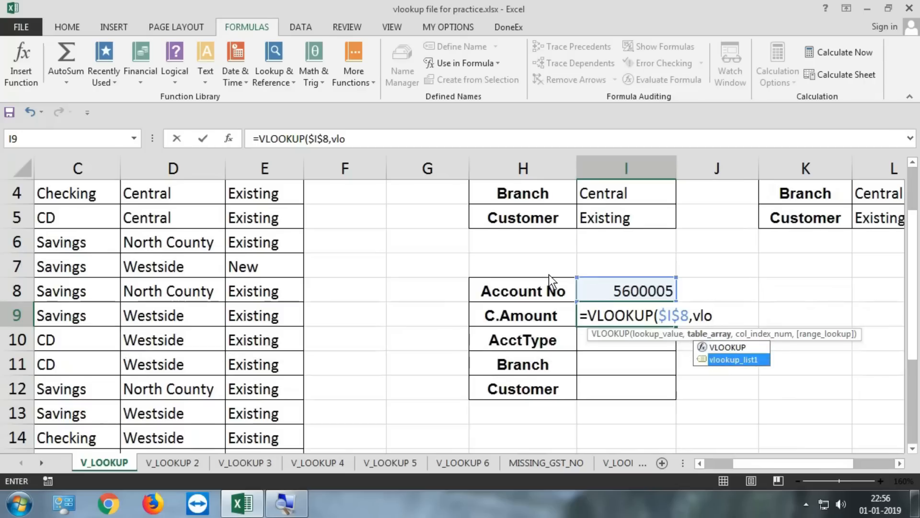
{"action": "key", "text": "Tab"}
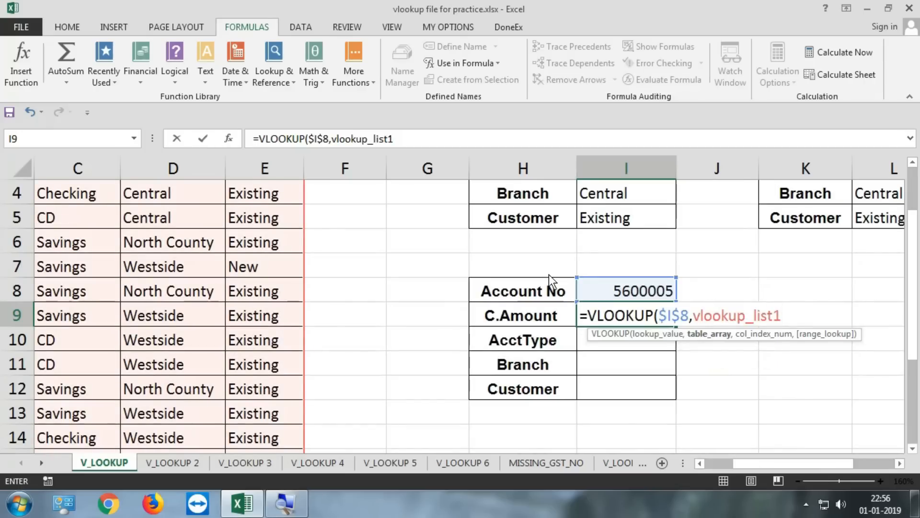
{"action": "type", "text": ","}
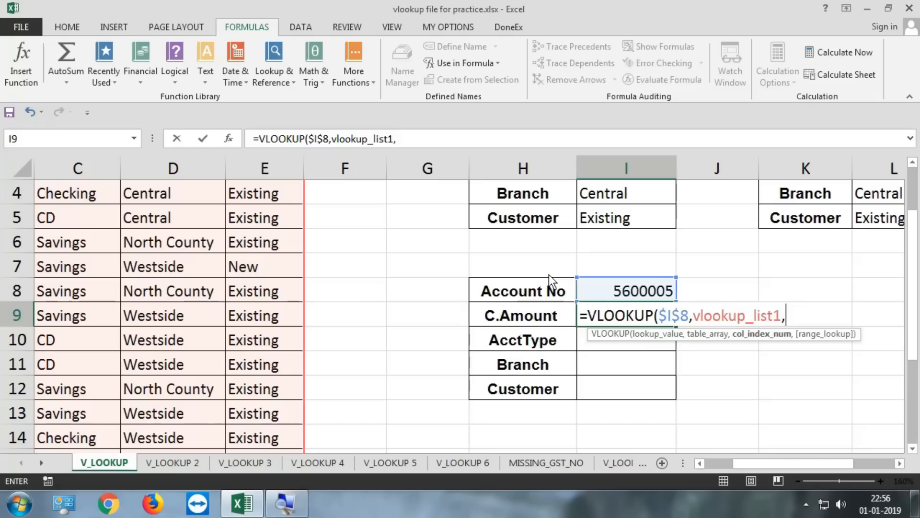
Complete the I9 VLOOKUP formula with ROW()-7 as the column index and 0 for an exact match
{"action": "type", "text": "row"}
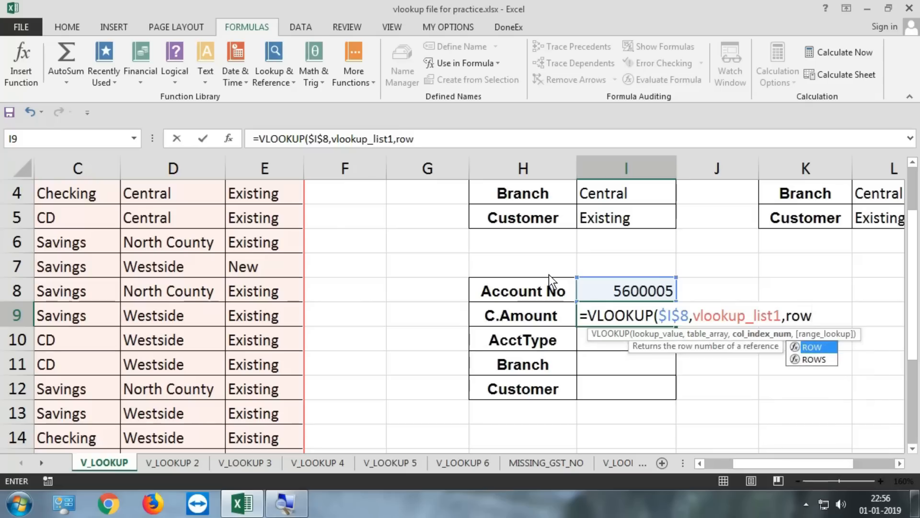
{"action": "type", "text": "()"}
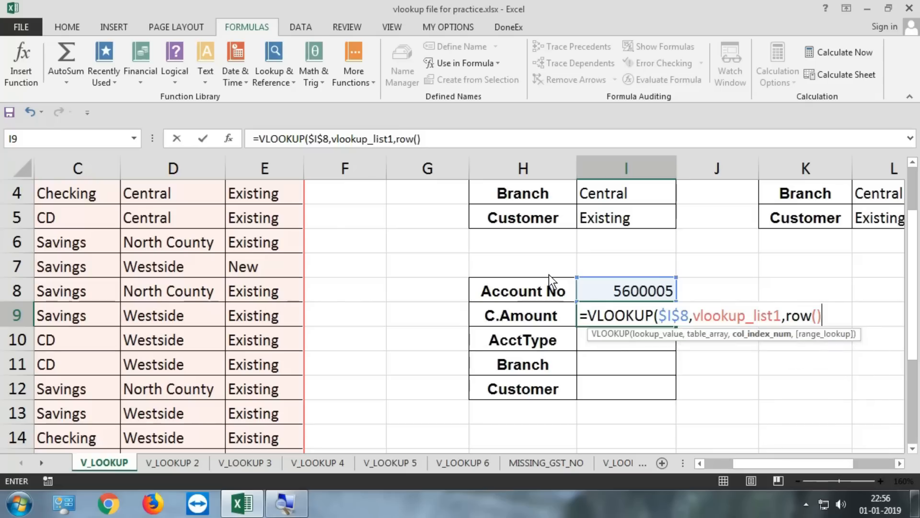
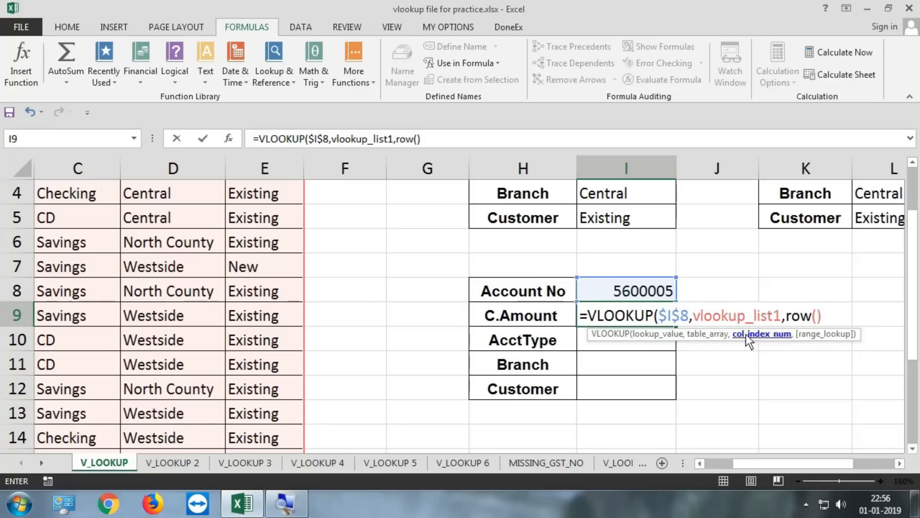
{"action": "scroll", "coordinate": [4, 206], "scroll_direction": "up", "scroll_amount": 1}
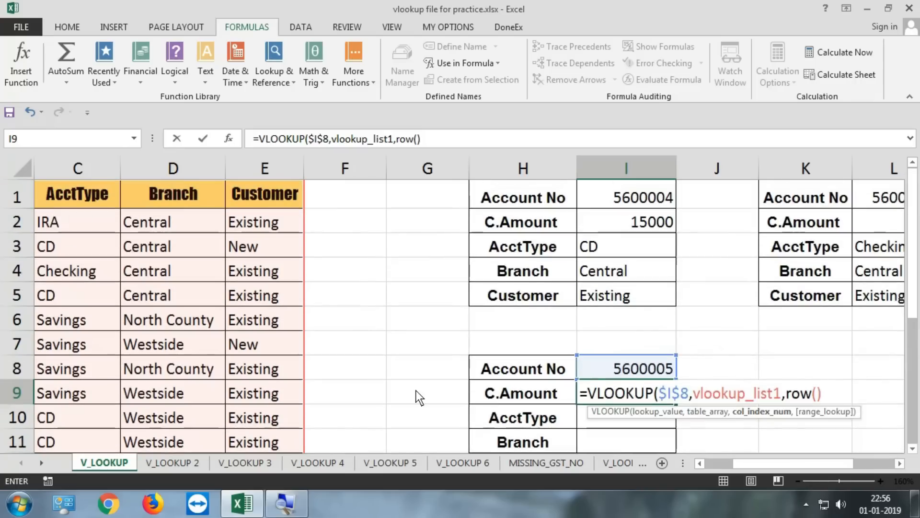
{"action": "mouse_move", "coordinate": [771, 465]}
{"action": "left_mouse_down"}
{"action": "mouse_move", "coordinate": [734, 463]}
{"action": "mouse_move", "coordinate": [786, 463]}
{"action": "left_mouse_up"}
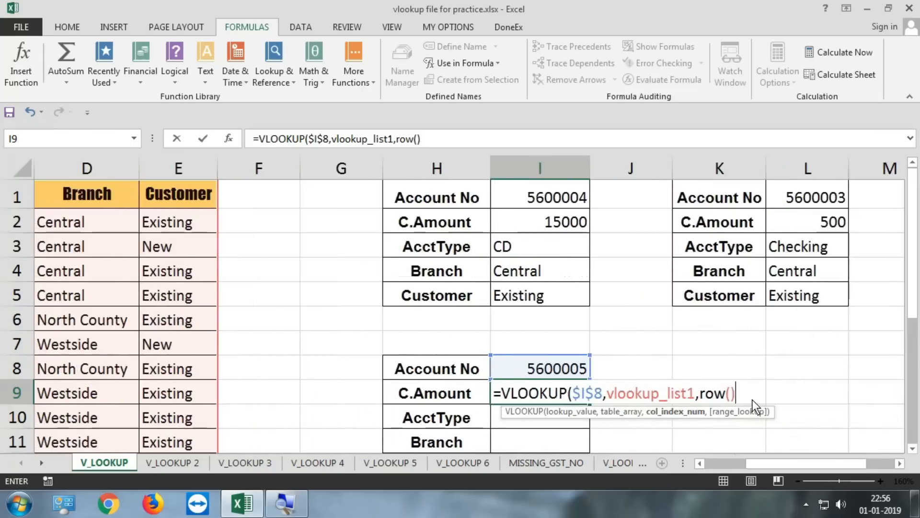
{"action": "type", "text": "7,"}
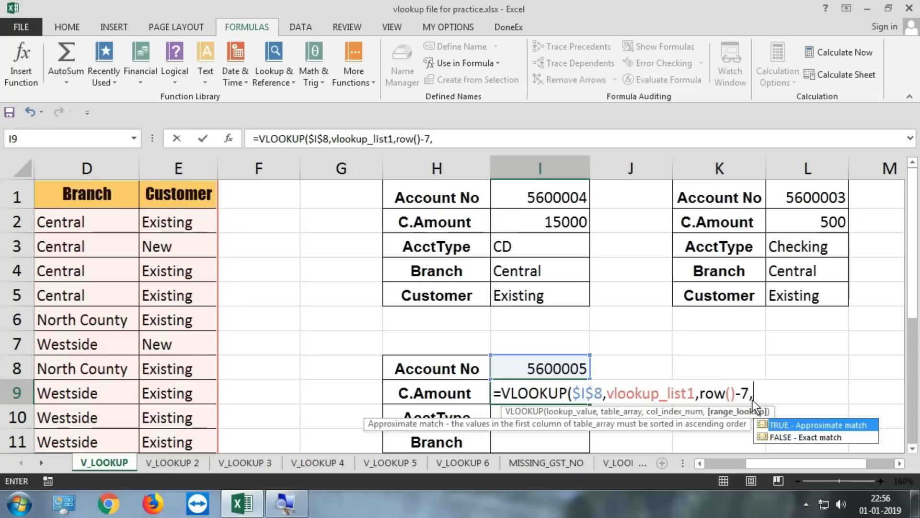
{"action": "type", "text": "0"}
{"action": "key", "text": "Return"}
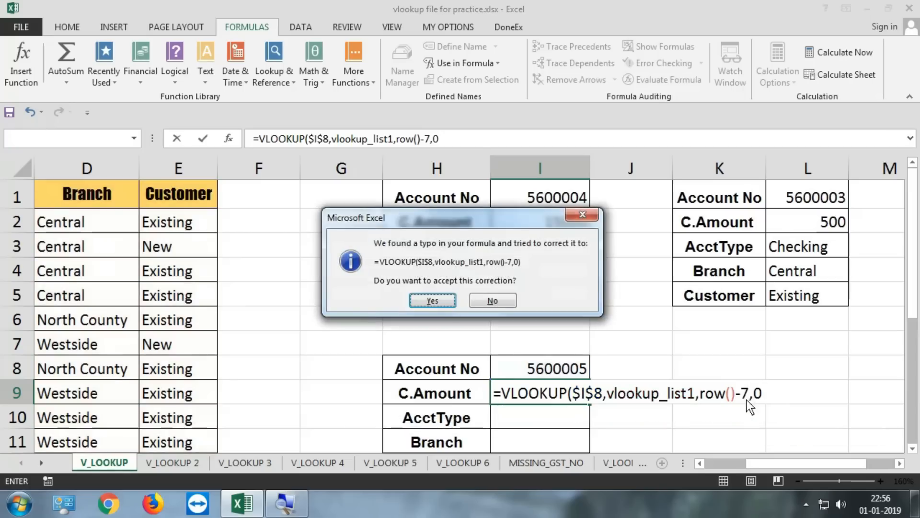
{"action": "key", "text": "Return"}
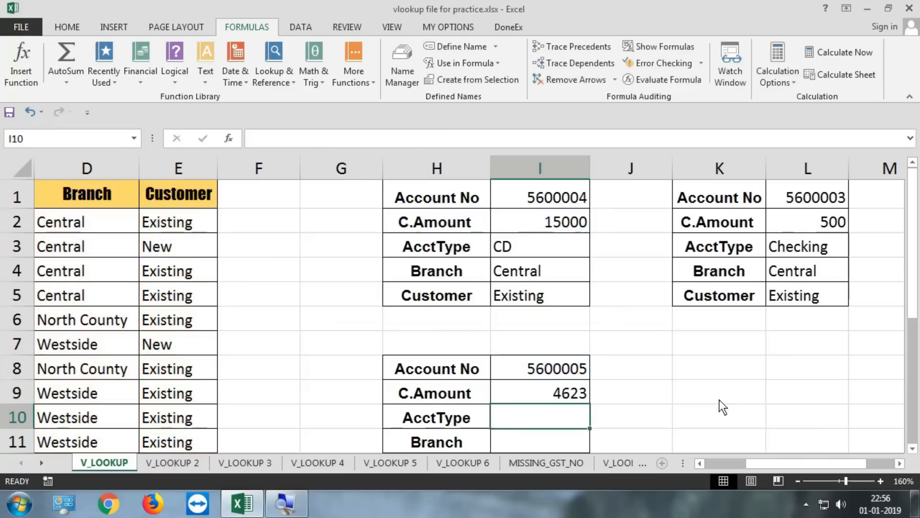
Copy the I9 VLOOKUP formula down through I12 to fill AcctType, Branch and Customer
{"action": "left_click", "coordinate": [570, 400]}
{"action": "scroll", "coordinate": [581, 379], "scroll_direction": "down", "scroll_amount": 1}
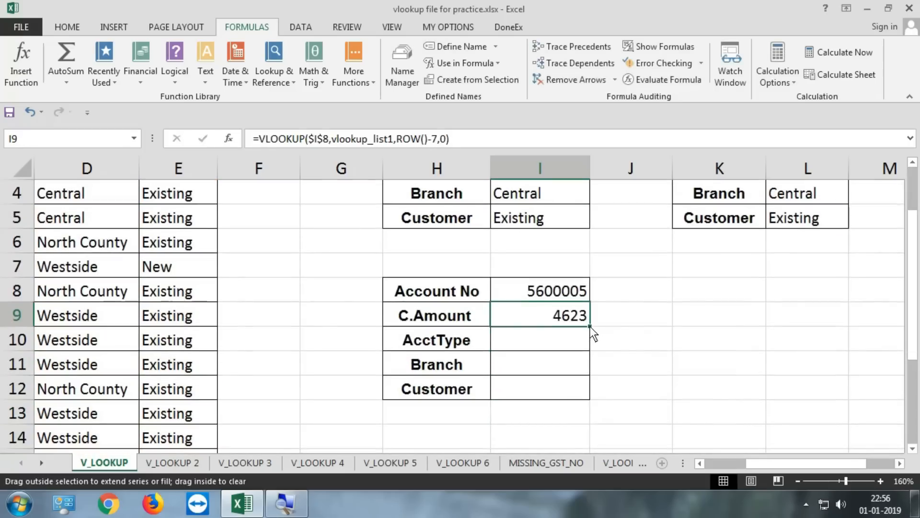
{"action": "left_click_drag", "start_coordinate": [591, 327], "coordinate": [584, 394]}
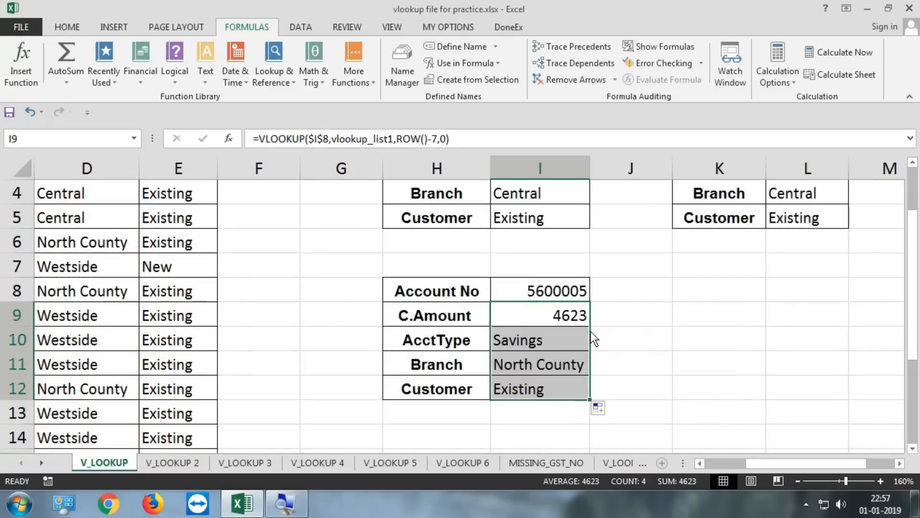
Choose a different account number in I8 to test the lookup form's formulas
{"action": "left_click", "coordinate": [575, 314]}
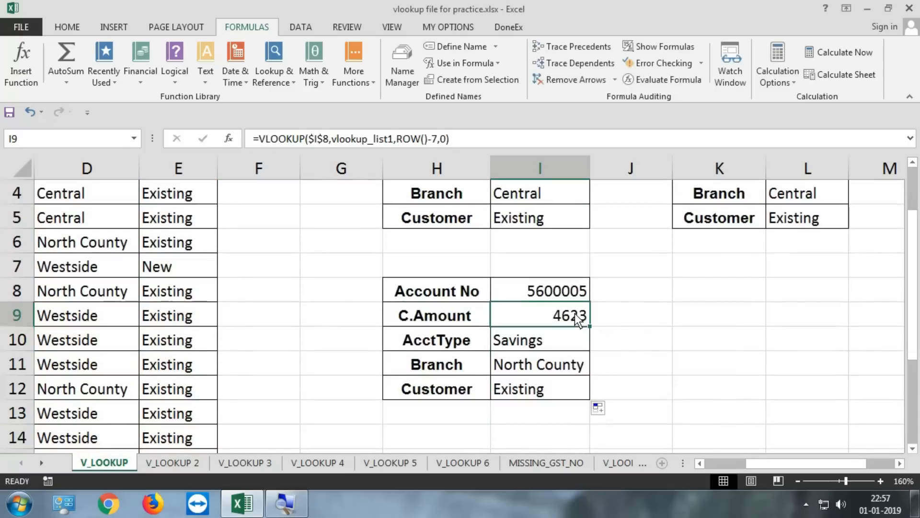
{"action": "left_click", "coordinate": [576, 289]}
{"action": "left_click", "coordinate": [598, 293]}
{"action": "left_click", "coordinate": [523, 357]}
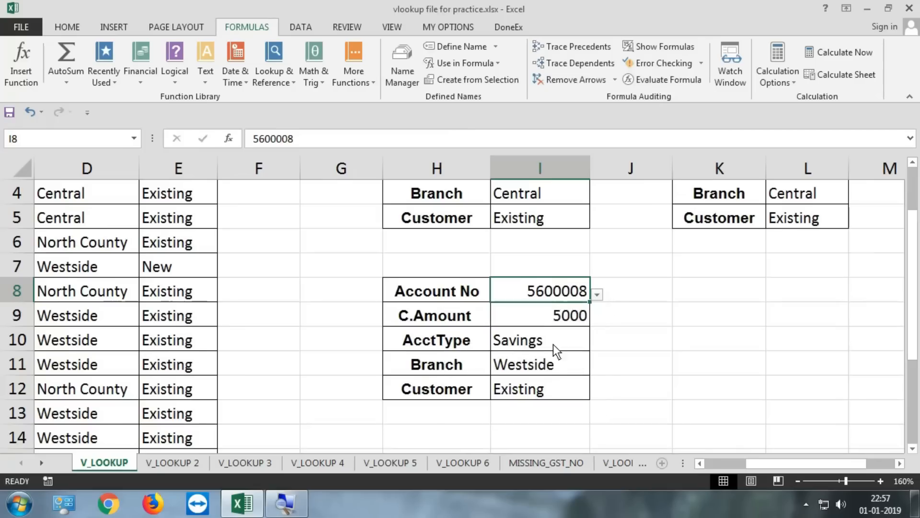
Examine the ROW()-7 column index argument in the VLOOKUP formulas of I9, I10 and I11
{"action": "left_click", "coordinate": [566, 319]}
{"action": "double_click", "coordinate": [566, 318]}
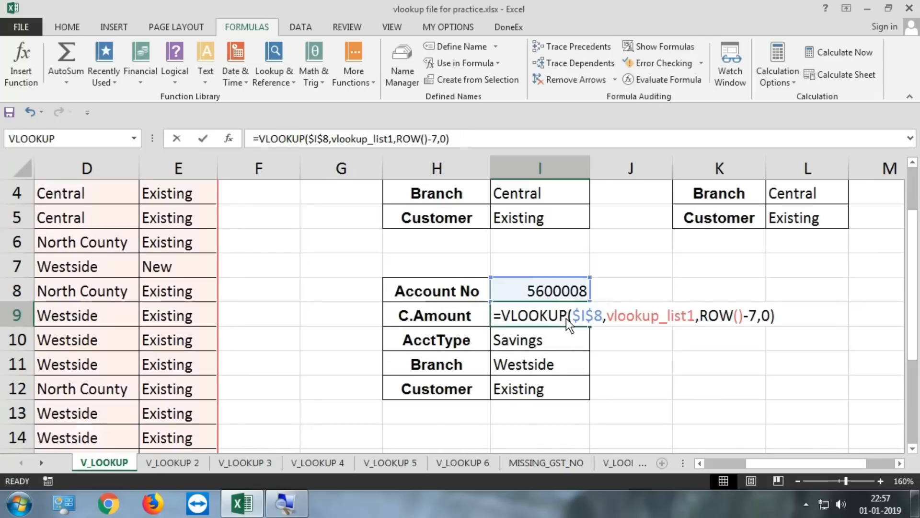
{"action": "left_click_drag", "start_coordinate": [702, 318], "coordinate": [732, 314]}
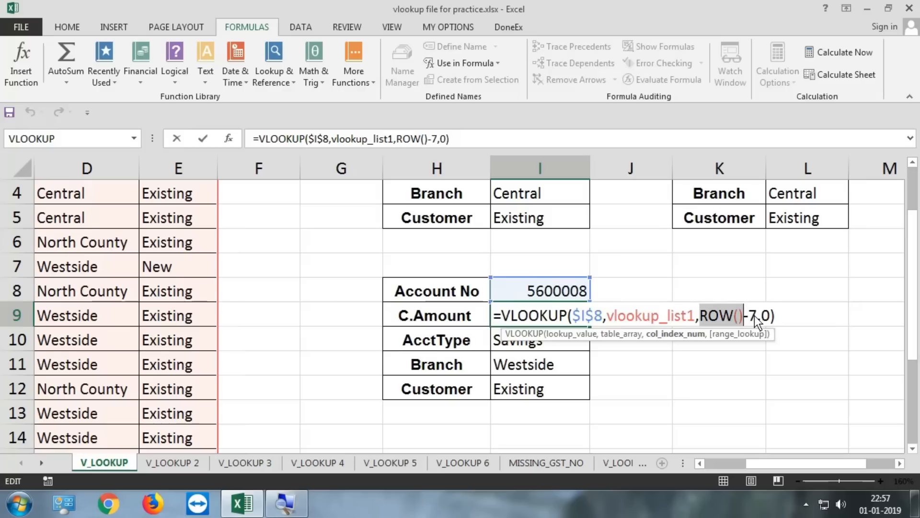
{"action": "key", "text": "Return"}
{"action": "double_click", "coordinate": [554, 339]}
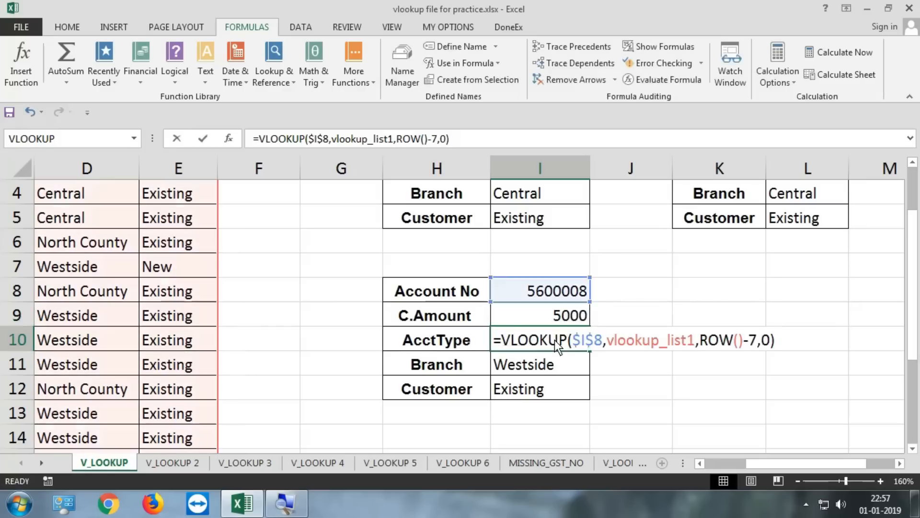
{"action": "left_click", "coordinate": [736, 338]}
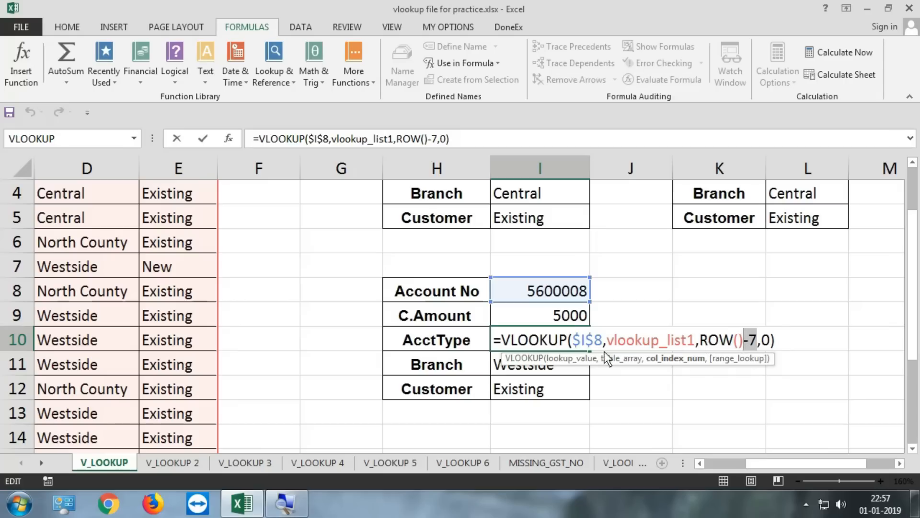
{"action": "key", "text": "Return"}
{"action": "double_click", "coordinate": [573, 371]}
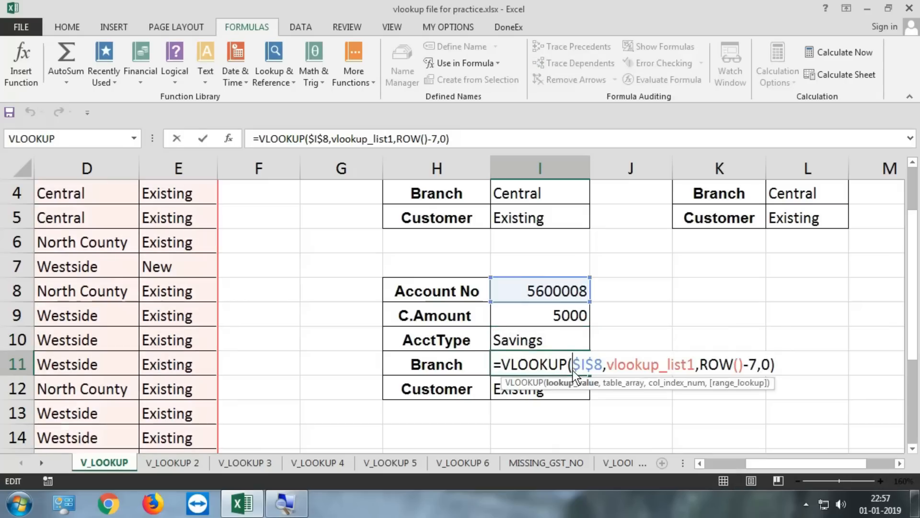
{"action": "left_click", "coordinate": [734, 363]}
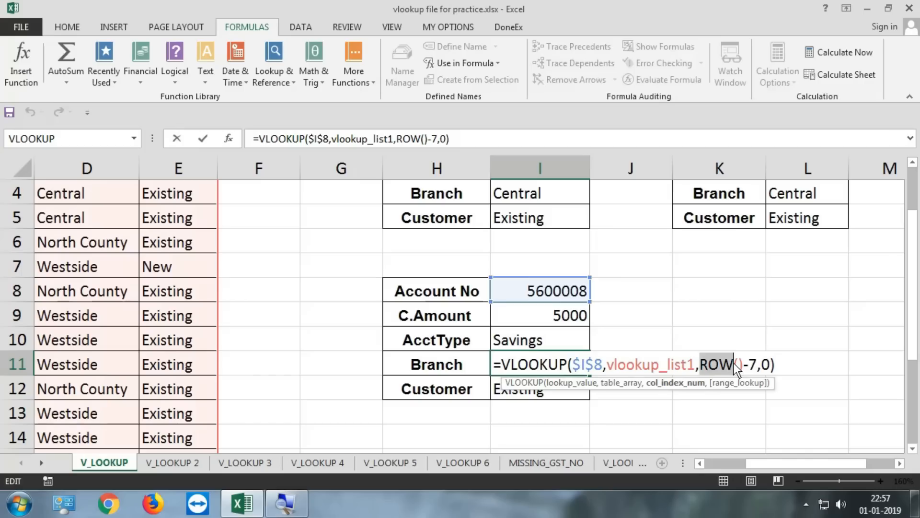
{"action": "key", "text": "ctrl+Return"}
{"action": "scroll", "coordinate": [455, 341], "scroll_direction": "up", "scroll_amount": 1}
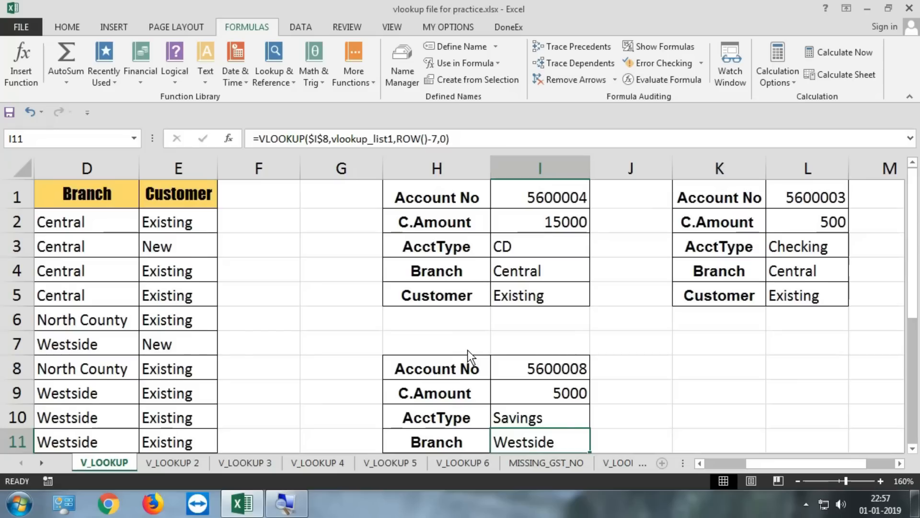
Compare the three lookup forms and inspect the VLOOKUP formulas in L2 and I9
{"action": "left_click_drag", "start_coordinate": [572, 194], "coordinate": [550, 293]}
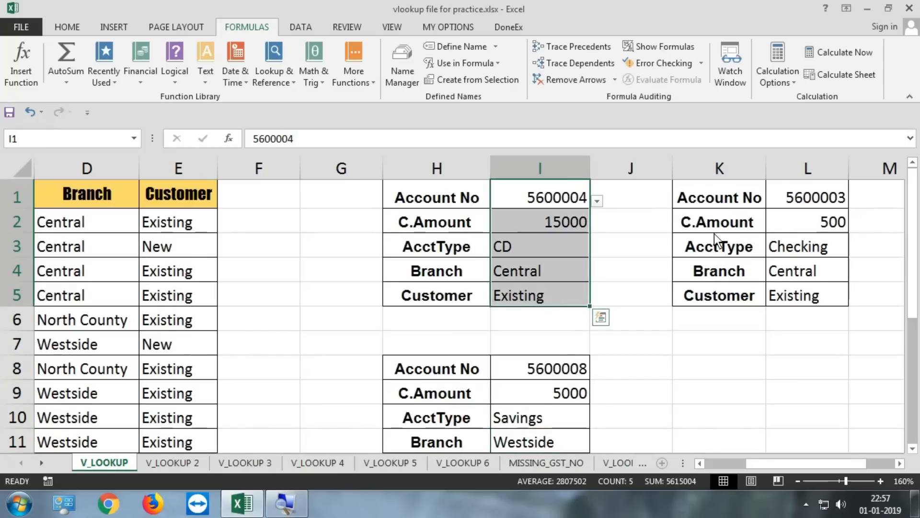
{"action": "left_click_drag", "start_coordinate": [796, 204], "coordinate": [805, 292]}
{"action": "left_click", "coordinate": [803, 228]}
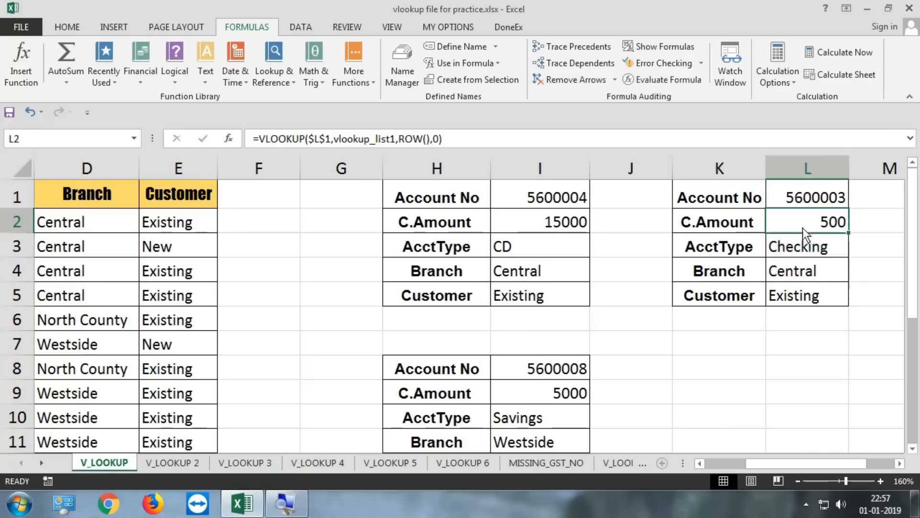
{"action": "double_click", "coordinate": [803, 228]}
{"action": "key", "text": "Escape"}
{"action": "left_click", "coordinate": [535, 392]}
{"action": "double_click", "coordinate": [534, 390]}
{"action": "key", "text": "Escape"}
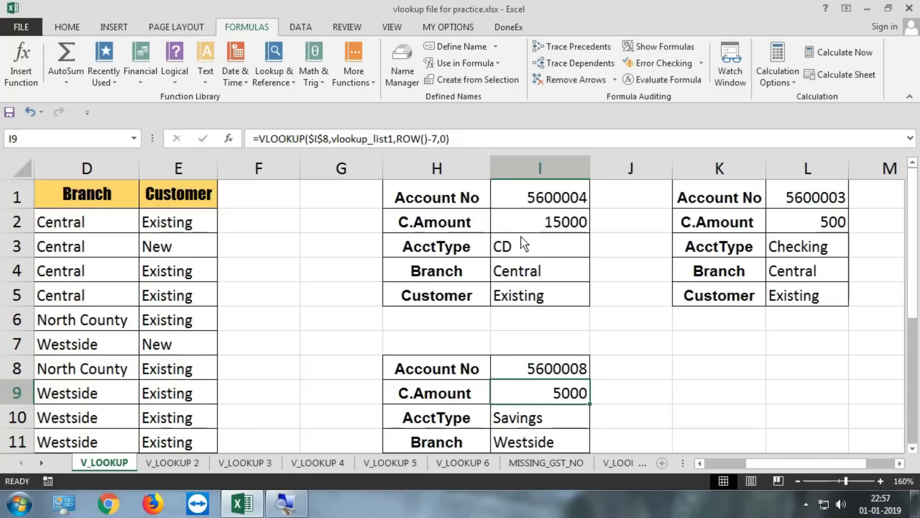
Examine the Account No column of the source table alongside the lookup results in I2:I5
{"action": "left_click_drag", "start_coordinate": [522, 237], "coordinate": [19, 245]}
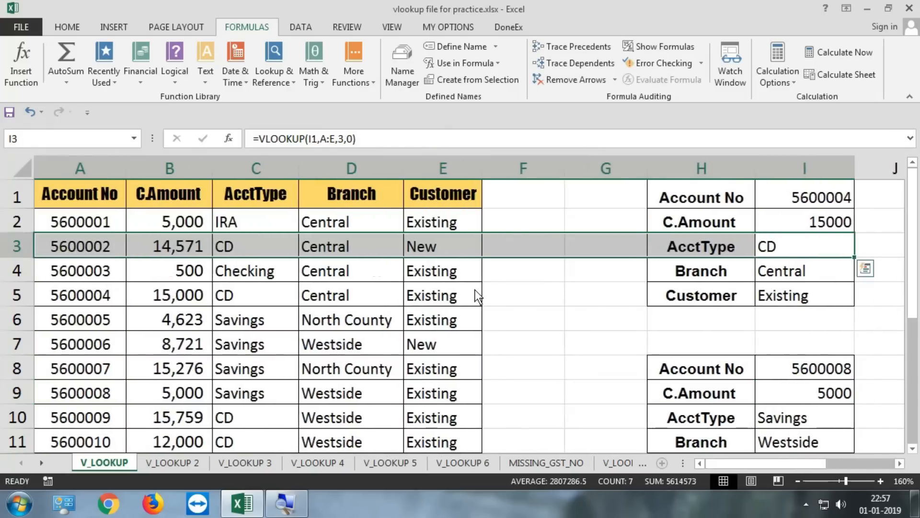
{"action": "left_click", "coordinate": [567, 326]}
{"action": "left_click", "coordinate": [565, 339]}
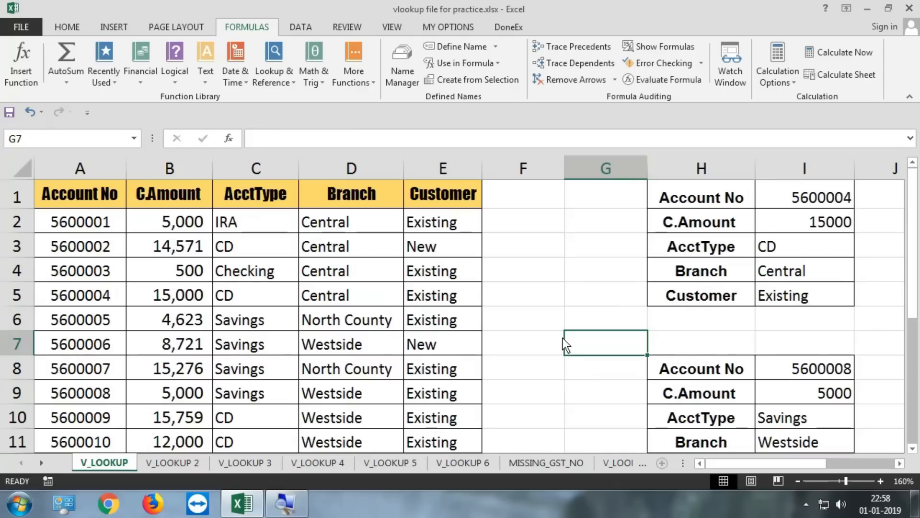
{"action": "left_click", "coordinate": [91, 170]}
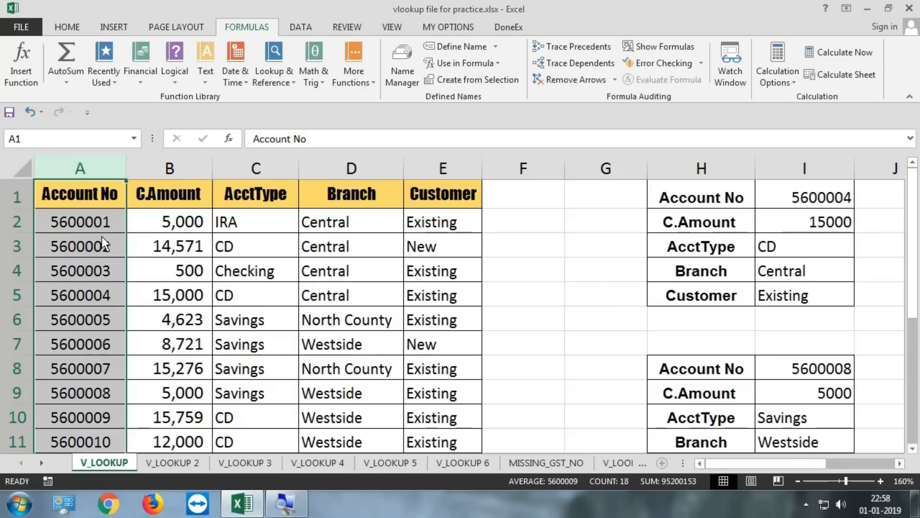
{"action": "left_click_drag", "start_coordinate": [101, 222], "coordinate": [99, 344]}
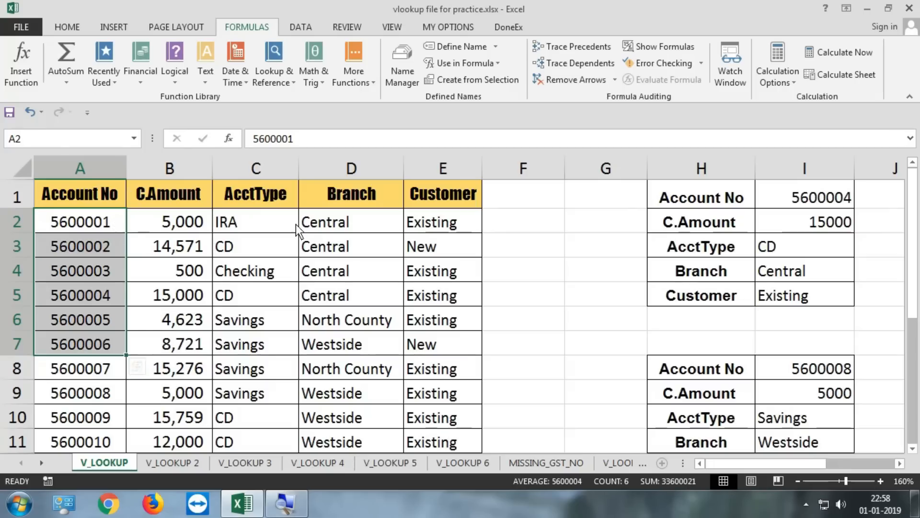
{"action": "left_click_drag", "start_coordinate": [805, 225], "coordinate": [795, 295]}
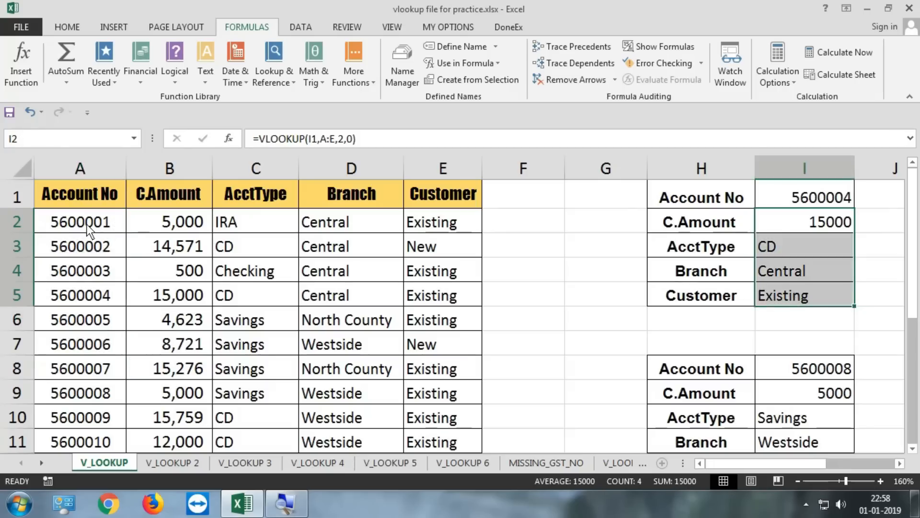
Trace the account record in row 5 across its C.Amount, AcctType, Branch and Customer cells
{"action": "left_click", "coordinate": [108, 173]}
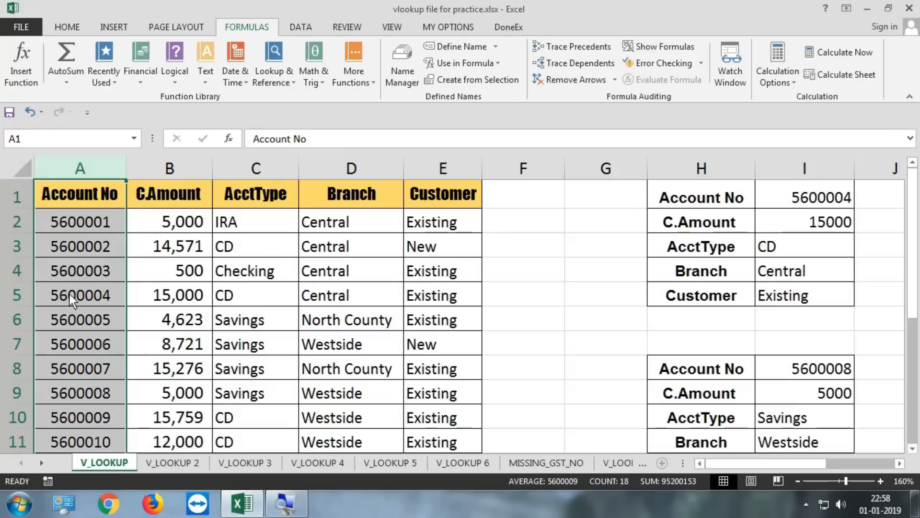
{"action": "left_click_drag", "start_coordinate": [70, 294], "coordinate": [432, 296]}
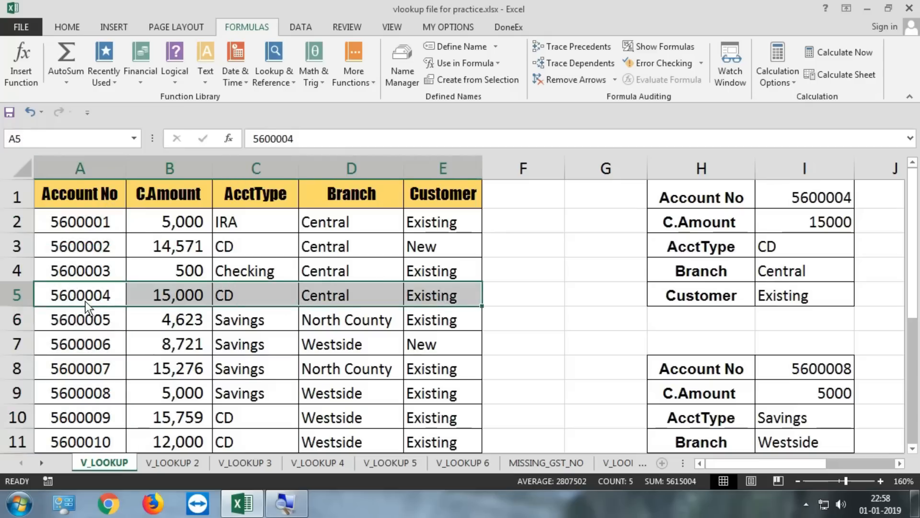
{"action": "left_click_drag", "start_coordinate": [86, 301], "coordinate": [421, 294]}
{"action": "left_click", "coordinate": [177, 294]}
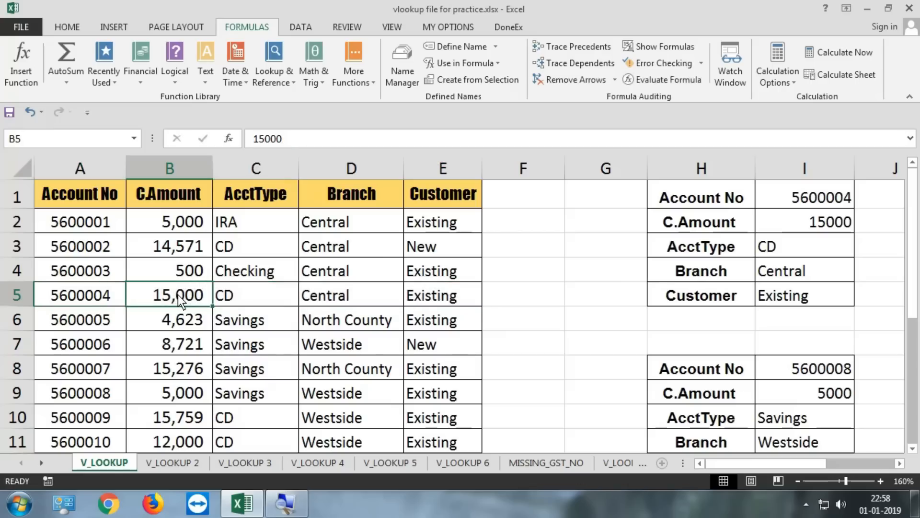
{"action": "left_click", "coordinate": [246, 299]}
{"action": "left_click", "coordinate": [336, 299]}
{"action": "left_click", "coordinate": [419, 300]}
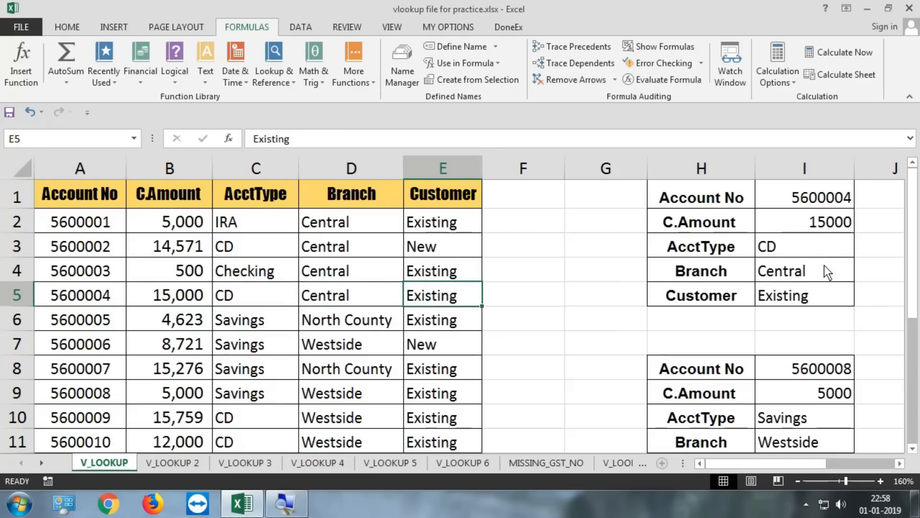
Inspect the VLOOKUP formulas in I2, I3 and I4 against the Branch column and the row 5 record
{"action": "double_click", "coordinate": [817, 229]}
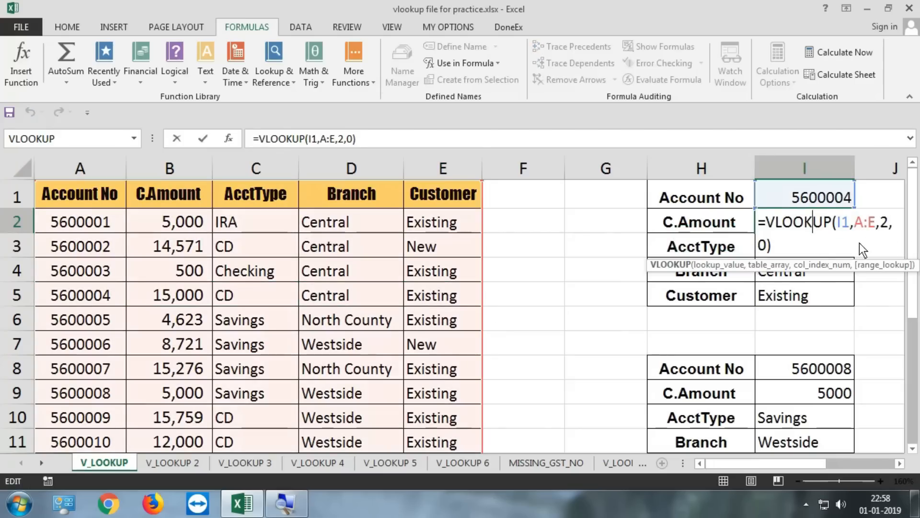
{"action": "key", "text": "Return"}
{"action": "double_click", "coordinate": [788, 249]}
{"action": "key", "text": "Return"}
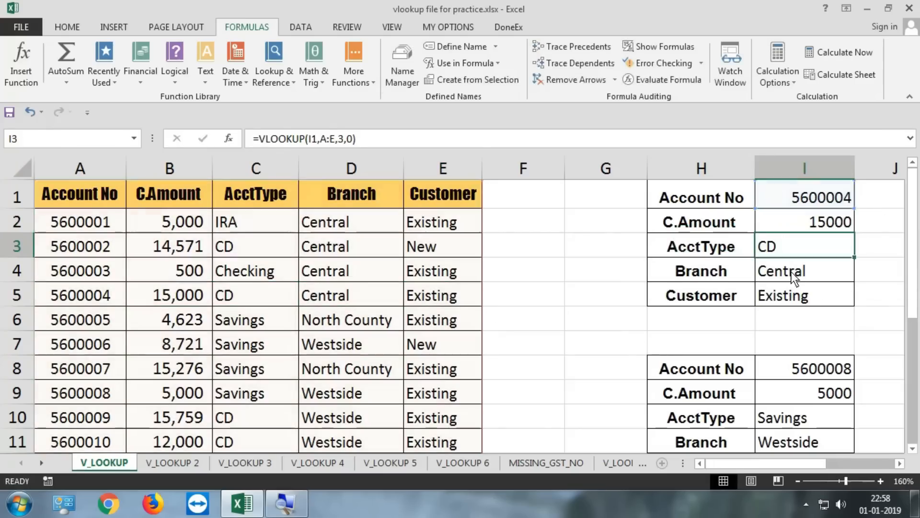
{"action": "double_click", "coordinate": [791, 270]}
{"action": "key", "text": "Escape"}
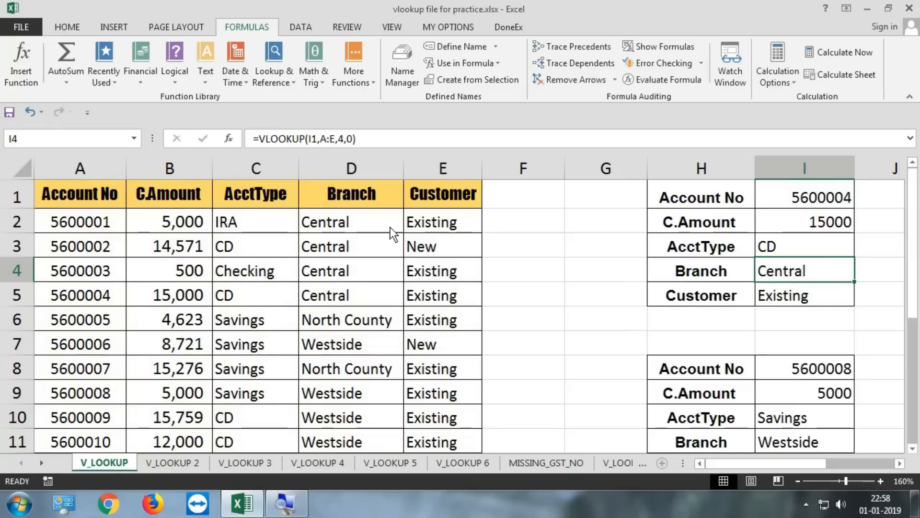
{"action": "left_click_drag", "start_coordinate": [369, 230], "coordinate": [239, 335]}
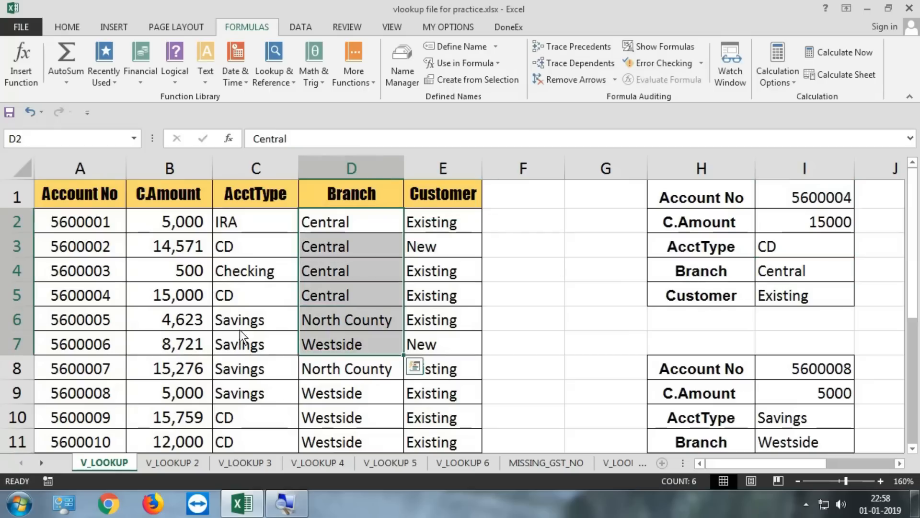
{"action": "left_click", "coordinate": [14, 293]}
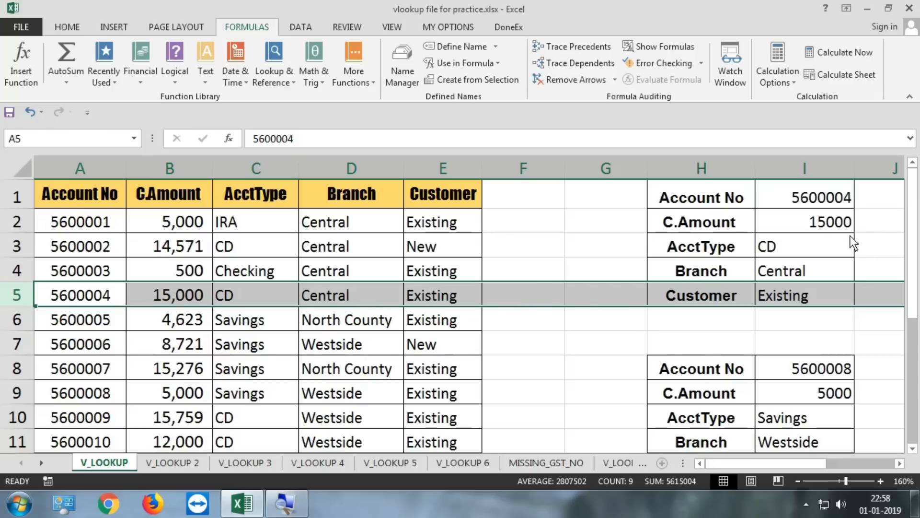
{"action": "left_click_drag", "start_coordinate": [815, 218], "coordinate": [800, 307]}
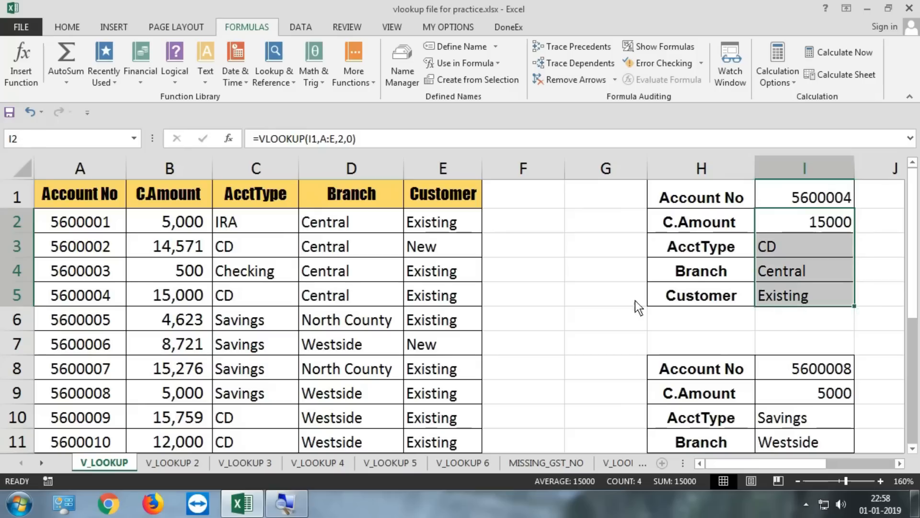
Read the VLOOKUP function's description by starting a formula in F6, and discard the entry
{"action": "left_click", "coordinate": [540, 318]}
{"action": "type", "text": "=vl"}
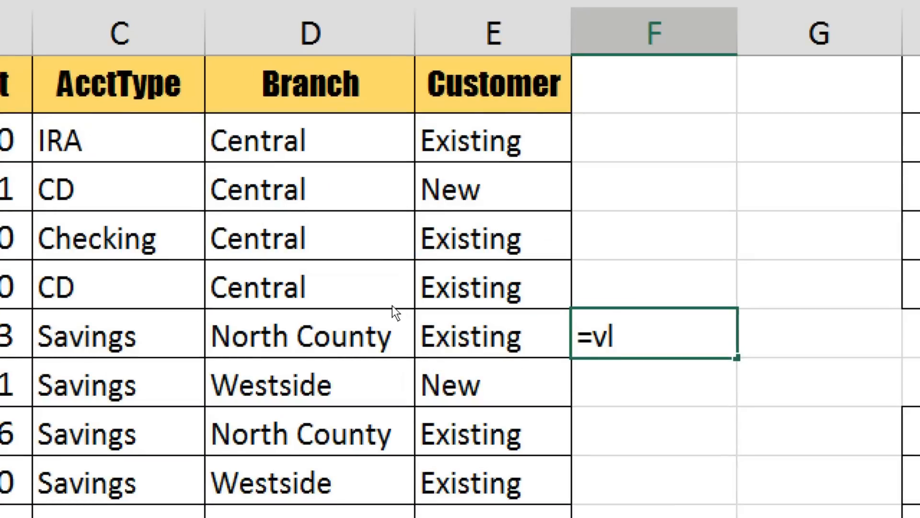
{"action": "type", "text": "l"}
{"action": "key", "text": "BackSpace"}
{"action": "type", "text": "o"}
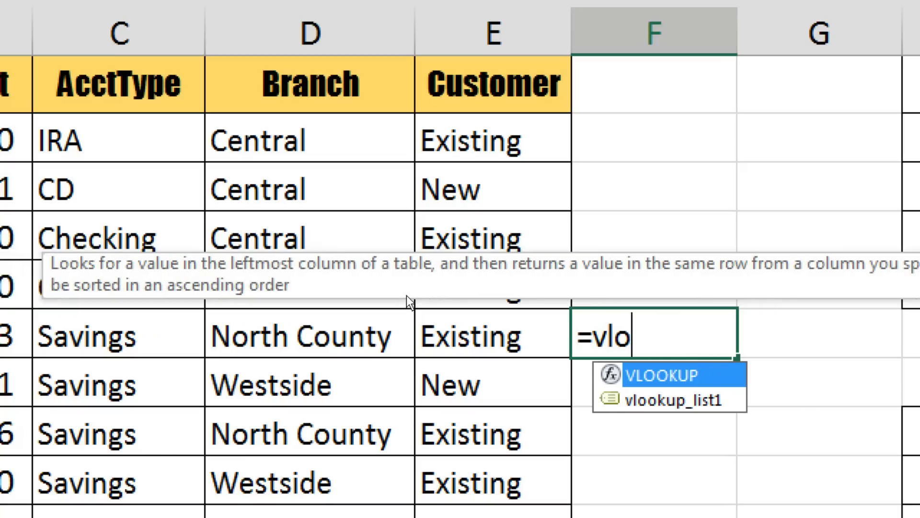
{"action": "key", "text": "Escape"}
{"action": "key", "text": "Escape"}
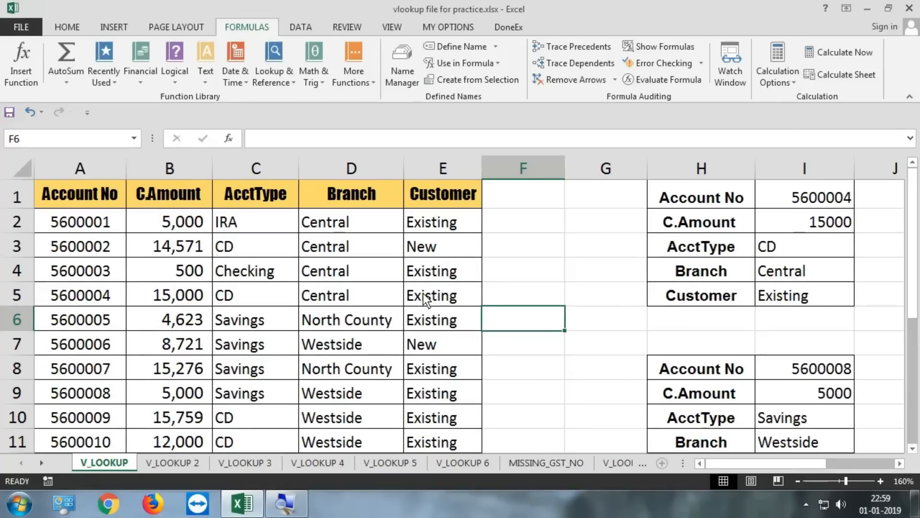
Review the leftmost Account No column, the lookup value in I1 and the results in I2:I5
{"action": "left_click", "coordinate": [104, 169]}
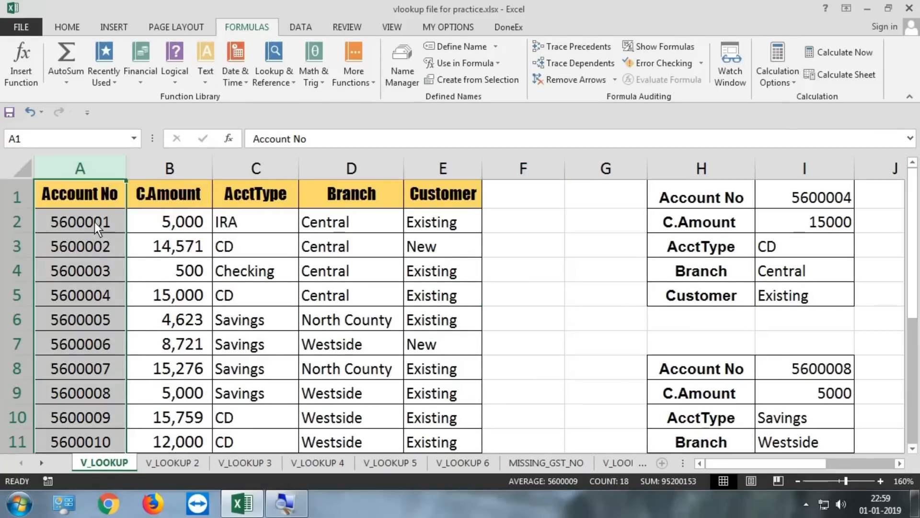
{"action": "left_click_drag", "start_coordinate": [98, 224], "coordinate": [91, 316]}
{"action": "left_click", "coordinate": [777, 207]}
{"action": "left_click_drag", "start_coordinate": [796, 229], "coordinate": [785, 292]}
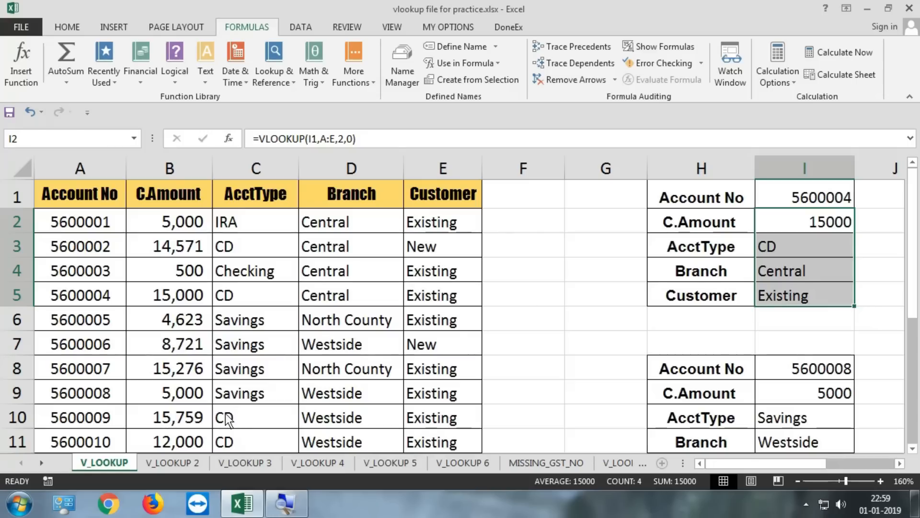
Open the V_LOOKUP 2 sheet and select the first student's GRADE cell, D2
{"action": "left_click", "coordinate": [184, 462]}
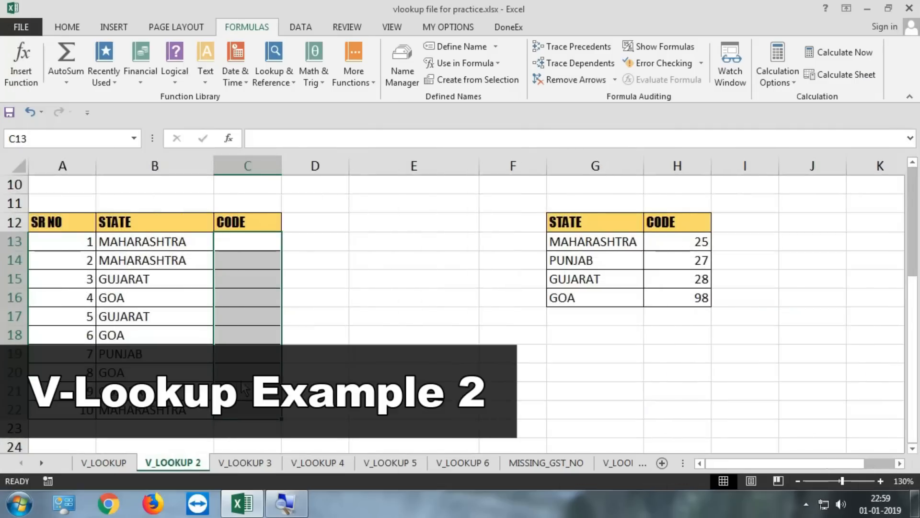
{"action": "scroll", "coordinate": [254, 372], "scroll_direction": "up", "scroll_amount": 4}
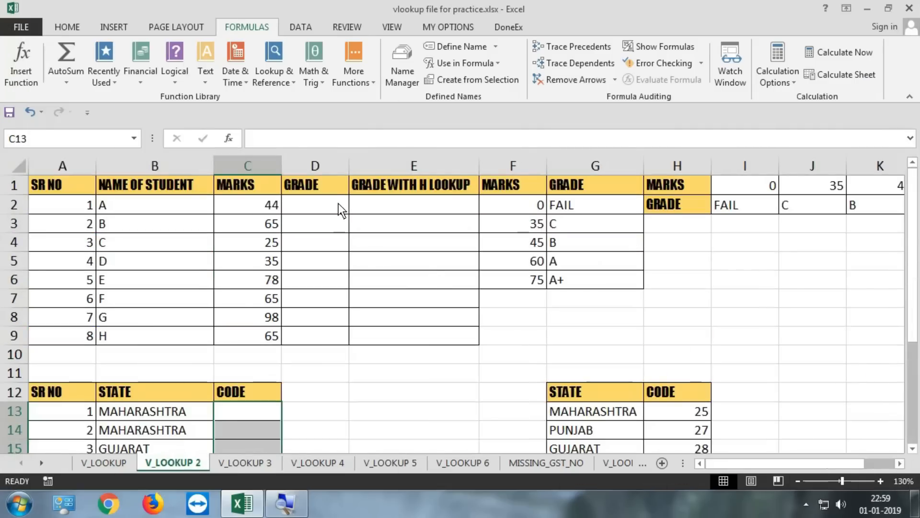
{"action": "left_click", "coordinate": [329, 208]}
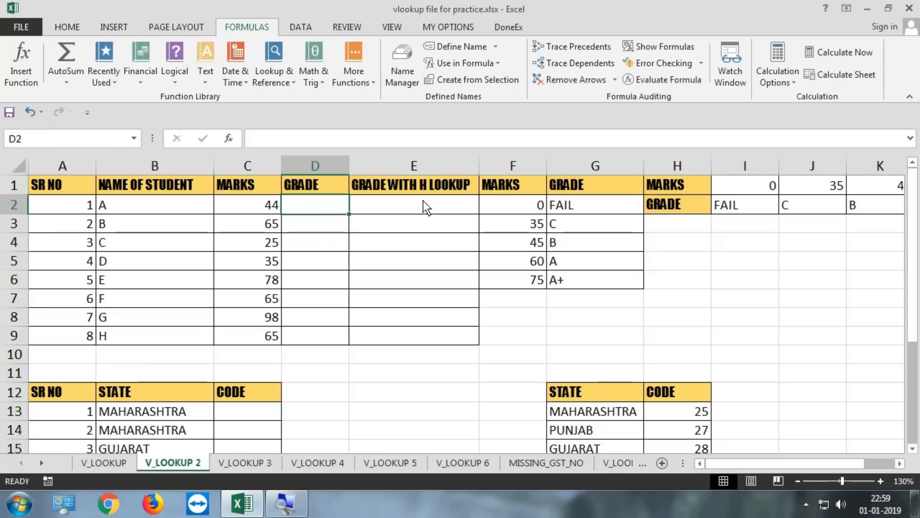
{"action": "scroll", "coordinate": [283, 239], "scroll_direction": "up", "scroll_amount": 1}
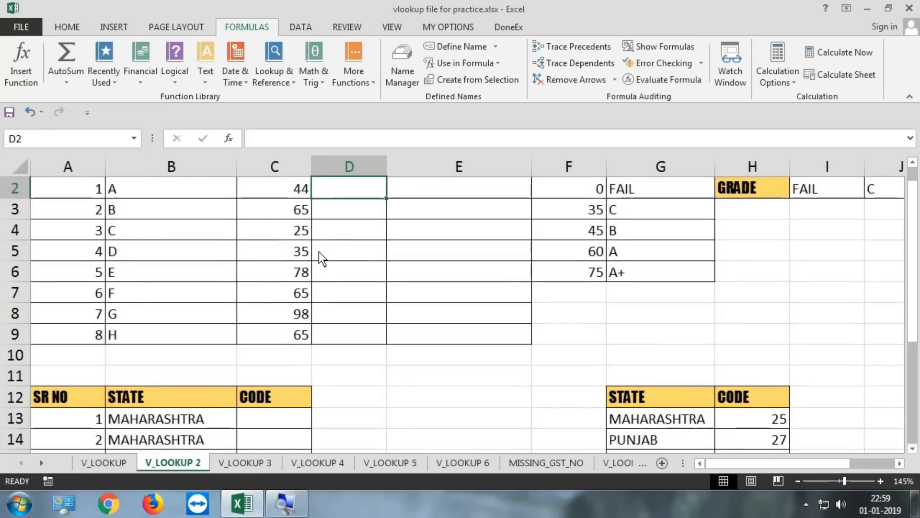
{"action": "scroll", "coordinate": [319, 251], "scroll_direction": "up", "scroll_amount": 1}
{"action": "left_click_drag", "start_coordinate": [319, 252], "coordinate": [20, 238]}
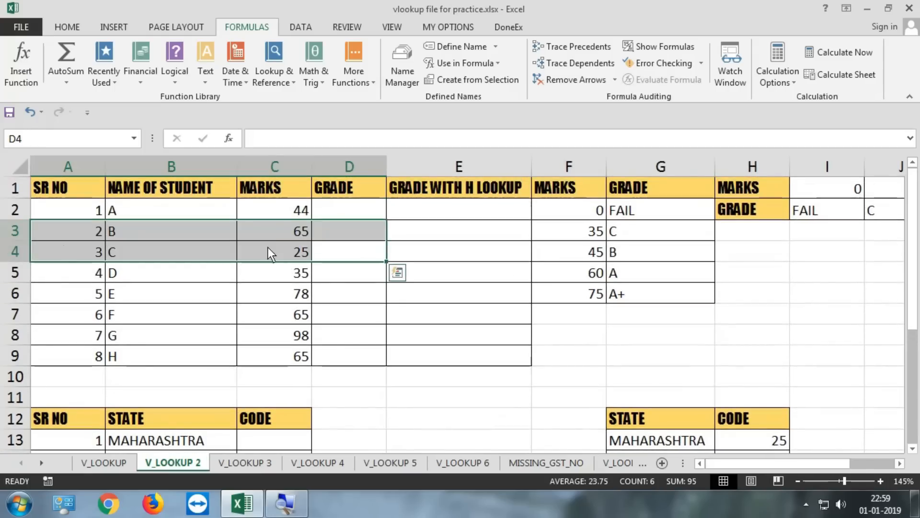
{"action": "left_click", "coordinate": [351, 209]}
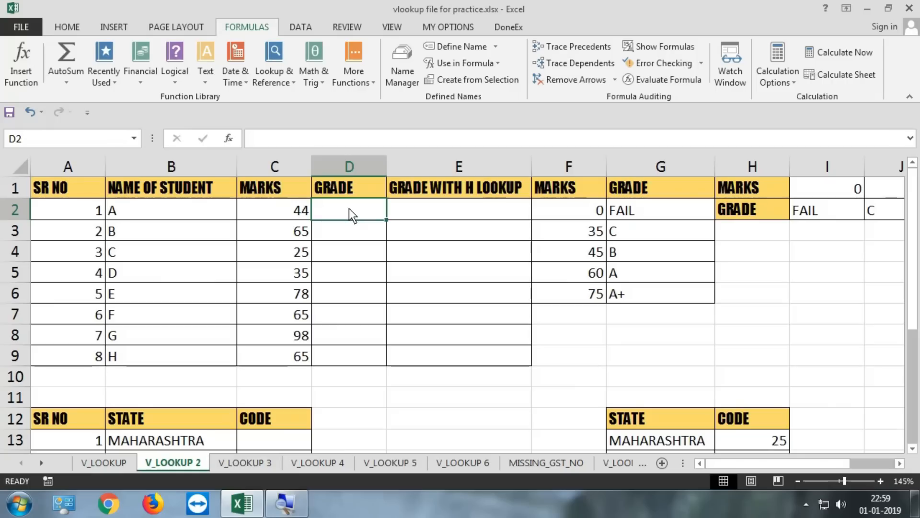
Examine the student marks in A1:C9, the GRADE cells D2:D9 and the marks-to-grade table in F1:G6
{"action": "left_click_drag", "start_coordinate": [70, 194], "coordinate": [296, 360]}
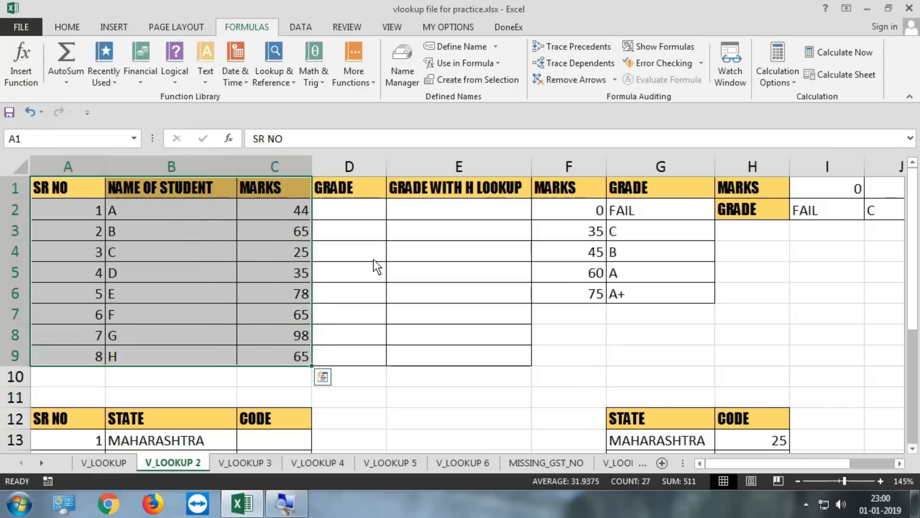
{"action": "left_click_drag", "start_coordinate": [371, 212], "coordinate": [364, 356]}
{"action": "left_click_drag", "start_coordinate": [305, 214], "coordinate": [301, 357]}
{"action": "left_click_drag", "start_coordinate": [374, 214], "coordinate": [361, 359]}
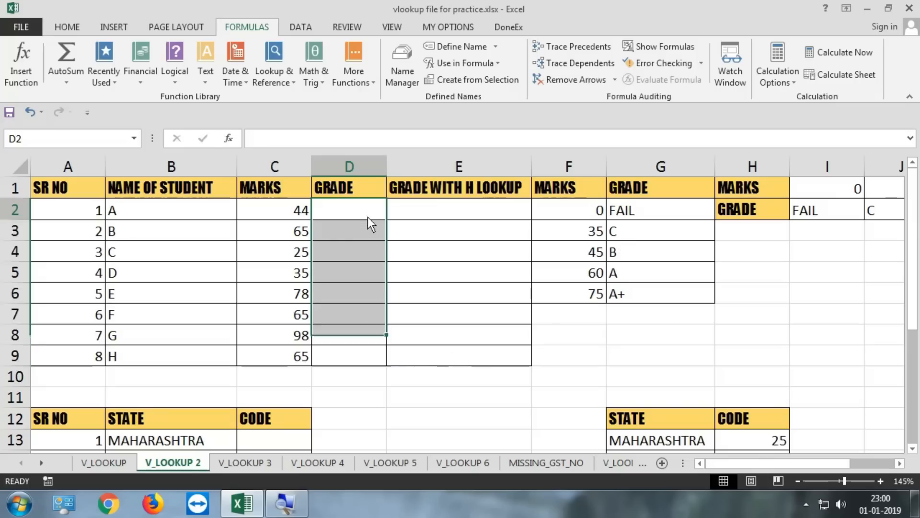
{"action": "left_click_drag", "start_coordinate": [367, 217], "coordinate": [363, 351]}
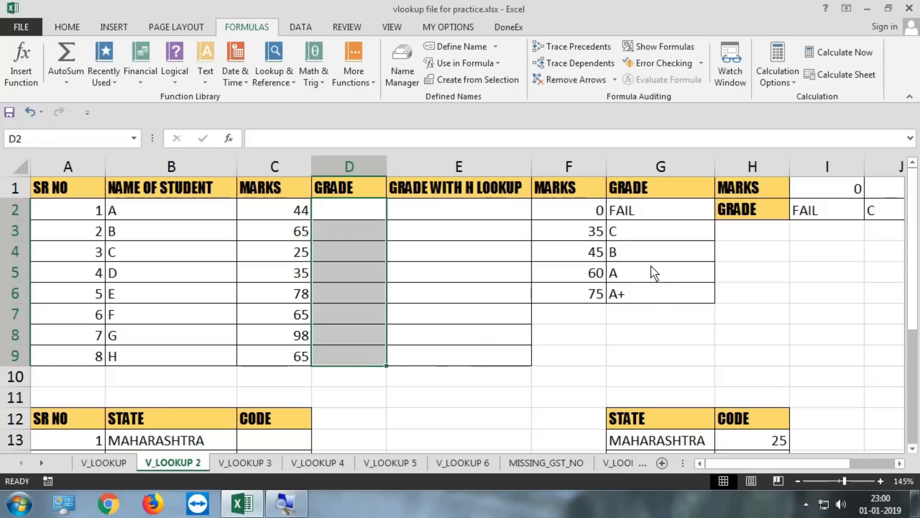
{"action": "left_click_drag", "start_coordinate": [588, 186], "coordinate": [648, 297]}
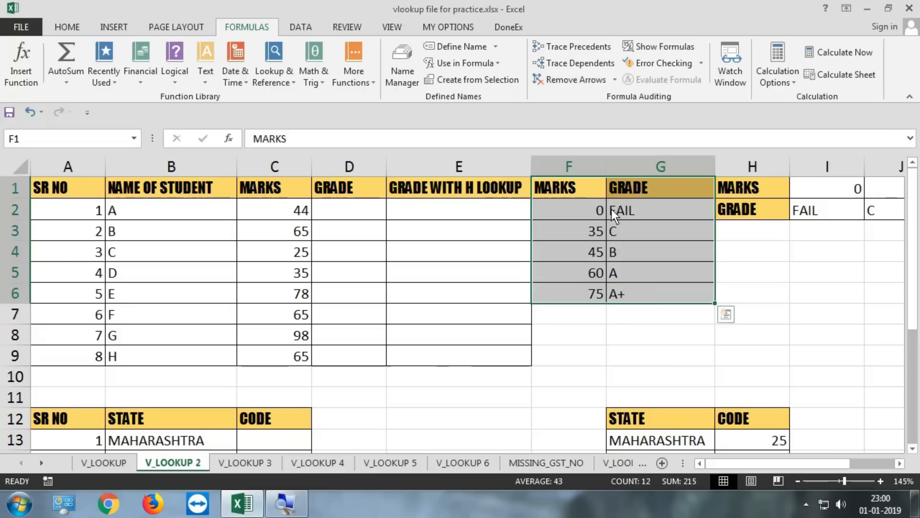
{"action": "left_click_drag", "start_coordinate": [595, 190], "coordinate": [663, 290]}
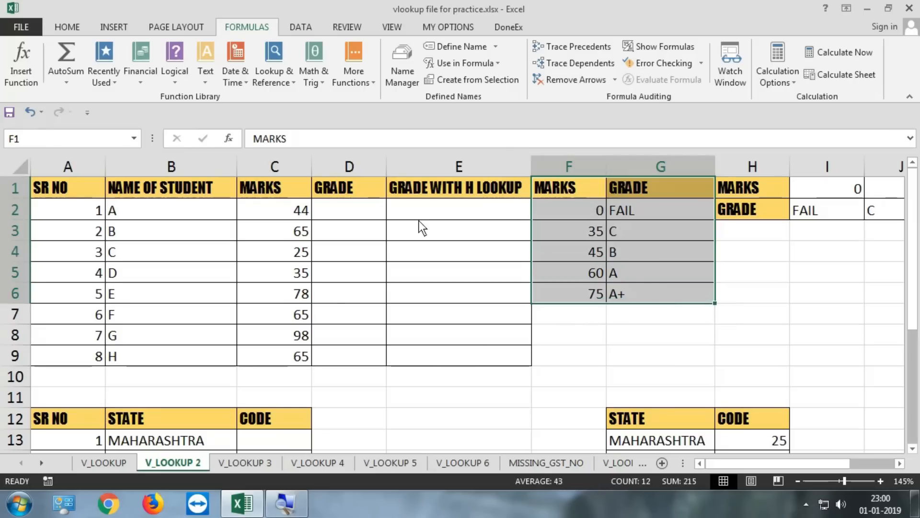
{"action": "left_click_drag", "start_coordinate": [121, 194], "coordinate": [286, 374]}
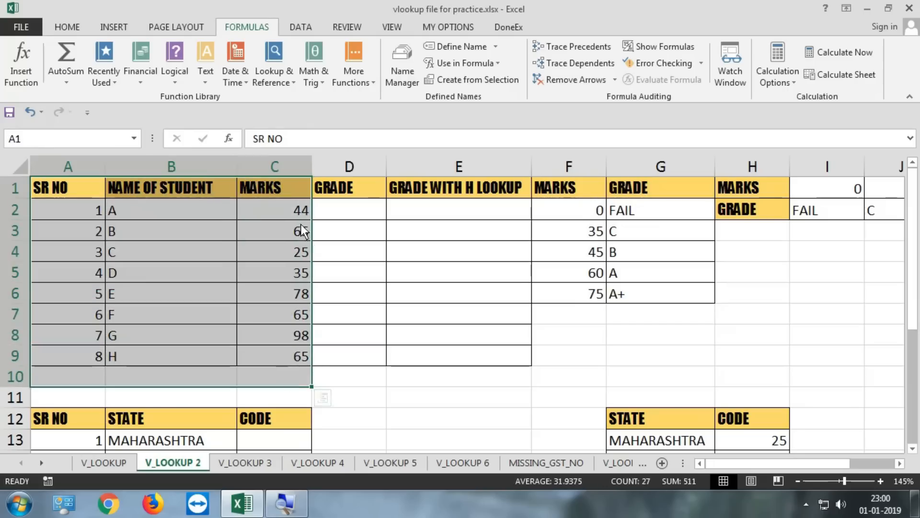
{"action": "left_click_drag", "start_coordinate": [297, 211], "coordinate": [307, 357]}
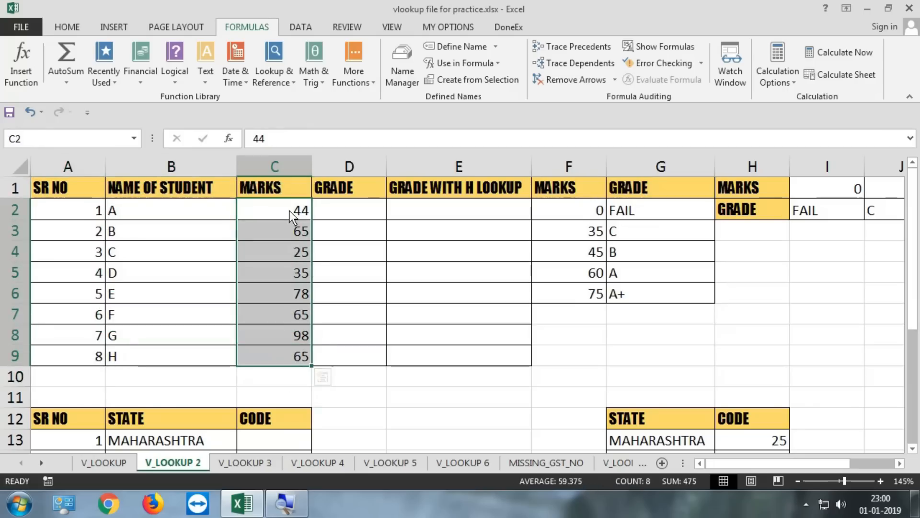
Examine the students' marks in column C and the mark thresholds in column F
{"action": "left_click", "coordinate": [294, 212]}
{"action": "left_click", "coordinate": [288, 232]}
{"action": "left_click", "coordinate": [294, 251]}
{"action": "left_click", "coordinate": [595, 211]}
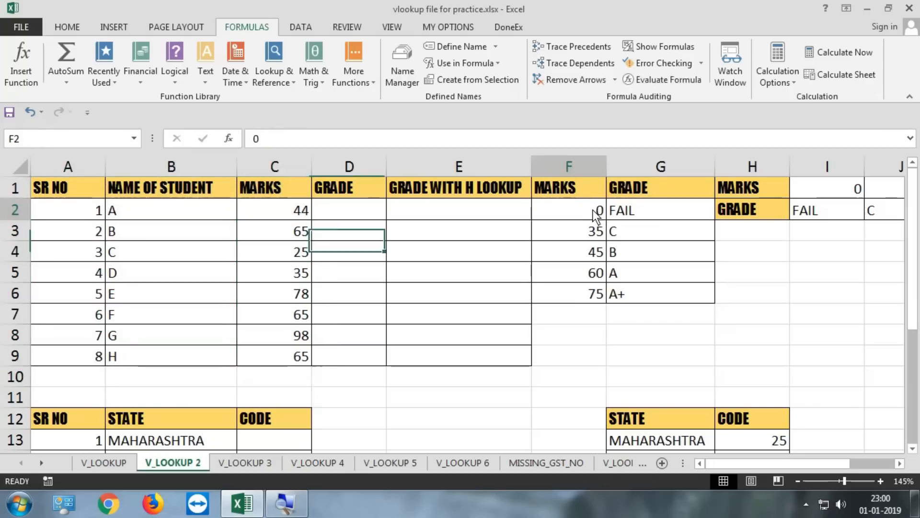
{"action": "left_click", "coordinate": [594, 232]}
{"action": "left_click", "coordinate": [599, 253]}
{"action": "left_click", "coordinate": [594, 293]}
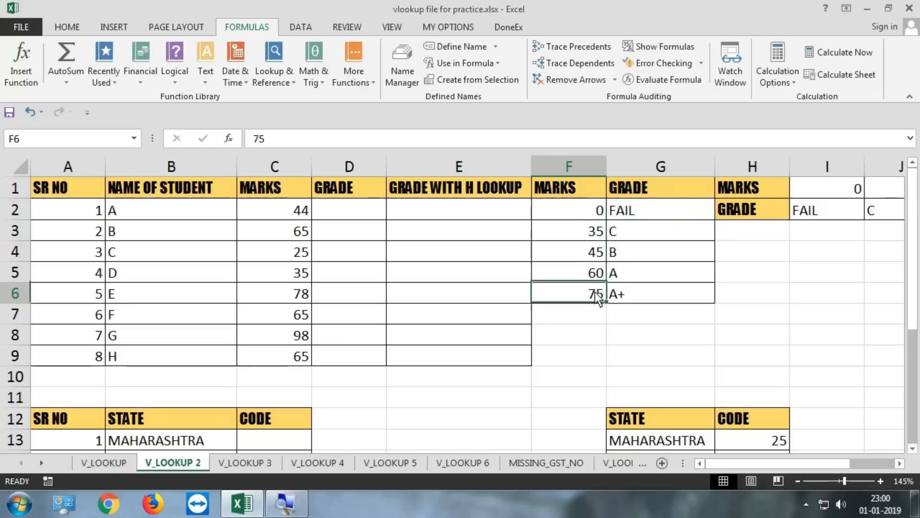
Name the marks and grade table F1:G6, headers included, vlookup_list2
{"action": "left_click", "coordinate": [586, 193]}
{"action": "left_click_drag", "start_coordinate": [586, 192], "coordinate": [642, 290]}
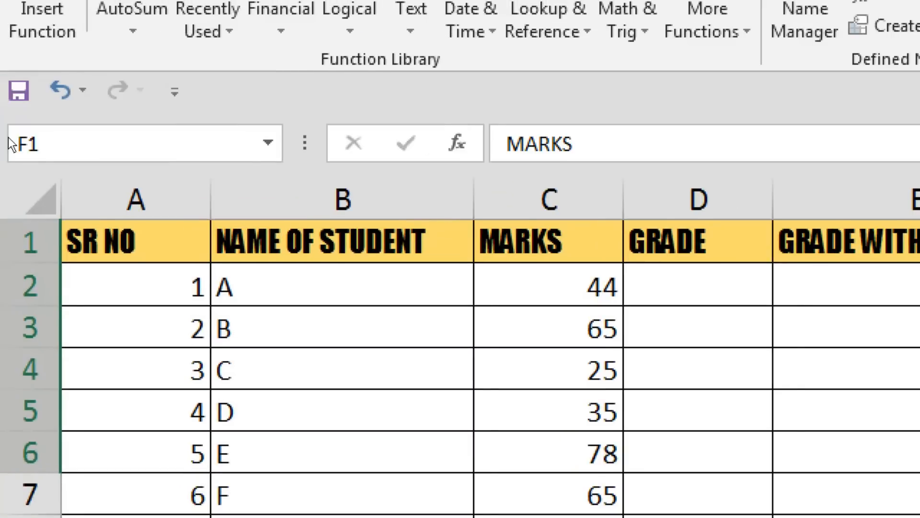
{"action": "left_click", "coordinate": [8, 137]}
{"action": "type", "text": "vlookup"}
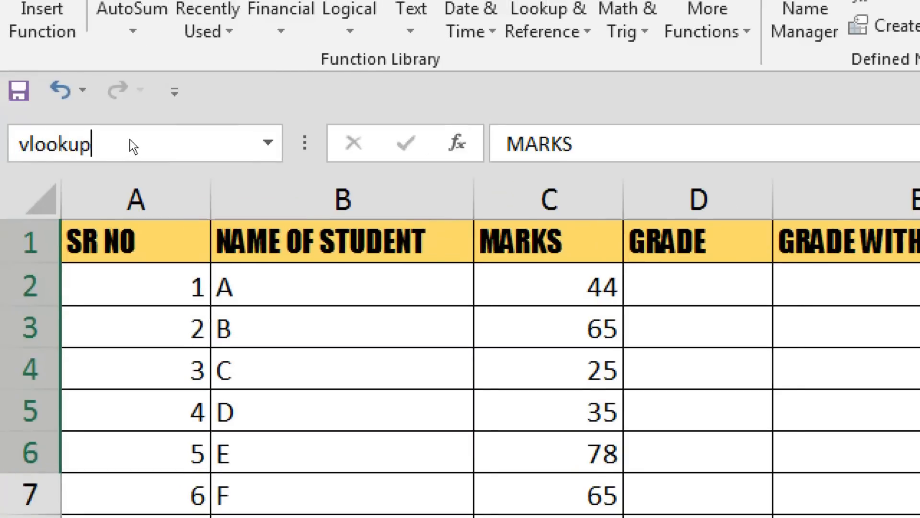
{"action": "type", "text": "_list2"}
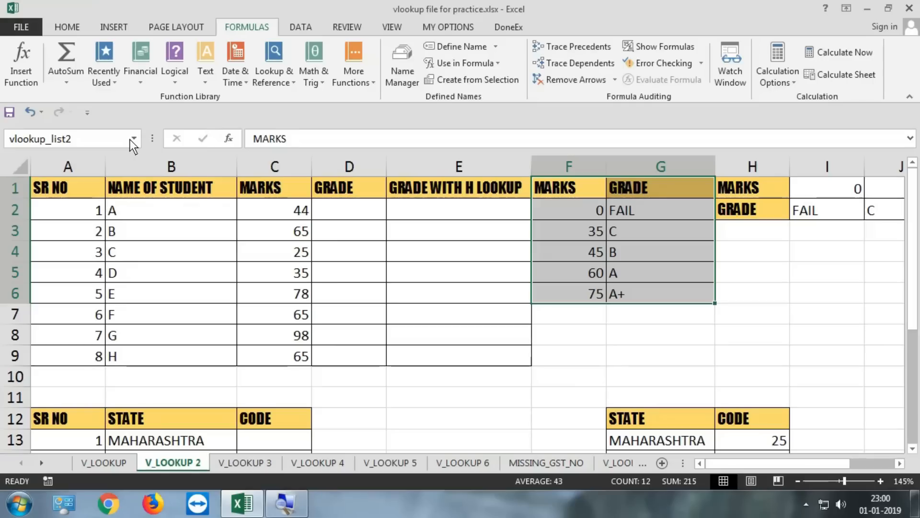
{"action": "key", "text": "Return"}
{"action": "left_click_drag", "start_coordinate": [582, 191], "coordinate": [657, 287]}
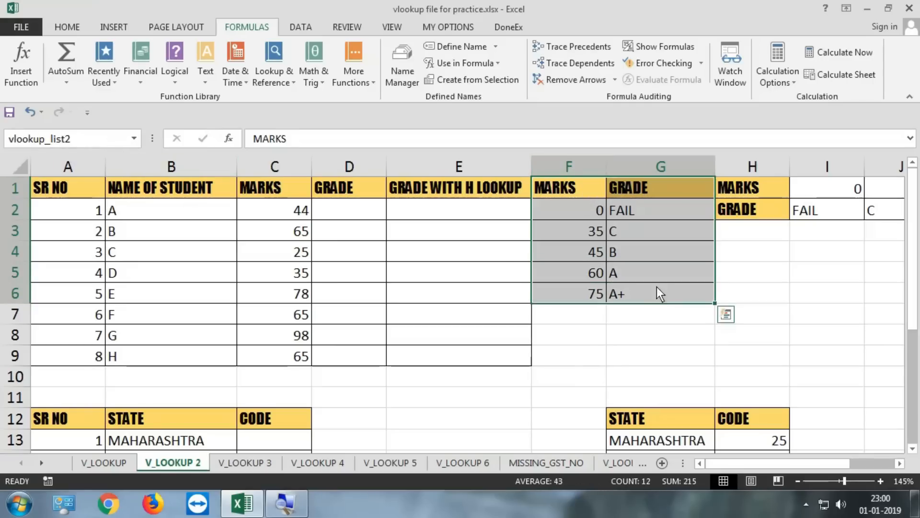
Start a VLOOKUP formula in cell D2 with student A's mark in C2 as the lookup value
{"action": "left_click", "coordinate": [352, 214]}
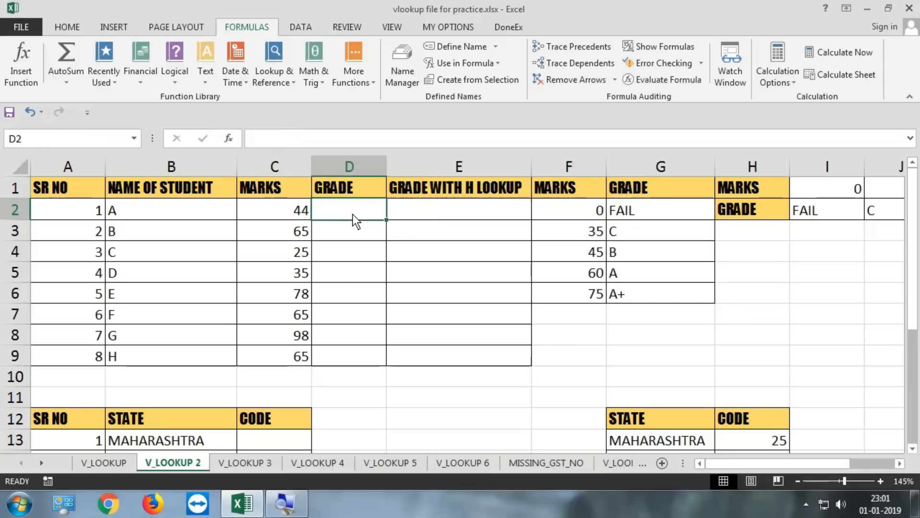
{"action": "type", "text": "=vlo"}
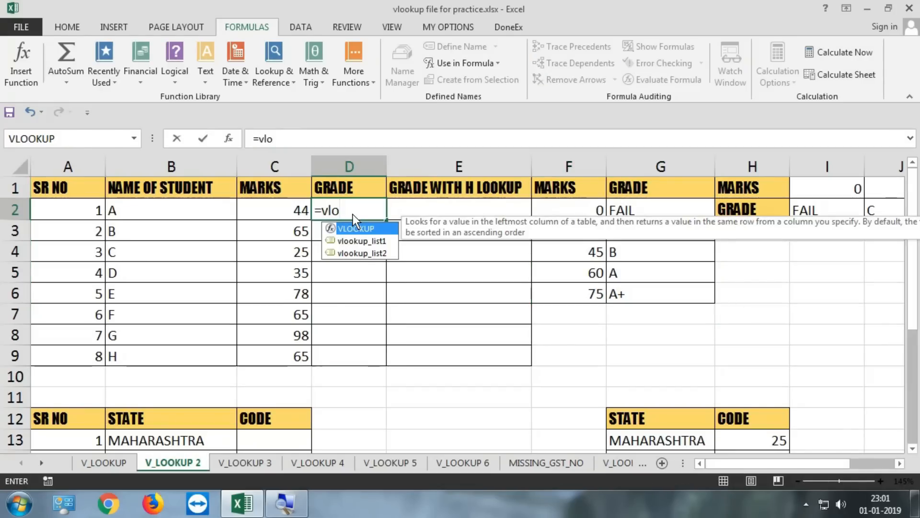
{"action": "key", "text": "Tab"}
{"action": "left_click", "coordinate": [289, 210]}
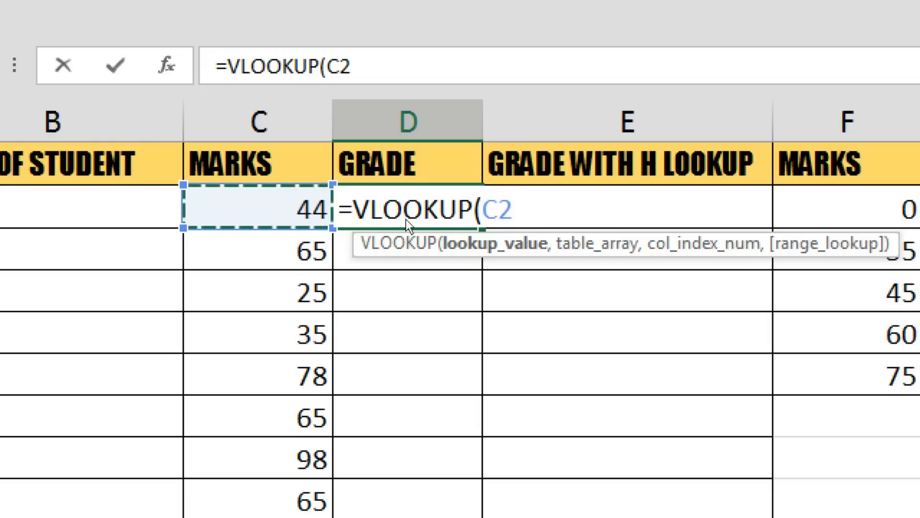
{"action": "type", "text": ","}
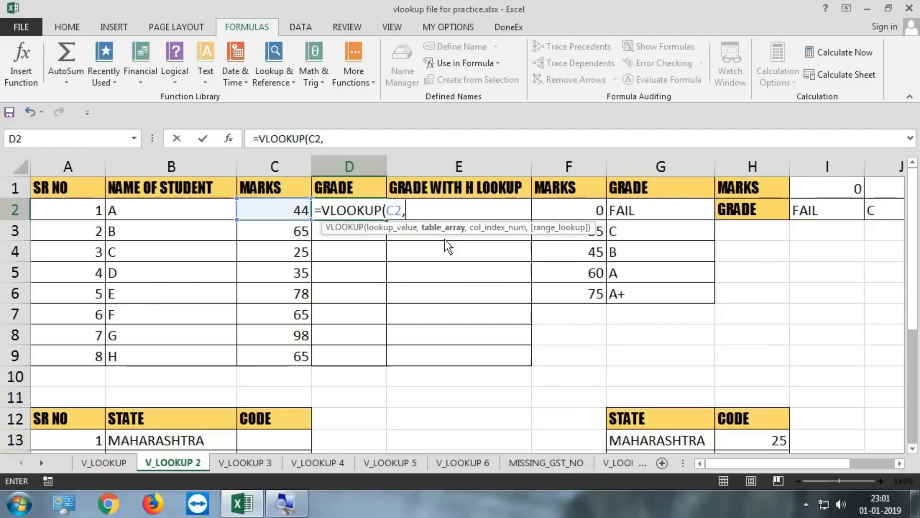
Use the named range vlookup_list2 as the table array of the D2 formula
{"action": "type", "text": "vl"}
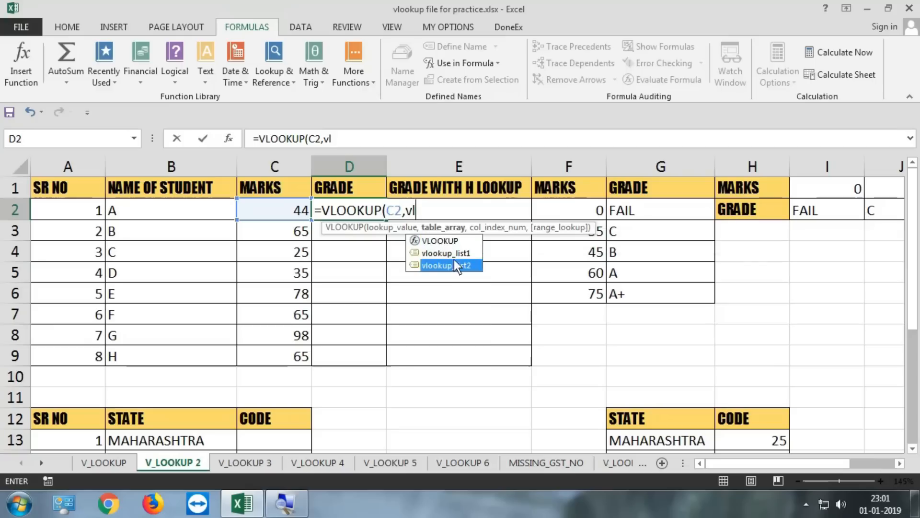
{"action": "key", "text": "ctrl+1"}
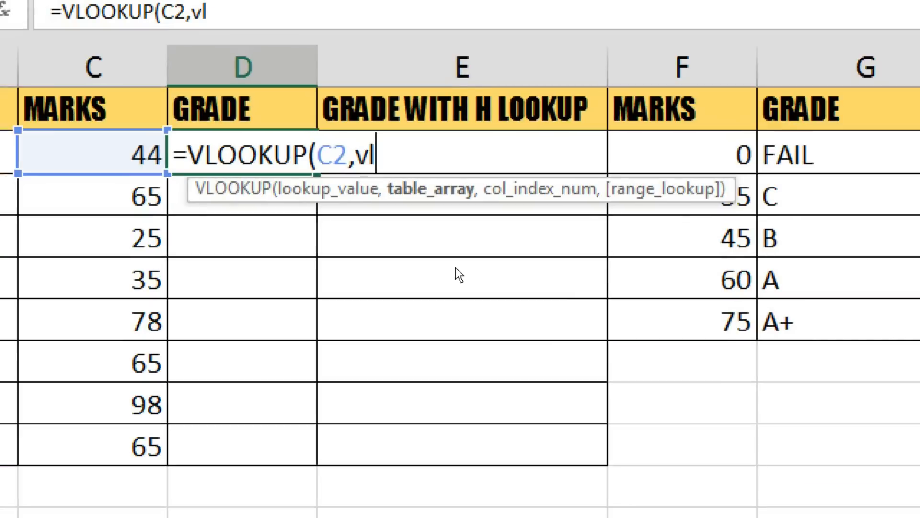
{"action": "type", "text": "o"}
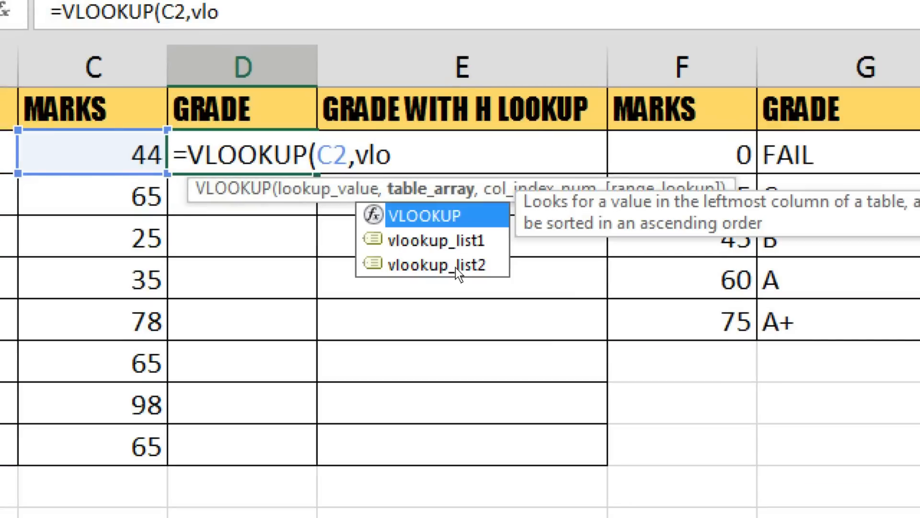
{"action": "key", "text": "Down"}
{"action": "key", "text": "Down"}
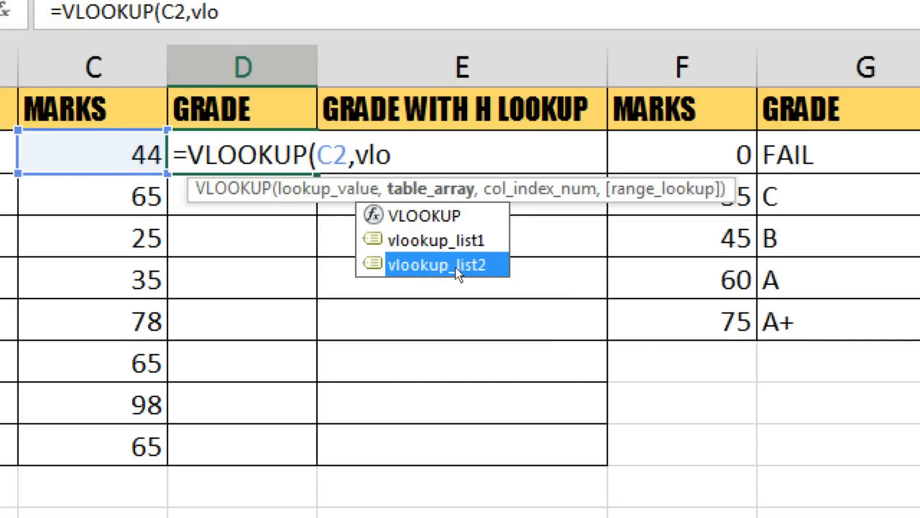
{"action": "key", "text": "Tab"}
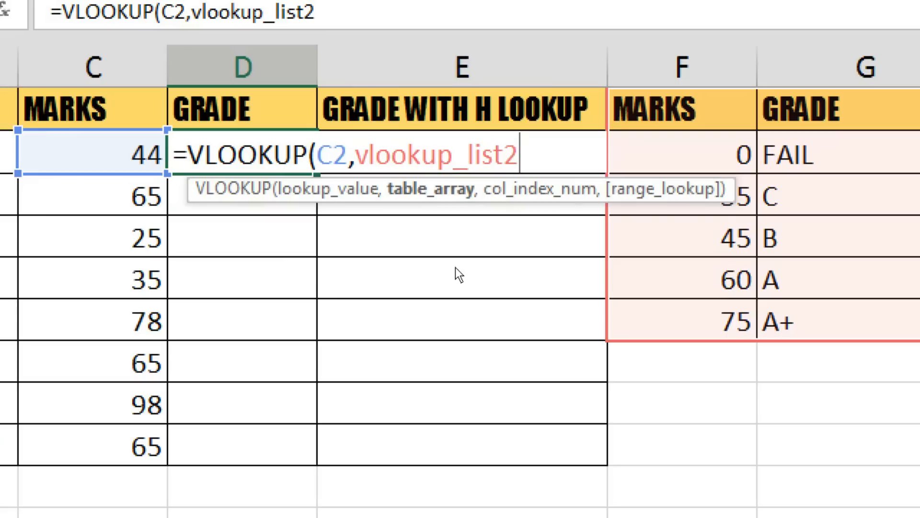
{"action": "type", "text": ","}
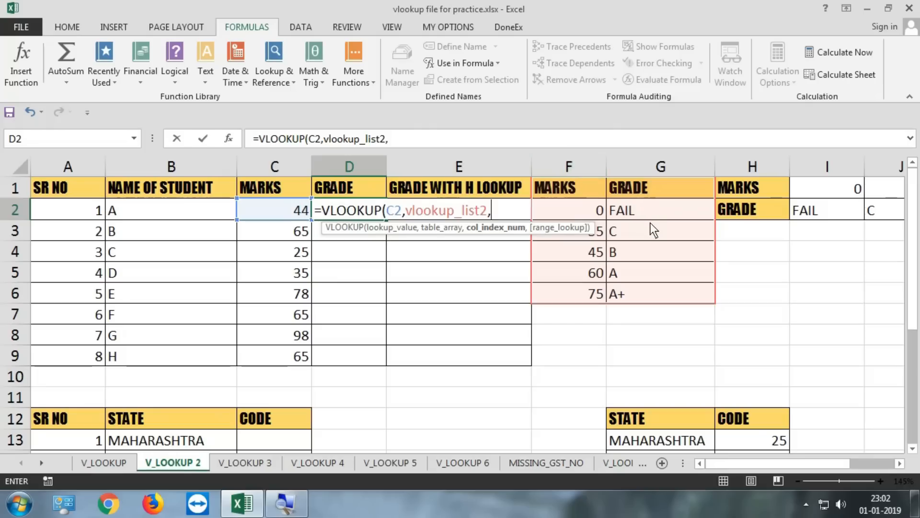
Complete the D2 formula with column index 2 and range lookup 1 for an approximate match
{"action": "type", "text": "2,"}
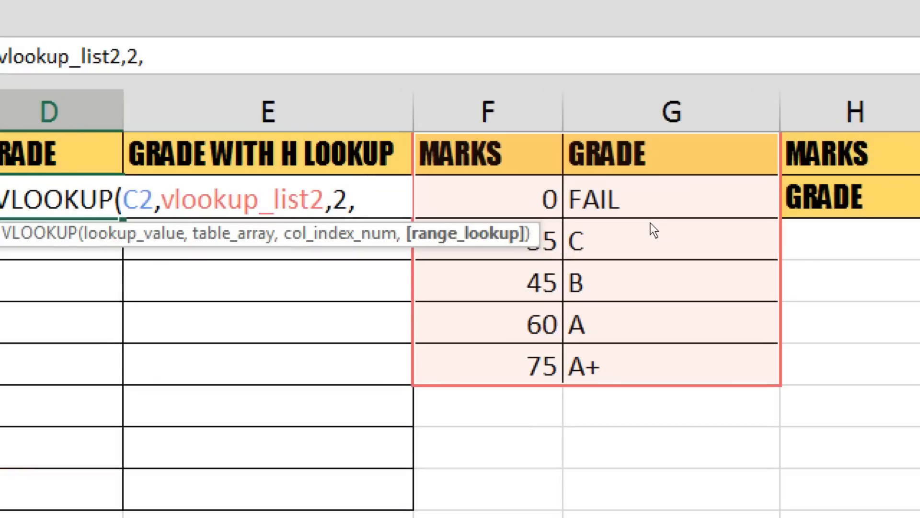
{"action": "key", "text": "BackSpace"}
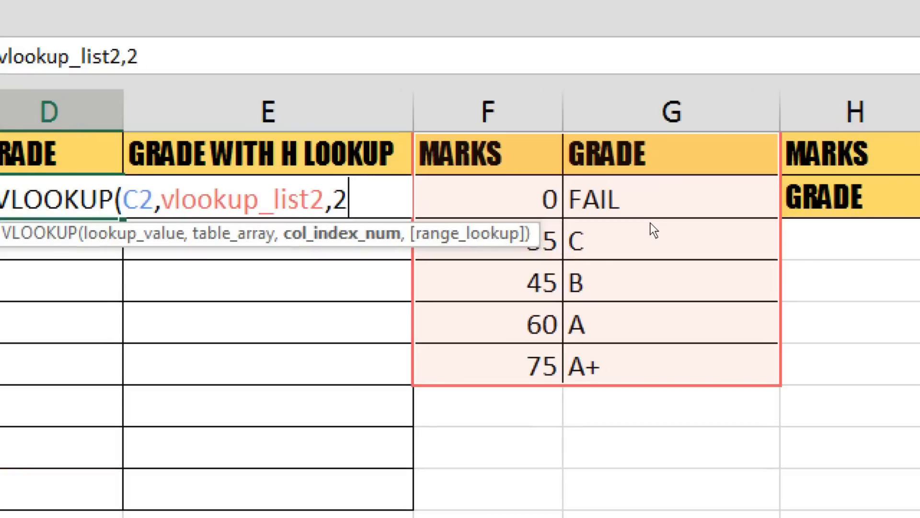
{"action": "type", "text": ","}
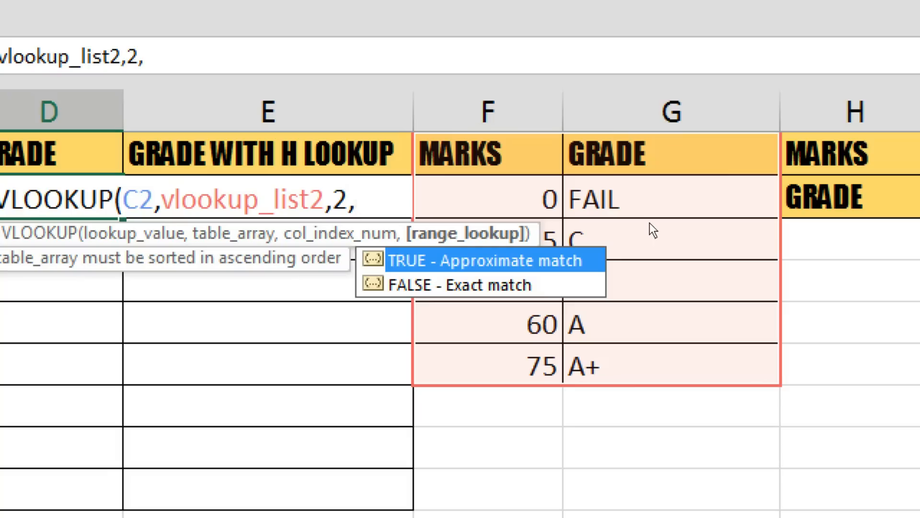
{"action": "type", "text": "0"}
{"action": "key", "text": "BackSpace"}
{"action": "type", "text": "1"}
{"action": "key", "text": "Escape"}
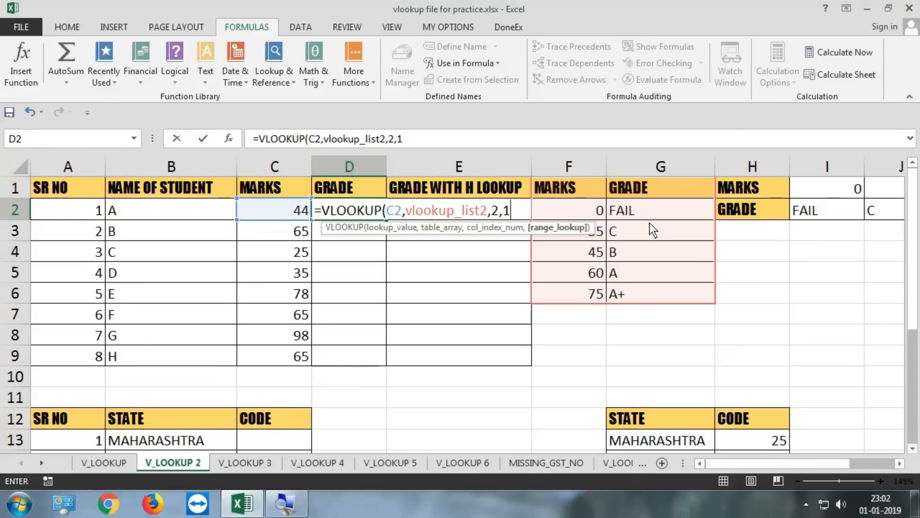
{"action": "type", "text": ")"}
{"action": "key", "text": "Return"}
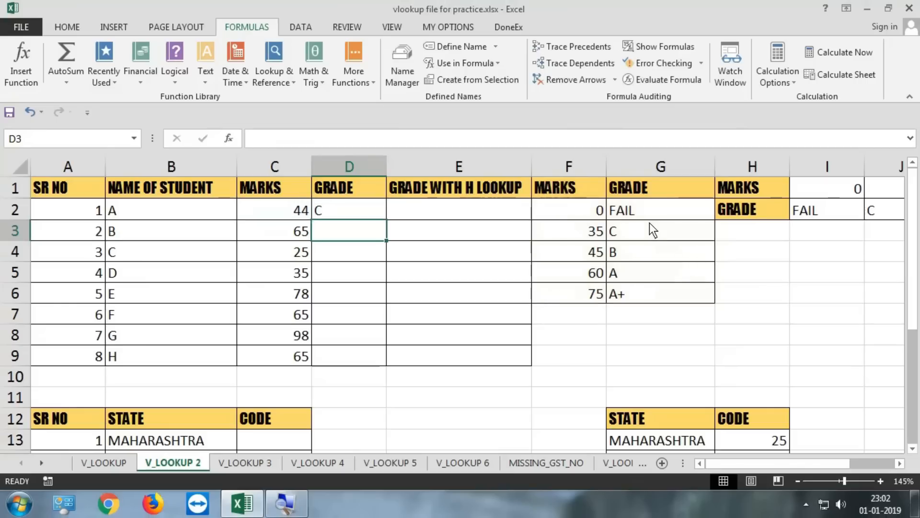
Compare the grade in D2 and the mark in C2 with the 35 to 45 band in the grade table
{"action": "left_click", "coordinate": [346, 212]}
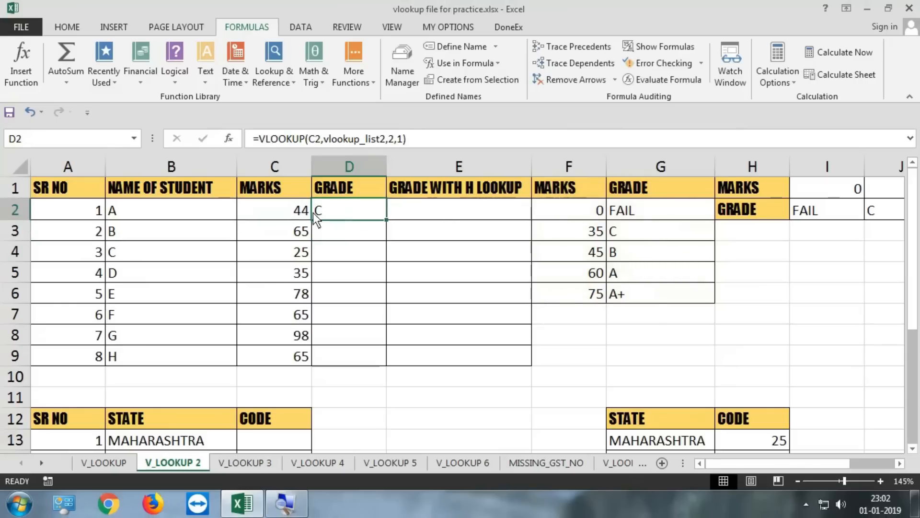
{"action": "left_click", "coordinate": [292, 212]}
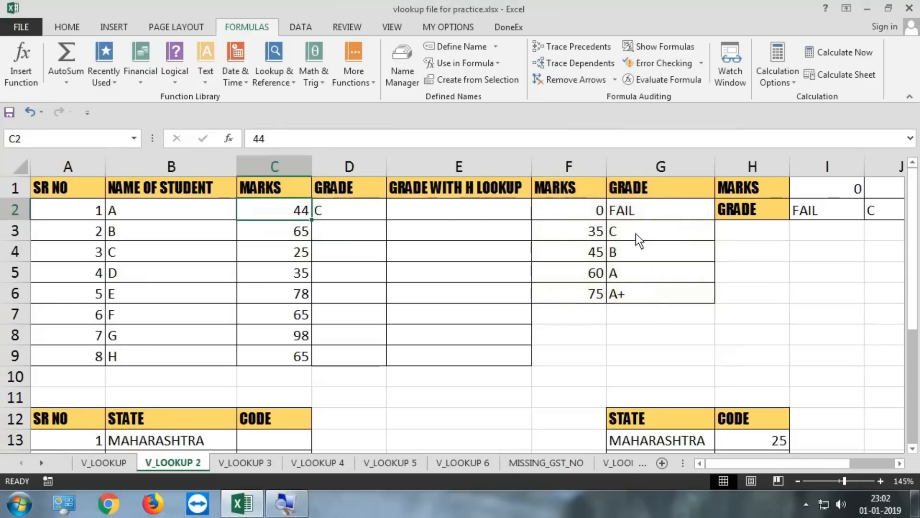
{"action": "left_click_drag", "start_coordinate": [594, 234], "coordinate": [595, 254]}
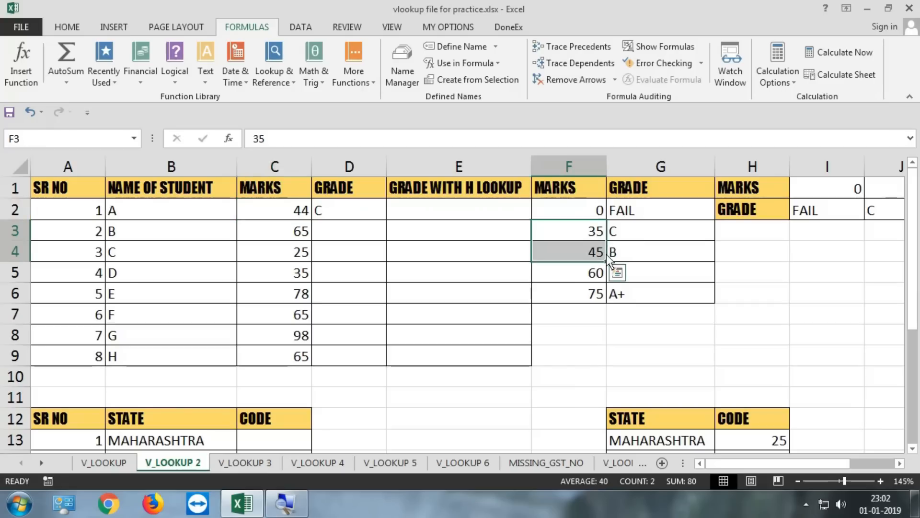
{"action": "left_click", "coordinate": [629, 231]}
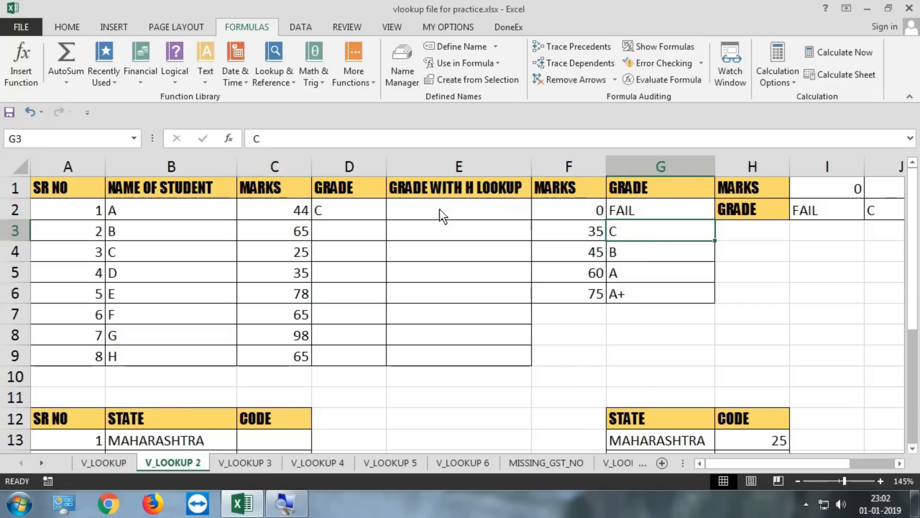
Change the range lookup argument of the VLOOKUP formula in D2 to 0 for an exact match
{"action": "double_click", "coordinate": [359, 209]}
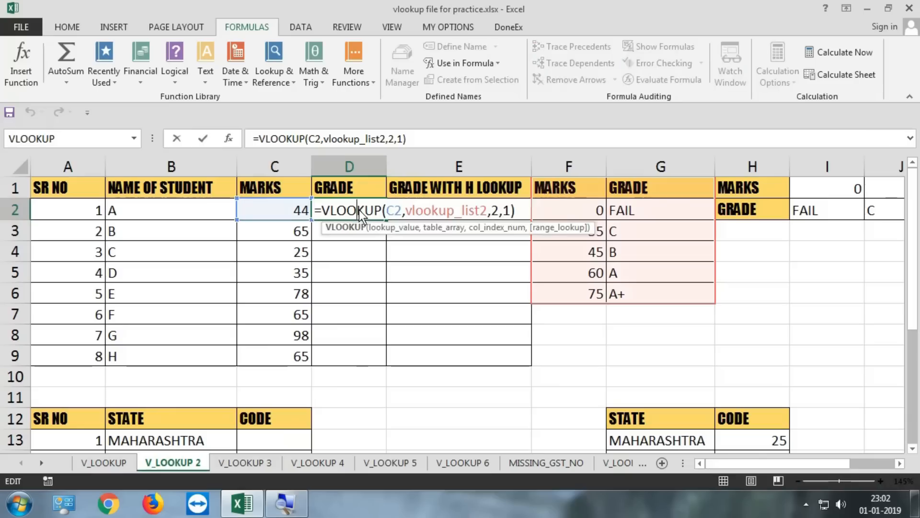
{"action": "left_click", "coordinate": [505, 212]}
{"action": "key", "text": "Delete"}
{"action": "type", "text": "0"}
{"action": "key", "text": "Return"}
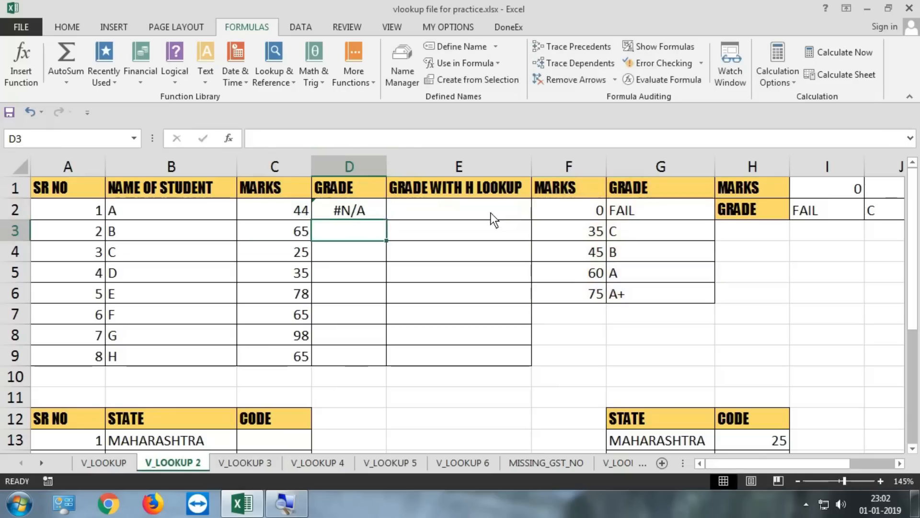
Examine the D2 result and student A's mark against each mark band and its grade in F2:G6
{"action": "left_click", "coordinate": [364, 215]}
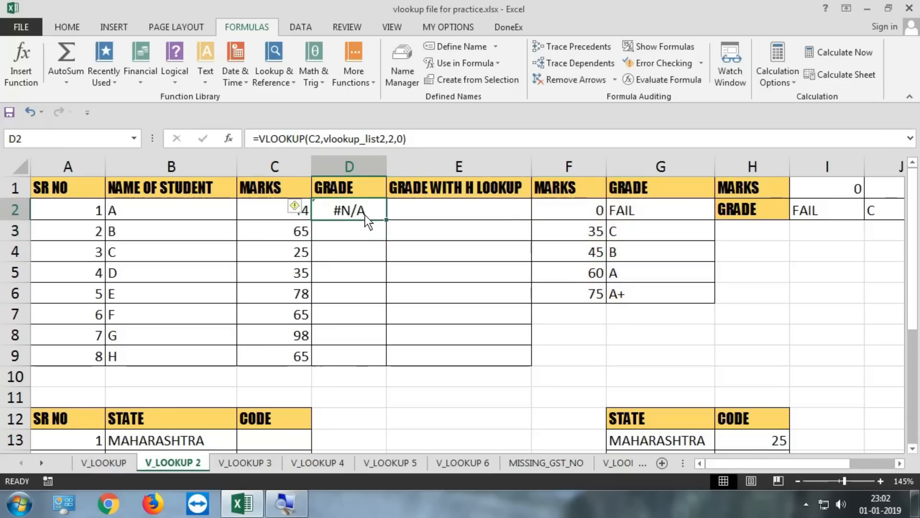
{"action": "left_click", "coordinate": [290, 215]}
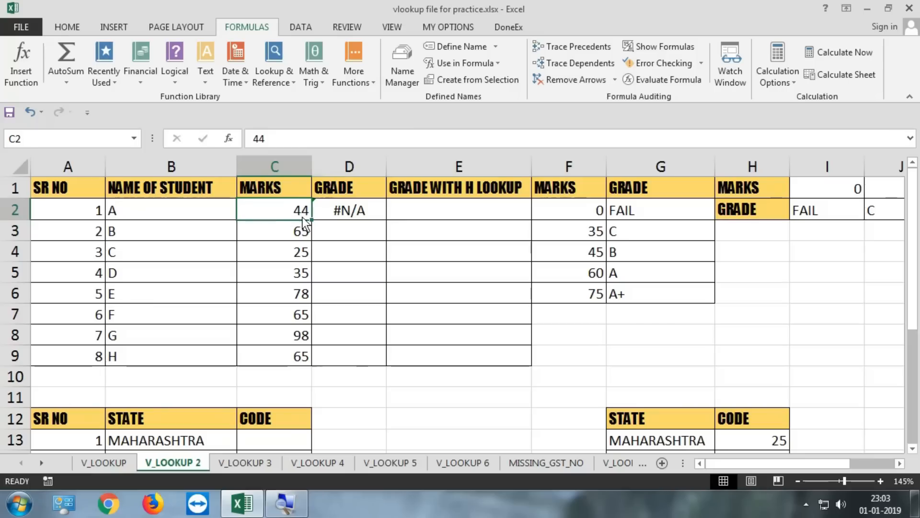
{"action": "left_click_drag", "start_coordinate": [597, 219], "coordinate": [642, 293]}
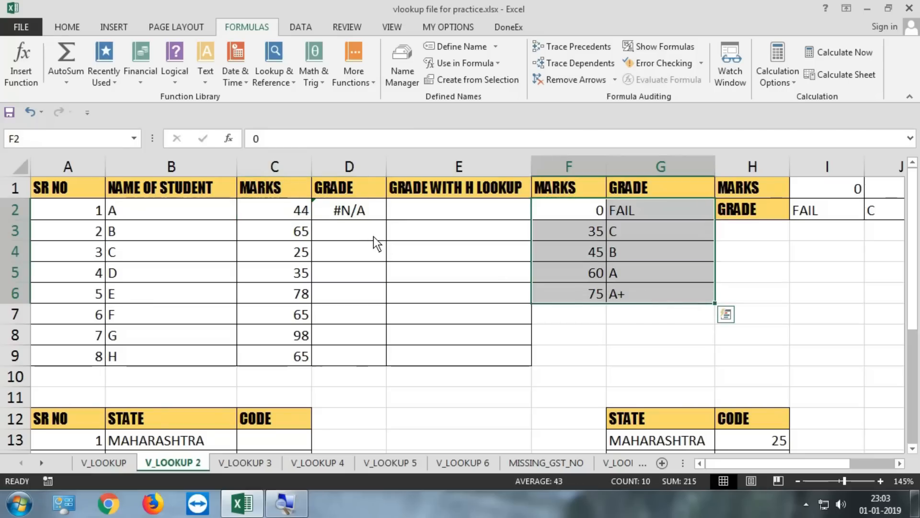
{"action": "left_click_drag", "start_coordinate": [575, 213], "coordinate": [589, 234]}
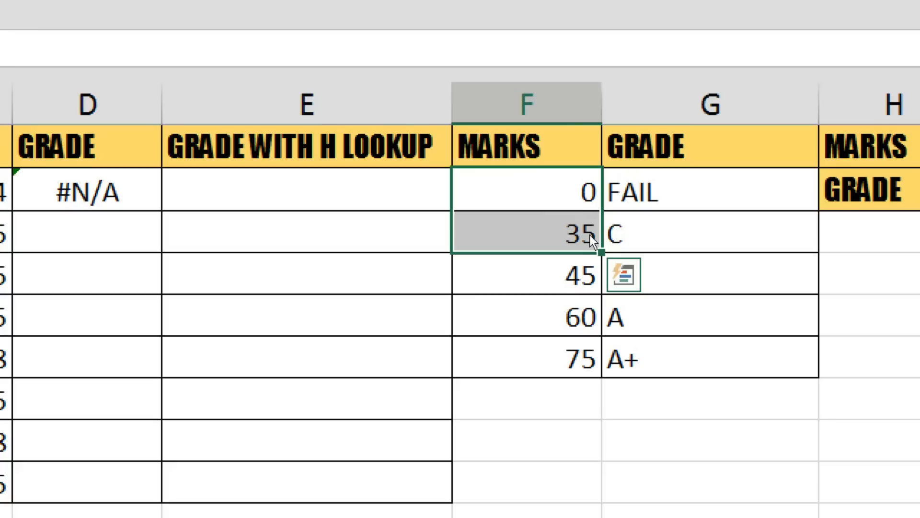
{"action": "key", "text": "Right"}
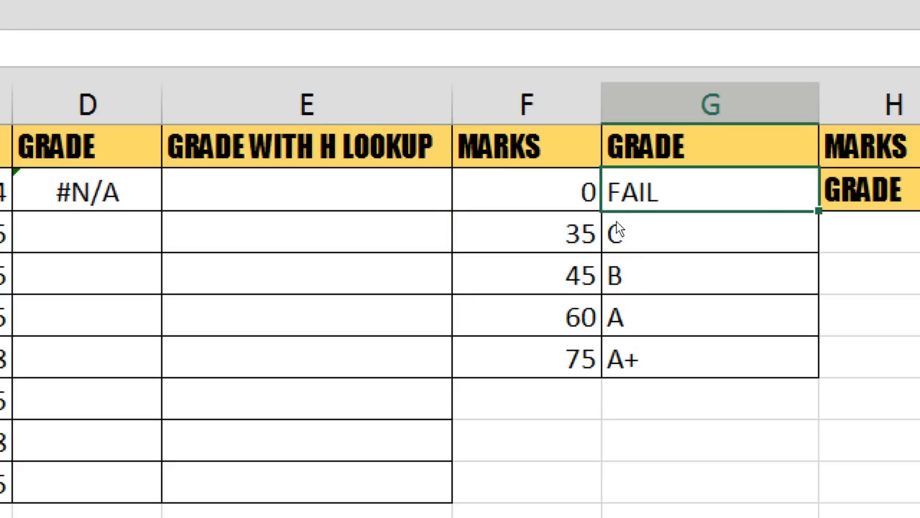
{"action": "left_click_drag", "start_coordinate": [597, 231], "coordinate": [593, 254]}
{"action": "left_click", "coordinate": [607, 246]}
{"action": "left_click", "coordinate": [595, 259]}
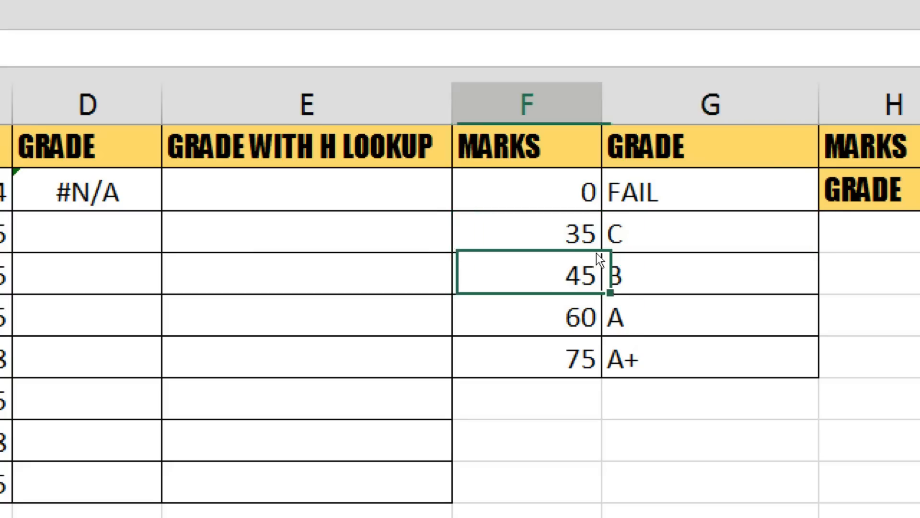
{"action": "key", "text": "Down"}
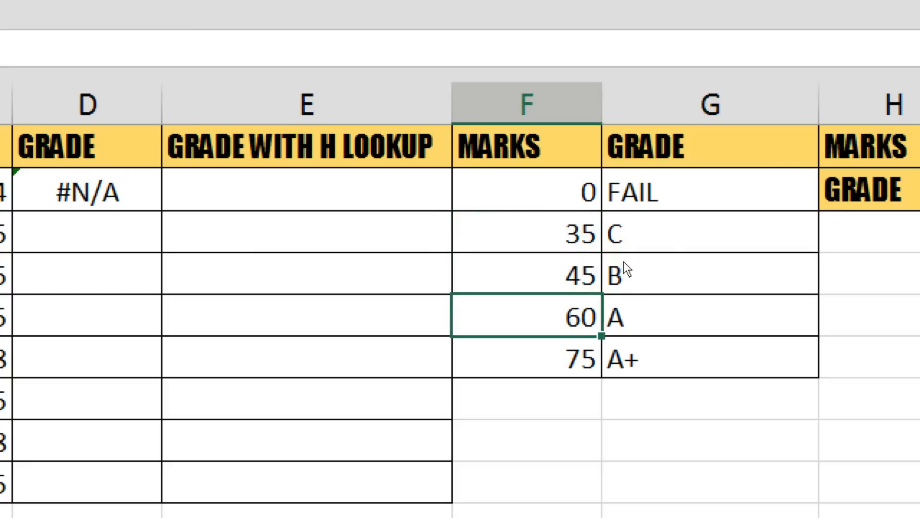
{"action": "key", "text": "Right"}
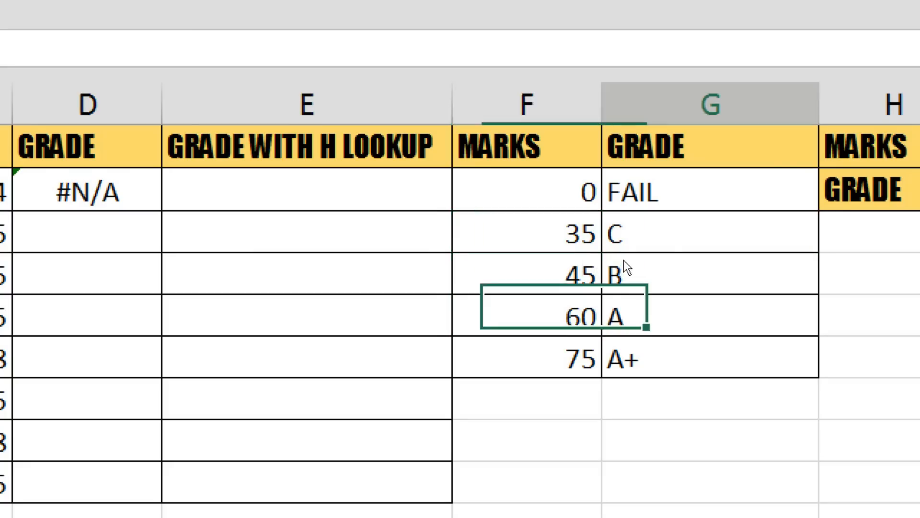
Change the range lookup argument of the VLOOKUP formula in D2 to TRUE for an approximate match
{"action": "key", "text": "Up"}
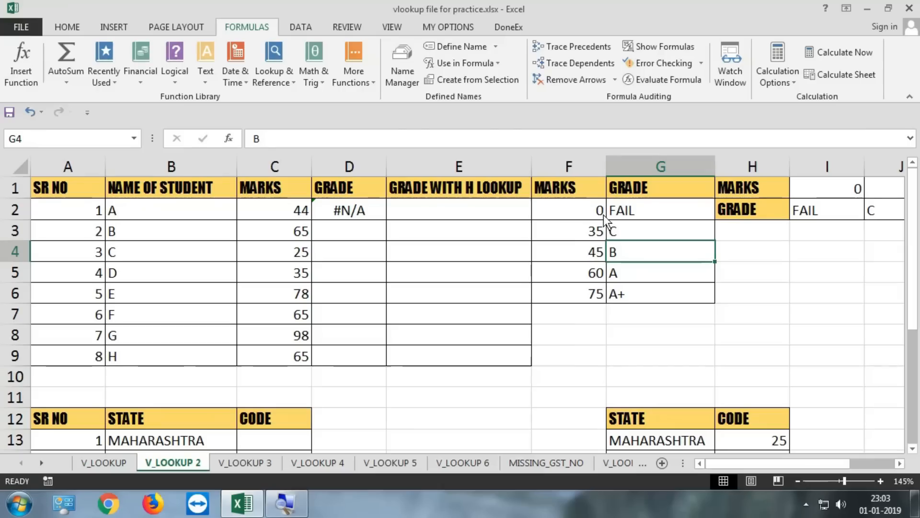
{"action": "left_click", "coordinate": [602, 213]}
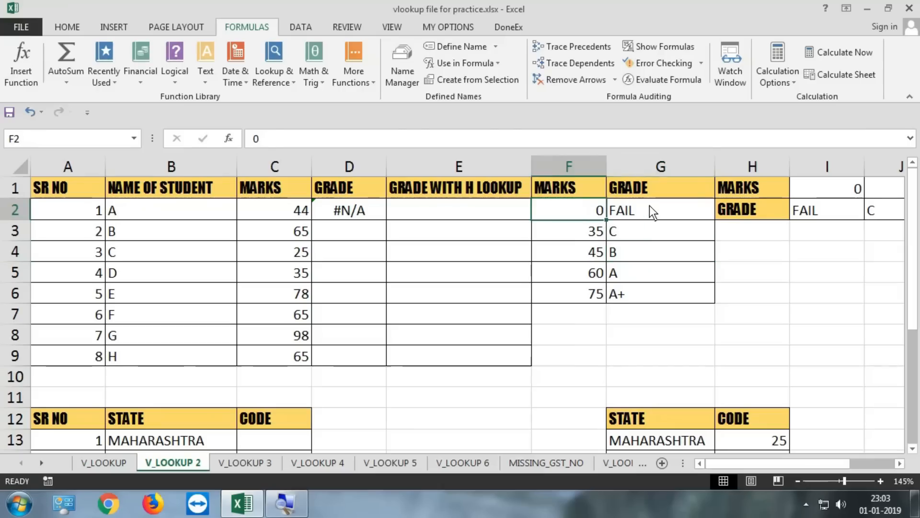
{"action": "left_click", "coordinate": [645, 208]}
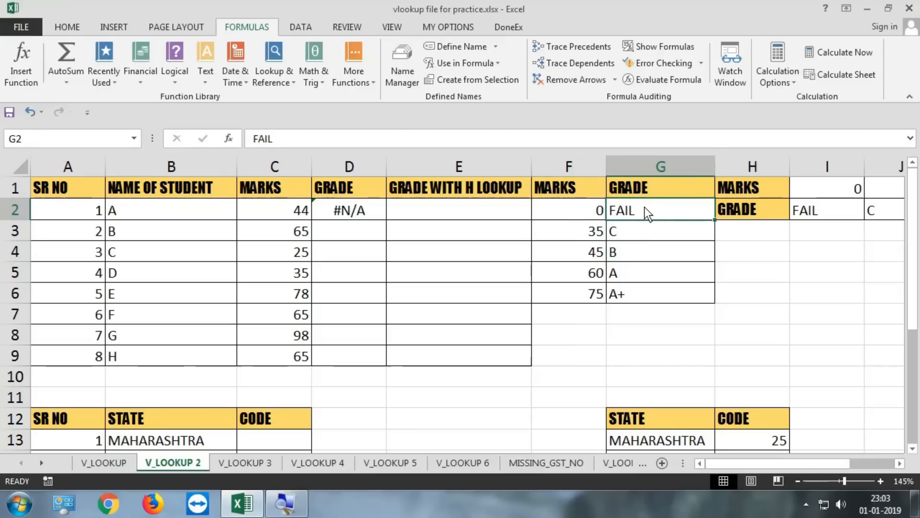
{"action": "left_click", "coordinate": [360, 211]}
{"action": "double_click", "coordinate": [360, 210]}
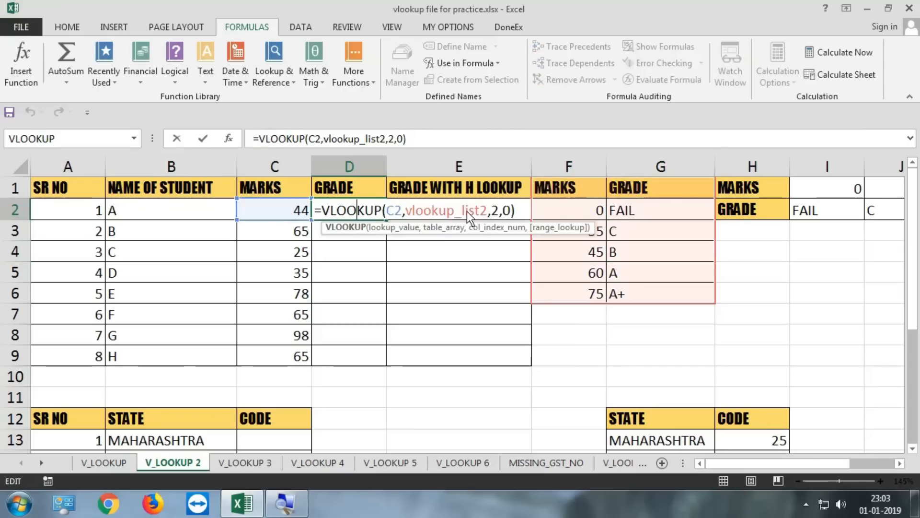
{"action": "double_click", "coordinate": [505, 211]}
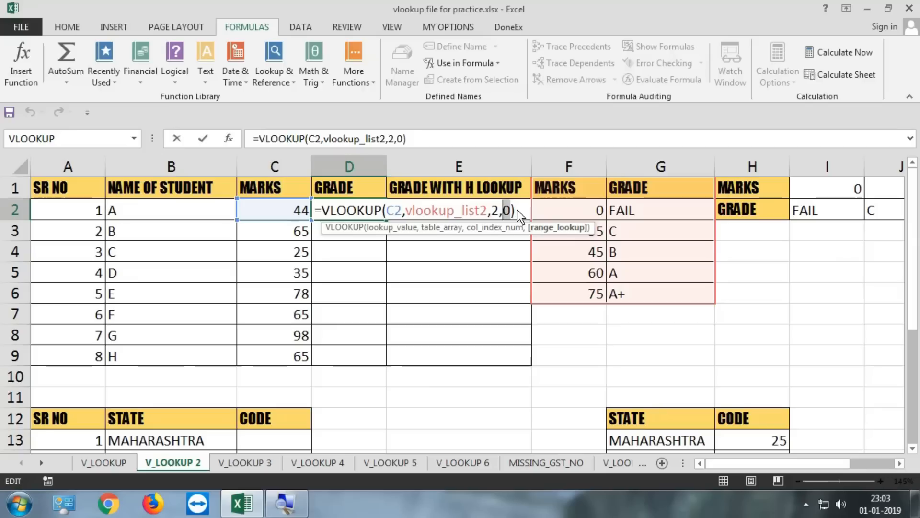
{"action": "type", "text": "1"}
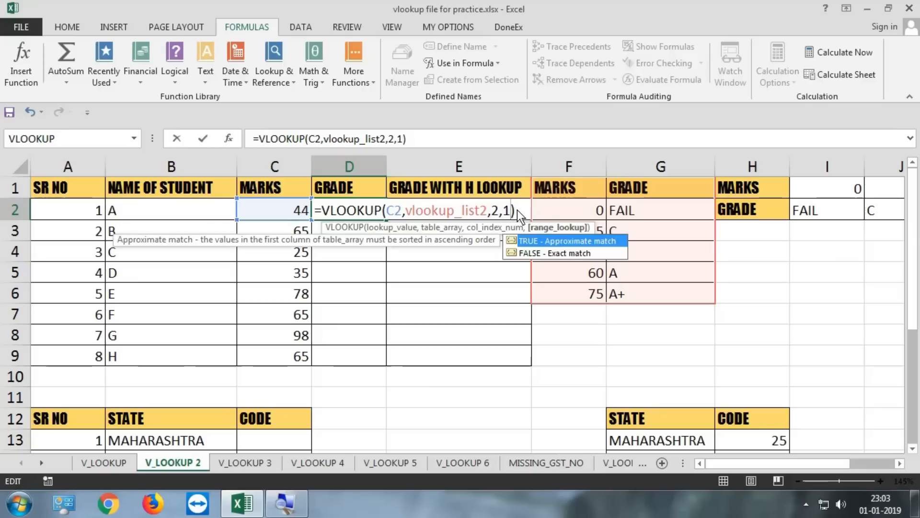
{"action": "key", "text": "BackSpace"}
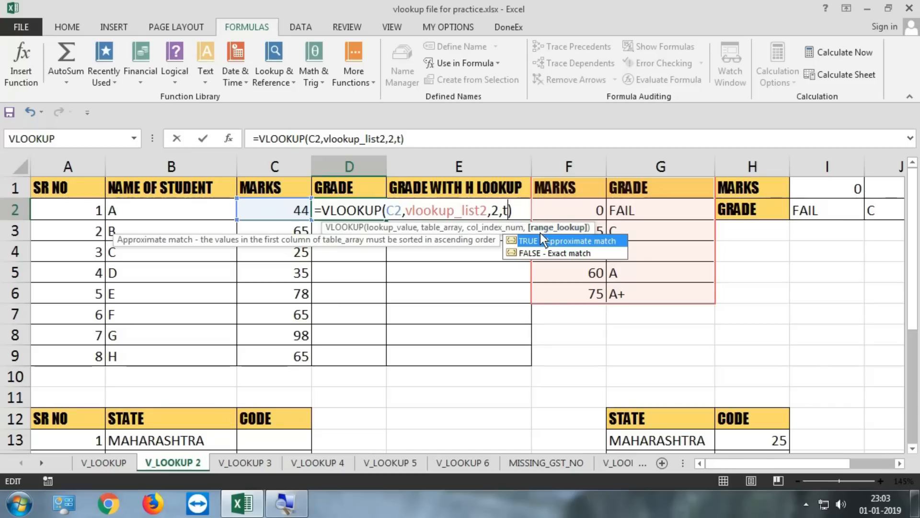
{"action": "type", "text": "tu"}
{"action": "key", "text": "BackSpace"}
{"action": "type", "text": "rue"}
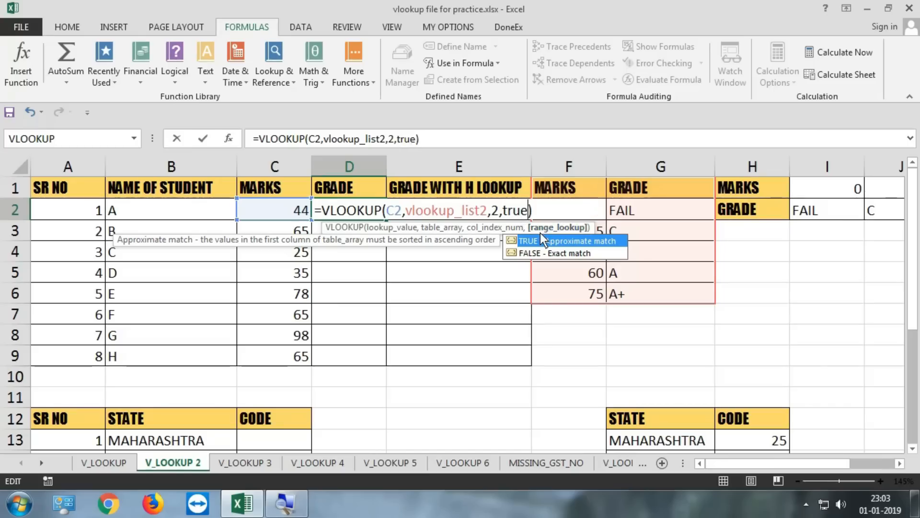
{"action": "key", "text": "Return"}
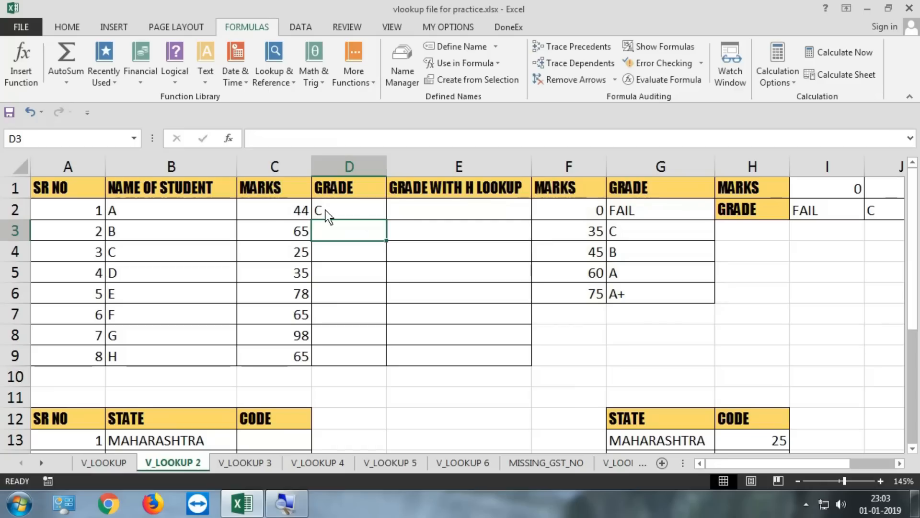
Remove the range lookup argument from the D2 formula, leaving =VLOOKUP(C2,vlookup_list2,2)
{"action": "double_click", "coordinate": [338, 210]}
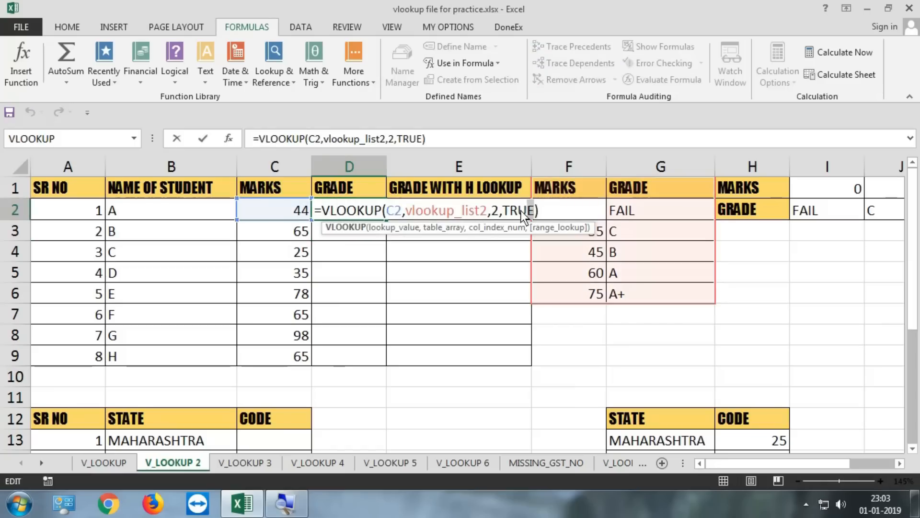
{"action": "left_click_drag", "start_coordinate": [521, 211], "coordinate": [505, 210]}
{"action": "key", "text": "BackSpace"}
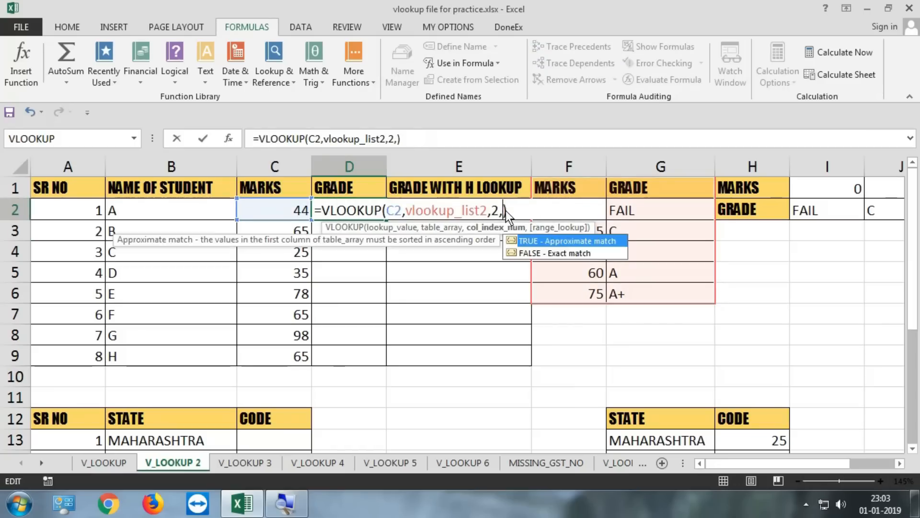
{"action": "key", "text": "BackSpace"}
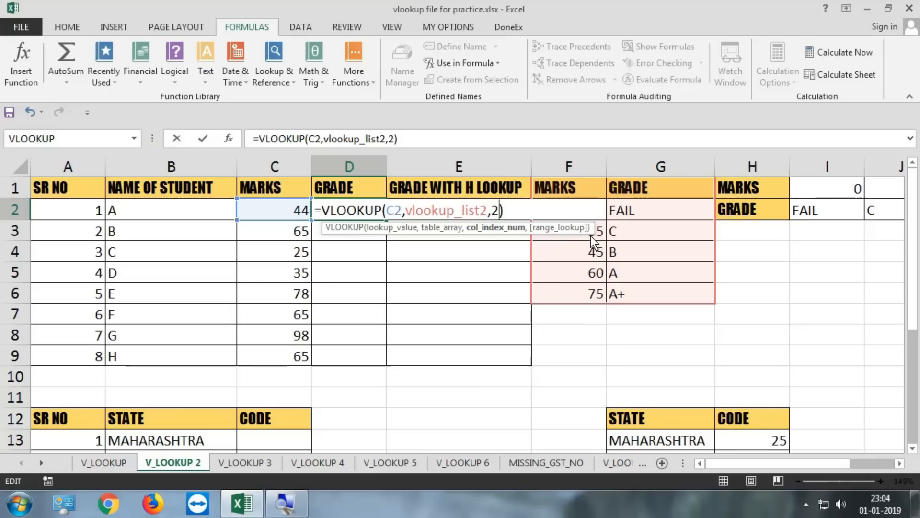
{"action": "key", "text": "Return"}
Fill the D2 grade formula down through D9 for all students and review the formula
{"action": "left_click", "coordinate": [376, 216]}
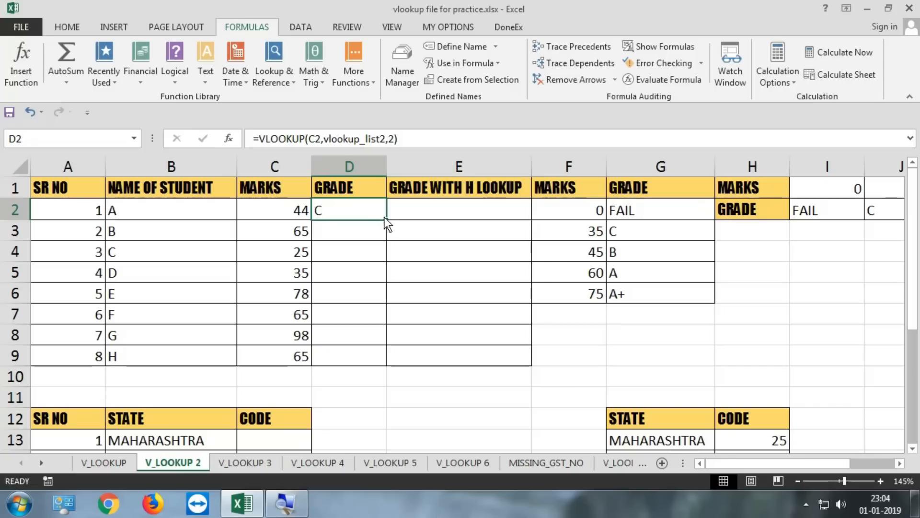
{"action": "double_click", "coordinate": [386, 219]}
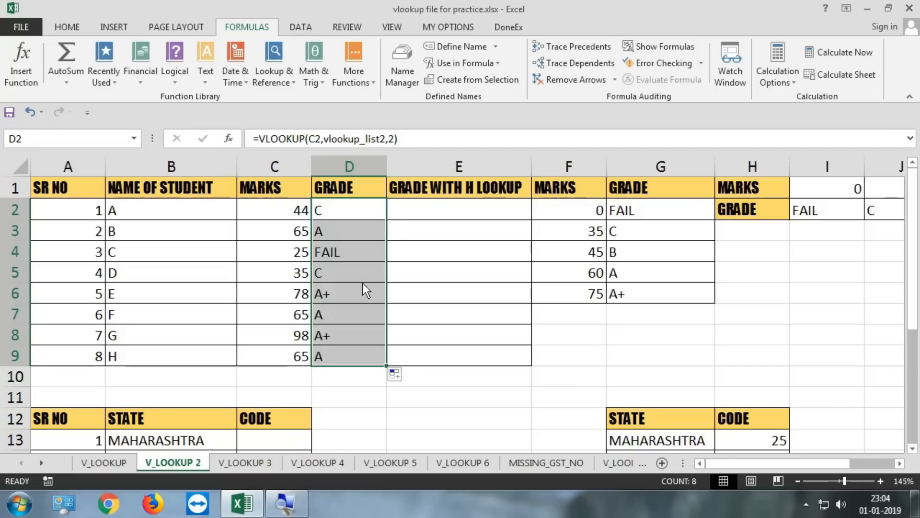
{"action": "double_click", "coordinate": [355, 213]}
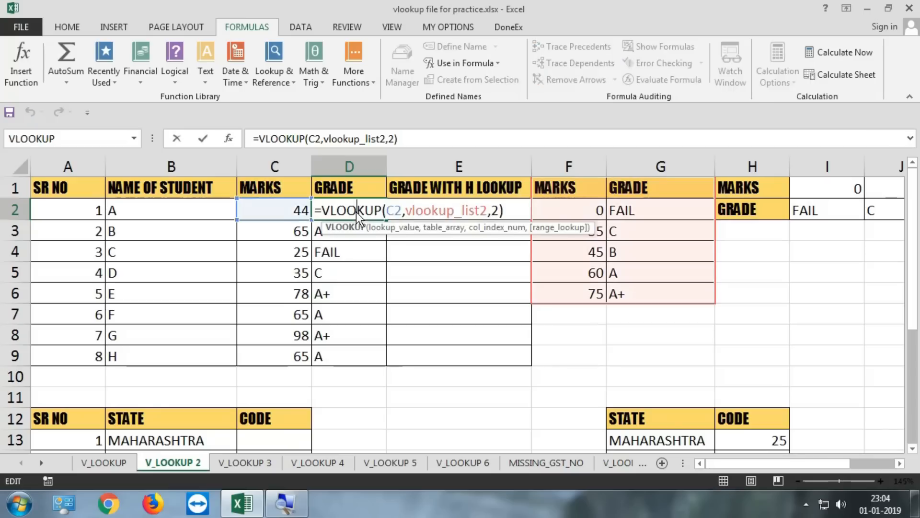
{"action": "key", "text": "Escape"}
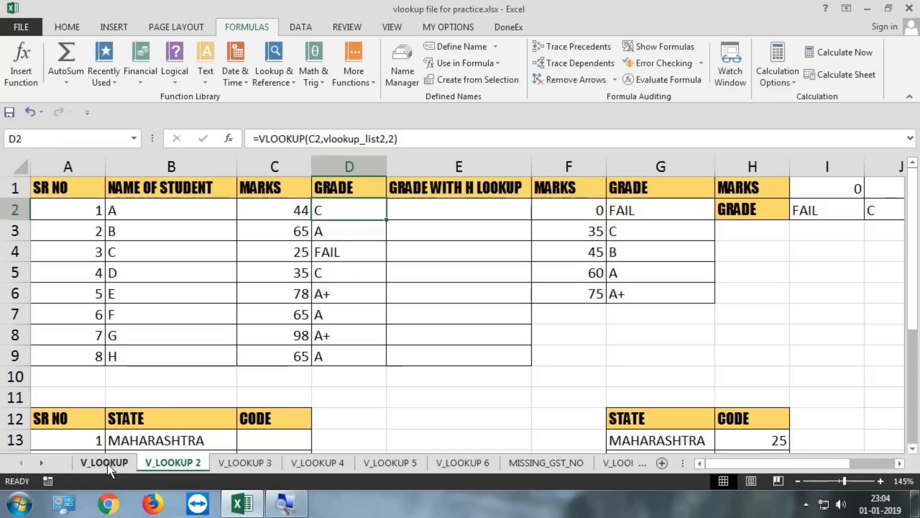
On the V_LOOKUP sheet, remove the range lookup argument from the C.Amount formula in I9, leaving =VLOOKUP($I$8,vlookup_list1,ROW()-7)
{"action": "left_click", "coordinate": [107, 463]}
{"action": "left_click_drag", "start_coordinate": [809, 319], "coordinate": [703, 316]}
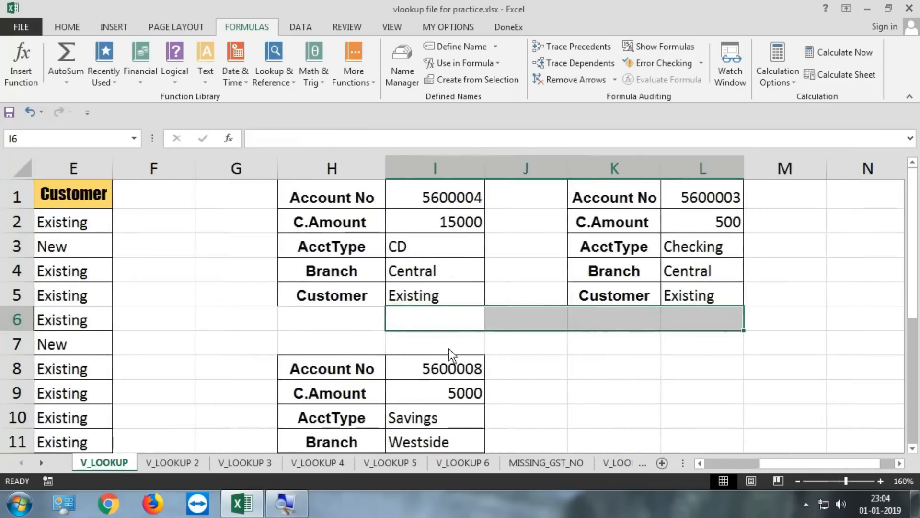
{"action": "scroll", "coordinate": [449, 349], "scroll_direction": "down", "scroll_amount": 1}
{"action": "double_click", "coordinate": [451, 315]}
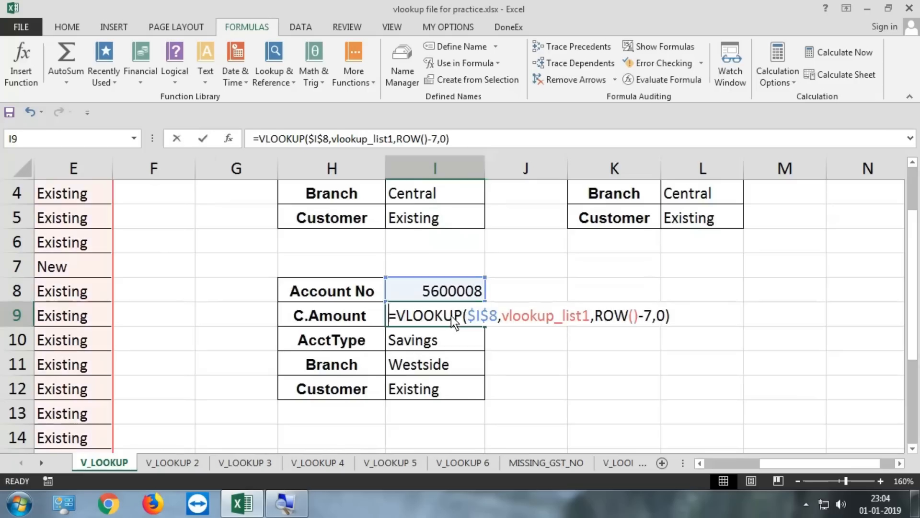
{"action": "left_click", "coordinate": [664, 317]}
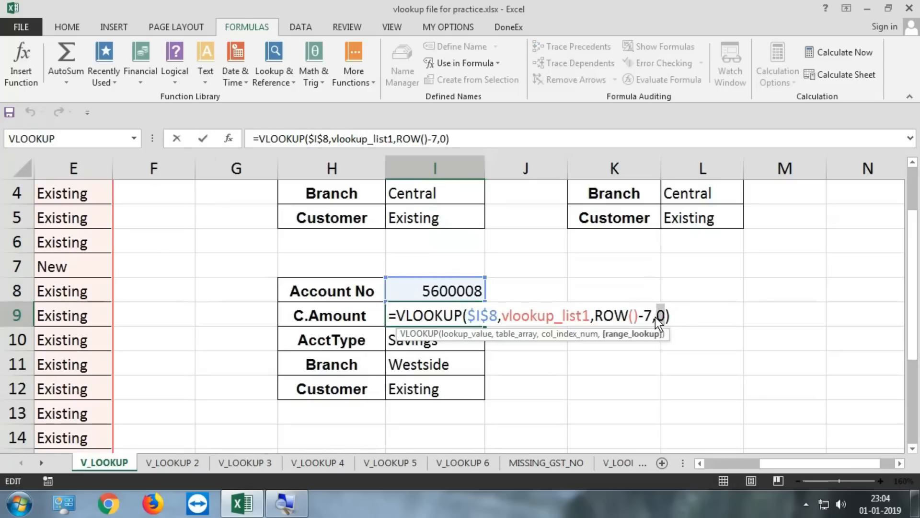
{"action": "left_click", "coordinate": [654, 316]}
{"action": "key", "text": "Delete"}
{"action": "key", "text": "ctrl+Return"}
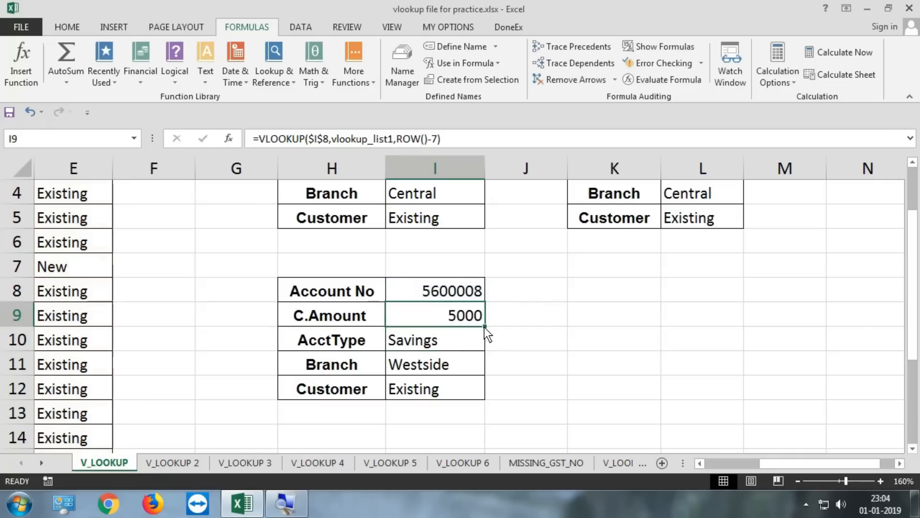
Fill the I9 formula down through I12 and review its arguments
{"action": "double_click", "coordinate": [484, 327]}
{"action": "left_click_drag", "start_coordinate": [472, 317], "coordinate": [461, 392]}
{"action": "double_click", "coordinate": [461, 317]}
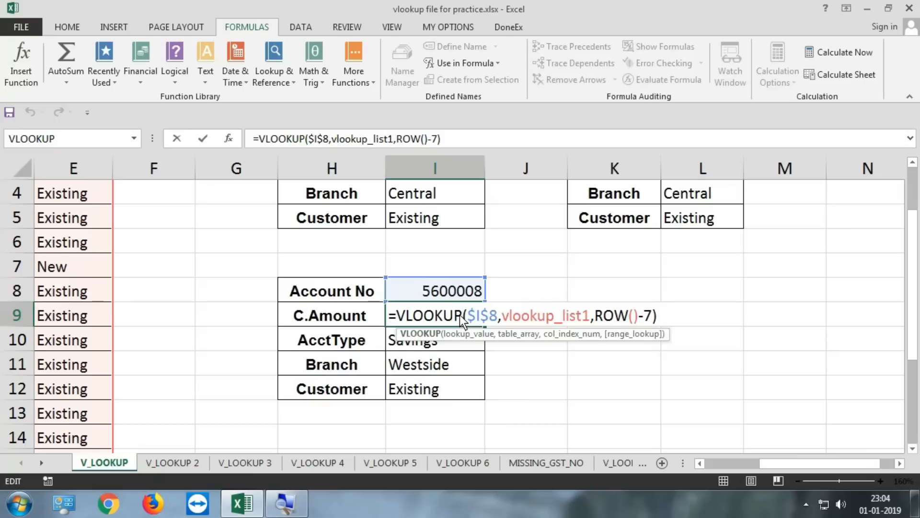
{"action": "key", "text": "Escape"}
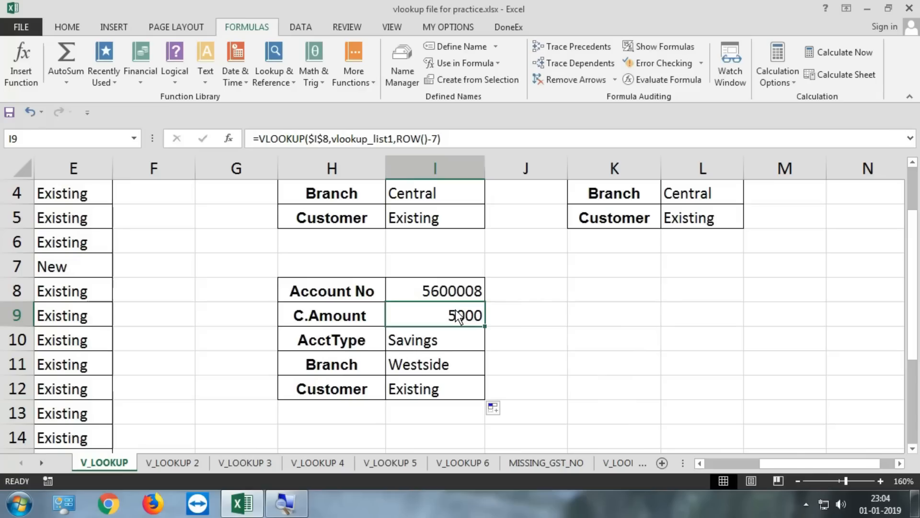
{"action": "double_click", "coordinate": [460, 317]}
{"action": "key", "text": "Escape"}
Compare the second lookup block with the source record in A9:E9 and check where the account list ends
{"action": "left_click_drag", "start_coordinate": [488, 357], "coordinate": [25, 374]}
{"action": "left_click_drag", "start_coordinate": [73, 324], "coordinate": [454, 316]}
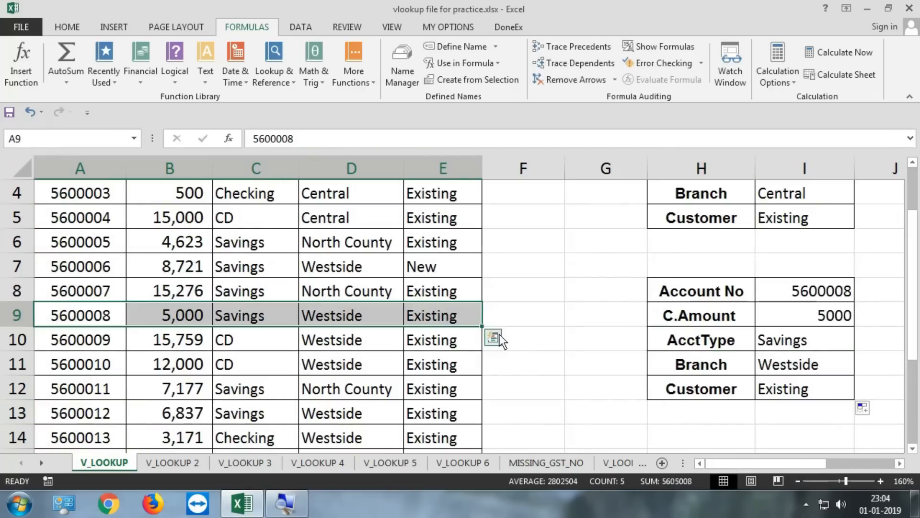
{"action": "scroll", "coordinate": [383, 342], "scroll_direction": "down", "scroll_amount": 2}
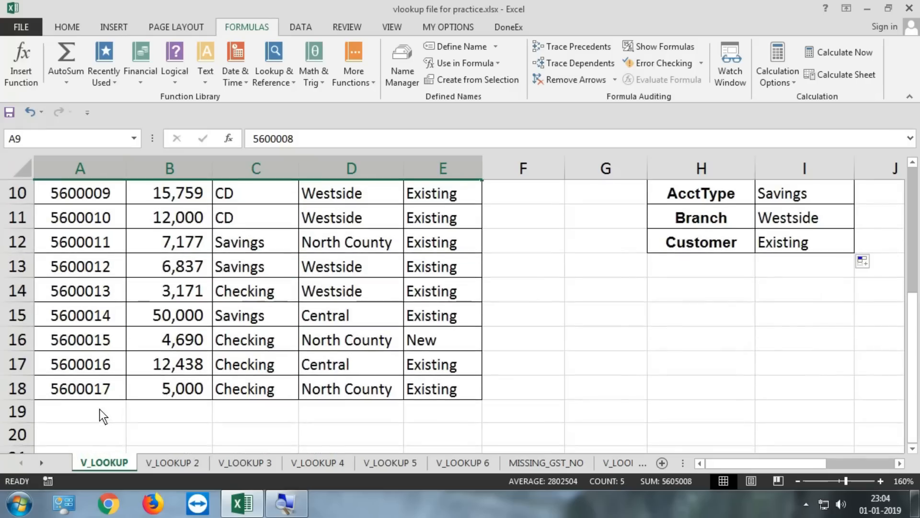
{"action": "left_click", "coordinate": [100, 411]}
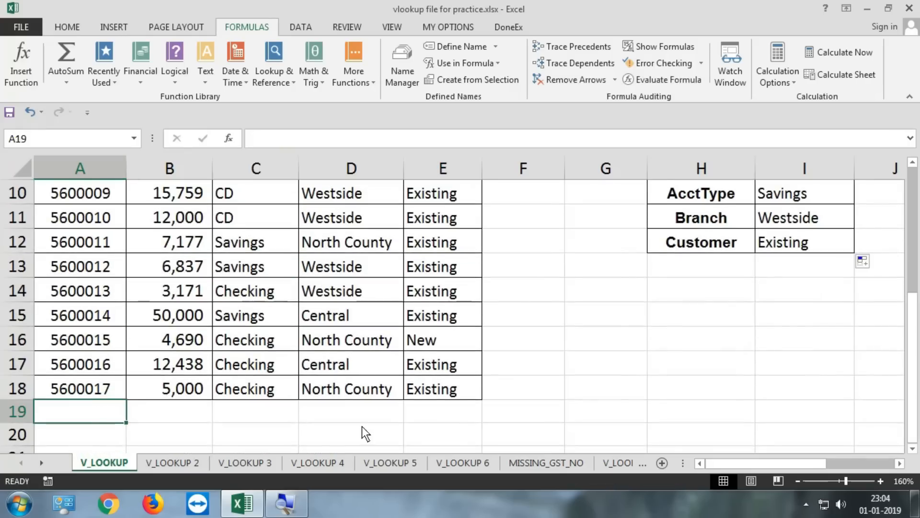
Try an unlisted account number in I8, one above the list's last entry, to test the approximate-match formulas
{"action": "scroll", "coordinate": [773, 425], "scroll_direction": "up", "scroll_amount": 1}
{"action": "double_click", "coordinate": [831, 225]}
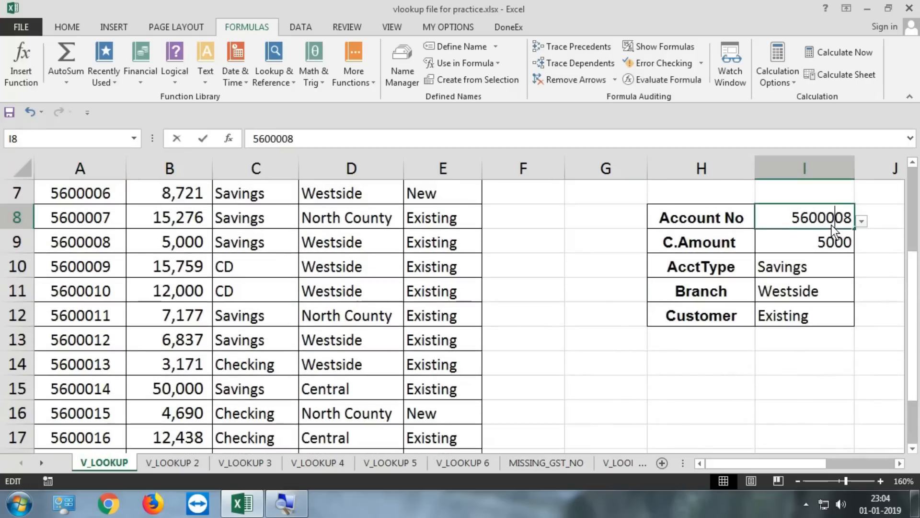
{"action": "key", "text": "Delete"}
{"action": "type", "text": "1"}
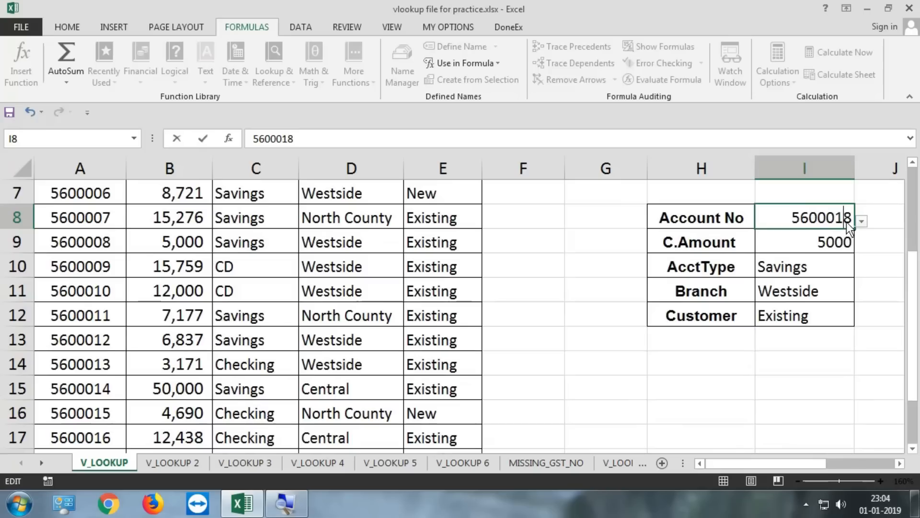
{"action": "key", "text": "Return"}
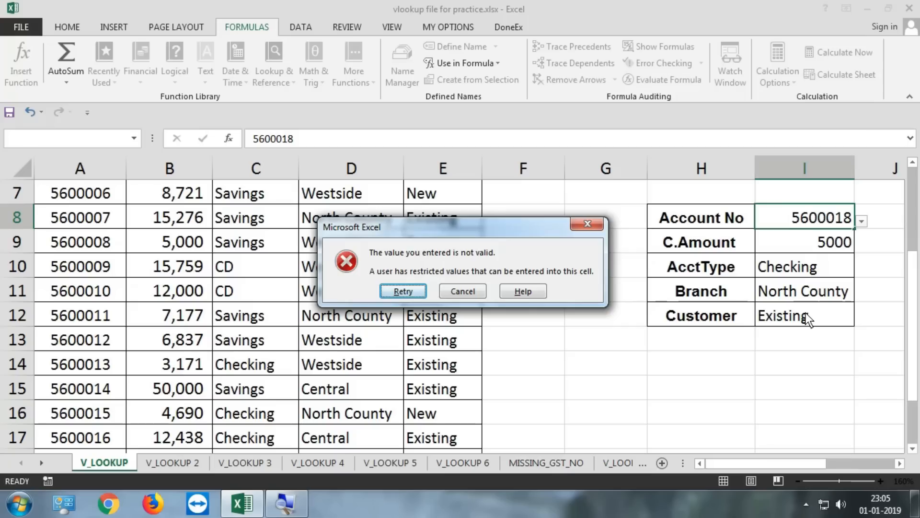
{"action": "key", "text": "Escape"}
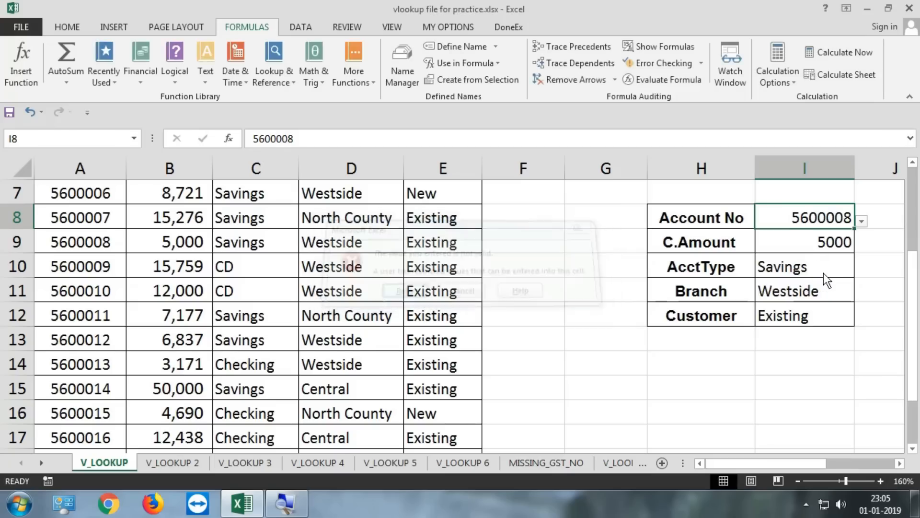
Review the exact-match formula in I2 and try the same unlisted account number in I1, checking it against the account list
{"action": "scroll", "coordinate": [824, 273], "scroll_direction": "up", "scroll_amount": 2}
{"action": "double_click", "coordinate": [835, 224]}
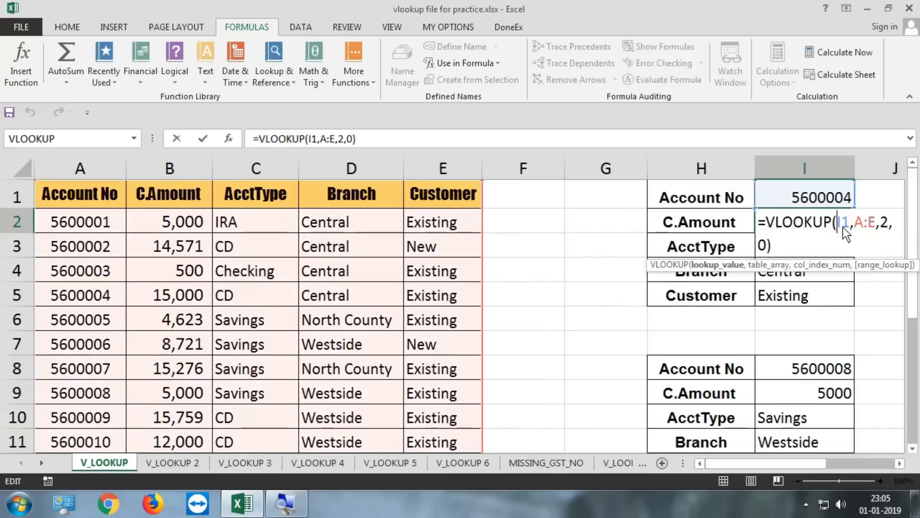
{"action": "key", "text": "Escape"}
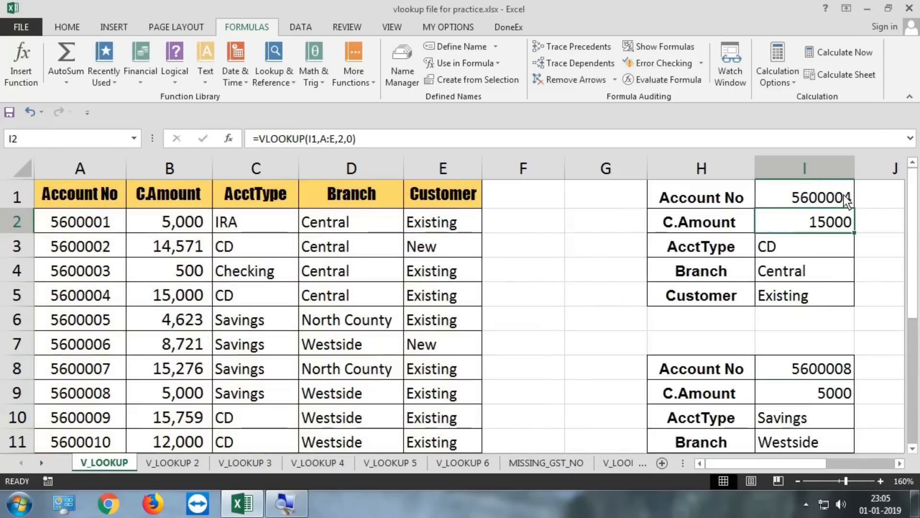
{"action": "left_click", "coordinate": [843, 196]}
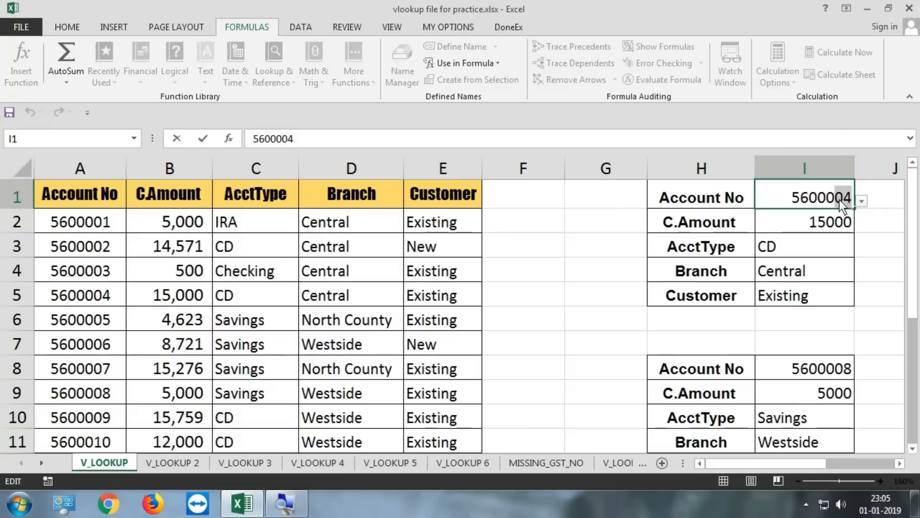
{"action": "type", "text": "18"}
{"action": "key", "text": "Return"}
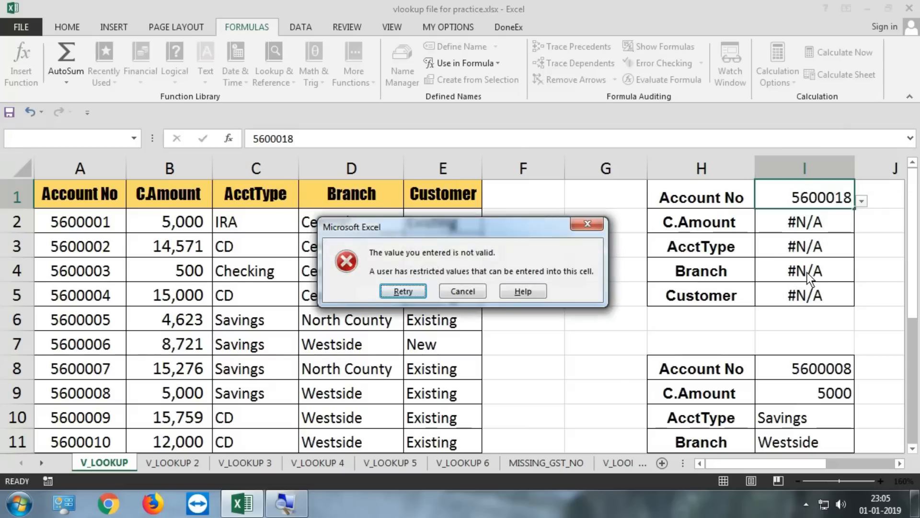
{"action": "key", "text": "Escape"}
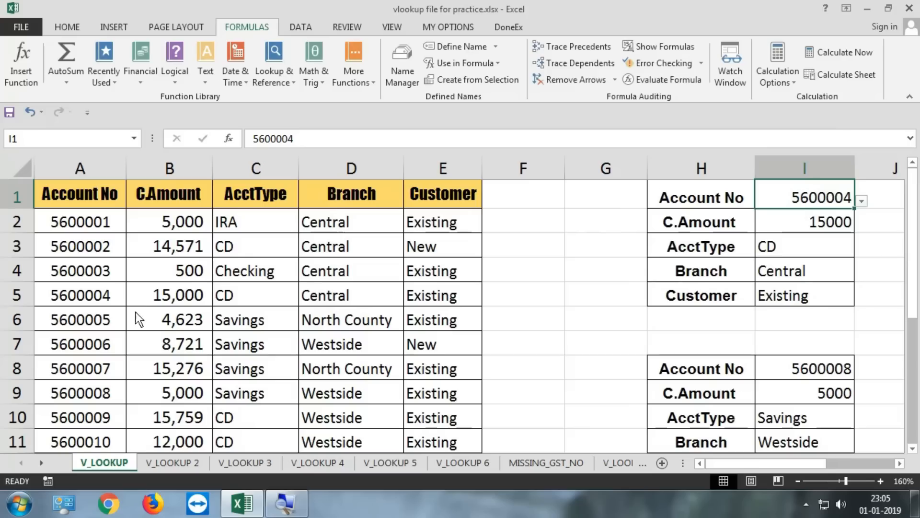
{"action": "left_click_drag", "start_coordinate": [93, 232], "coordinate": [87, 413]}
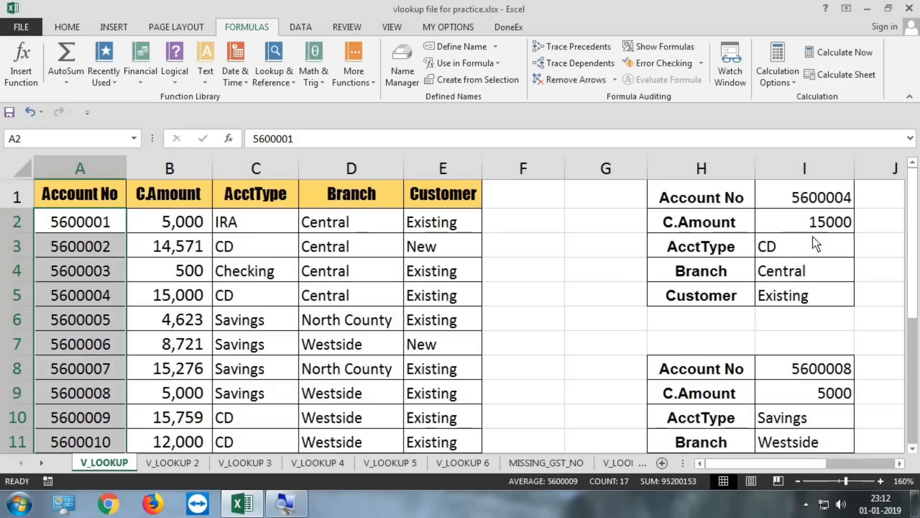
Try the unlisted account number one above the list's last entry in I8 once more
{"action": "left_click", "coordinate": [820, 372]}
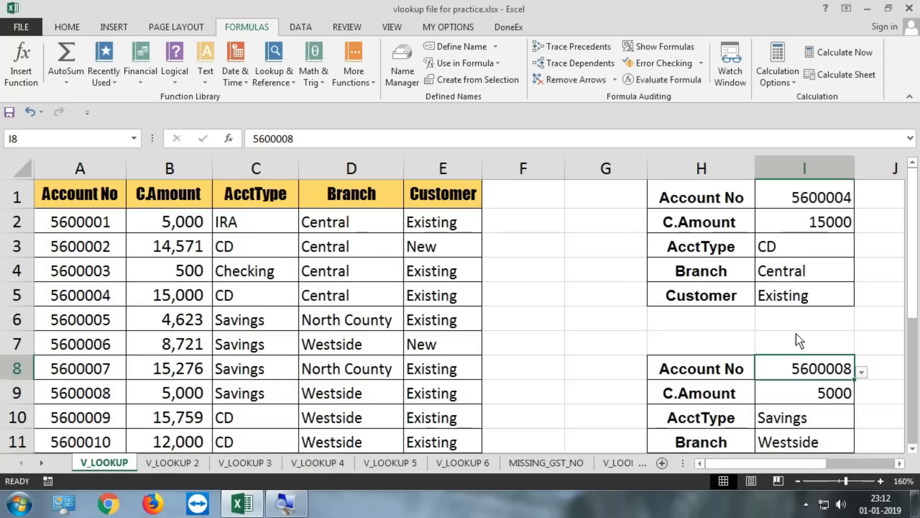
{"action": "scroll", "coordinate": [791, 342], "scroll_direction": "down", "scroll_amount": 1}
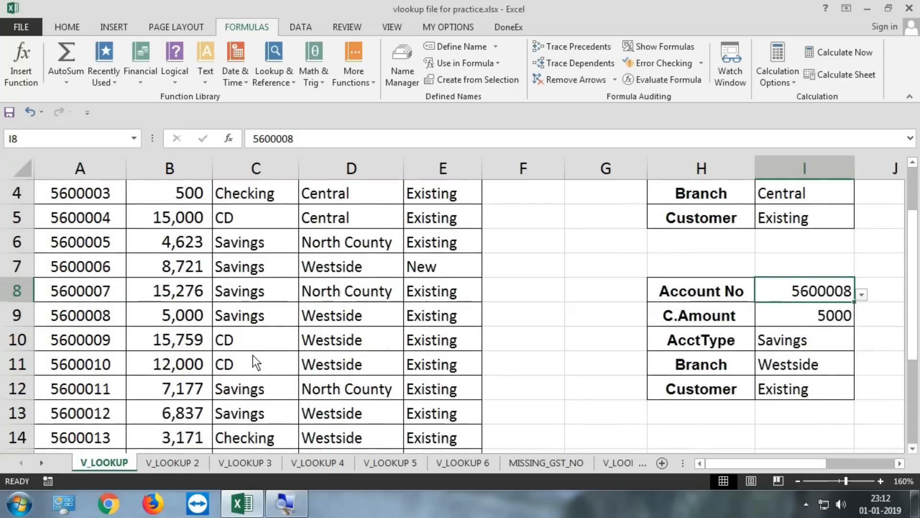
{"action": "double_click", "coordinate": [840, 295]}
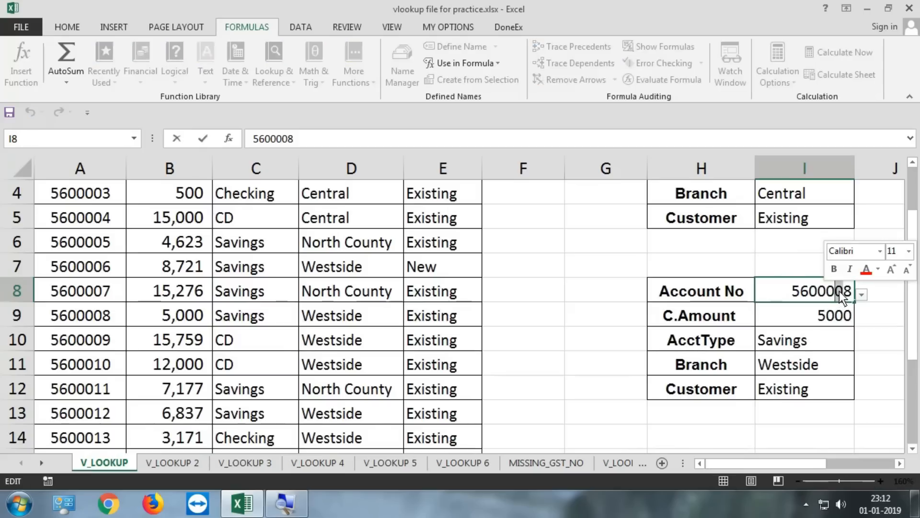
{"action": "key", "text": "BackSpace"}
{"action": "type", "text": "1"}
{"action": "key", "text": "Return"}
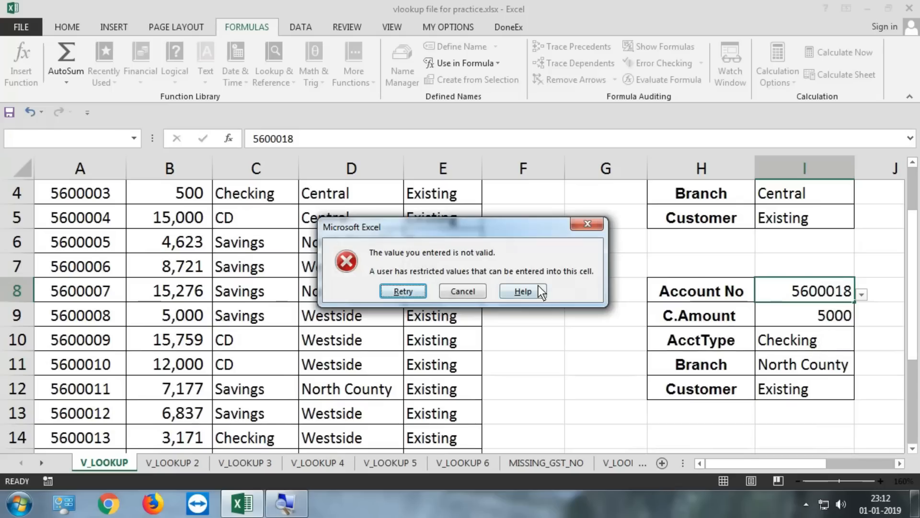
{"action": "left_click", "coordinate": [468, 290]}
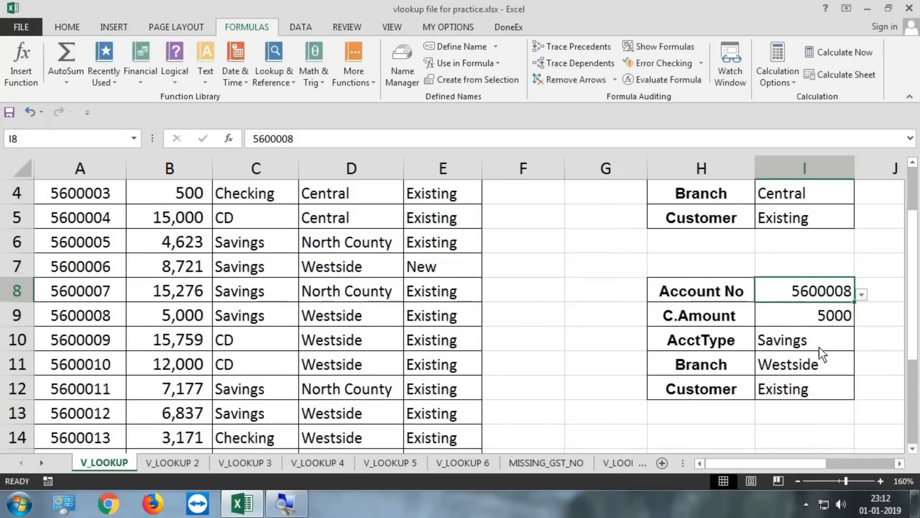
Compare the last record's details in B18:E18 with the lookup formulas in I9:I12
{"action": "scroll", "coordinate": [819, 347], "scroll_direction": "down", "scroll_amount": 1}
{"action": "scroll", "coordinate": [820, 346], "scroll_direction": "down", "scroll_amount": 2}
{"action": "left_click_drag", "start_coordinate": [173, 316], "coordinate": [463, 315]}
{"action": "scroll", "coordinate": [463, 387], "scroll_direction": "up", "scroll_amount": 2}
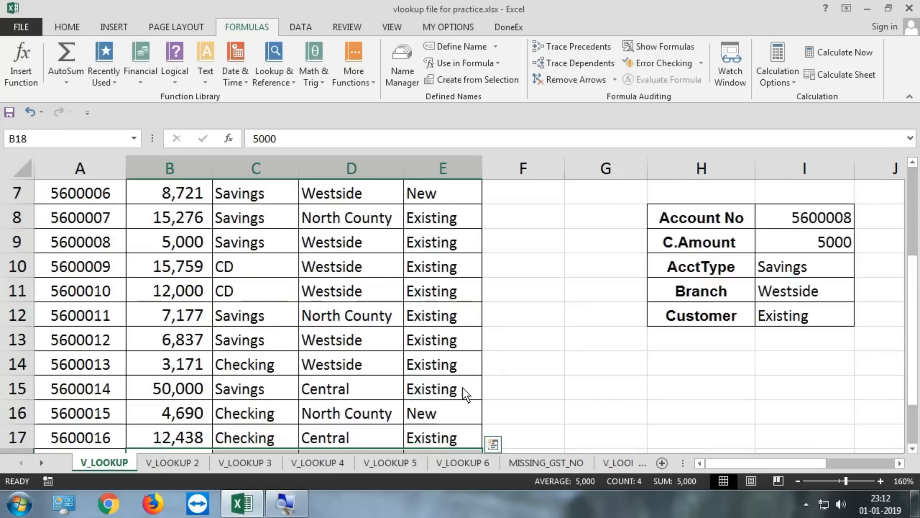
{"action": "left_click_drag", "start_coordinate": [803, 242], "coordinate": [814, 314]}
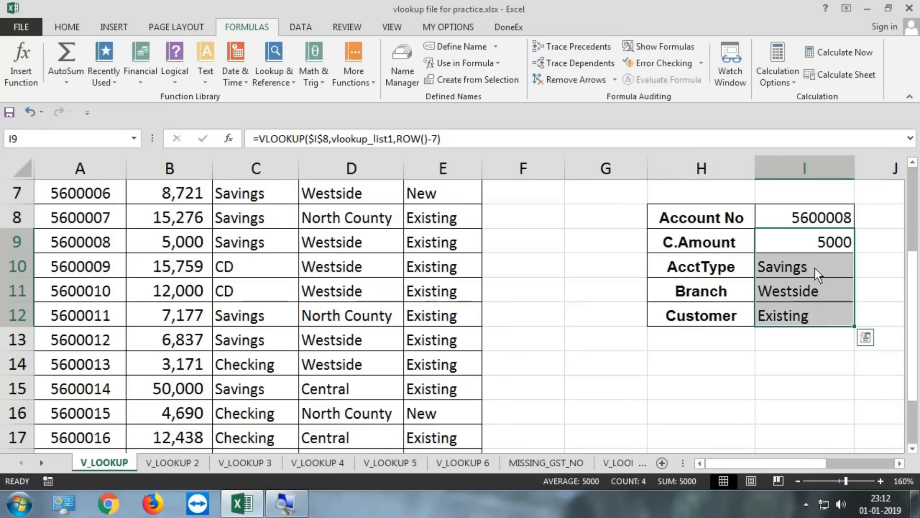
Clear the data validation from the account number cell I8
{"action": "left_click", "coordinate": [849, 218]}
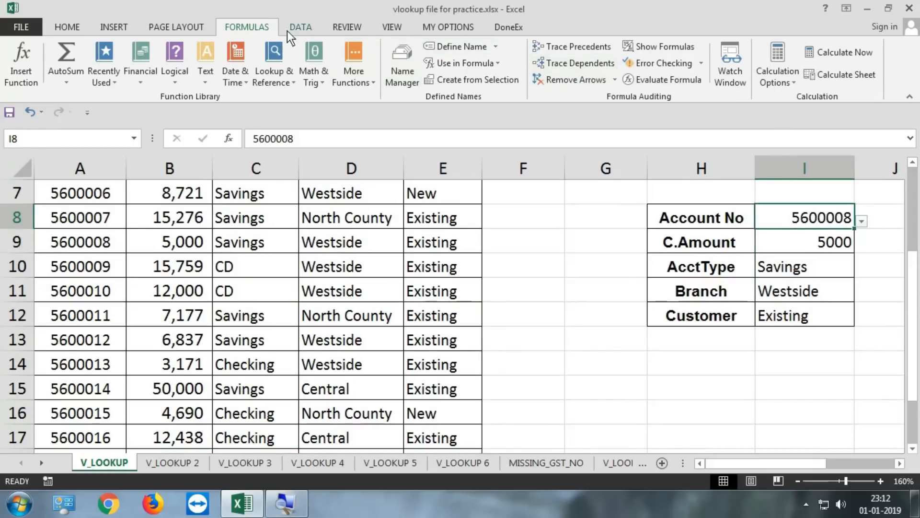
{"action": "left_click", "coordinate": [299, 27]}
{"action": "left_click", "coordinate": [593, 83]}
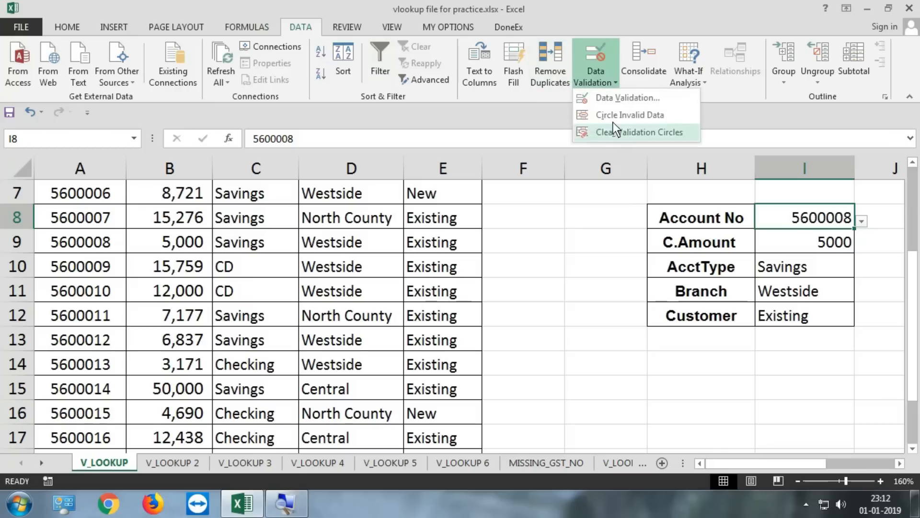
{"action": "left_click", "coordinate": [617, 101]}
Enter an unlisted account number in I8, two above the list's last entry, and compare I9:I12 with the record in row 18
{"action": "double_click", "coordinate": [845, 219]}
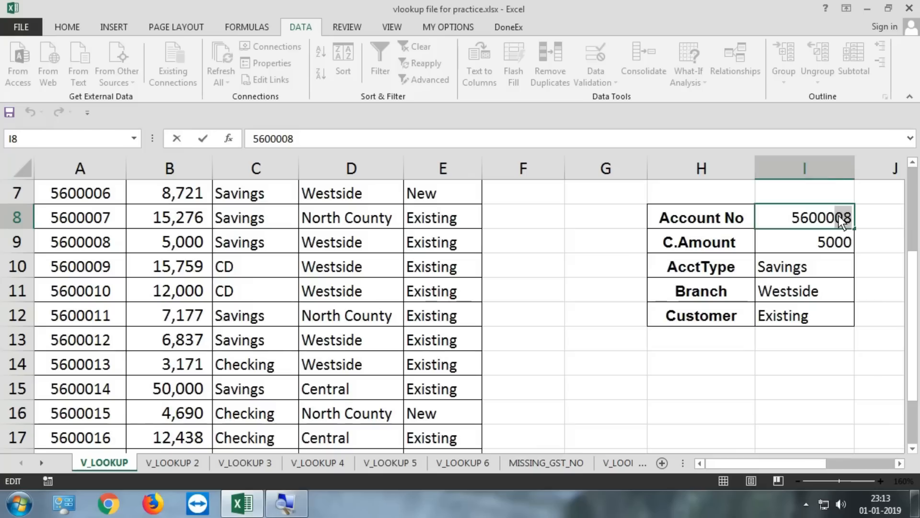
{"action": "type", "text": "19"}
{"action": "key", "text": "Return"}
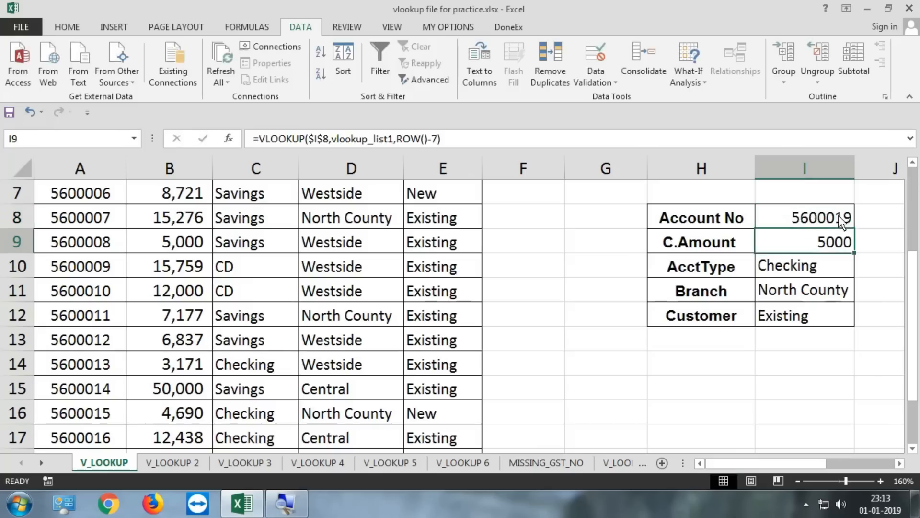
{"action": "left_click_drag", "start_coordinate": [814, 241], "coordinate": [807, 317]}
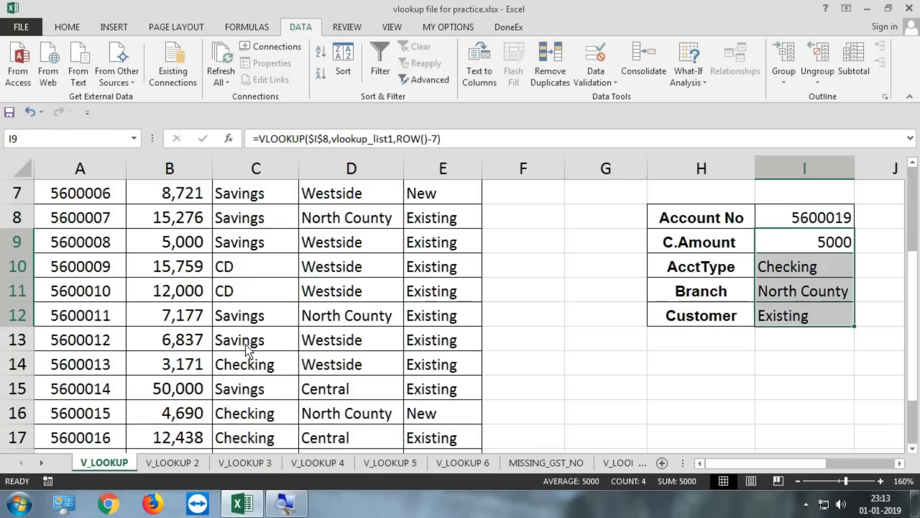
{"action": "scroll", "coordinate": [245, 345], "scroll_direction": "down", "scroll_amount": 1}
{"action": "left_click_drag", "start_coordinate": [444, 394], "coordinate": [144, 392]}
{"action": "left_click", "coordinate": [103, 396]}
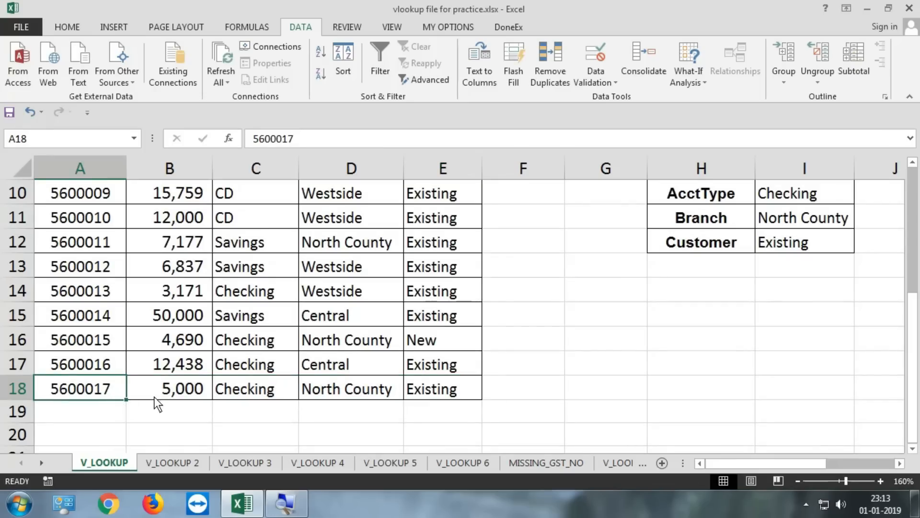
{"action": "scroll", "coordinate": [563, 335], "scroll_direction": "up", "scroll_amount": 3}
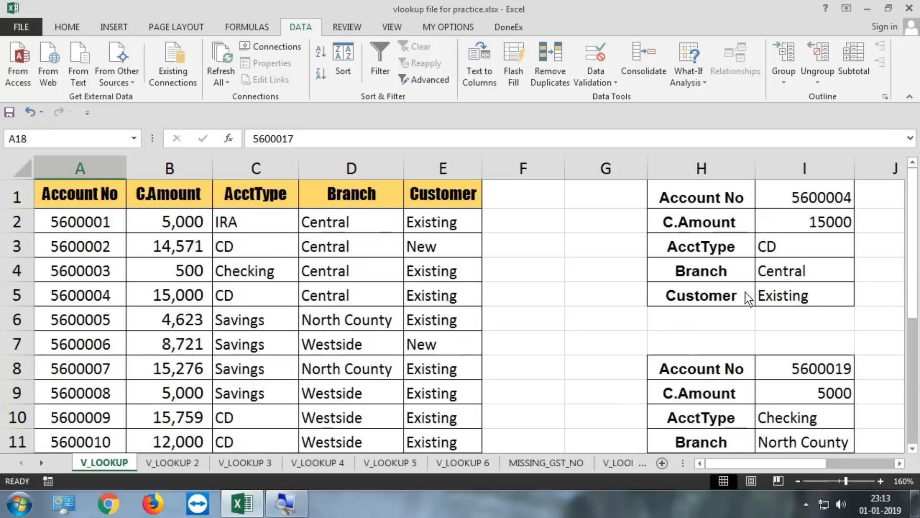
Clear all data validation settings from the account number cell I1
{"action": "left_click", "coordinate": [808, 292]}
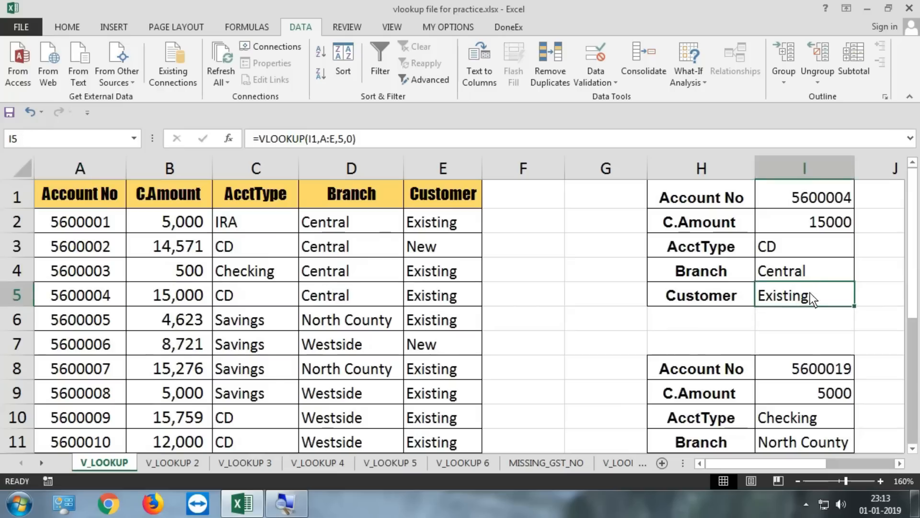
{"action": "left_click", "coordinate": [831, 199]}
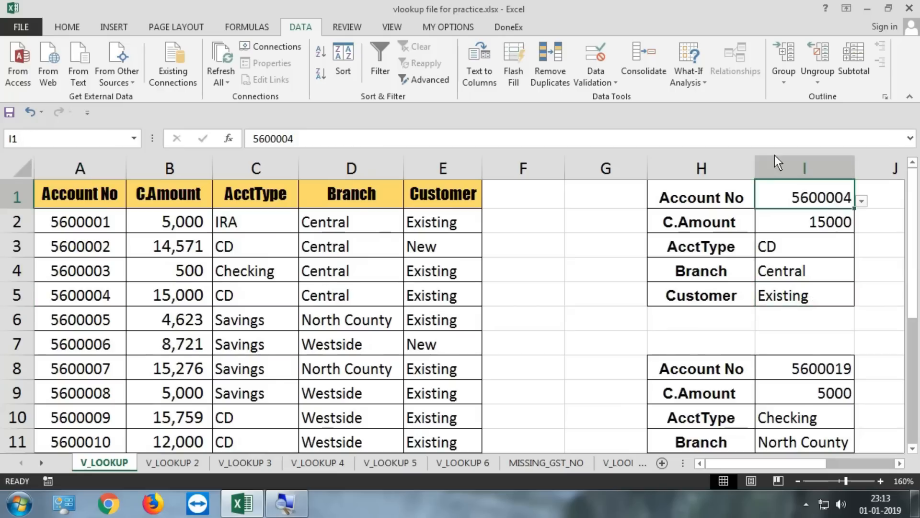
{"action": "left_click", "coordinate": [599, 83]}
{"action": "left_click", "coordinate": [618, 99]}
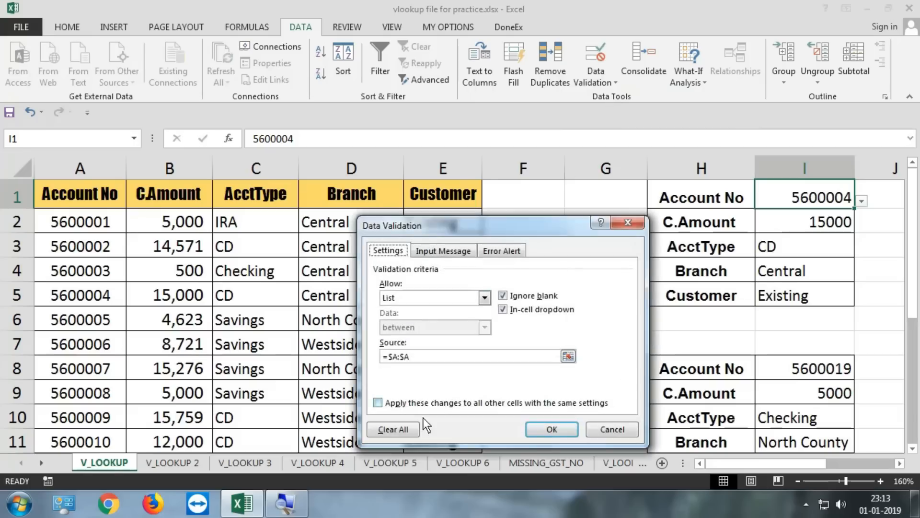
{"action": "left_click", "coordinate": [397, 431]}
{"action": "left_click", "coordinate": [546, 430]}
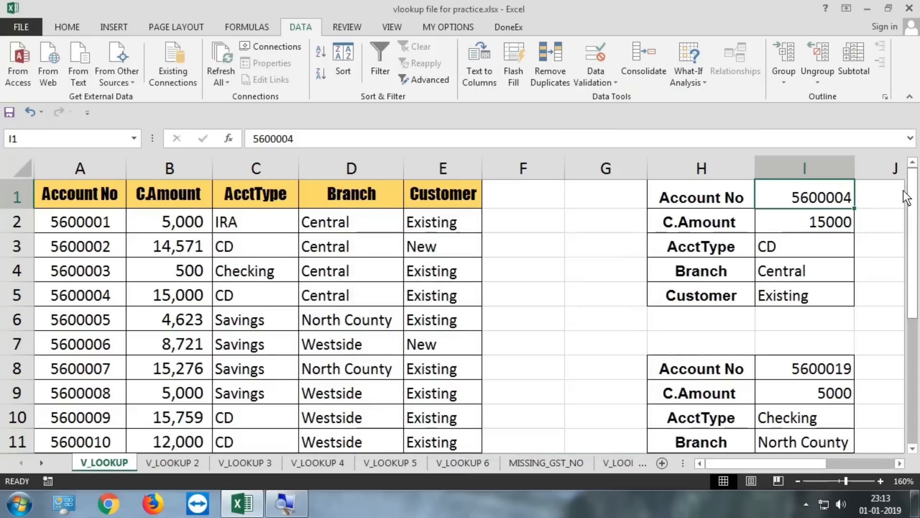
Enter the same unlisted account number in I1 as in I8 and review the exact-match formulas in I2:I5
{"action": "double_click", "coordinate": [850, 195]}
{"action": "left_click_drag", "start_coordinate": [852, 196], "coordinate": [839, 197]}
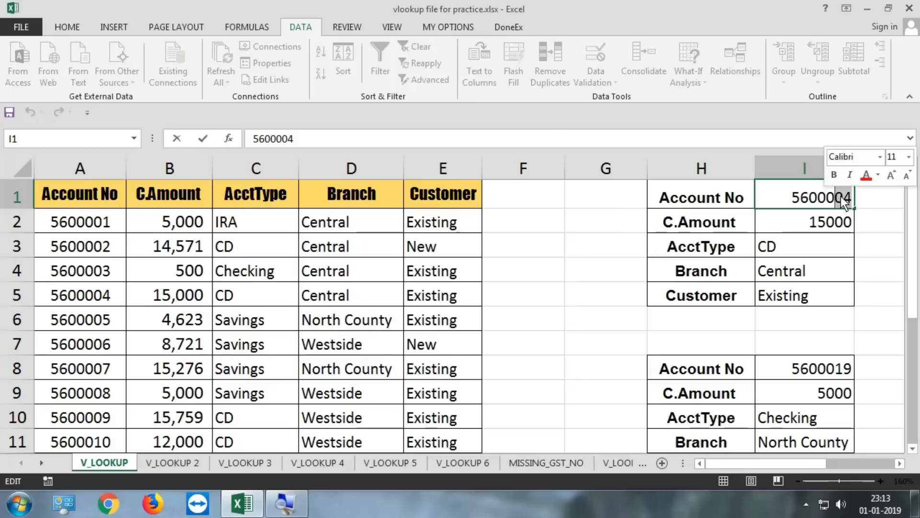
{"action": "type", "text": "19"}
{"action": "key", "text": "Return"}
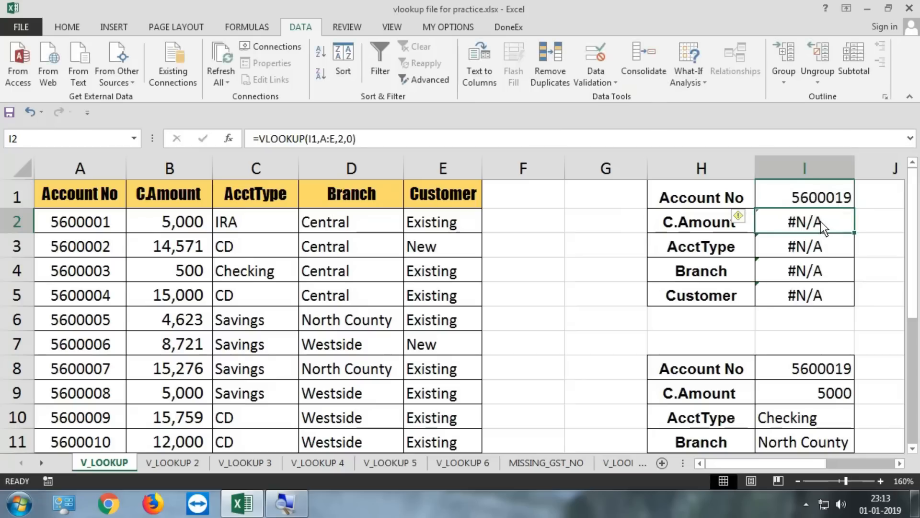
{"action": "left_click_drag", "start_coordinate": [820, 222], "coordinate": [807, 303]}
{"action": "left_click", "coordinate": [815, 215]}
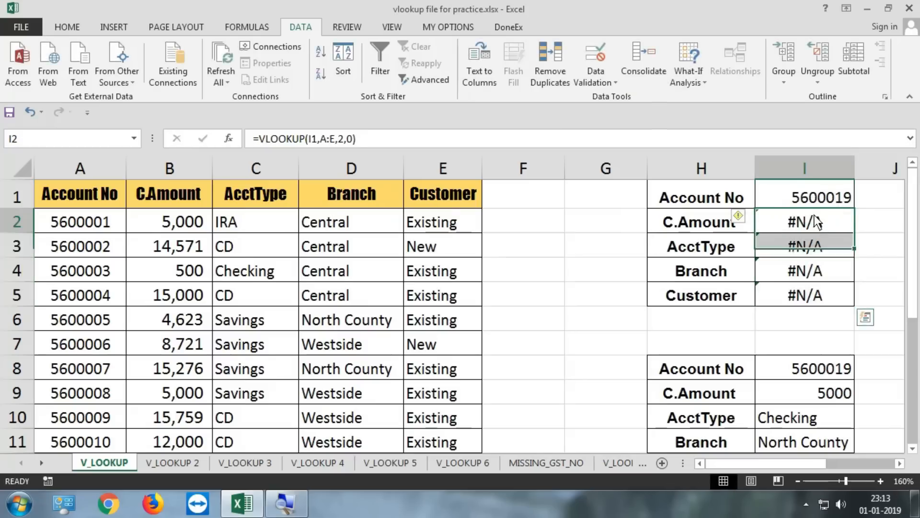
{"action": "double_click", "coordinate": [815, 218]}
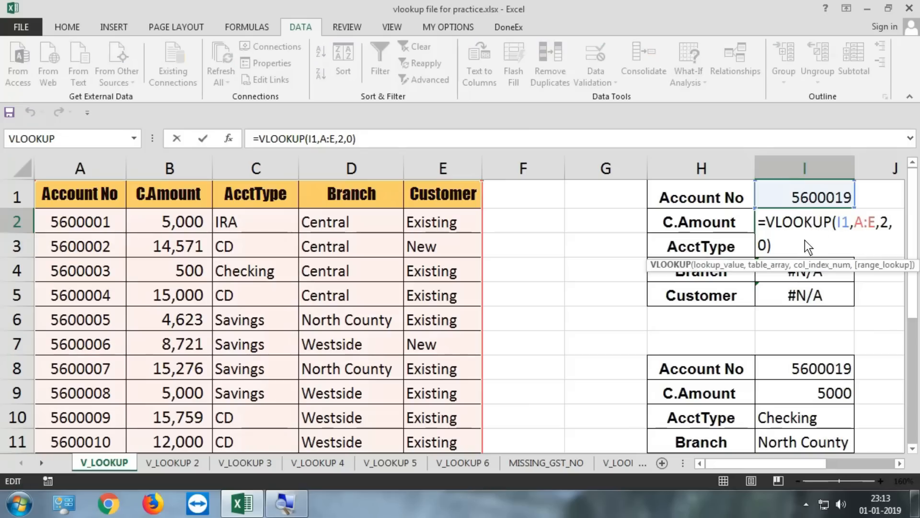
{"action": "key", "text": "Escape"}
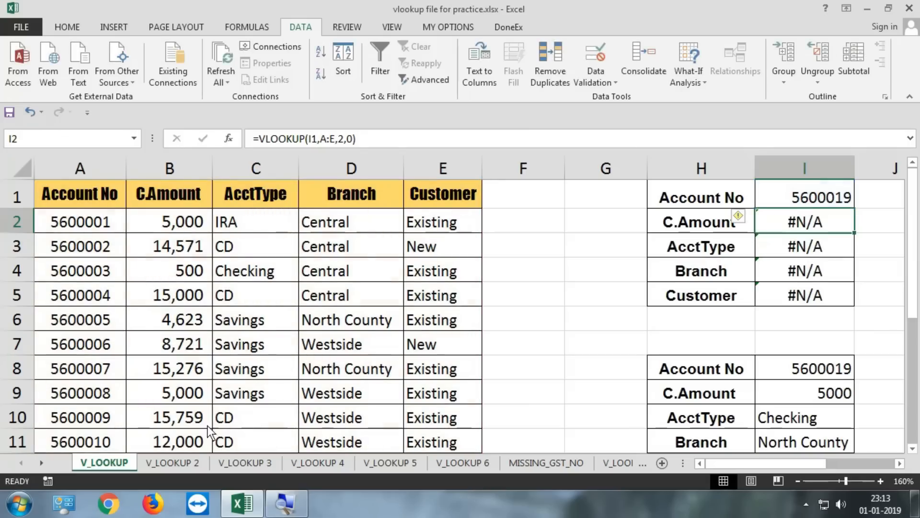
On the V_LOOKUP 2 sheet, change the D2 formula to =VLOOKUP(C2,vlookup_list2,2,1) and fill it down through D9
{"action": "left_click", "coordinate": [175, 462]}
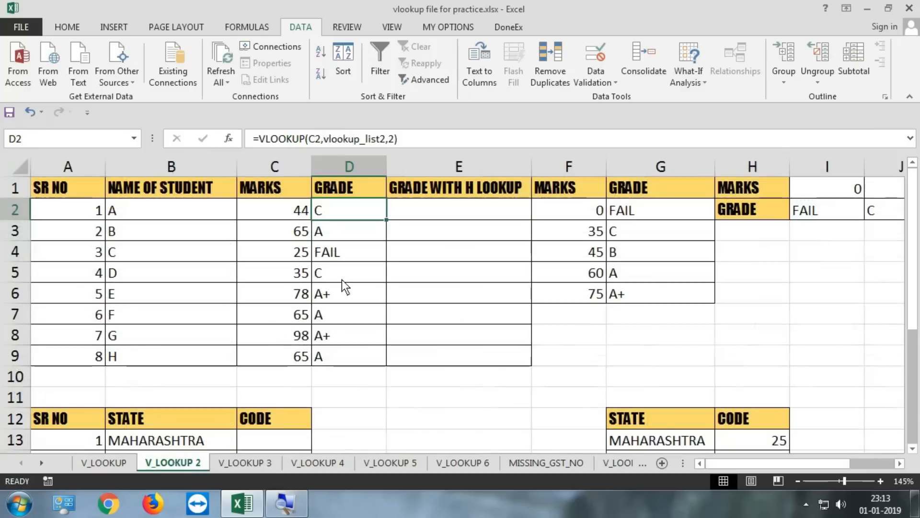
{"action": "double_click", "coordinate": [352, 210]}
{"action": "left_click", "coordinate": [499, 213]}
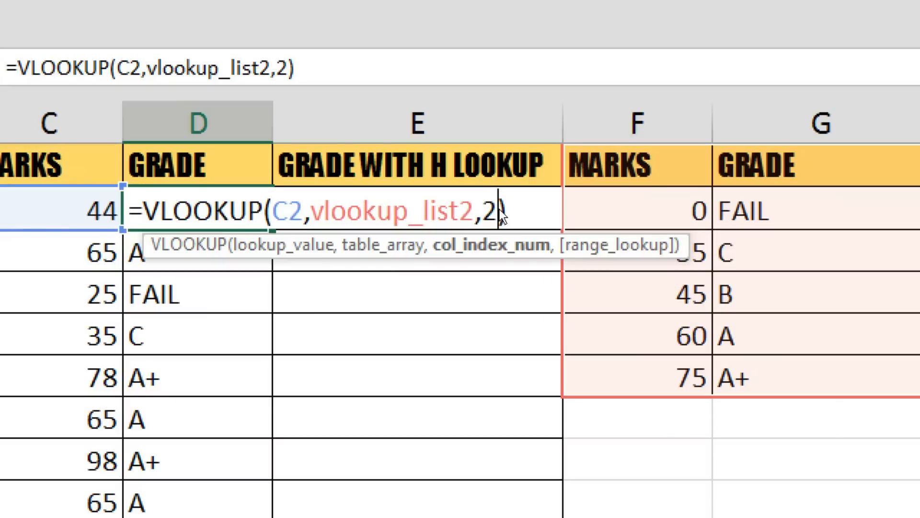
{"action": "type", "text": ",1"}
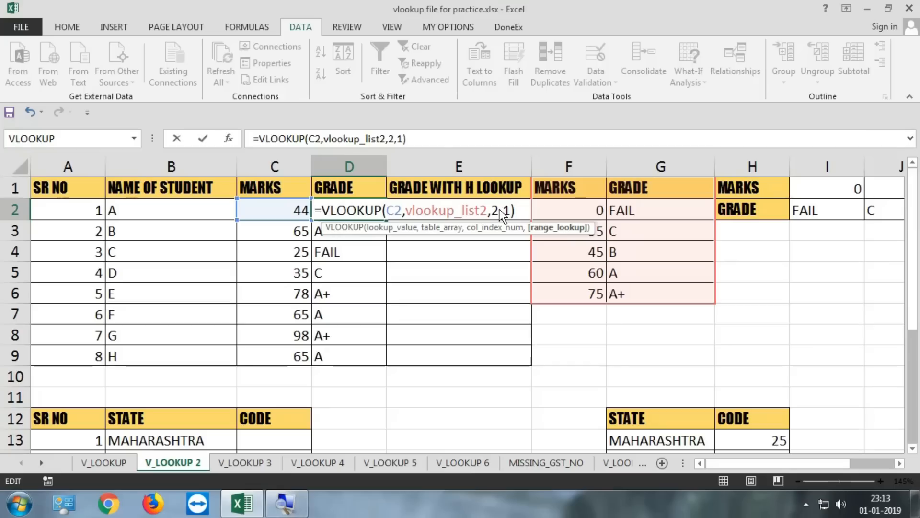
{"action": "key", "text": "Return"}
{"action": "key", "text": "Up"}
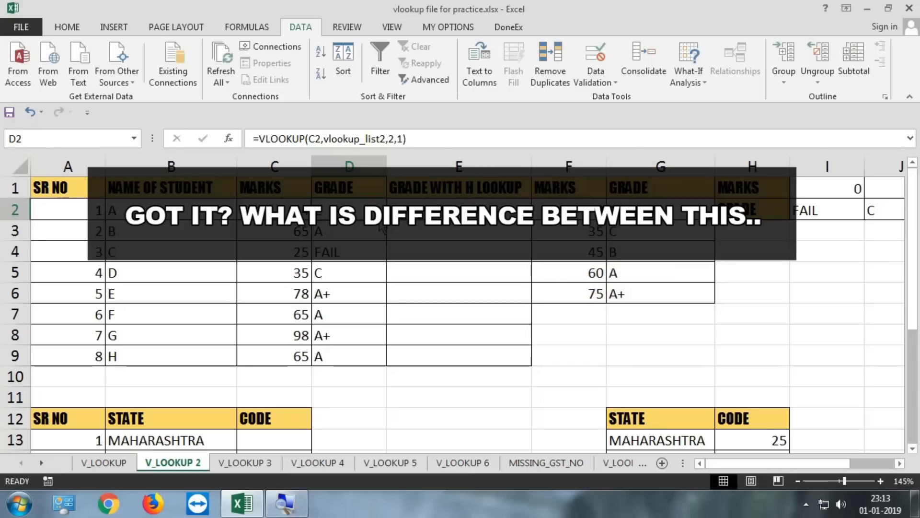
{"action": "double_click", "coordinate": [386, 224]}
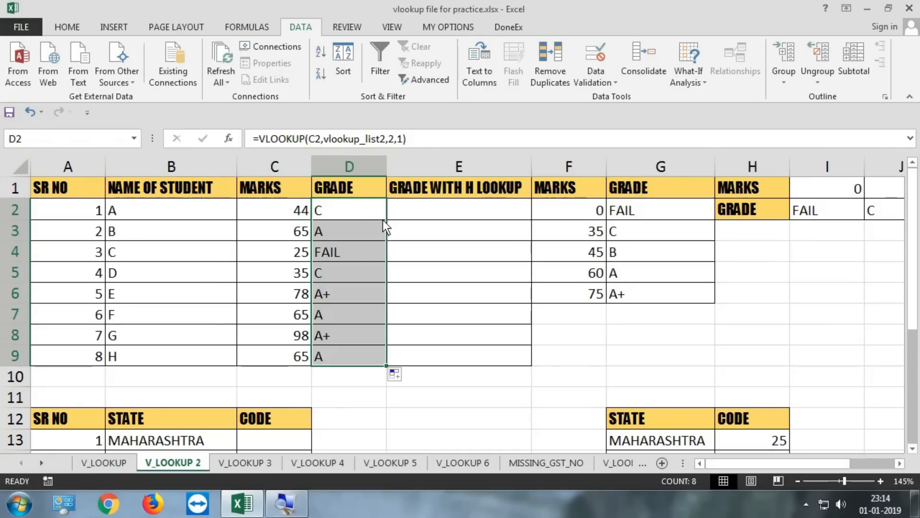
Review each argument of the VLOOKUP in D2, including range_lookup 1, and the order of the marks in F2:F6
{"action": "left_click", "coordinate": [367, 213]}
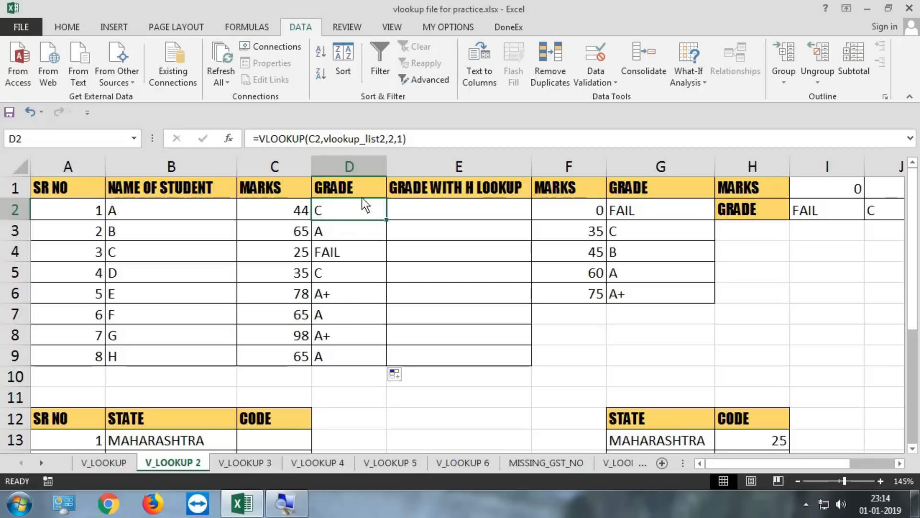
{"action": "double_click", "coordinate": [360, 205]}
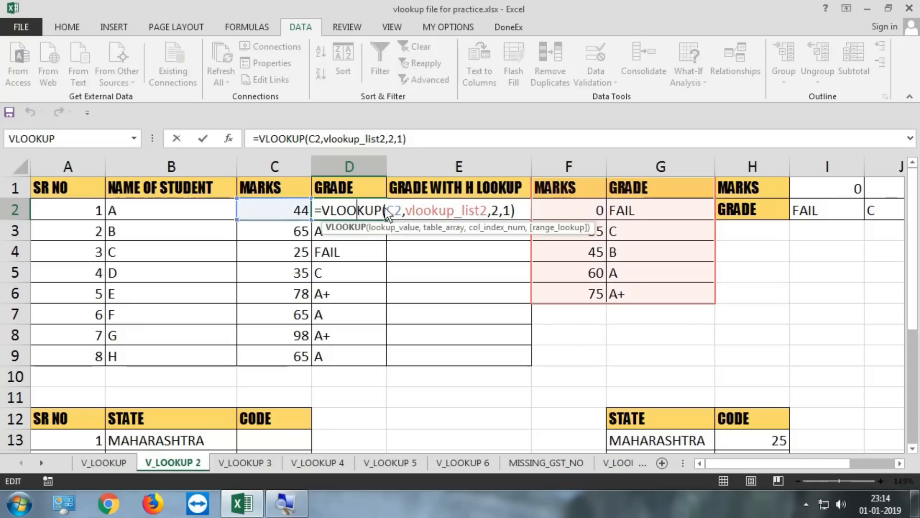
{"action": "double_click", "coordinate": [394, 211]}
{"action": "left_click_drag", "start_coordinate": [411, 210], "coordinate": [436, 209]}
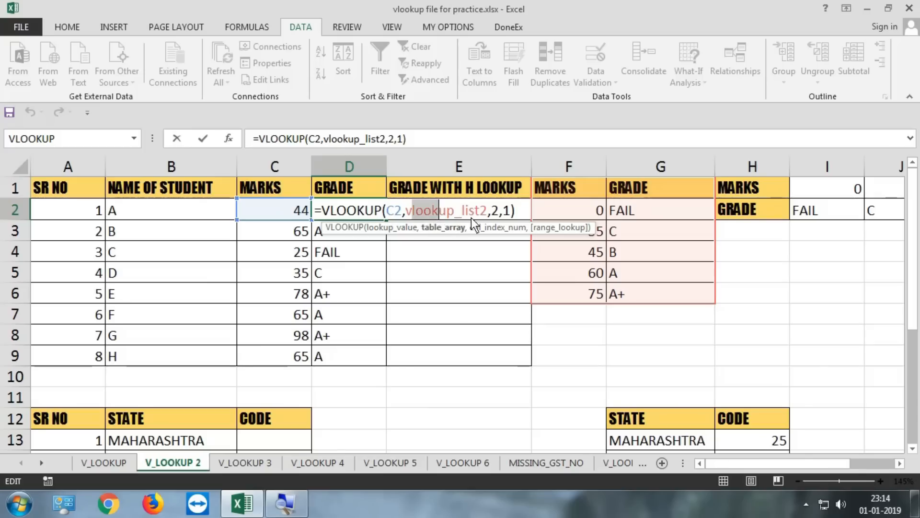
{"action": "left_click_drag", "start_coordinate": [469, 211], "coordinate": [486, 210]}
{"action": "double_click", "coordinate": [496, 211]}
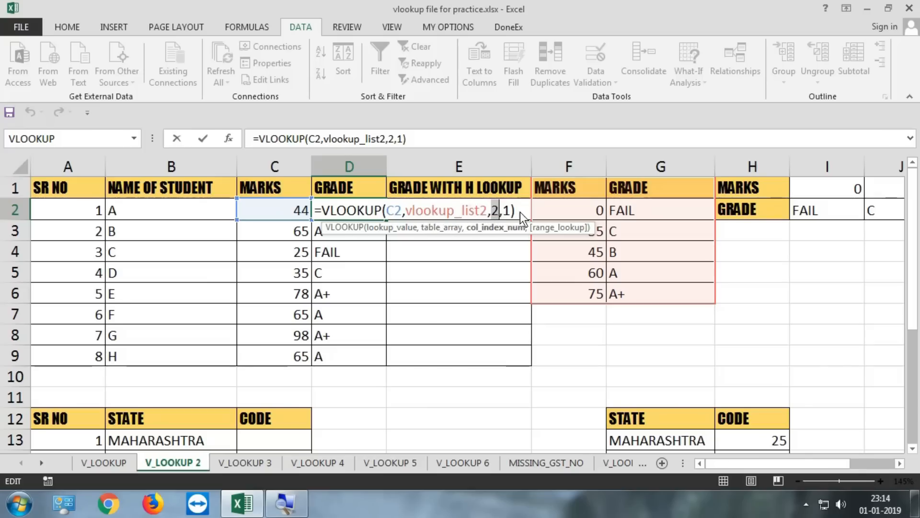
{"action": "double_click", "coordinate": [506, 210]}
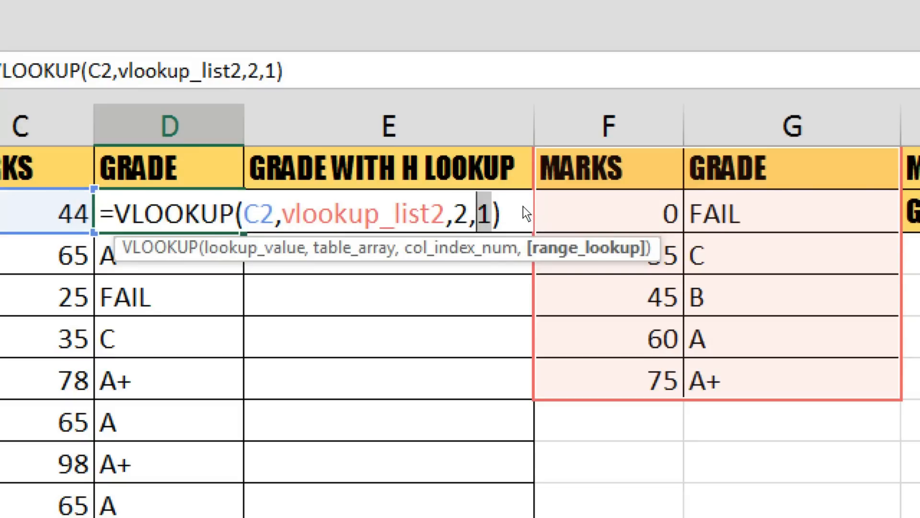
{"action": "key", "text": "ctrl+Return"}
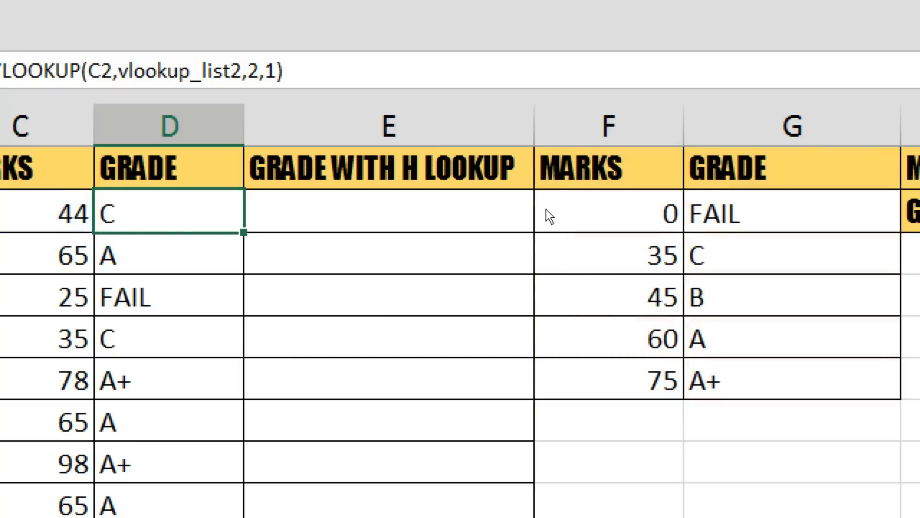
{"action": "left_click", "coordinate": [572, 212]}
{"action": "key", "text": "ctrl+shift+Down"}
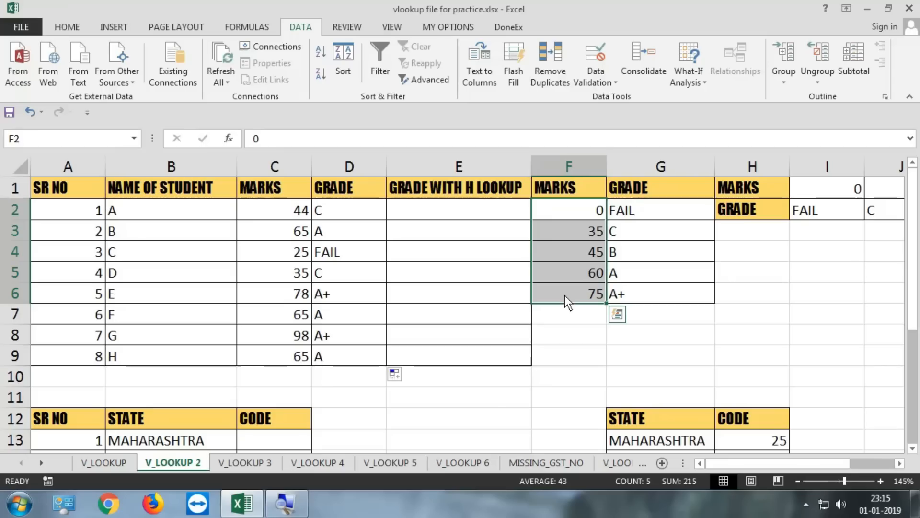
{"action": "left_click", "coordinate": [461, 252]}
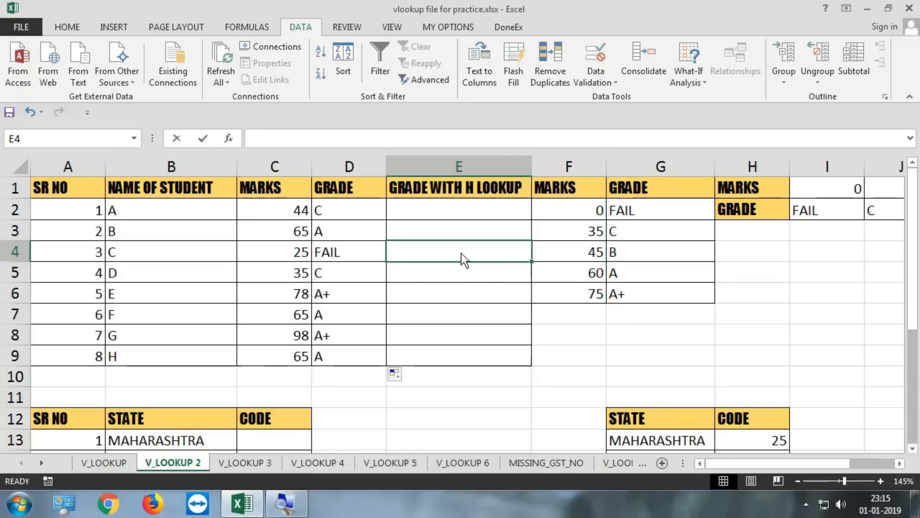
{"action": "type", "text": "=vl"}
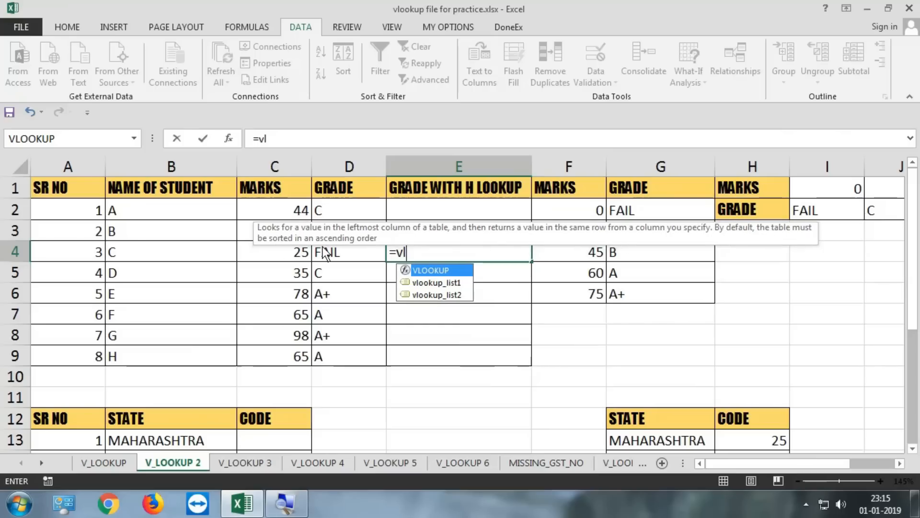
{"action": "key", "text": "Escape"}
{"action": "key", "text": "Escape"}
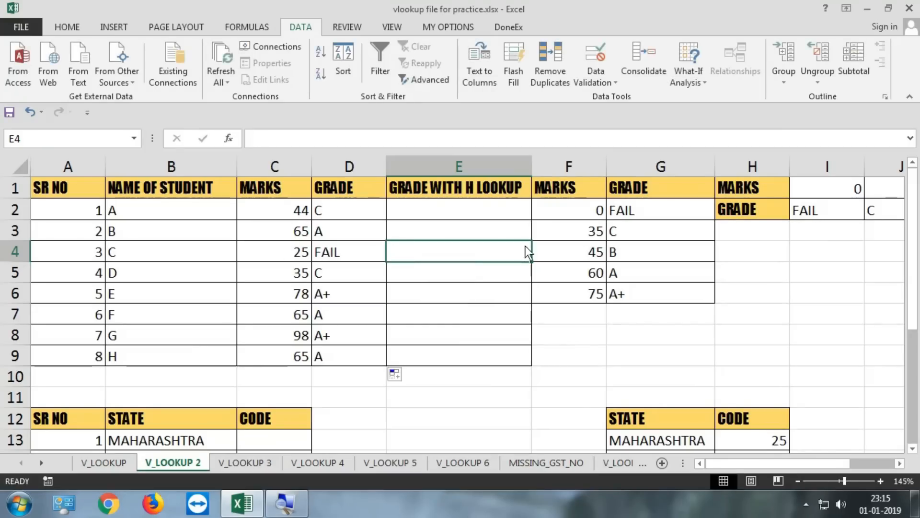
Examine the VLOOKUP grades in D2:D9 against the ascending marks thresholds and grades in F2:G6
{"action": "left_click_drag", "start_coordinate": [363, 213], "coordinate": [346, 348]}
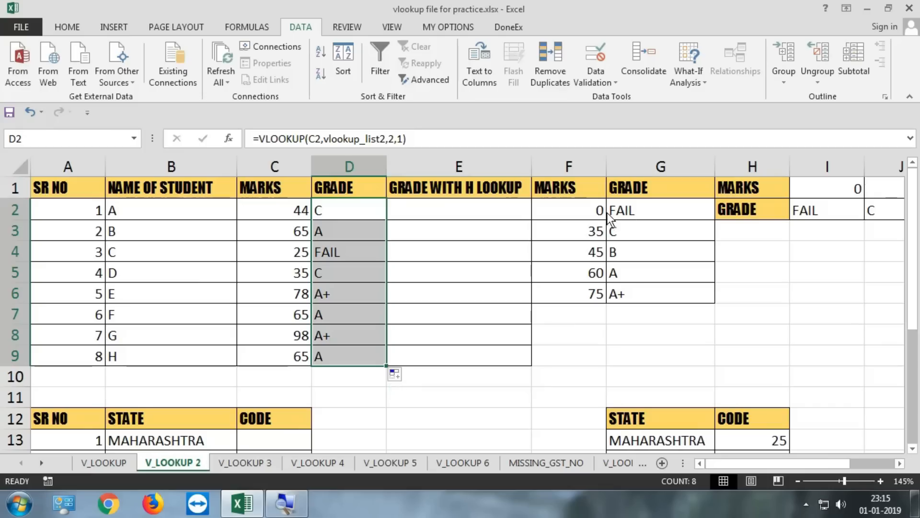
{"action": "left_click_drag", "start_coordinate": [597, 213], "coordinate": [626, 290]}
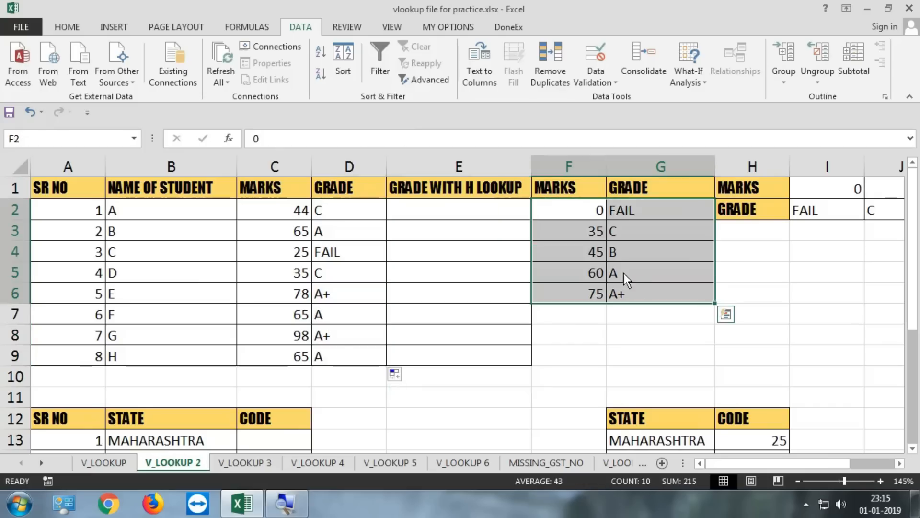
{"action": "left_click_drag", "start_coordinate": [597, 217], "coordinate": [586, 237]}
{"action": "left_click", "coordinate": [596, 230]}
{"action": "key", "text": "Escape"}
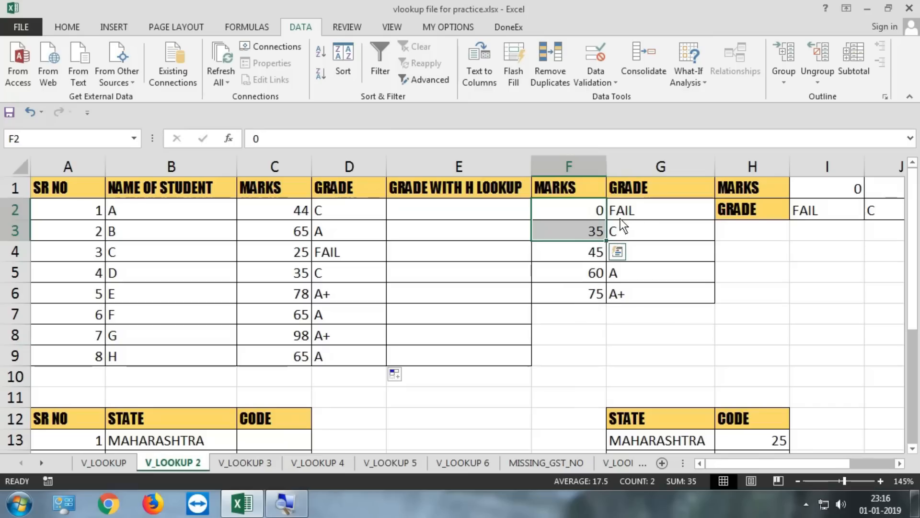
{"action": "left_click", "coordinate": [627, 210]}
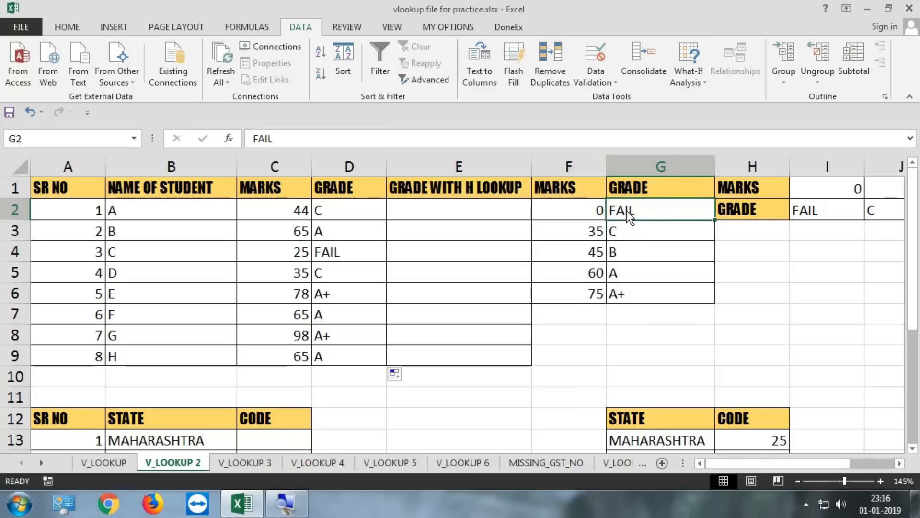
{"action": "left_click", "coordinate": [596, 219]}
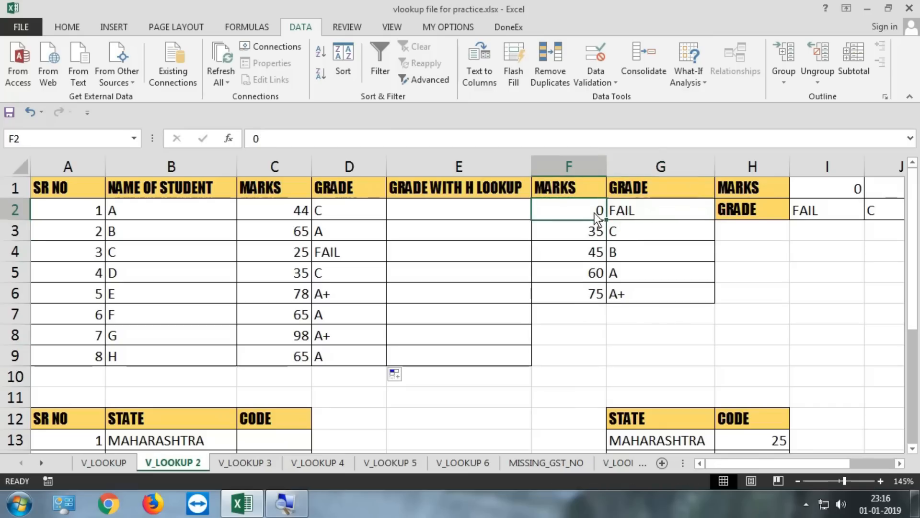
{"action": "left_click_drag", "start_coordinate": [596, 218], "coordinate": [589, 292]}
{"action": "left_click", "coordinate": [589, 292]}
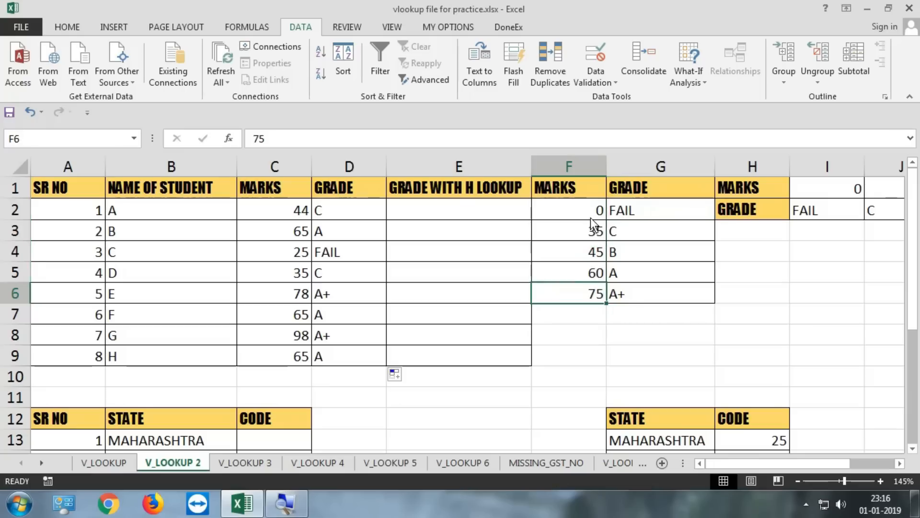
{"action": "left_click", "coordinate": [590, 218]}
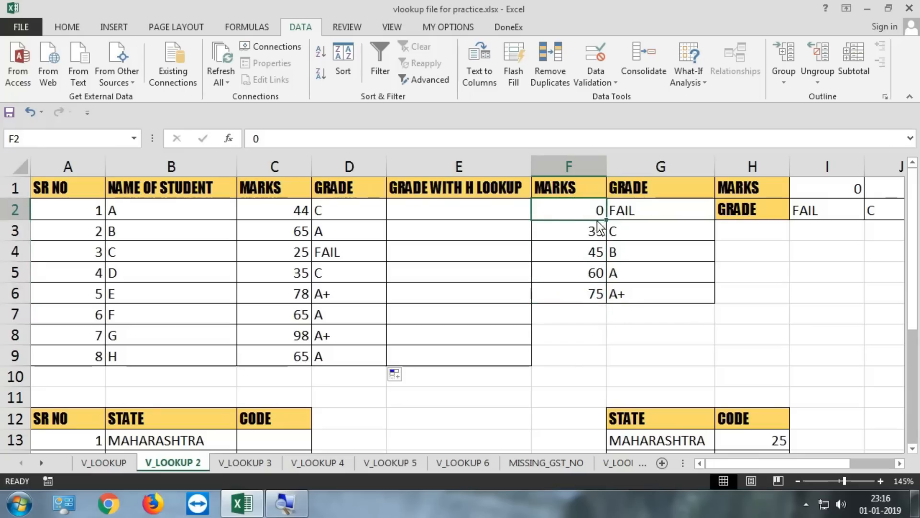
{"action": "left_click_drag", "start_coordinate": [598, 217], "coordinate": [648, 294]}
{"action": "left_click_drag", "start_coordinate": [594, 215], "coordinate": [598, 295]}
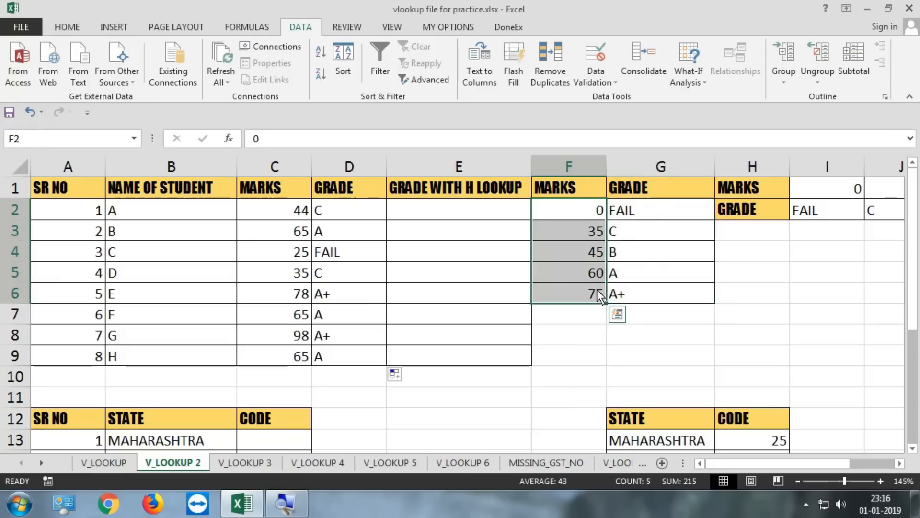
{"action": "left_click_drag", "start_coordinate": [583, 218], "coordinate": [620, 297]}
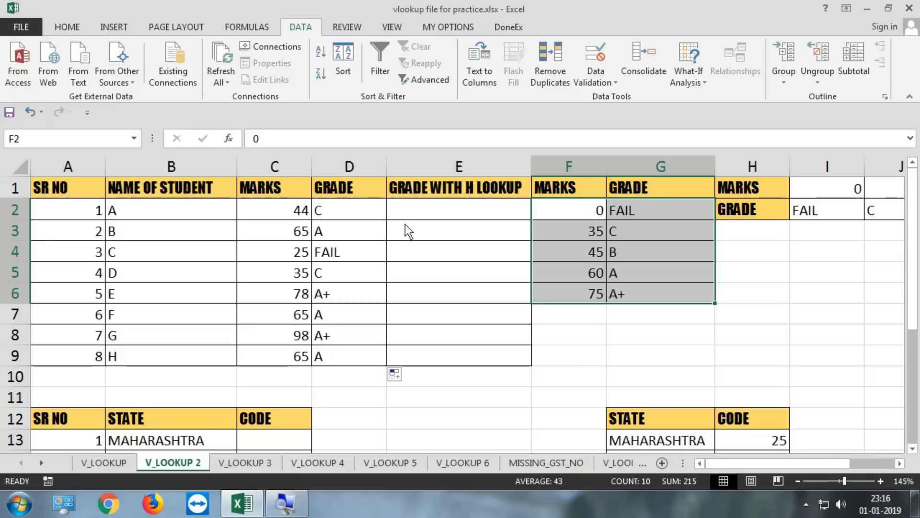
{"action": "left_click", "coordinate": [429, 211]}
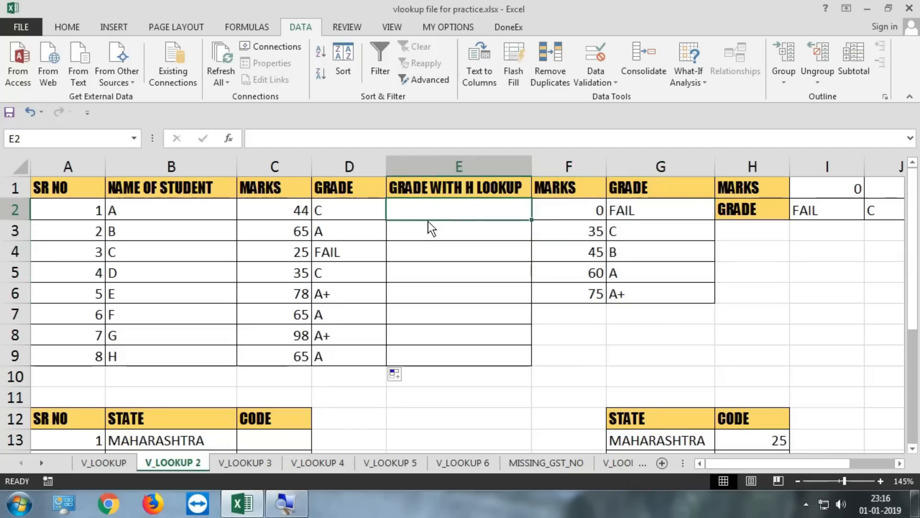
{"action": "scroll", "coordinate": [408, 237], "scroll_direction": "down", "scroll_amount": 2}
{"action": "scroll", "coordinate": [384, 259], "scroll_direction": "down", "scroll_amount": 1}
{"action": "left_click", "coordinate": [291, 307]}
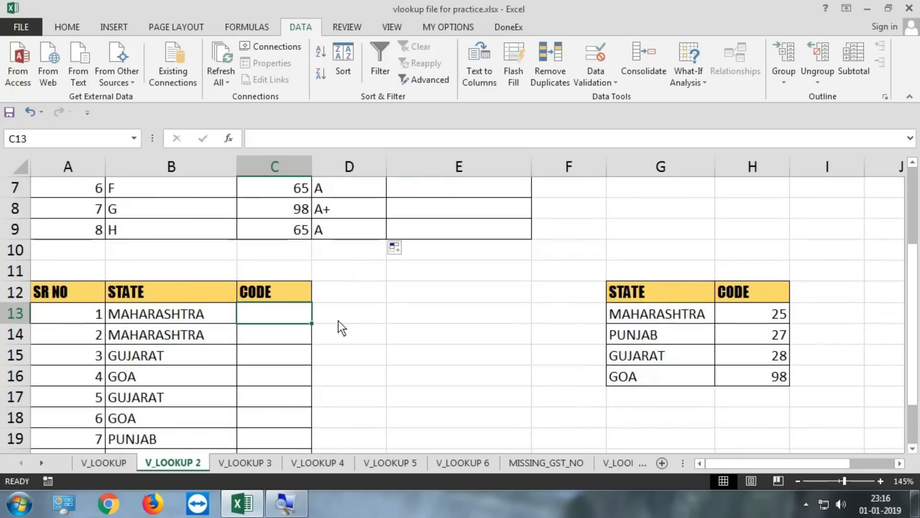
{"action": "scroll", "coordinate": [447, 222], "scroll_direction": "up", "scroll_amount": 2}
{"action": "left_click", "coordinate": [451, 211]}
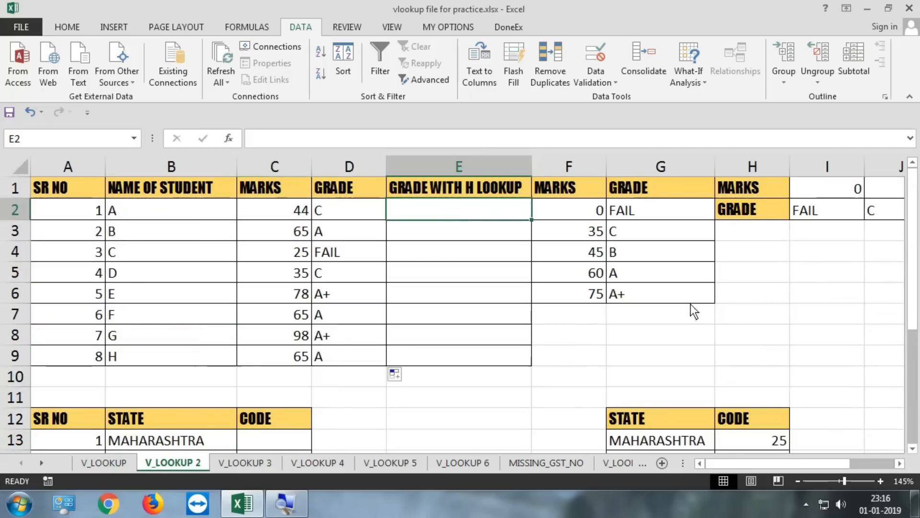
Name the horizontal marks and grade table H1:M2 hlookup_list
{"action": "scroll", "coordinate": [436, 351], "scroll_direction": "down", "scroll_amount": 2}
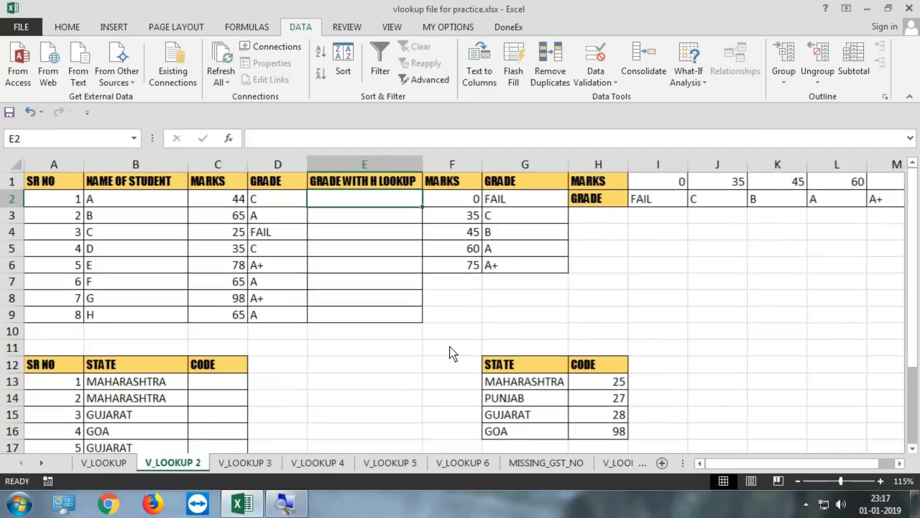
{"action": "left_click_drag", "start_coordinate": [598, 184], "coordinate": [750, 200]}
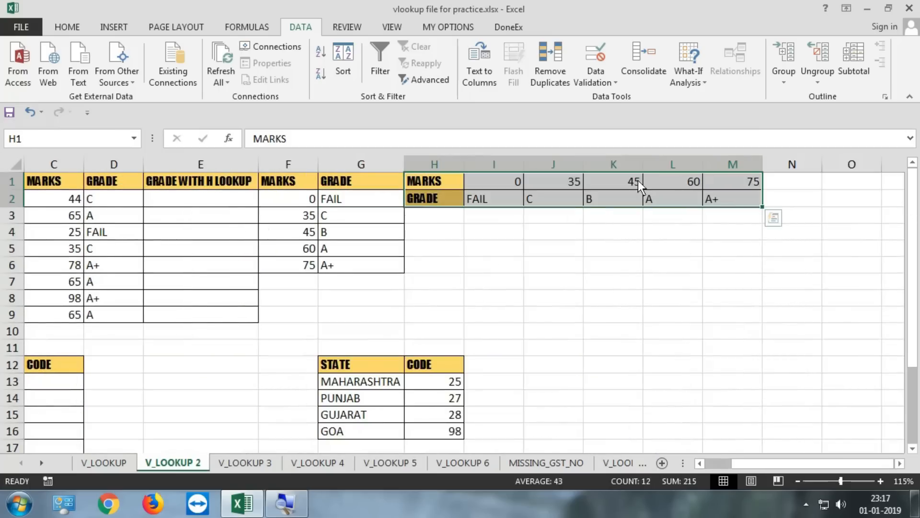
{"action": "left_click", "coordinate": [36, 142]}
{"action": "type", "text": "hlookup_list"}
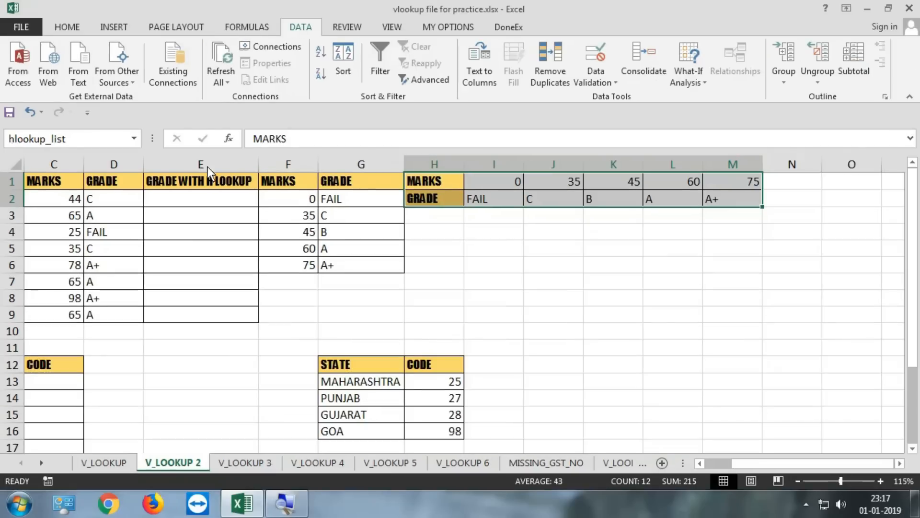
Enter =HLOOKUP(C2,hlookup_list,2,1) in E2 to get the first student's grade
{"action": "left_click", "coordinate": [215, 195]}
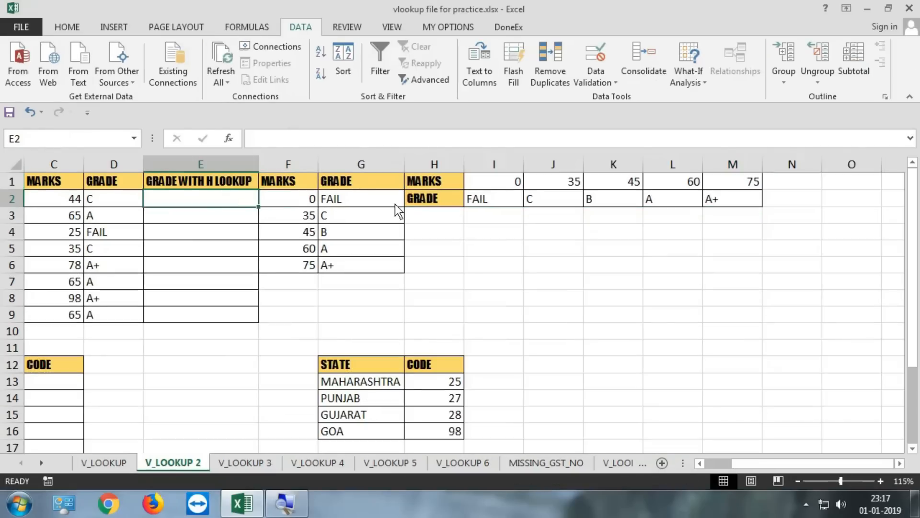
{"action": "type", "text": "=hlo"}
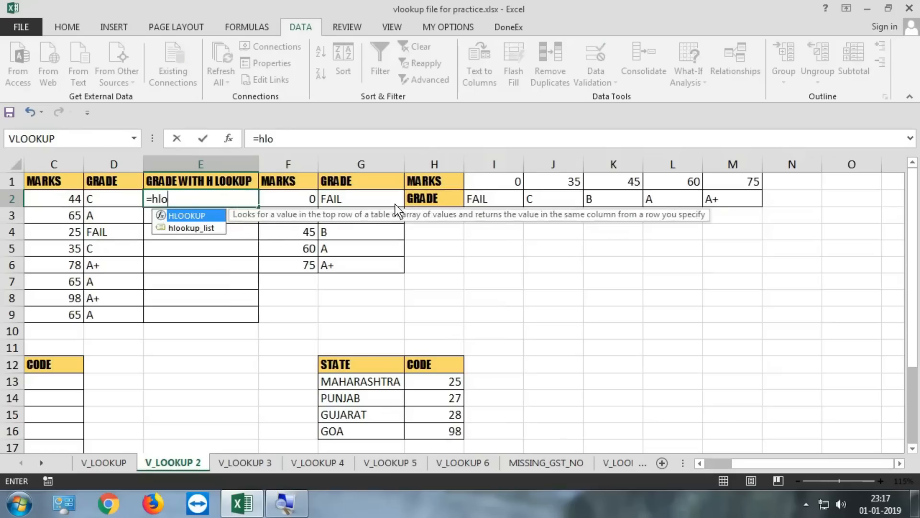
{"action": "key", "text": "Tab"}
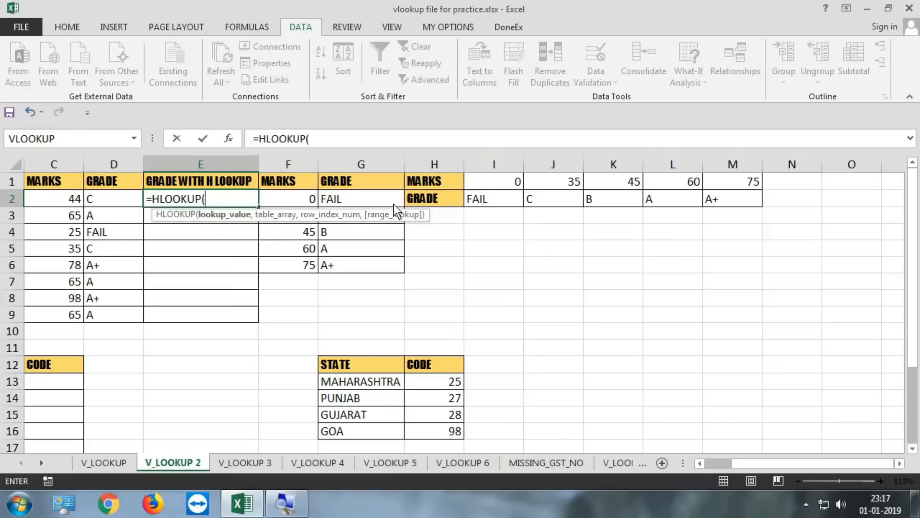
{"action": "left_click", "coordinate": [73, 204]}
{"action": "type", "text": ","}
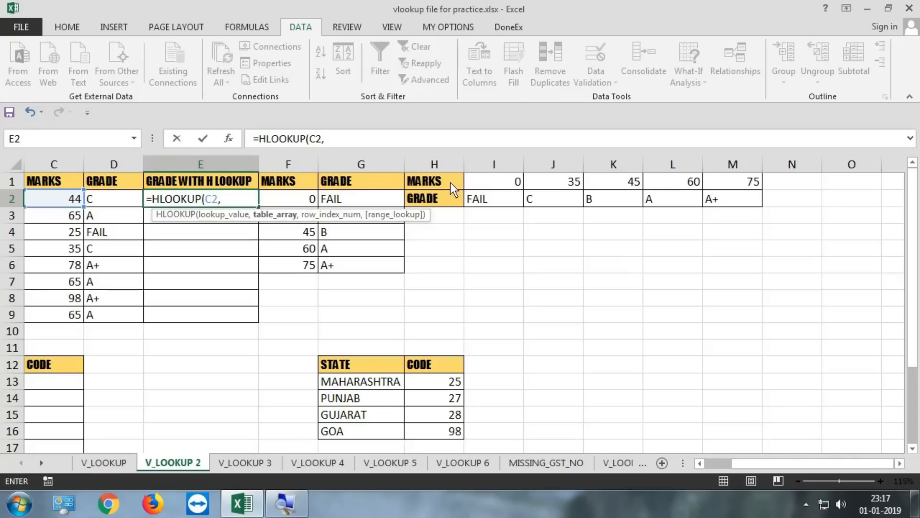
{"action": "type", "text": "hl"}
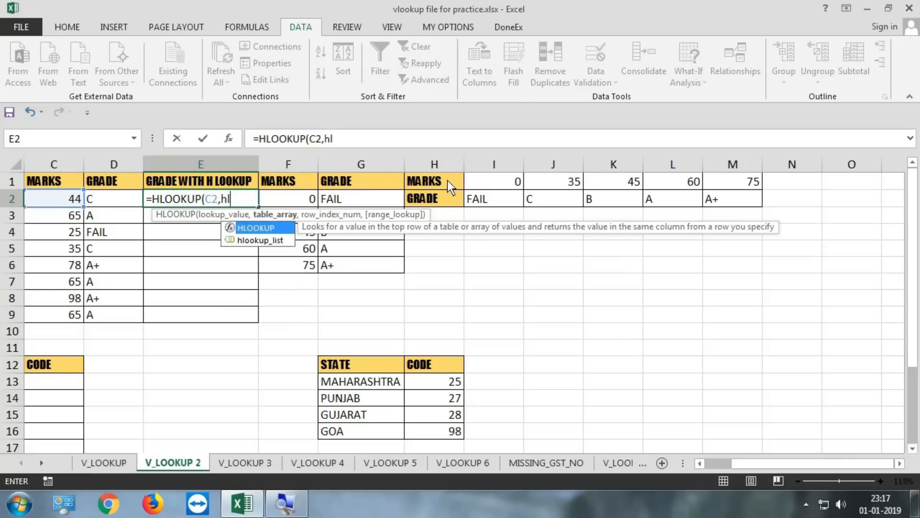
{"action": "key", "text": "Down"}
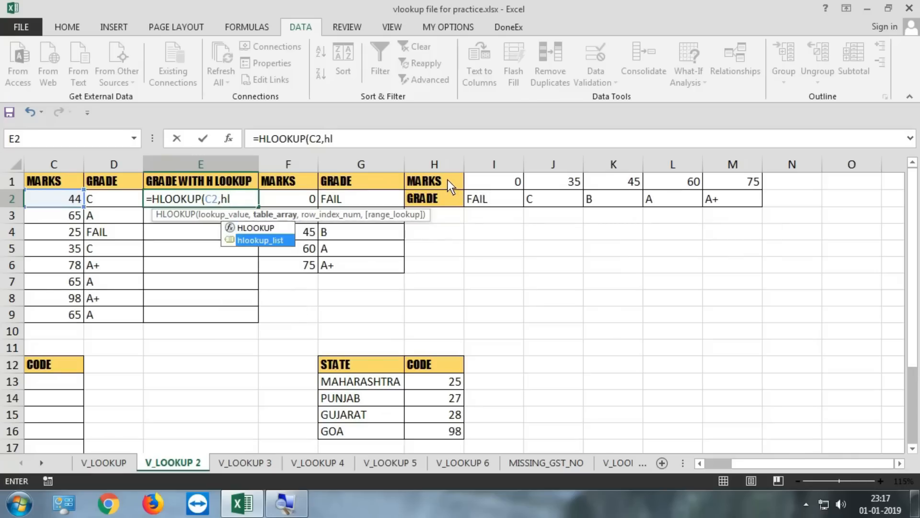
{"action": "key", "text": "Tab"}
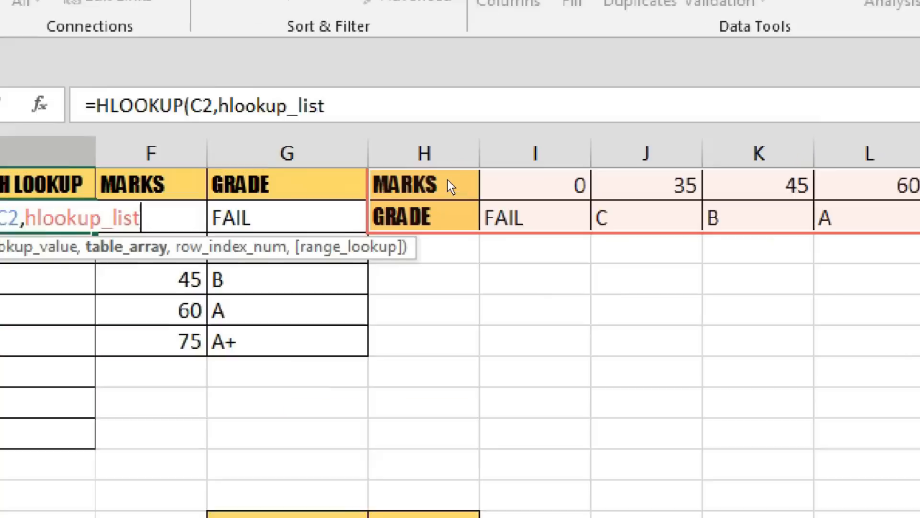
{"action": "type", "text": ","}
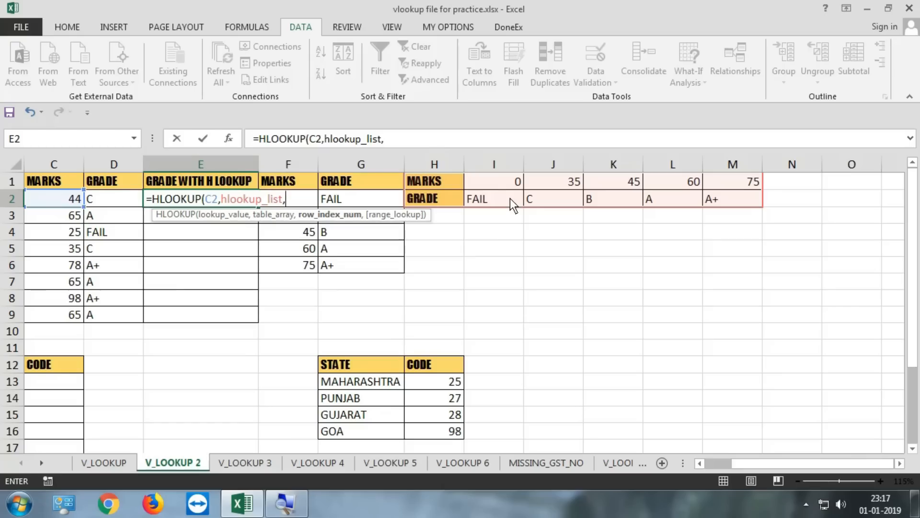
{"action": "type", "text": "2,"}
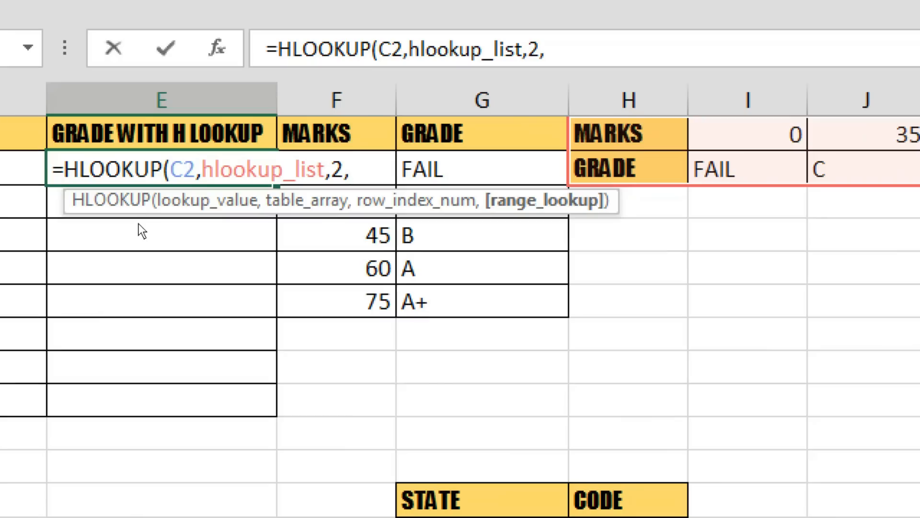
{"action": "type", "text": "1"}
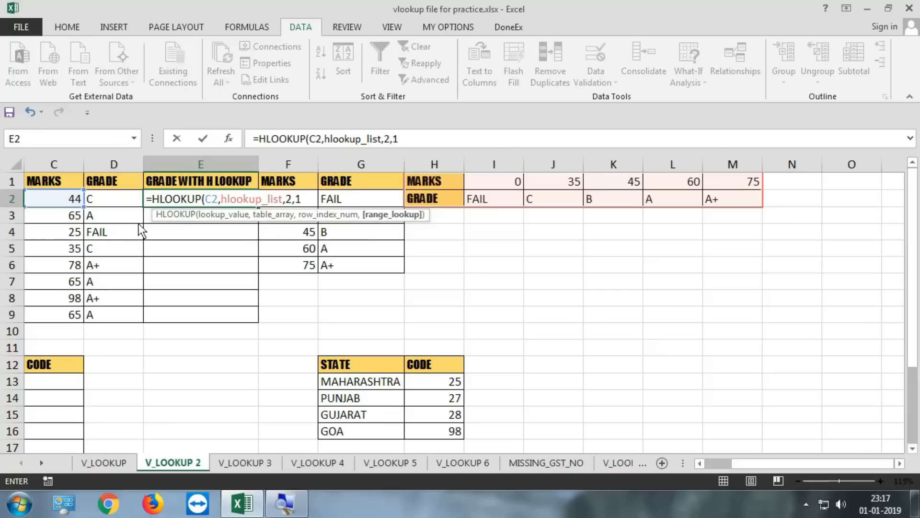
{"action": "key", "text": "Return"}
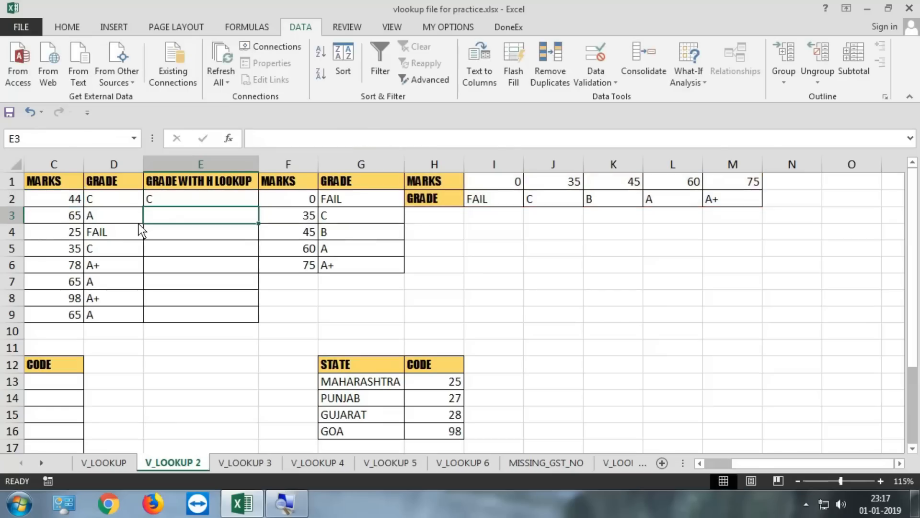
Fill the E2 HLOOKUP formula down through E9 and compare the results with the VLOOKUP grades in column D
{"action": "left_click", "coordinate": [180, 198]}
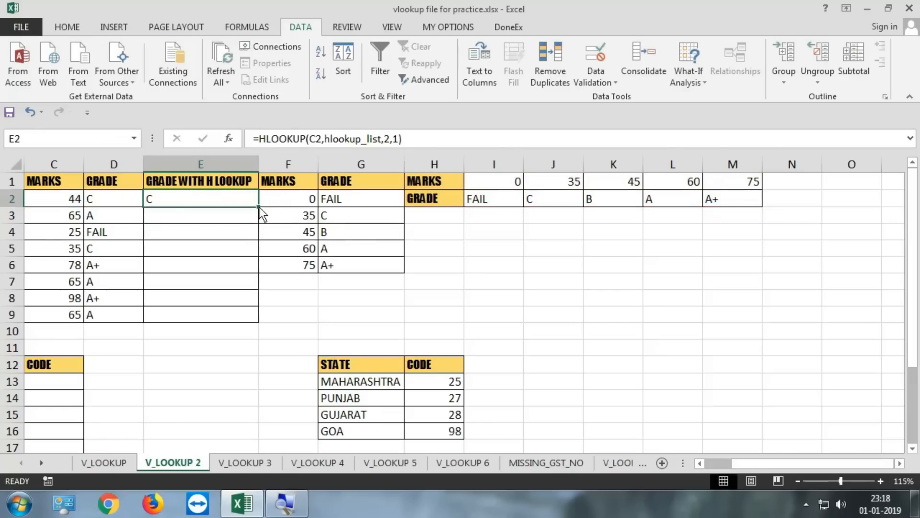
{"action": "double_click", "coordinate": [259, 207]}
{"action": "left_click_drag", "start_coordinate": [120, 198], "coordinate": [120, 326]}
{"action": "left_click_drag", "start_coordinate": [198, 199], "coordinate": [204, 309]}
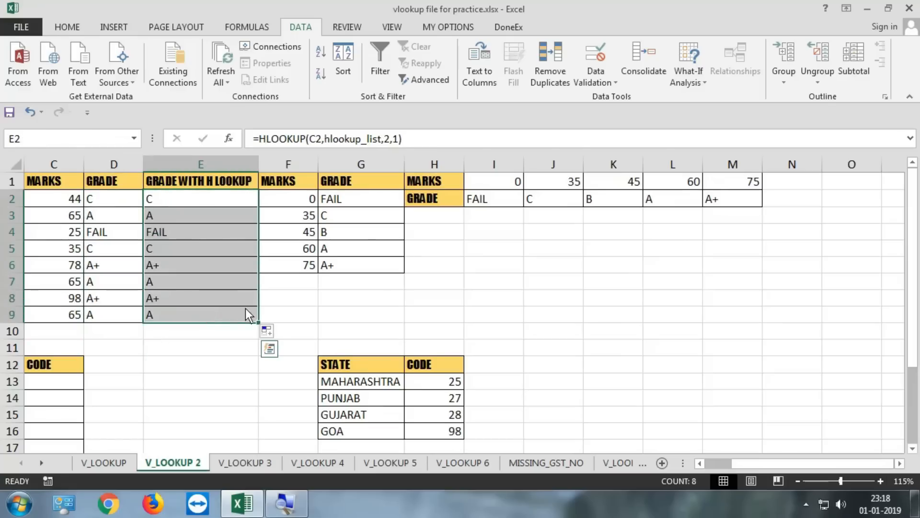
{"action": "left_click_drag", "start_coordinate": [432, 181], "coordinate": [733, 203]}
Review the student marks in C2:C9, the state list with its CODE column, and the state code table G12:H16
{"action": "left_click_drag", "start_coordinate": [792, 467], "coordinate": [751, 467]}
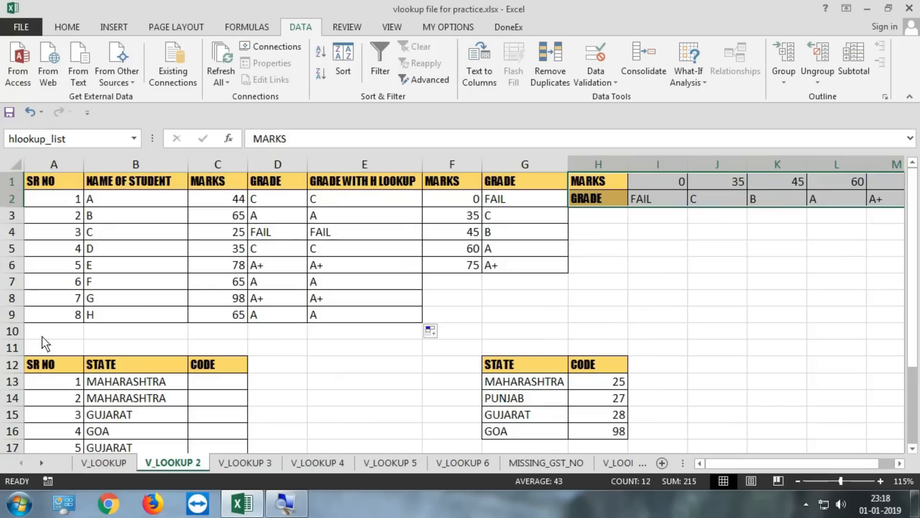
{"action": "scroll", "coordinate": [50, 338], "scroll_direction": "down", "scroll_amount": 1}
{"action": "scroll", "coordinate": [111, 345], "scroll_direction": "up", "scroll_amount": 1}
{"action": "left_click_drag", "start_coordinate": [242, 202], "coordinate": [236, 314]}
{"action": "scroll", "coordinate": [181, 343], "scroll_direction": "down", "scroll_amount": 1}
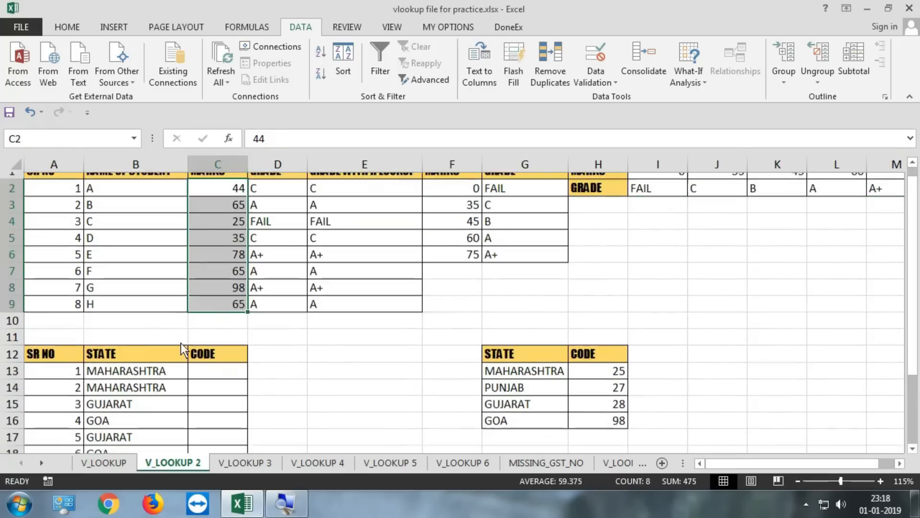
{"action": "left_click_drag", "start_coordinate": [164, 326], "coordinate": [148, 446]}
{"action": "left_click", "coordinate": [232, 334]}
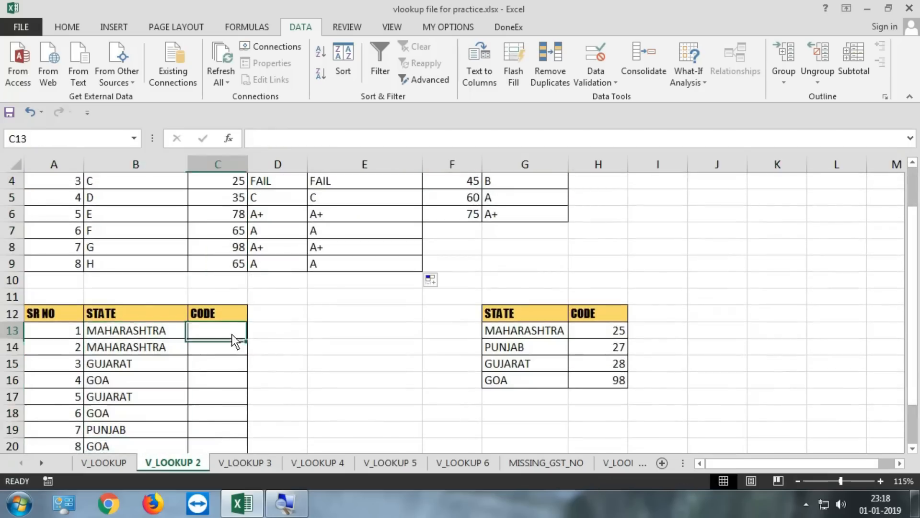
{"action": "scroll", "coordinate": [231, 335], "scroll_direction": "down", "scroll_amount": 1}
{"action": "left_click_drag", "start_coordinate": [554, 272], "coordinate": [592, 333]}
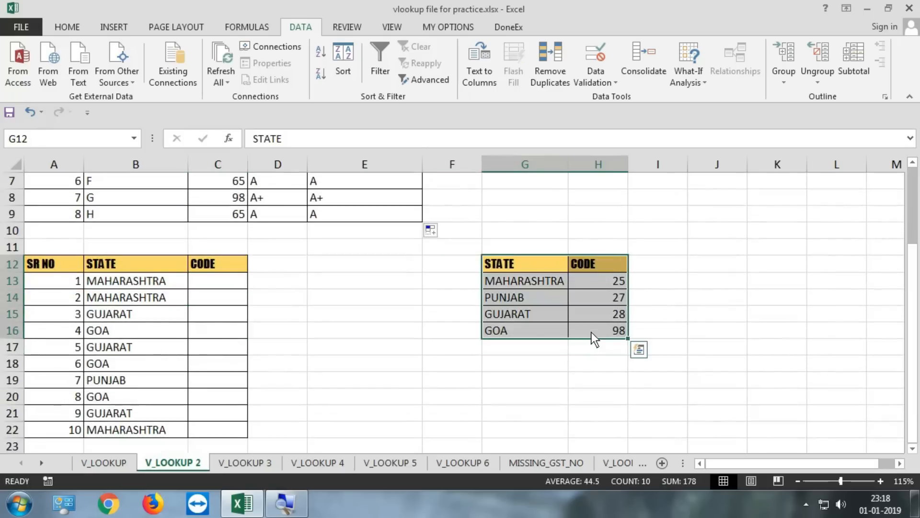
Enter =VLOOKUP(B13,G12:H16,2,0) in C13 to get the first state's code by exact match
{"action": "left_click_drag", "start_coordinate": [547, 267], "coordinate": [590, 333]}
{"action": "left_click", "coordinate": [204, 279]}
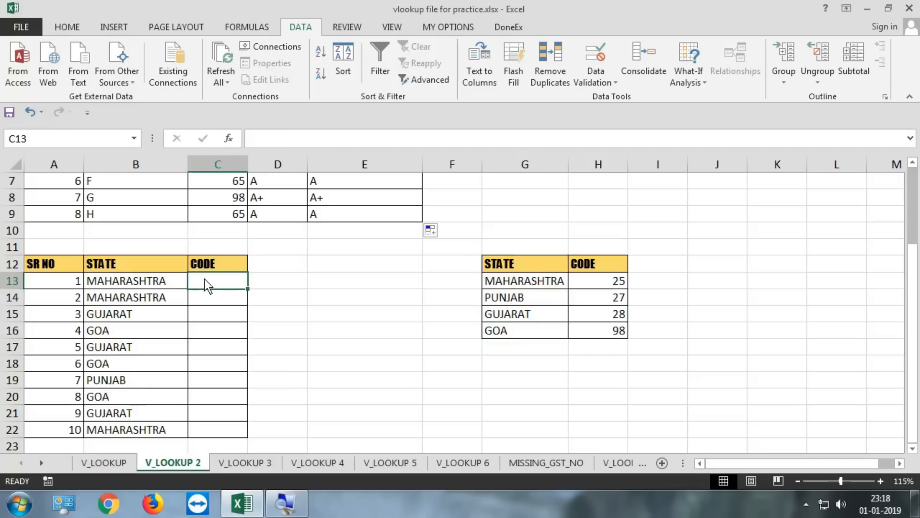
{"action": "type", "text": "=vlo"}
{"action": "key", "text": "Tab"}
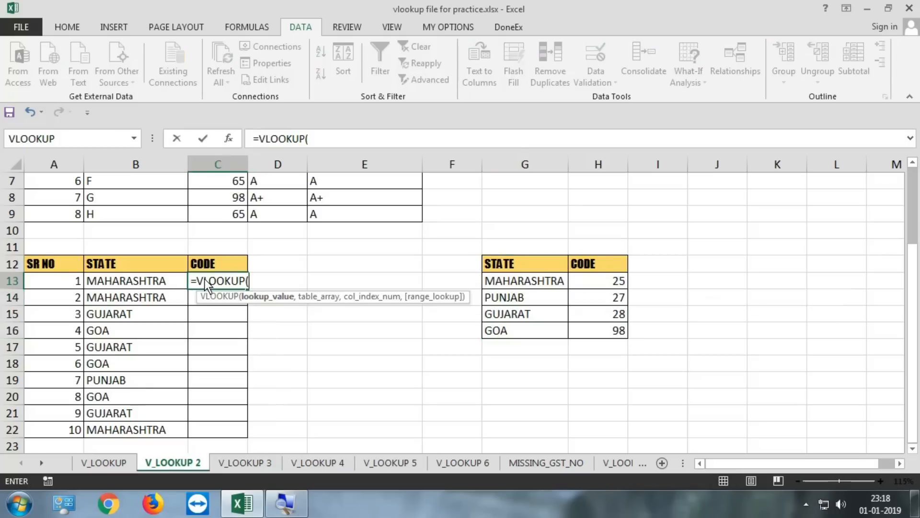
{"action": "left_click", "coordinate": [154, 281]}
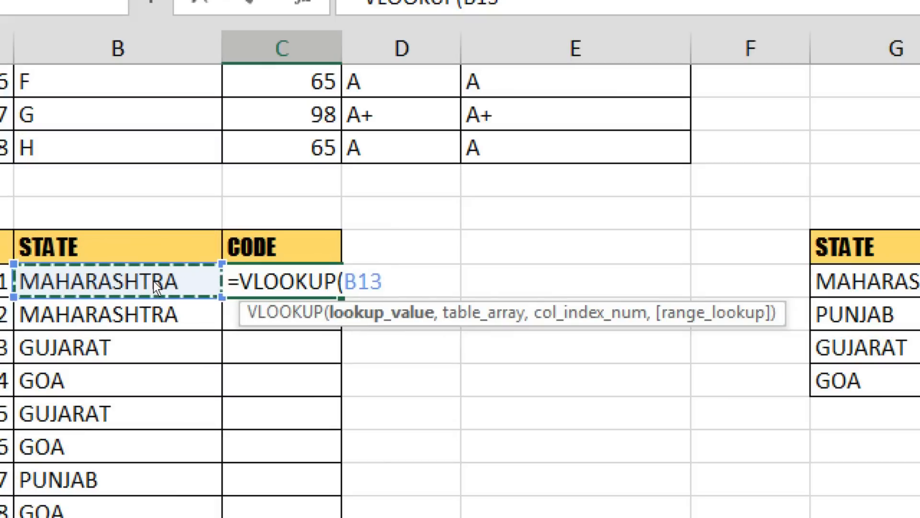
{"action": "type", "text": ","}
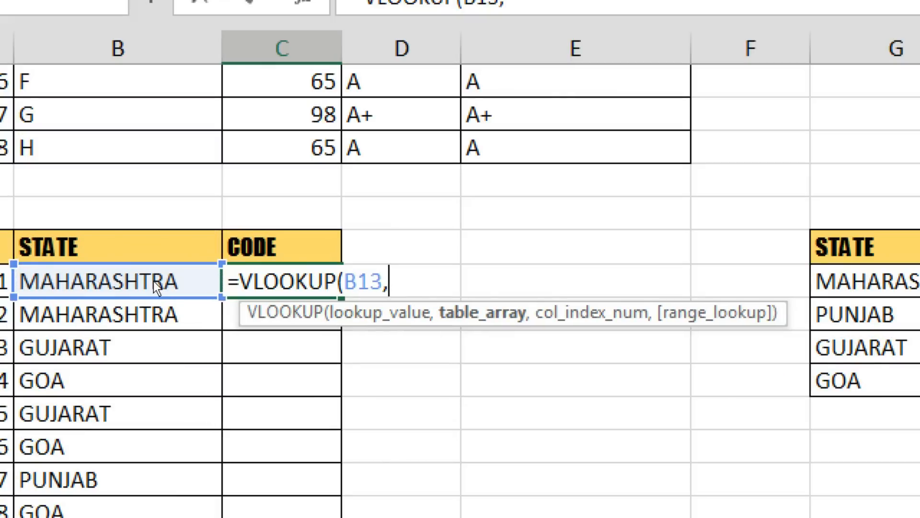
{"action": "left_click_drag", "start_coordinate": [709, 258], "coordinate": [883, 390]}
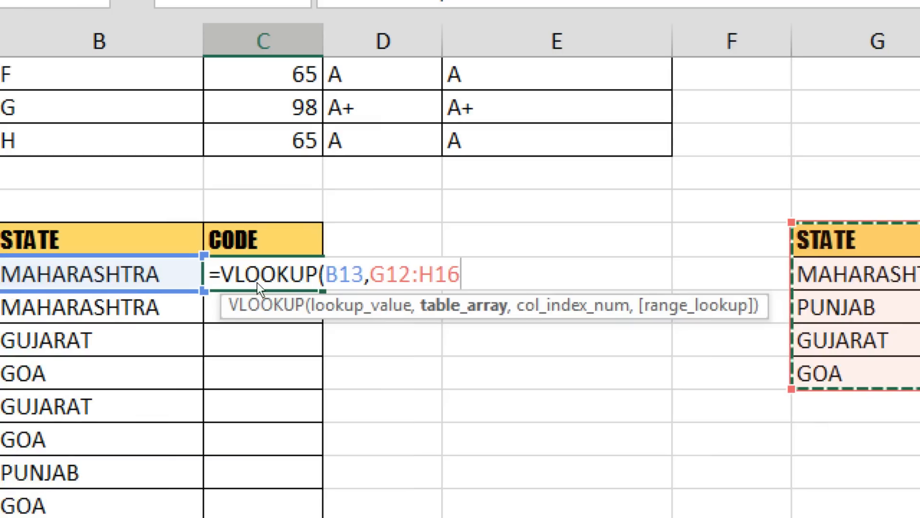
{"action": "type", "text": ","}
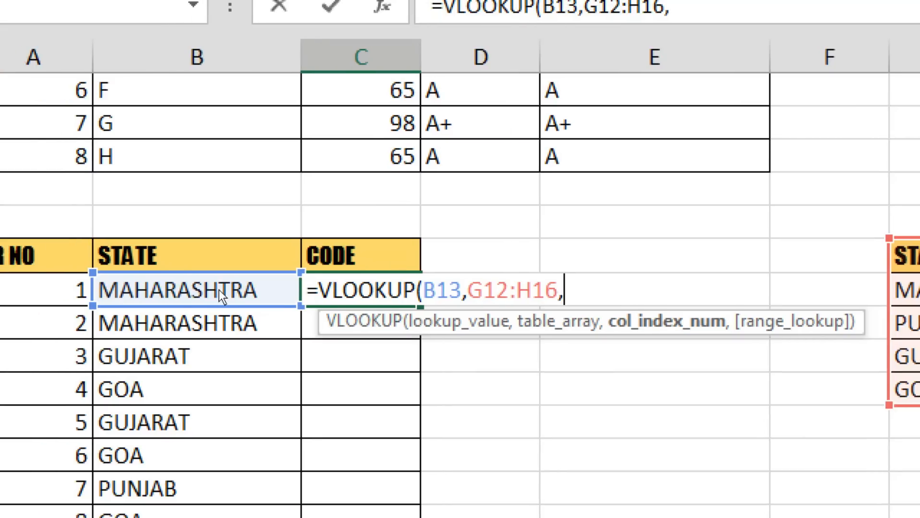
{"action": "type", "text": "2,"}
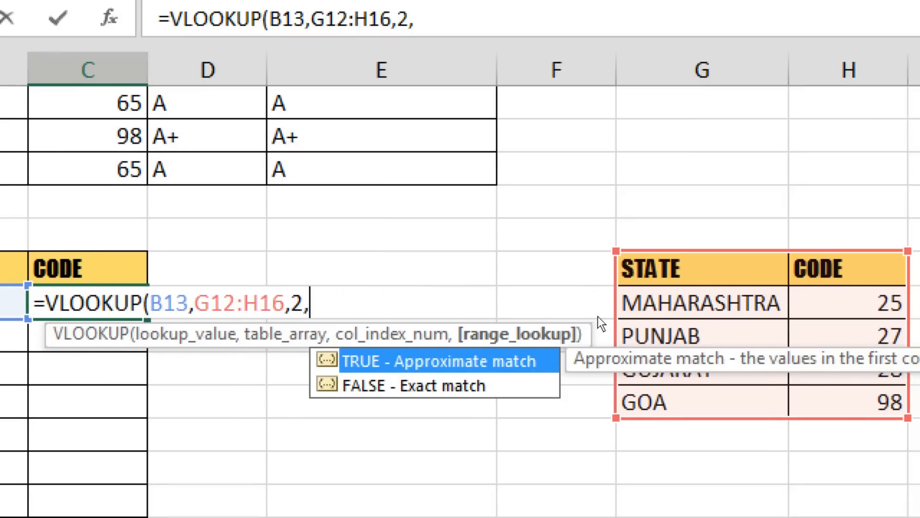
{"action": "key", "text": "super+minus"}
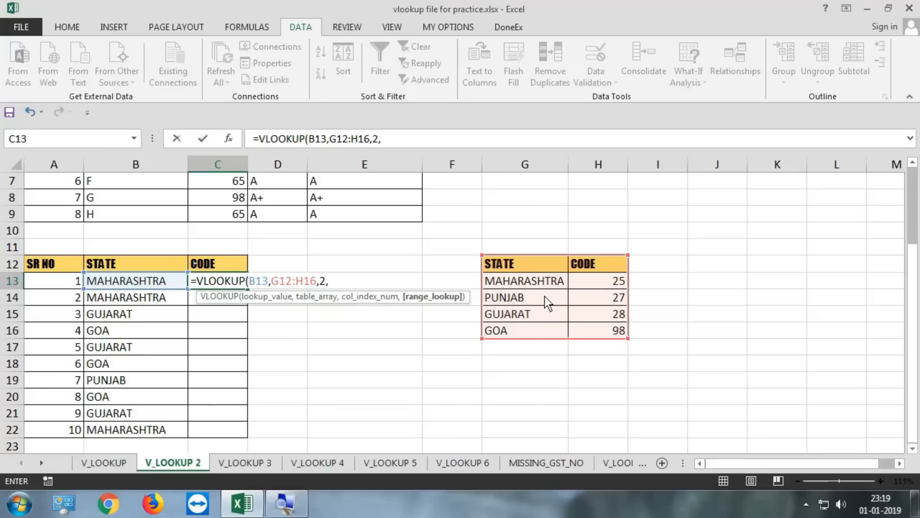
{"action": "type", "text": "0"}
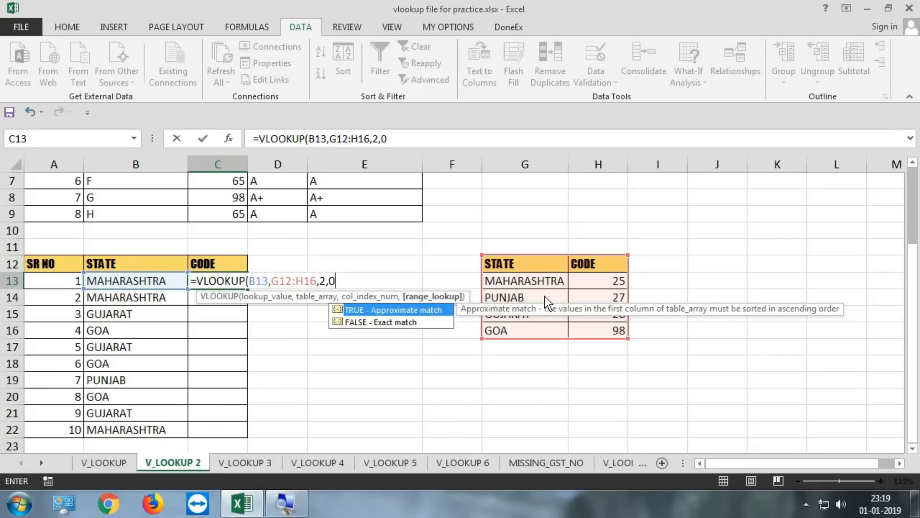
{"action": "type", "text": ")"}
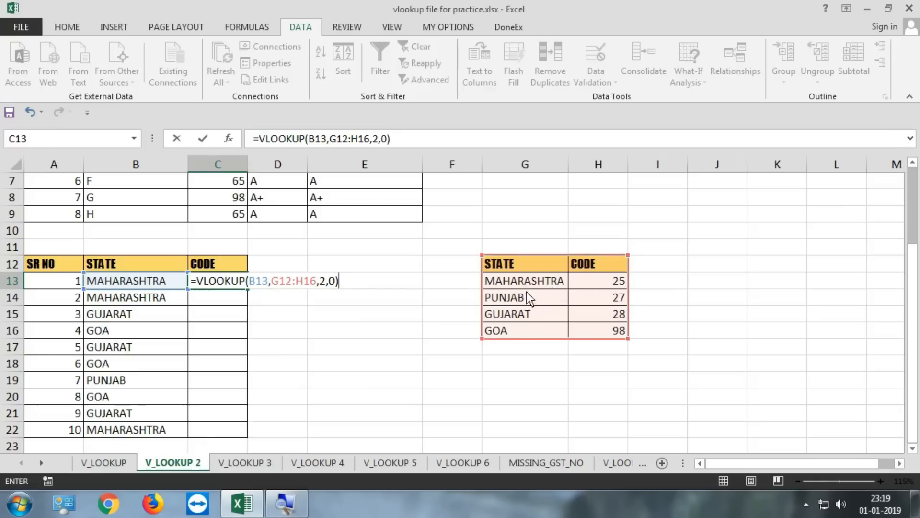
{"action": "scroll", "coordinate": [526, 283], "scroll_direction": "up", "scroll_amount": 2}
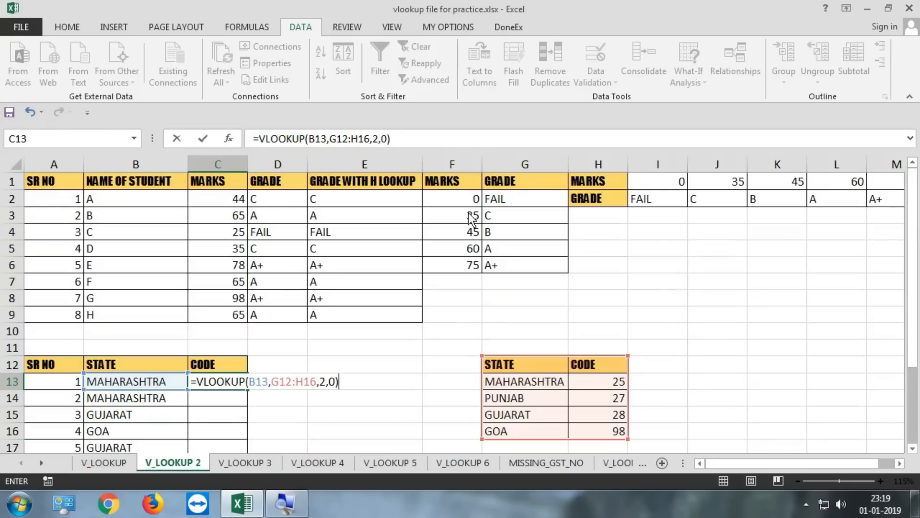
{"action": "scroll", "coordinate": [348, 339], "scroll_direction": "down", "scroll_amount": 1}
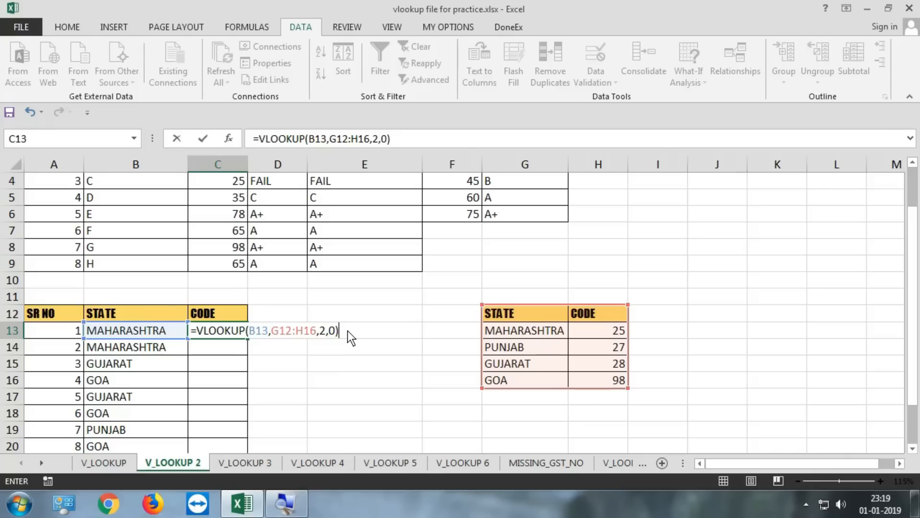
{"action": "key", "text": "Return"}
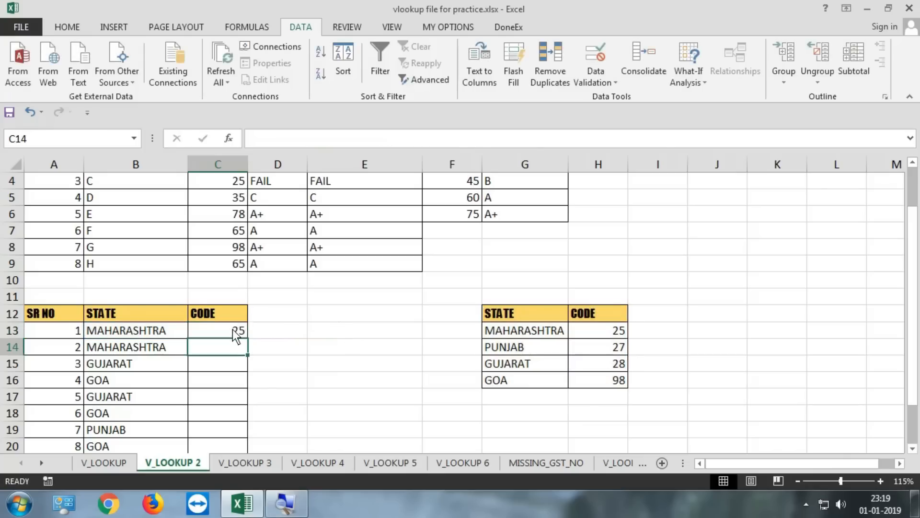
Make the table range in the C13 formula absolute as $G$12:$H$16
{"action": "double_click", "coordinate": [233, 330]}
{"action": "left_click", "coordinate": [286, 331]}
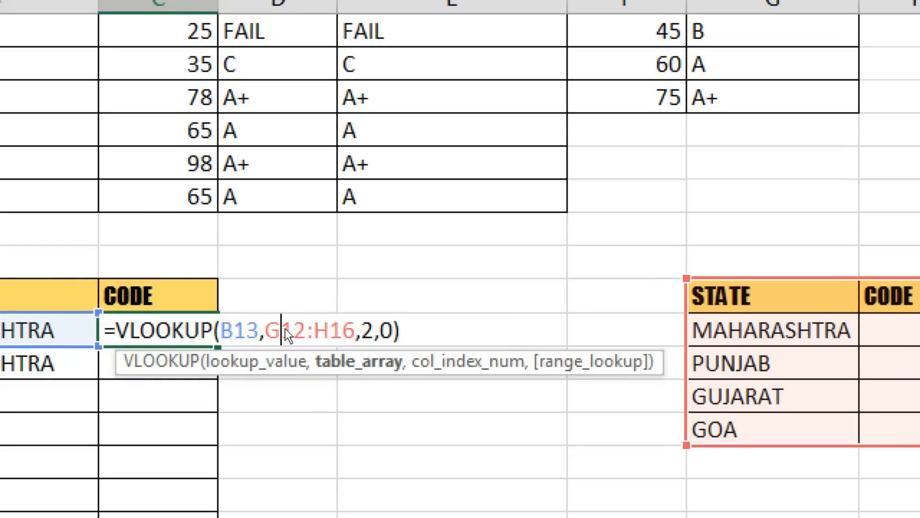
{"action": "key", "text": "F4"}
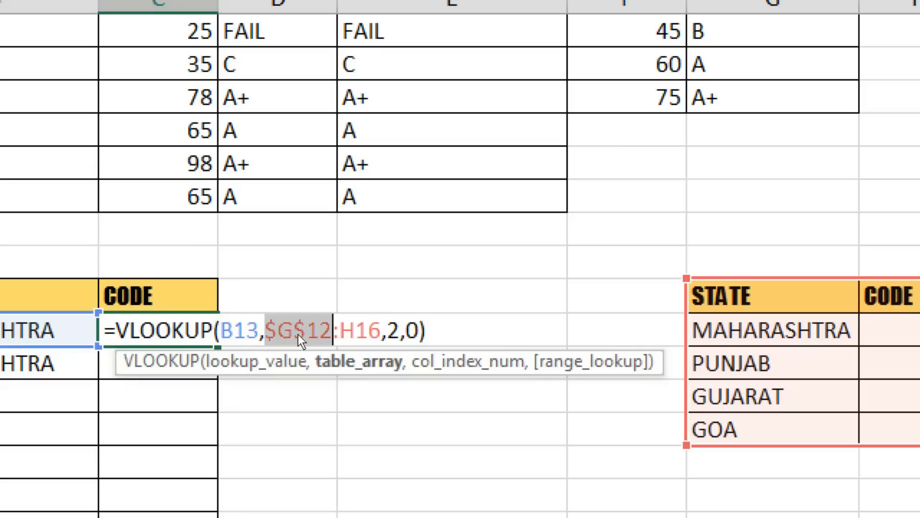
{"action": "key", "text": "Right"}
{"action": "key", "text": "Right"}
{"action": "key", "text": "Right"}
{"action": "key", "text": "F4"}
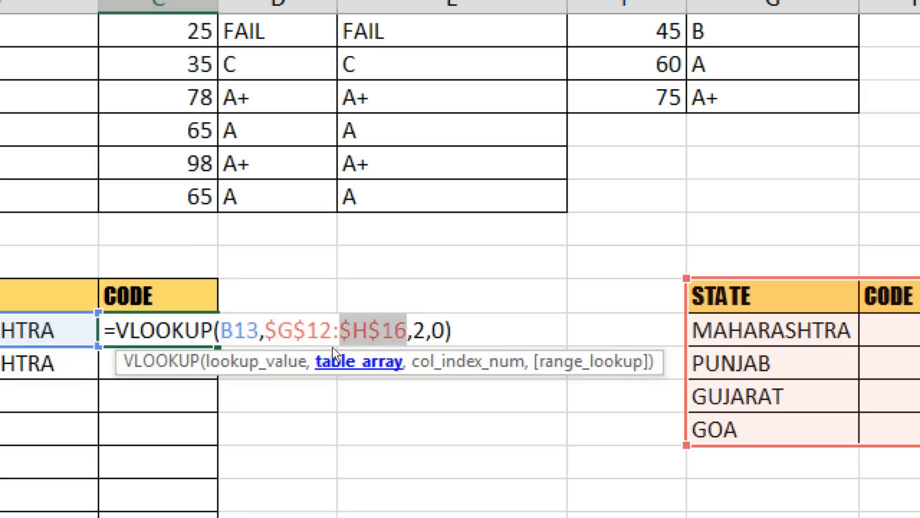
{"action": "key", "text": "Return"}
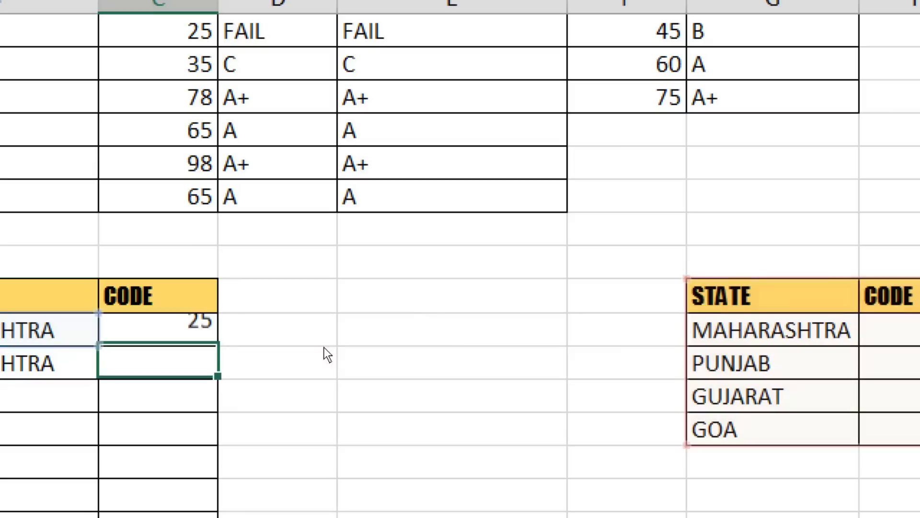
Fill the C13 VLOOKUP formula down the CODE column through C22
{"action": "key", "text": "Up"}
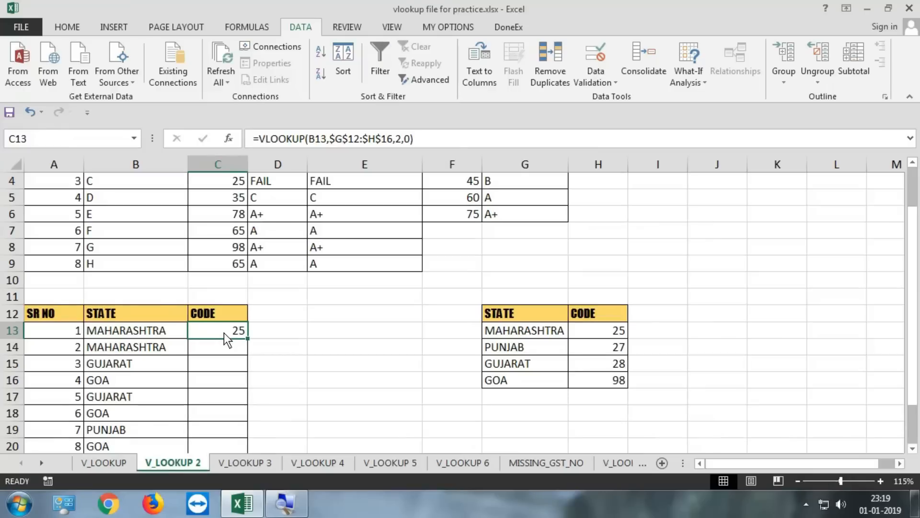
{"action": "double_click", "coordinate": [224, 333]}
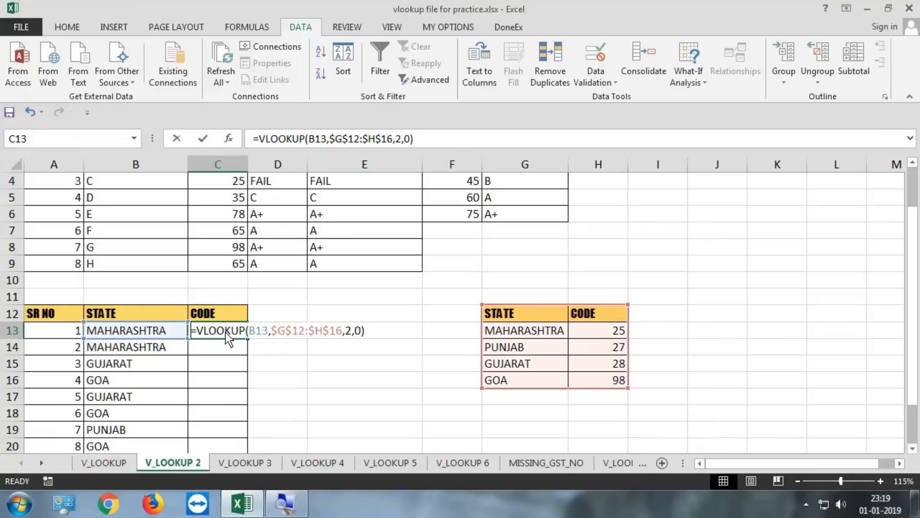
{"action": "key", "text": "Return"}
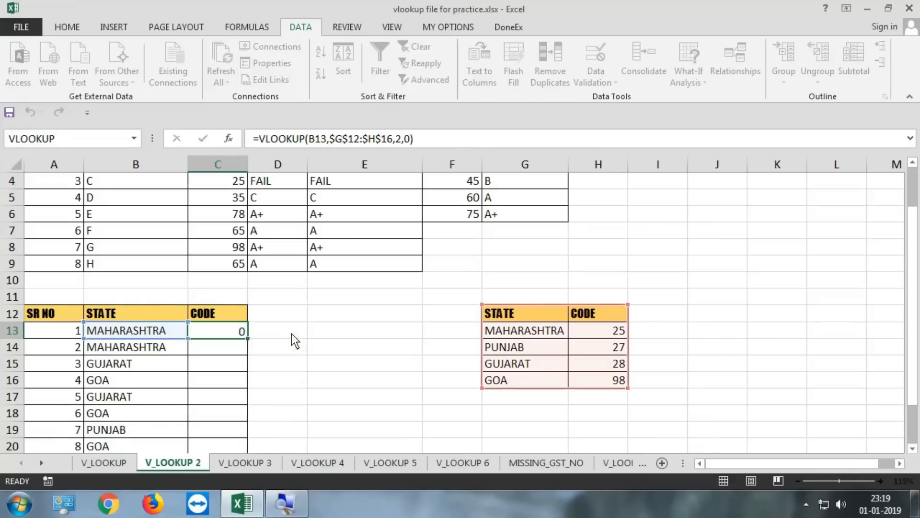
{"action": "left_click", "coordinate": [243, 335]}
{"action": "double_click", "coordinate": [247, 337]}
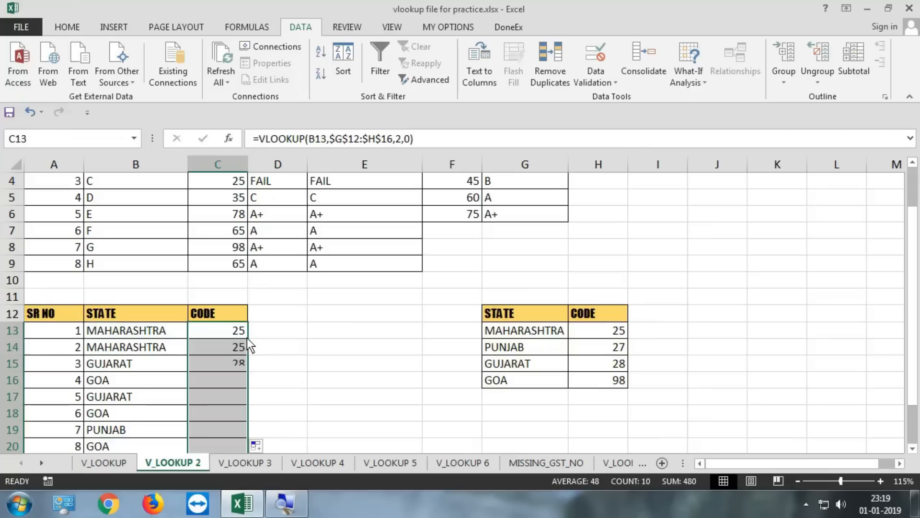
Check the copied formulas in C14, C15 and C16 for the fixed table range and review the filled state codes
{"action": "double_click", "coordinate": [250, 350]}
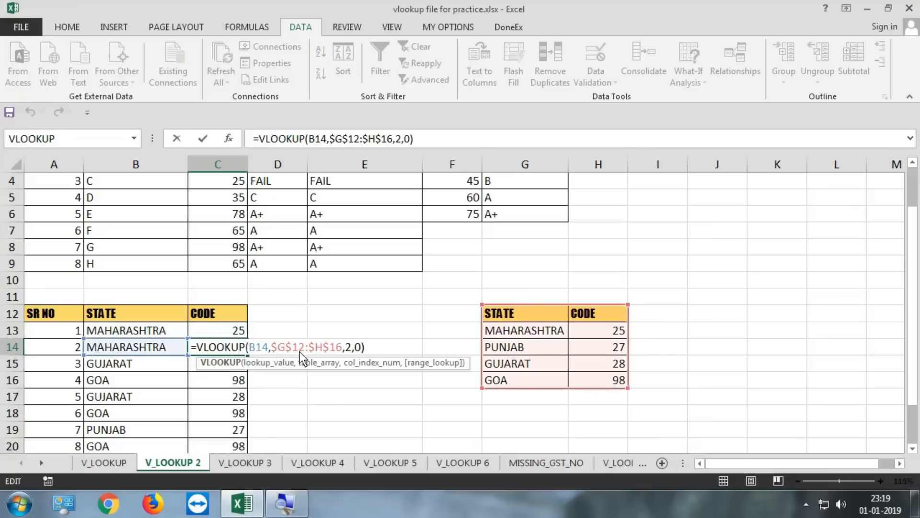
{"action": "key", "text": "Escape"}
{"action": "double_click", "coordinate": [260, 363]}
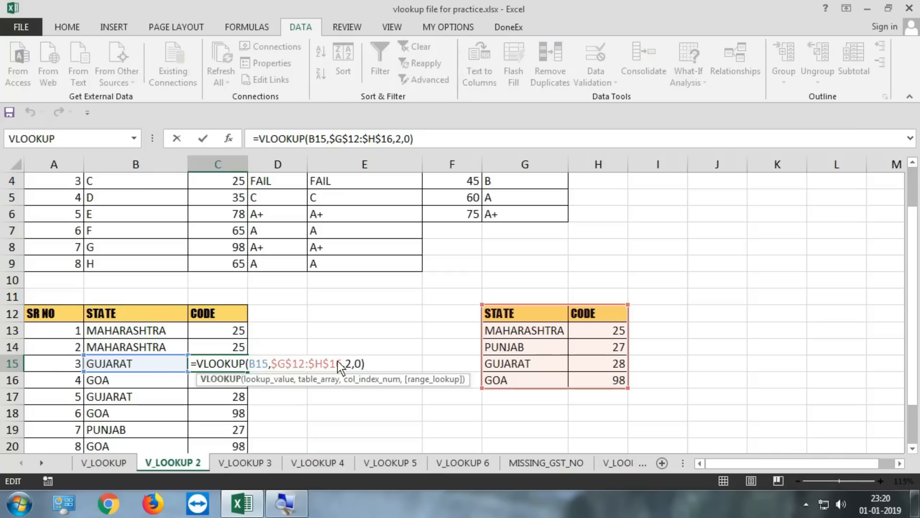
{"action": "key", "text": "Escape"}
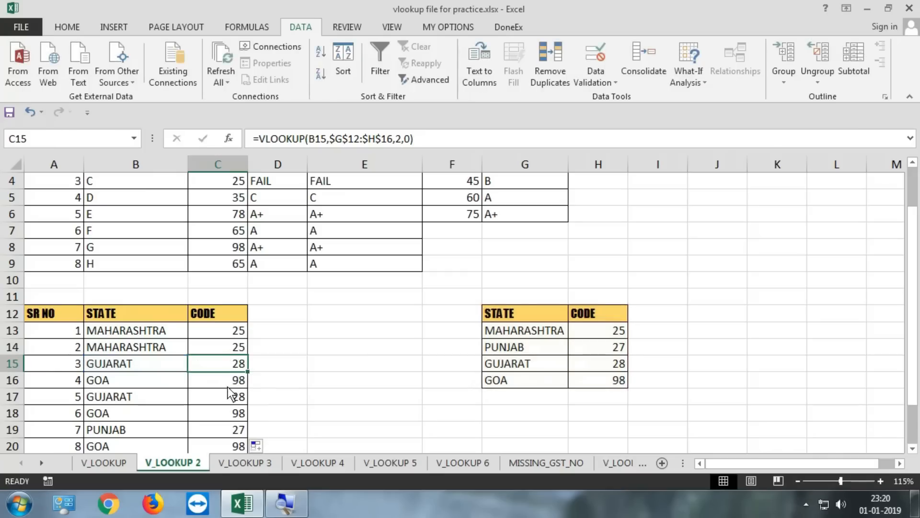
{"action": "double_click", "coordinate": [233, 383]}
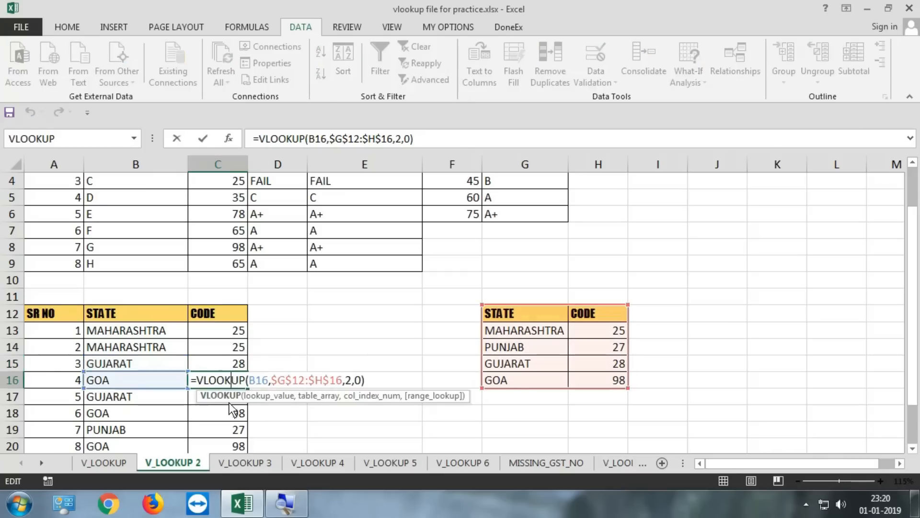
{"action": "key", "text": "Escape"}
{"action": "scroll", "coordinate": [230, 388], "scroll_direction": "down", "scroll_amount": 2}
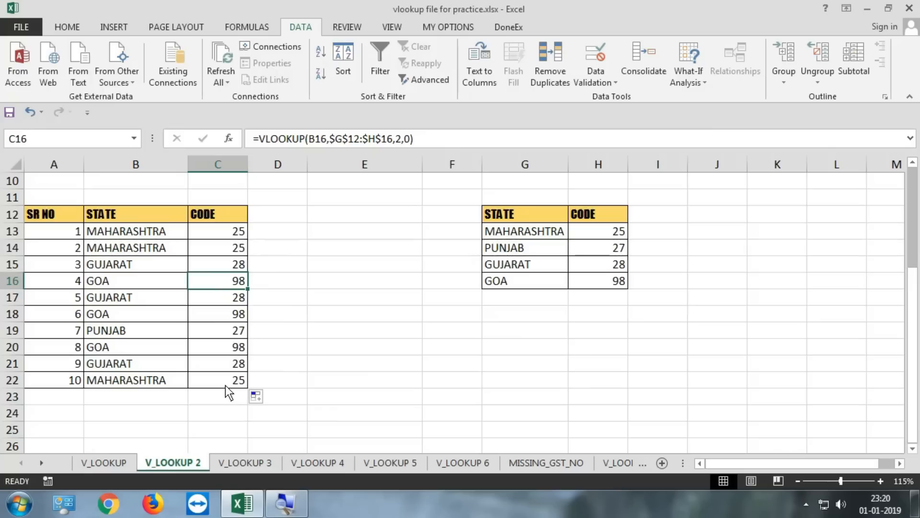
{"action": "scroll", "coordinate": [225, 385], "scroll_direction": "up", "scroll_amount": 2}
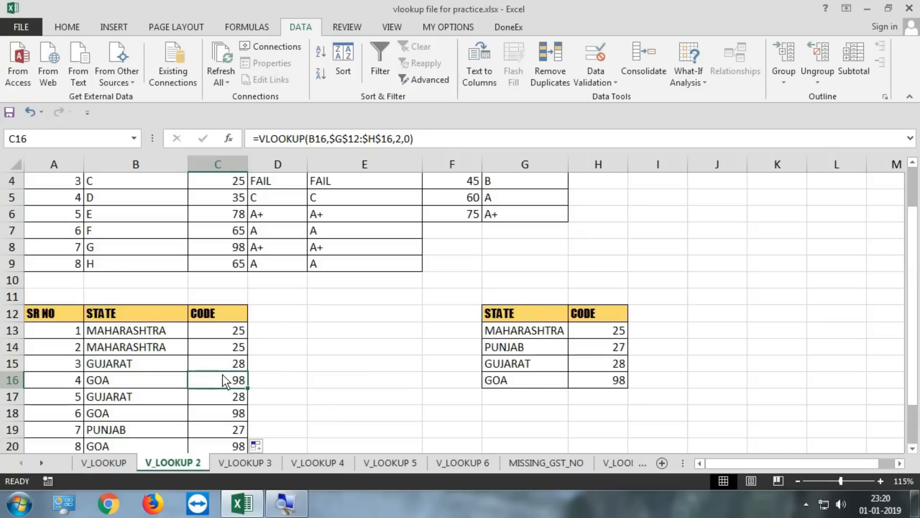
{"action": "scroll", "coordinate": [222, 372], "scroll_direction": "up", "scroll_amount": 1}
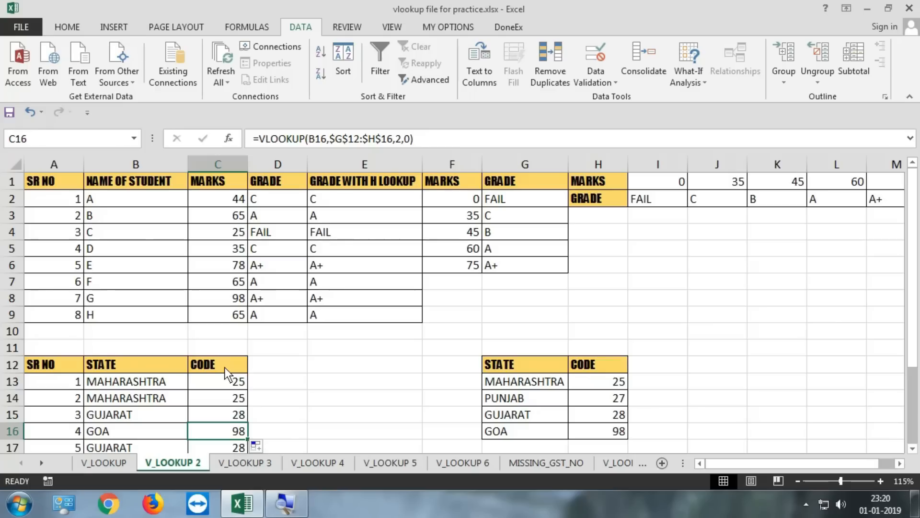
Open the V_LOOKUP 3 sheet and examine its PARTNO and SERIAL NO columns, manufacturing date, and the SOLD ON and W.DATE formulas in D2 and E2
{"action": "left_click", "coordinate": [241, 470]}
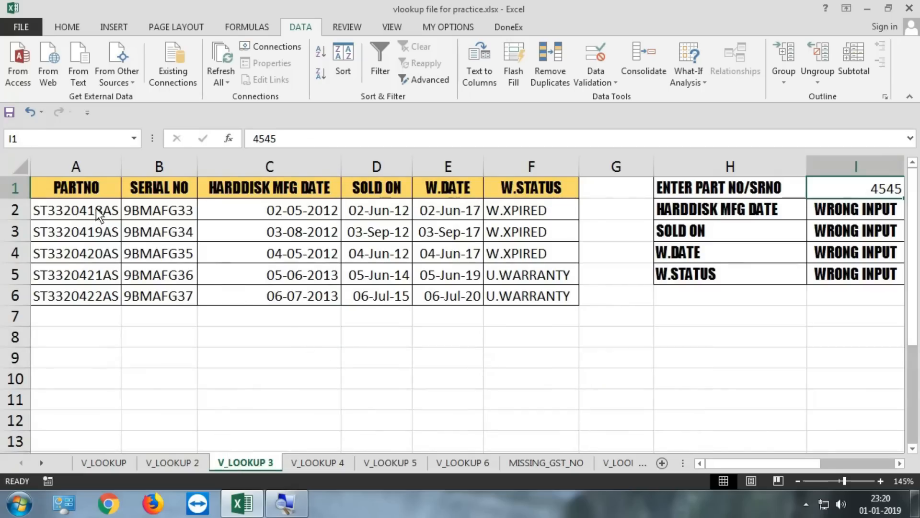
{"action": "left_click_drag", "start_coordinate": [76, 187], "coordinate": [90, 302]}
{"action": "left_click_drag", "start_coordinate": [144, 188], "coordinate": [154, 302]}
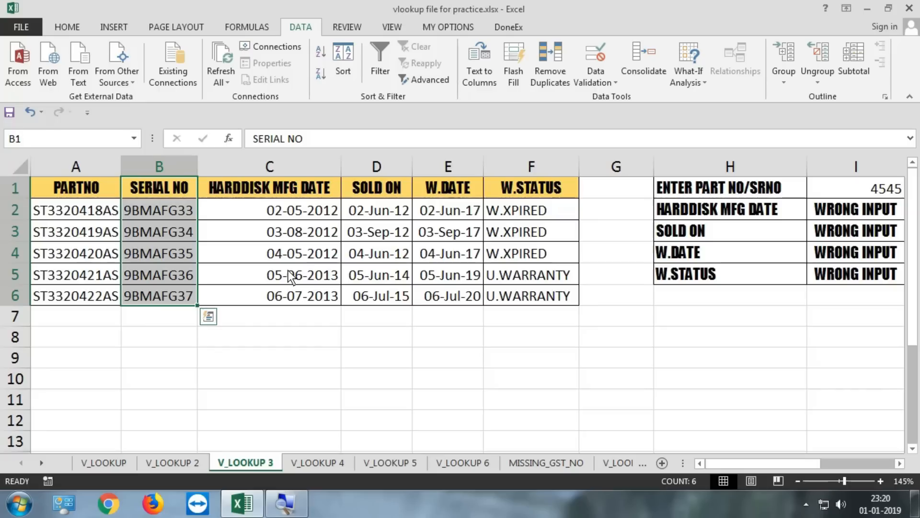
{"action": "left_click", "coordinate": [331, 211]}
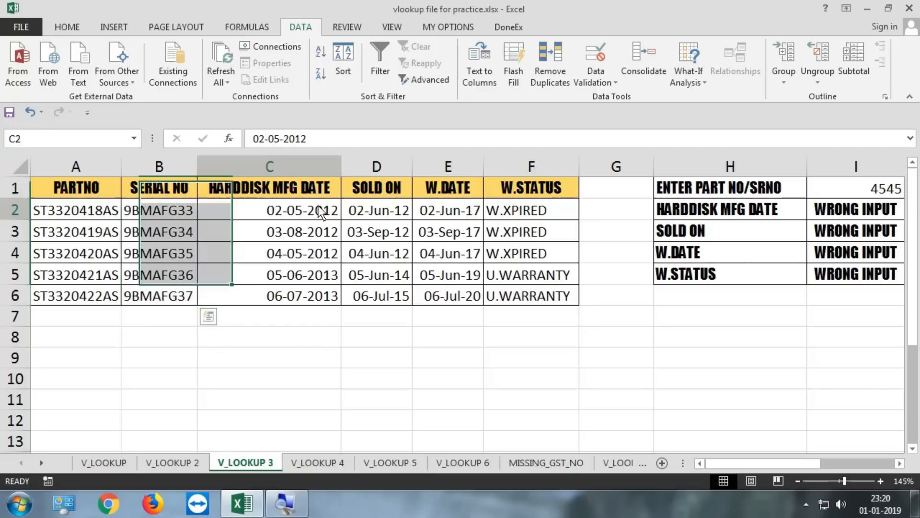
{"action": "left_click", "coordinate": [361, 213]}
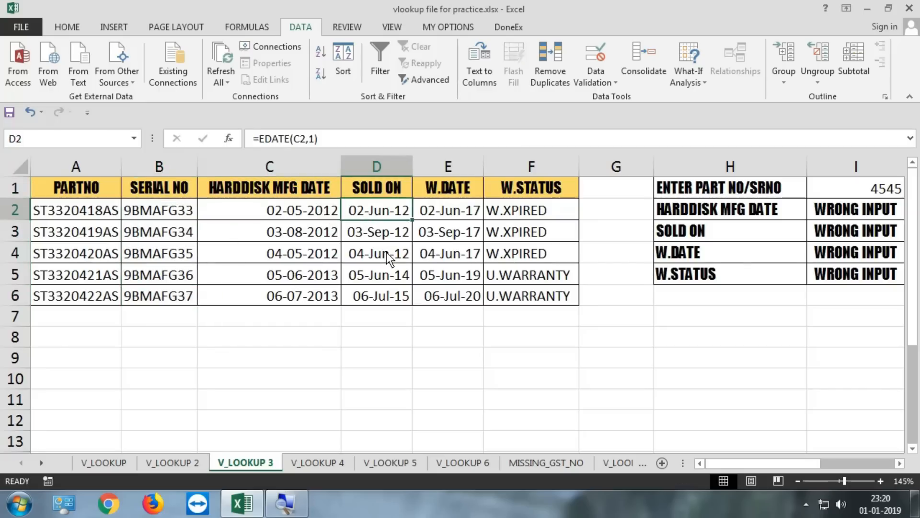
{"action": "left_click", "coordinate": [434, 216]}
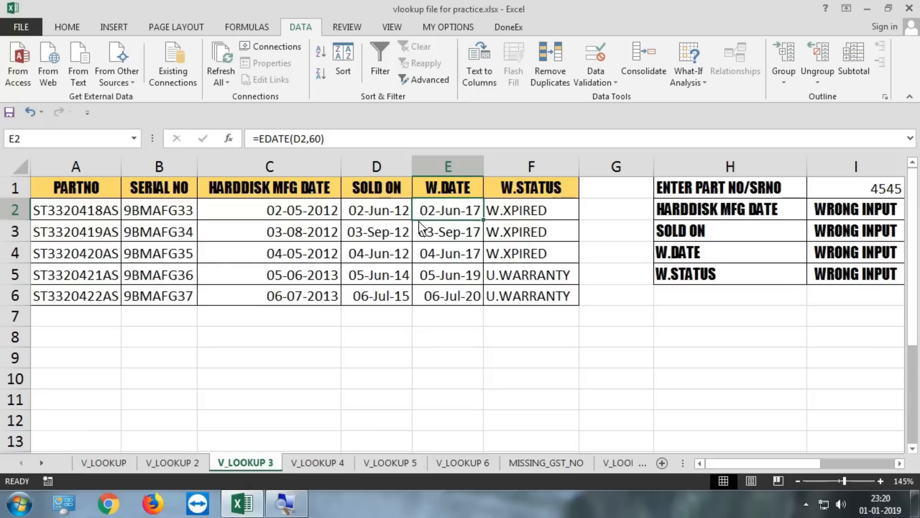
{"action": "left_click", "coordinate": [391, 210]}
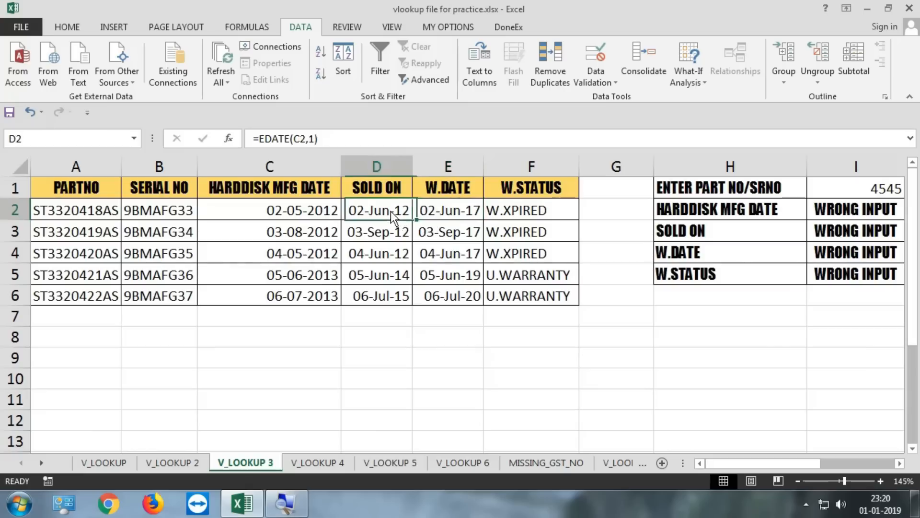
{"action": "left_click", "coordinate": [454, 214]}
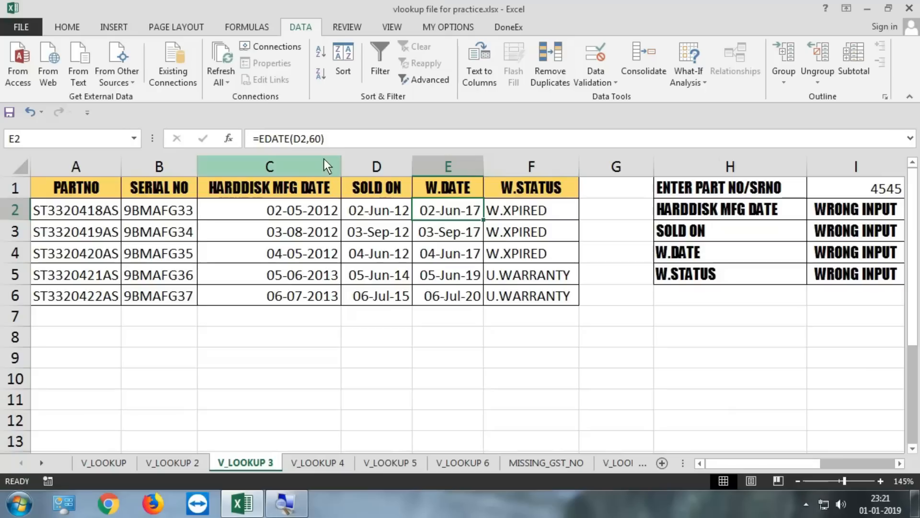
Examine the W.STATUS formula in F2 and compare the PARTNO and SERIAL NO columns that can identify each hard disk
{"action": "left_click", "coordinate": [539, 216]}
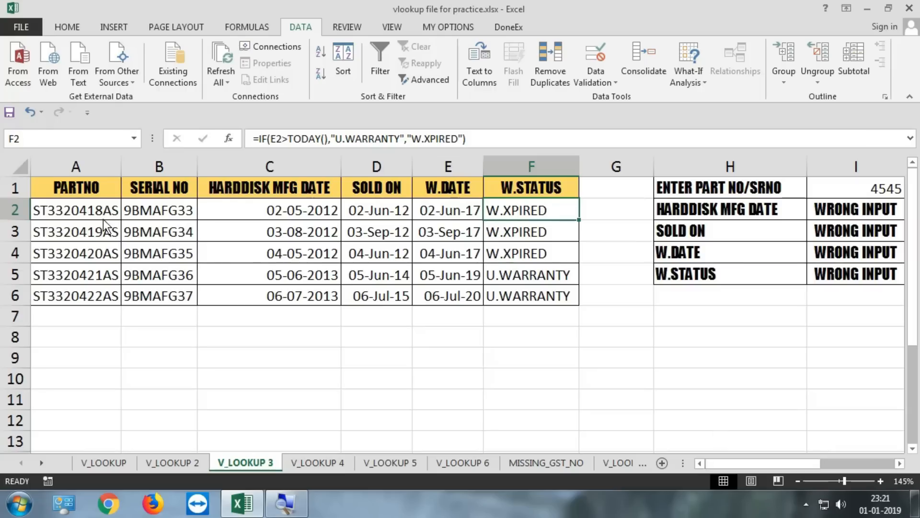
{"action": "left_click_drag", "start_coordinate": [102, 214], "coordinate": [108, 298]}
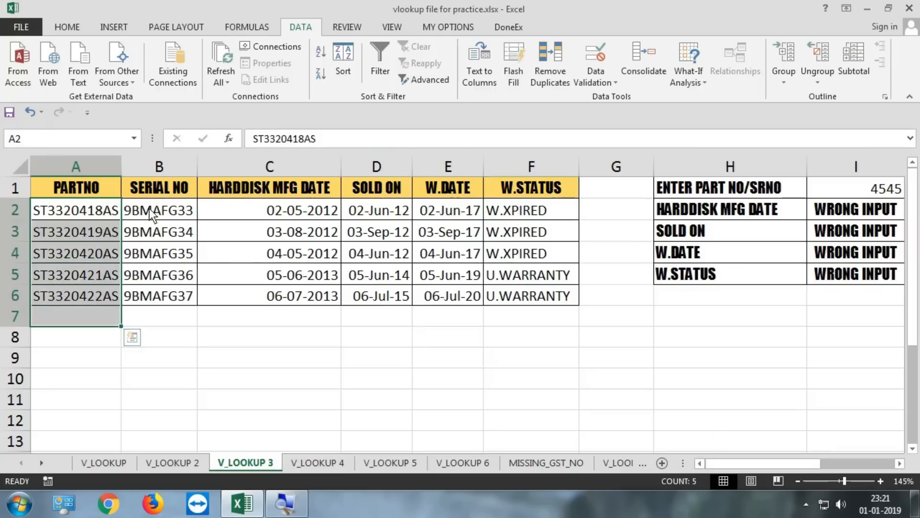
{"action": "left_click_drag", "start_coordinate": [151, 212], "coordinate": [145, 291]}
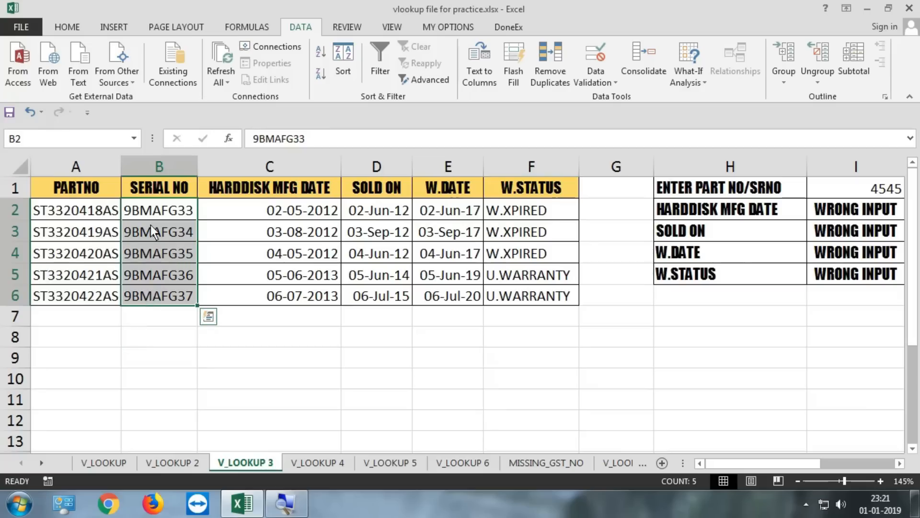
{"action": "left_click_drag", "start_coordinate": [109, 215], "coordinate": [91, 305]}
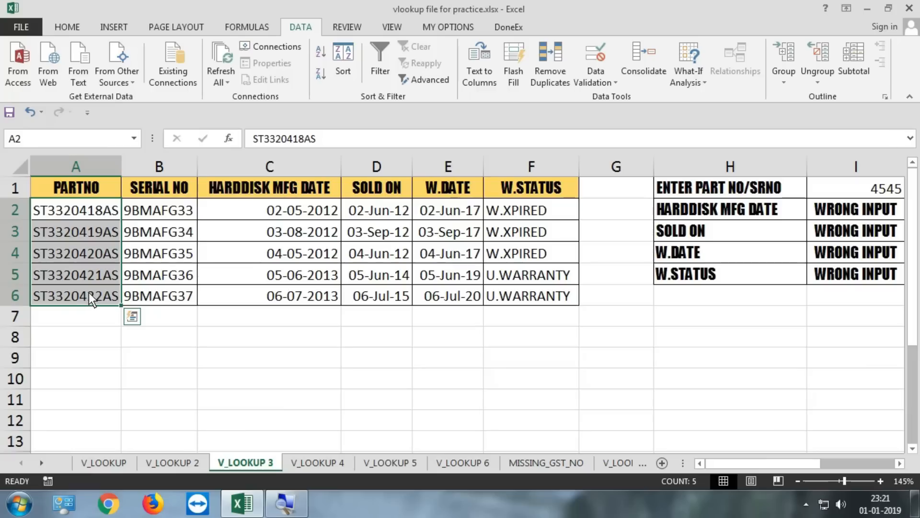
{"action": "left_click_drag", "start_coordinate": [106, 211], "coordinate": [103, 304]}
{"action": "left_click", "coordinate": [162, 210]}
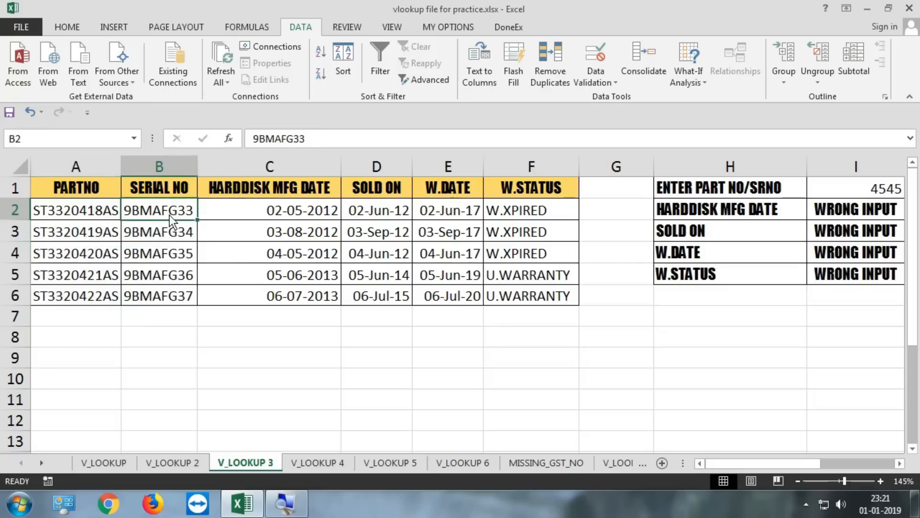
{"action": "left_click_drag", "start_coordinate": [167, 210], "coordinate": [171, 297]}
{"action": "left_click", "coordinate": [106, 210]}
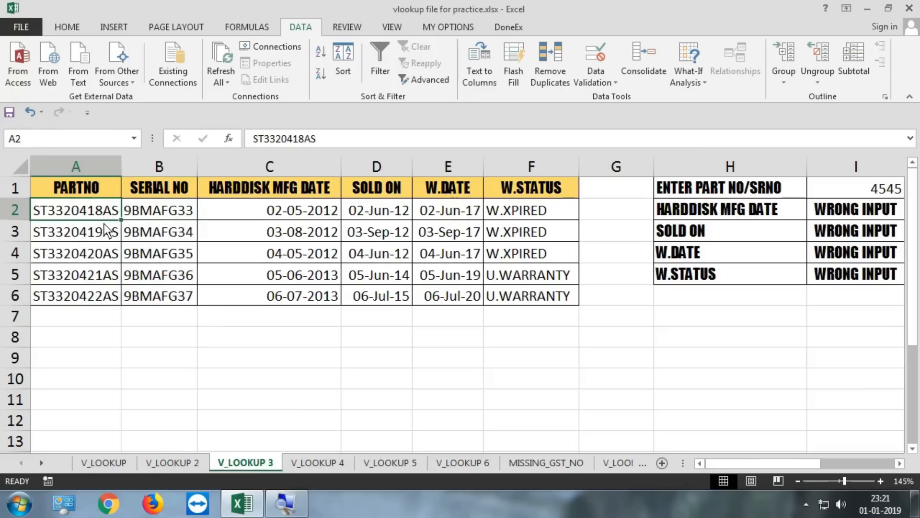
{"action": "left_click_drag", "start_coordinate": [104, 212], "coordinate": [162, 305]}
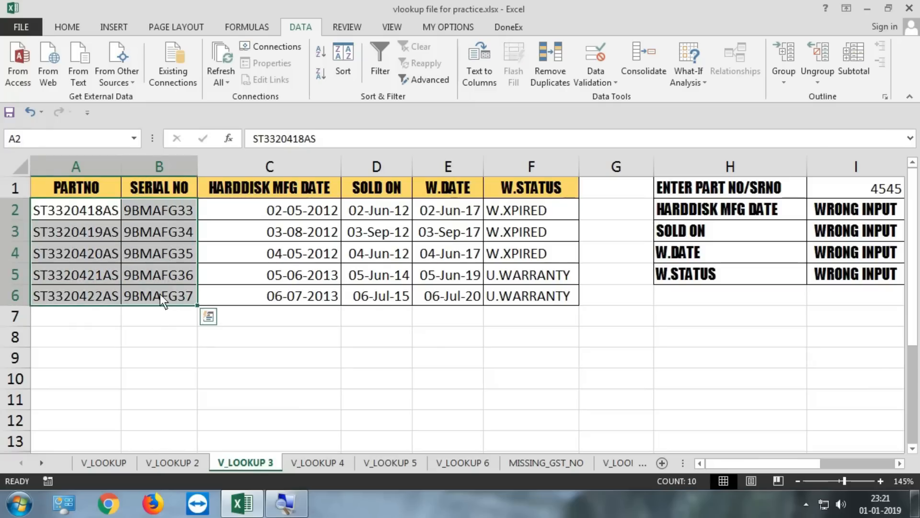
{"action": "left_click_drag", "start_coordinate": [111, 216], "coordinate": [550, 207]}
Examine the ENTER PART NO/SRNO input cell I1 and the lookup formulas in I2:I5 against the part and serial number columns
{"action": "left_click_drag", "start_coordinate": [799, 464], "coordinate": [840, 461]}
{"action": "left_click", "coordinate": [568, 193]}
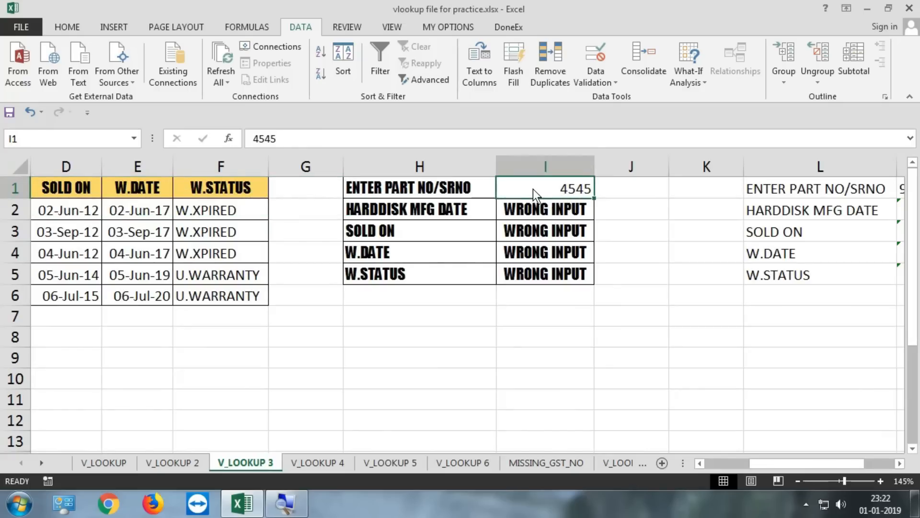
{"action": "left_click_drag", "start_coordinate": [787, 463], "coordinate": [719, 462]}
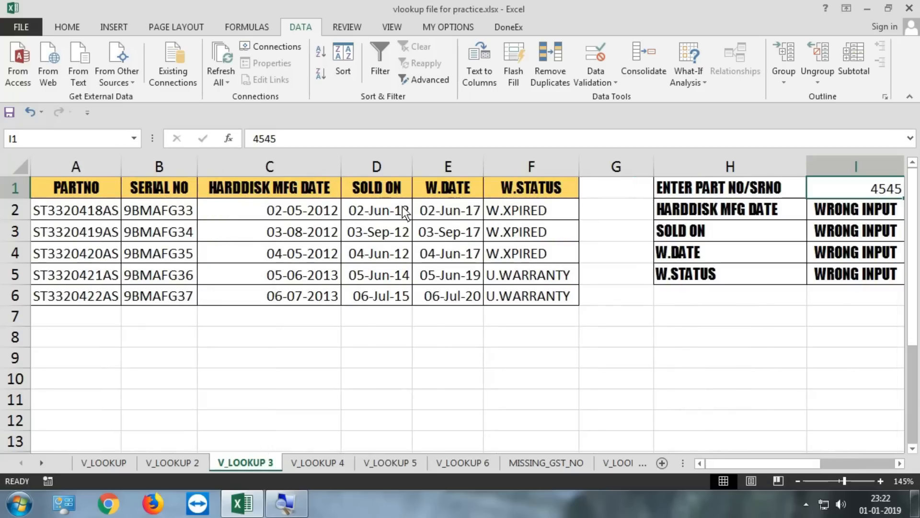
{"action": "left_click_drag", "start_coordinate": [139, 210], "coordinate": [159, 295]}
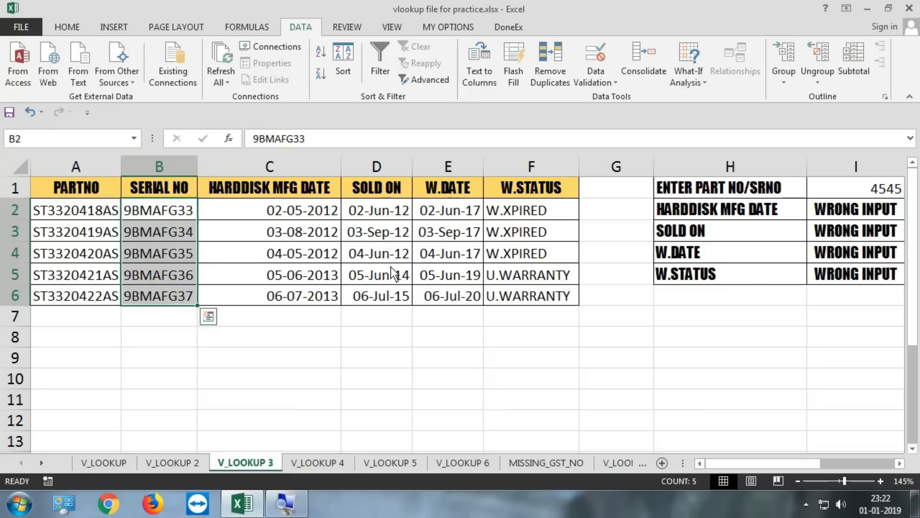
{"action": "left_click", "coordinate": [861, 190]}
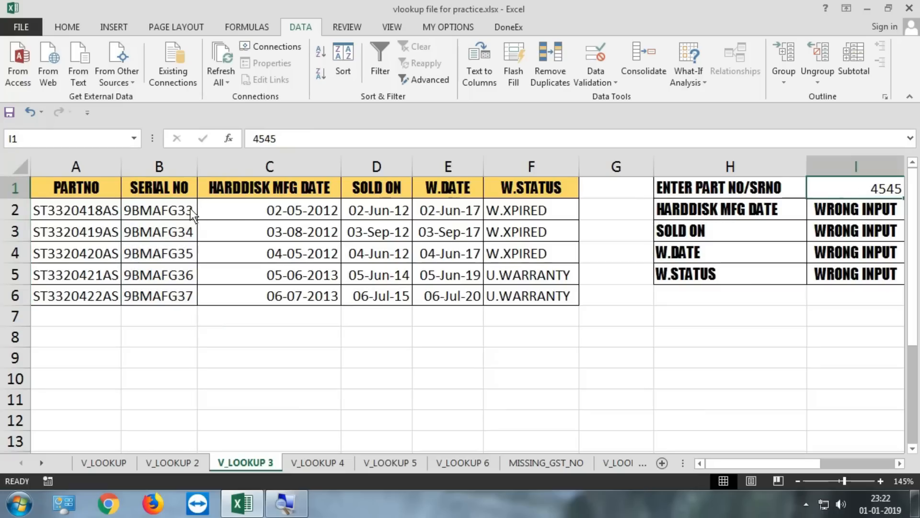
{"action": "left_click_drag", "start_coordinate": [190, 211], "coordinate": [184, 296]}
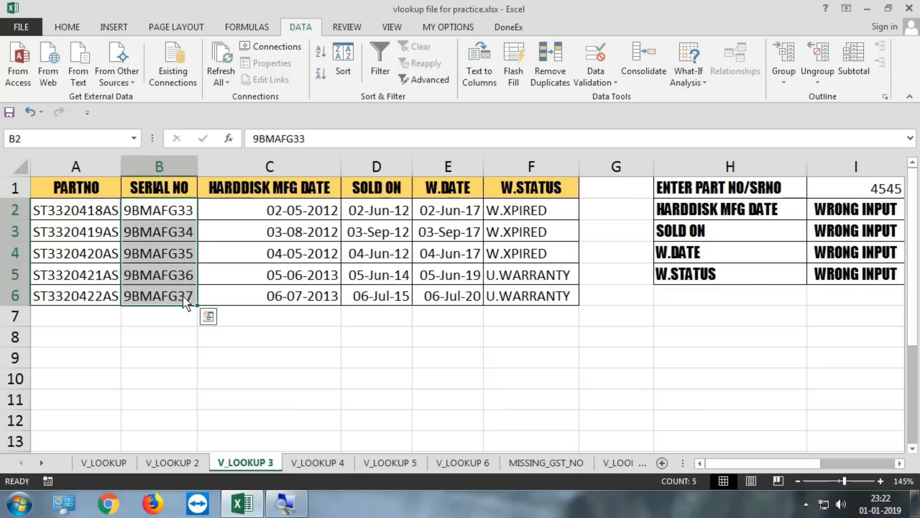
{"action": "left_click", "coordinate": [865, 191]}
{"action": "left_click_drag", "start_coordinate": [851, 215], "coordinate": [848, 274]}
{"action": "key", "text": "Up"}
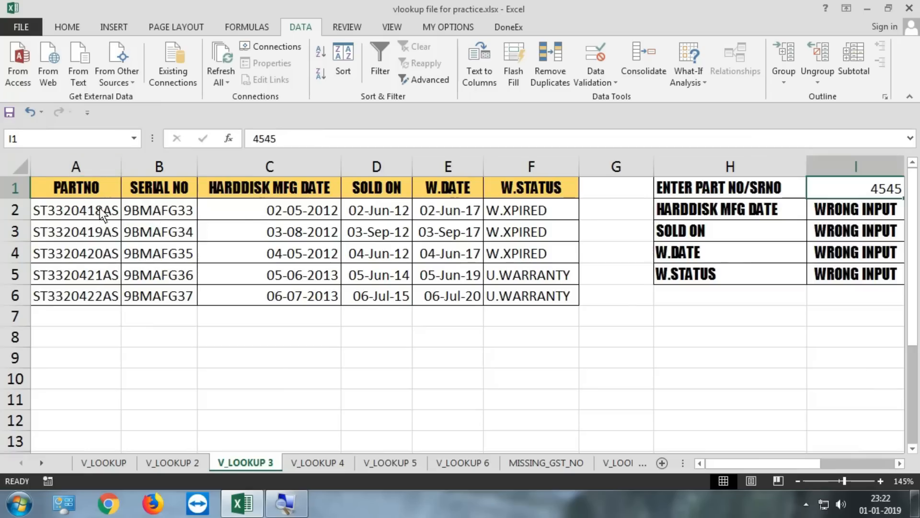
{"action": "left_click_drag", "start_coordinate": [100, 208], "coordinate": [83, 306]}
{"action": "left_click_drag", "start_coordinate": [748, 463], "coordinate": [777, 465]}
{"action": "left_click", "coordinate": [707, 186]}
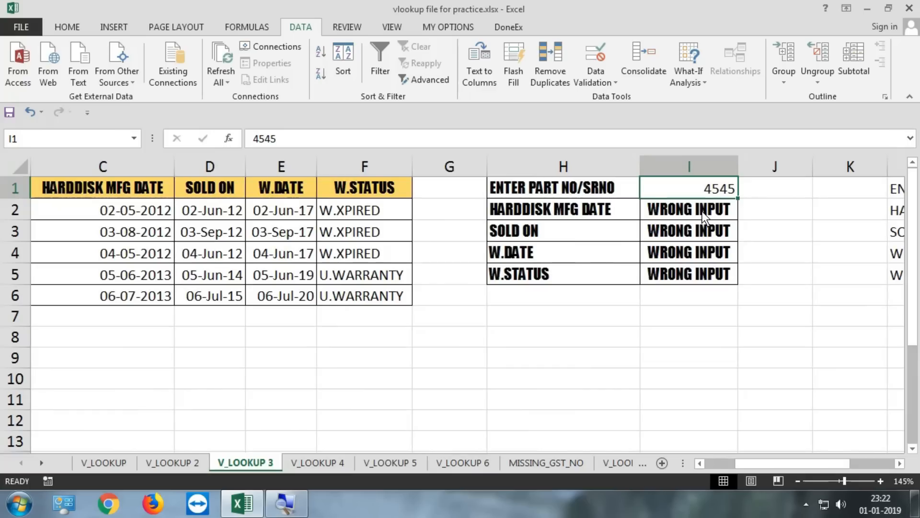
{"action": "left_click_drag", "start_coordinate": [701, 211], "coordinate": [693, 278]}
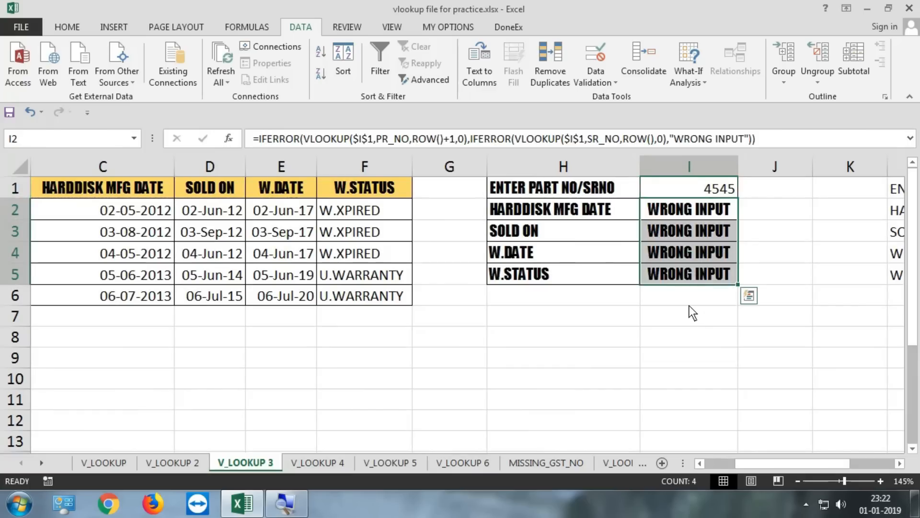
{"action": "left_click", "coordinate": [686, 320]}
{"action": "left_click_drag", "start_coordinate": [721, 215], "coordinate": [698, 316]}
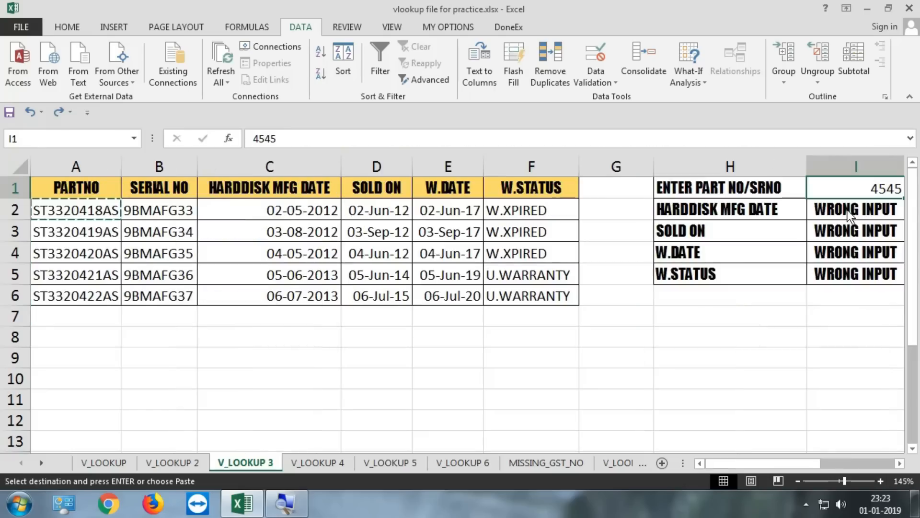
Clear the existing lookup formulas from the result cells I2:I6
{"action": "left_click_drag", "start_coordinate": [849, 211], "coordinate": [825, 278]}
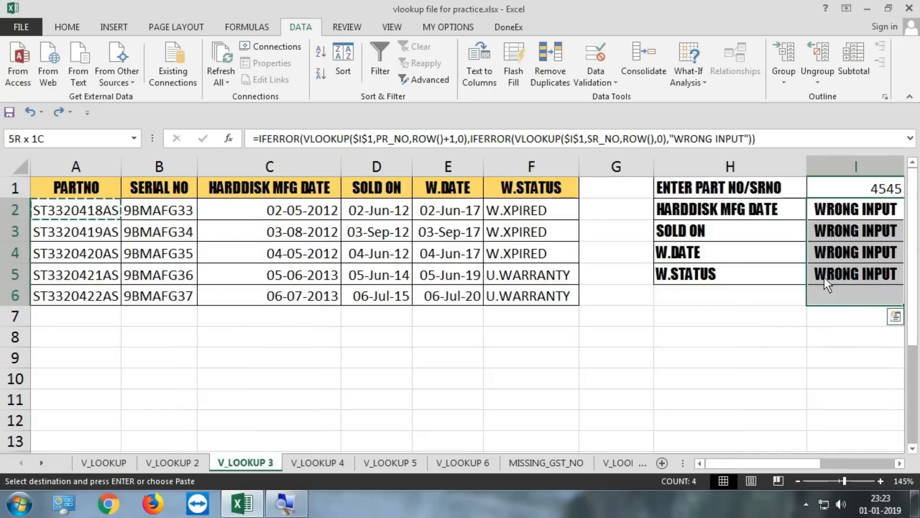
{"action": "key", "text": "Delete"}
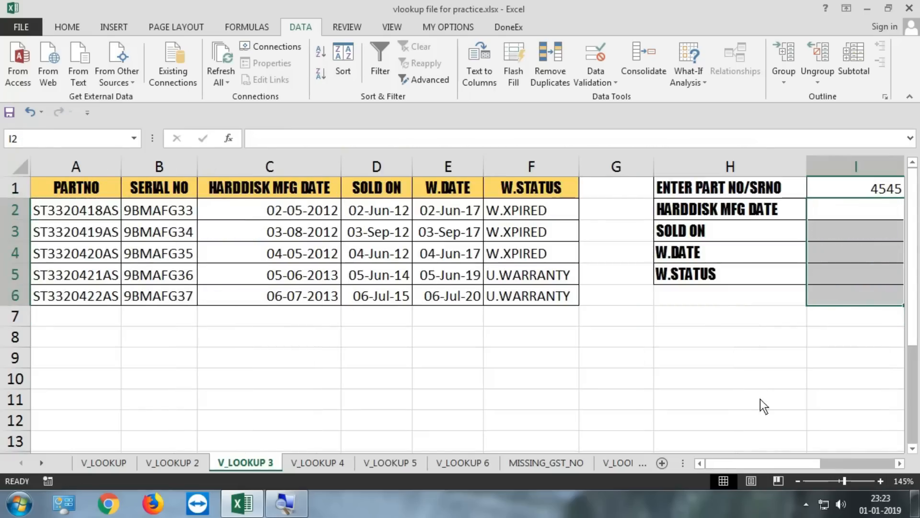
{"action": "left_click_drag", "start_coordinate": [797, 463], "coordinate": [779, 459]}
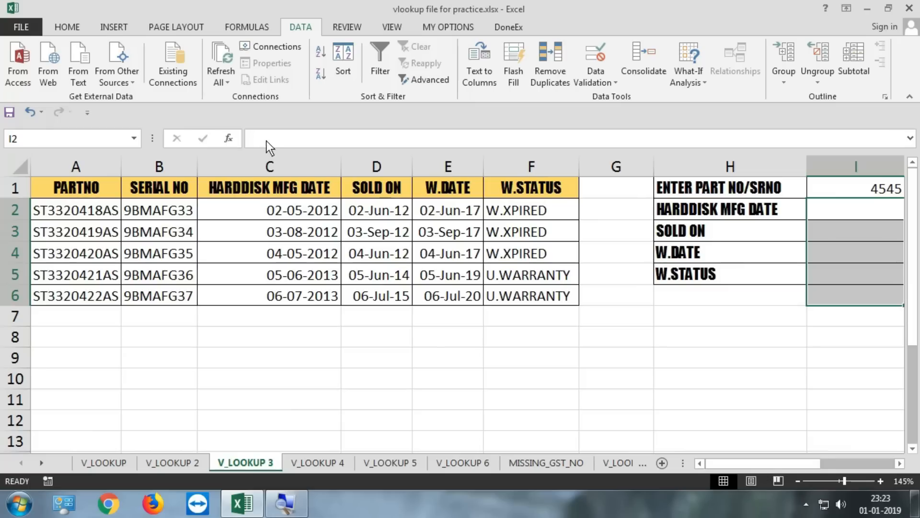
{"action": "left_click", "coordinate": [387, 192]}
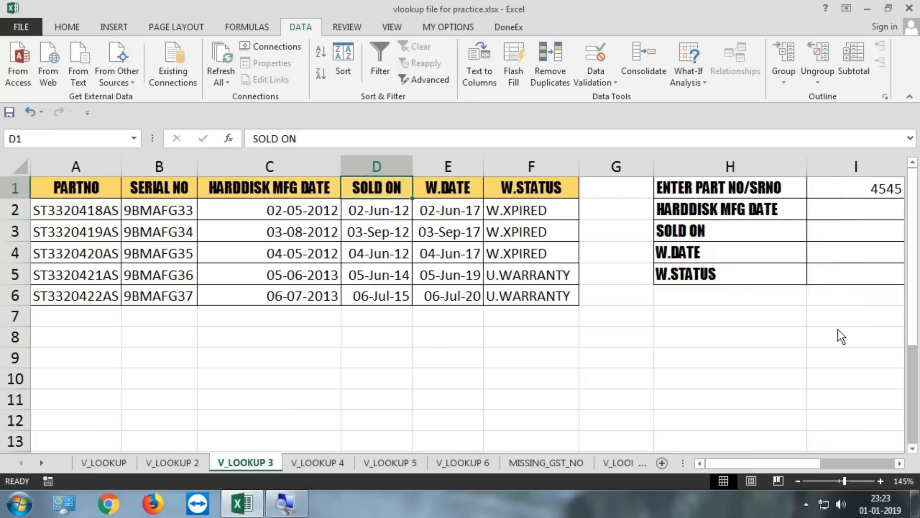
{"action": "left_click_drag", "start_coordinate": [838, 212], "coordinate": [836, 282]}
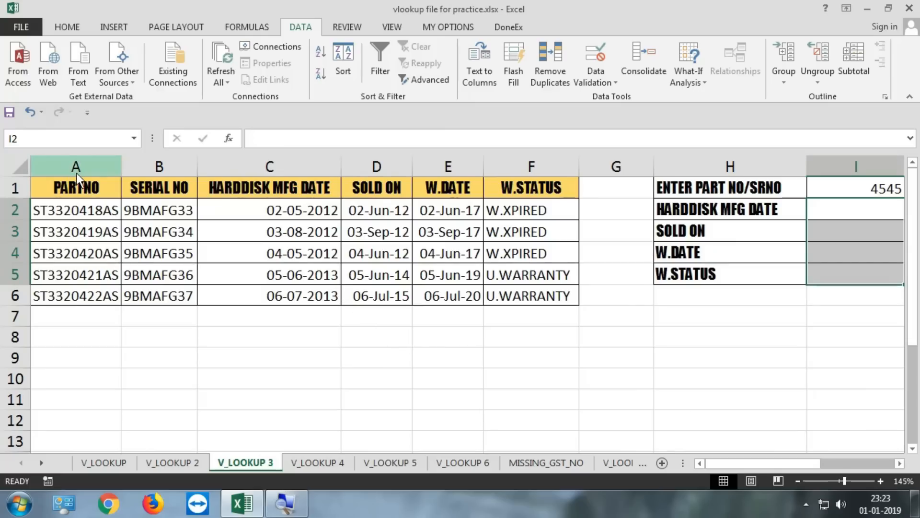
Define the name vlookup_list3 for columns A to F, starting at the PARTNO column
{"action": "left_click", "coordinate": [777, 201]}
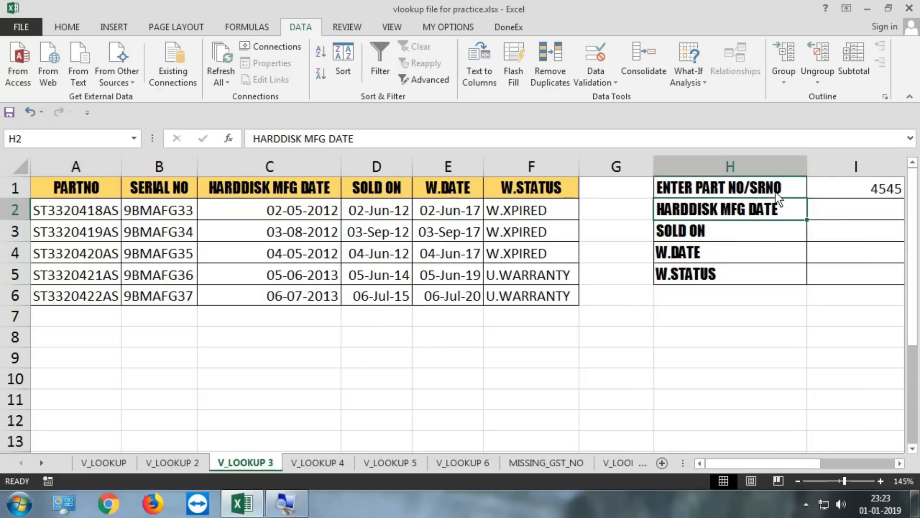
{"action": "left_click", "coordinate": [775, 192]}
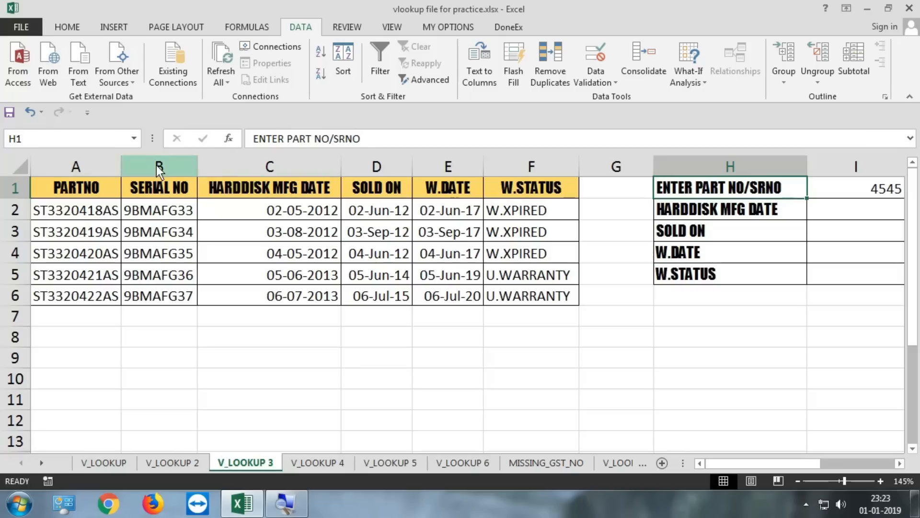
{"action": "left_click_drag", "start_coordinate": [87, 164], "coordinate": [510, 160]}
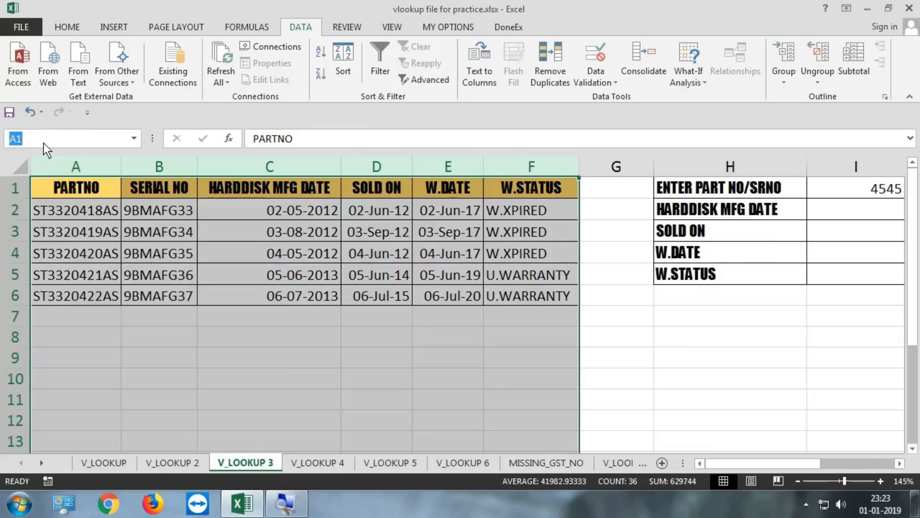
{"action": "type", "text": "vl"}
{"action": "type", "text": "ookup"}
{"action": "type", "text": "_k"}
{"action": "key", "text": "Return"}
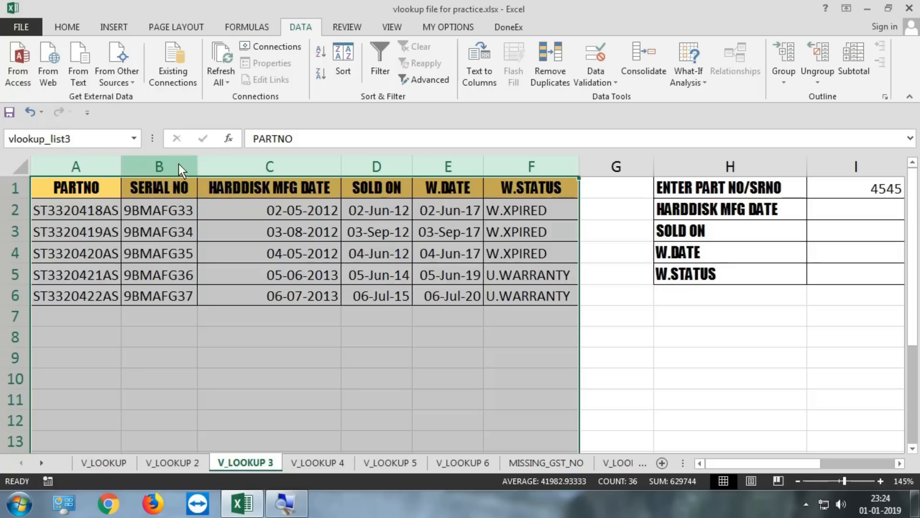
Define the name vlookup_list4 for columns B to F, starting at the SERIAL NO column
{"action": "left_click_drag", "start_coordinate": [169, 164], "coordinate": [490, 166]}
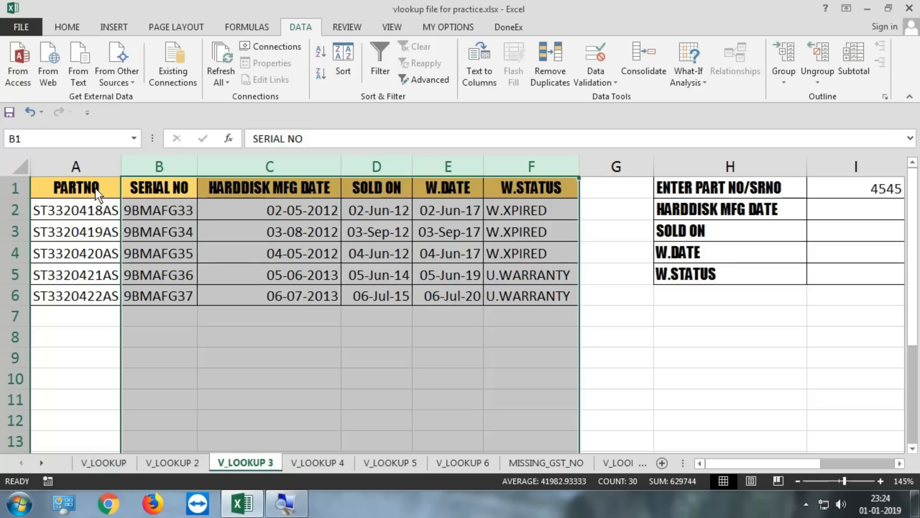
{"action": "left_click_drag", "start_coordinate": [96, 173], "coordinate": [527, 179]}
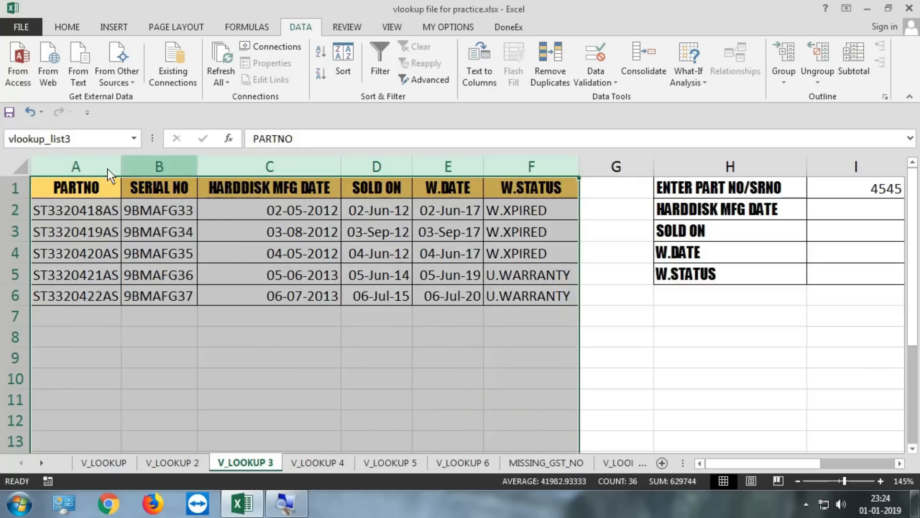
{"action": "left_click_drag", "start_coordinate": [171, 170], "coordinate": [523, 177]}
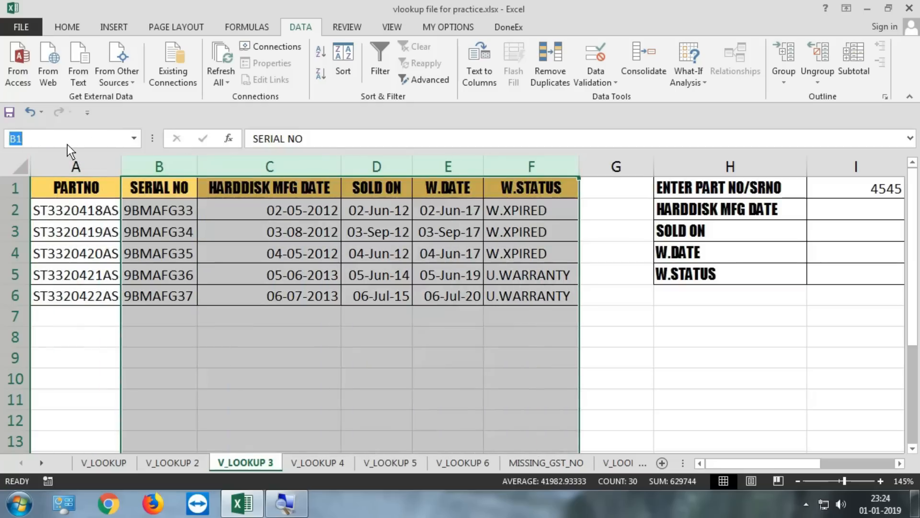
{"action": "type", "text": "vlookup_list4"}
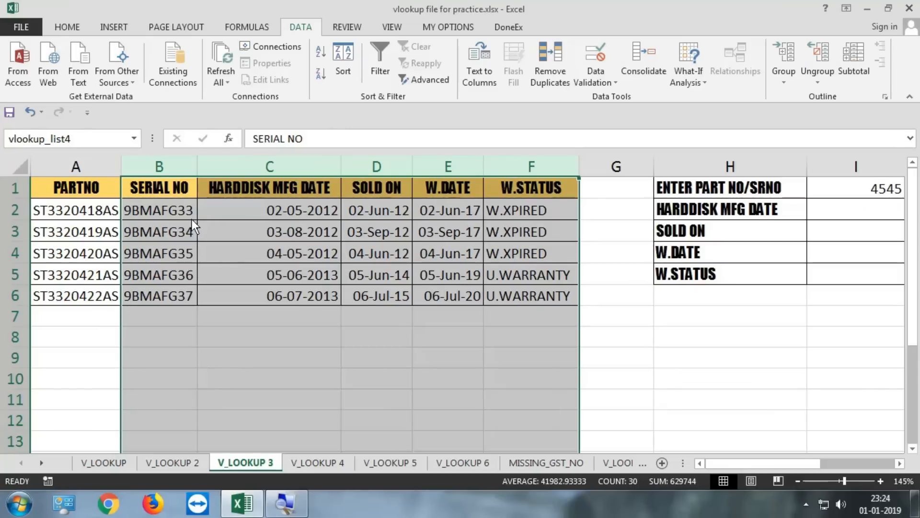
Clear the ENTER PART NO/SRNO value in I1 and select the first part number in A2
{"action": "left_click_drag", "start_coordinate": [192, 218], "coordinate": [171, 304]}
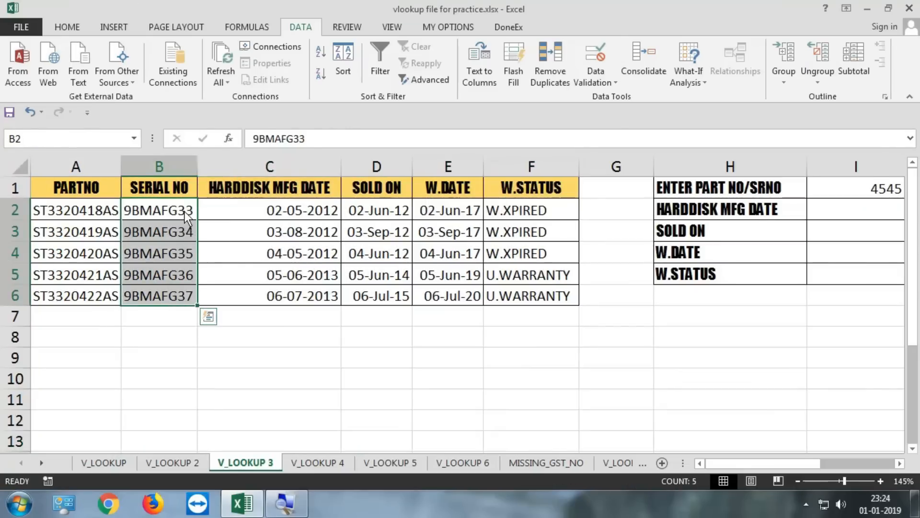
{"action": "left_click_drag", "start_coordinate": [185, 211], "coordinate": [187, 297]}
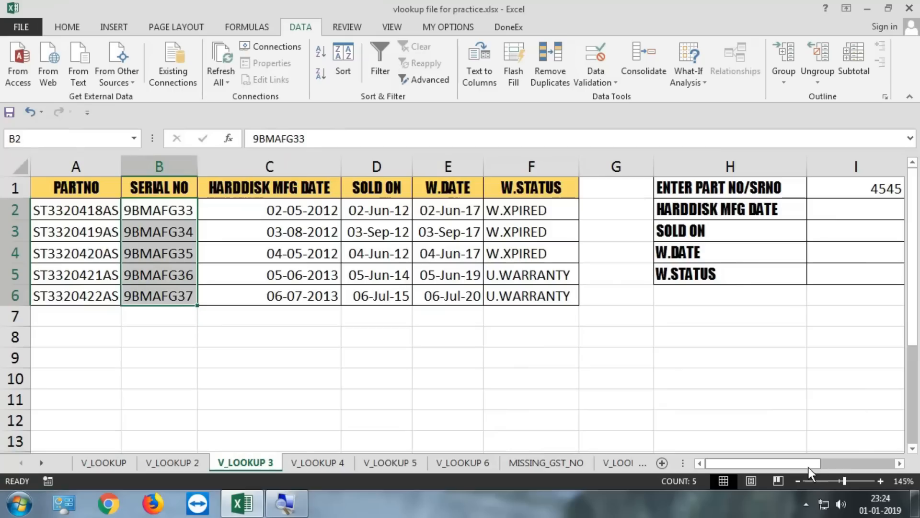
{"action": "left_click_drag", "start_coordinate": [803, 464], "coordinate": [848, 459]}
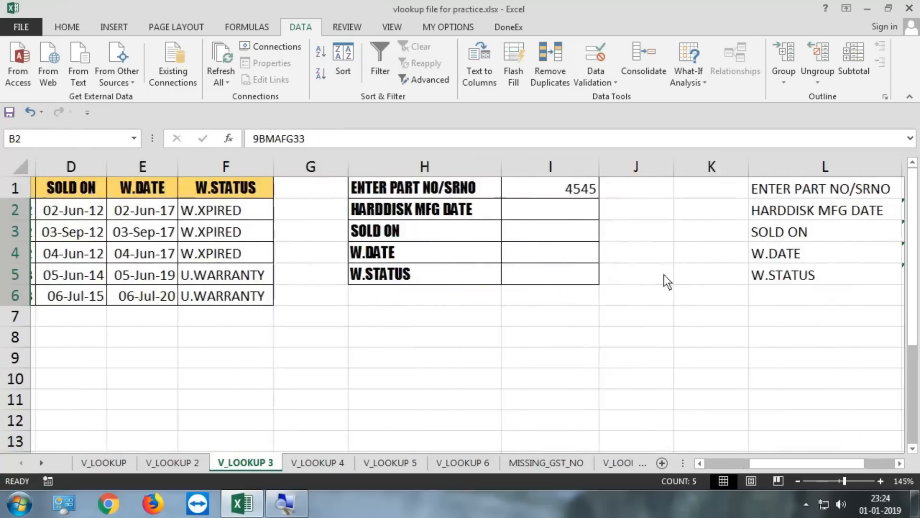
{"action": "left_click", "coordinate": [575, 189]}
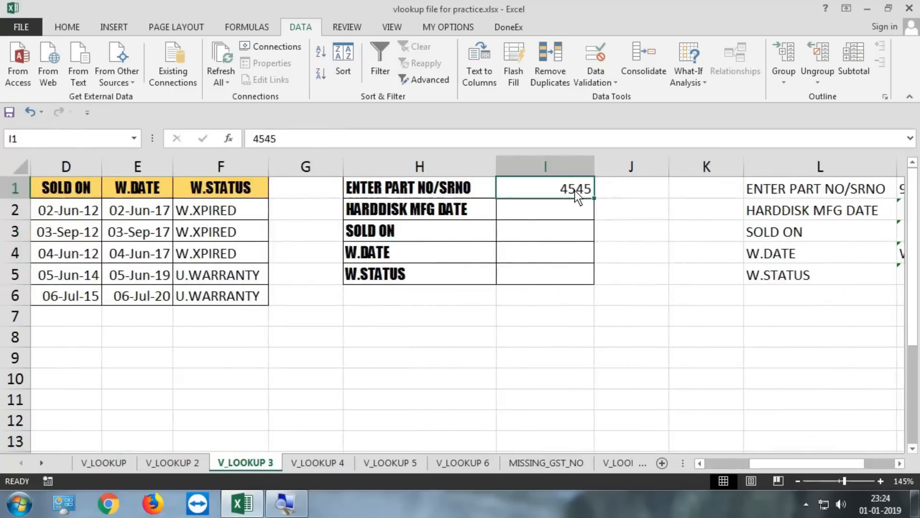
{"action": "key", "text": "Delete"}
{"action": "left_click_drag", "start_coordinate": [802, 462], "coordinate": [710, 464]}
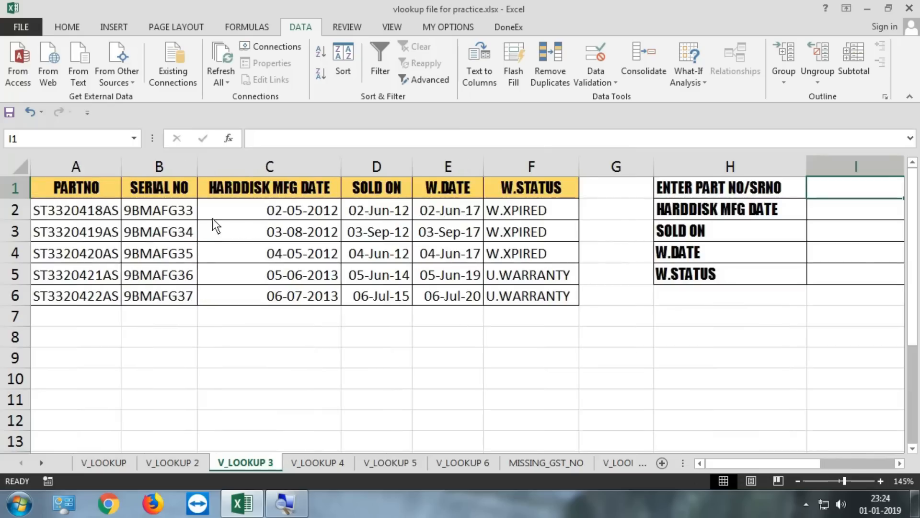
{"action": "left_click", "coordinate": [110, 213]}
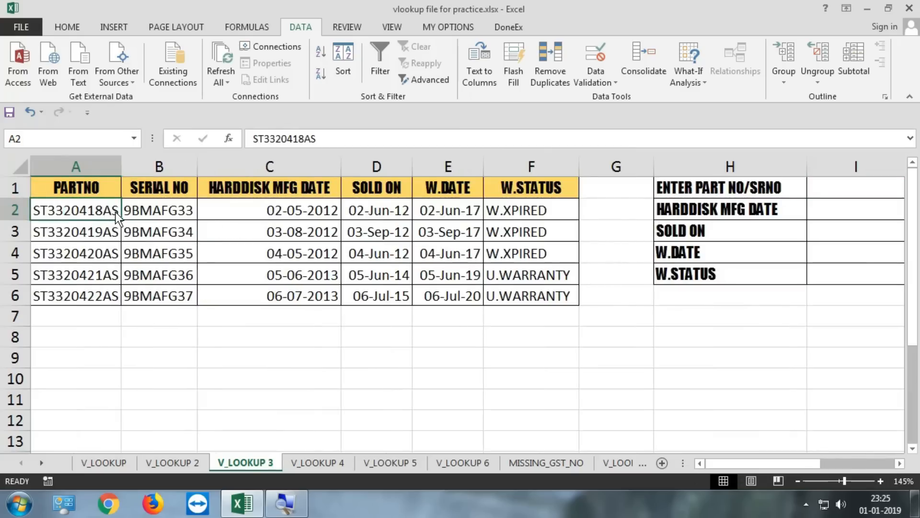
Copy the first part number from A2 into the ENTER PART NO/SRNO cell I1
{"action": "key", "text": "ctrl+c"}
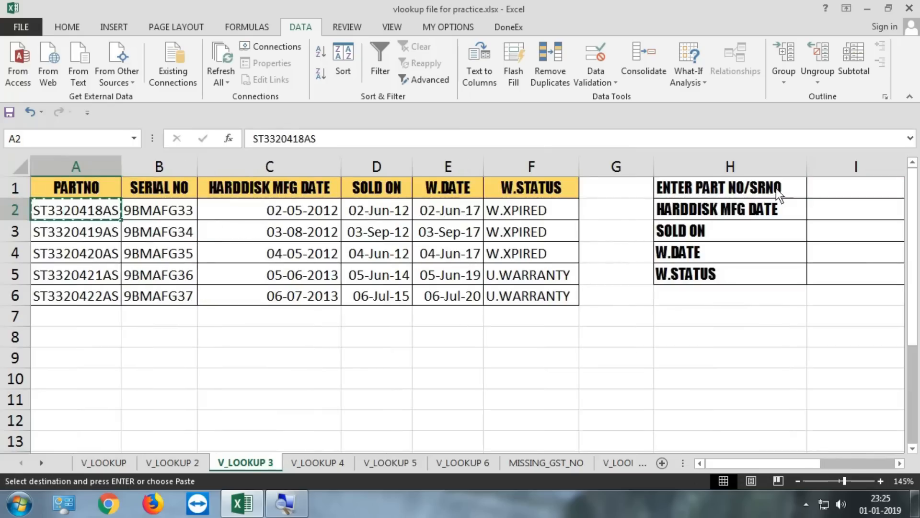
{"action": "left_click", "coordinate": [821, 185]}
{"action": "key", "text": "ctrl+v"}
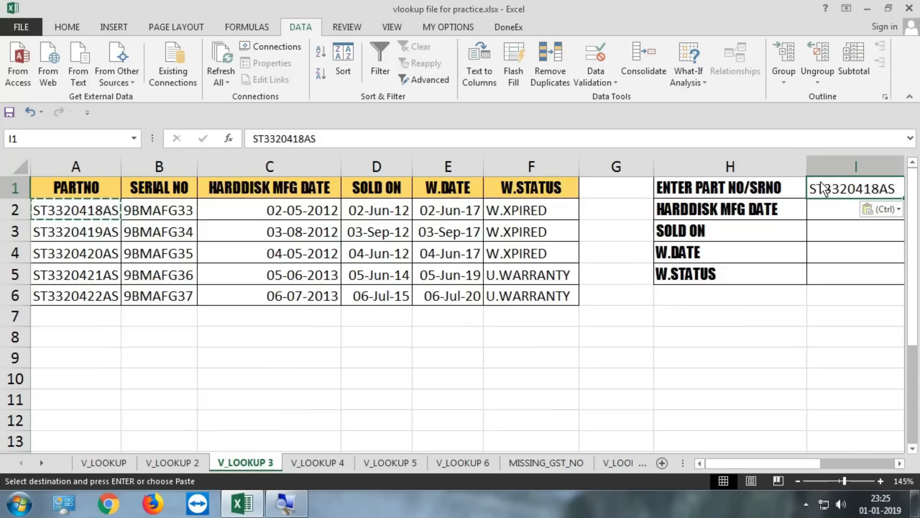
{"action": "key", "text": "Escape"}
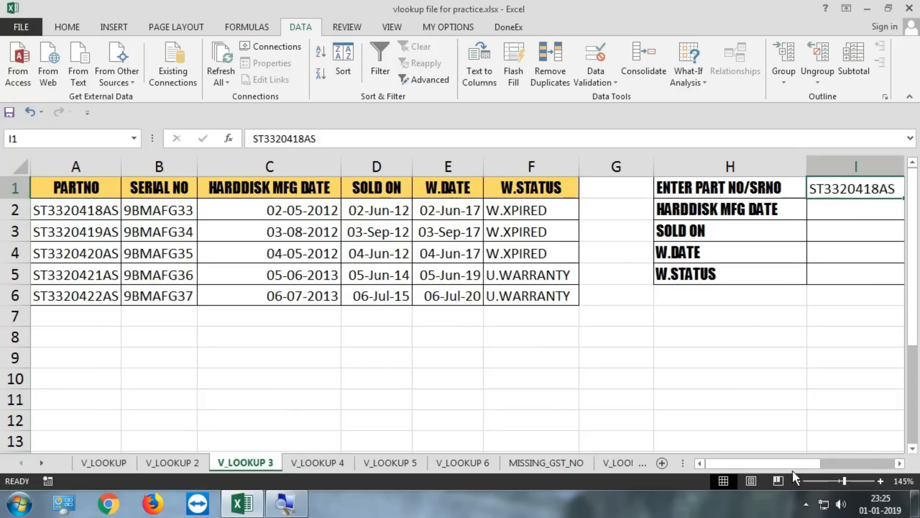
Start a VLOOKUP formula in I2 with the absolute reference $I$1 as lookup value and vlookup_list3 as table array
{"action": "left_click_drag", "start_coordinate": [793, 464], "coordinate": [823, 463]}
{"action": "left_click", "coordinate": [699, 212]}
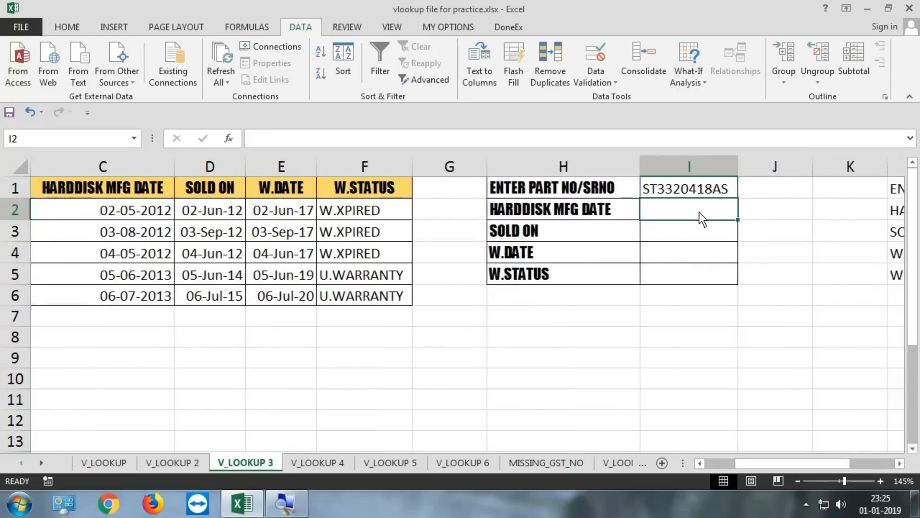
{"action": "type", "text": "=vl"}
{"action": "key", "text": "Tab"}
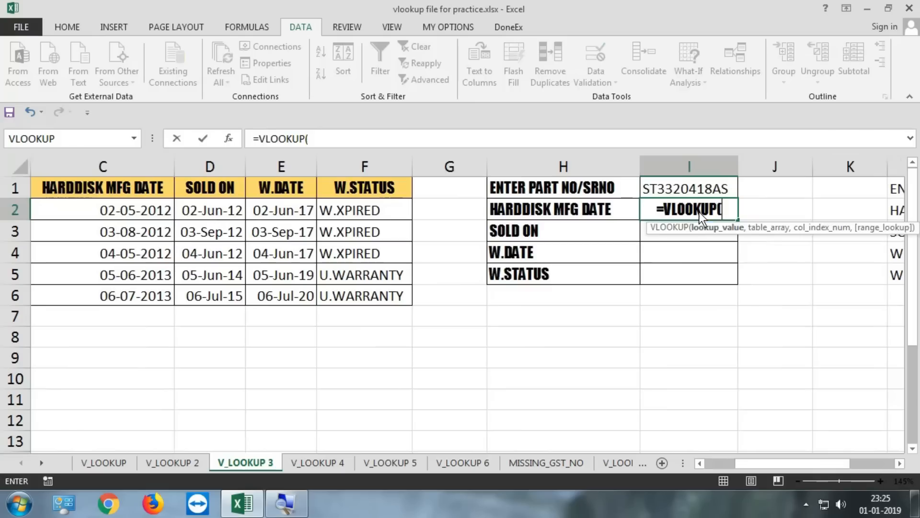
{"action": "left_click", "coordinate": [700, 192]}
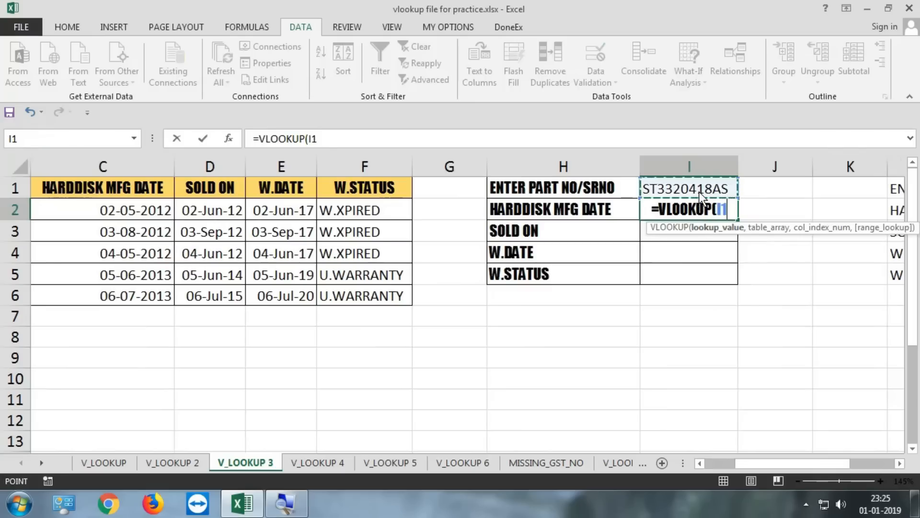
{"action": "key", "text": "F4"}
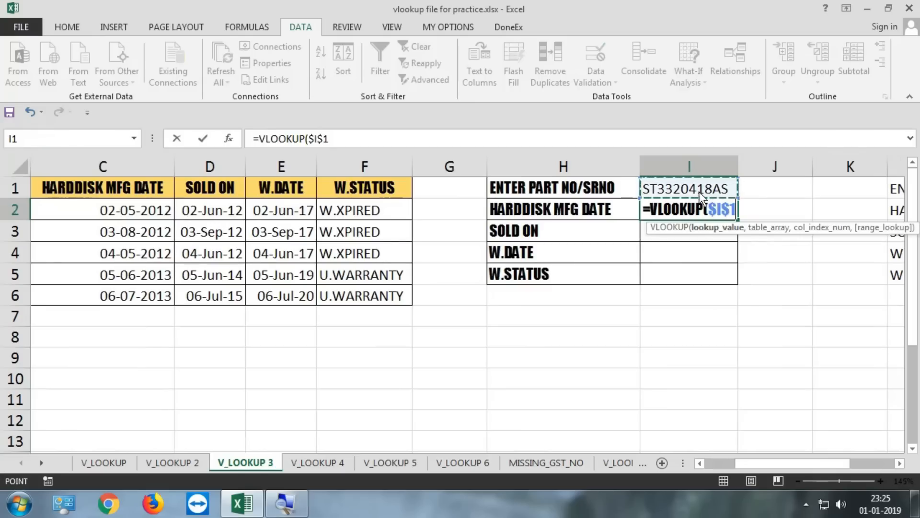
{"action": "type", "text": ","}
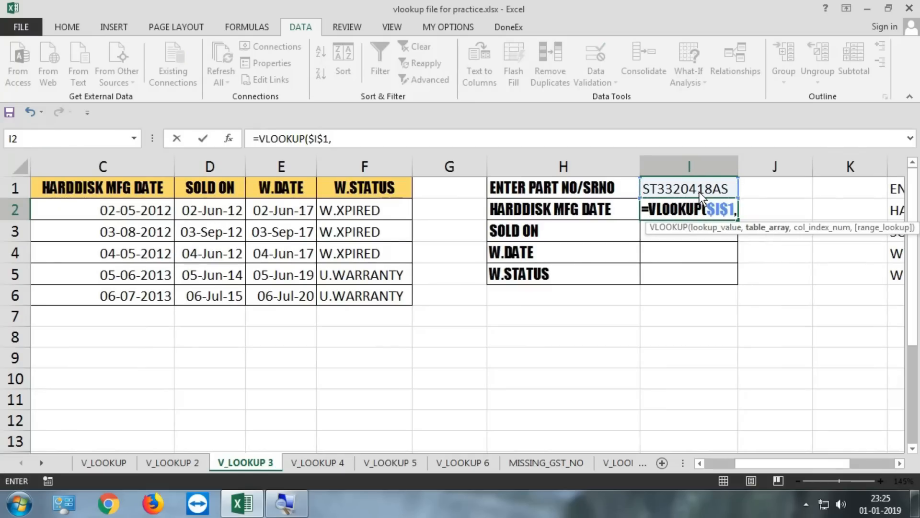
{"action": "type", "text": "v;"}
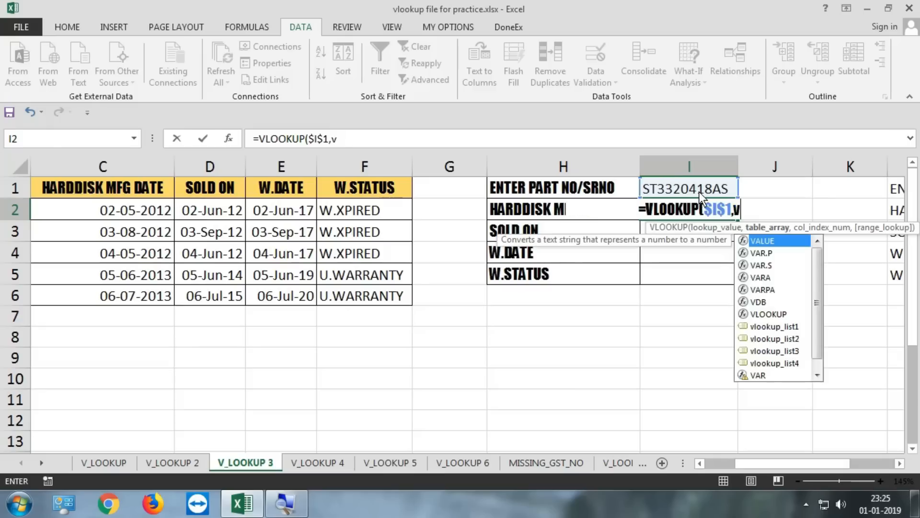
{"action": "key", "text": "BackSpace"}
{"action": "key", "text": "BackSpace"}
{"action": "type", "text": "vlo"}
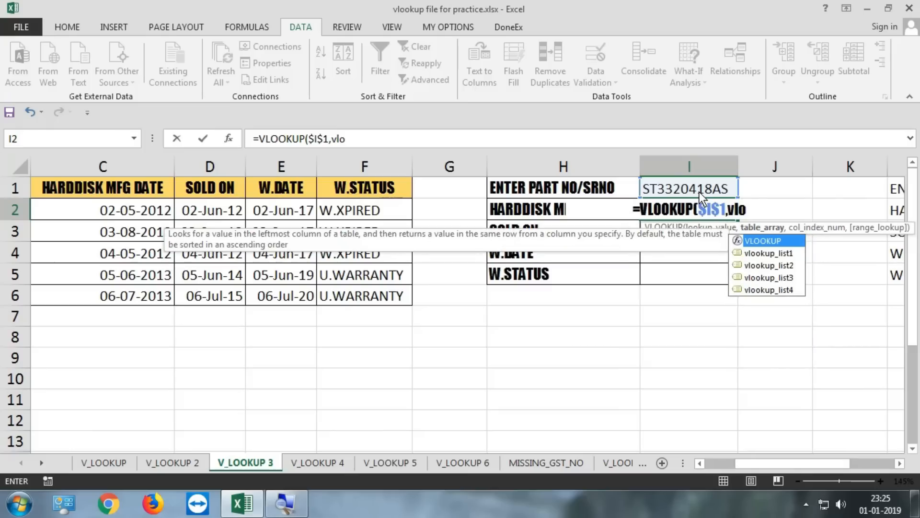
{"action": "key", "text": "Down"}
{"action": "key", "text": "Down"}
{"action": "key", "text": "Down"}
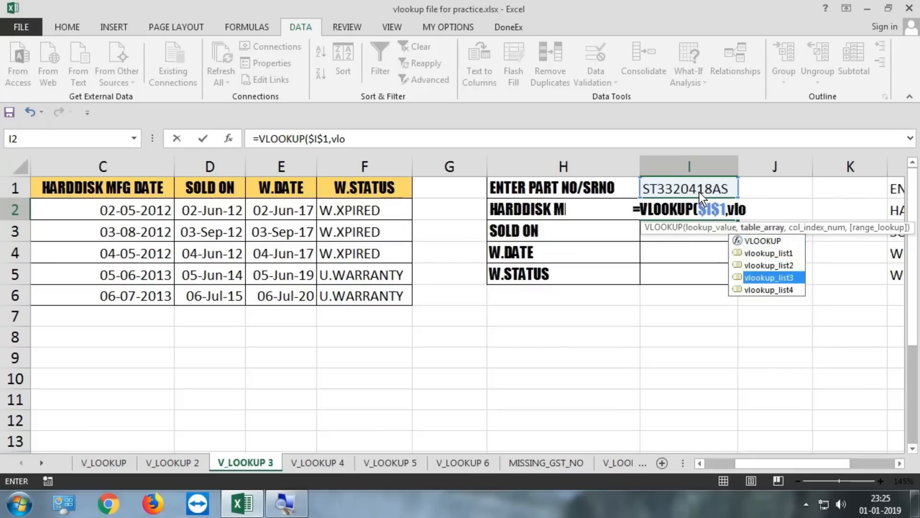
{"action": "key", "text": "Tab"}
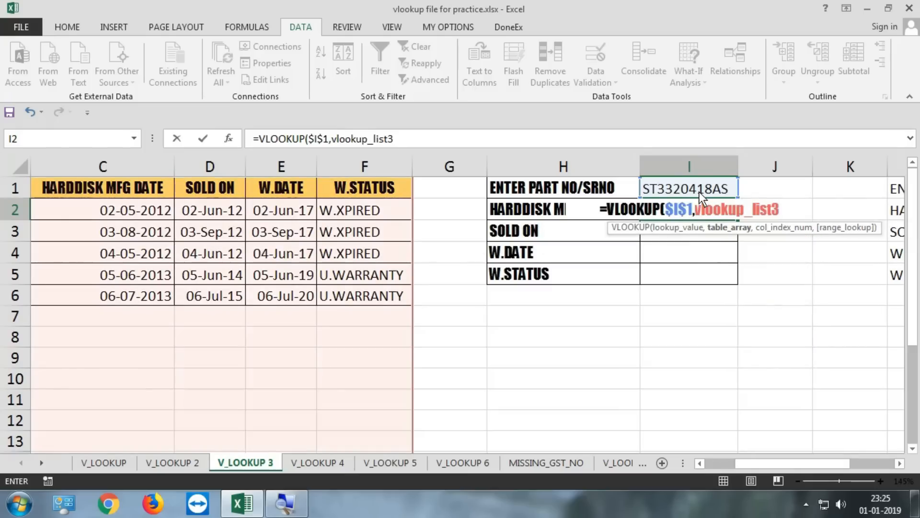
Complete the I2 formula with ROW()+1 as column index and 0 for an exact match, accepting the closing-parenthesis correction
{"action": "mouse_move", "coordinate": [776, 466]}
{"action": "left_mouse_down"}
{"action": "mouse_move", "coordinate": [725, 472]}
{"action": "mouse_move", "coordinate": [789, 467]}
{"action": "left_mouse_up"}
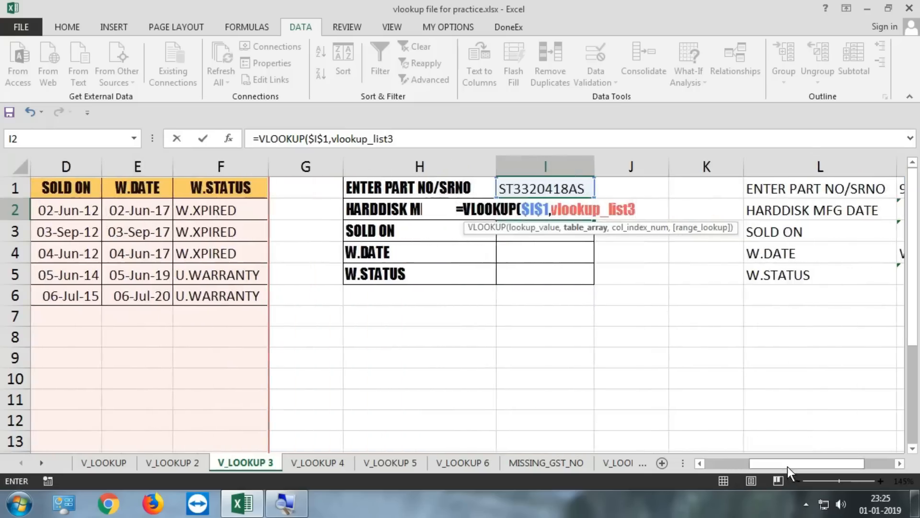
{"action": "type", "text": ","}
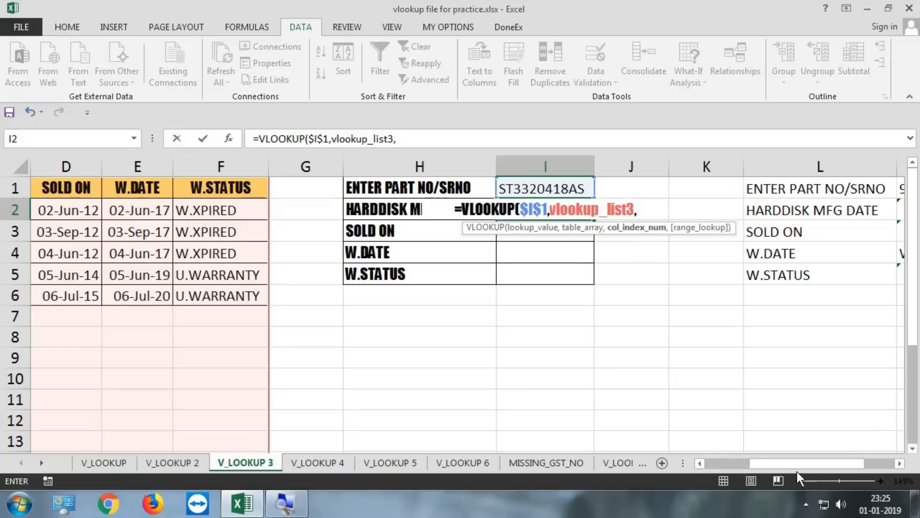
{"action": "left_click_drag", "start_coordinate": [797, 466], "coordinate": [695, 466]}
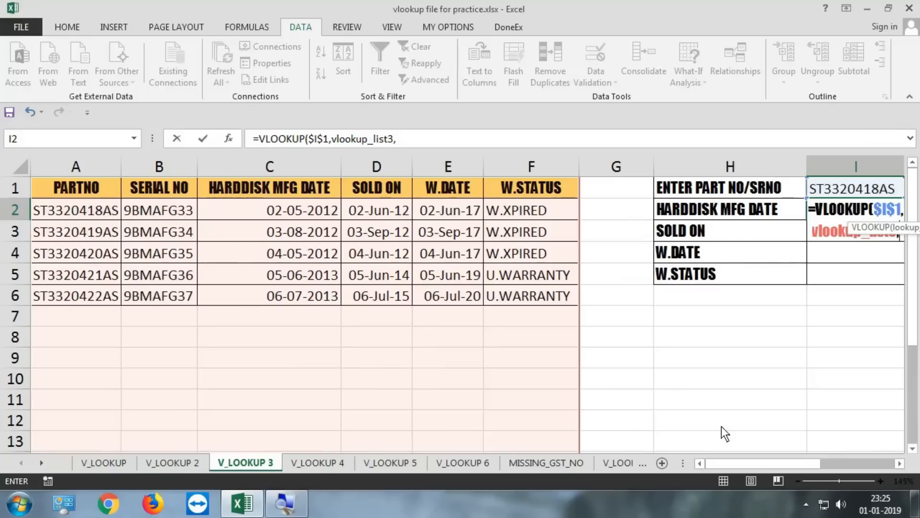
{"action": "left_click_drag", "start_coordinate": [797, 464], "coordinate": [877, 460]}
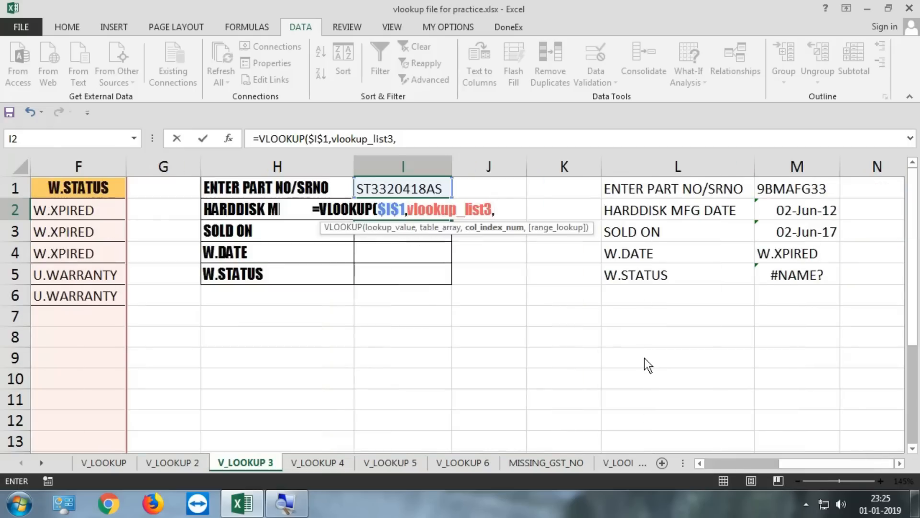
{"action": "type", "text": "row"}
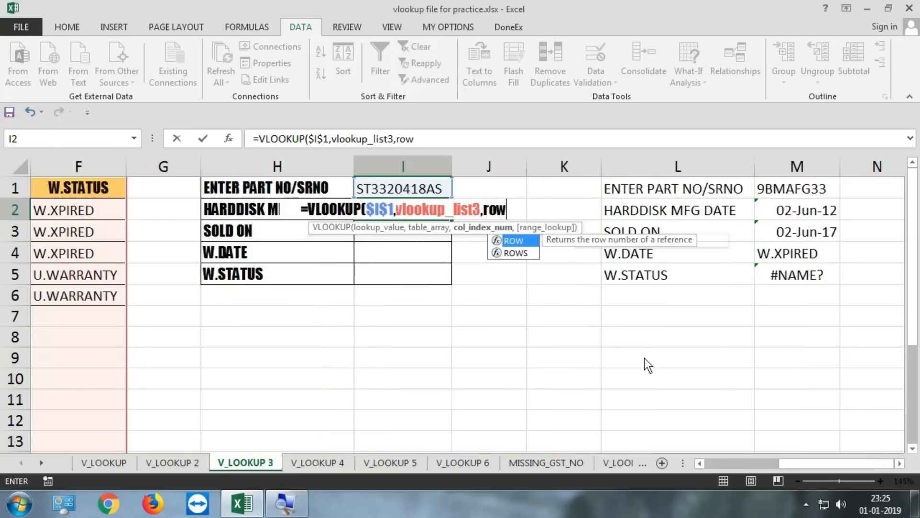
{"action": "type", "text": "()"}
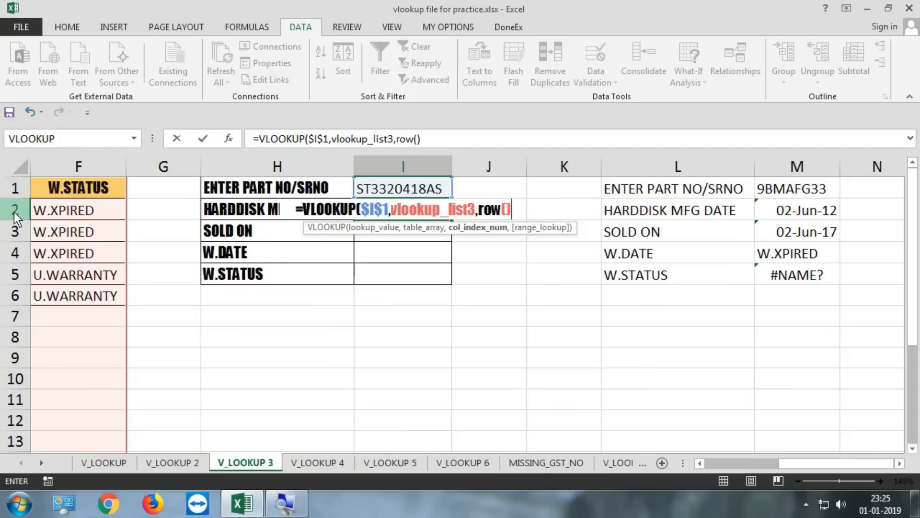
{"action": "type", "text": "+1"}
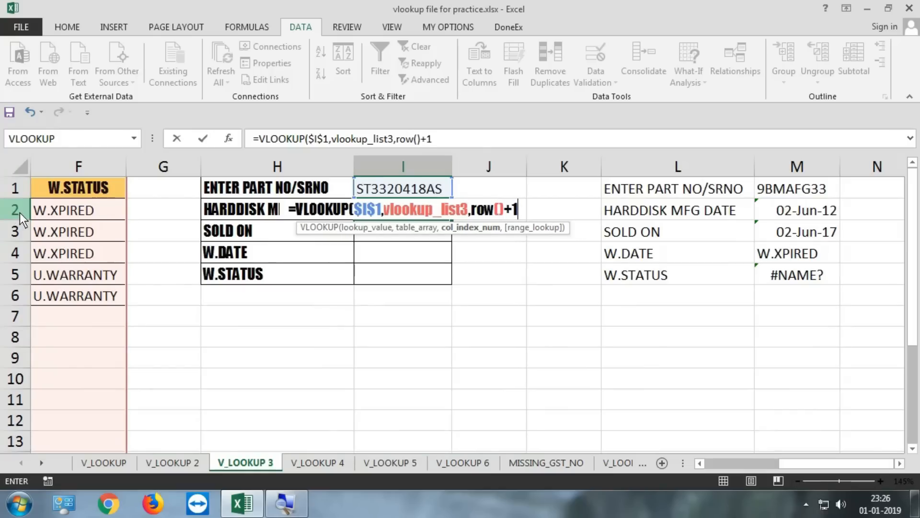
{"action": "type", "text": ",0"}
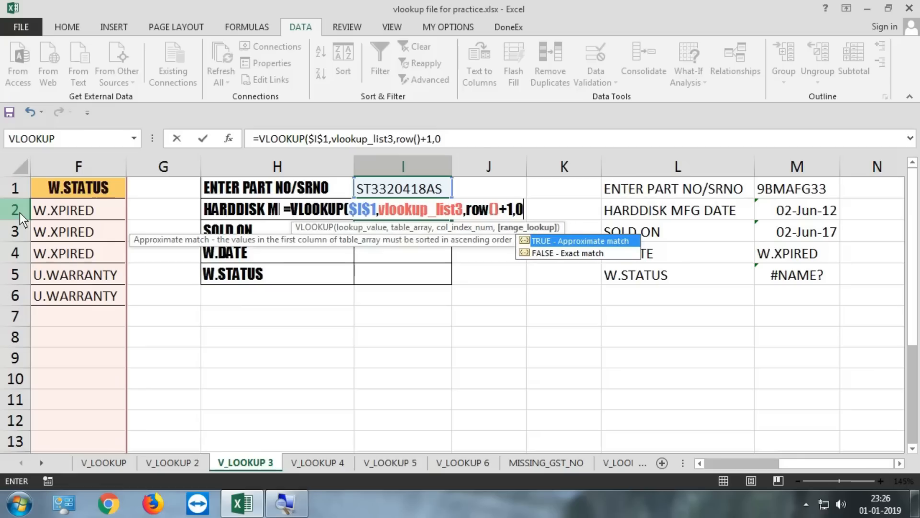
{"action": "key", "text": "Return"}
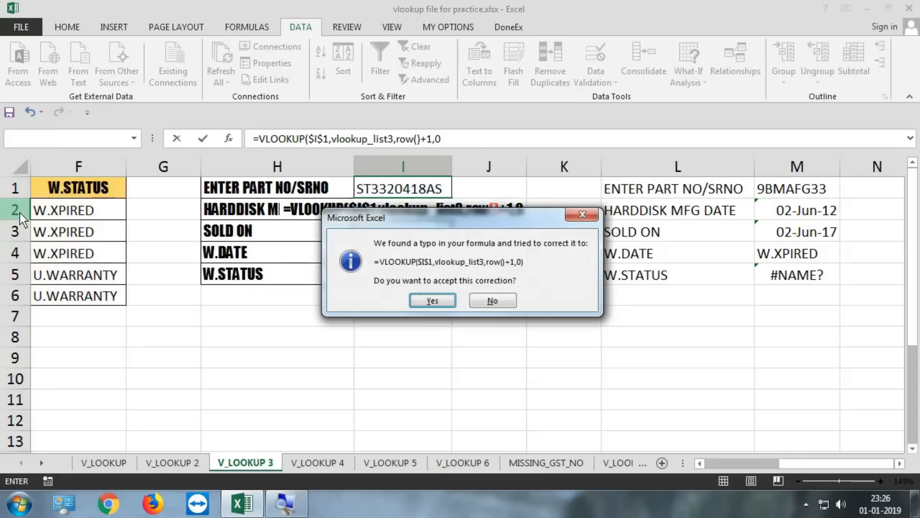
{"action": "key", "text": "Return"}
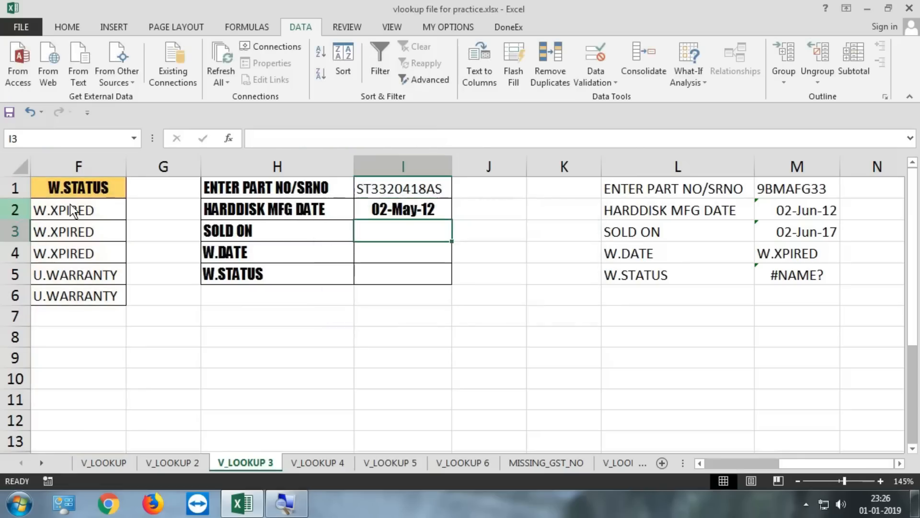
Fill the HARDDISK MFG DATE lookup formula from I2 down through the W.STATUS cell I5
{"action": "left_click", "coordinate": [441, 211]}
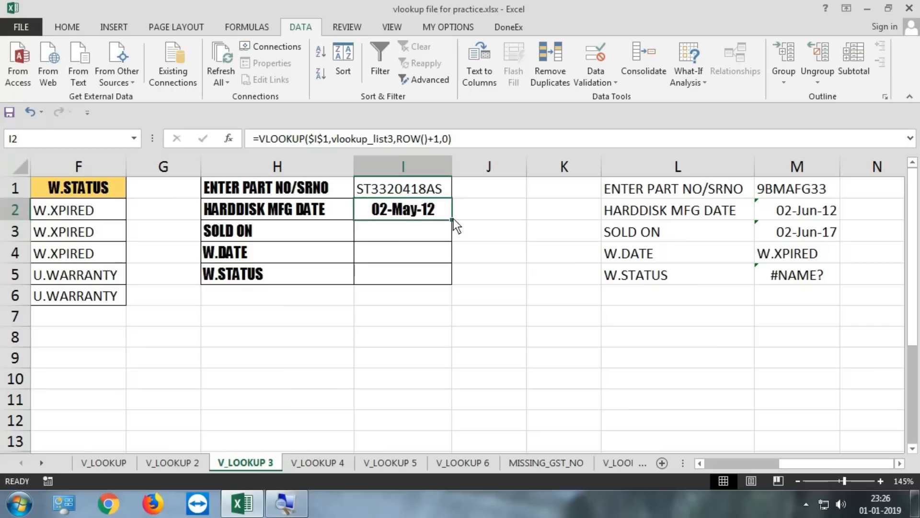
{"action": "left_click_drag", "start_coordinate": [454, 219], "coordinate": [444, 281]}
{"action": "left_click_drag", "start_coordinate": [825, 460], "coordinate": [774, 461]}
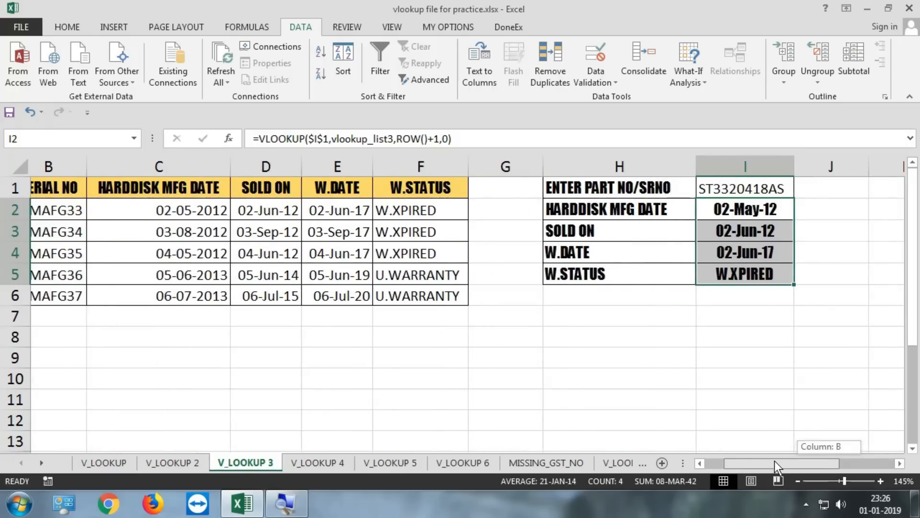
Copy the first serial number from B2 into I1, replacing the part number there
{"action": "mouse_move", "coordinate": [774, 461]}
{"action": "left_mouse_down"}
{"action": "mouse_move", "coordinate": [824, 460]}
{"action": "mouse_move", "coordinate": [780, 461]}
{"action": "left_mouse_up"}
{"action": "left_click", "coordinate": [156, 209]}
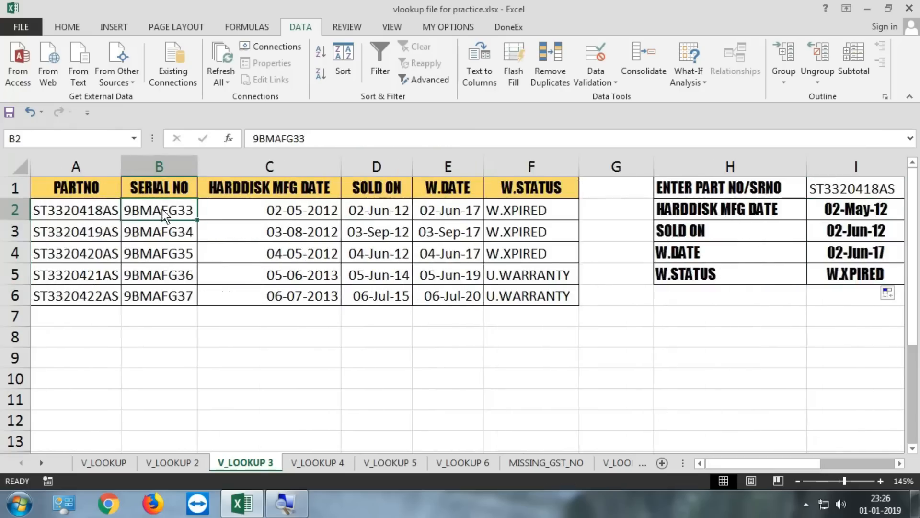
{"action": "key", "text": "ctrl+c"}
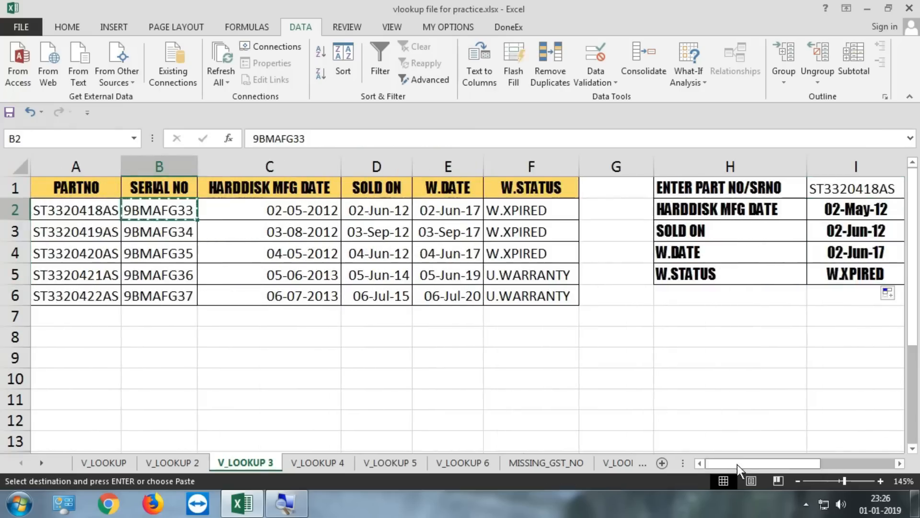
{"action": "left_click_drag", "start_coordinate": [737, 465], "coordinate": [794, 467]}
{"action": "left_click", "coordinate": [488, 185]}
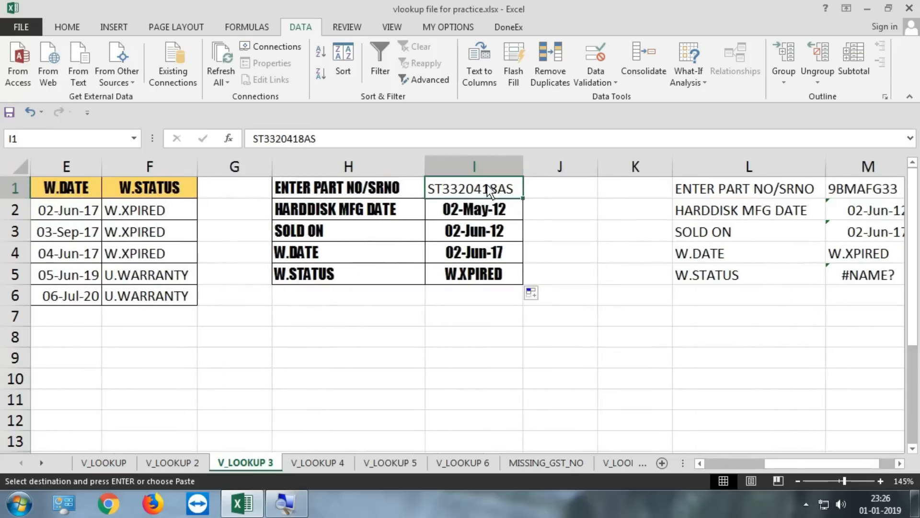
{"action": "key", "text": "ctrl+v"}
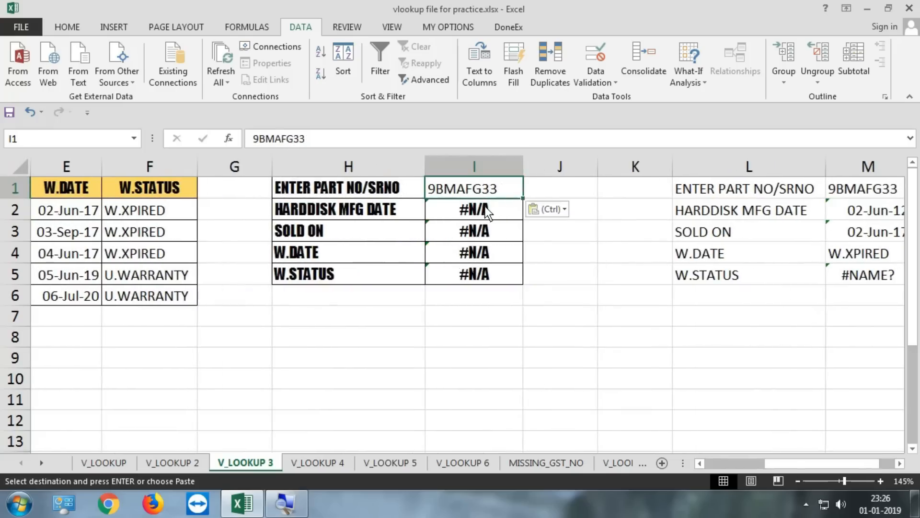
Wrap the existing VLOOKUP in I2 in an IFERROR function as its value argument
{"action": "double_click", "coordinate": [487, 208]}
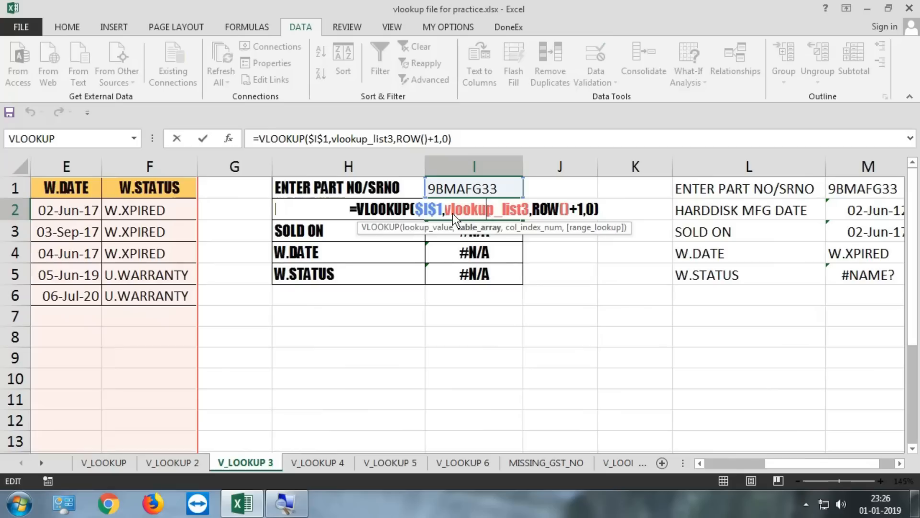
{"action": "key", "text": "Escape"}
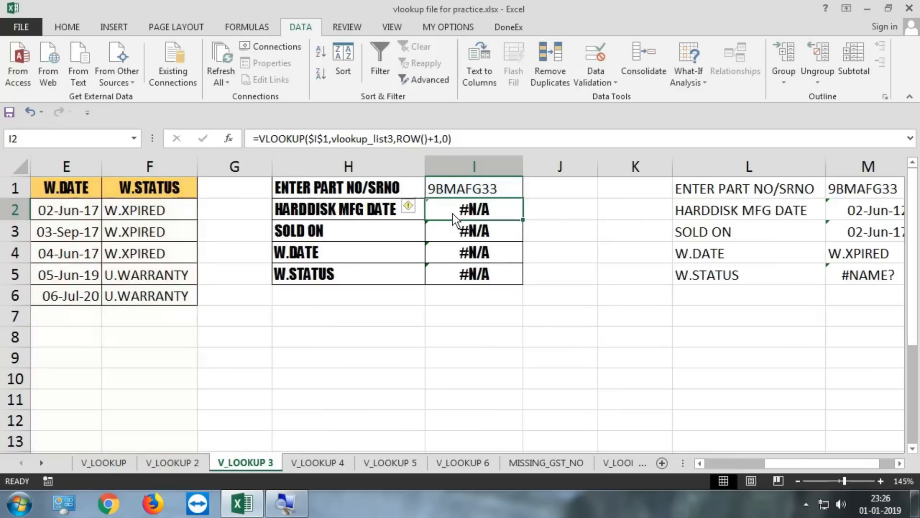
{"action": "double_click", "coordinate": [478, 209]}
{"action": "left_click", "coordinate": [362, 206]}
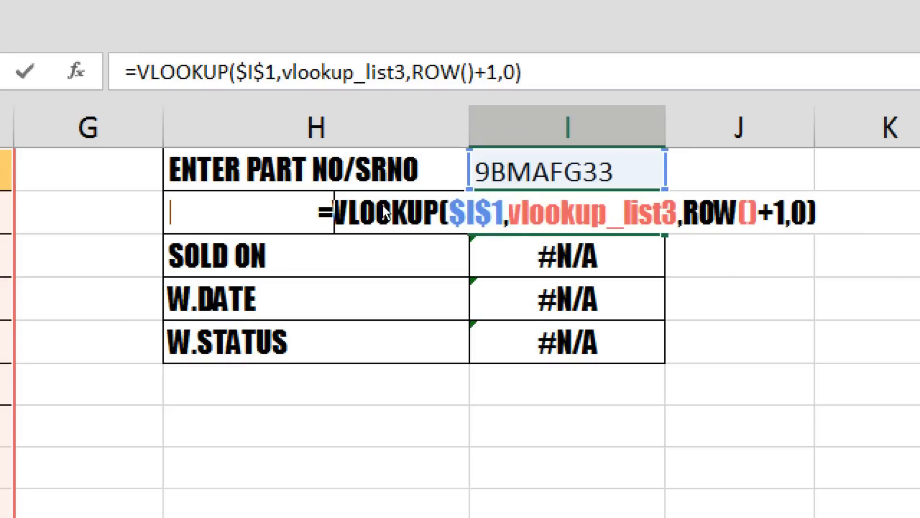
{"action": "type", "text": "if"}
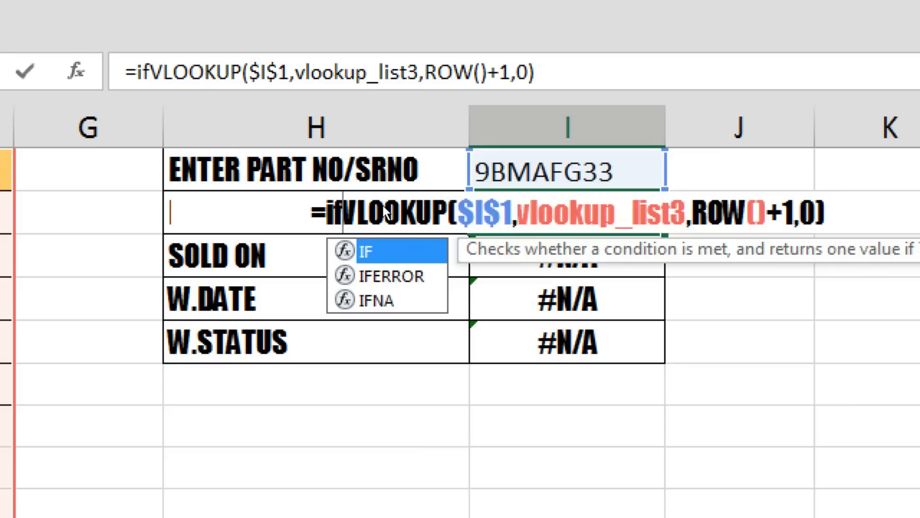
{"action": "key", "text": "Down"}
{"action": "key", "text": "Down"}
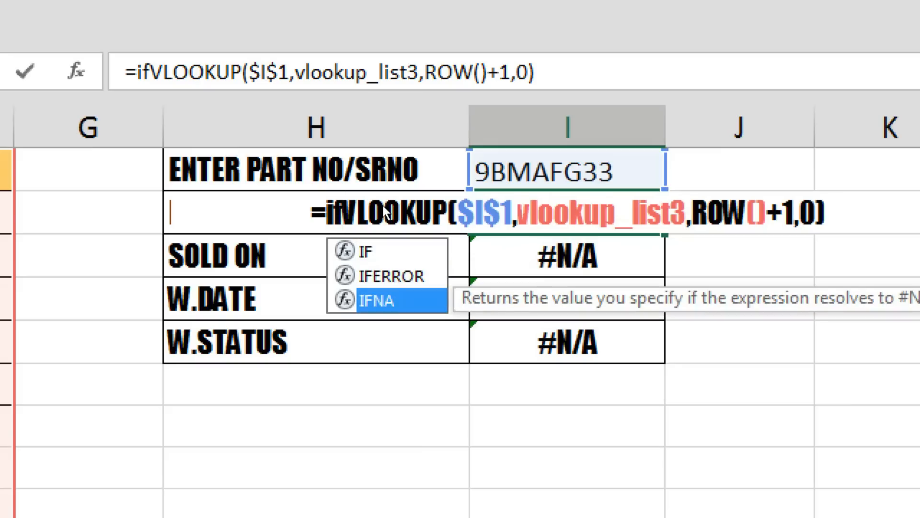
{"action": "key", "text": "Up"}
{"action": "key", "text": "Tab"}
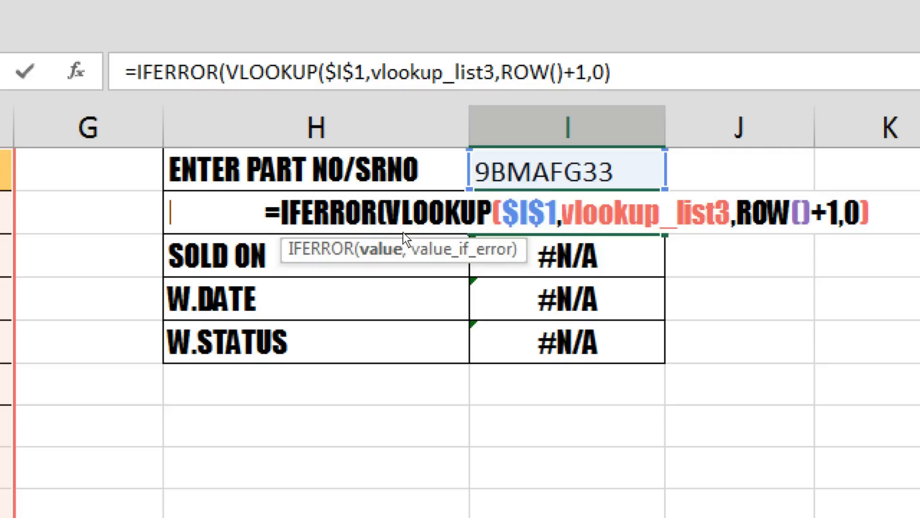
{"action": "left_click_drag", "start_coordinate": [386, 215], "coordinate": [861, 214]}
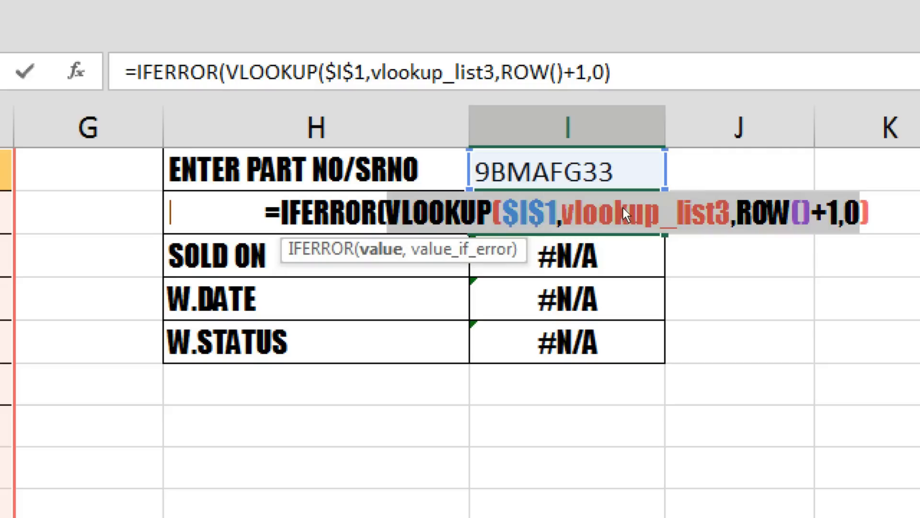
{"action": "left_click", "coordinate": [388, 212]}
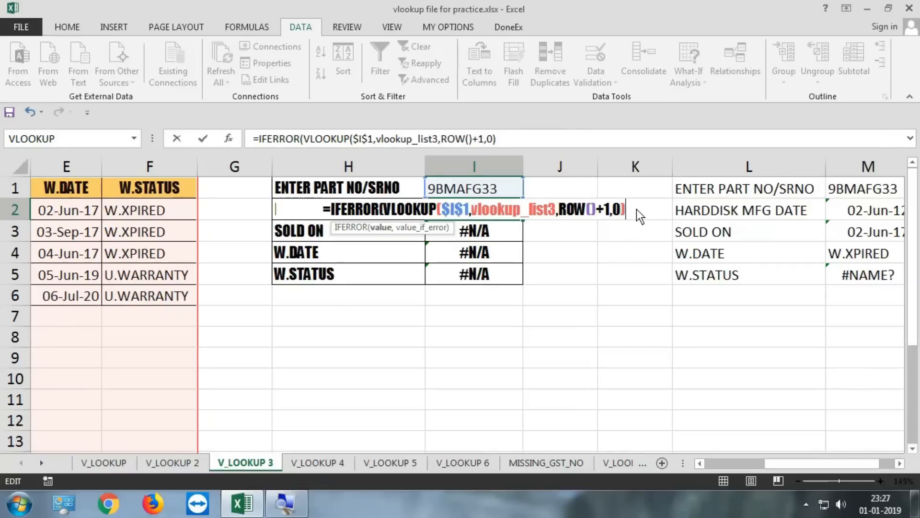
Begin a second VLOOKUP as the IFERROR value_if_error argument, with the absolute reference $I$1 as lookup value
{"action": "type", "text": ","}
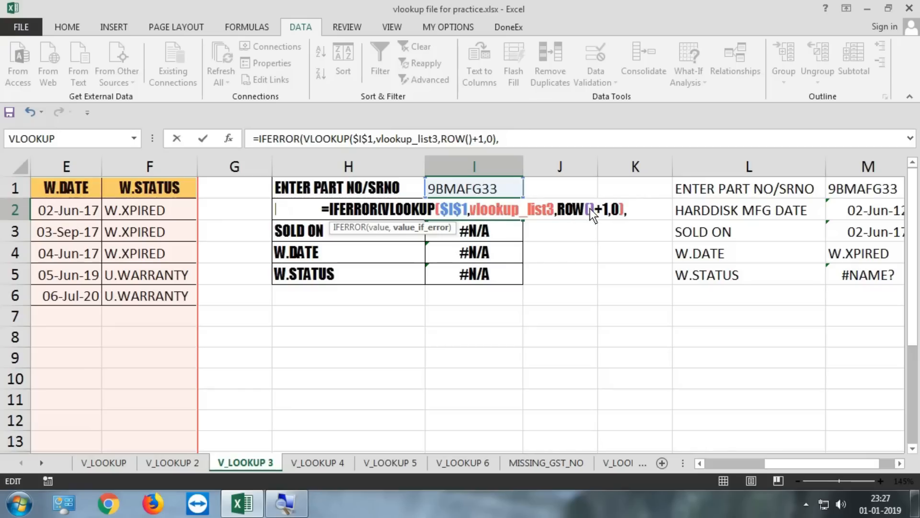
{"action": "type", "text": "blo"}
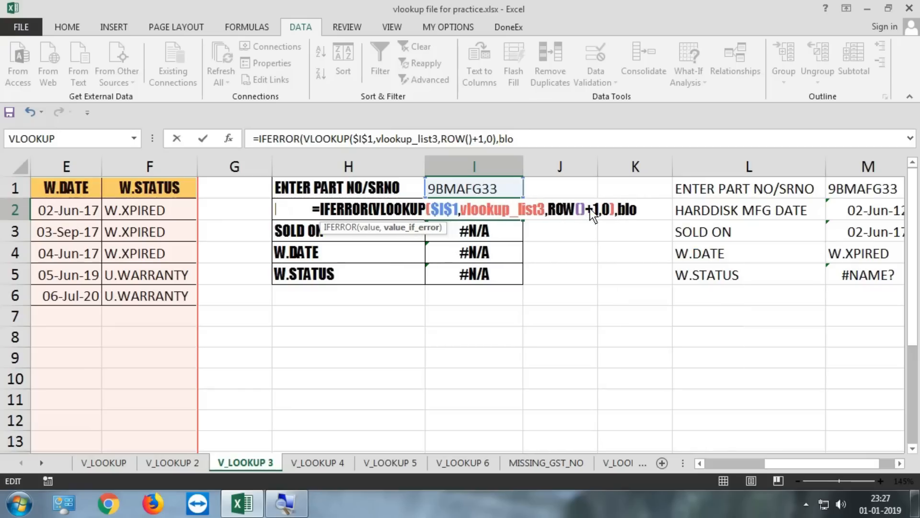
{"action": "key", "text": "BackSpace"}
{"action": "key", "text": "BackSpace"}
{"action": "key", "text": "BackSpace"}
{"action": "type", "text": "v"}
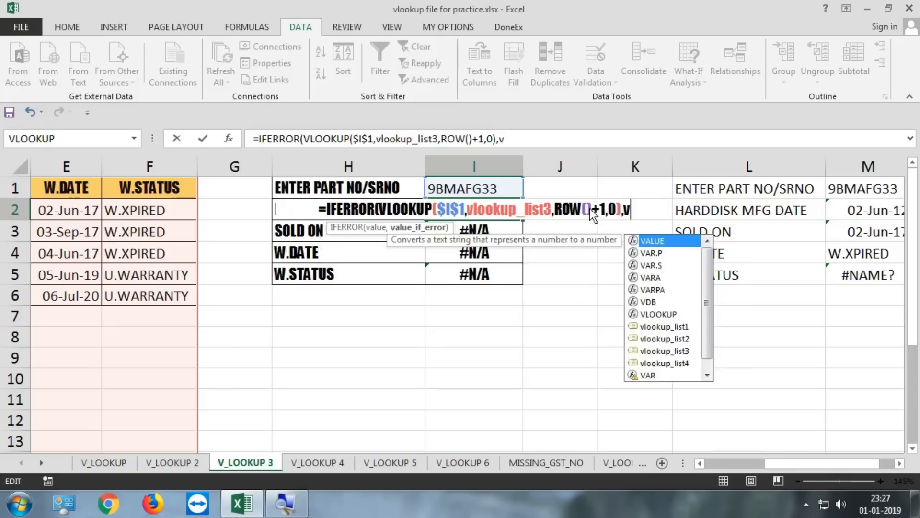
{"action": "type", "text": "lo"}
{"action": "key", "text": "Tab"}
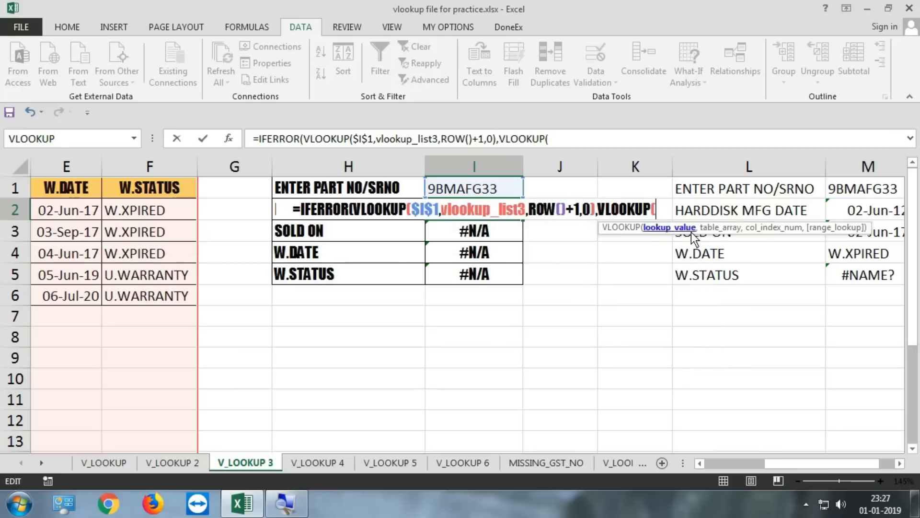
{"action": "left_click", "coordinate": [498, 188]}
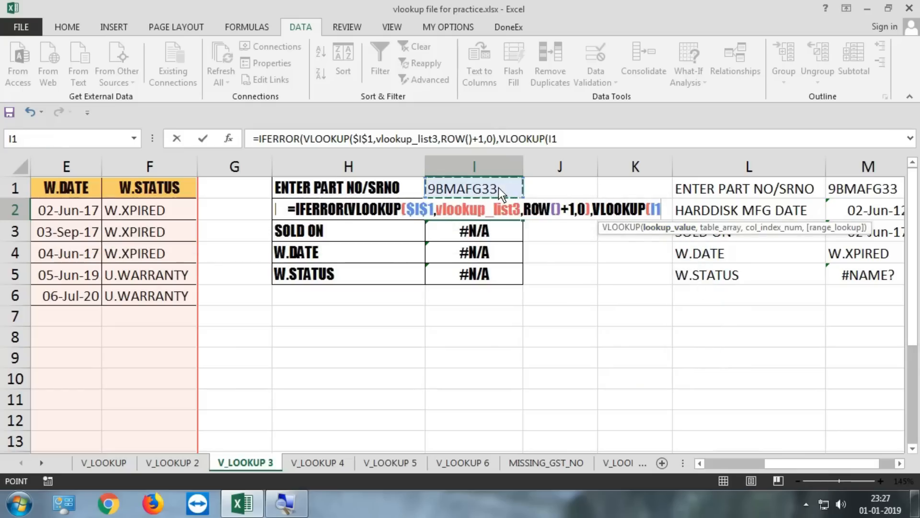
{"action": "key", "text": "F4"}
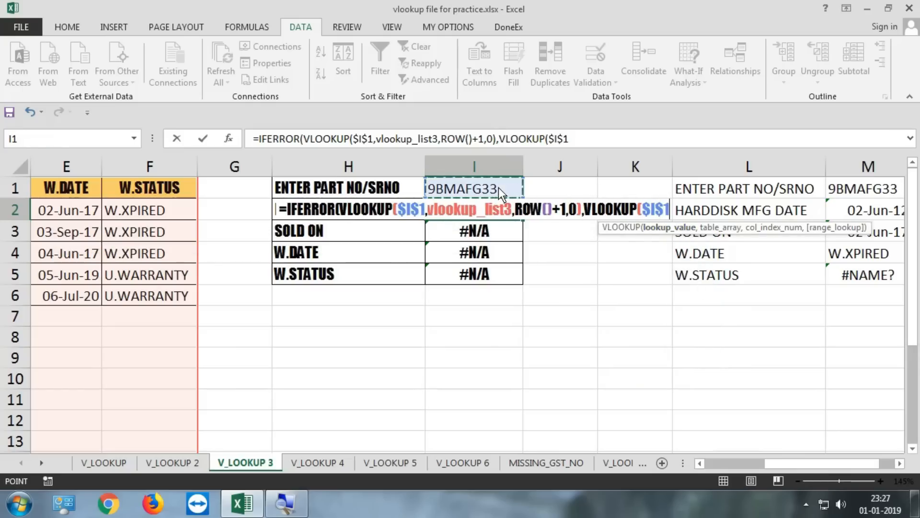
{"action": "type", "text": ","}
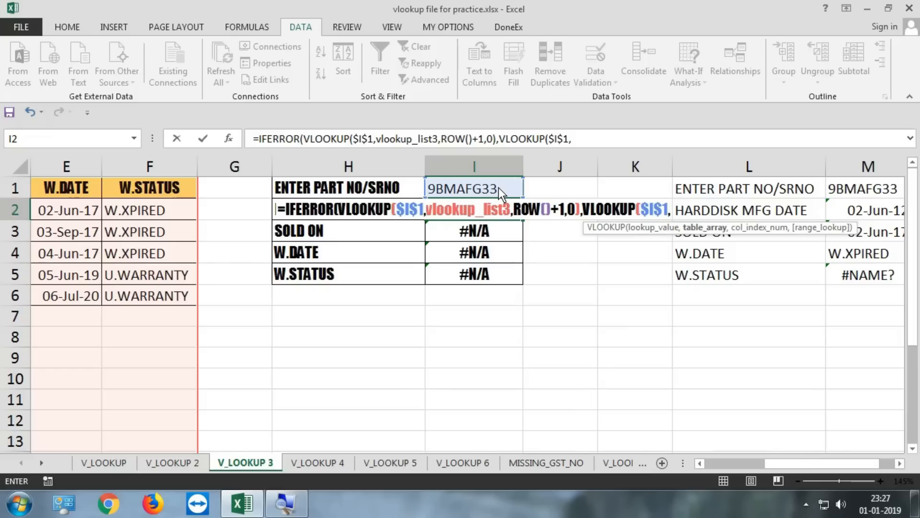
Set vlookup_list4 as the second VLOOKUP's table array and check the columns it covers
{"action": "type", "text": "vlo"}
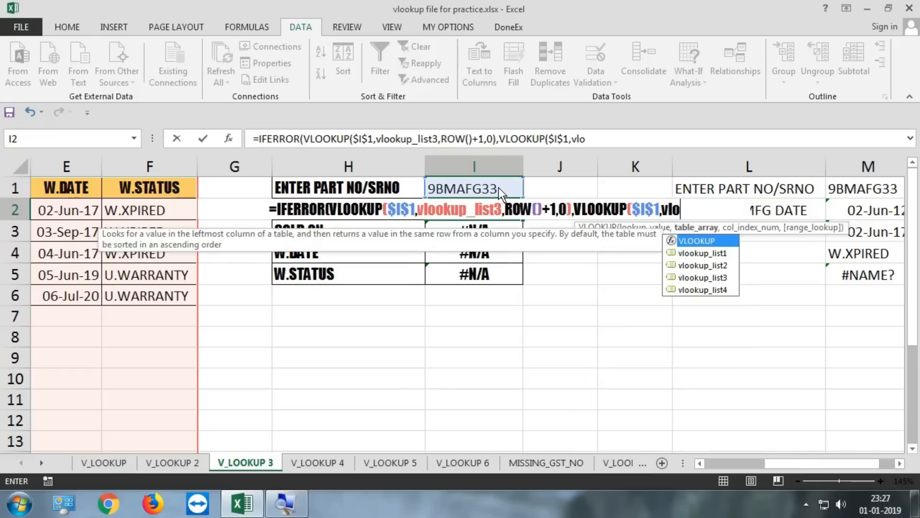
{"action": "key", "text": "Down"}
{"action": "key", "text": "Down"}
{"action": "key", "text": "Down"}
{"action": "key", "text": "Down"}
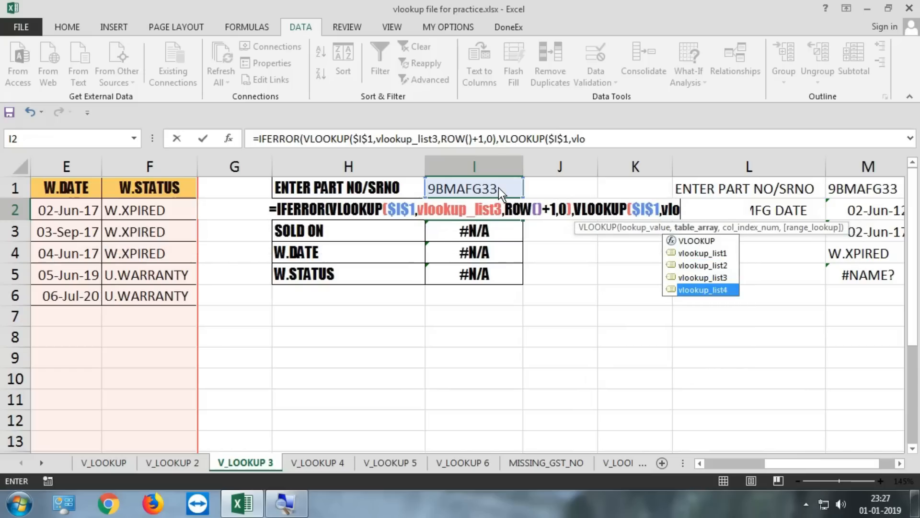
{"action": "key", "text": "Escape"}
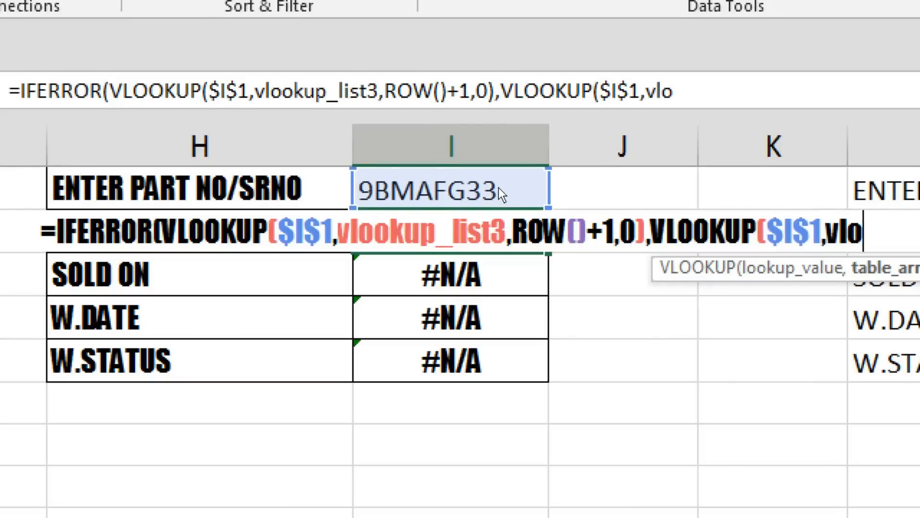
{"action": "type", "text": "o"}
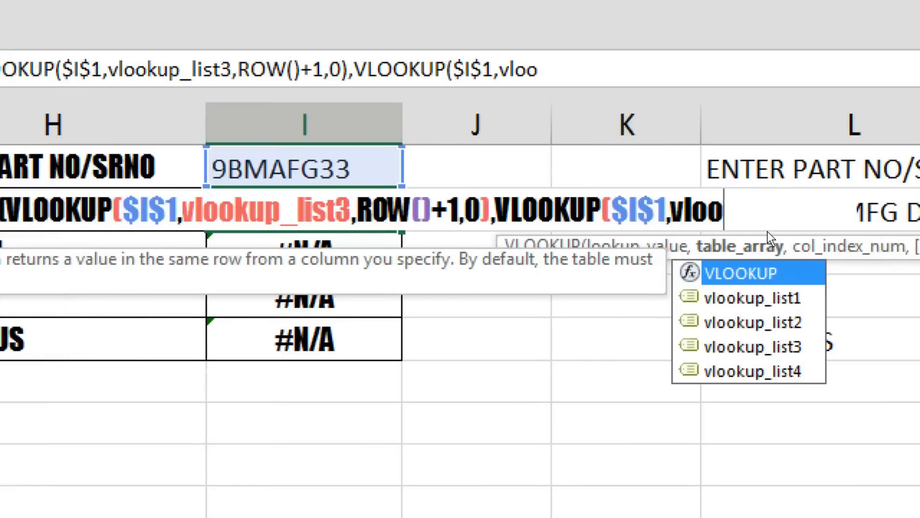
{"action": "key", "text": "Down"}
{"action": "key", "text": "Down"}
{"action": "key", "text": "Down"}
{"action": "key", "text": "Down"}
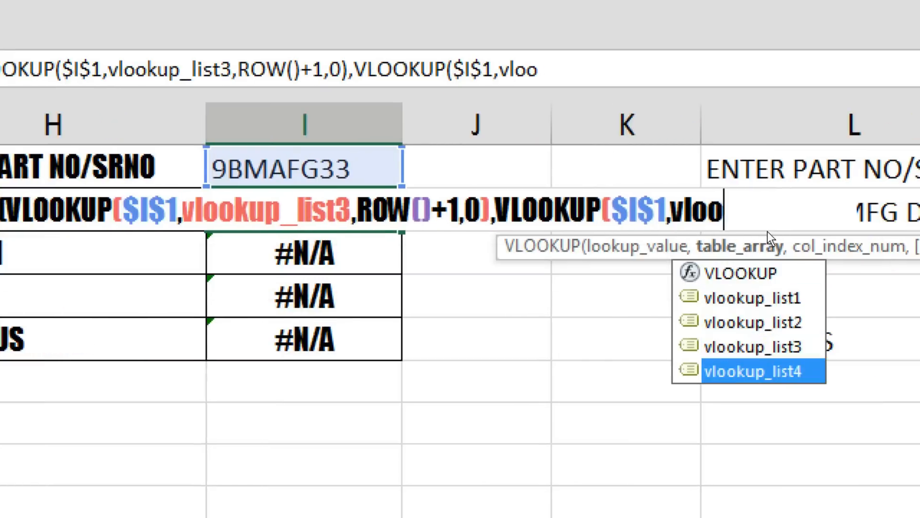
{"action": "key", "text": "Tab"}
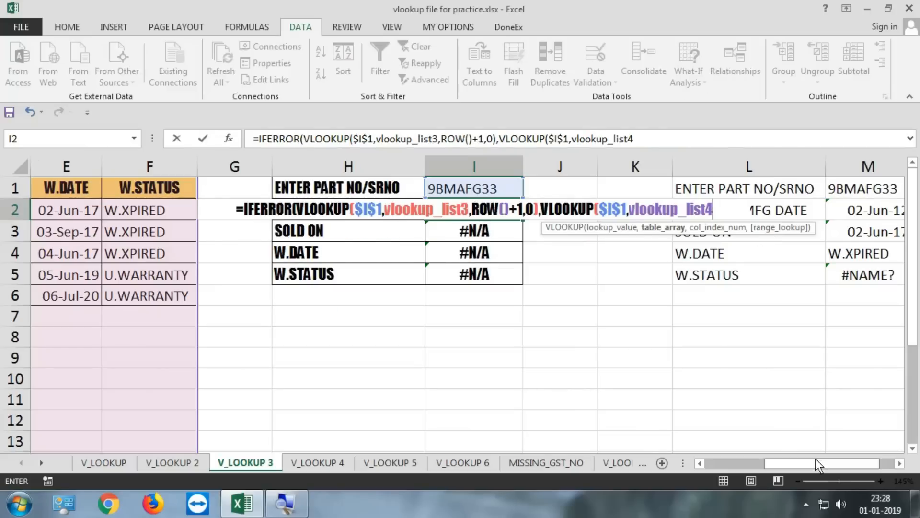
{"action": "left_click_drag", "start_coordinate": [817, 459], "coordinate": [738, 461]}
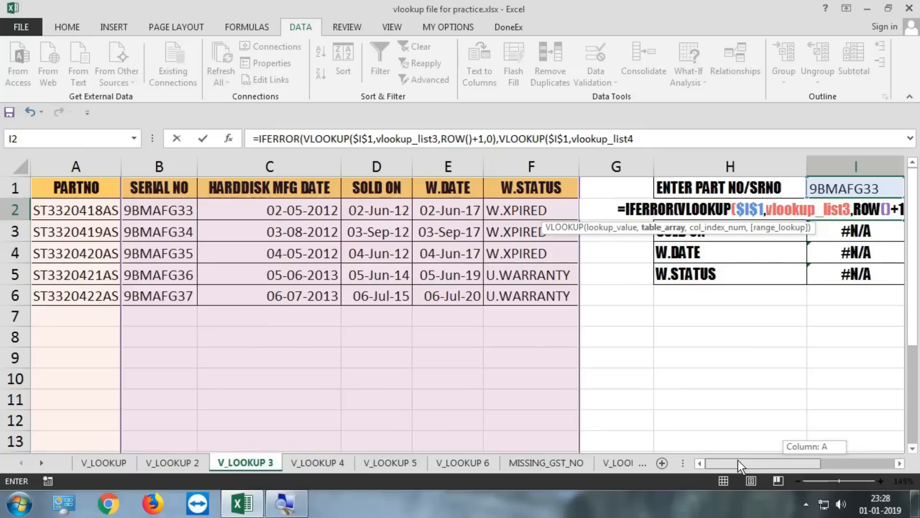
{"action": "left_click_drag", "start_coordinate": [738, 461], "coordinate": [810, 459]}
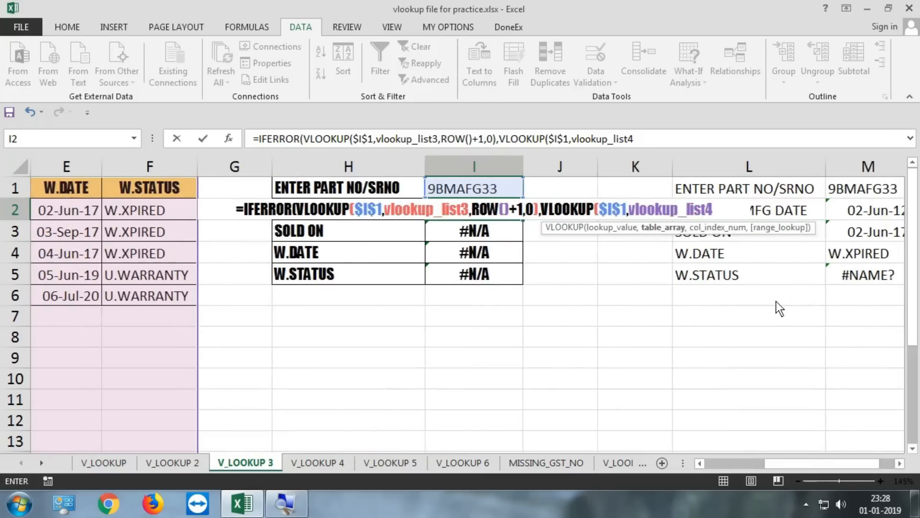
Complete the I2 formula with ROW() as the second VLOOKUP's column index and 0 for an exact match
{"action": "type", "text": ","}
{"action": "left_click_drag", "start_coordinate": [790, 465], "coordinate": [723, 466]}
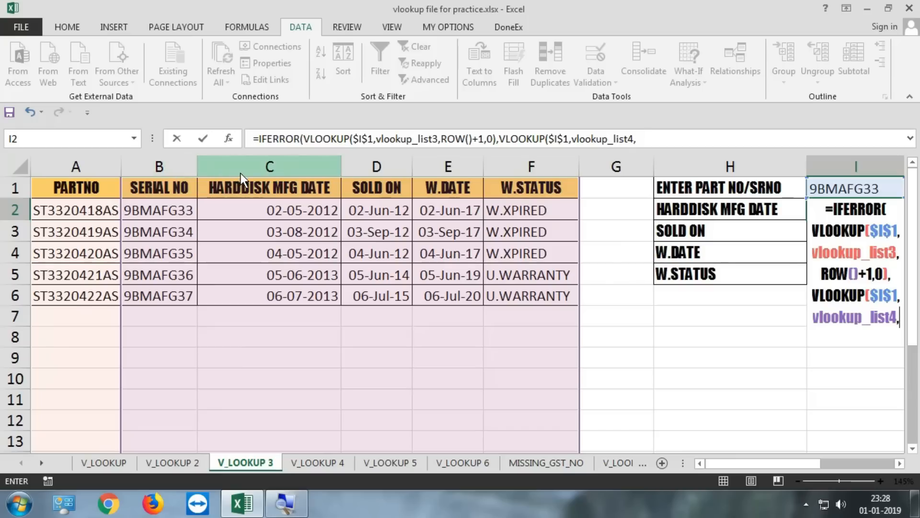
{"action": "left_click_drag", "start_coordinate": [797, 464], "coordinate": [860, 453]}
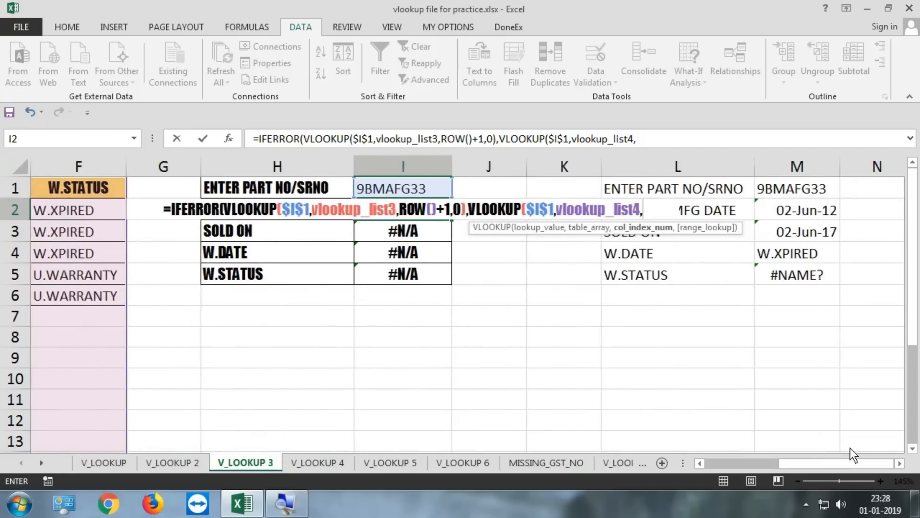
{"action": "type", "text": "row"}
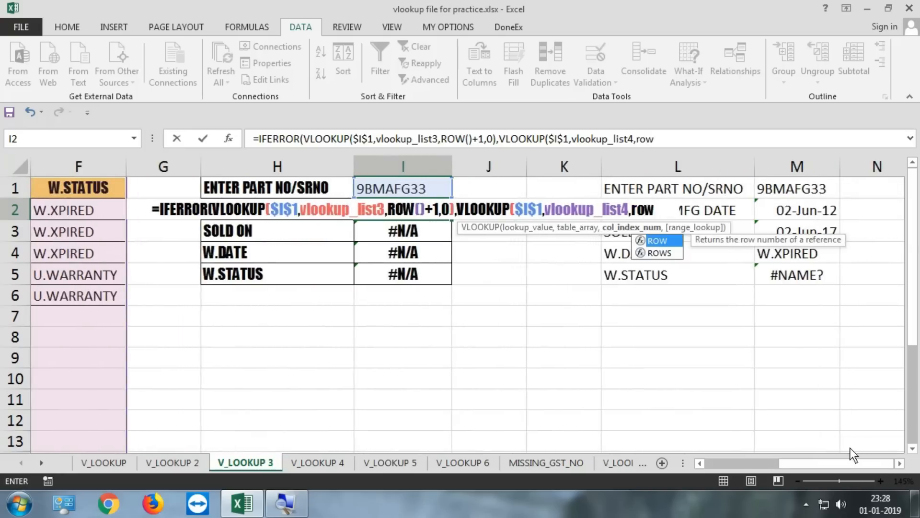
{"action": "type", "text": "()"}
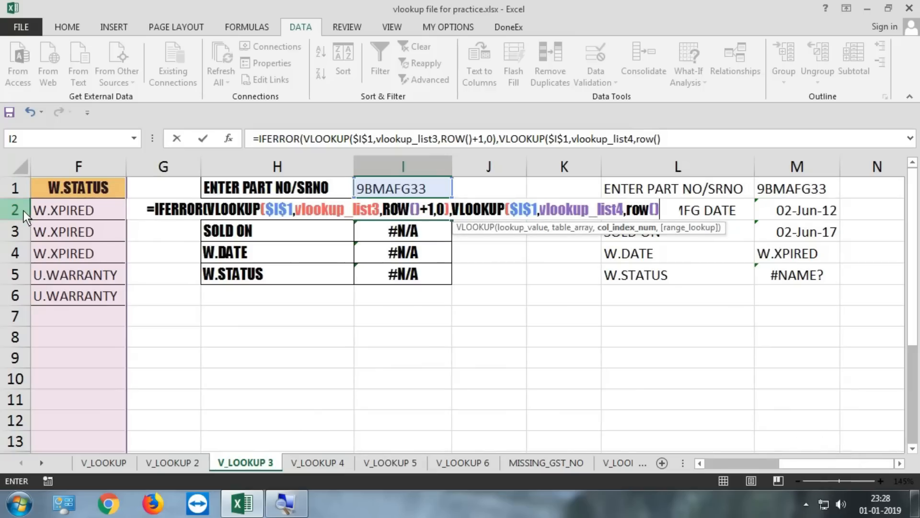
{"action": "type", "text": ","}
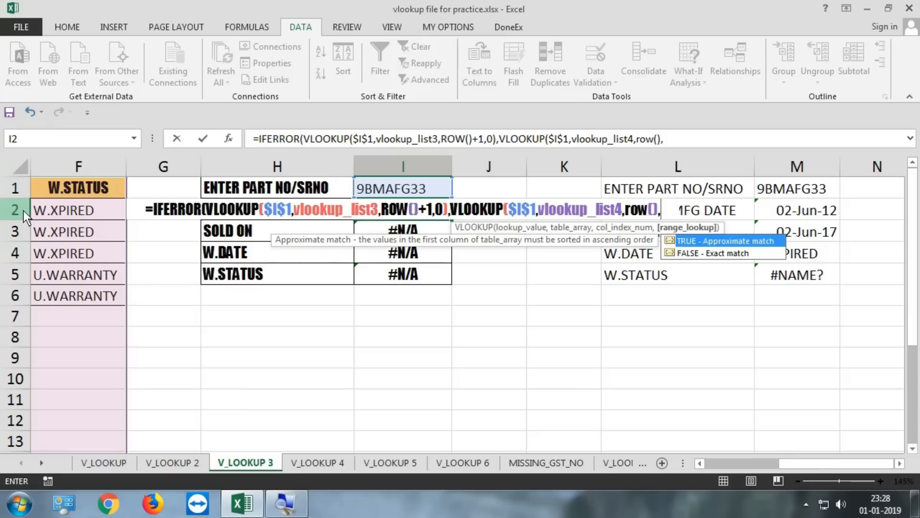
{"action": "type", "text": "0"}
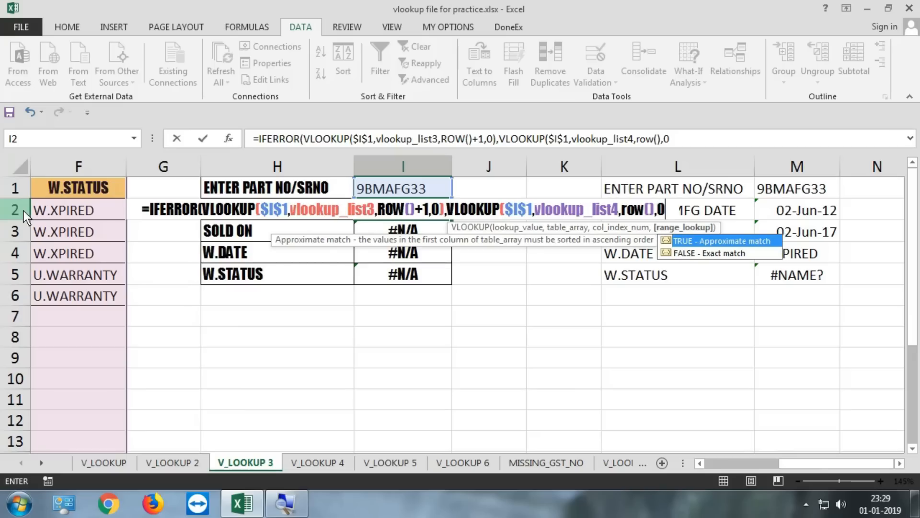
{"action": "type", "text": ")"}
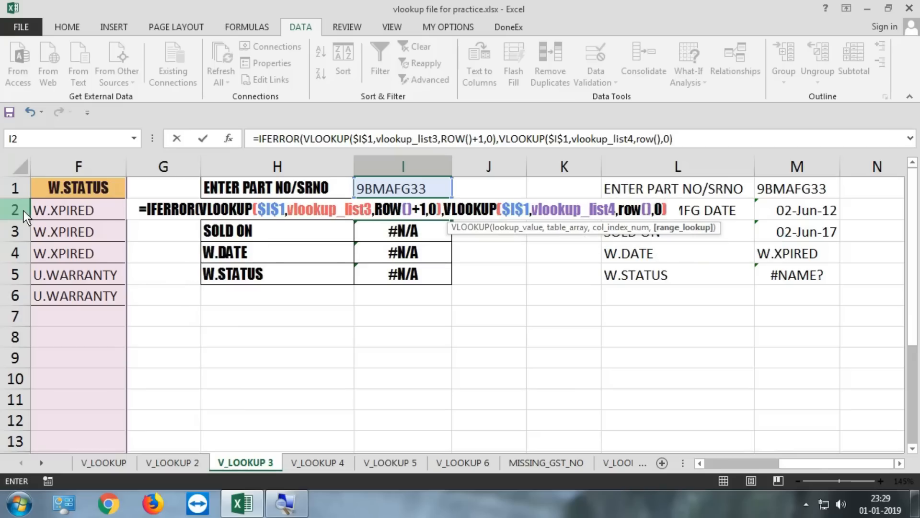
{"action": "key", "text": "Return"}
{"action": "key", "text": "Return"}
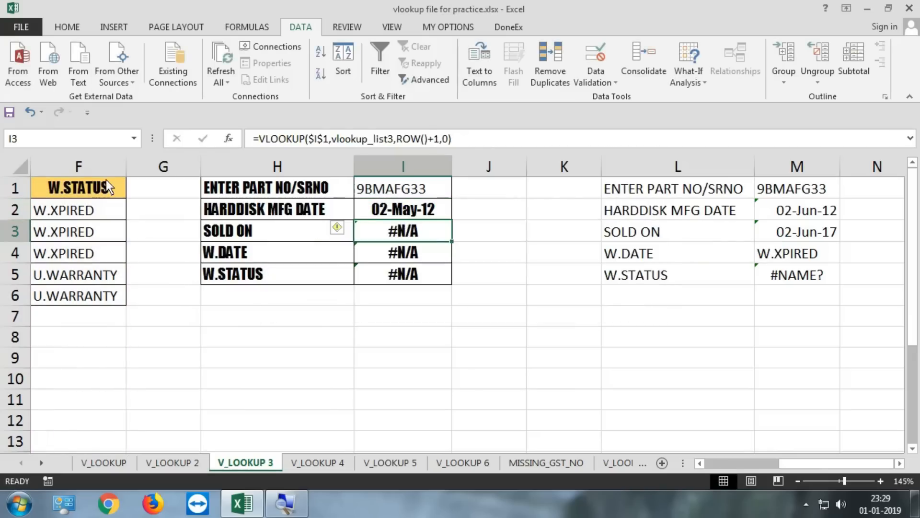
Fill the IFERROR formula from I2 down through I5 and test the lookup with 455 in I1
{"action": "left_click", "coordinate": [404, 208]}
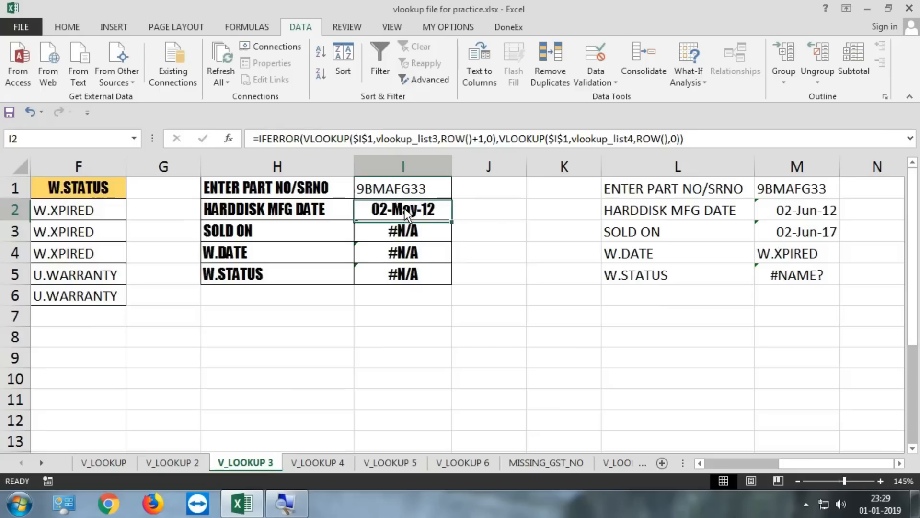
{"action": "double_click", "coordinate": [452, 219]}
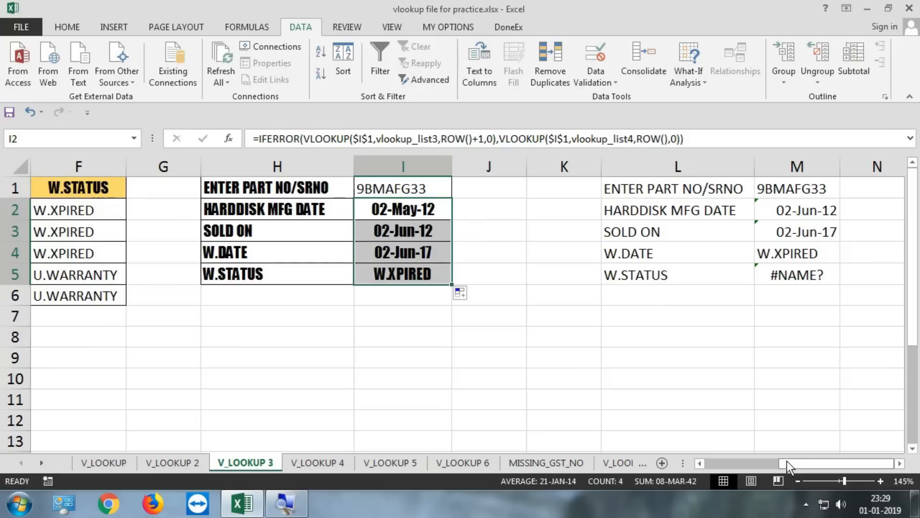
{"action": "left_click", "coordinate": [421, 190]}
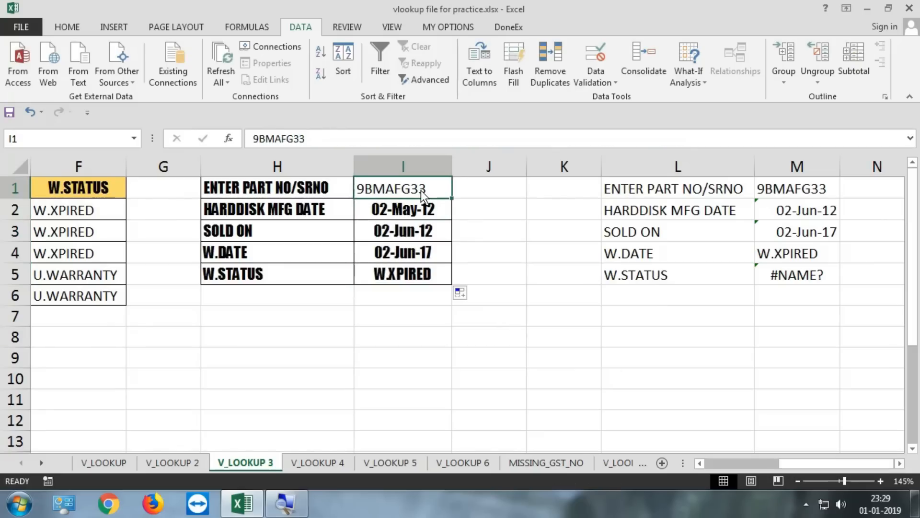
{"action": "type", "text": "455"}
{"action": "key", "text": "Return"}
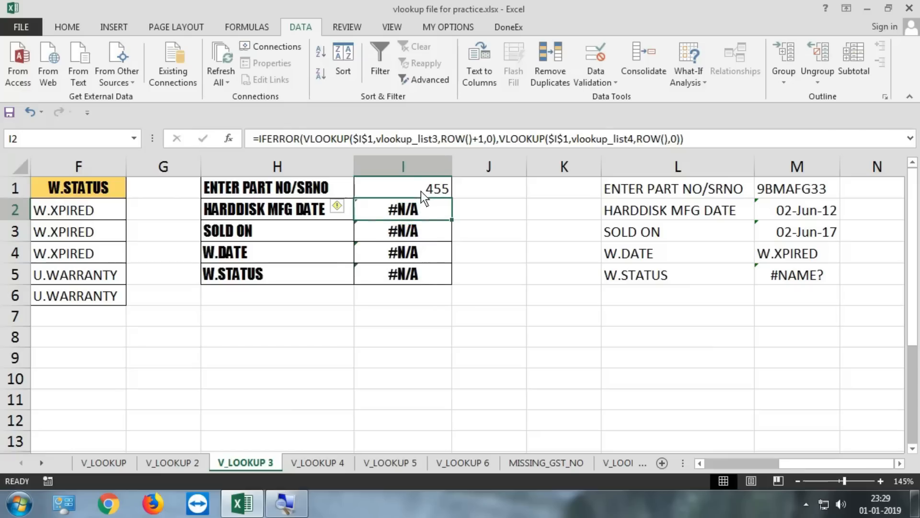
Wrap the second VLOOKUP in the I2 formula in a nested IFERROR function
{"action": "double_click", "coordinate": [419, 209]}
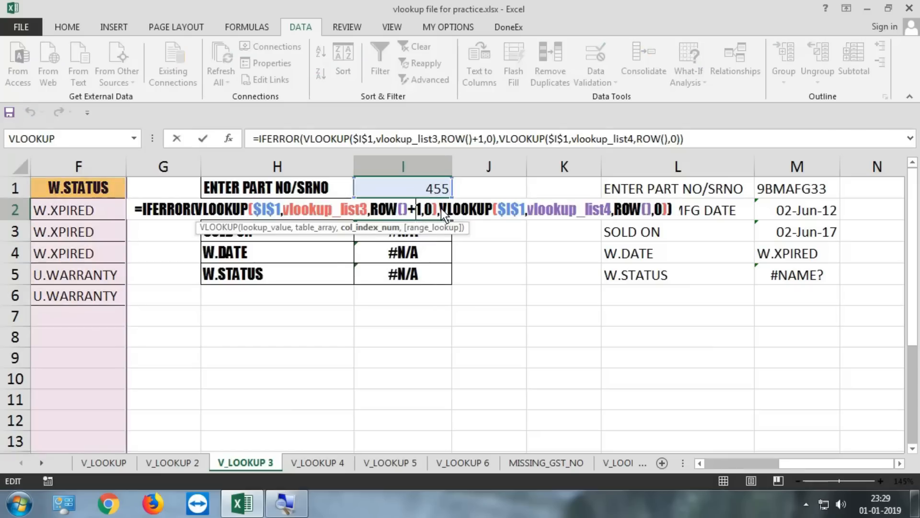
{"action": "left_click", "coordinate": [441, 209]}
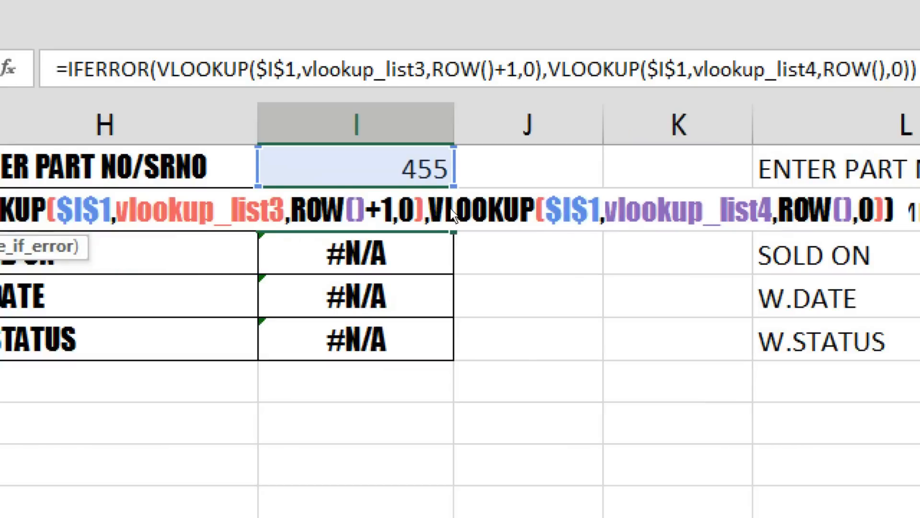
{"action": "type", "text": "if"}
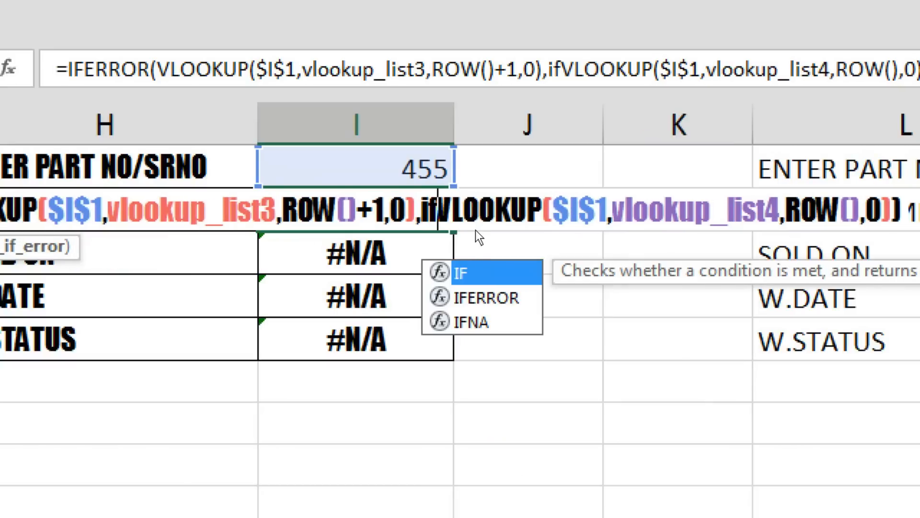
{"action": "key", "text": "Down"}
{"action": "key", "text": "Tab"}
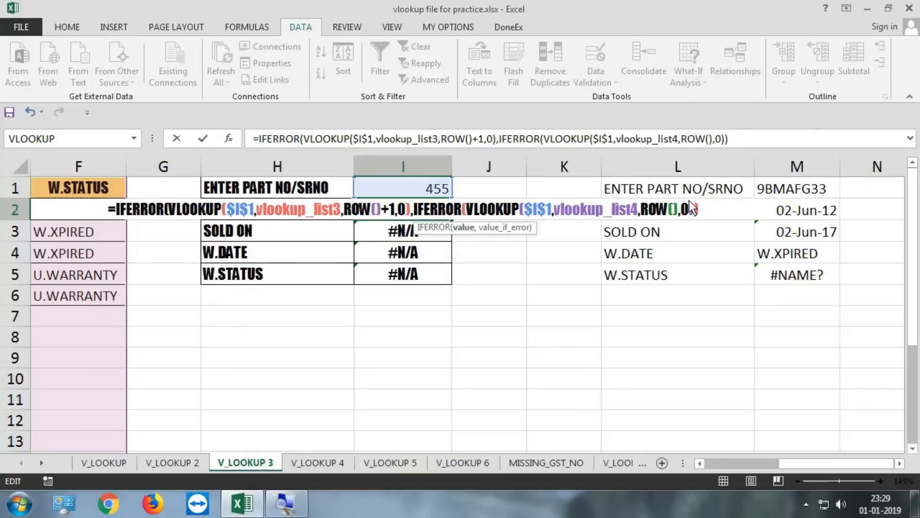
Set "wrong input" as the nested IFERROR's value_if_error and complete the I2 formula
{"action": "left_click", "coordinate": [695, 207]}
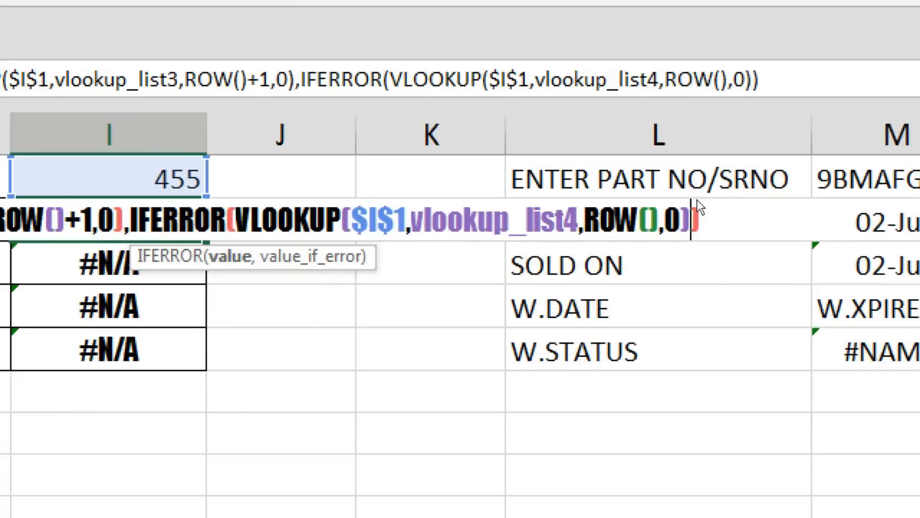
{"action": "type", "text": ","}
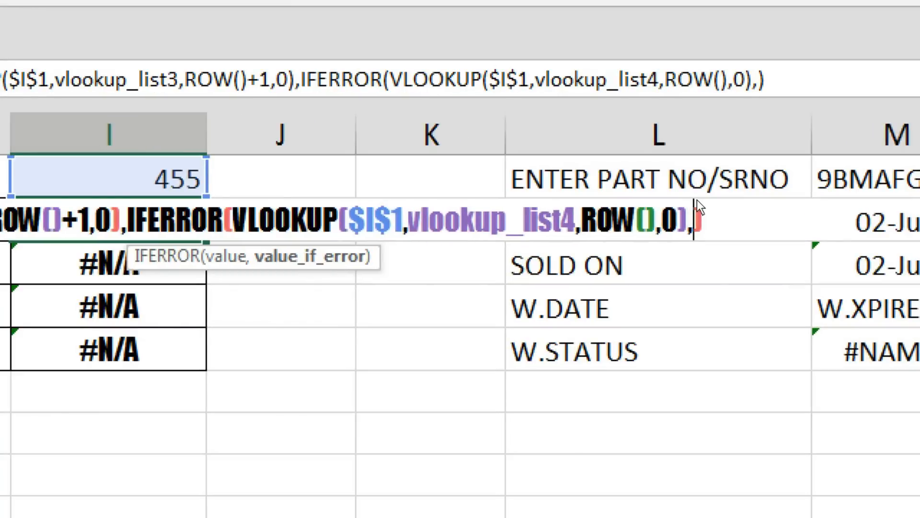
{"action": "type", "text": "\"wro"}
{"action": "type", "text": "ng input"}
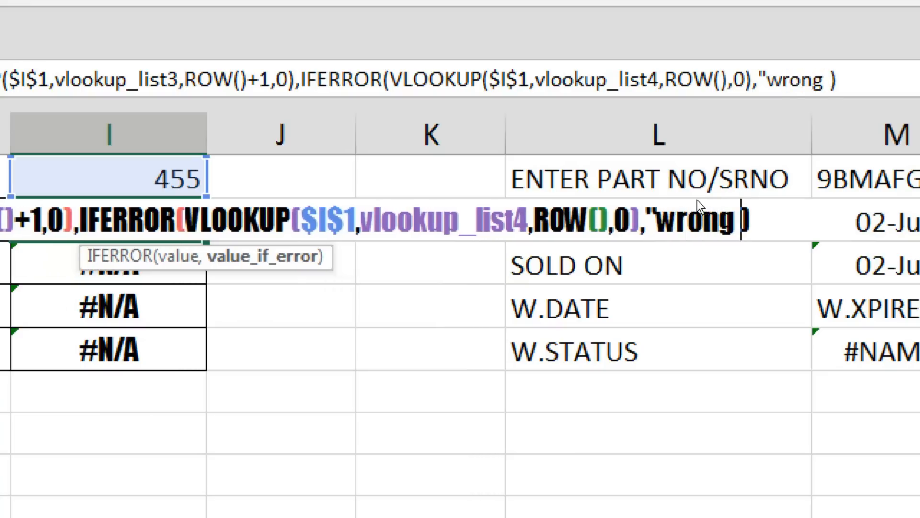
{"action": "type", "text": "\""}
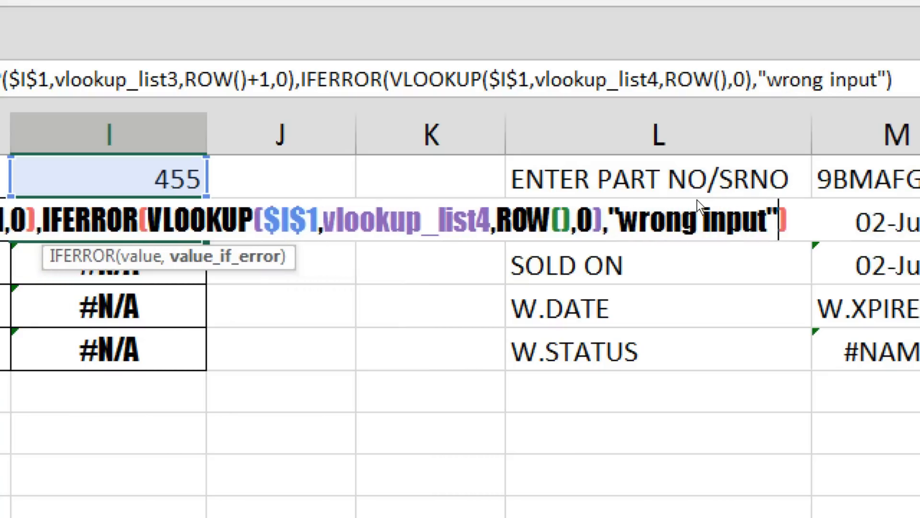
{"action": "key", "text": "super+minus"}
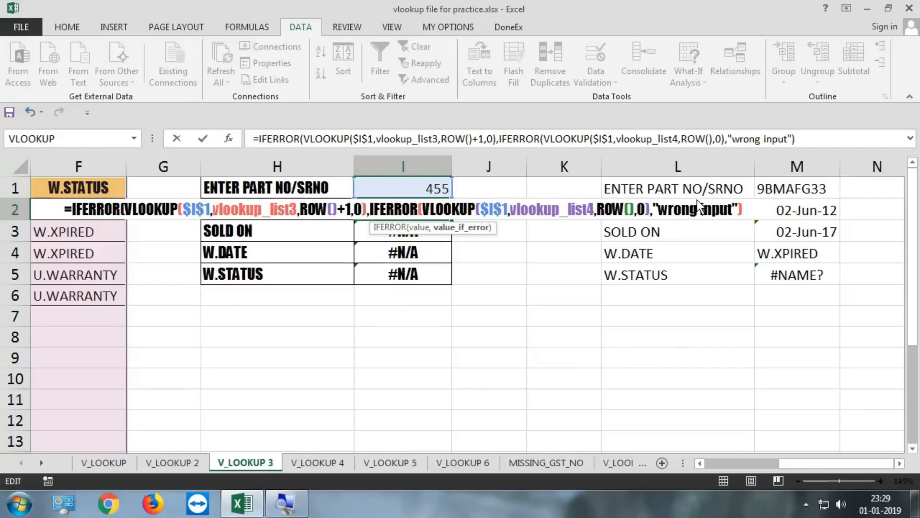
{"action": "key", "text": "Return"}
{"action": "key", "text": "Return"}
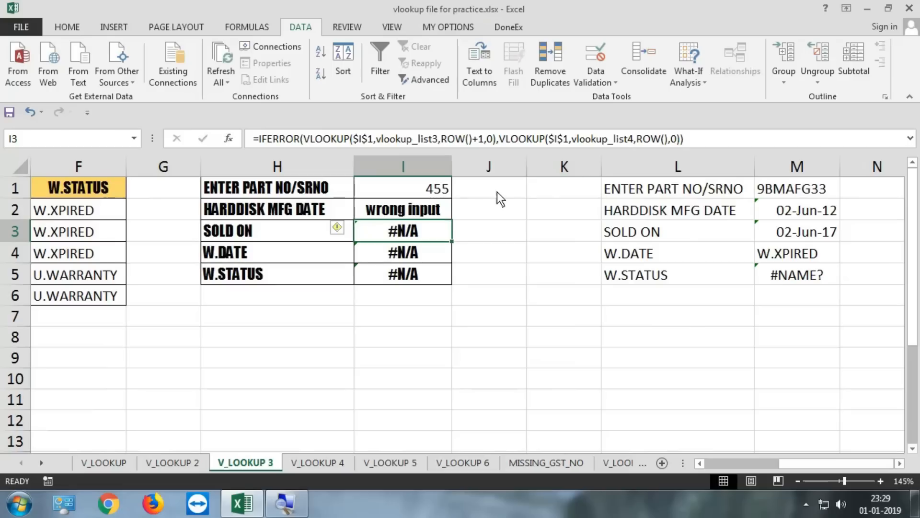
Fill the updated nested IFERROR formula from I2 down through I5
{"action": "left_click", "coordinate": [428, 216]}
{"action": "double_click", "coordinate": [451, 219]}
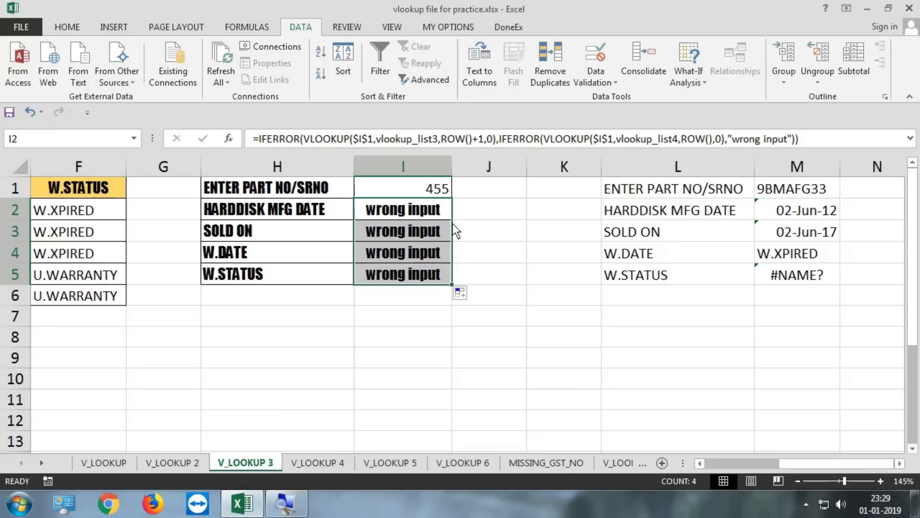
{"action": "left_click", "coordinate": [423, 194]}
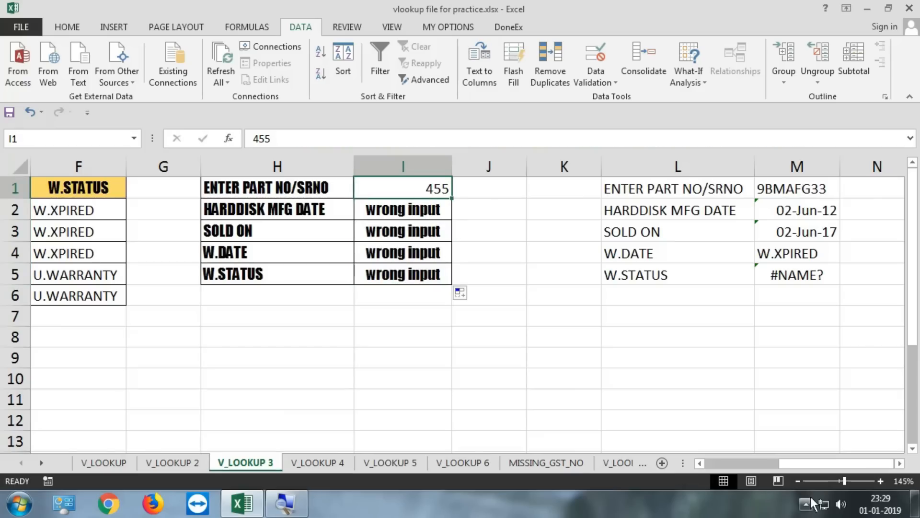
{"action": "left_click_drag", "start_coordinate": [817, 464], "coordinate": [731, 463]}
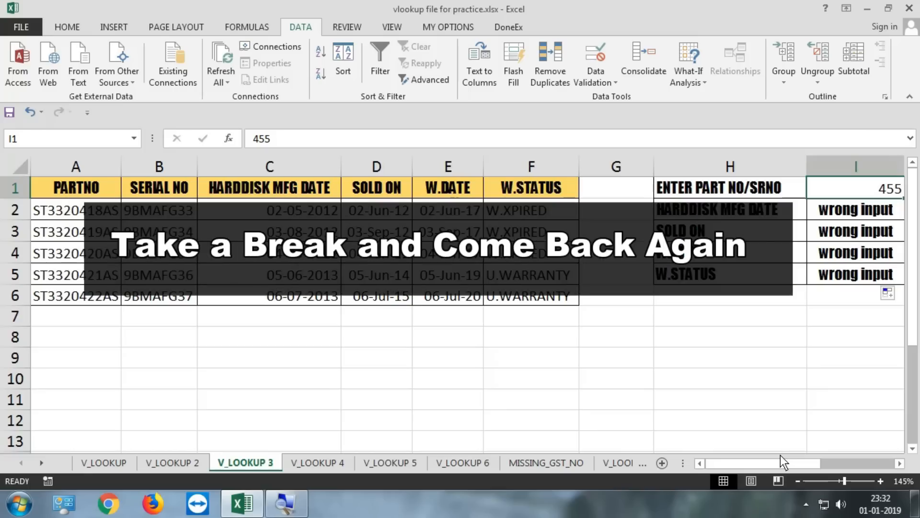
{"action": "left_click", "coordinate": [690, 502]}
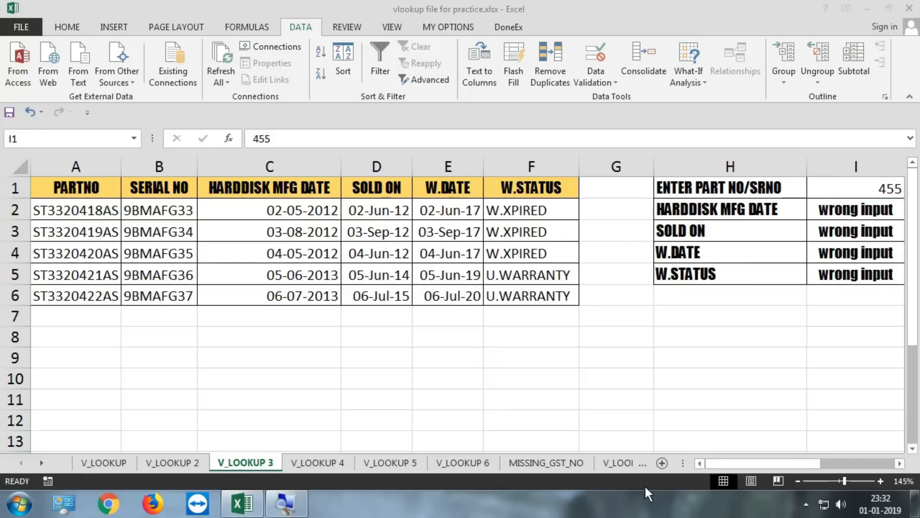
{"action": "left_click", "coordinate": [420, 396]}
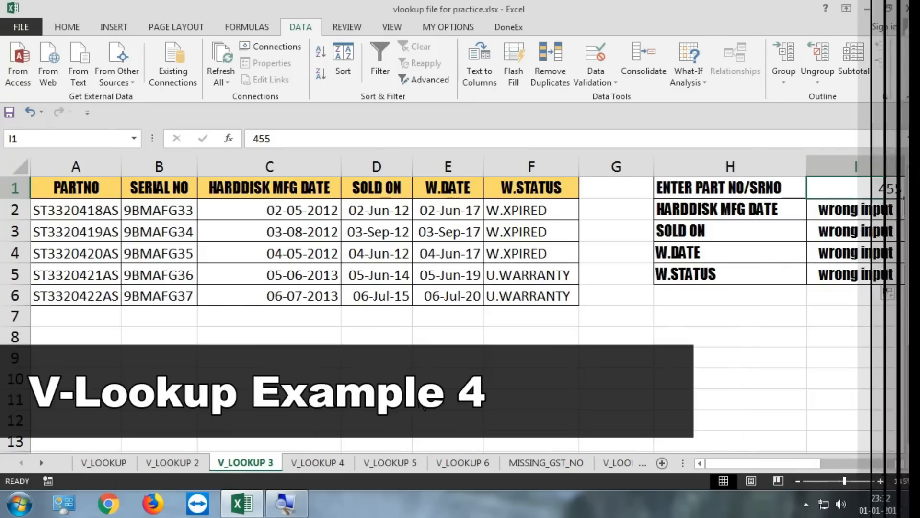
Switch to the V_LOOKUP 4 sheet with the policy number and R.NO tables
{"action": "key", "text": "ctrl+Page_Down"}
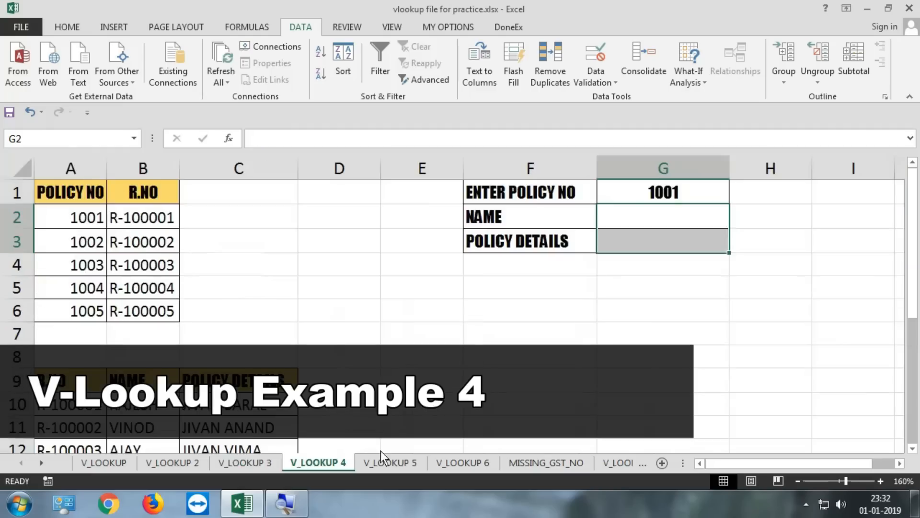
{"action": "left_click_drag", "start_coordinate": [374, 333], "coordinate": [48, 333]}
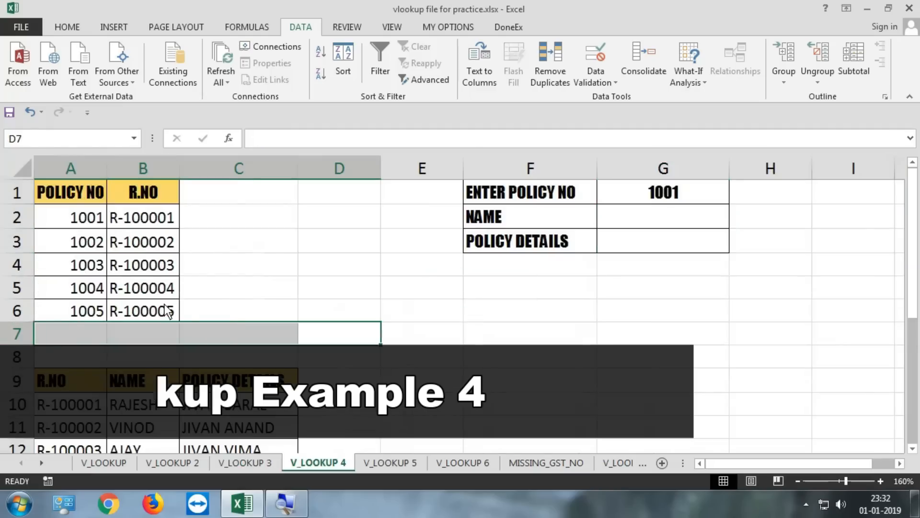
{"action": "left_click", "coordinate": [221, 295]}
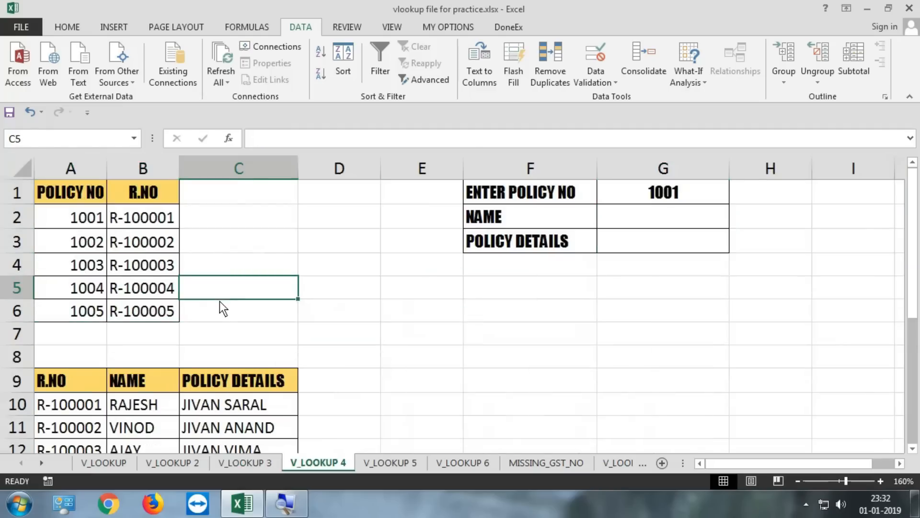
{"action": "left_click", "coordinate": [221, 307]}
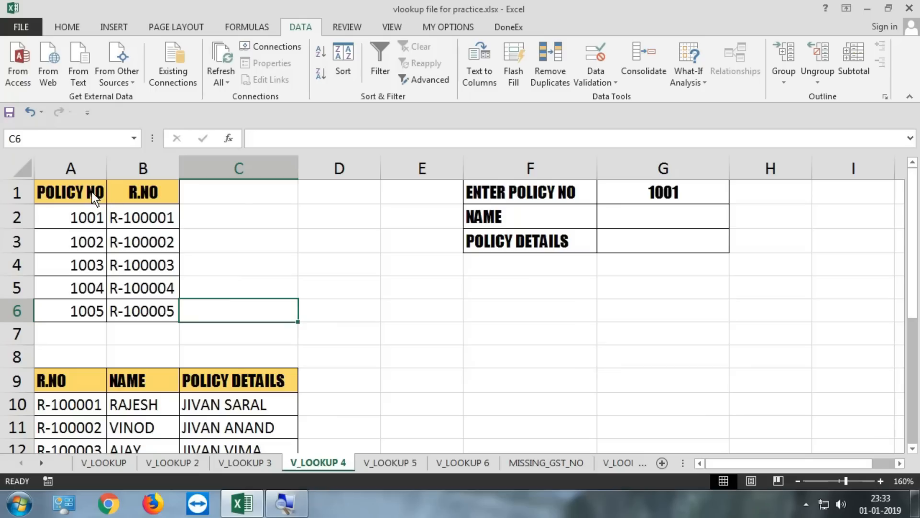
Examine the policy number table in A1:B6 and the R.NO, name and policy details table in A9:C14
{"action": "left_click_drag", "start_coordinate": [92, 193], "coordinate": [152, 313]}
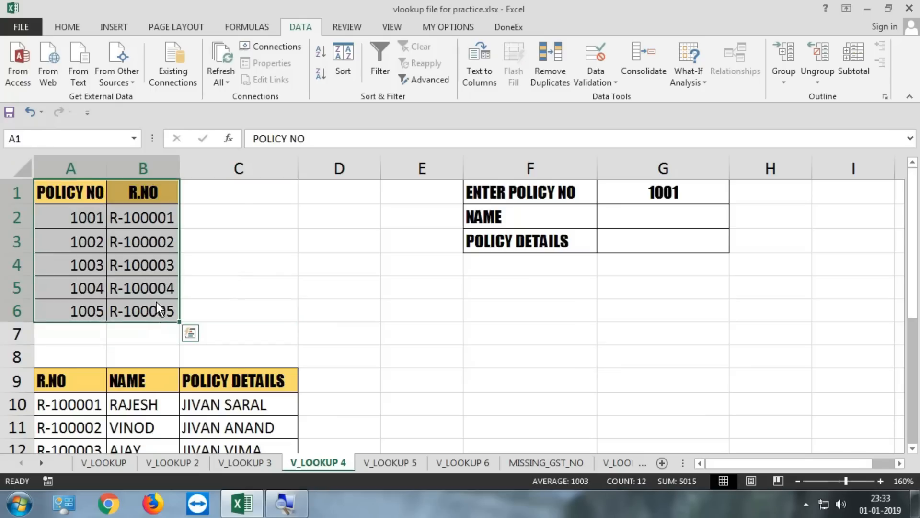
{"action": "scroll", "coordinate": [156, 301], "scroll_direction": "down", "scroll_amount": 1}
{"action": "left_click_drag", "start_coordinate": [83, 305], "coordinate": [226, 419]}
{"action": "scroll", "coordinate": [233, 376], "scroll_direction": "up", "scroll_amount": 1}
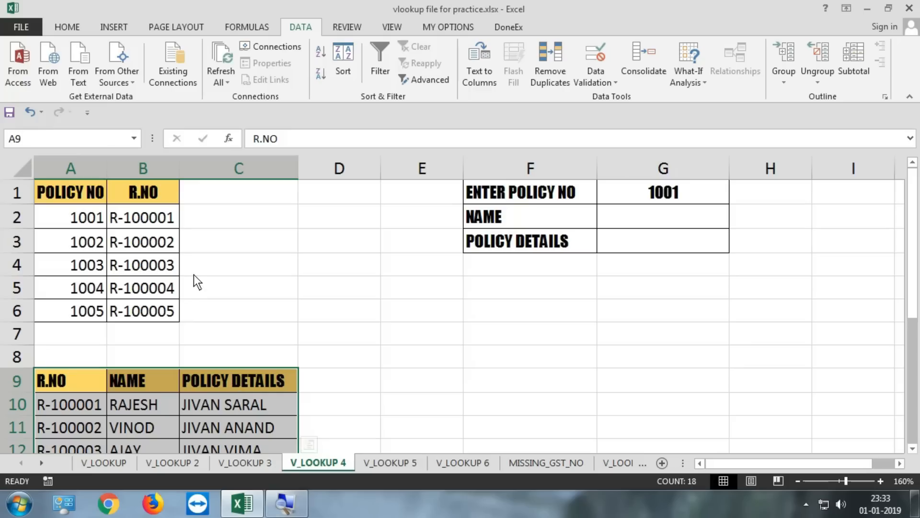
{"action": "left_click_drag", "start_coordinate": [87, 218], "coordinate": [93, 320]}
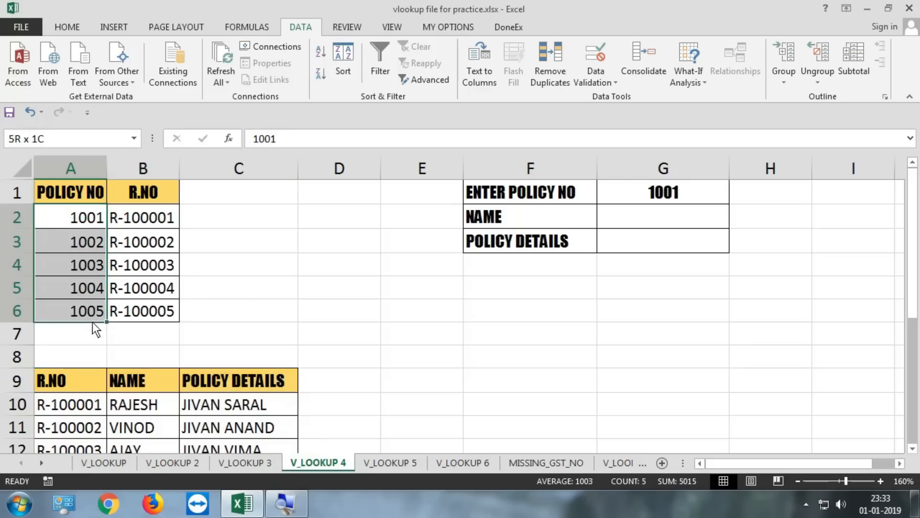
{"action": "left_click_drag", "start_coordinate": [147, 198], "coordinate": [237, 425]}
{"action": "scroll", "coordinate": [105, 316], "scroll_direction": "down", "scroll_amount": 1}
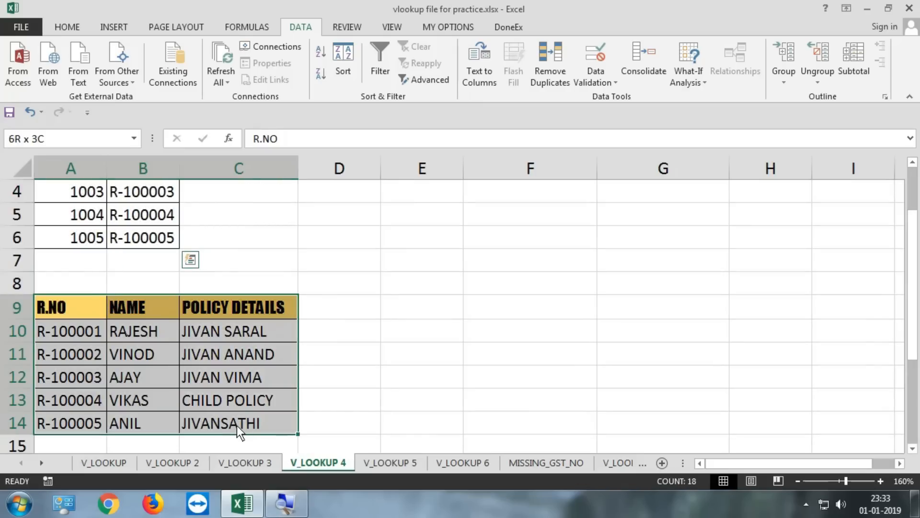
{"action": "left_click_drag", "start_coordinate": [236, 424], "coordinate": [237, 425]}
{"action": "scroll", "coordinate": [166, 267], "scroll_direction": "up", "scroll_amount": 1}
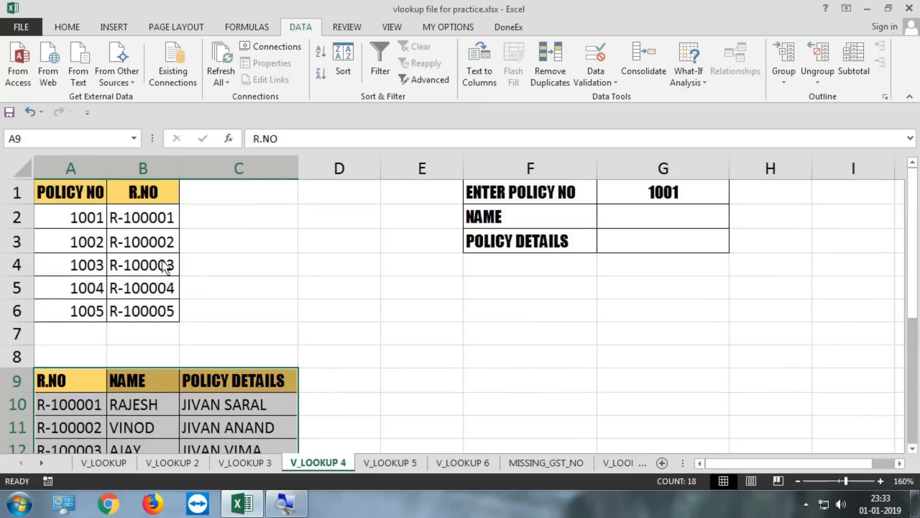
{"action": "left_click_drag", "start_coordinate": [92, 203], "coordinate": [144, 300]}
{"action": "scroll", "coordinate": [145, 301], "scroll_direction": "down", "scroll_amount": 1}
{"action": "left_click_drag", "start_coordinate": [87, 310], "coordinate": [241, 430]}
{"action": "scroll", "coordinate": [176, 327], "scroll_direction": "up", "scroll_amount": 1}
Name the policy number table A1:B6 vlookup_list5
{"action": "left_click_drag", "start_coordinate": [80, 195], "coordinate": [145, 310]}
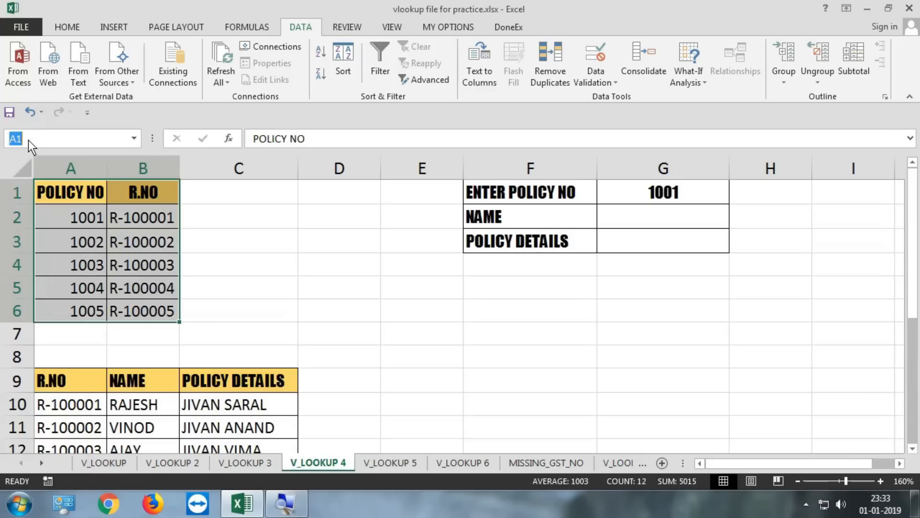
{"action": "left_click", "coordinate": [28, 140]}
{"action": "type", "text": "vlookup_list5"}
{"action": "key", "text": "Return"}
Name the policy details table A9:C14 vlookup_list6
{"action": "left_click_drag", "start_coordinate": [67, 381], "coordinate": [234, 406]}
{"action": "scroll", "coordinate": [234, 407], "scroll_direction": "up", "scroll_amount": 2}
{"action": "left_click", "coordinate": [47, 137]}
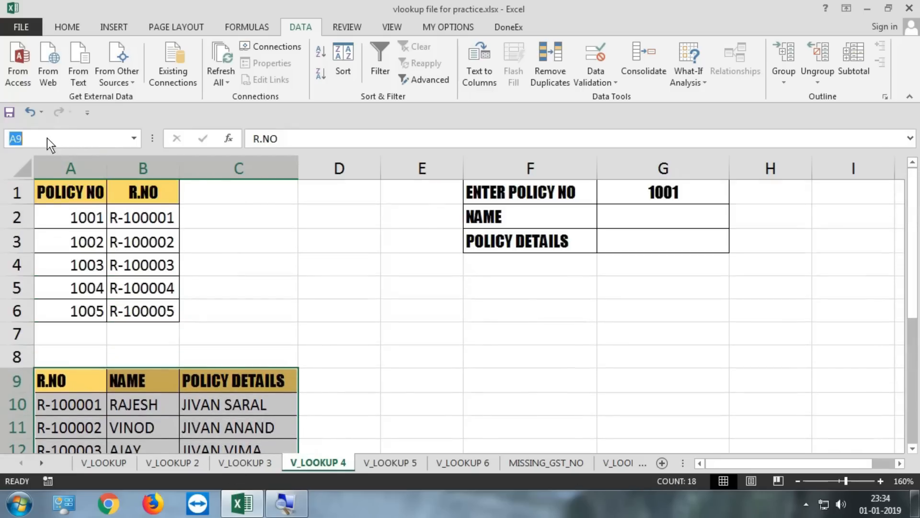
{"action": "type", "text": "vlookup_list6"}
{"action": "key", "text": "Return"}
Examine the R.NO column that links both tables and compare the lookup form in F1:G3 with the policy details table
{"action": "left_click_drag", "start_coordinate": [90, 193], "coordinate": [100, 307]}
{"action": "left_click_drag", "start_coordinate": [143, 192], "coordinate": [142, 310]}
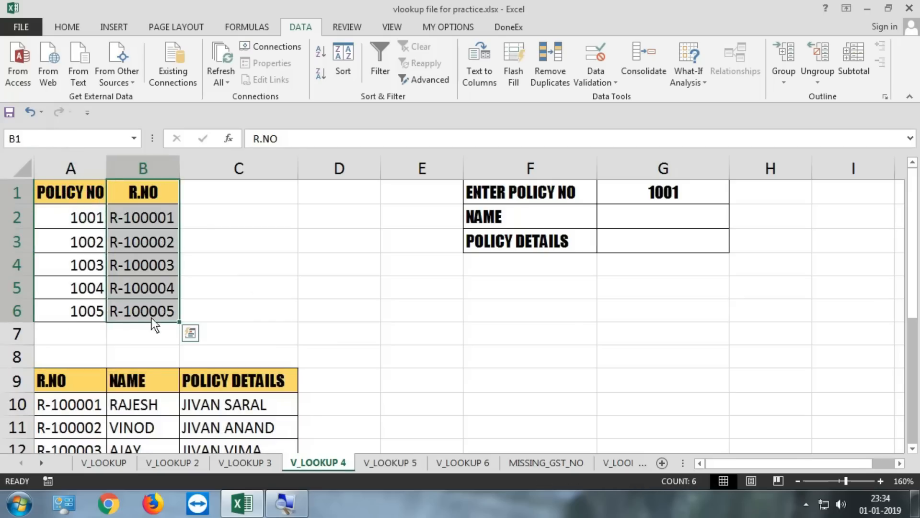
{"action": "left_click", "coordinate": [146, 200]}
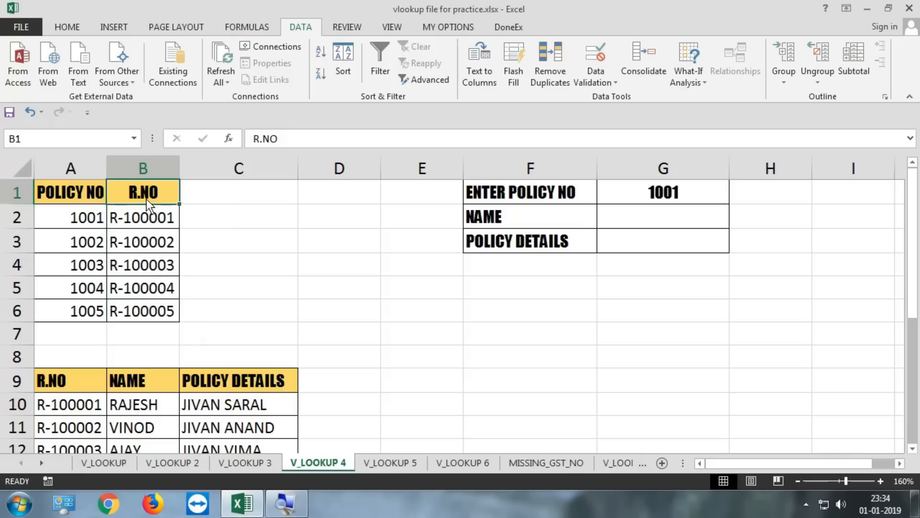
{"action": "scroll", "coordinate": [158, 288], "scroll_direction": "down", "scroll_amount": 2}
{"action": "scroll", "coordinate": [191, 310], "scroll_direction": "up", "scroll_amount": 2}
{"action": "left_click", "coordinate": [561, 198]}
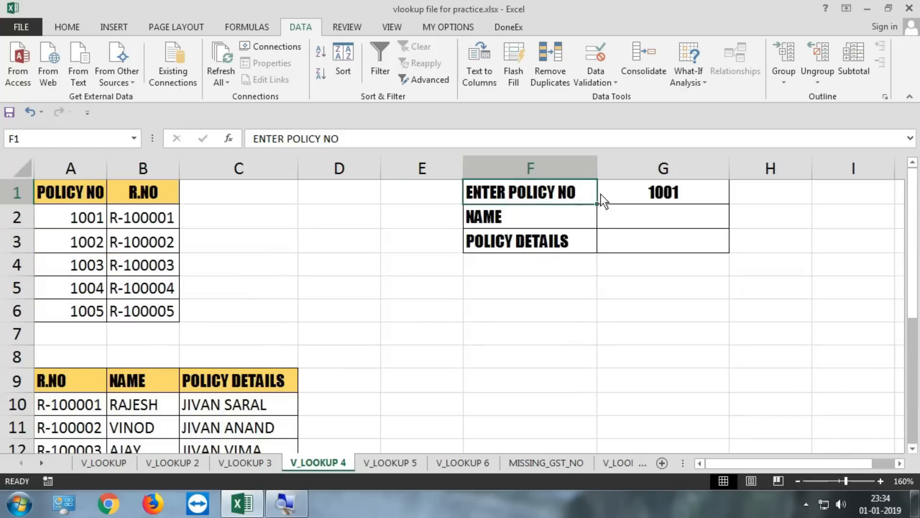
{"action": "left_click", "coordinate": [547, 220]}
{"action": "left_click", "coordinate": [541, 240]}
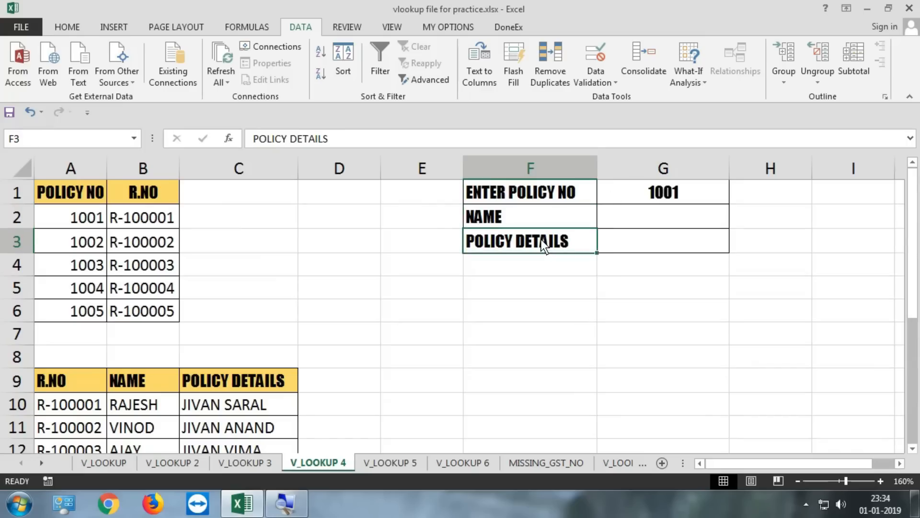
{"action": "scroll", "coordinate": [424, 219], "scroll_direction": "down", "scroll_amount": 2}
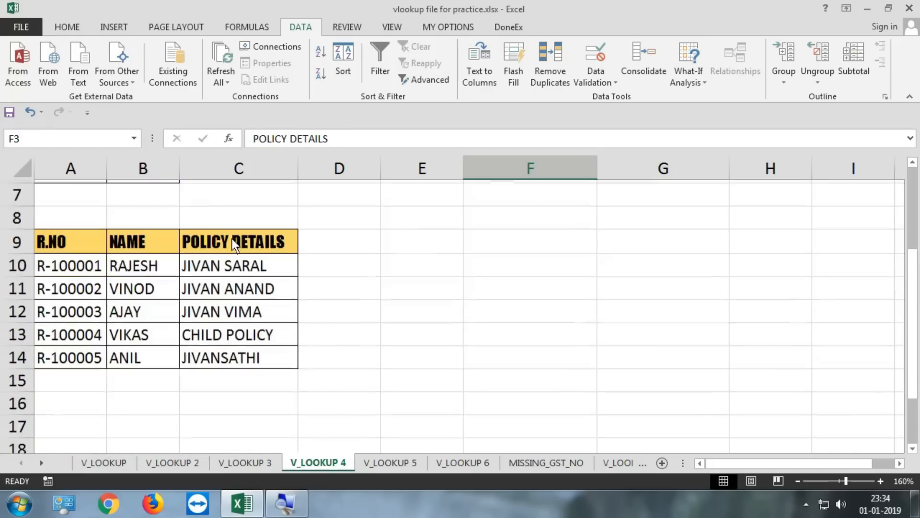
{"action": "left_click_drag", "start_coordinate": [40, 246], "coordinate": [224, 349]}
{"action": "scroll", "coordinate": [607, 231], "scroll_direction": "up", "scroll_amount": 2}
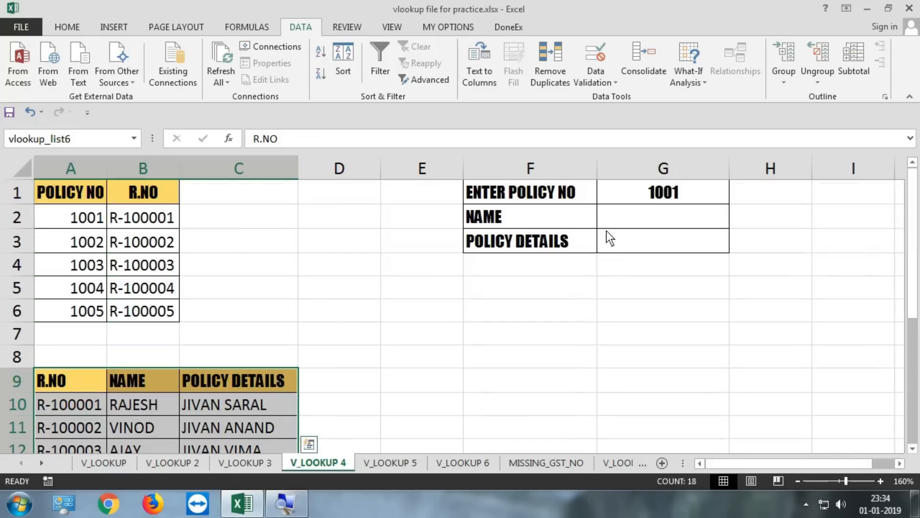
{"action": "left_click", "coordinate": [629, 198]}
{"action": "left_click_drag", "start_coordinate": [632, 225], "coordinate": [625, 239]}
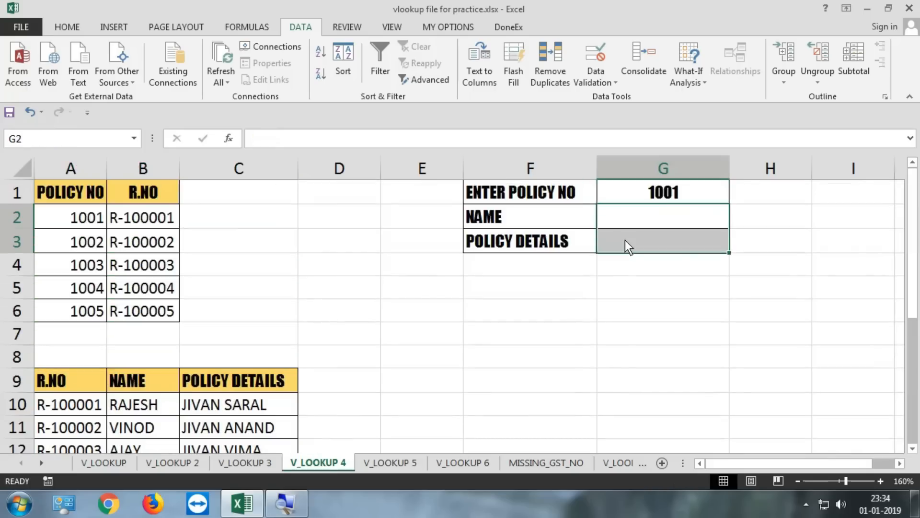
Examine how each policy number maps to an R.NO and how the lower table ties R.NO to name and policy details
{"action": "left_click", "coordinate": [91, 216]}
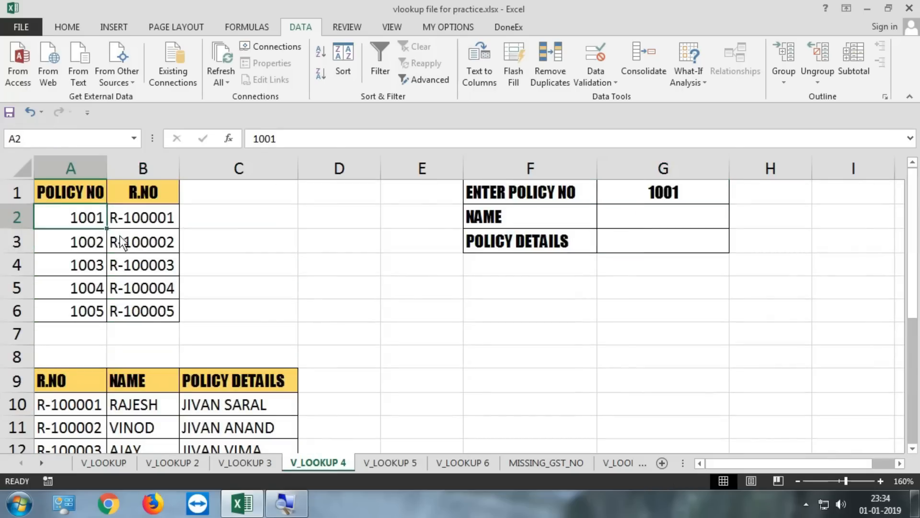
{"action": "scroll", "coordinate": [123, 242], "scroll_direction": "down", "scroll_amount": 1}
{"action": "left_click_drag", "start_coordinate": [90, 336], "coordinate": [239, 332]}
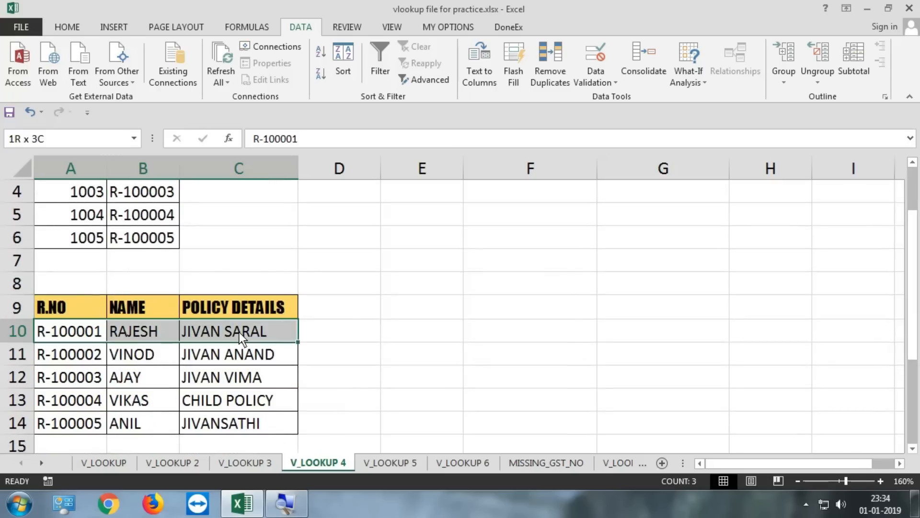
{"action": "scroll", "coordinate": [240, 333], "scroll_direction": "up", "scroll_amount": 1}
{"action": "left_click", "coordinate": [85, 225]}
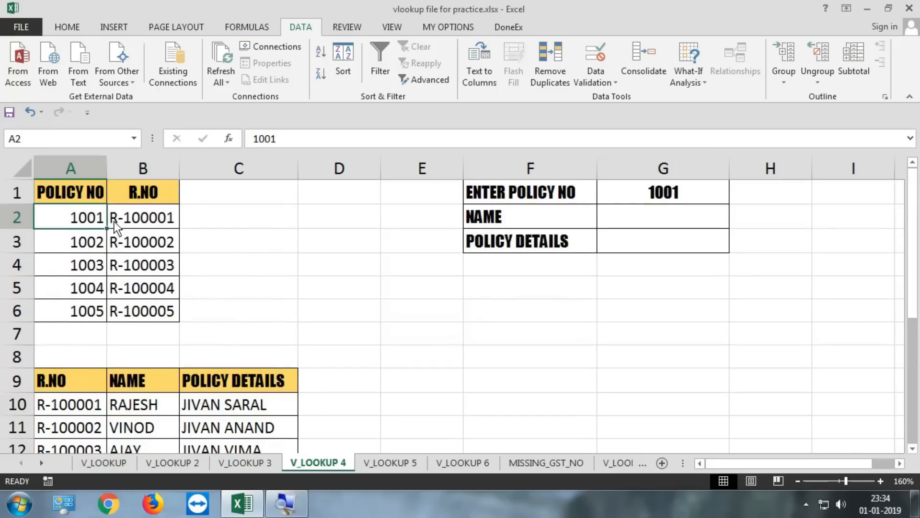
{"action": "left_click_drag", "start_coordinate": [115, 221], "coordinate": [152, 221]}
{"action": "left_click_drag", "start_coordinate": [106, 245], "coordinate": [160, 243]}
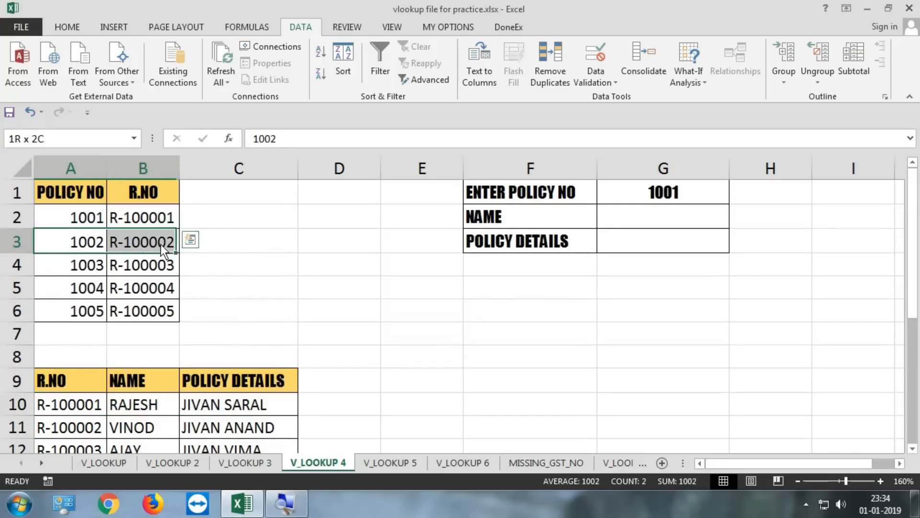
{"action": "left_click_drag", "start_coordinate": [85, 267], "coordinate": [162, 267]}
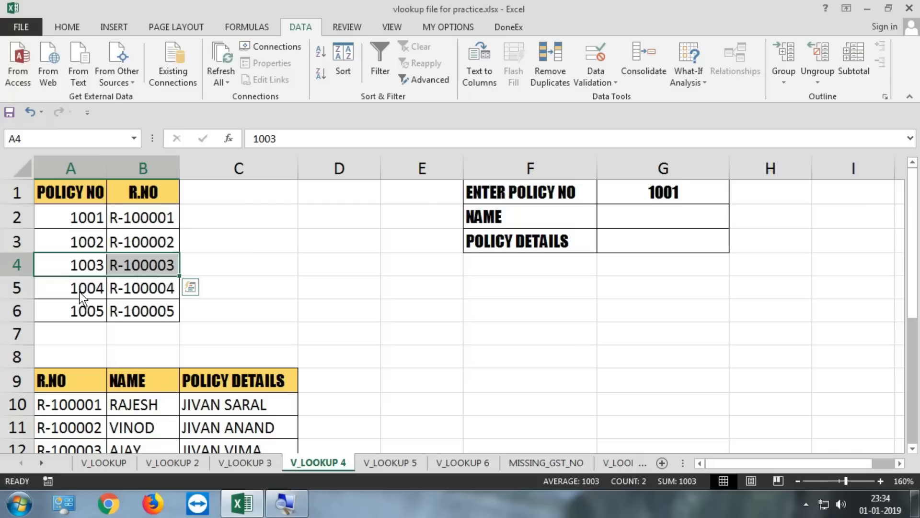
{"action": "left_click_drag", "start_coordinate": [80, 292], "coordinate": [161, 292]}
{"action": "left_click_drag", "start_coordinate": [82, 318], "coordinate": [154, 313]}
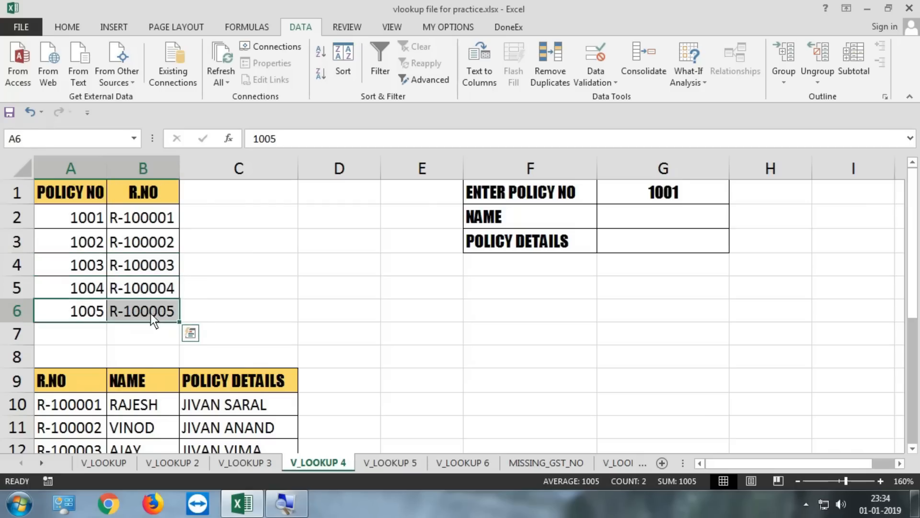
{"action": "scroll", "coordinate": [150, 312], "scroll_direction": "down", "scroll_amount": 1}
{"action": "left_click_drag", "start_coordinate": [94, 324], "coordinate": [231, 425]}
{"action": "scroll", "coordinate": [136, 253], "scroll_direction": "up", "scroll_amount": 1}
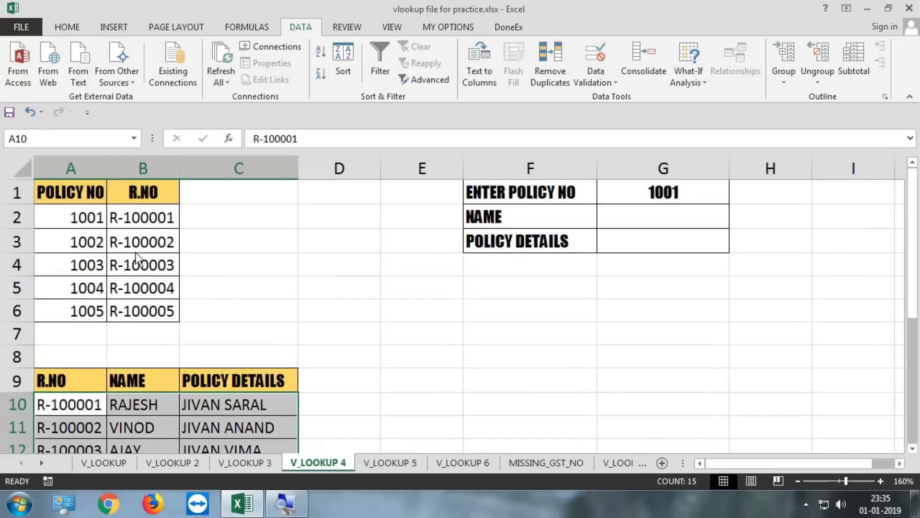
{"action": "left_click", "coordinate": [81, 217]}
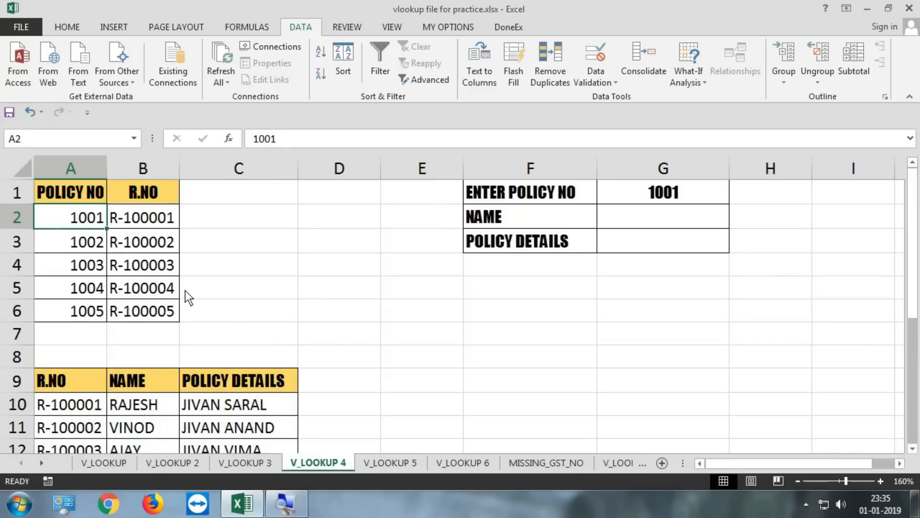
{"action": "left_click", "coordinate": [631, 212]}
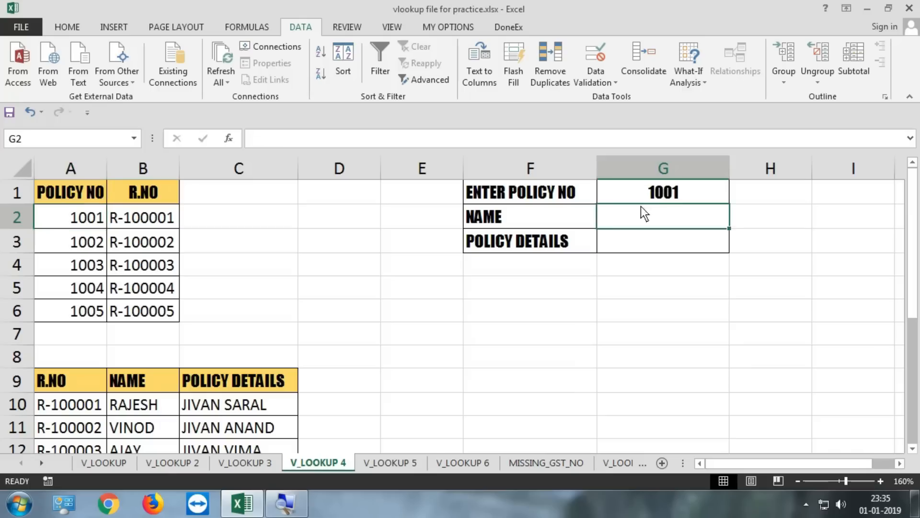
{"action": "left_click", "coordinate": [662, 193]}
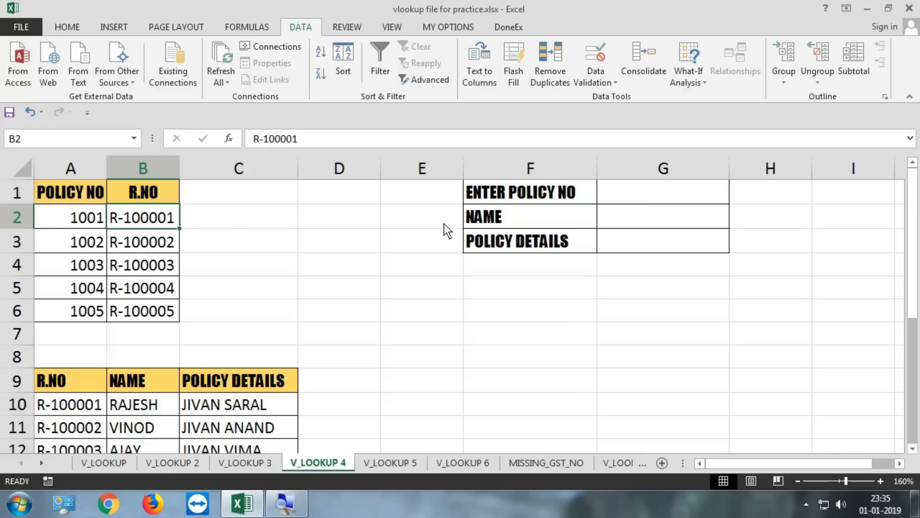
{"action": "key", "text": "ctrl+z"}
{"action": "left_click", "coordinate": [620, 219]}
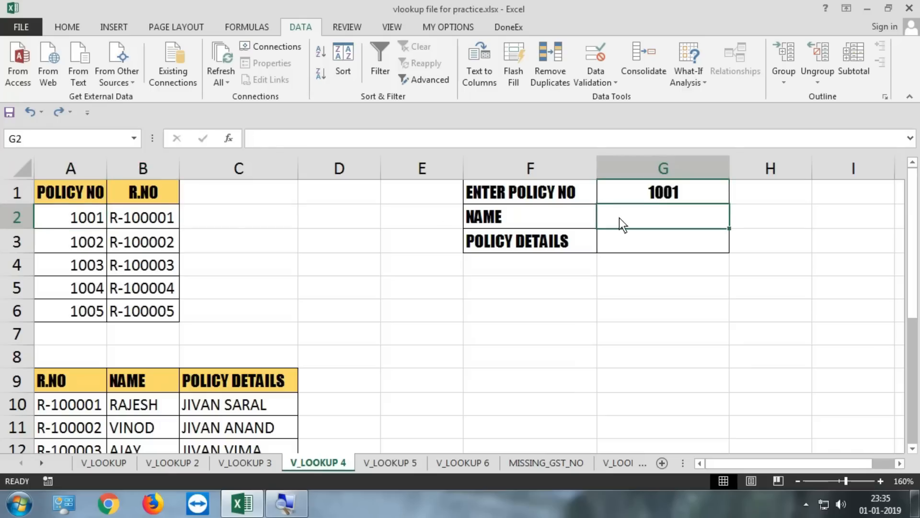
Start a VLOOKUP formula in G2 with the policy number cell as the absolute lookup value $G$1
{"action": "left_click_drag", "start_coordinate": [168, 212], "coordinate": [154, 315]}
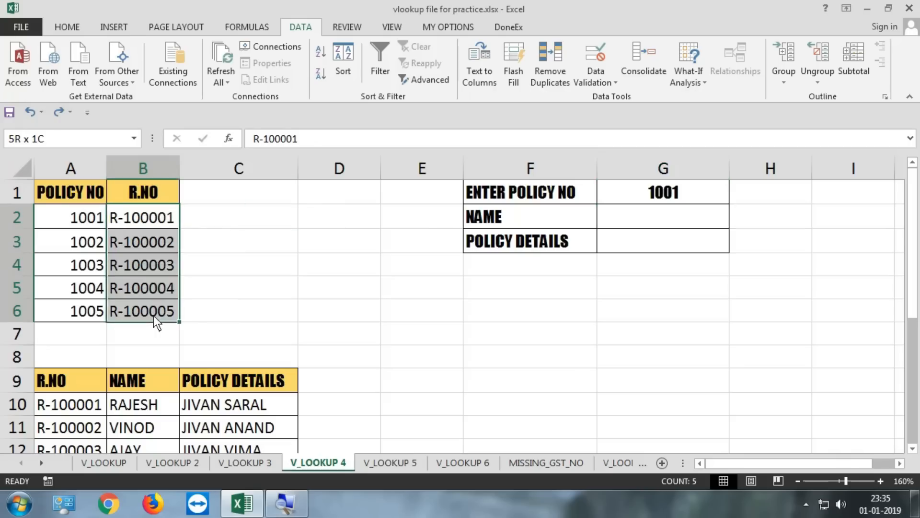
{"action": "left_click", "coordinate": [667, 217]}
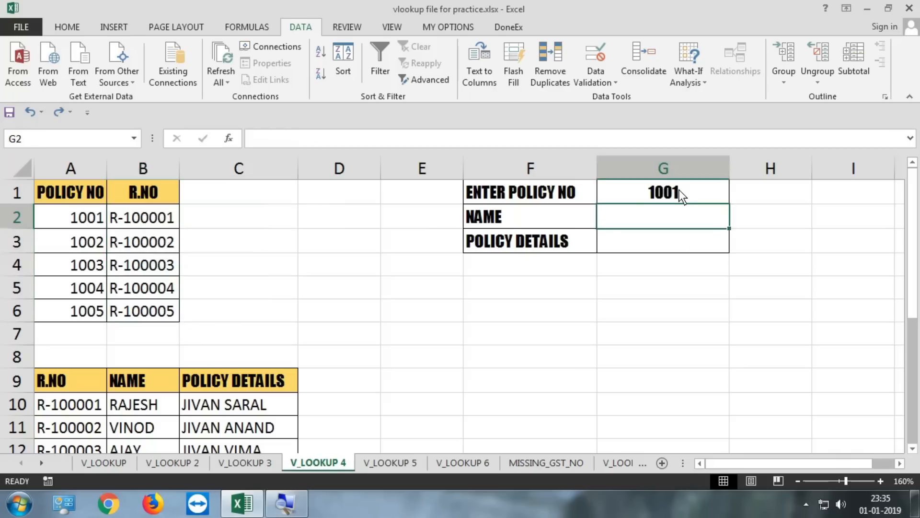
{"action": "left_click", "coordinate": [677, 192]}
{"action": "left_click", "coordinate": [651, 223]}
{"action": "type", "text": "=vlo"}
{"action": "key", "text": "Tab"}
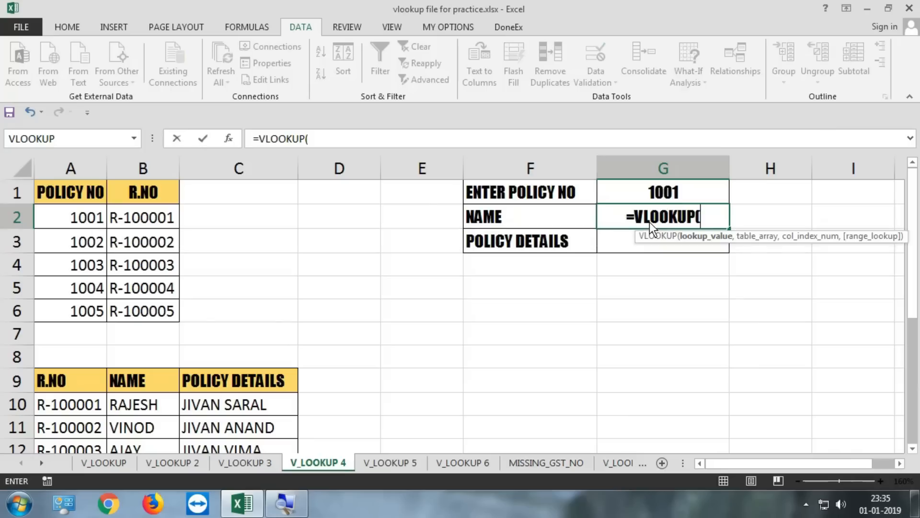
{"action": "left_click", "coordinate": [677, 193]}
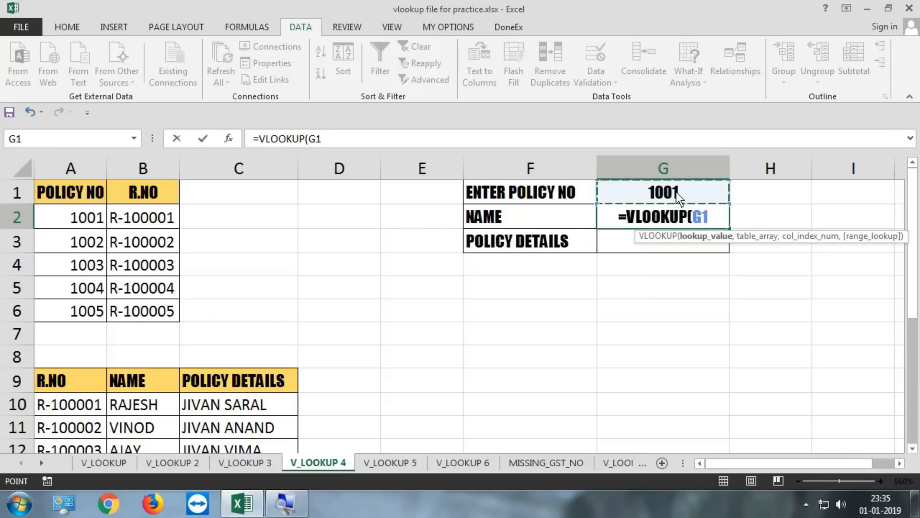
{"action": "type", "text": ","}
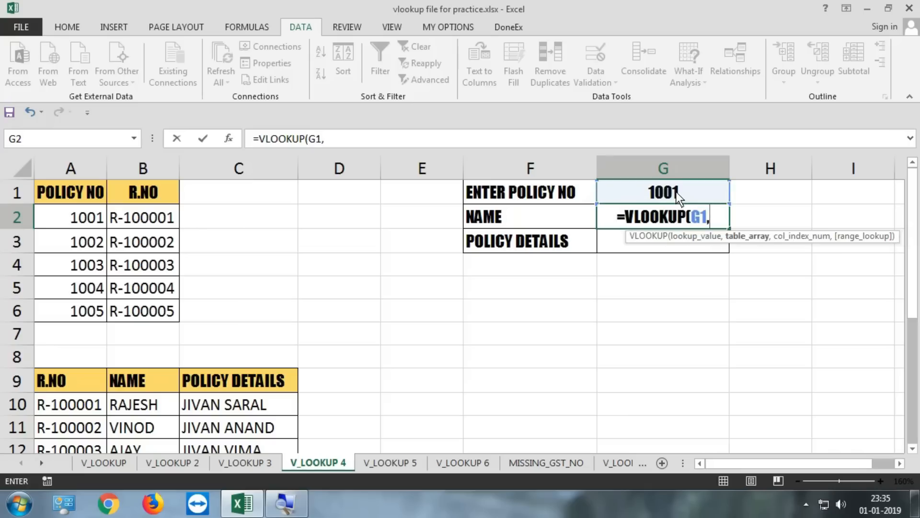
{"action": "left_click", "coordinate": [705, 215]}
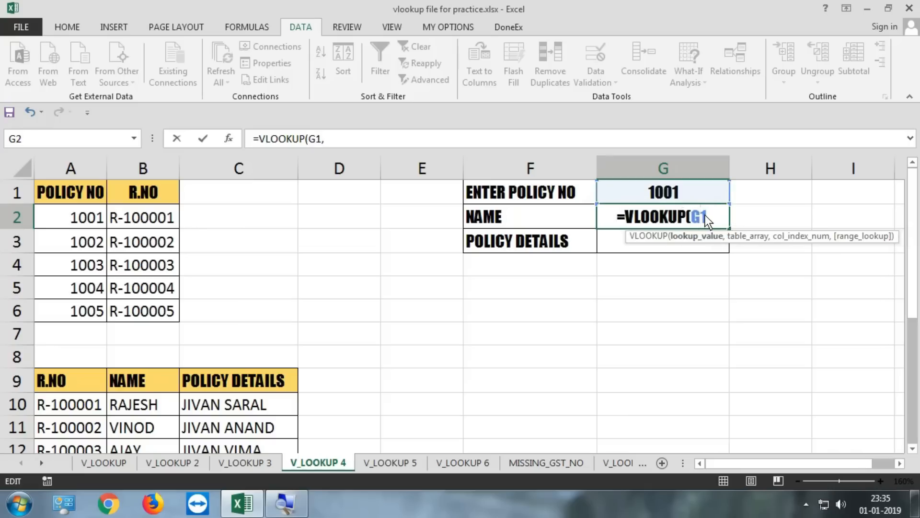
{"action": "key", "text": "F4"}
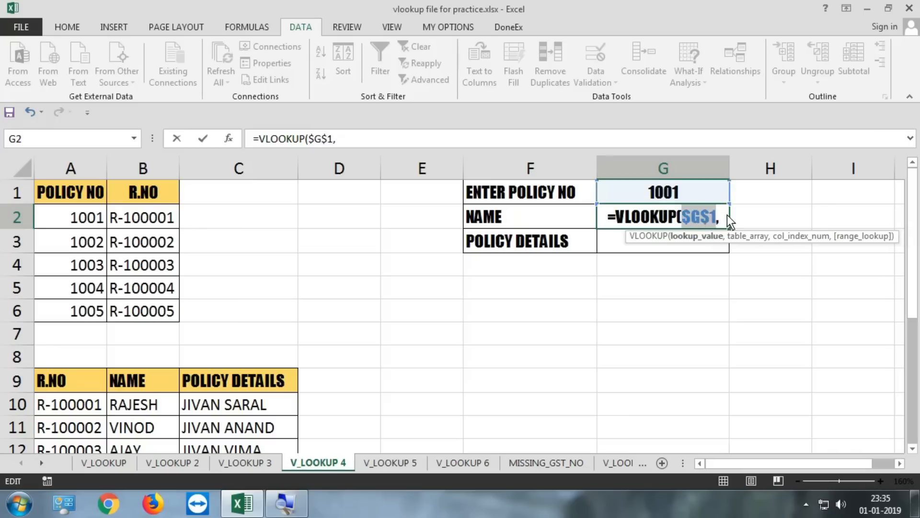
{"action": "left_click", "coordinate": [728, 215]}
Complete the G2 formula with table array vlookup_list5, column index 2 and range lookup 0, and fill it down to G3
{"action": "type", "text": "vlo"}
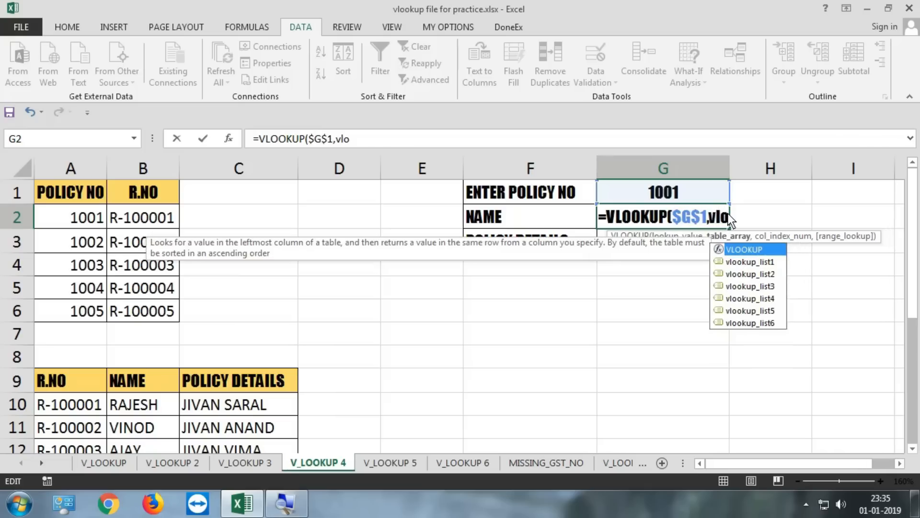
{"action": "key", "text": "Down"}
{"action": "key", "text": "Down"}
{"action": "key", "text": "Down"}
{"action": "key", "text": "Down"}
{"action": "key", "text": "Down"}
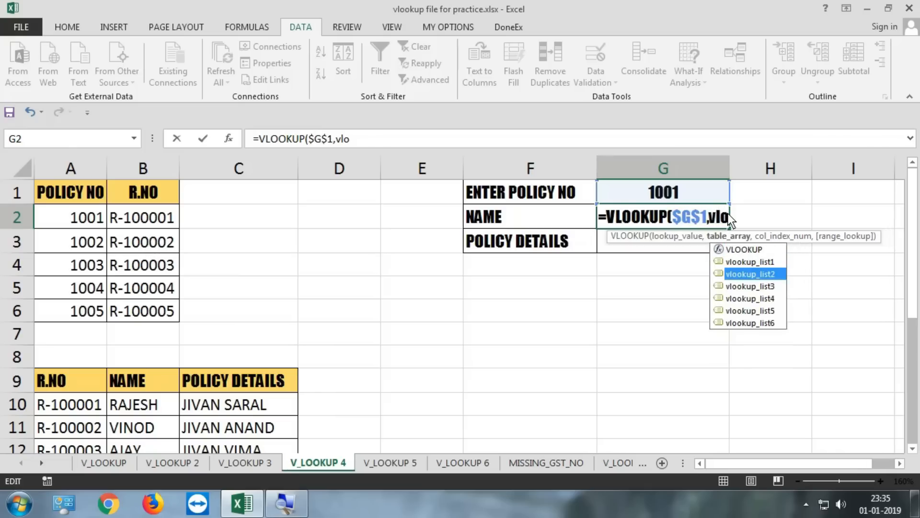
{"action": "key", "text": "Tab"}
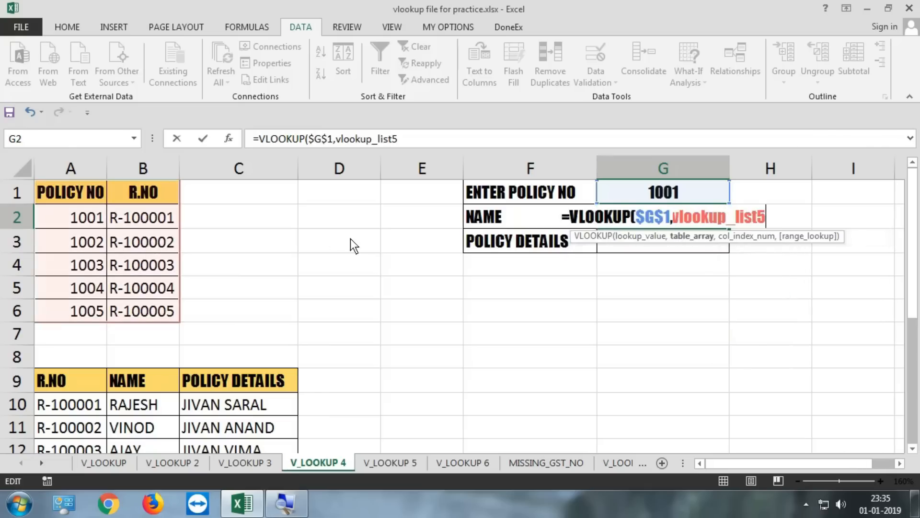
{"action": "type", "text": ","}
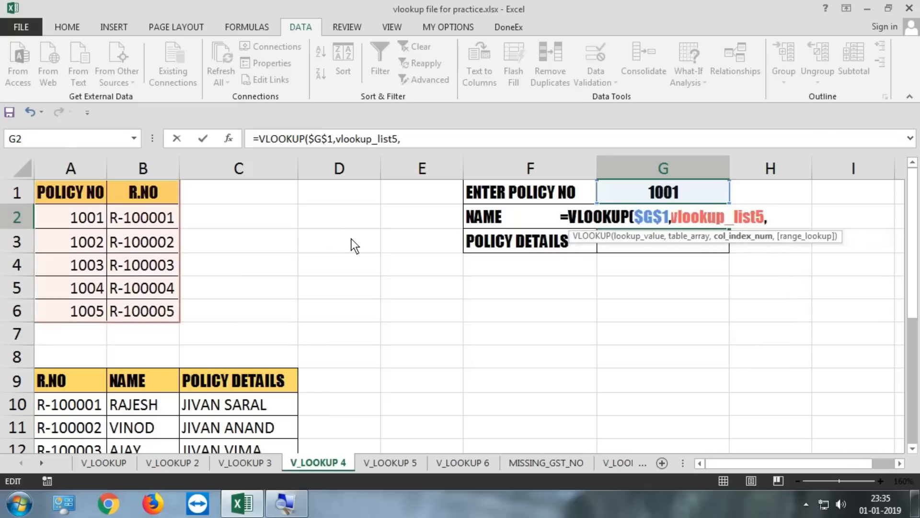
{"action": "type", "text": "2,0"}
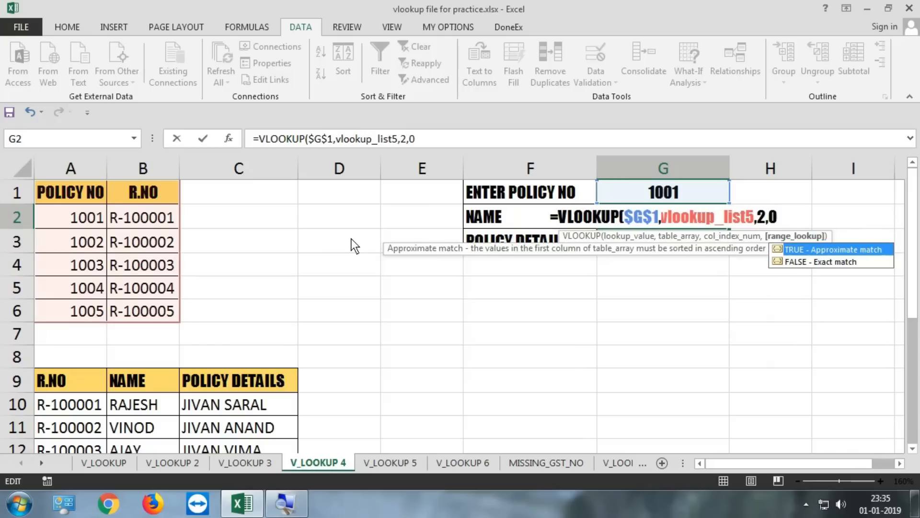
{"action": "key", "text": "Return"}
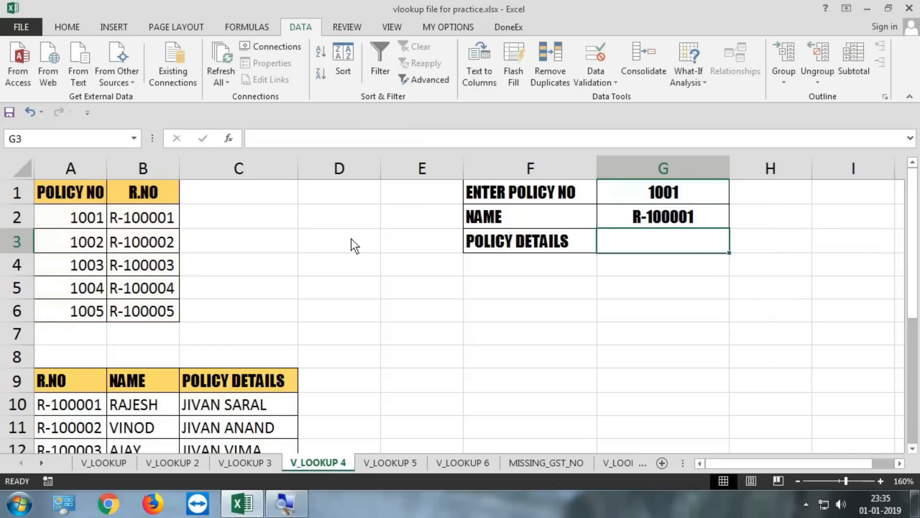
{"action": "left_click", "coordinate": [650, 216]}
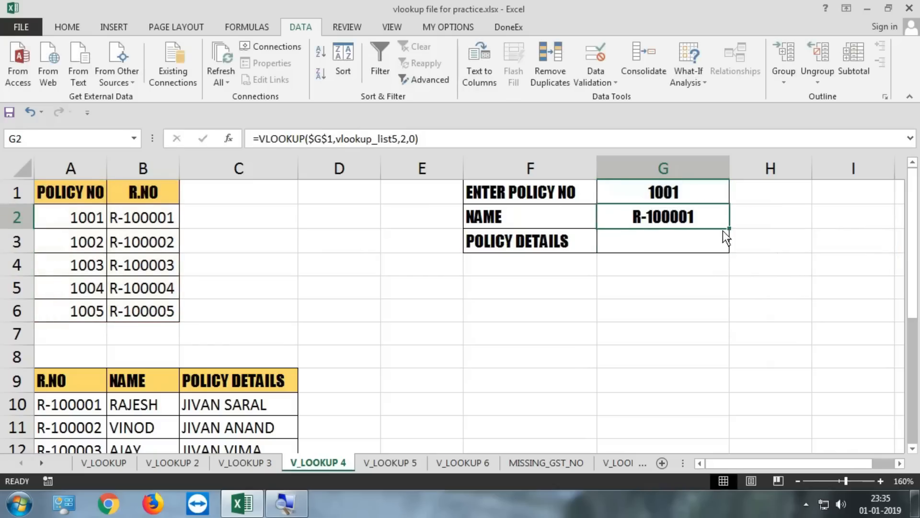
{"action": "left_click_drag", "start_coordinate": [728, 229], "coordinate": [728, 248]}
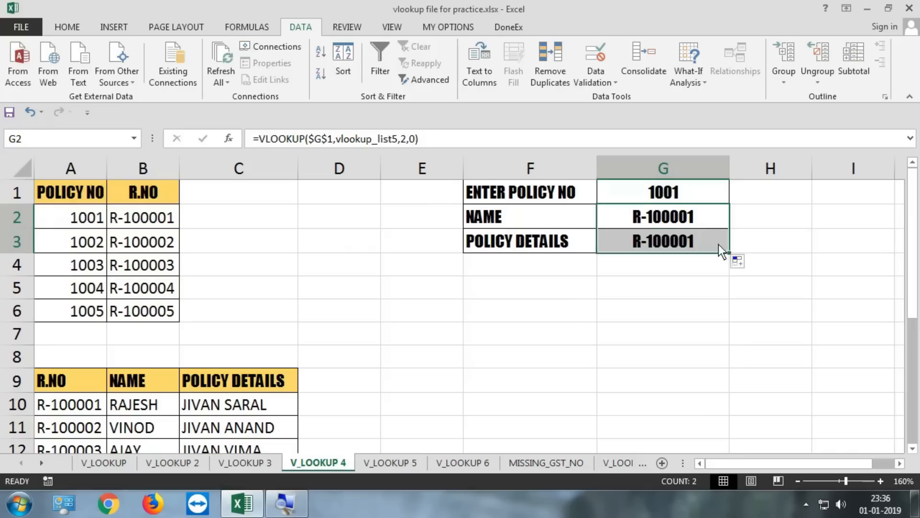
Compare the formulas in G2 and G3, and check the NAME and POLICY DETAILS fields against the R.NO table
{"action": "left_click", "coordinate": [698, 217]}
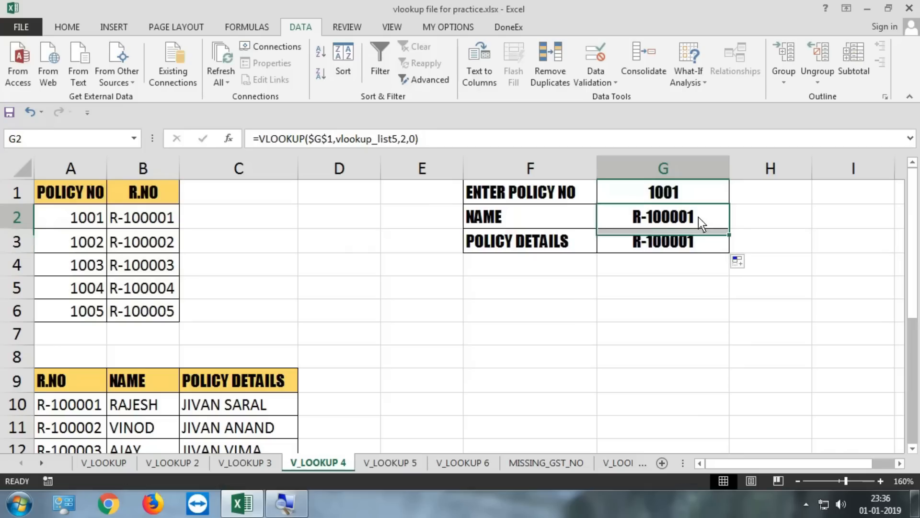
{"action": "left_click", "coordinate": [700, 236]}
{"action": "double_click", "coordinate": [700, 237]}
{"action": "key", "text": "Escape"}
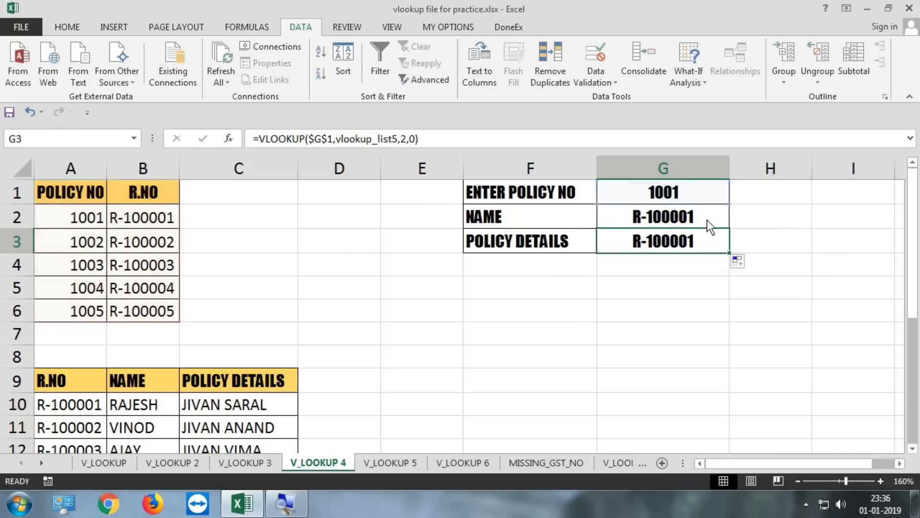
{"action": "double_click", "coordinate": [704, 218]}
{"action": "key", "text": "Escape"}
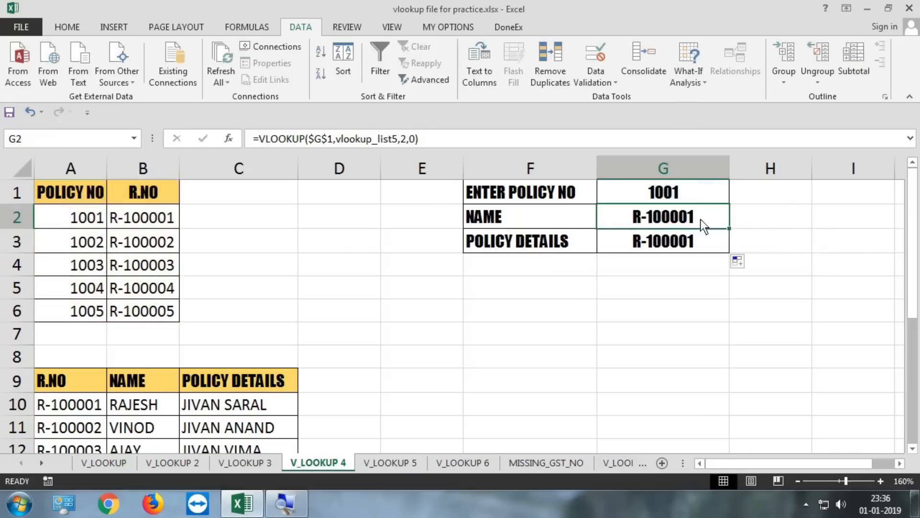
{"action": "double_click", "coordinate": [699, 219]}
{"action": "key", "text": "Escape"}
{"action": "double_click", "coordinate": [706, 240]}
{"action": "key", "text": "Escape"}
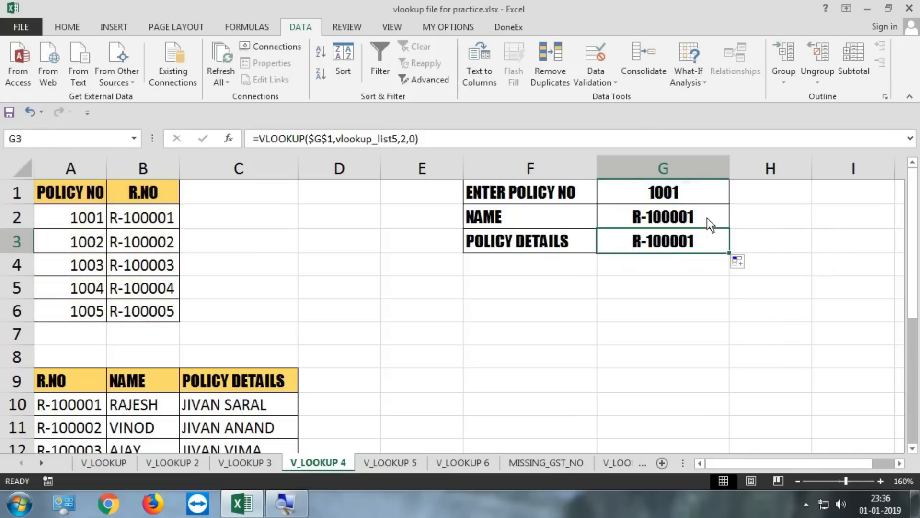
{"action": "double_click", "coordinate": [707, 218]}
{"action": "key", "text": "Escape"}
{"action": "left_click_drag", "start_coordinate": [698, 216], "coordinate": [694, 243]}
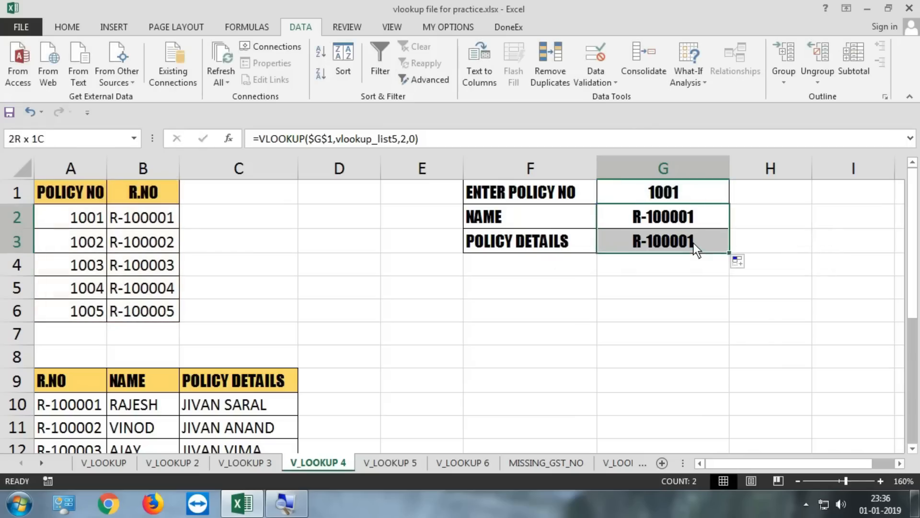
{"action": "left_click", "coordinate": [680, 219]}
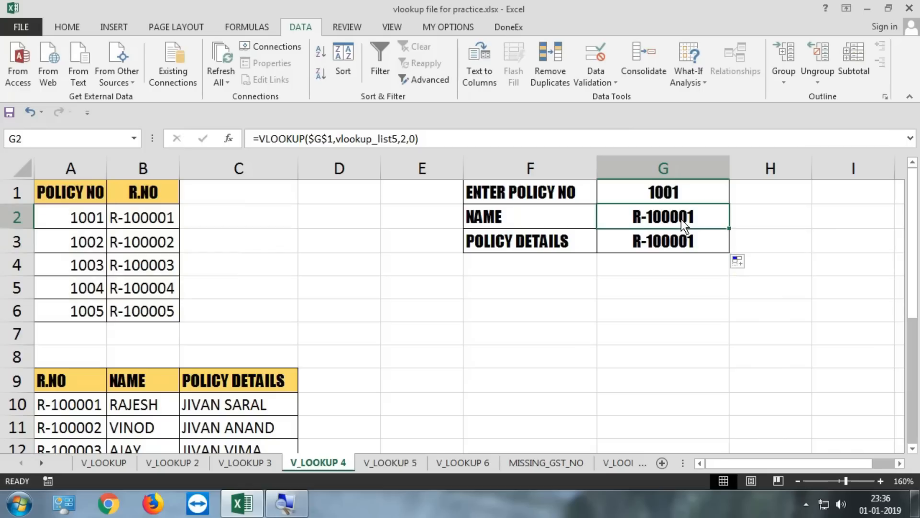
{"action": "left_click_drag", "start_coordinate": [81, 413], "coordinate": [222, 397]}
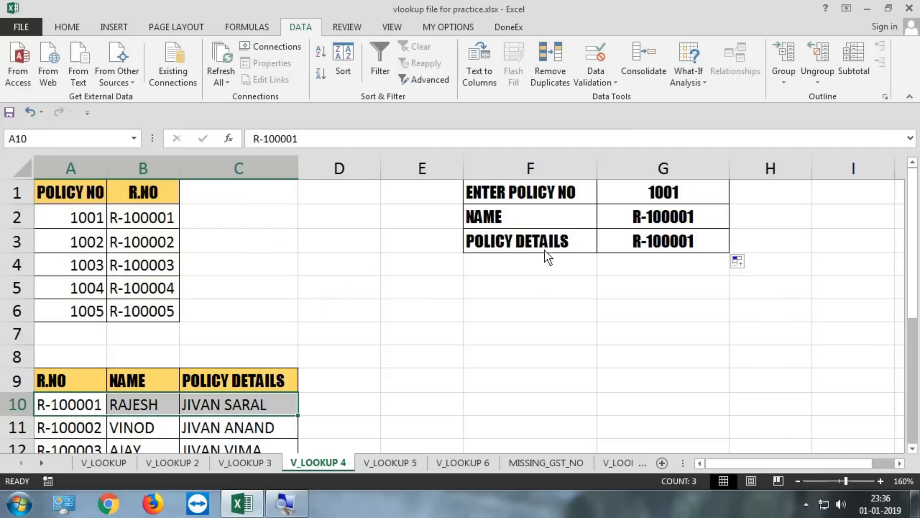
{"action": "left_click_drag", "start_coordinate": [547, 218], "coordinate": [556, 243]}
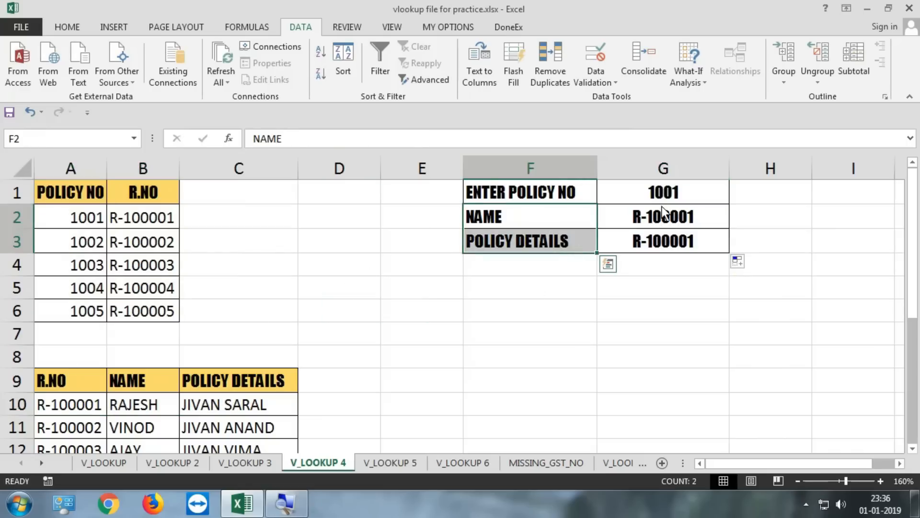
{"action": "scroll", "coordinate": [202, 325], "scroll_direction": "down", "scroll_amount": 2}
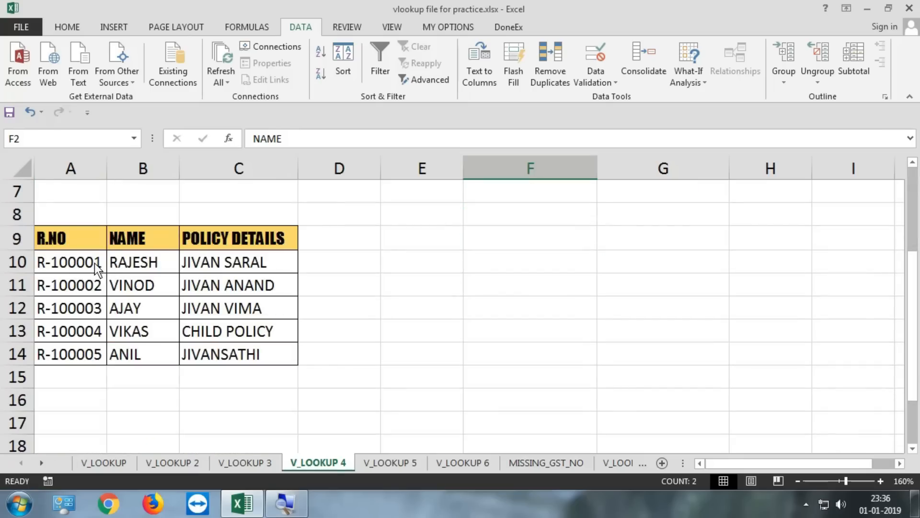
Review the R.NO, NAME and POLICY DETAILS table range and the VLOOKUP formula in G2
{"action": "left_click_drag", "start_coordinate": [93, 240], "coordinate": [235, 354]}
{"action": "scroll", "coordinate": [235, 354], "scroll_direction": "up", "scroll_amount": 2}
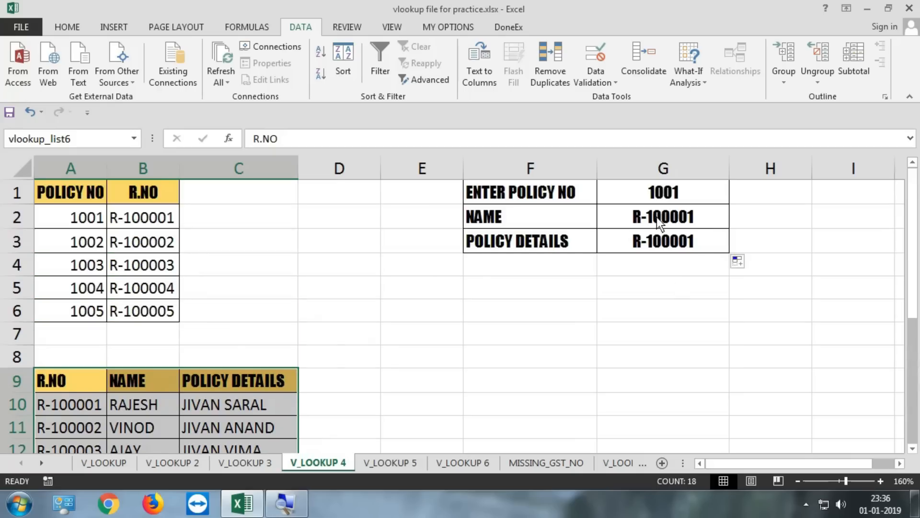
{"action": "left_click", "coordinate": [635, 219]}
{"action": "double_click", "coordinate": [635, 220]}
{"action": "key", "text": "Escape"}
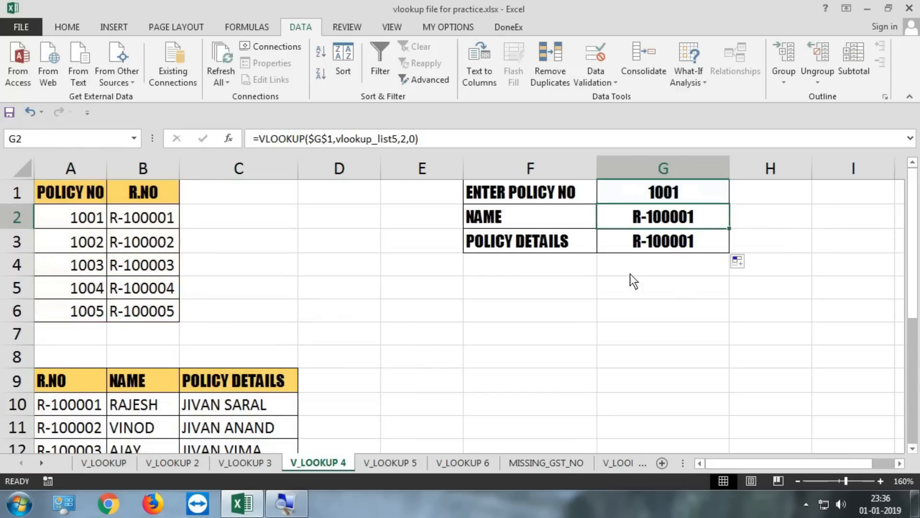
Enter a helper VLOOKUP in G5 with lookup value G2, table array vlookup_list6, column index 2 and range lookup 0
{"action": "left_click", "coordinate": [629, 293]}
{"action": "type", "text": "=vlo"}
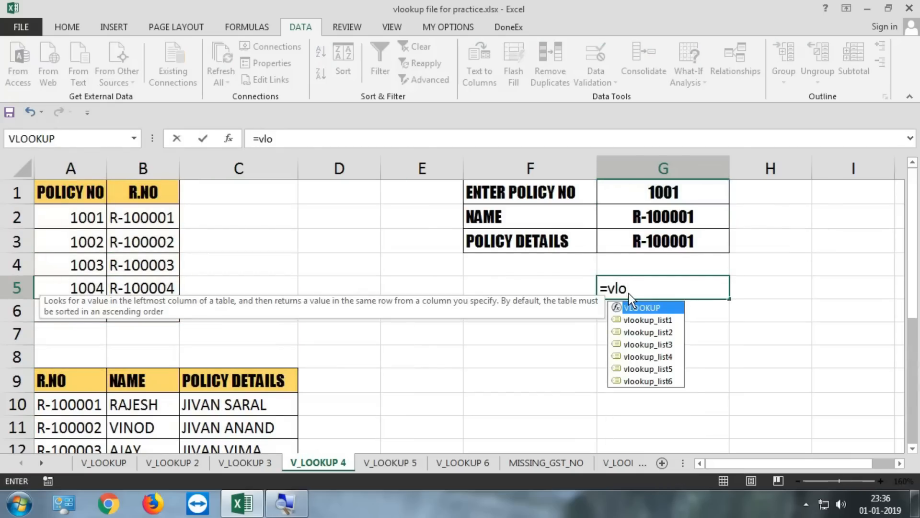
{"action": "key", "text": "Tab"}
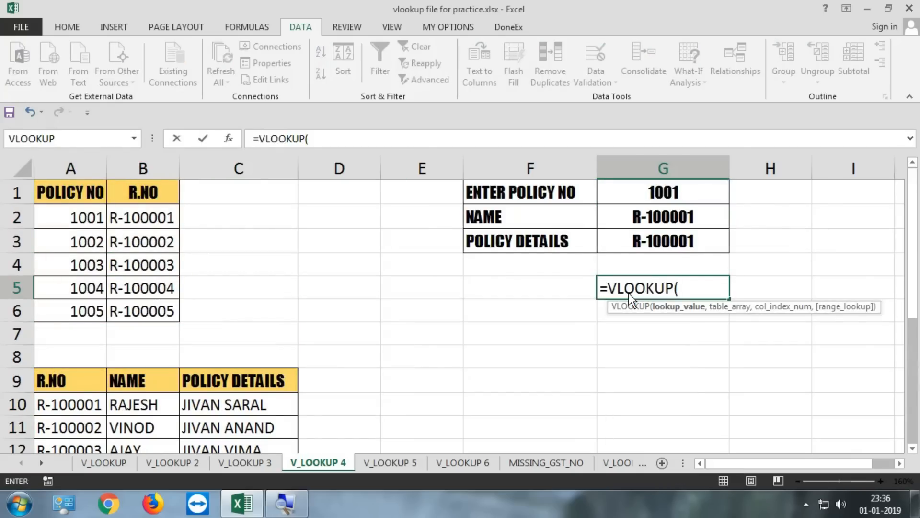
{"action": "left_click", "coordinate": [680, 197]}
{"action": "left_click", "coordinate": [676, 221]}
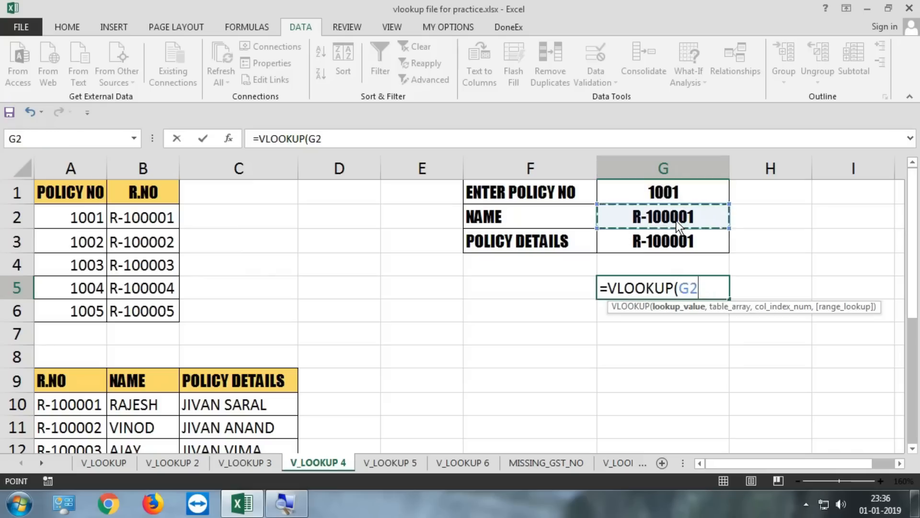
{"action": "type", "text": ","}
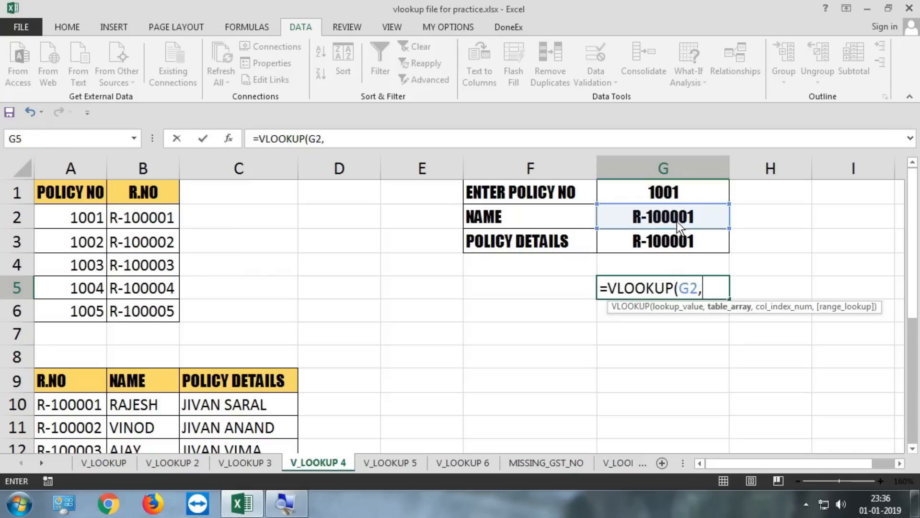
{"action": "left_click_drag", "start_coordinate": [89, 377], "coordinate": [234, 398]}
{"action": "type", "text": ",2"}
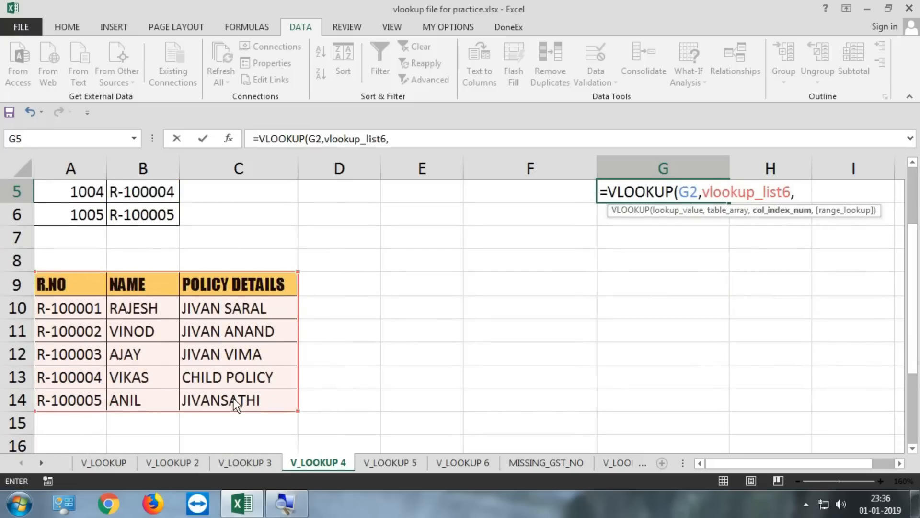
{"action": "type", "text": ",0"}
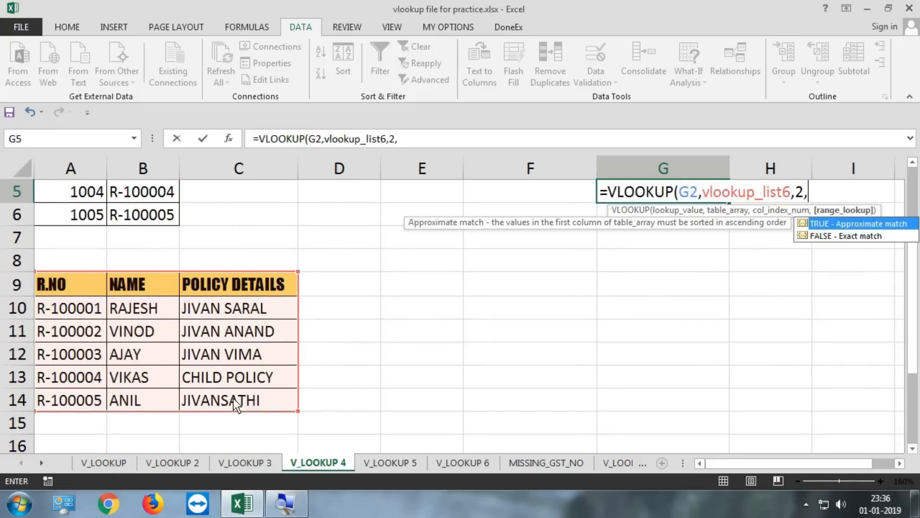
{"action": "key", "text": "Return"}
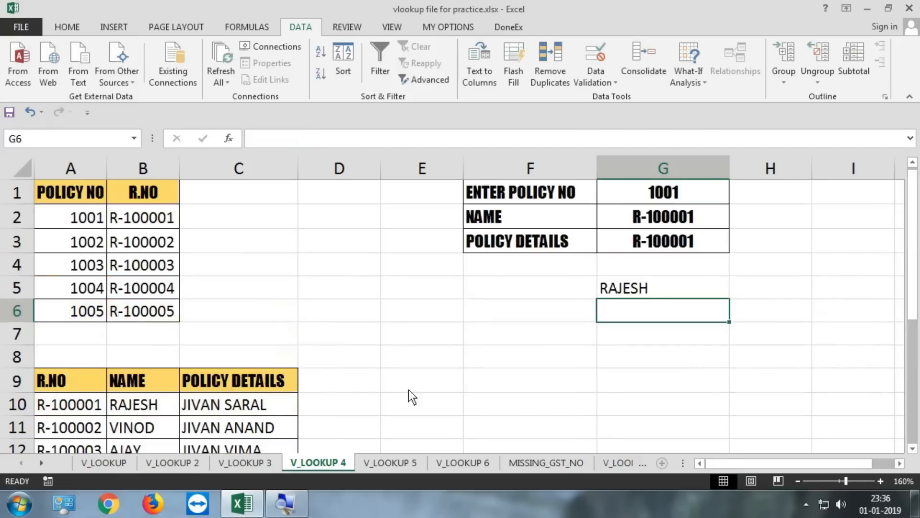
Check the G5 result against the first row of the R.NO table and inspect the formula's lookup value
{"action": "left_click", "coordinate": [630, 216]}
{"action": "left_click", "coordinate": [634, 292]}
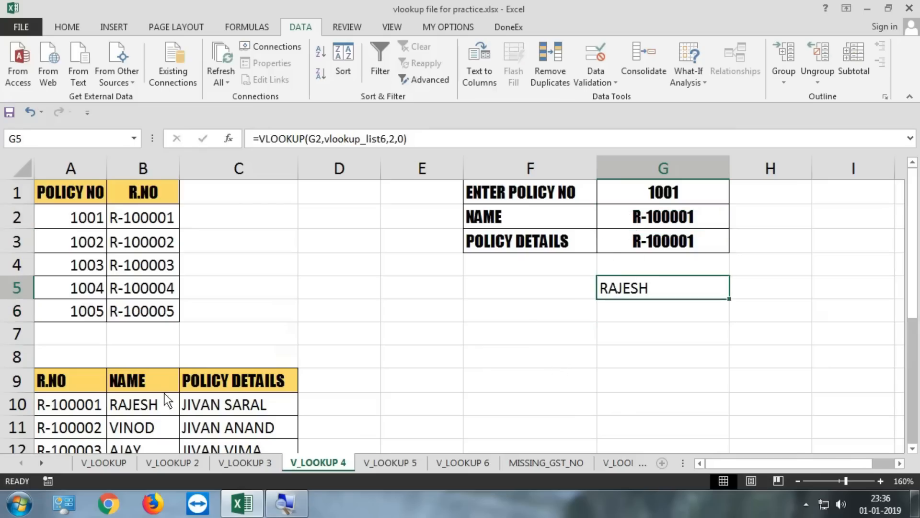
{"action": "left_click_drag", "start_coordinate": [88, 405], "coordinate": [139, 404]}
{"action": "left_click", "coordinate": [651, 304]}
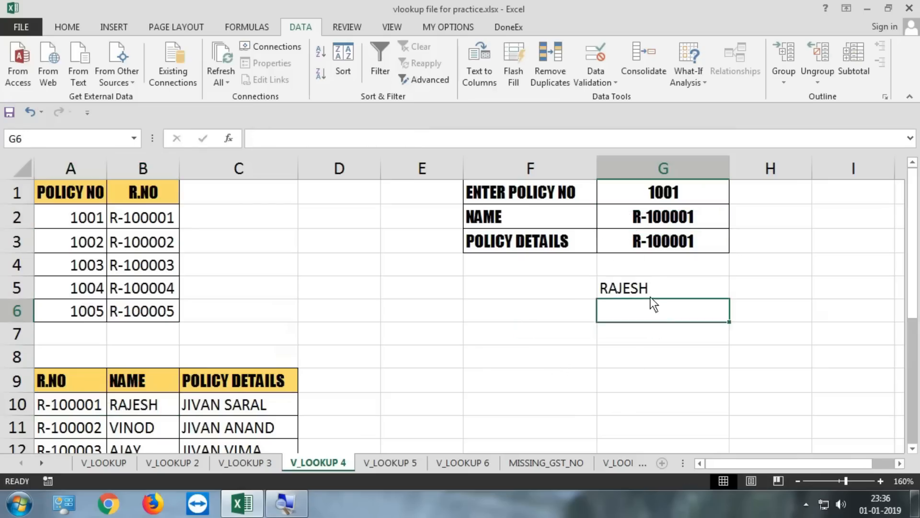
{"action": "double_click", "coordinate": [653, 293]}
{"action": "left_click_drag", "start_coordinate": [698, 287], "coordinate": [689, 289]}
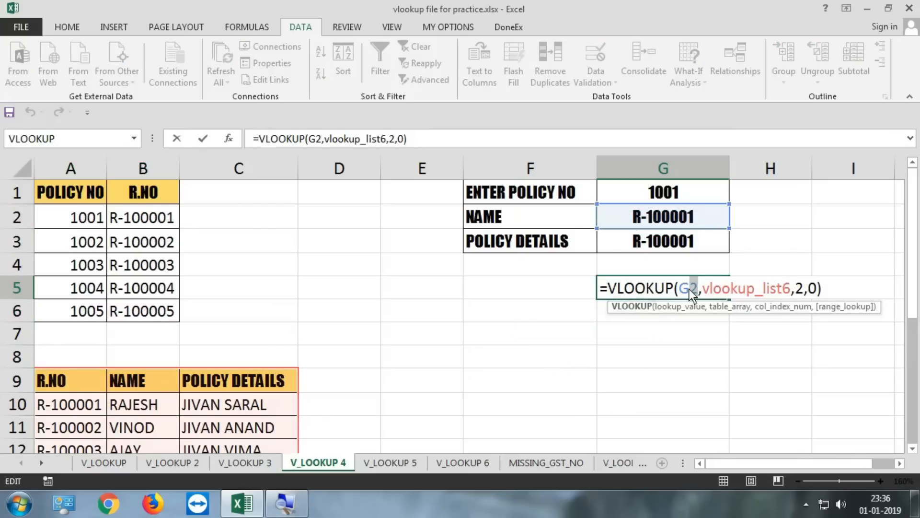
{"action": "key", "text": "Escape"}
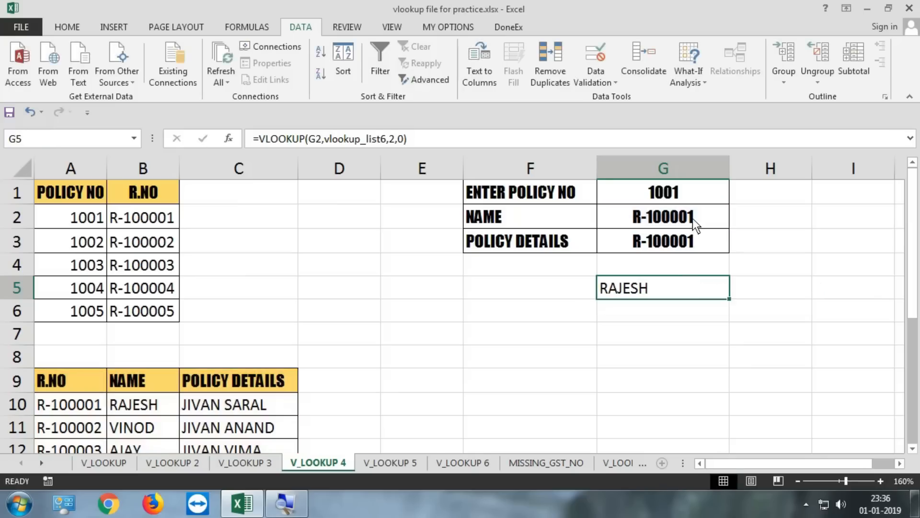
Replace the G2 reference in the G5 formula with the copied expression VLOOKUP($G$1,vlookup_list5,2,0)
{"action": "double_click", "coordinate": [692, 218]}
{"action": "left_click_drag", "start_coordinate": [782, 218], "coordinate": [561, 219]}
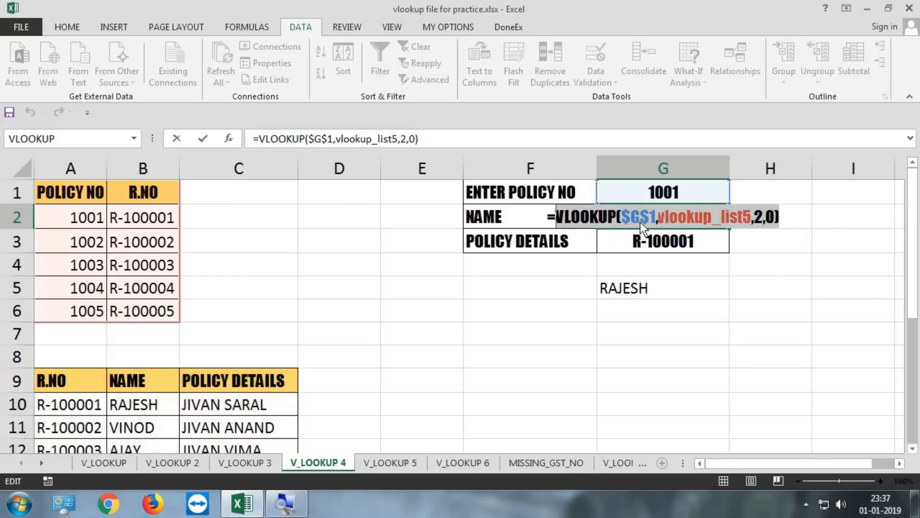
{"action": "key", "text": "Escape"}
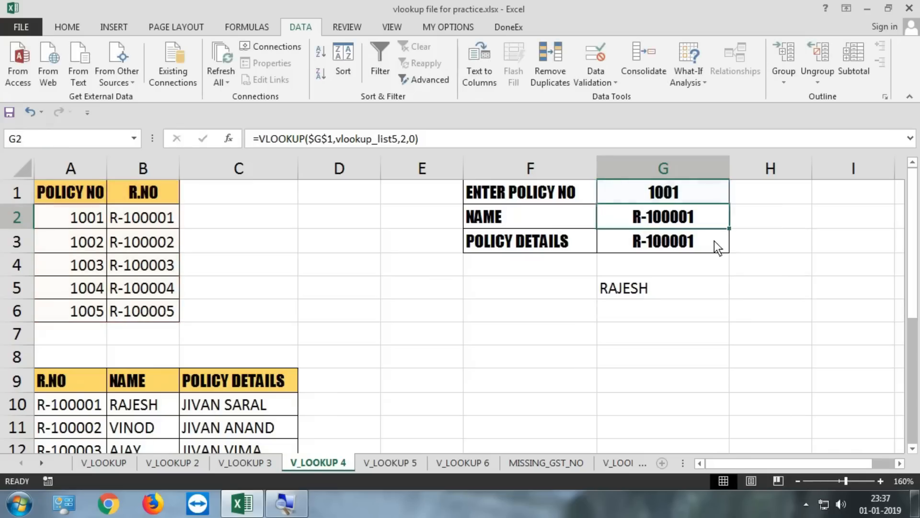
{"action": "left_click", "coordinate": [695, 290]}
{"action": "double_click", "coordinate": [697, 290]}
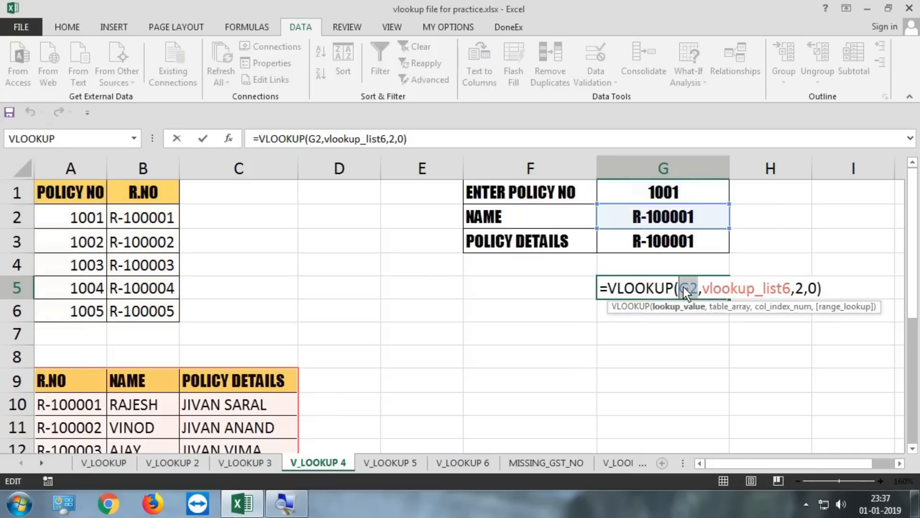
{"action": "key", "text": "ctrl+v"}
{"action": "key", "text": "Return"}
{"action": "left_click", "coordinate": [683, 287]}
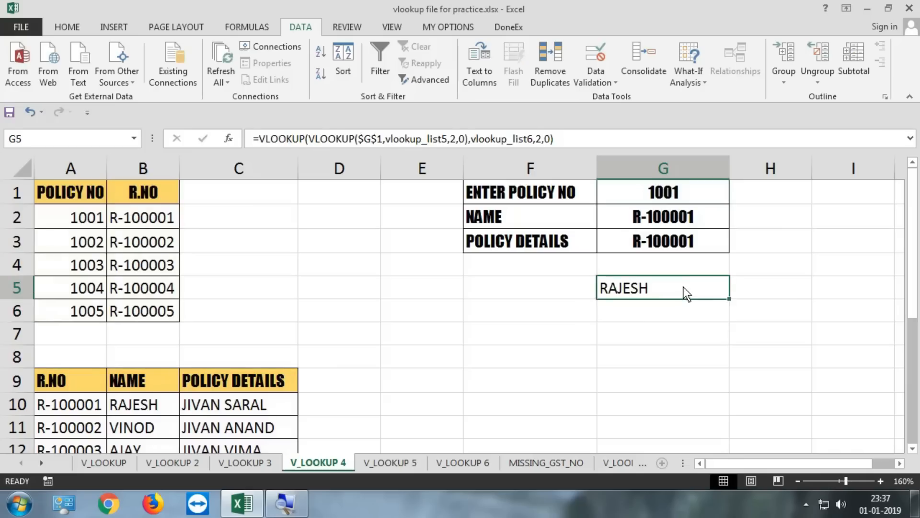
Inspect the nested formula in G5 and clear the cell
{"action": "double_click", "coordinate": [684, 287]}
{"action": "key", "text": "Escape"}
{"action": "key", "text": "Delete"}
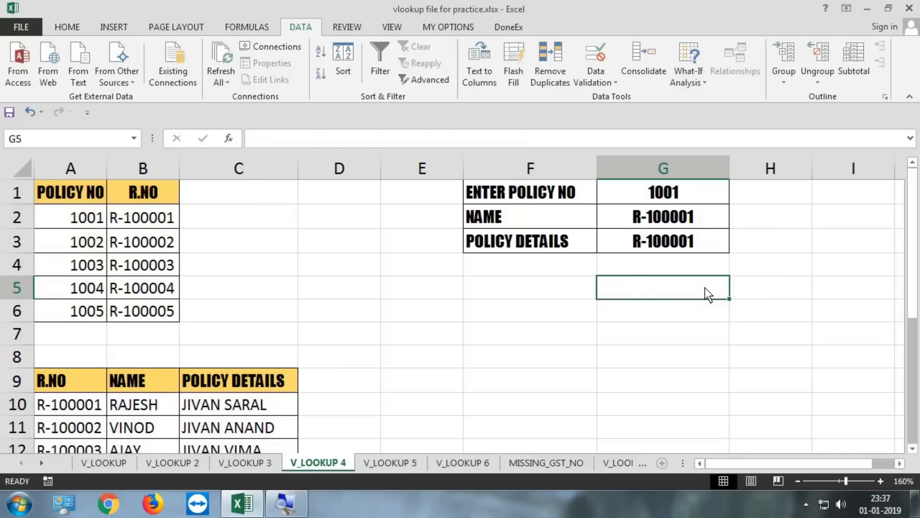
Wrap the G2 formula in an outer VLOOKUP so that VLOOKUP($G$1,vlookup_list5,2,0) serves as its lookup value
{"action": "double_click", "coordinate": [679, 218]}
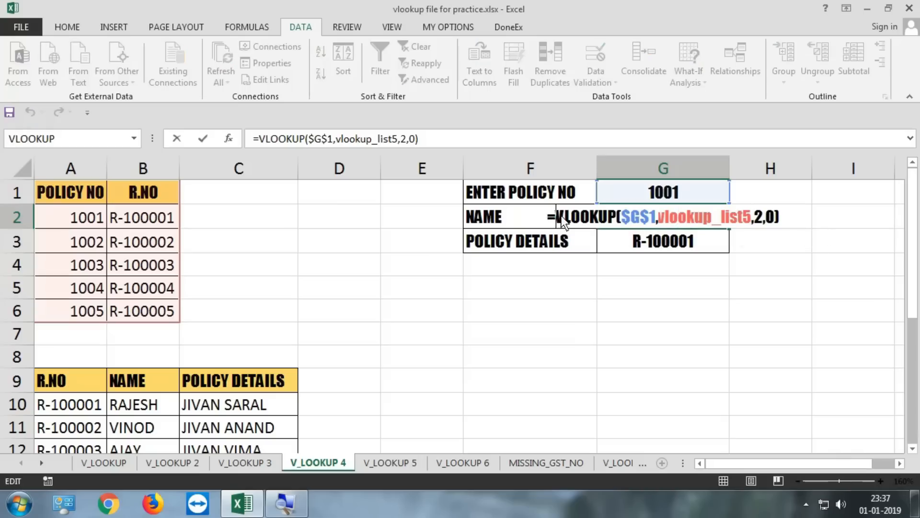
{"action": "type", "text": "v"}
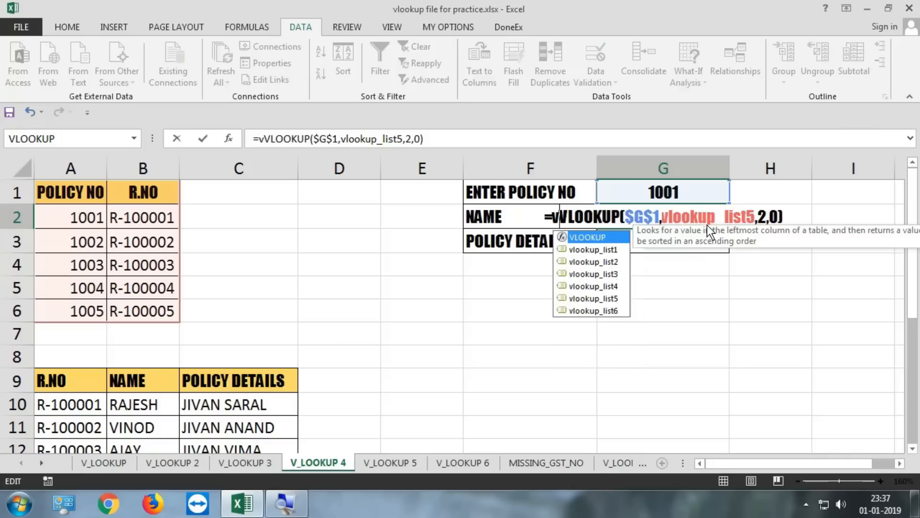
{"action": "type", "text": "lo"}
{"action": "key", "text": "Tab"}
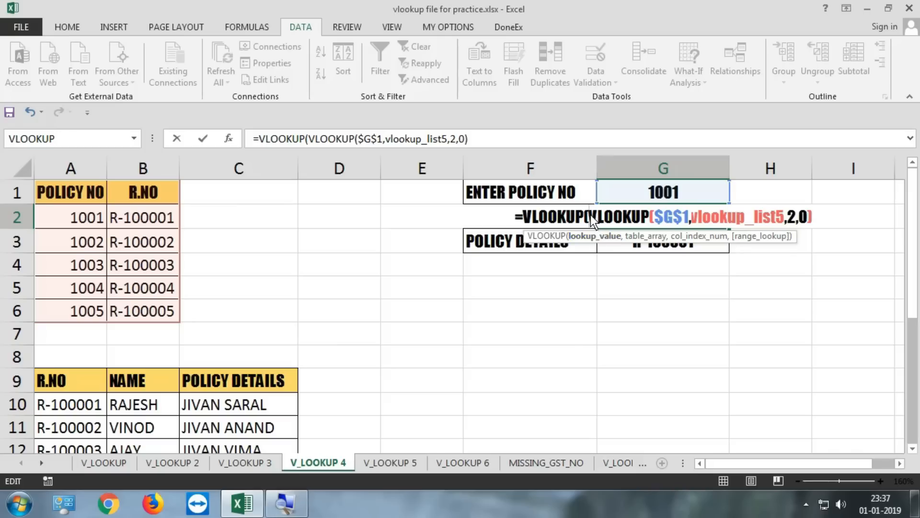
{"action": "left_click_drag", "start_coordinate": [590, 215], "coordinate": [800, 215]}
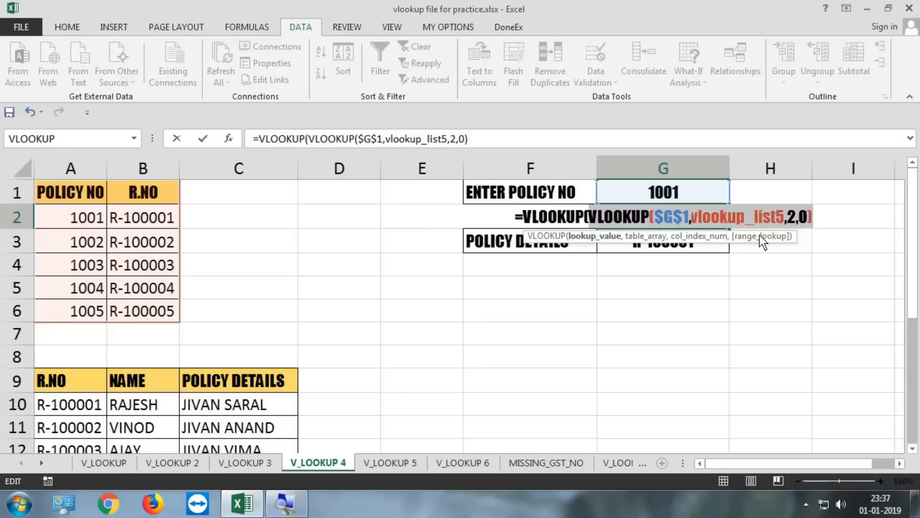
{"action": "key", "text": "Right"}
{"action": "type", "text": ","}
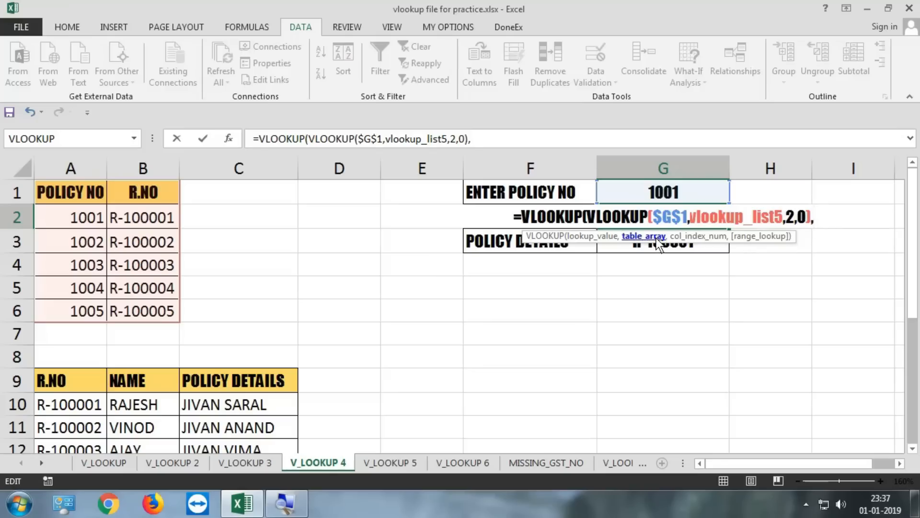
Set the outer VLOOKUP's table array in G2 to the named range vlookup_list6
{"action": "type", "text": "vlo"}
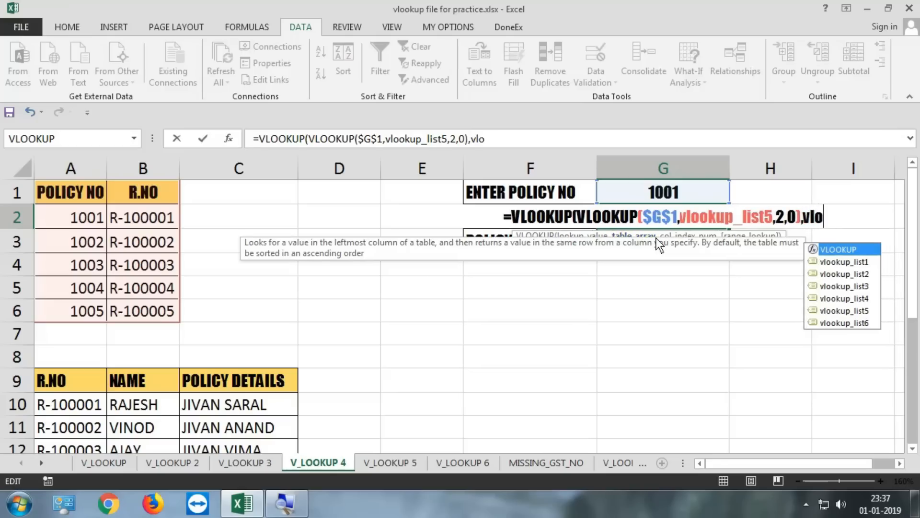
{"action": "key", "text": "Left"}
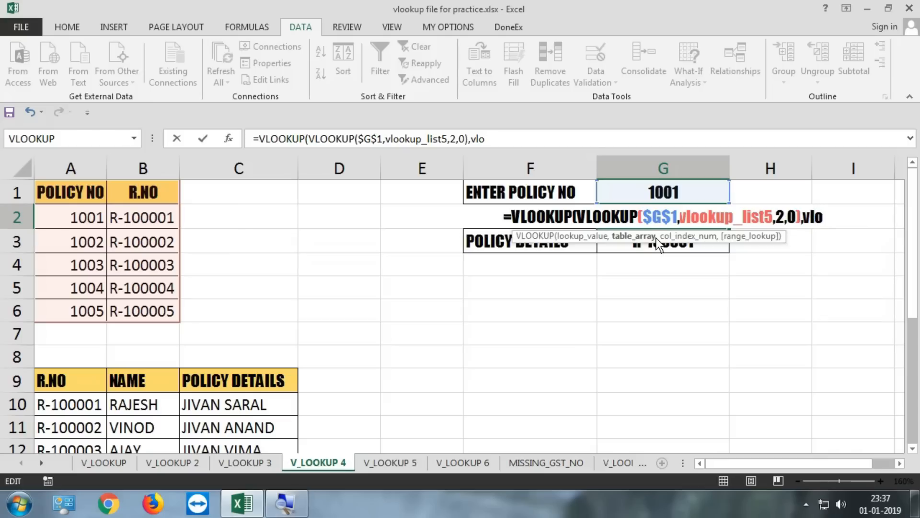
{"action": "key", "text": "Right"}
{"action": "type", "text": "o"}
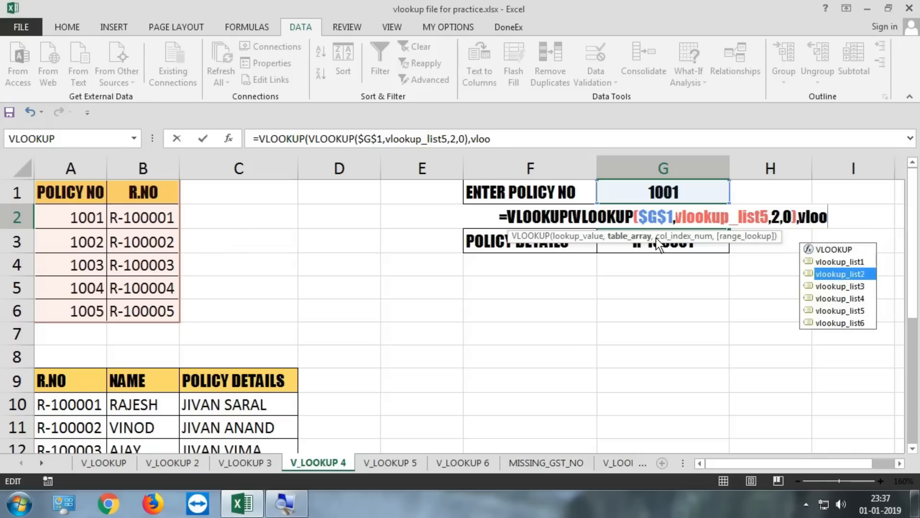
{"action": "key", "text": "Down"}
{"action": "key", "text": "Down"}
{"action": "key", "text": "Down"}
{"action": "key", "text": "Down"}
{"action": "key", "text": "Down"}
{"action": "key", "text": "Down"}
{"action": "key", "text": "Tab"}
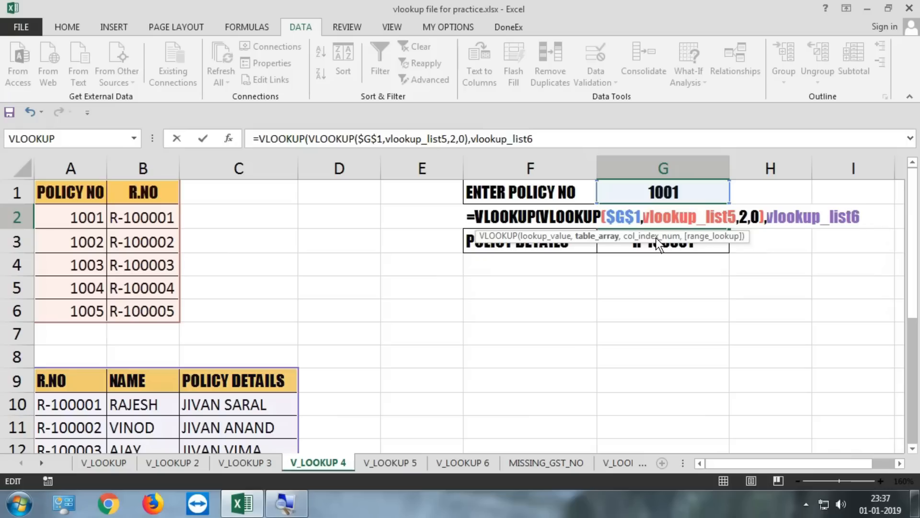
{"action": "type", "text": ","}
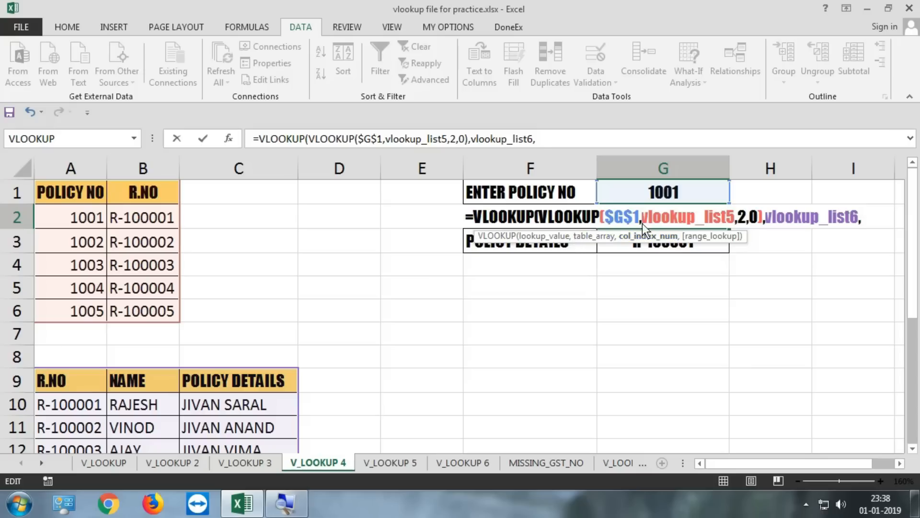
Complete the outer VLOOKUP in G2 with ROW() as the column index and 0 as the range lookup
{"action": "left_click_drag", "start_coordinate": [651, 217], "coordinate": [693, 217]}
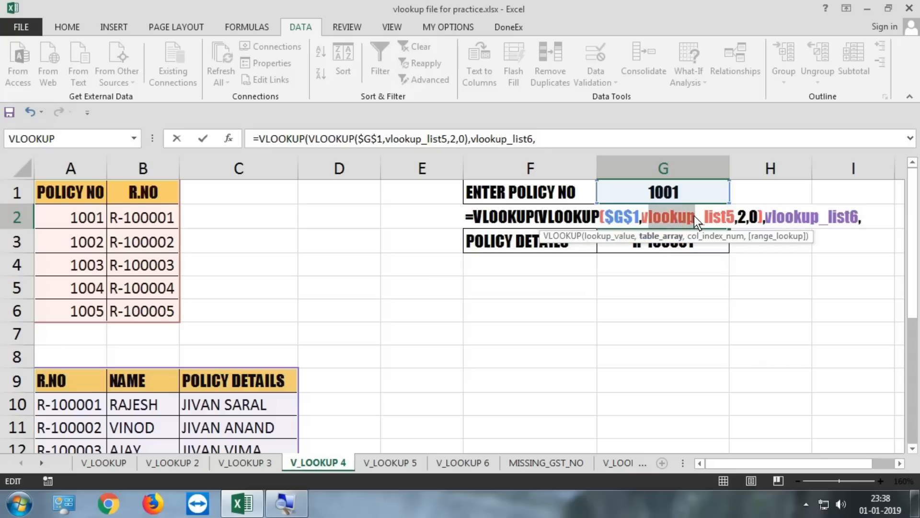
{"action": "left_click", "coordinate": [864, 219]}
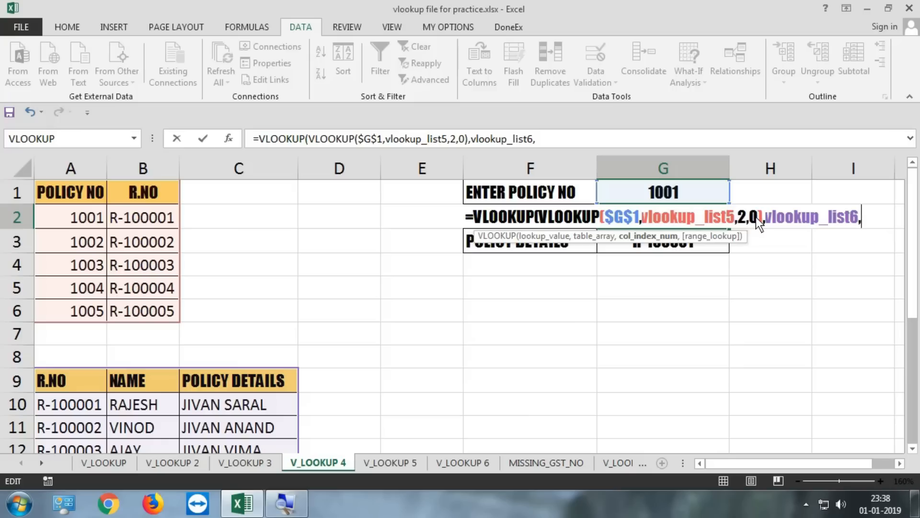
{"action": "type", "text": "2"}
{"action": "key", "text": "BackSpace"}
{"action": "type", "text": "row"}
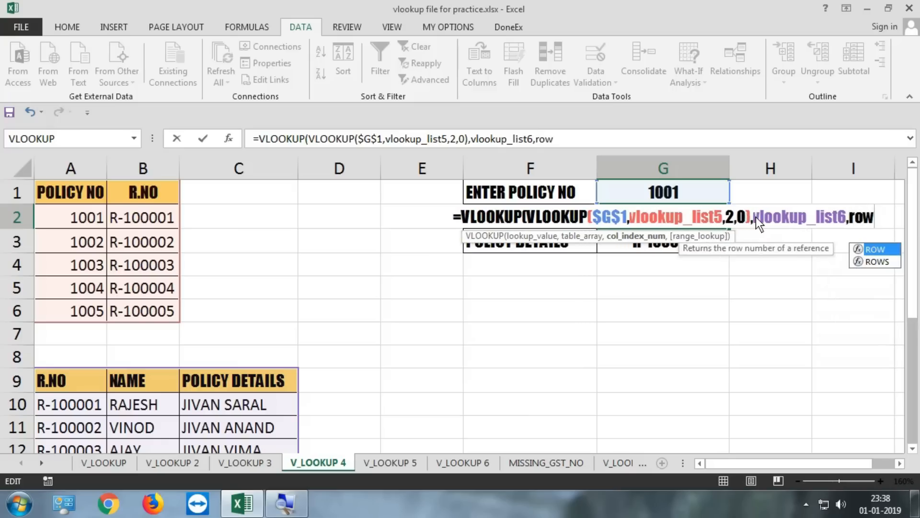
{"action": "type", "text": "(),"}
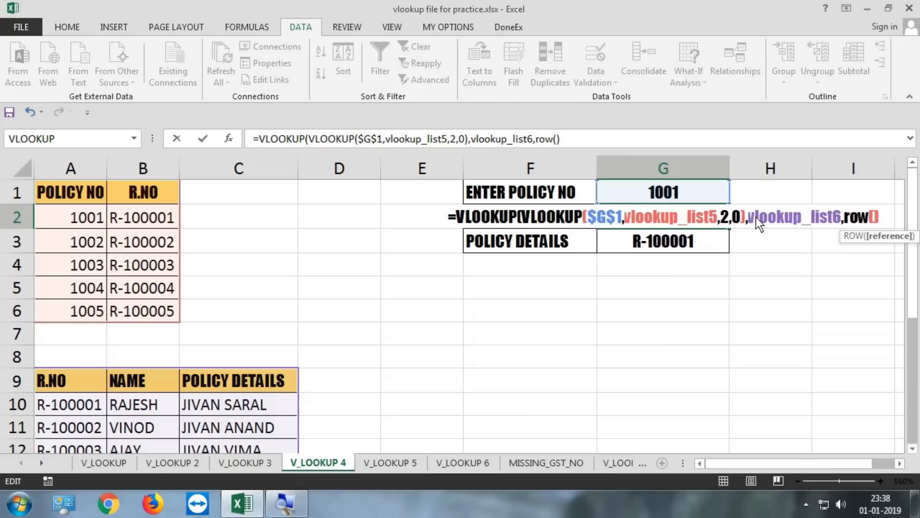
{"action": "type", "text": "0"}
{"action": "key", "text": "Return"}
{"action": "key", "text": "Return"}
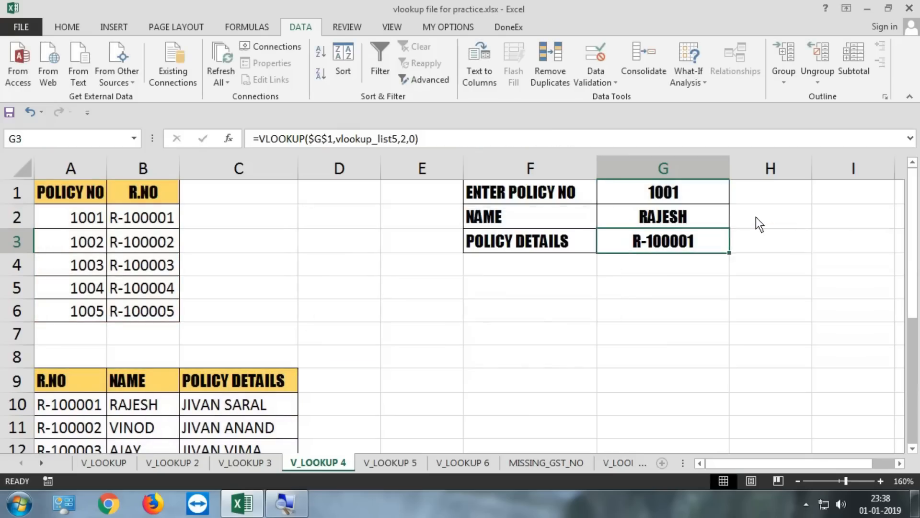
Fill the G2 formula down to G3 and enter the second listed policy number in G1
{"action": "key", "text": "Up"}
{"action": "left_click_drag", "start_coordinate": [730, 228], "coordinate": [728, 250]}
{"action": "left_click", "coordinate": [677, 187]}
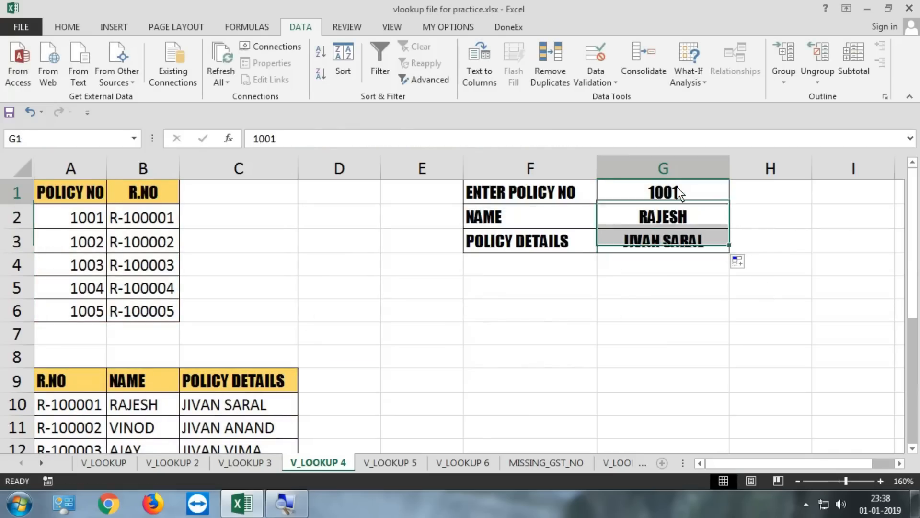
{"action": "type", "text": "1002"}
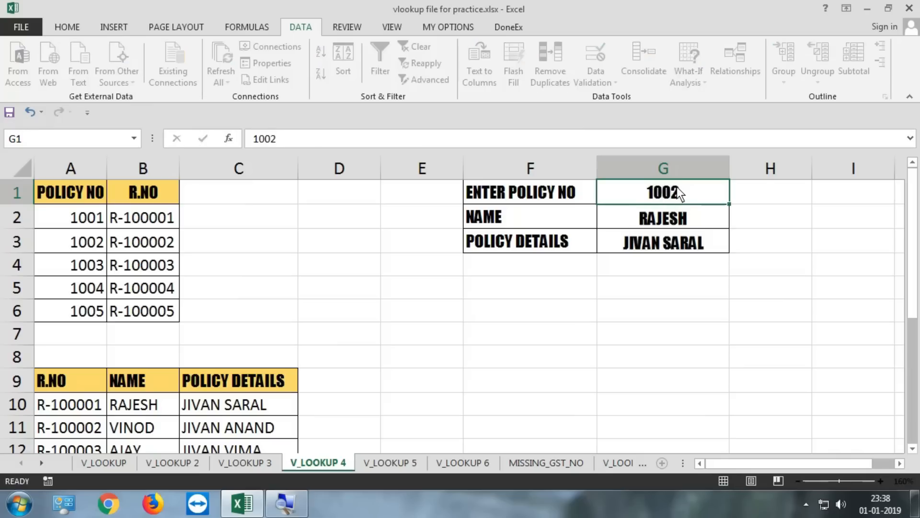
Commit the policy number in G1 and check the returned name and policy details against the R-100002 row of the lower table
{"action": "key", "text": "Return"}
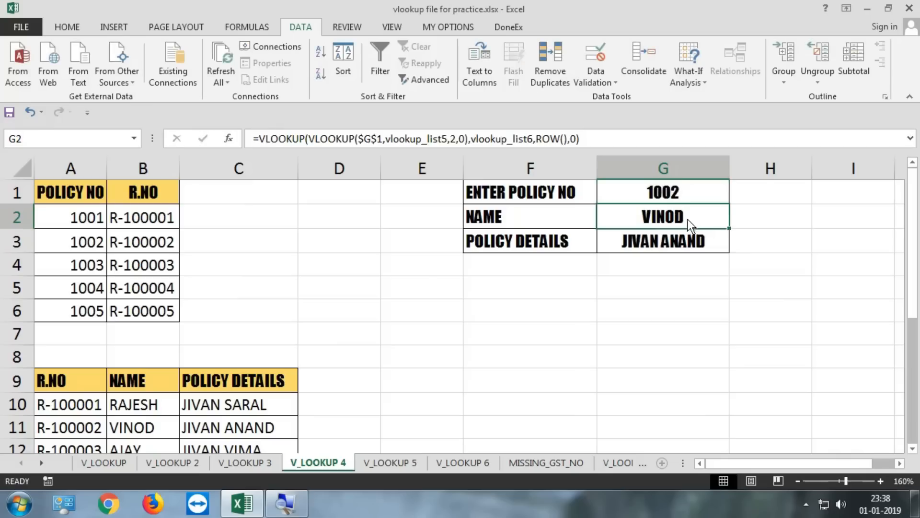
{"action": "left_click_drag", "start_coordinate": [74, 428], "coordinate": [205, 431]}
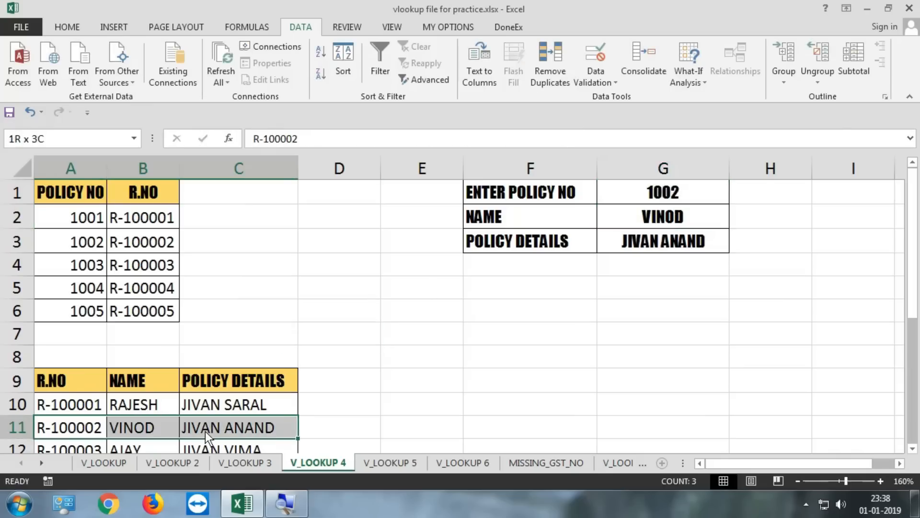
{"action": "left_click", "coordinate": [668, 193]}
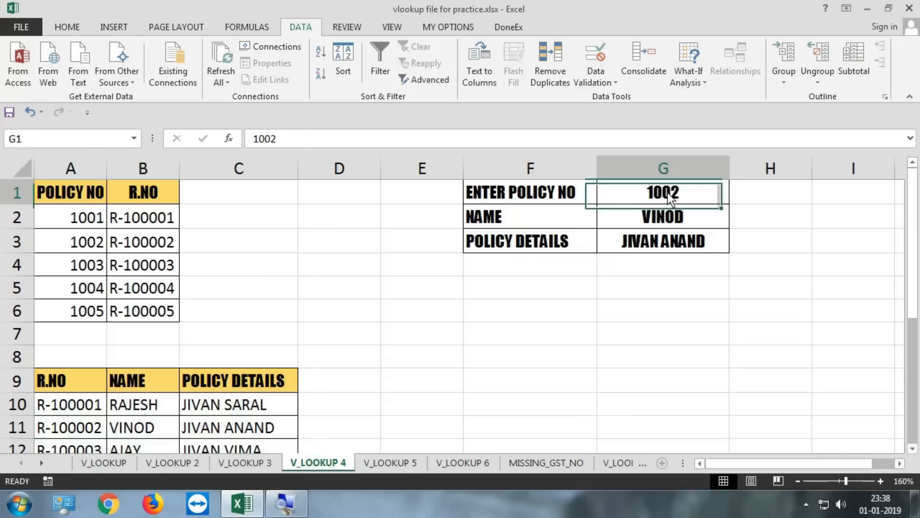
{"action": "left_click", "coordinate": [665, 223]}
{"action": "left_click", "coordinate": [665, 235]}
Review the nested formula in G2, highlighting the inner VLOOKUP that supplies the outer lookup value
{"action": "double_click", "coordinate": [670, 220]}
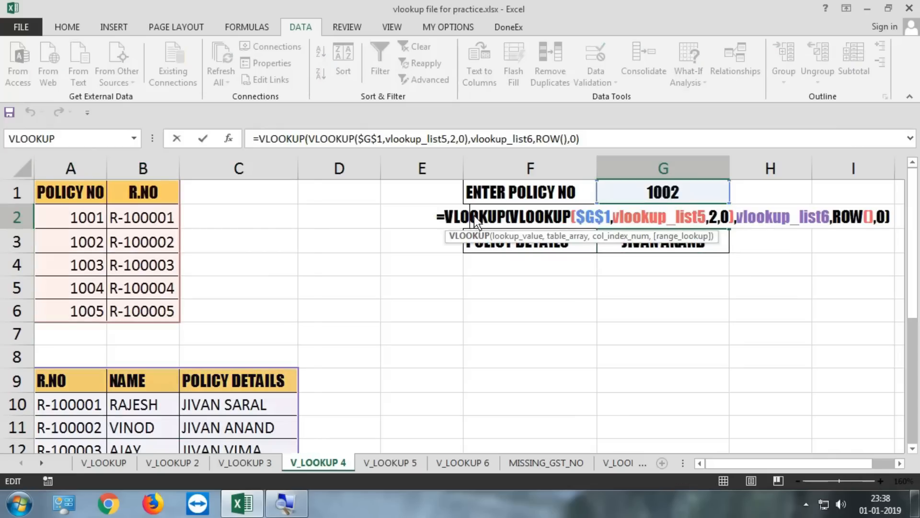
{"action": "left_click_drag", "start_coordinate": [511, 216], "coordinate": [733, 217]}
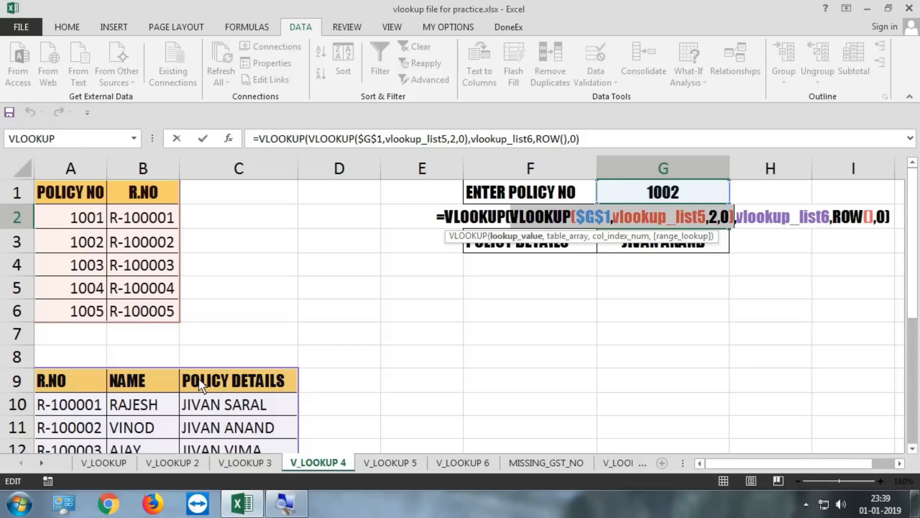
{"action": "key", "text": "ctrl+Return"}
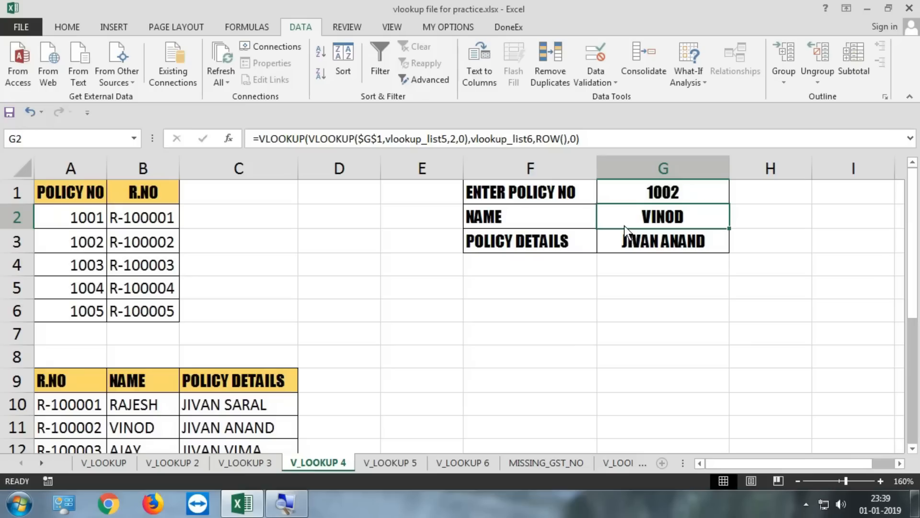
{"action": "left_click_drag", "start_coordinate": [804, 466], "coordinate": [821, 465]}
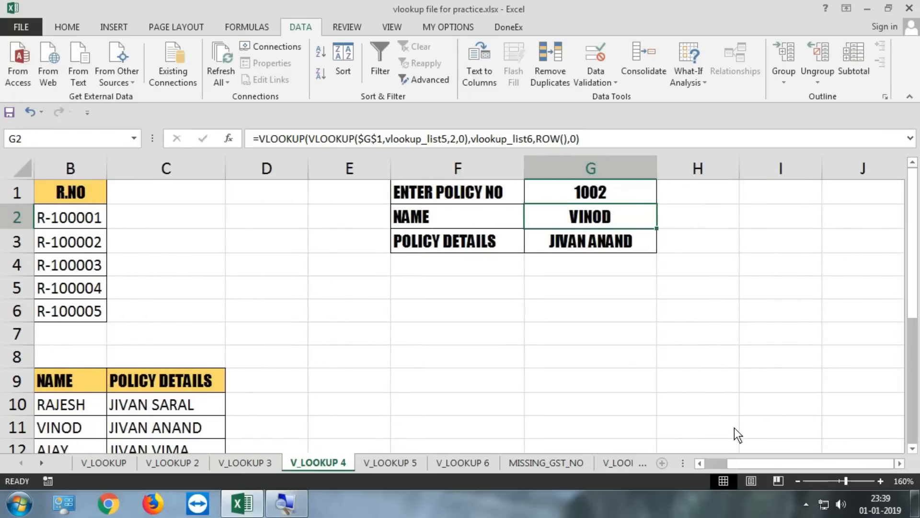
{"action": "left_click", "coordinate": [441, 294]}
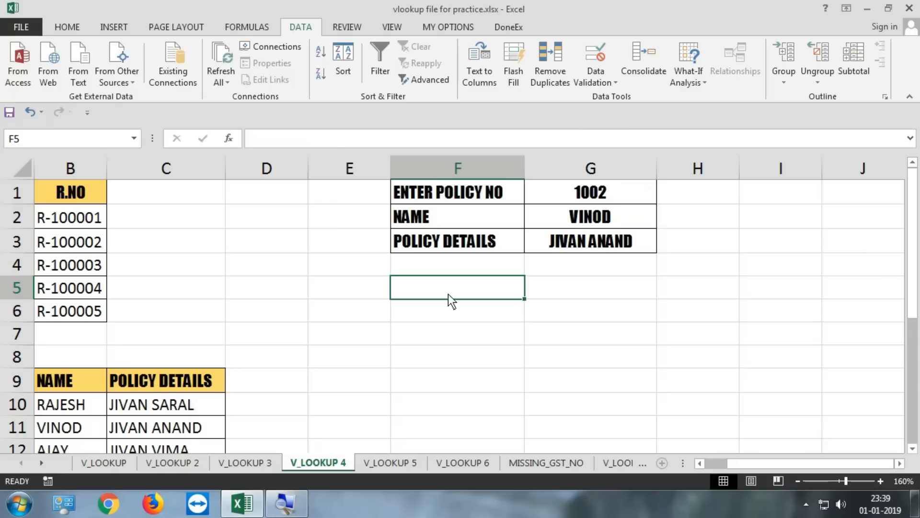
{"action": "left_click_drag", "start_coordinate": [193, 339], "coordinate": [34, 357]}
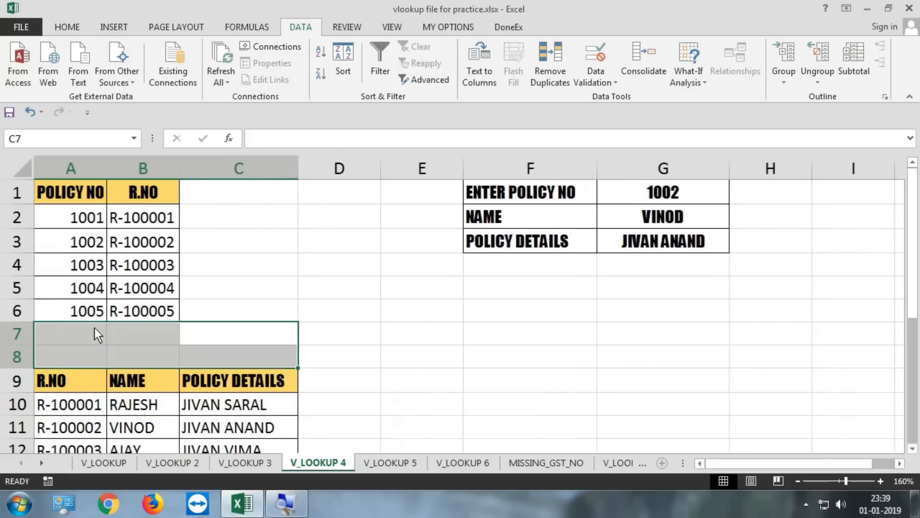
{"action": "left_click", "coordinate": [114, 328]}
{"action": "left_click_drag", "start_coordinate": [681, 192], "coordinate": [663, 242]}
{"action": "left_click", "coordinate": [652, 261]}
{"action": "left_click", "coordinate": [554, 331]}
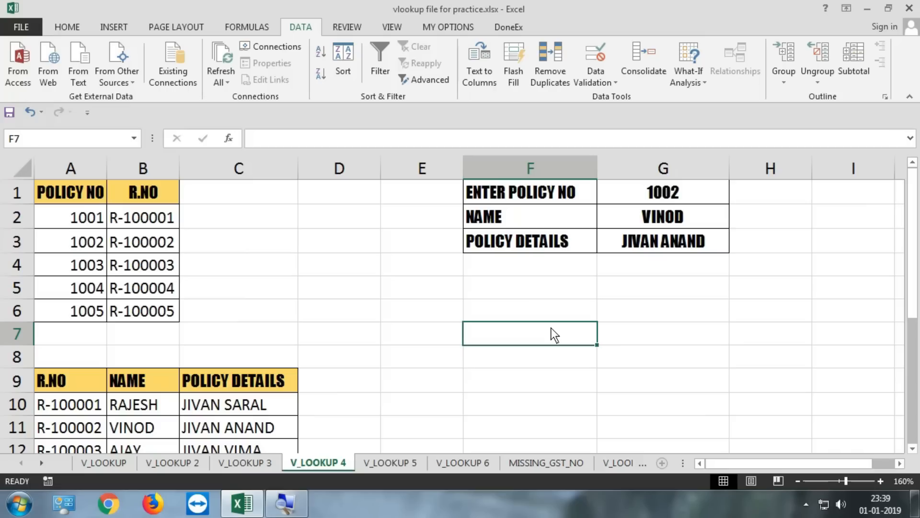
On the V_LOOKUP 5 sheet, clear the helper columns E and J with their headers and the body of the F:H table
{"action": "left_click", "coordinate": [405, 464]}
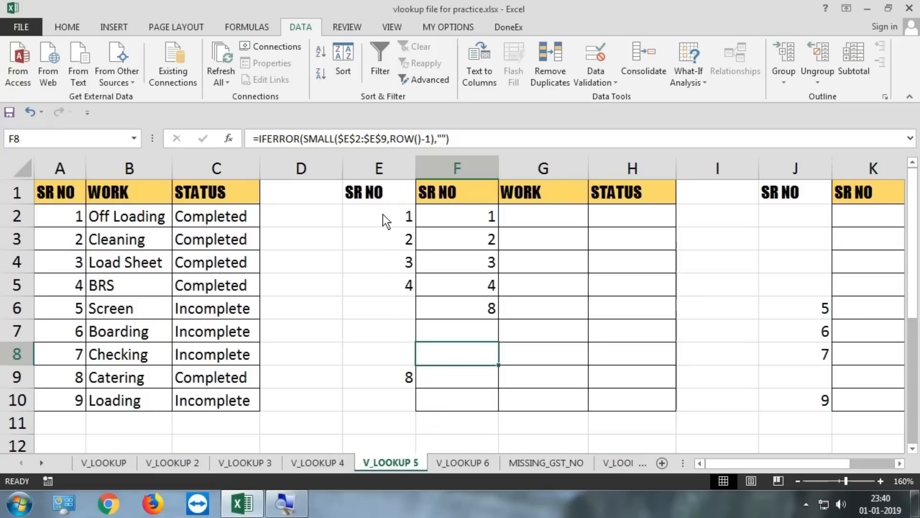
{"action": "left_click_drag", "start_coordinate": [383, 214], "coordinate": [681, 422]}
{"action": "key", "text": "Delete"}
{"action": "left_click_drag", "start_coordinate": [361, 188], "coordinate": [382, 266]}
{"action": "key", "text": "Delete"}
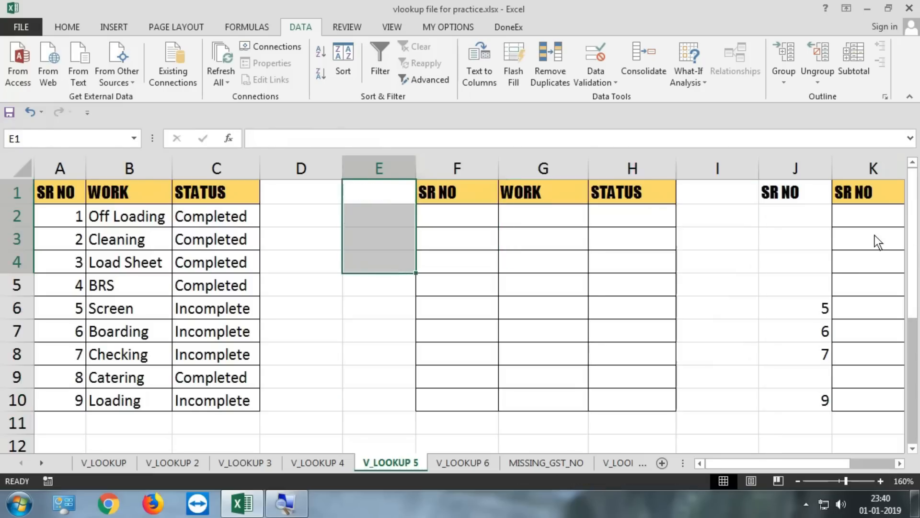
{"action": "left_click_drag", "start_coordinate": [792, 192], "coordinate": [806, 395]}
{"action": "key", "text": "Delete"}
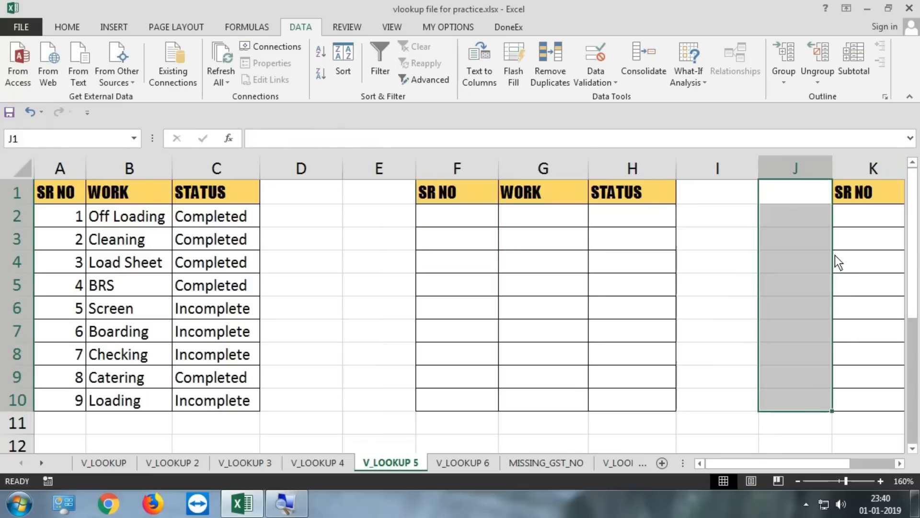
Examine the work list in A1:C10, its headings and the Completed and Incomplete entries in the STATUS column
{"action": "left_click_drag", "start_coordinate": [837, 242], "coordinate": [836, 374]}
{"action": "left_click_drag", "start_coordinate": [520, 217], "coordinate": [774, 421]}
{"action": "left_click_drag", "start_coordinate": [487, 285], "coordinate": [34, 285]}
{"action": "left_click_drag", "start_coordinate": [328, 232], "coordinate": [57, 261]}
{"action": "left_click", "coordinate": [80, 333]}
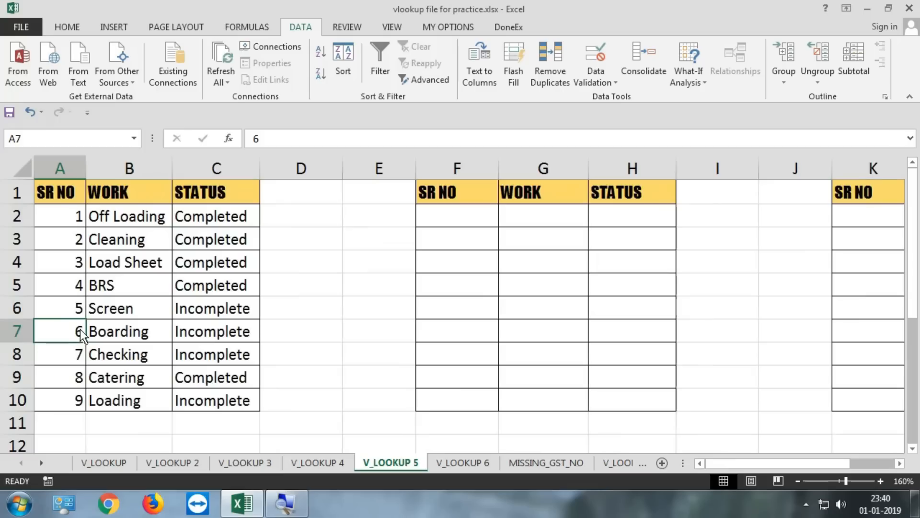
{"action": "left_click", "coordinate": [133, 335]}
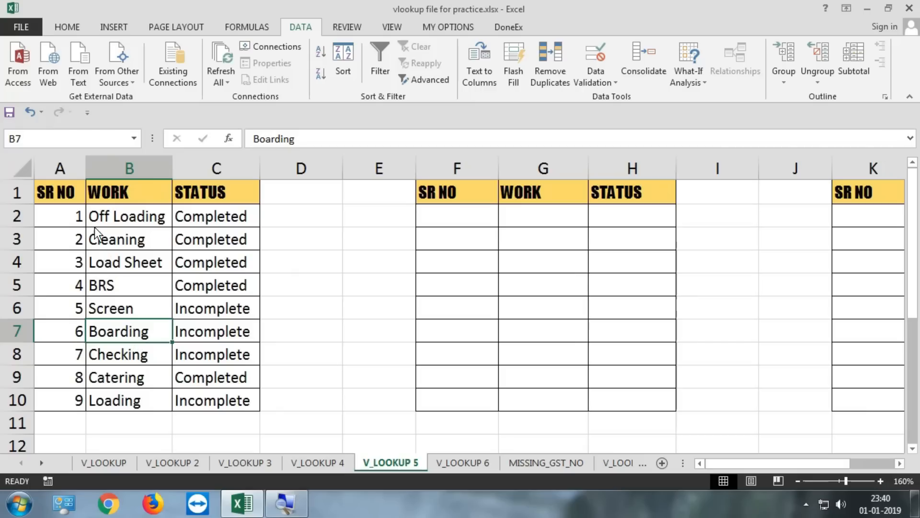
{"action": "left_click_drag", "start_coordinate": [75, 188], "coordinate": [242, 189]}
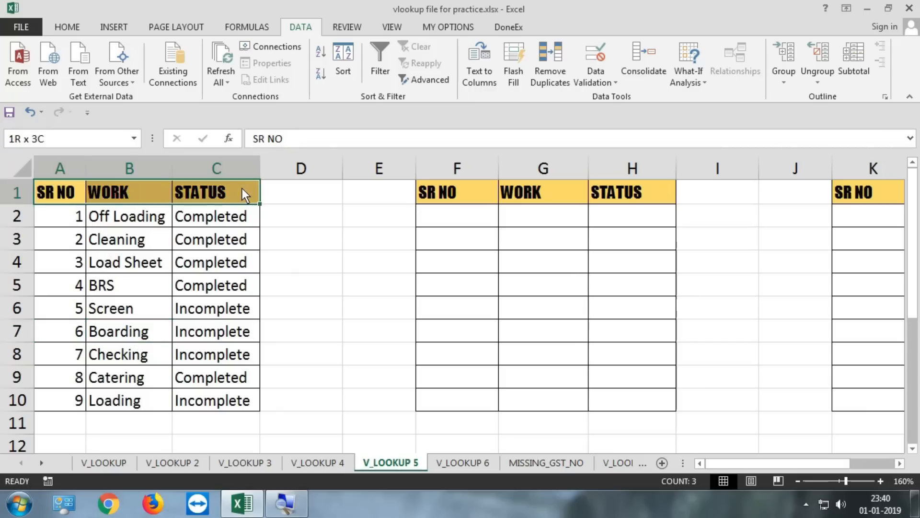
{"action": "left_click", "coordinate": [234, 215]}
{"action": "left_click", "coordinate": [229, 265]}
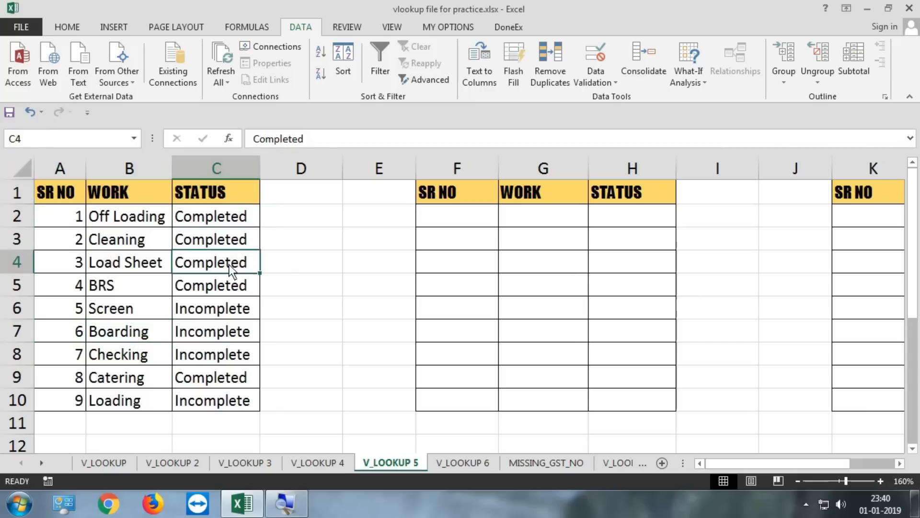
{"action": "left_click", "coordinate": [227, 303]}
{"action": "left_click", "coordinate": [228, 358]}
{"action": "left_click", "coordinate": [228, 399]}
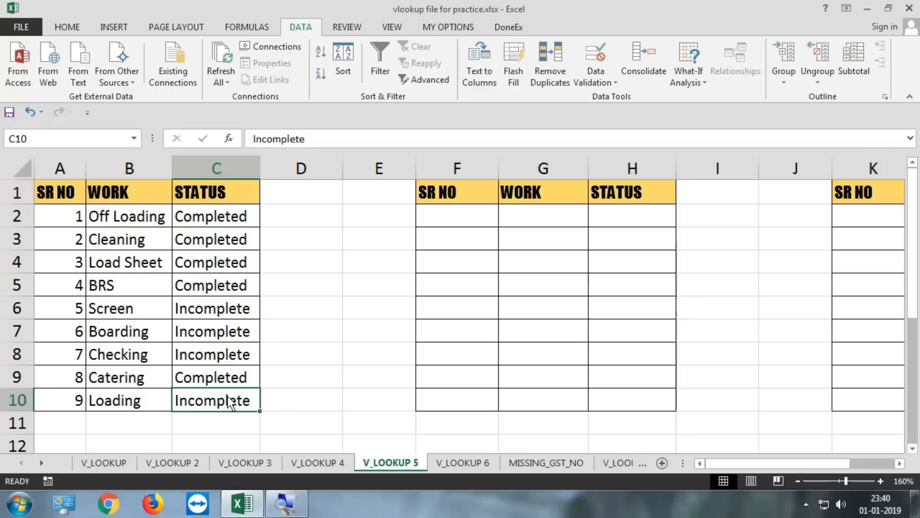
{"action": "left_click", "coordinate": [212, 221]}
{"action": "left_click", "coordinate": [219, 246]}
{"action": "left_click", "coordinate": [215, 265]}
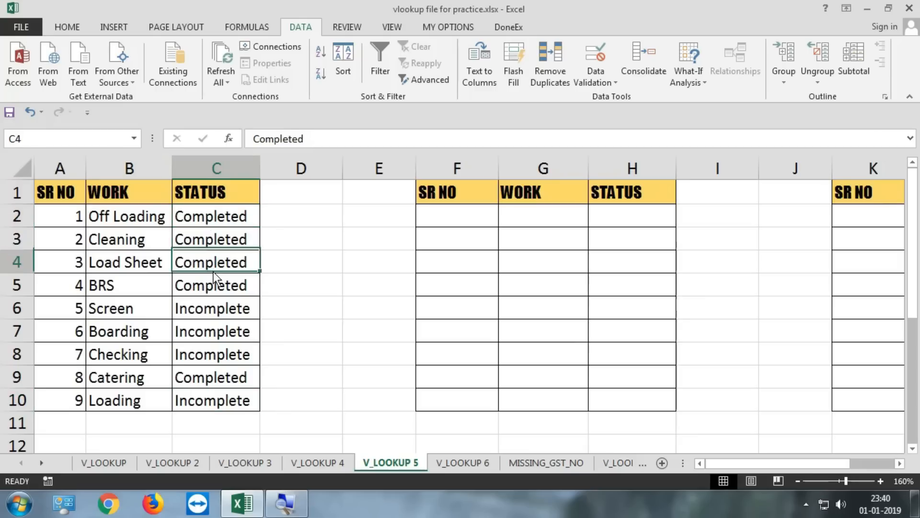
{"action": "left_click_drag", "start_coordinate": [216, 318], "coordinate": [221, 339]}
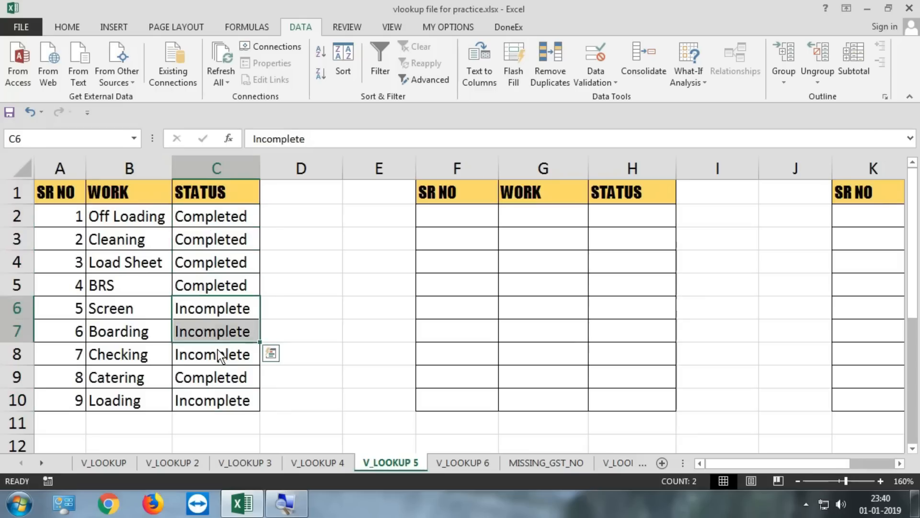
{"action": "left_click", "coordinate": [218, 353]}
Compare the empty tables starting in columns F and K with the status values in C2:C10 that decide which rows each receives
{"action": "left_click_drag", "start_coordinate": [485, 218], "coordinate": [607, 400]}
{"action": "left_click_drag", "start_coordinate": [864, 216], "coordinate": [901, 379]}
{"action": "left_click_drag", "start_coordinate": [767, 459], "coordinate": [717, 461]}
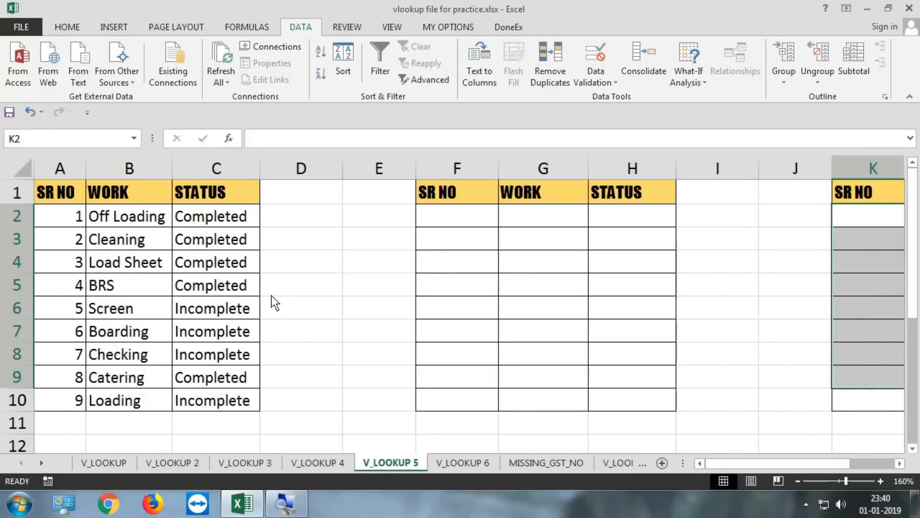
{"action": "left_click", "coordinate": [233, 287]}
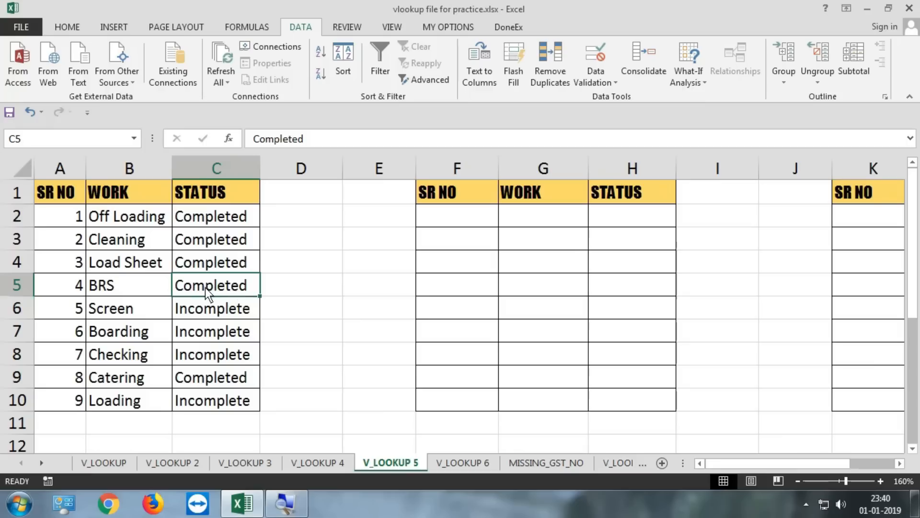
{"action": "left_click", "coordinate": [215, 315]}
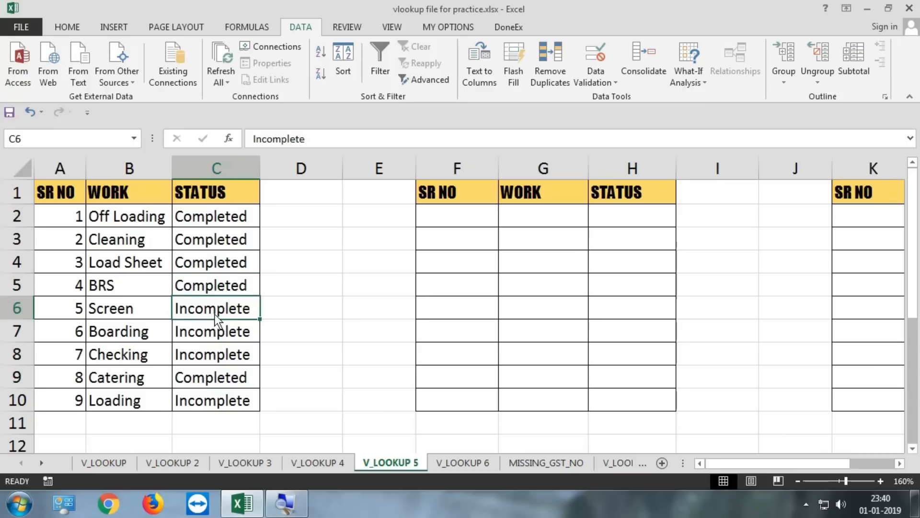
{"action": "mouse_move", "coordinate": [484, 218]}
{"action": "left_mouse_down"}
{"action": "mouse_move", "coordinate": [521, 280]}
{"action": "mouse_move", "coordinate": [642, 384]}
{"action": "mouse_move", "coordinate": [646, 398]}
{"action": "left_mouse_up"}
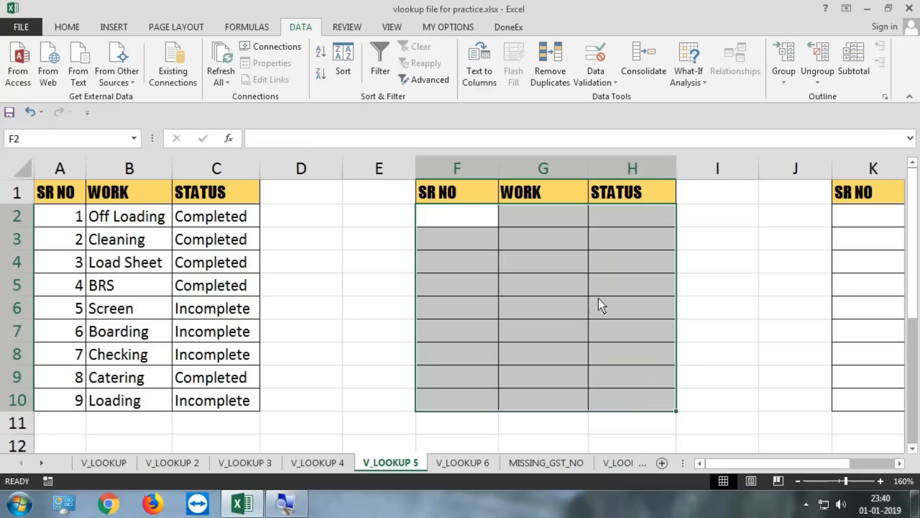
{"action": "left_click_drag", "start_coordinate": [868, 215], "coordinate": [885, 335]}
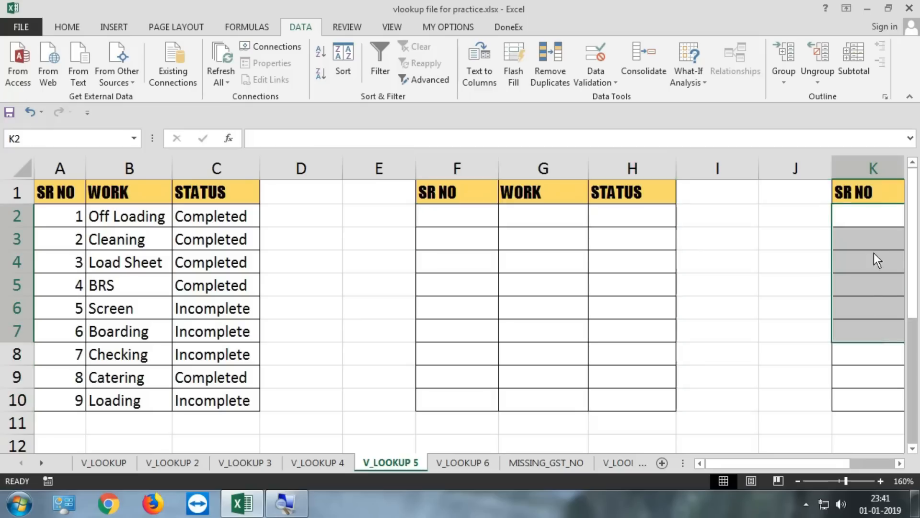
{"action": "mouse_move", "coordinate": [467, 216]}
{"action": "left_mouse_down"}
{"action": "mouse_move", "coordinate": [546, 388]}
{"action": "mouse_move", "coordinate": [602, 398]}
{"action": "left_mouse_up"}
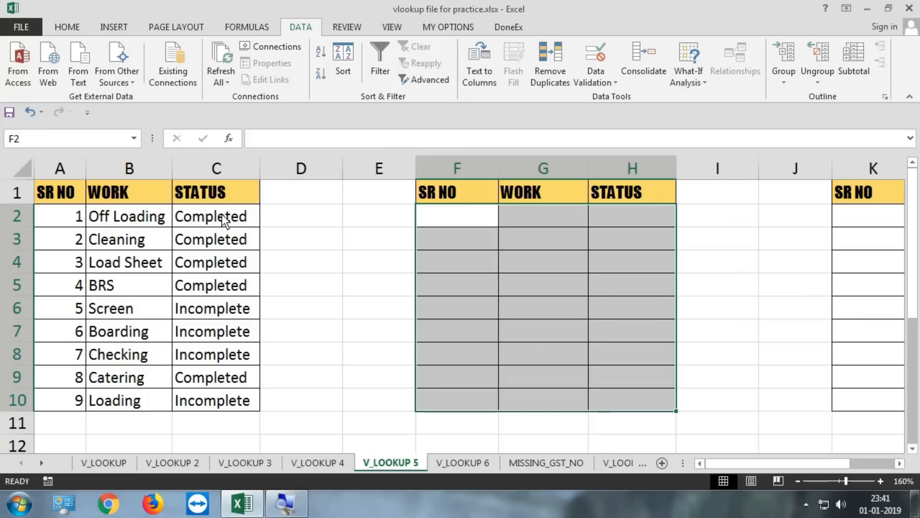
{"action": "left_click_drag", "start_coordinate": [222, 214], "coordinate": [250, 398]}
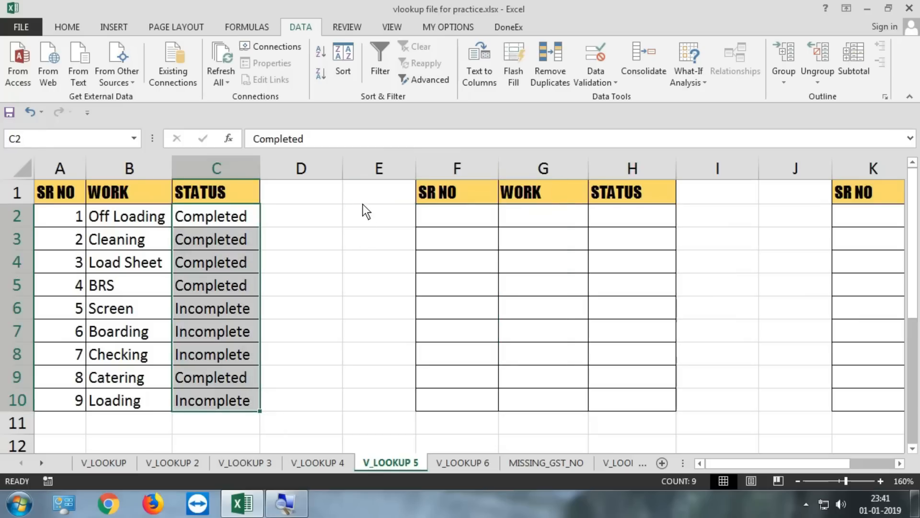
Enter the header SR NO in cells E1 and J1 for the two helper columns
{"action": "left_click", "coordinate": [383, 193]}
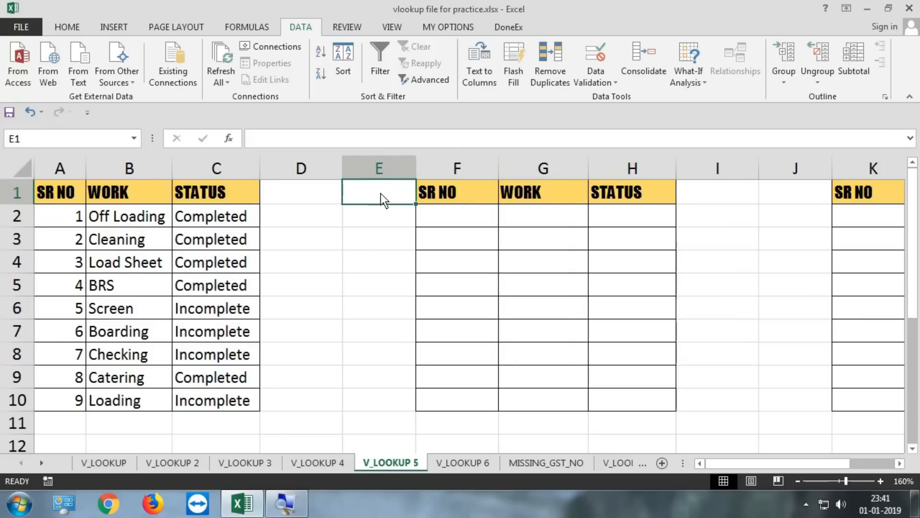
{"action": "type", "text": "SR NO"}
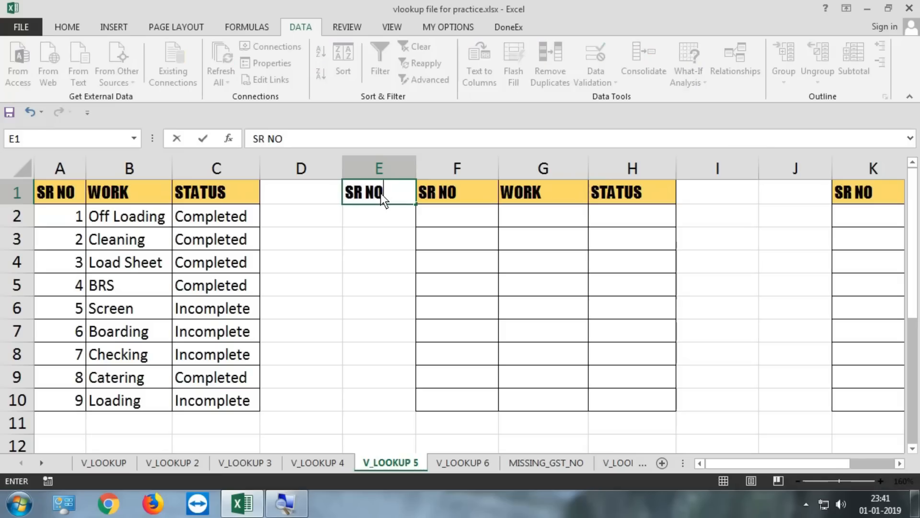
{"action": "key", "text": "Return"}
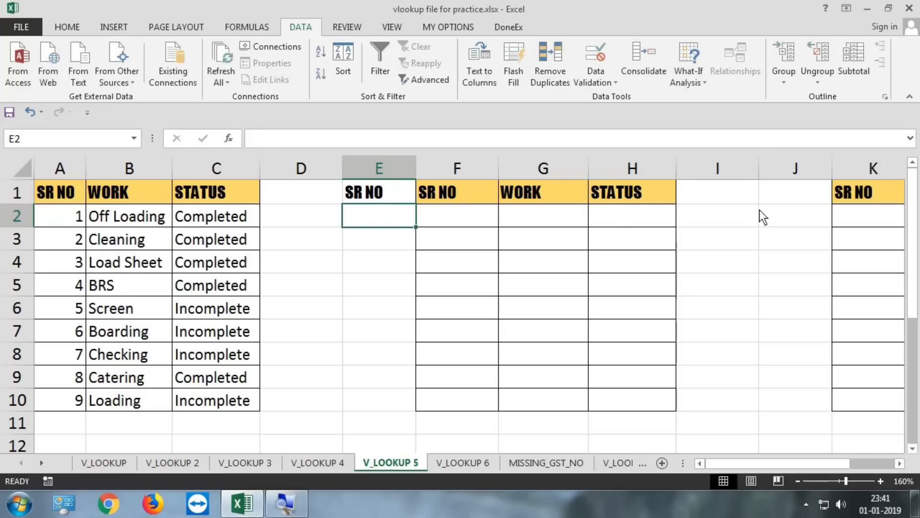
{"action": "left_click", "coordinate": [776, 196]}
{"action": "type", "text": "SR NO"}
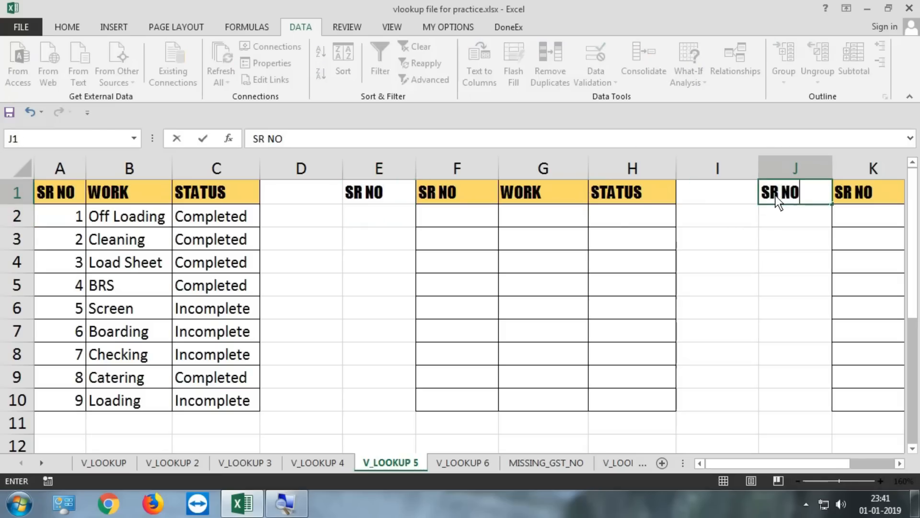
{"action": "key", "text": "Return"}
{"action": "left_click", "coordinate": [386, 214]}
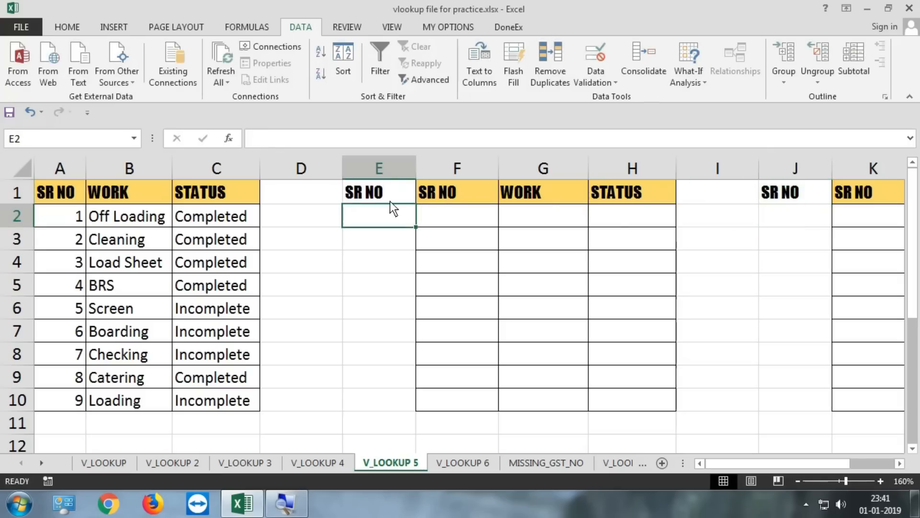
{"action": "type", "text": "="}
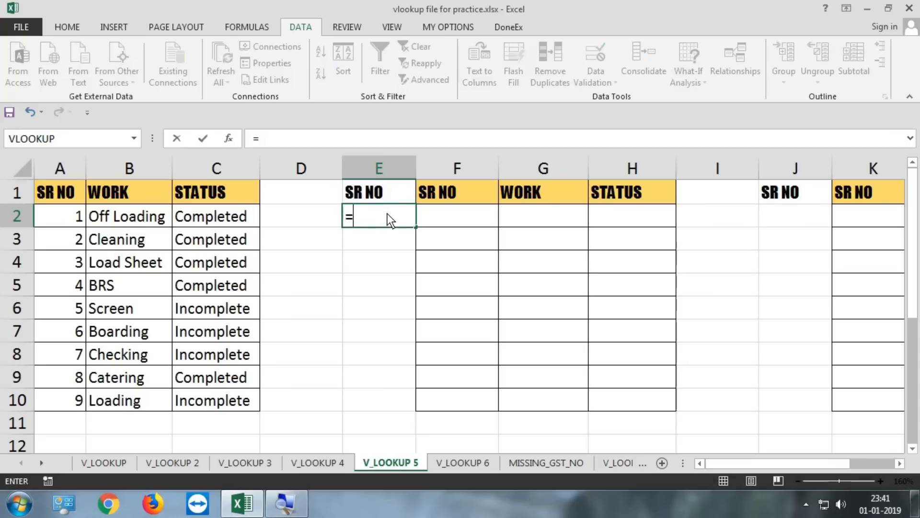
{"action": "type", "text": "VLO"}
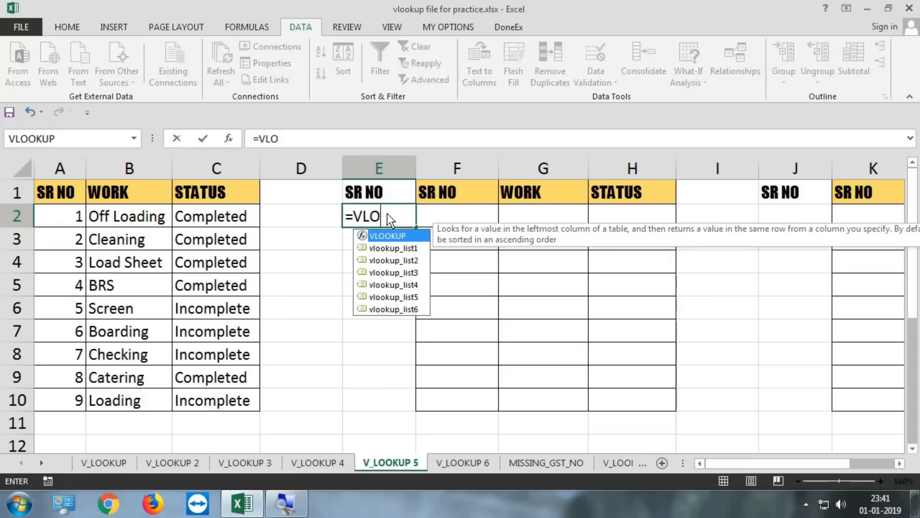
{"action": "key", "text": "Escape"}
{"action": "key", "text": "Escape"}
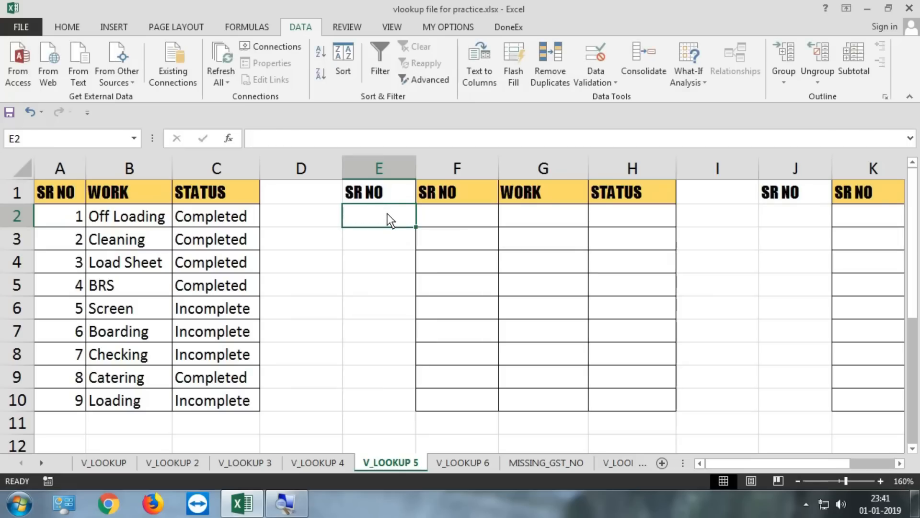
Enter the formula =IF(C2="COMPLETED",A2,"") in cell E2 to return the serial number of completed work
{"action": "type", "text": "=IF("}
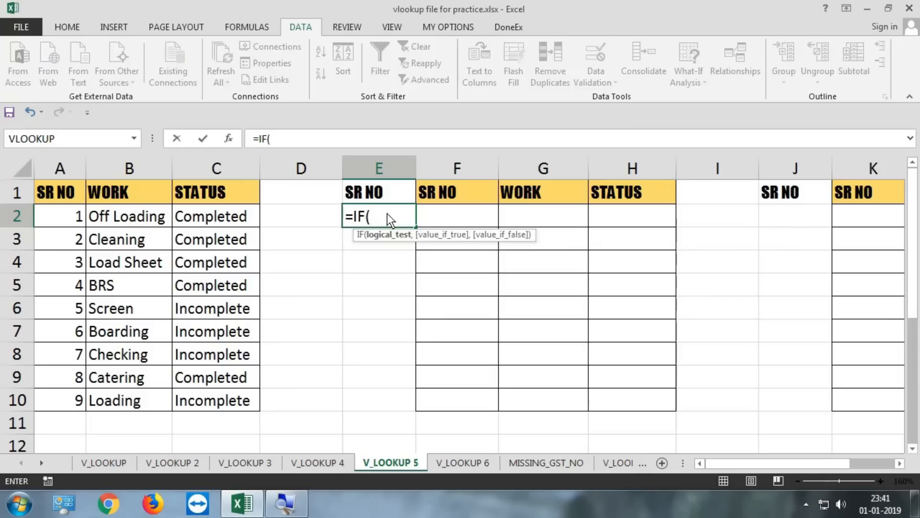
{"action": "left_click", "coordinate": [197, 217]}
{"action": "type", "text": "=\"CO"}
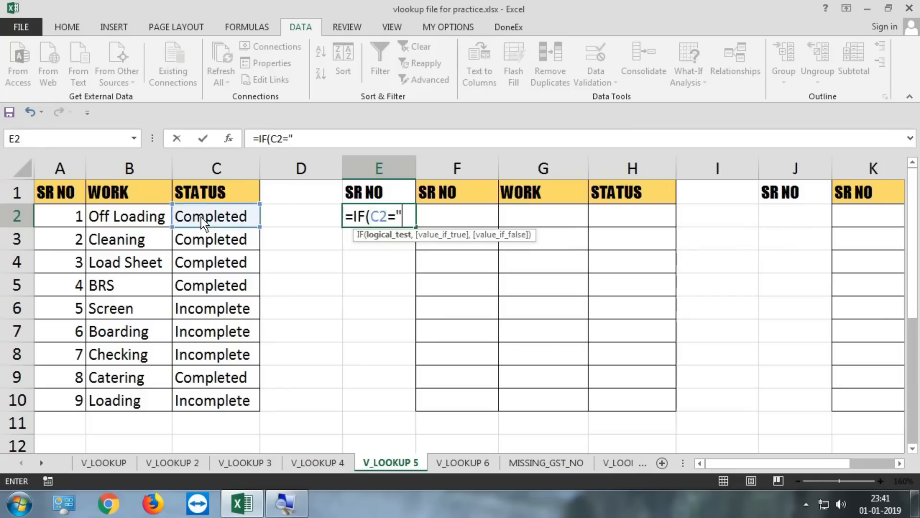
{"action": "type", "text": "MPLTED"}
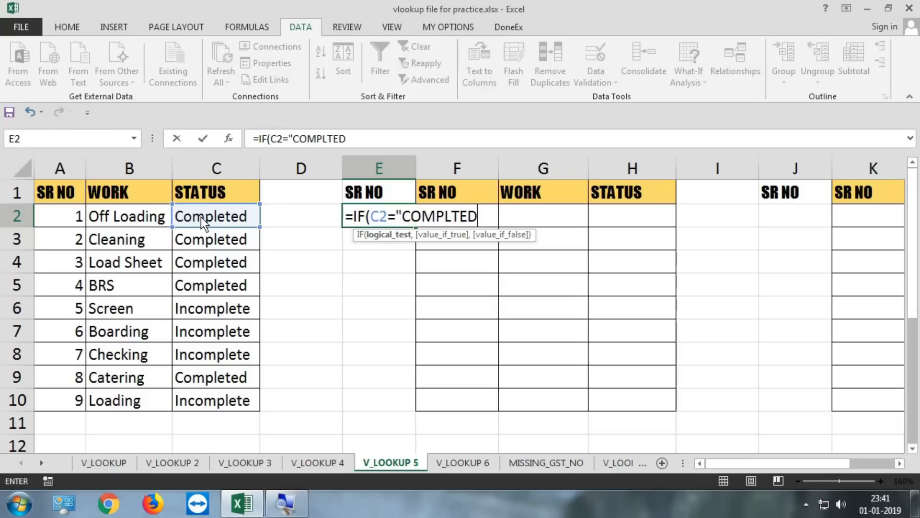
{"action": "key", "text": "BackSpace"}
{"action": "key", "text": "BackSpace"}
{"action": "key", "text": "BackSpace"}
{"action": "type", "text": "E"}
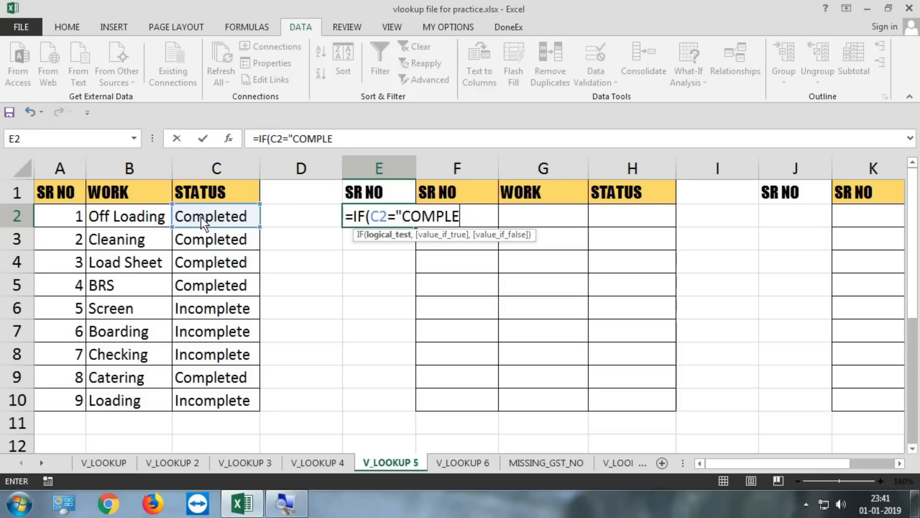
{"action": "type", "text": "TED\""}
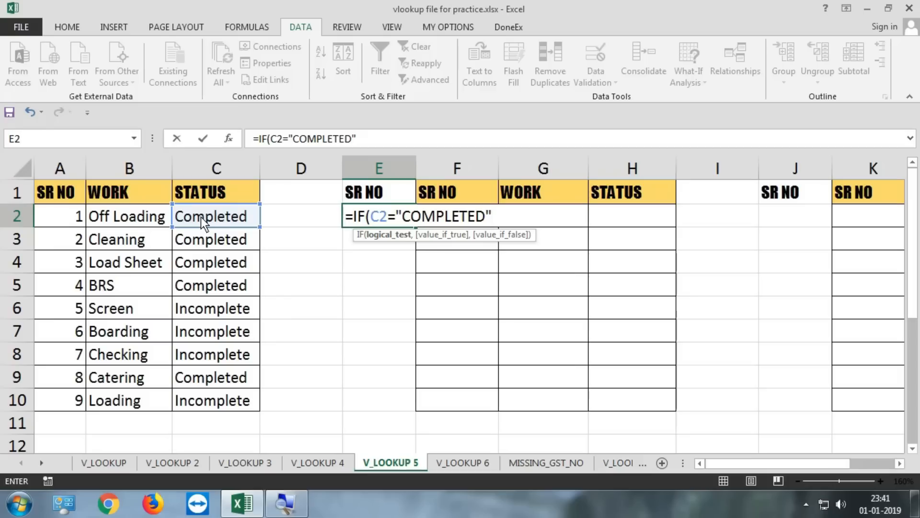
{"action": "type", "text": ","}
{"action": "left_click", "coordinate": [56, 218]}
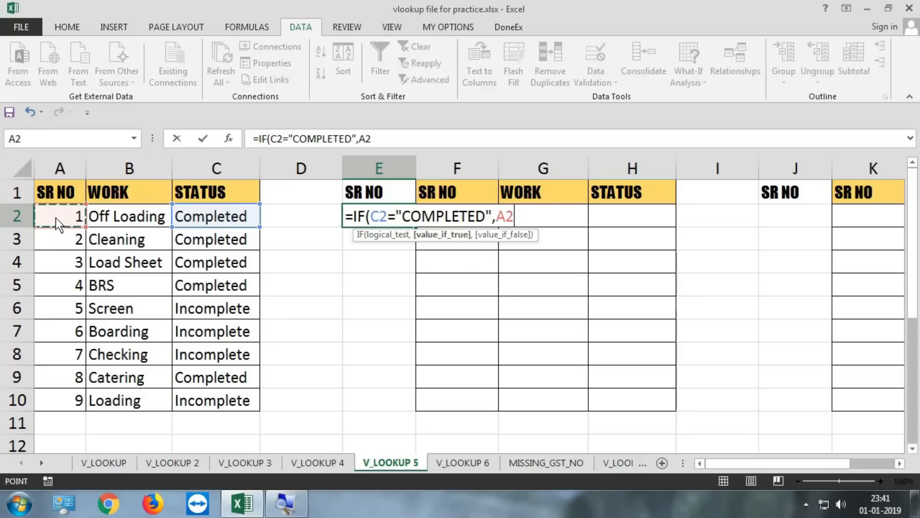
{"action": "type", "text": ",\"\""}
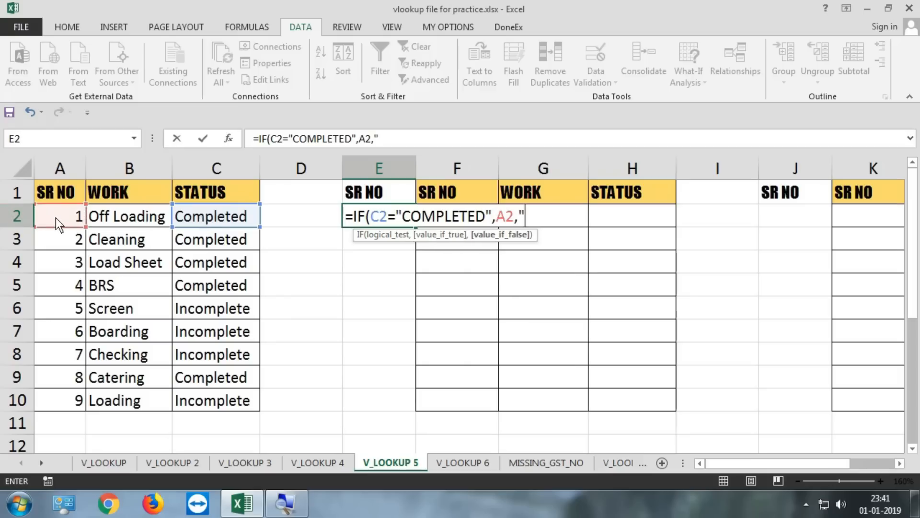
{"action": "key", "text": "Return"}
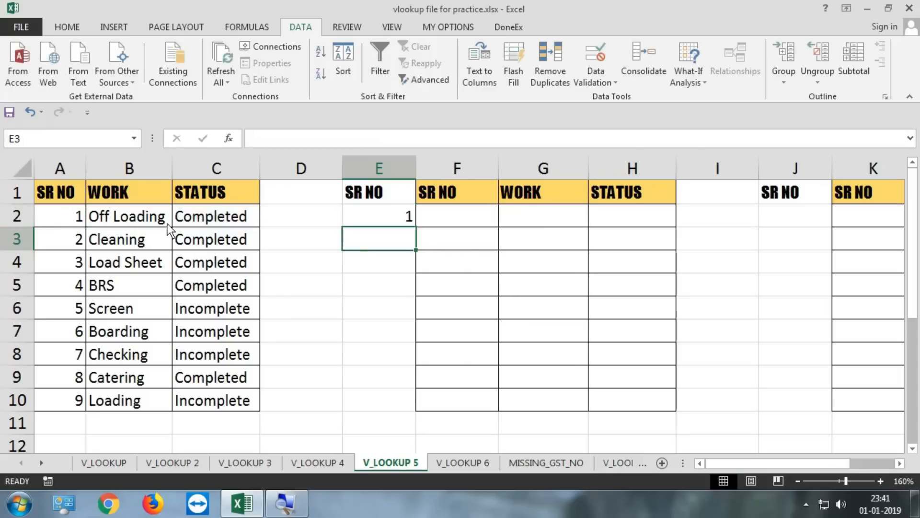
Fill the E2 formula down through E10 and check the returned numbers against the Completed rows
{"action": "key", "text": "Up"}
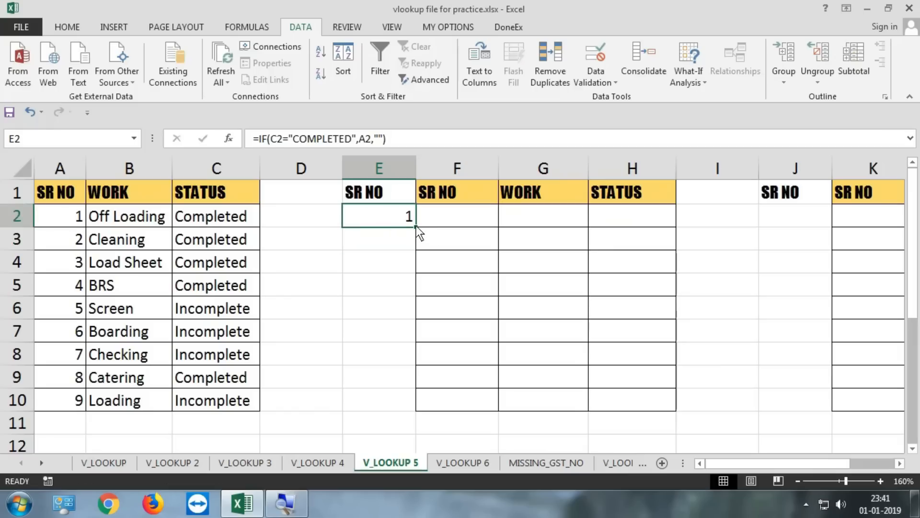
{"action": "left_click_drag", "start_coordinate": [417, 226], "coordinate": [413, 413]}
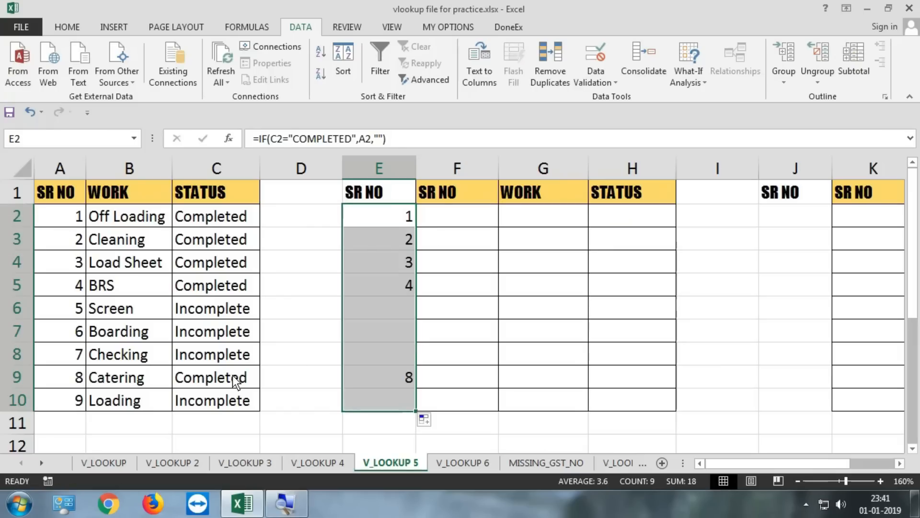
{"action": "left_click_drag", "start_coordinate": [241, 379], "coordinate": [425, 378]}
{"action": "left_click_drag", "start_coordinate": [407, 217], "coordinate": [402, 286]}
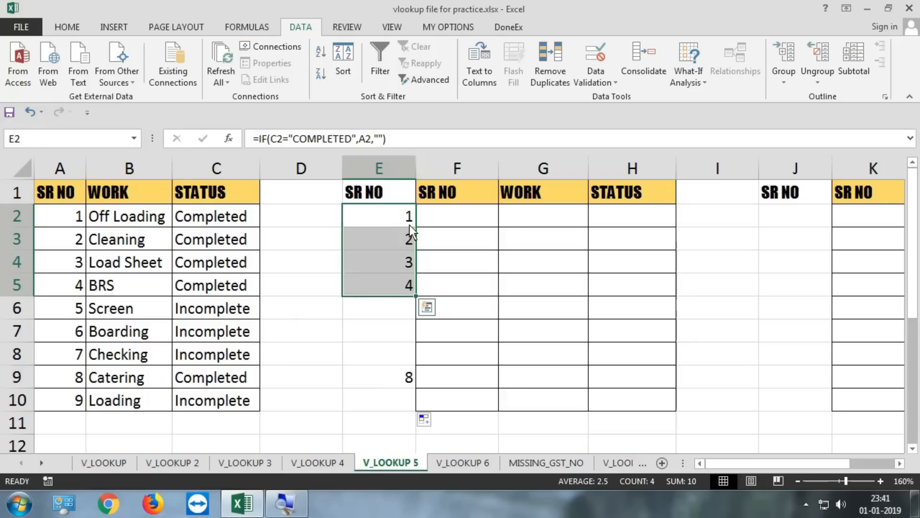
Copy the formula text of E2 into J2 with its cell references kept as they are
{"action": "left_click", "coordinate": [404, 216]}
{"action": "double_click", "coordinate": [403, 216]}
{"action": "left_click_drag", "start_coordinate": [537, 216], "coordinate": [344, 216]}
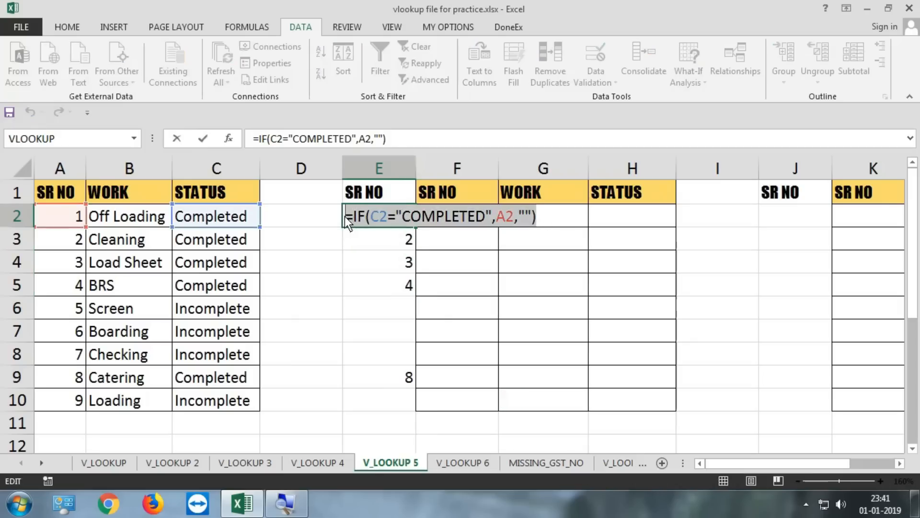
{"action": "key", "text": "Escape"}
{"action": "left_click", "coordinate": [773, 219]}
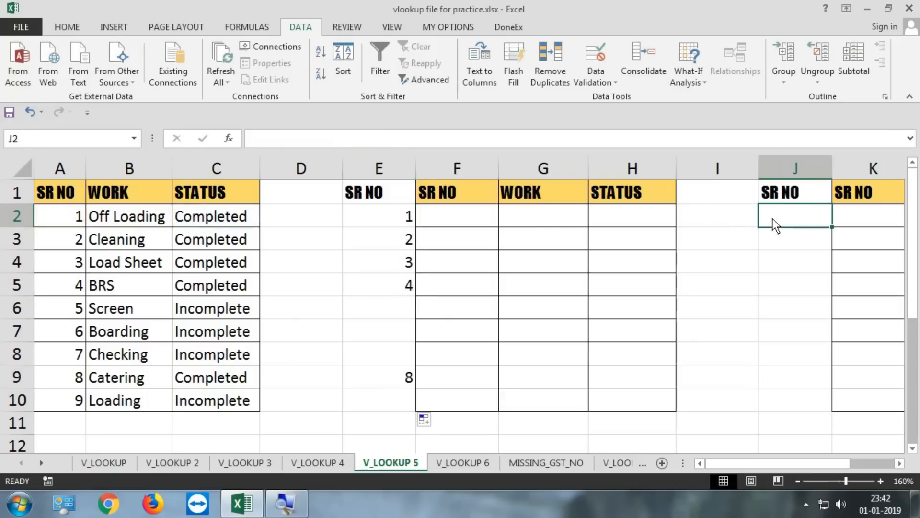
{"action": "key", "text": "ctrl+v"}
Change the status tested in J2's formula to "INCOMPLETE" and fill the formula down through J10
{"action": "double_click", "coordinate": [773, 219]}
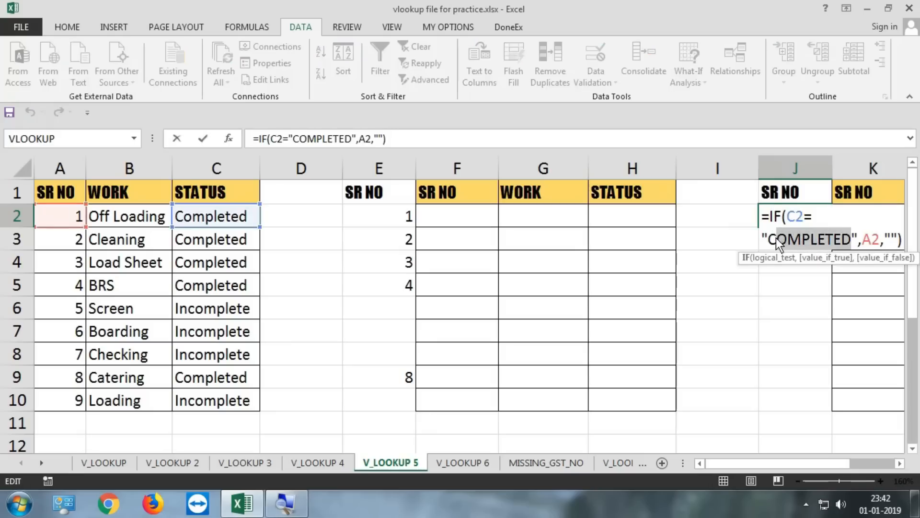
{"action": "left_click_drag", "start_coordinate": [774, 239], "coordinate": [773, 239]}
{"action": "key", "text": "BackSpace"}
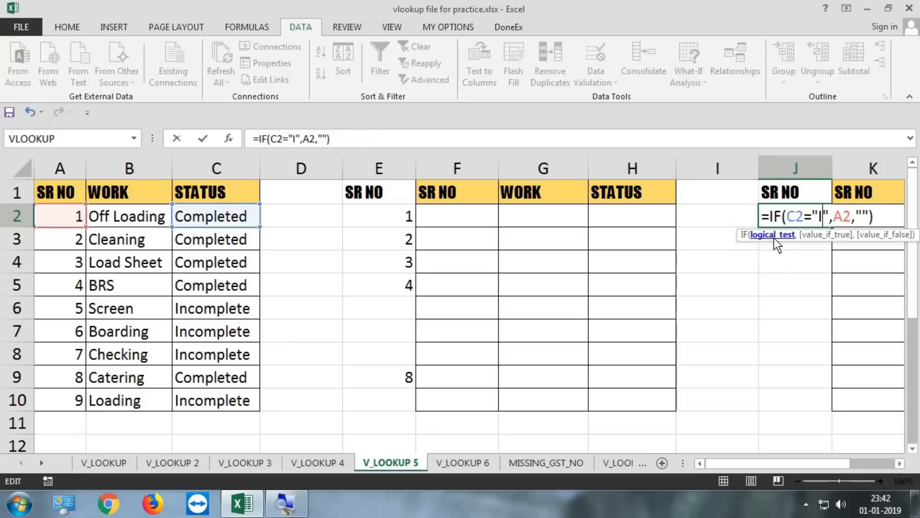
{"action": "type", "text": "INCOM"}
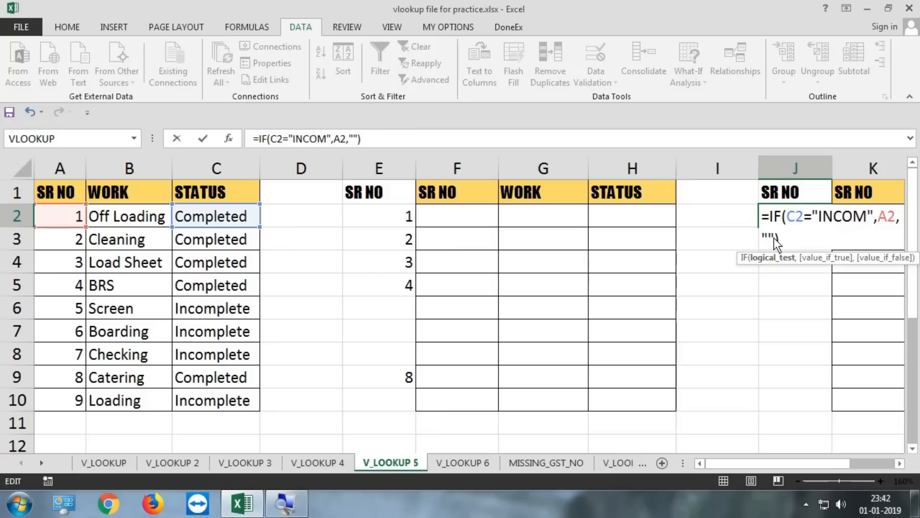
{"action": "type", "text": "PLE"}
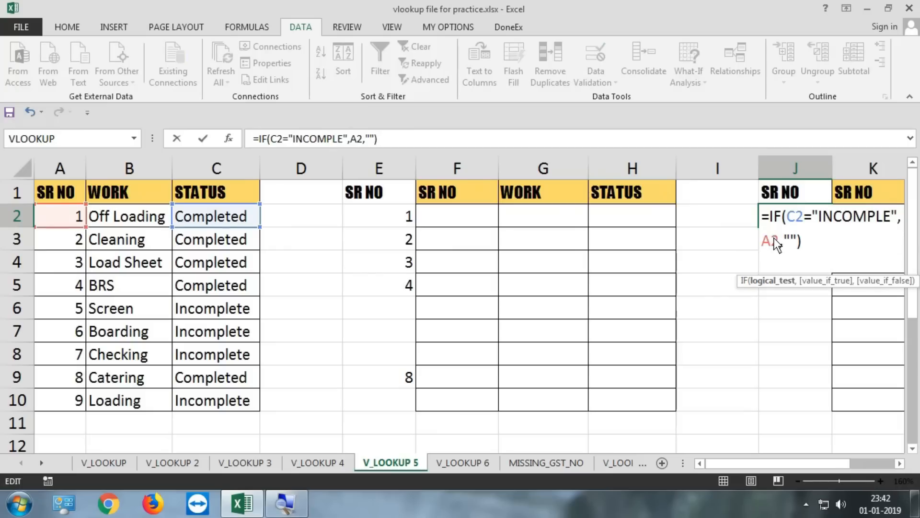
{"action": "type", "text": "TE"}
{"action": "key", "text": "Return"}
{"action": "key", "text": "Up"}
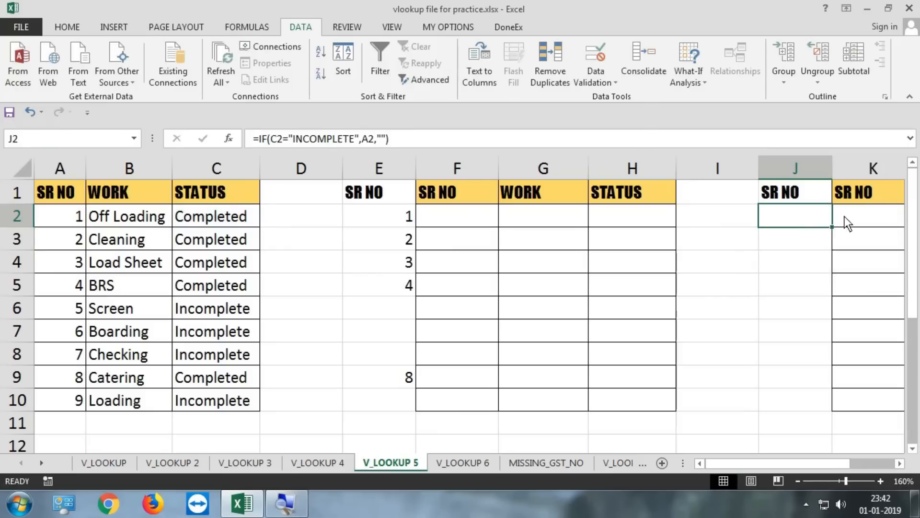
{"action": "left_click_drag", "start_coordinate": [831, 226], "coordinate": [823, 414]}
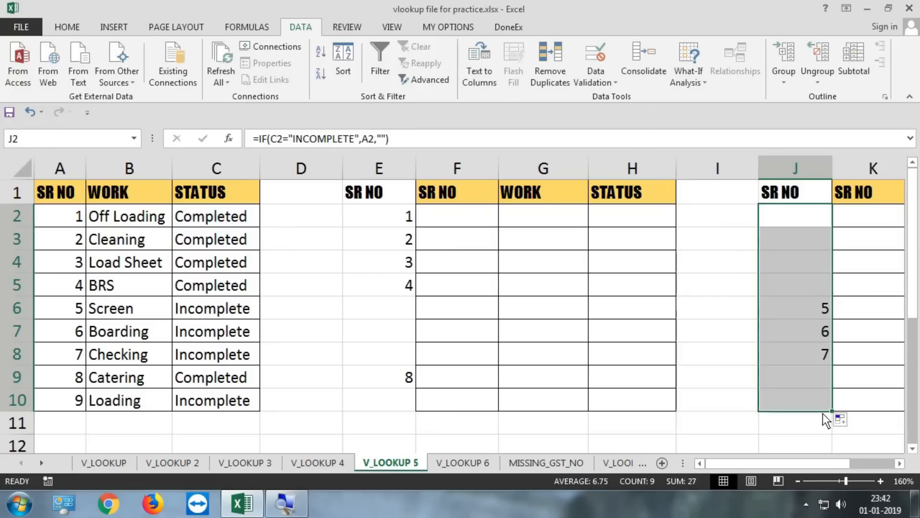
Compare the serial numbers in helper columns J and E with the status entries in column C
{"action": "left_click", "coordinate": [812, 309]}
{"action": "left_click", "coordinate": [812, 339]}
{"action": "left_click", "coordinate": [814, 353]}
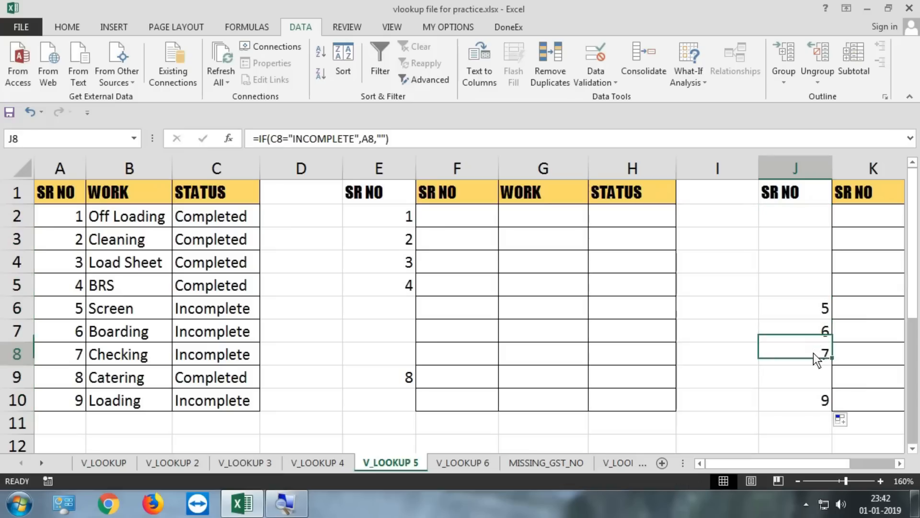
{"action": "left_click", "coordinate": [816, 400]}
{"action": "left_click_drag", "start_coordinate": [202, 311], "coordinate": [755, 359]}
{"action": "left_click", "coordinate": [753, 376]}
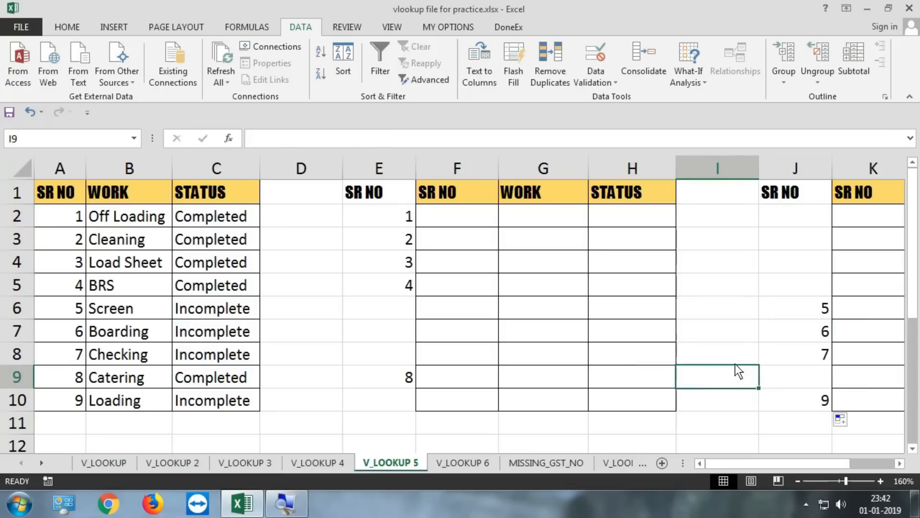
{"action": "left_click_drag", "start_coordinate": [398, 225], "coordinate": [398, 383]}
{"action": "left_click", "coordinate": [396, 398]}
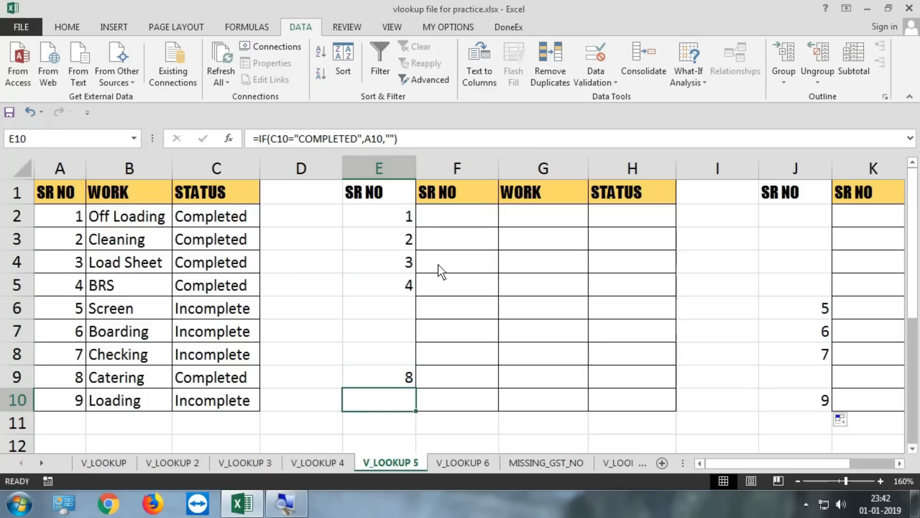
Enter the formula =SMALL(E2:E10,ROW()-1) in F2 to list the completed serial numbers in ascending order
{"action": "left_click", "coordinate": [450, 217]}
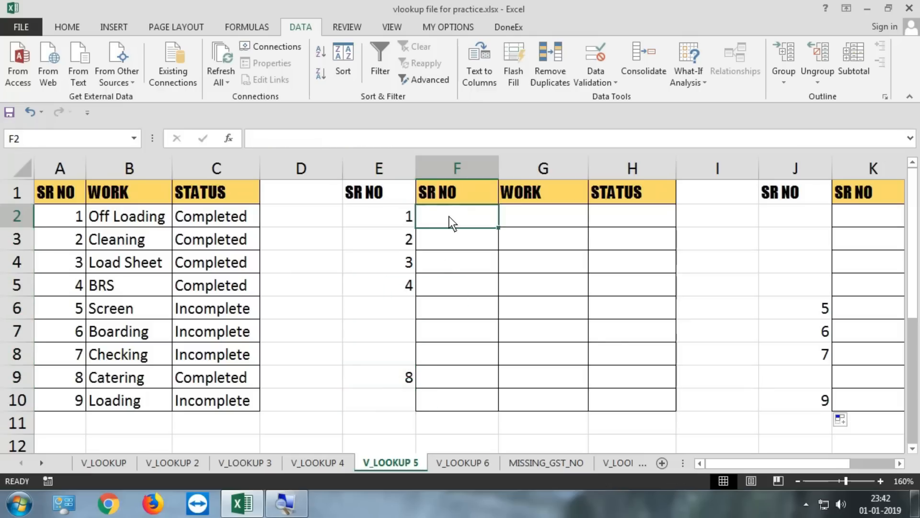
{"action": "type", "text": "=SM"}
{"action": "key", "text": "Tab"}
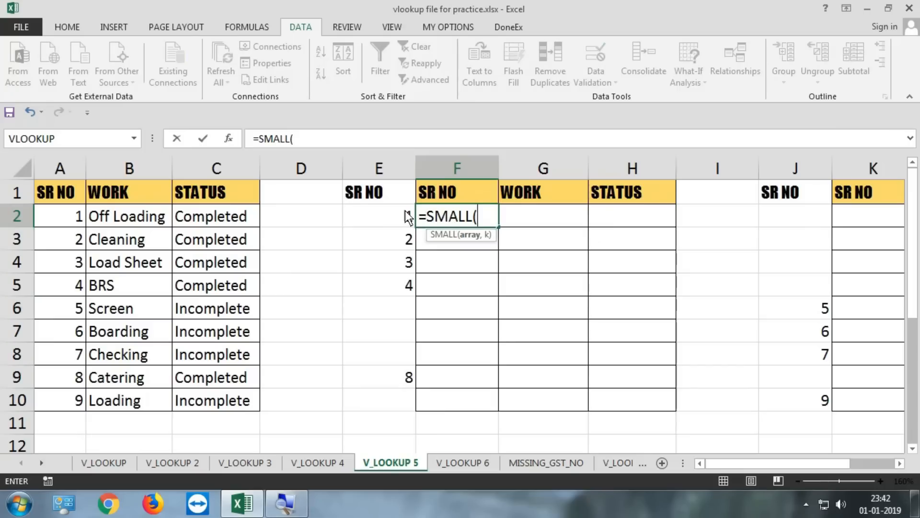
{"action": "left_click_drag", "start_coordinate": [405, 218], "coordinate": [388, 404]}
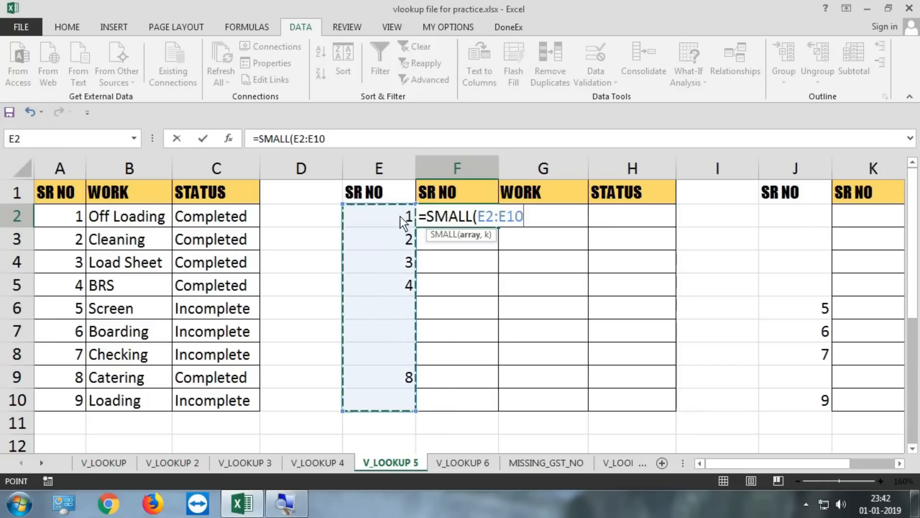
{"action": "type", "text": ",1"}
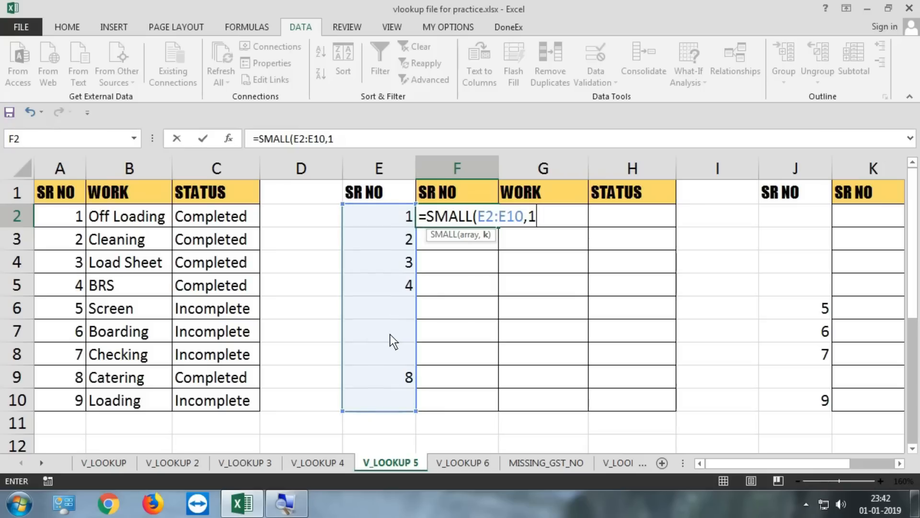
{"action": "key", "text": "BackSpace"}
{"action": "type", "text": "ROW"}
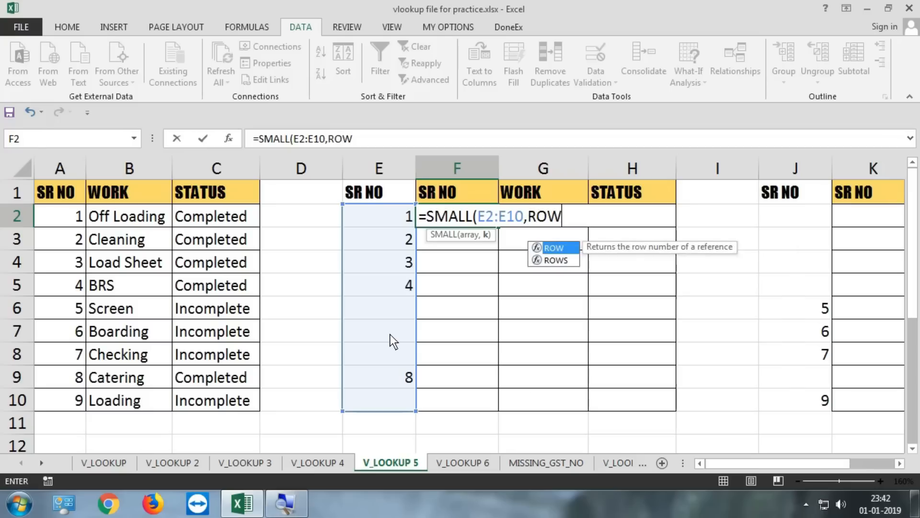
{"action": "type", "text": "()"}
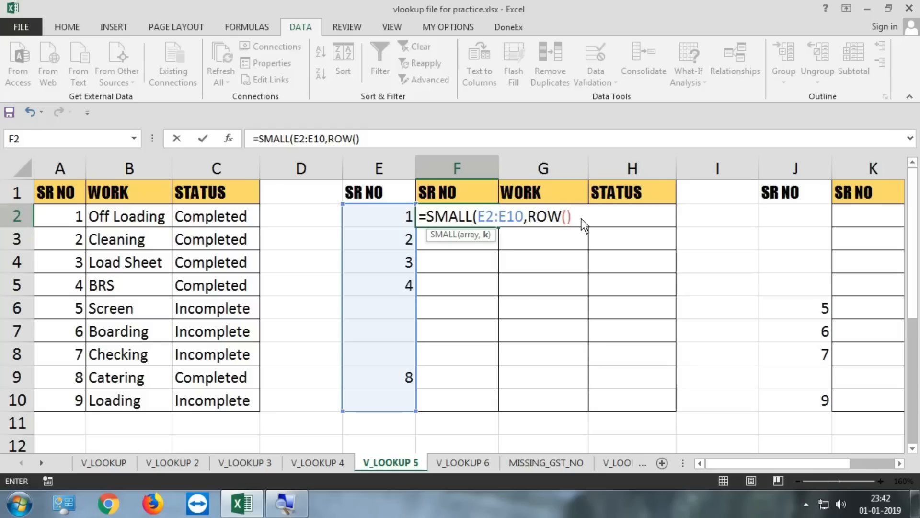
{"action": "type", "text": "-1"}
{"action": "left_click_drag", "start_coordinate": [527, 215], "coordinate": [586, 215]}
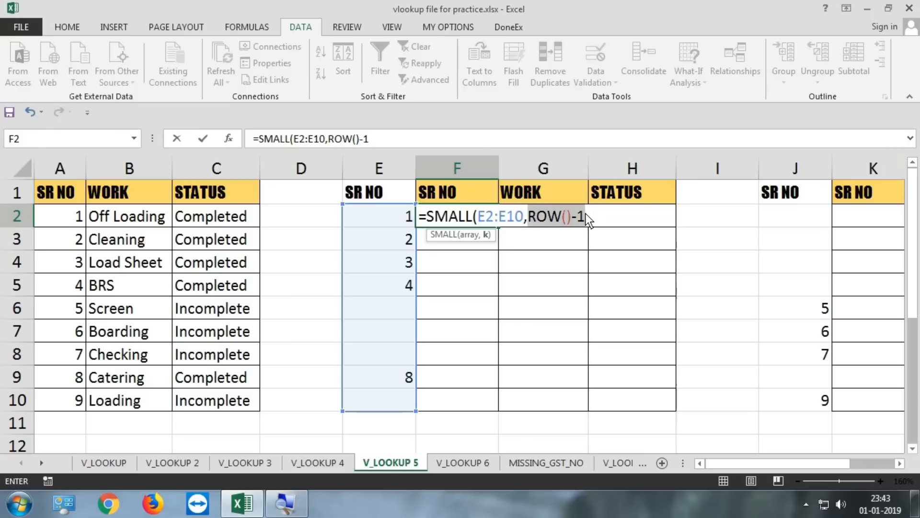
{"action": "left_click_drag", "start_coordinate": [478, 215], "coordinate": [522, 214]}
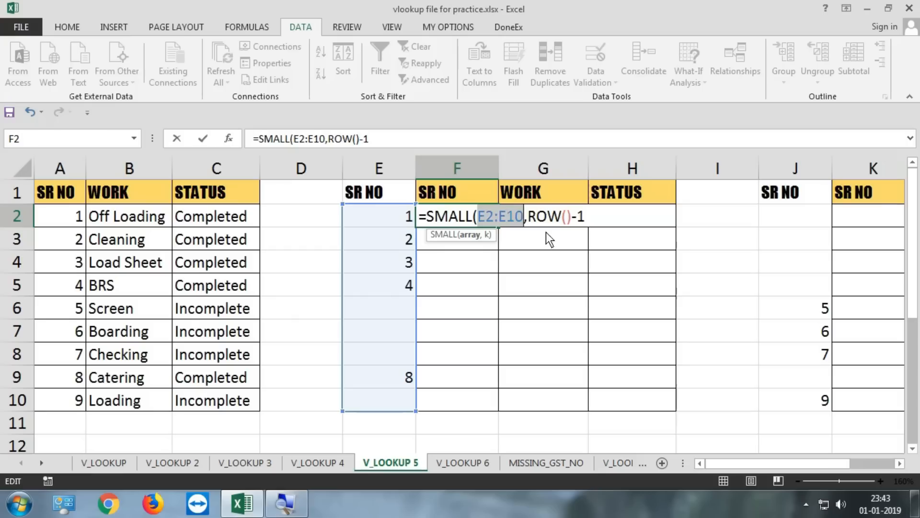
{"action": "key", "text": "Return"}
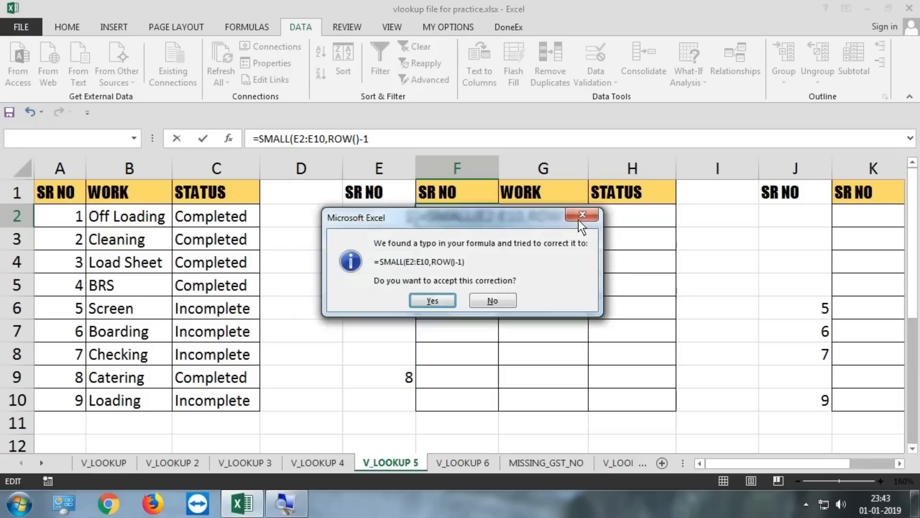
{"action": "key", "text": "Return"}
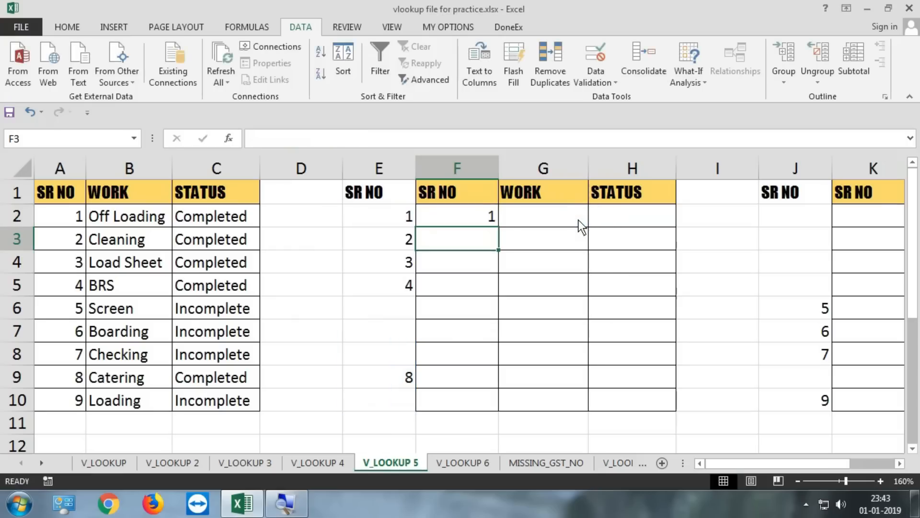
Make the array in F2's SMALL formula absolute as $E$2:$E$10 and fill the formula down through F10
{"action": "left_click", "coordinate": [489, 215]}
{"action": "double_click", "coordinate": [479, 218]}
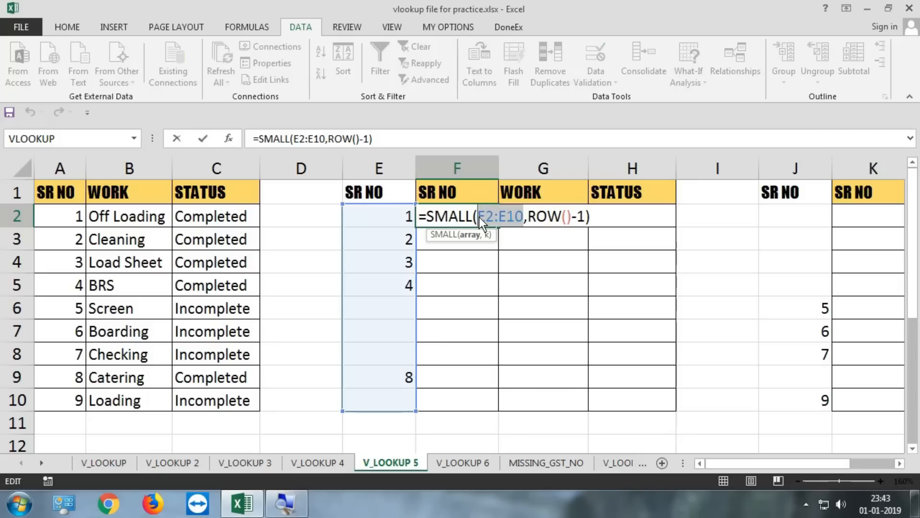
{"action": "key", "text": "F4"}
{"action": "key", "text": "ctrl+Return"}
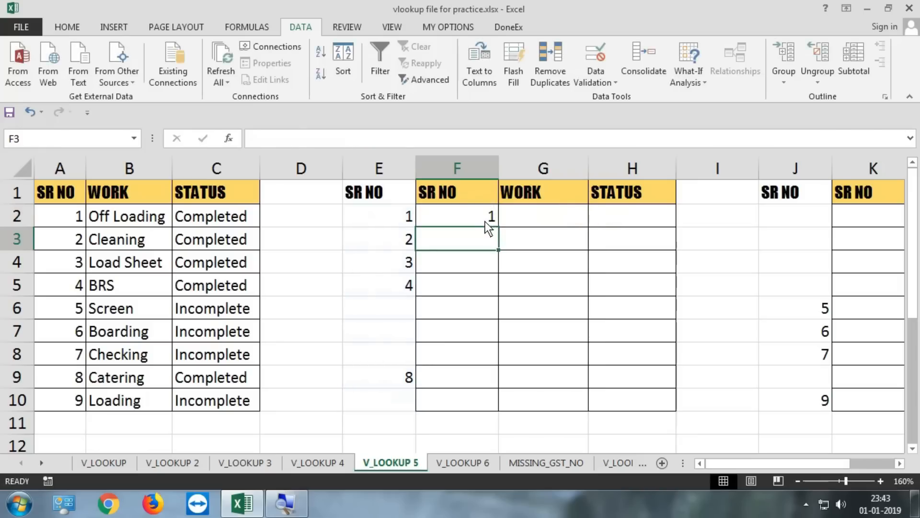
{"action": "left_click_drag", "start_coordinate": [500, 228], "coordinate": [507, 407]}
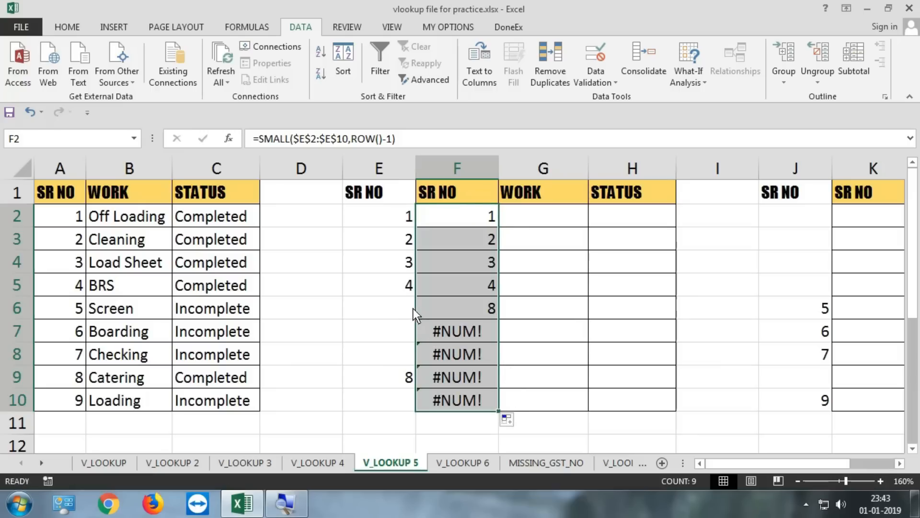
Compare the serial numbers listed by SMALL in column F with the entries in helper column E
{"action": "left_click_drag", "start_coordinate": [407, 216], "coordinate": [402, 397]}
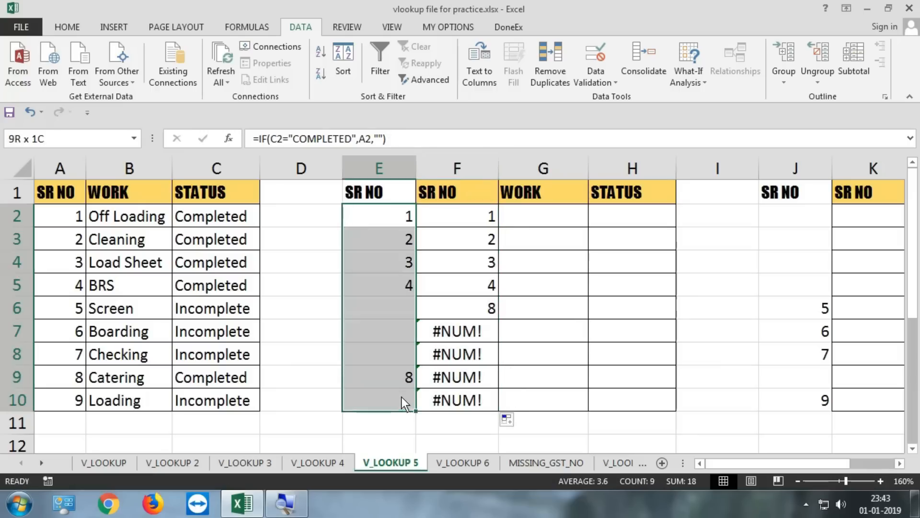
{"action": "left_click", "coordinate": [478, 221]}
{"action": "left_click", "coordinate": [478, 233]}
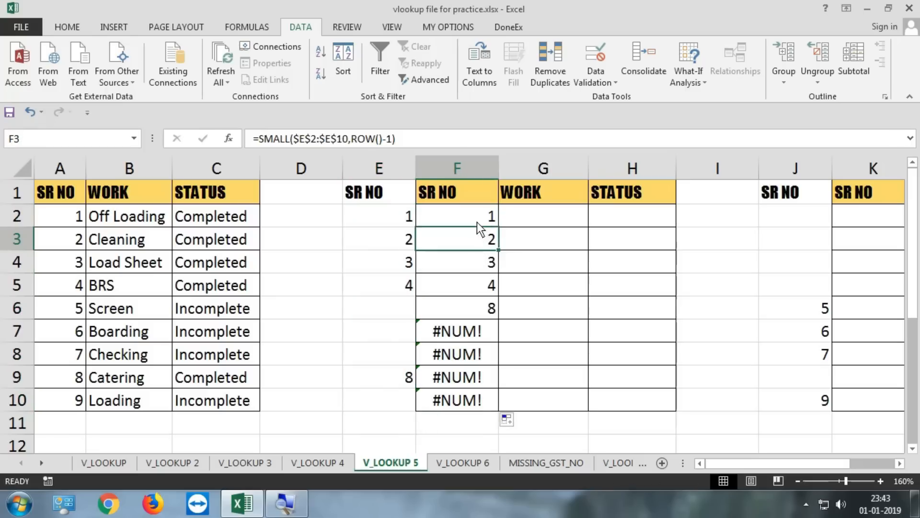
{"action": "left_click", "coordinate": [476, 223]}
{"action": "left_click", "coordinate": [471, 240]}
{"action": "left_click", "coordinate": [473, 259]}
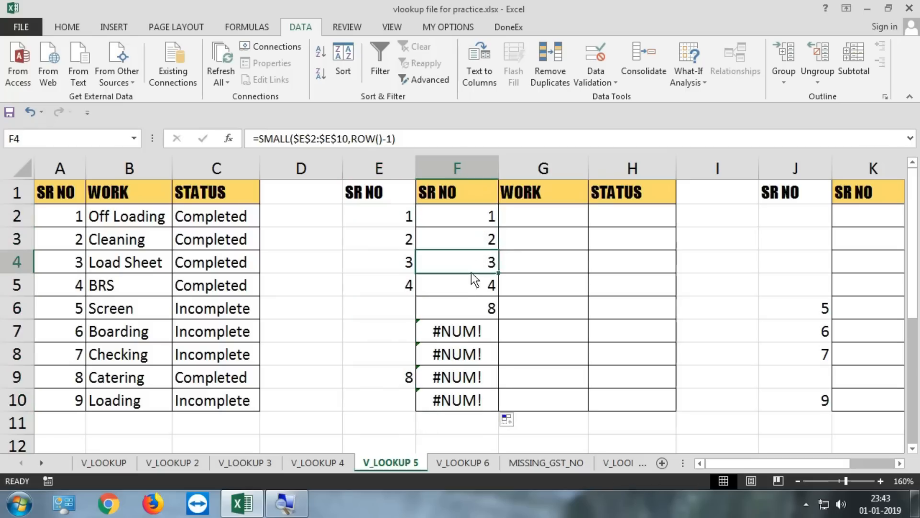
{"action": "left_click", "coordinate": [471, 290]}
{"action": "left_click", "coordinate": [472, 311]}
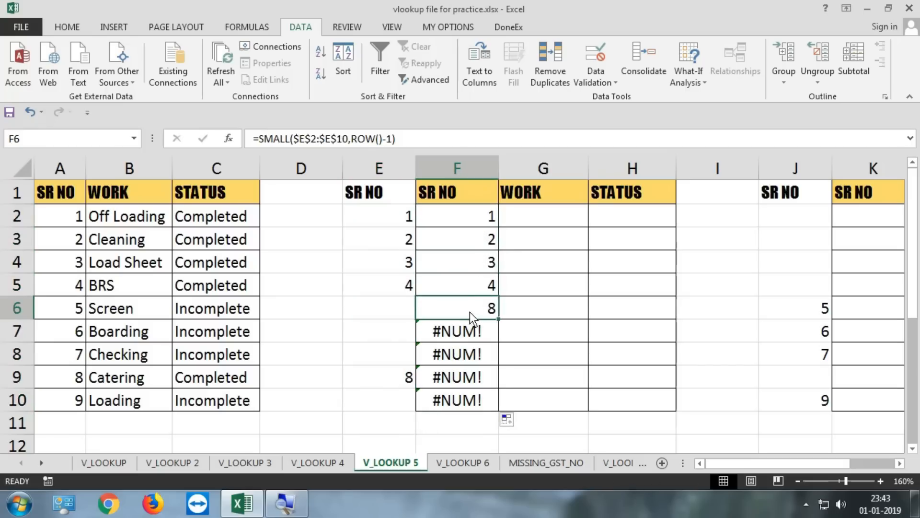
{"action": "double_click", "coordinate": [408, 379]}
{"action": "key", "text": "Escape"}
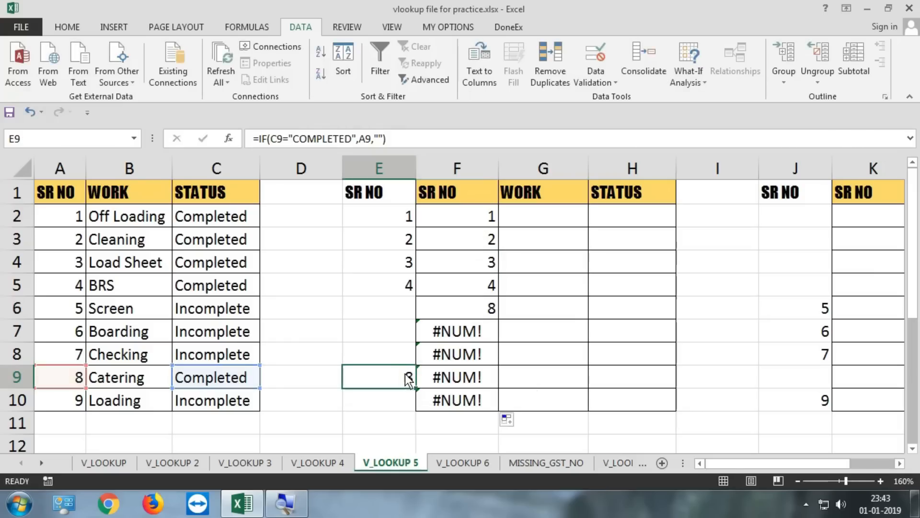
{"action": "double_click", "coordinate": [447, 331]}
{"action": "key", "text": "Escape"}
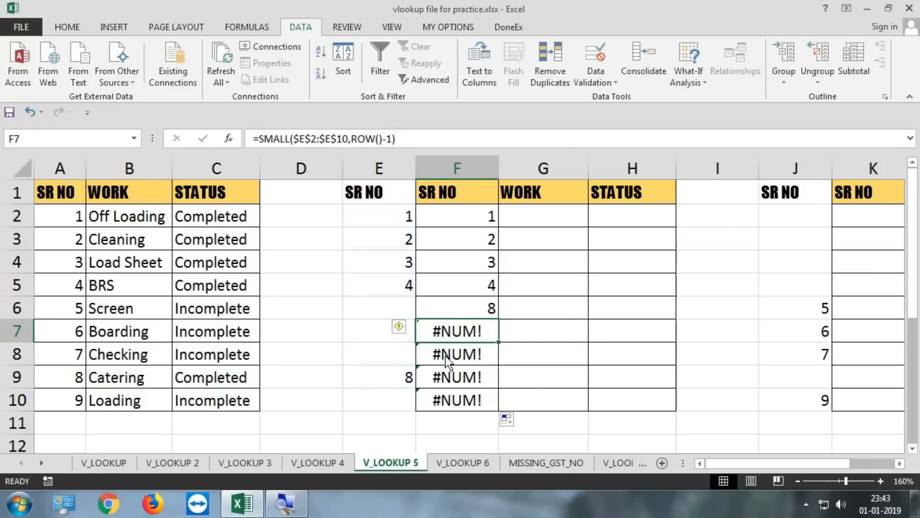
Wrap F2's SMALL formula in IFERROR with "" as the error value and fill it down through F10
{"action": "double_click", "coordinate": [467, 214]}
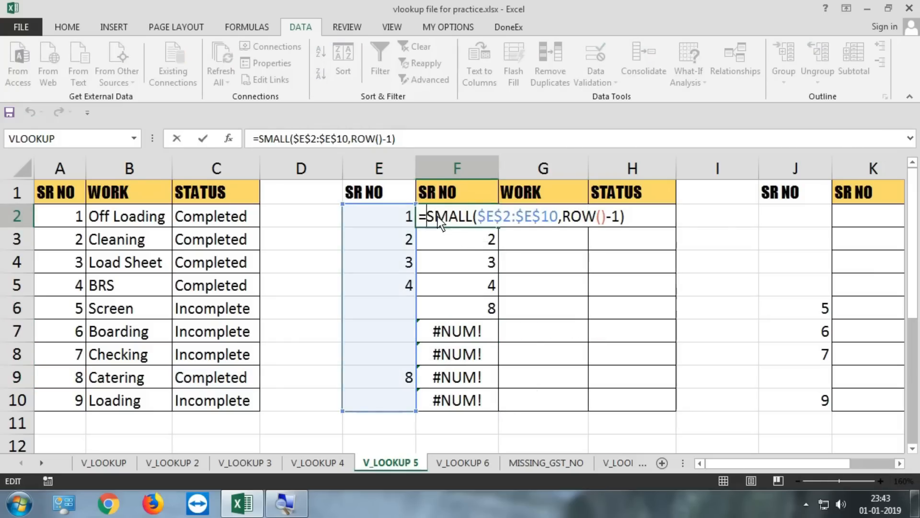
{"action": "type", "text": "IF"}
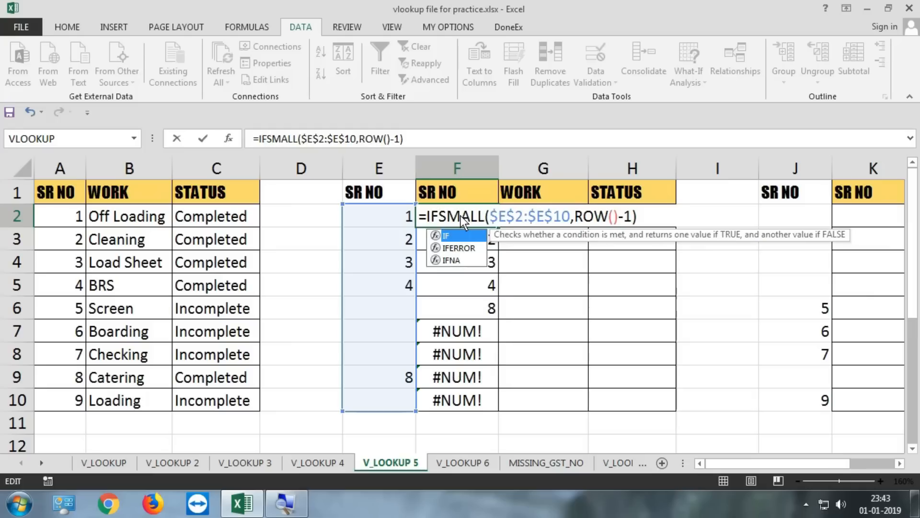
{"action": "key", "text": "Down"}
{"action": "key", "text": "Tab"}
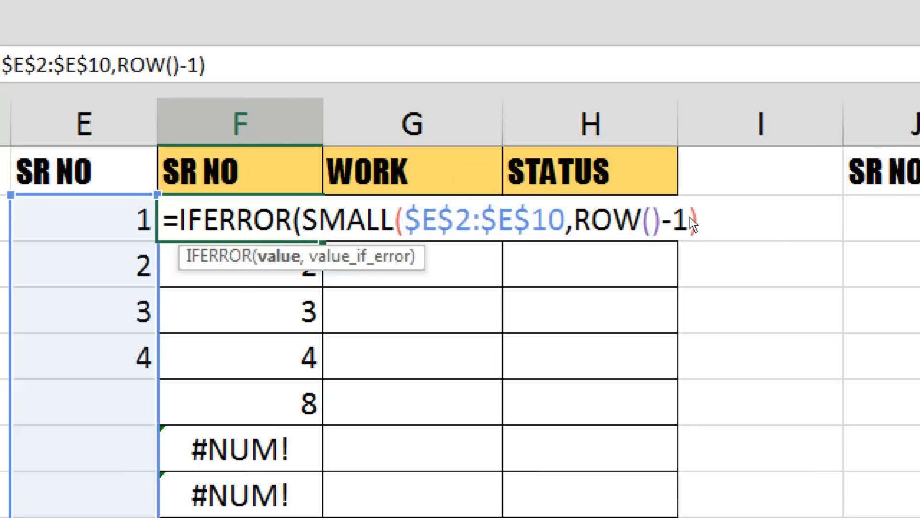
{"action": "type", "text": ","}
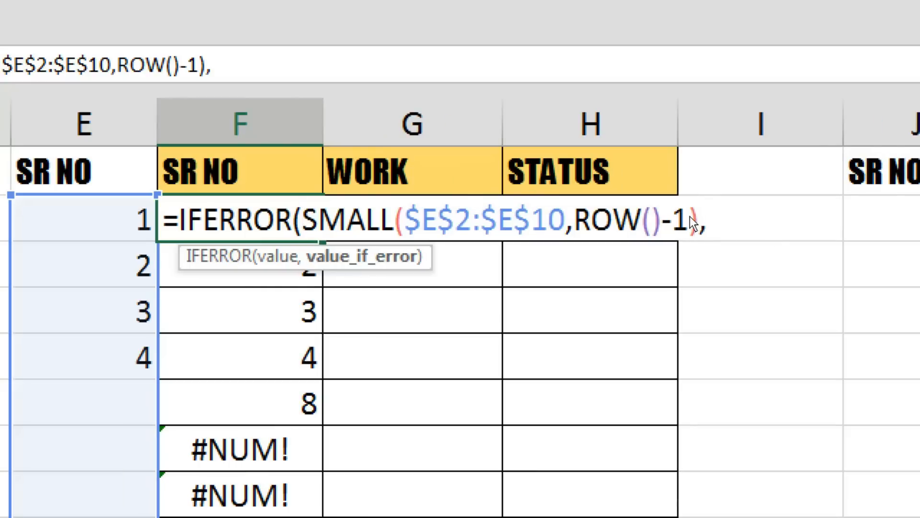
{"action": "type", "text": "\"\""}
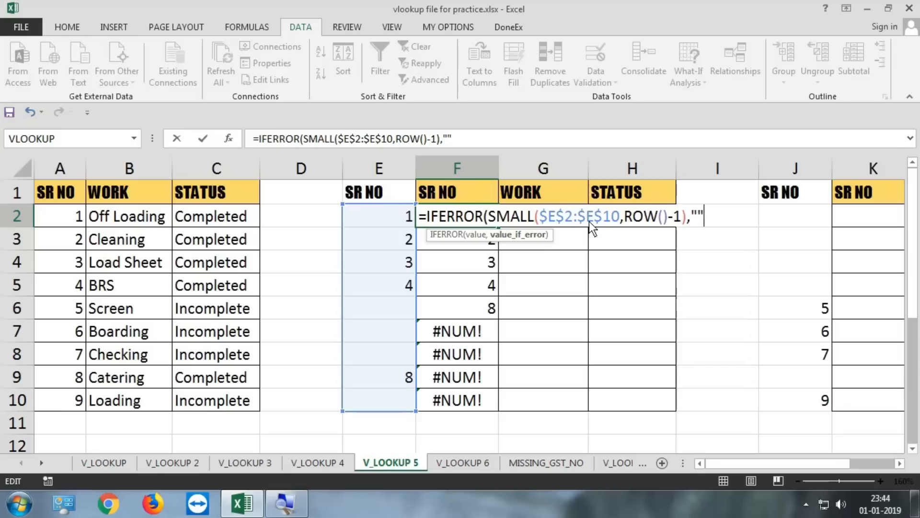
{"action": "key", "text": "Return"}
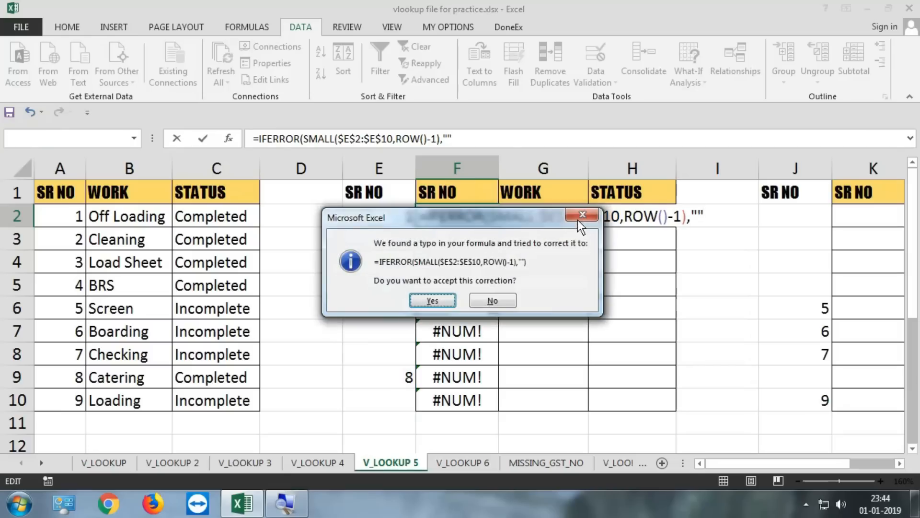
{"action": "key", "text": "Return"}
{"action": "left_click", "coordinate": [492, 221]}
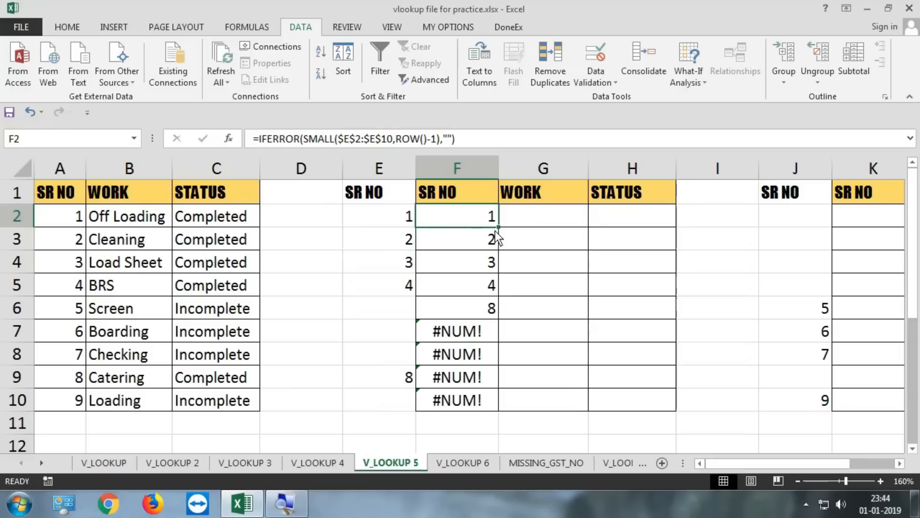
{"action": "double_click", "coordinate": [499, 228]}
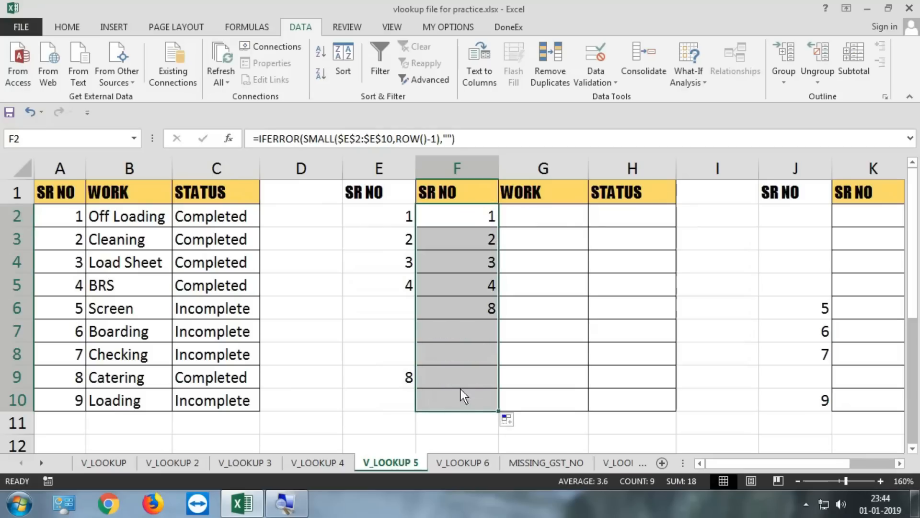
Copy the text of F2's IFERROR formula into K2, the first serial number cell of the second table
{"action": "double_click", "coordinate": [480, 215]}
{"action": "left_click_drag", "start_coordinate": [708, 217], "coordinate": [426, 216]}
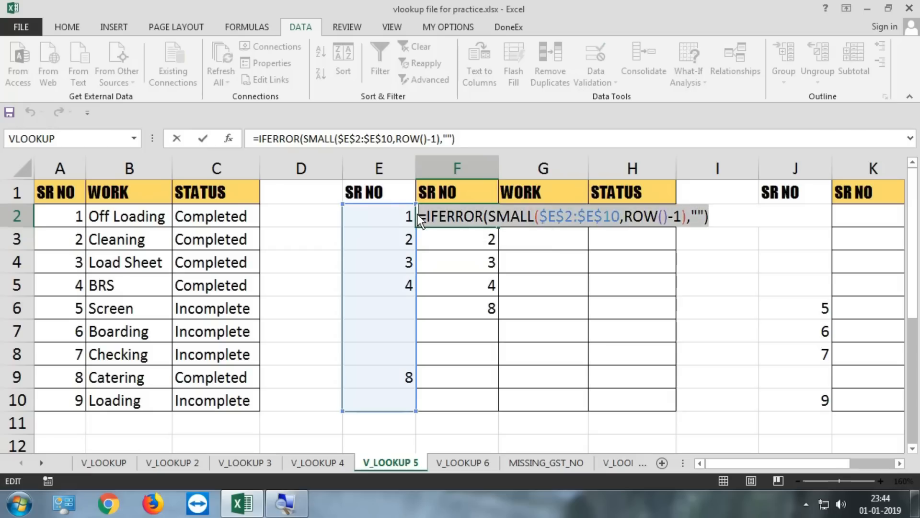
{"action": "key", "text": "Escape"}
{"action": "left_click_drag", "start_coordinate": [743, 467], "coordinate": [807, 466]}
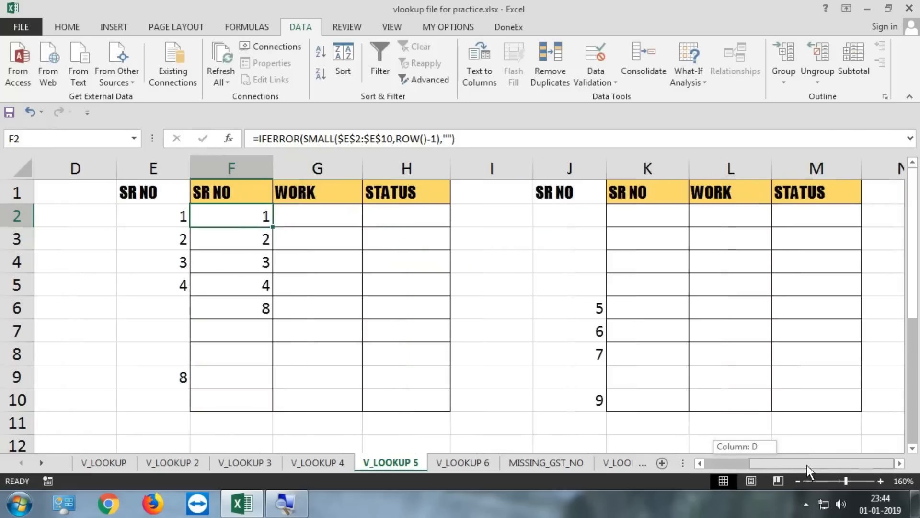
{"action": "double_click", "coordinate": [672, 220]}
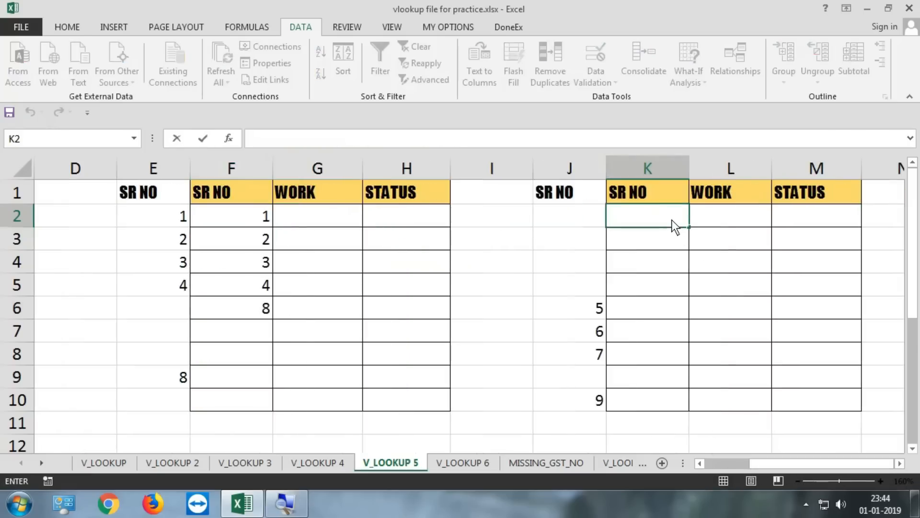
{"action": "type", "text": "=IFERROR(SMALL($E$2:$E$10,ROW()-1),\"\")"}
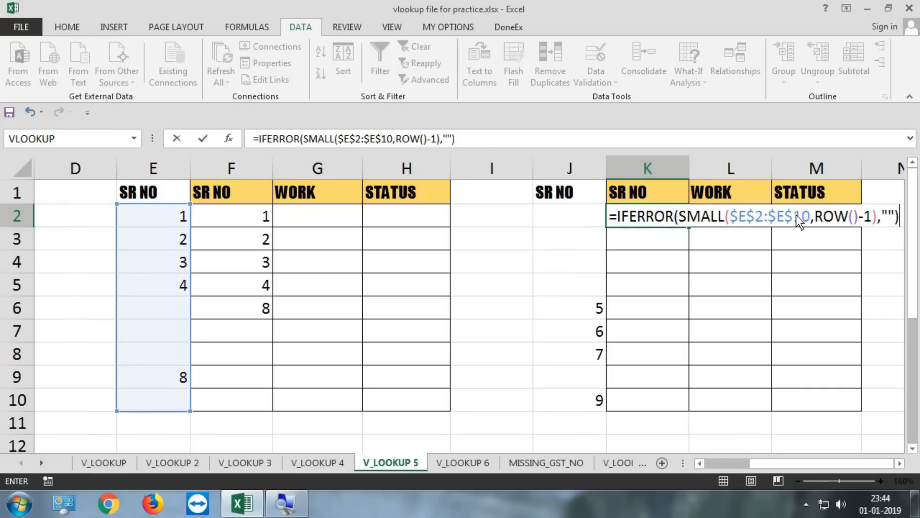
Replace the SMALL array in K2's formula with the absolute range $J$2:$J$10
{"action": "left_click_drag", "start_coordinate": [810, 216], "coordinate": [731, 219]}
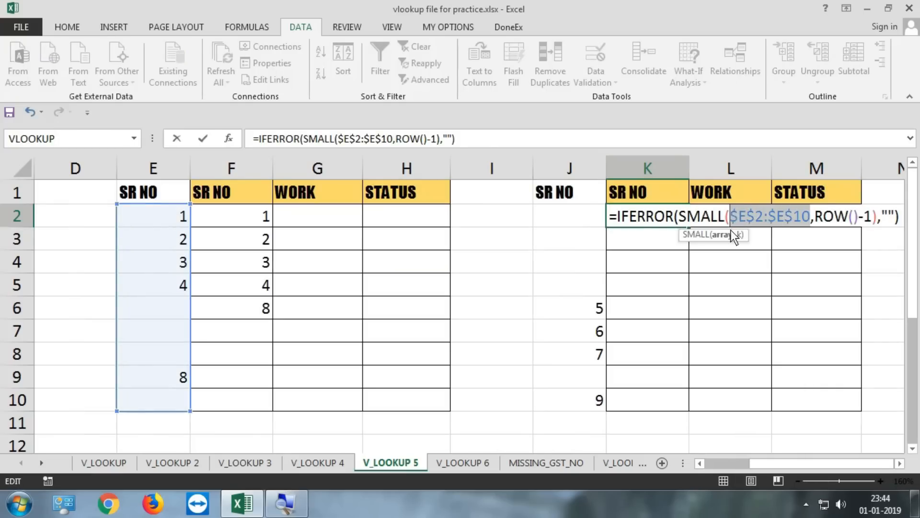
{"action": "key", "text": "BackSpace"}
{"action": "left_click_drag", "start_coordinate": [600, 224], "coordinate": [603, 401]}
{"action": "key", "text": "F4"}
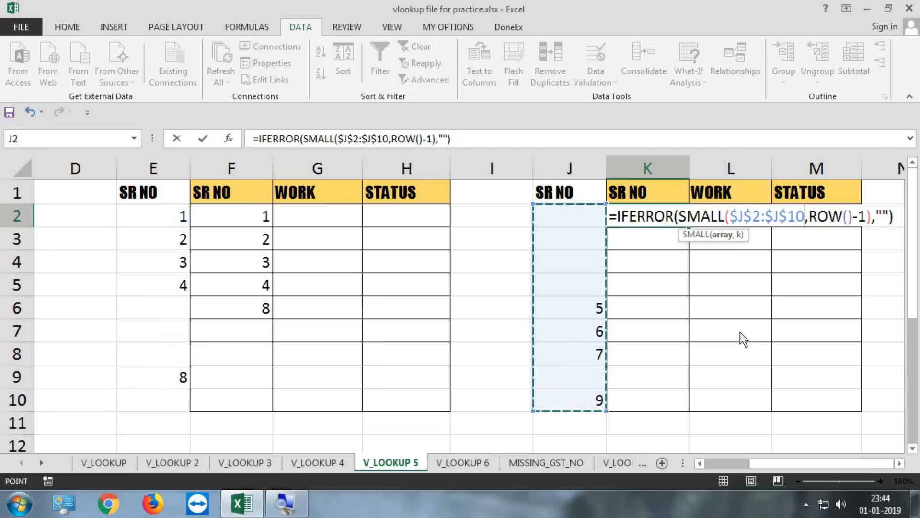
{"action": "key", "text": "Return"}
Fill K2's formula down through K10 and compare the resulting list with helper column J
{"action": "left_click", "coordinate": [678, 217]}
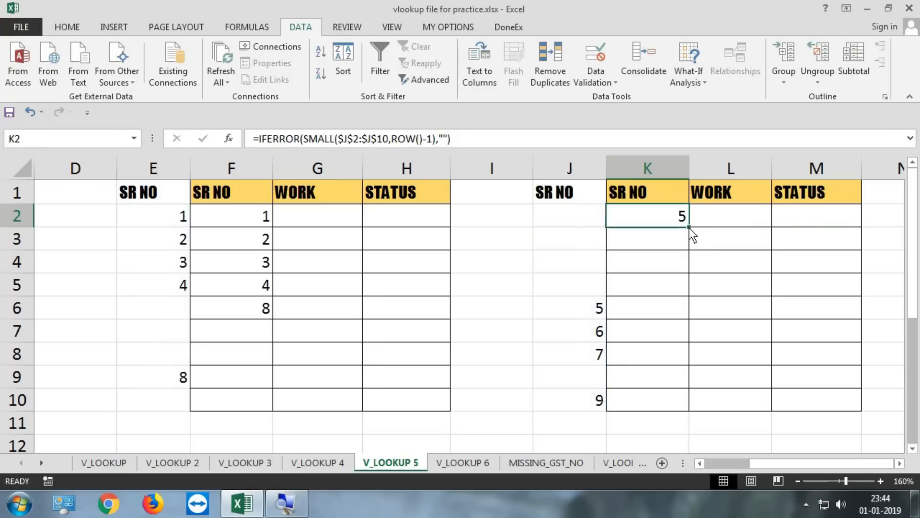
{"action": "double_click", "coordinate": [689, 227]}
{"action": "left_click", "coordinate": [680, 239]}
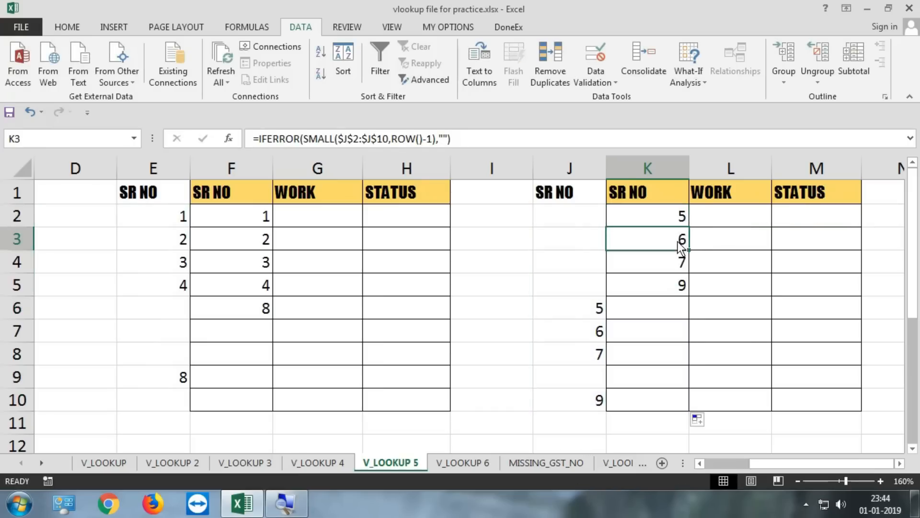
{"action": "left_click", "coordinate": [678, 267]}
{"action": "left_click", "coordinate": [678, 284]}
{"action": "left_click_drag", "start_coordinate": [575, 216], "coordinate": [592, 411]}
{"action": "left_click_drag", "start_coordinate": [665, 218], "coordinate": [662, 289]}
{"action": "left_click", "coordinate": [656, 317]}
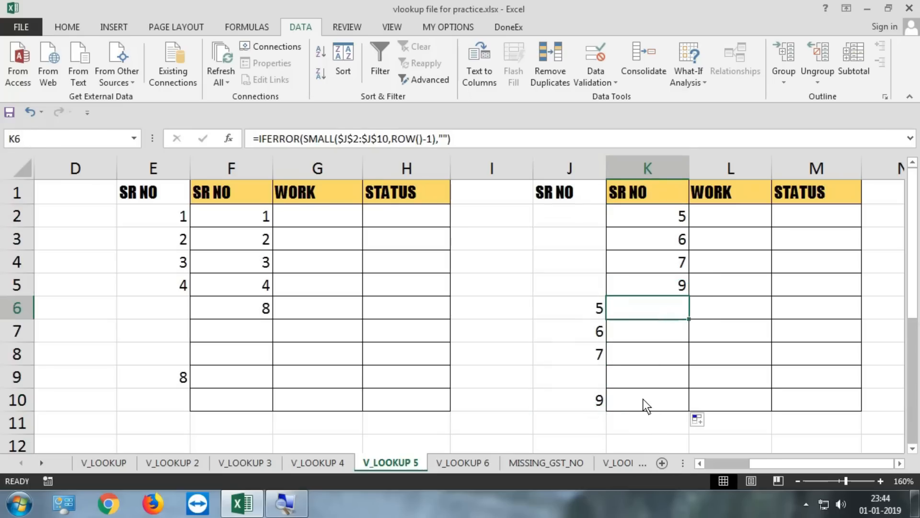
Start a VLOOKUP formula in G2 with F2 as the lookup value and A1:C10 as the table array
{"action": "left_click_drag", "start_coordinate": [755, 464], "coordinate": [710, 463]}
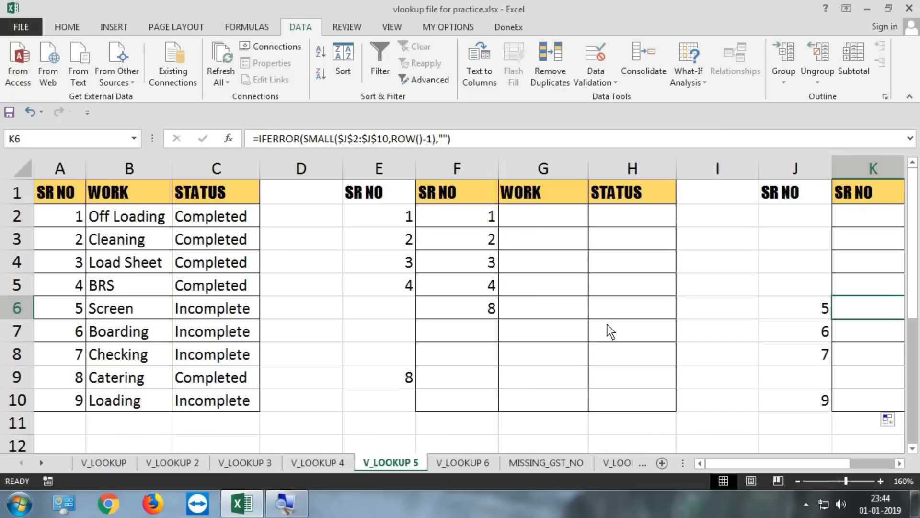
{"action": "left_click", "coordinate": [533, 218]}
{"action": "type", "text": "=VLOOKUP("}
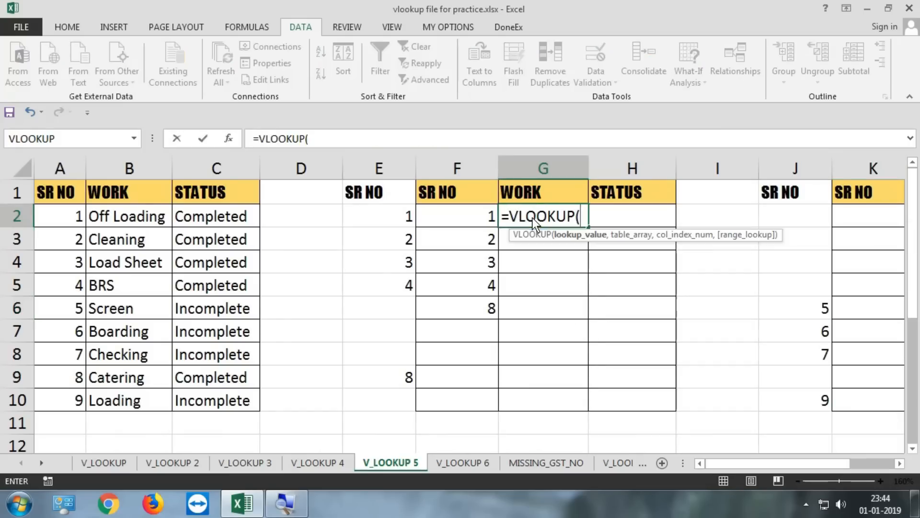
{"action": "left_click", "coordinate": [465, 213]}
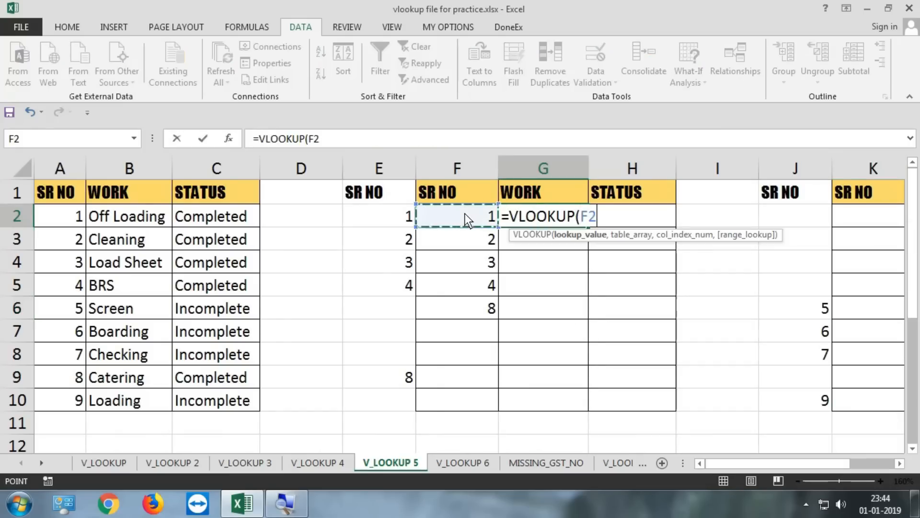
{"action": "type", "text": ","}
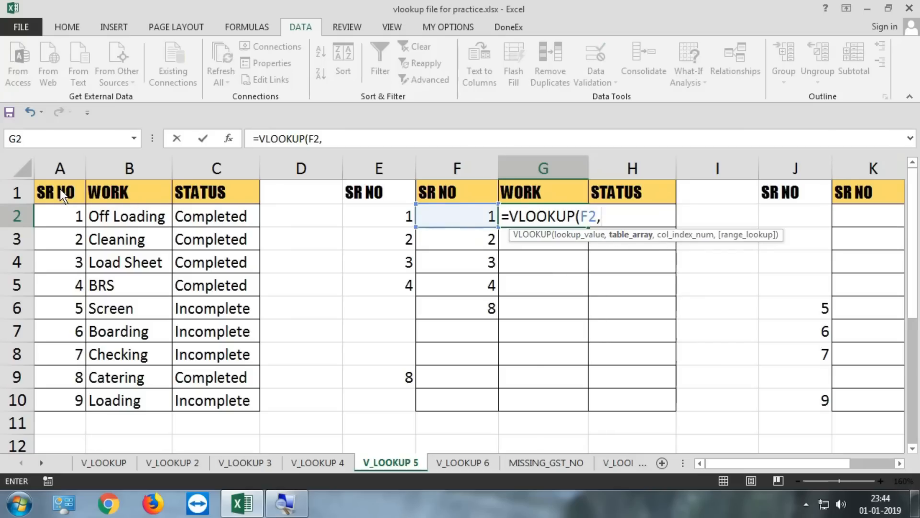
{"action": "left_click_drag", "start_coordinate": [60, 190], "coordinate": [231, 392]}
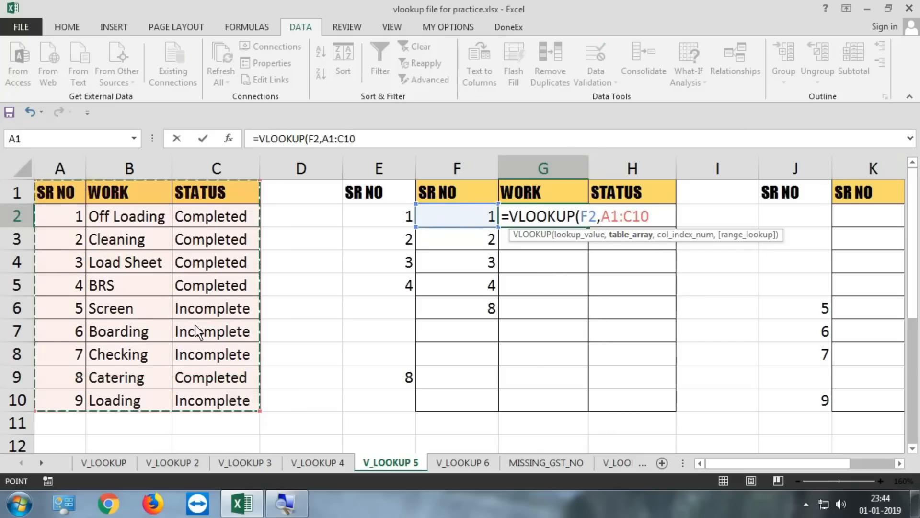
{"action": "type", "text": ","}
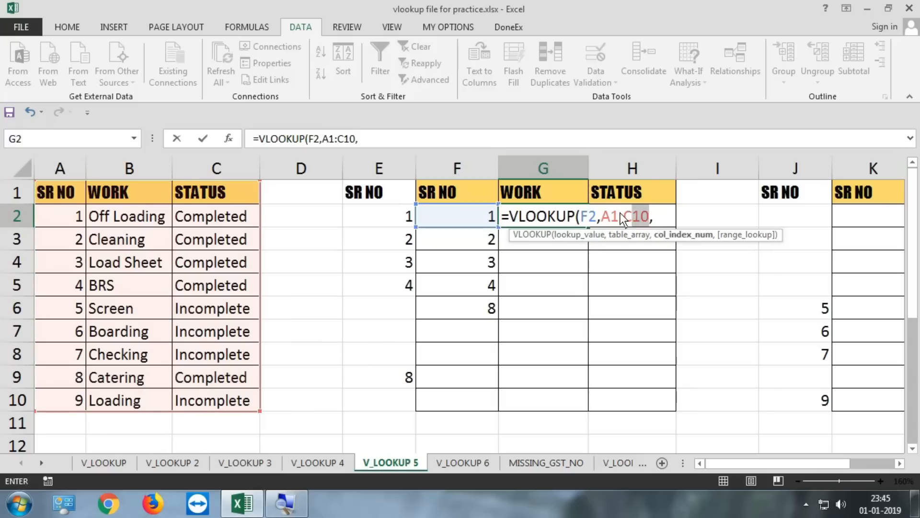
Complete G2's formula as =VLOOKUP(F2,$A$1:$C$10,2,0) and fill it down through G10
{"action": "left_click", "coordinate": [605, 216]}
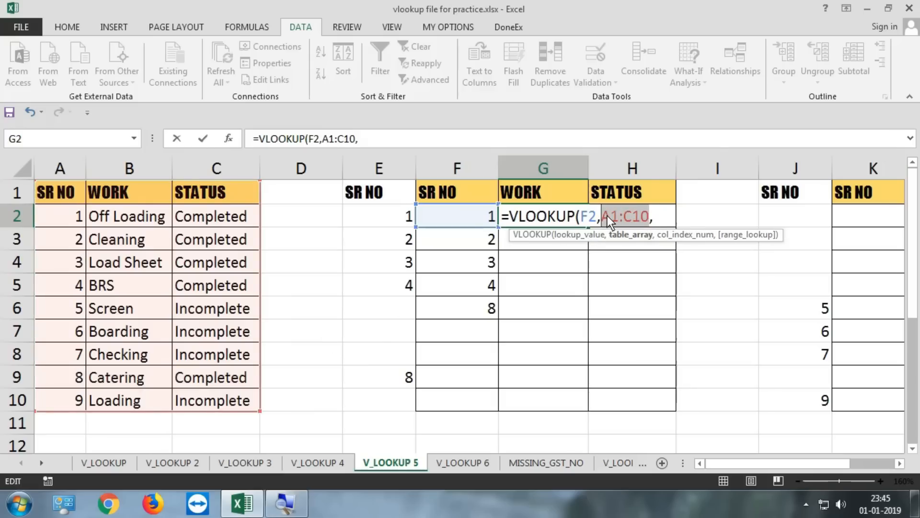
{"action": "key", "text": "F4"}
{"action": "left_click", "coordinate": [697, 216]}
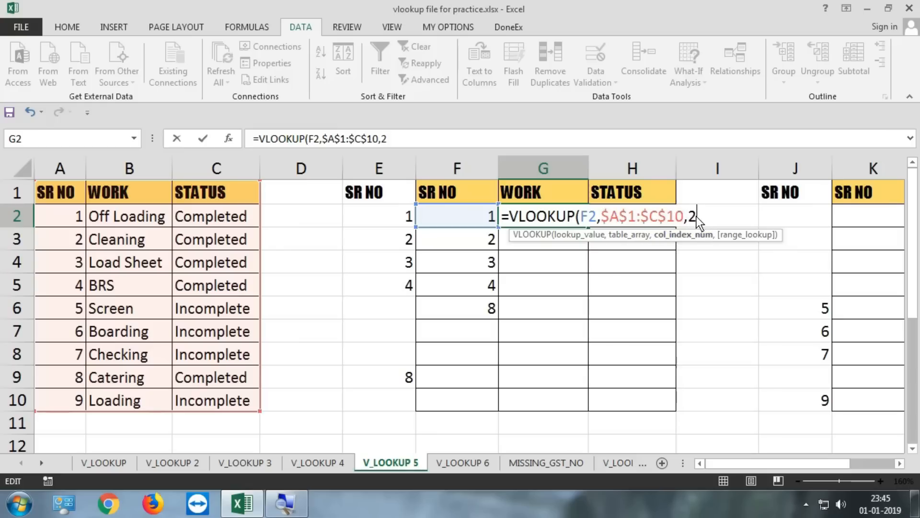
{"action": "type", "text": "2,"}
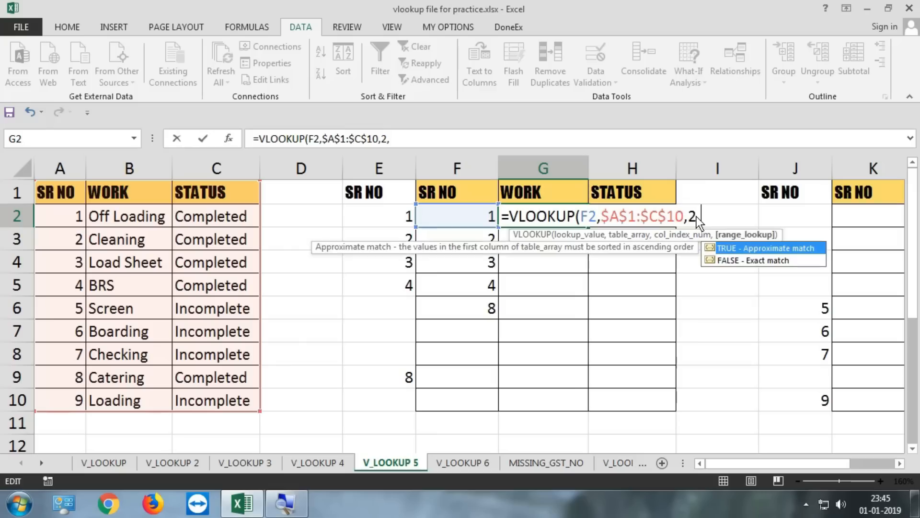
{"action": "type", "text": "0"}
{"action": "key", "text": "Return"}
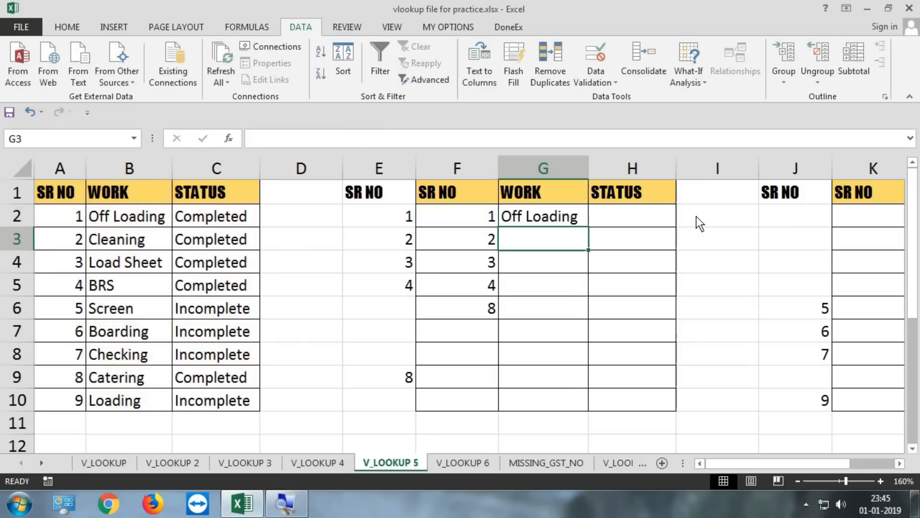
{"action": "left_click", "coordinate": [577, 221]}
{"action": "double_click", "coordinate": [589, 227]}
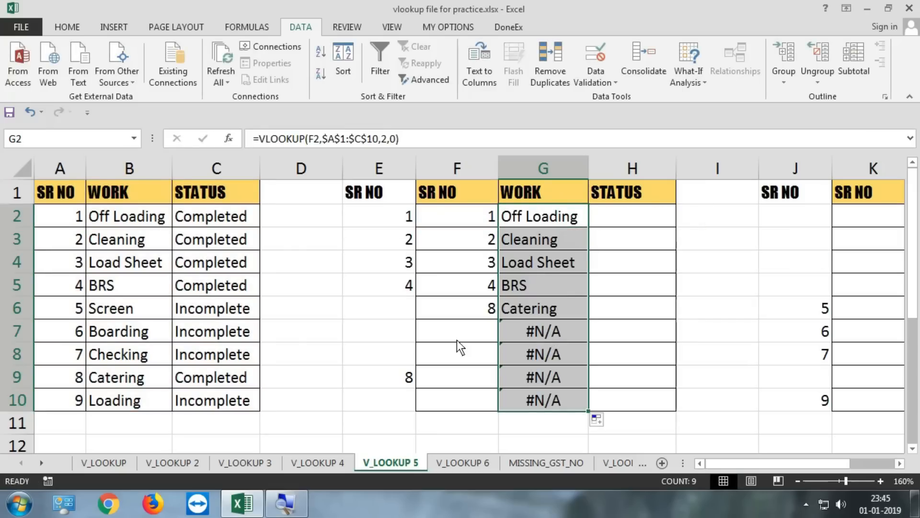
Wrap G2's VLOOKUP in IFERROR with an empty string as the error value and fill it down through G10
{"action": "double_click", "coordinate": [531, 214]}
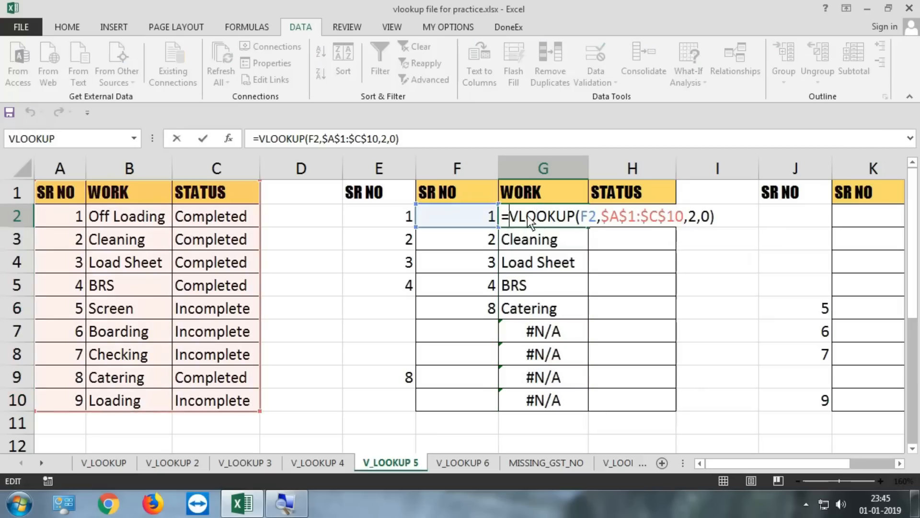
{"action": "type", "text": "IFERROR("}
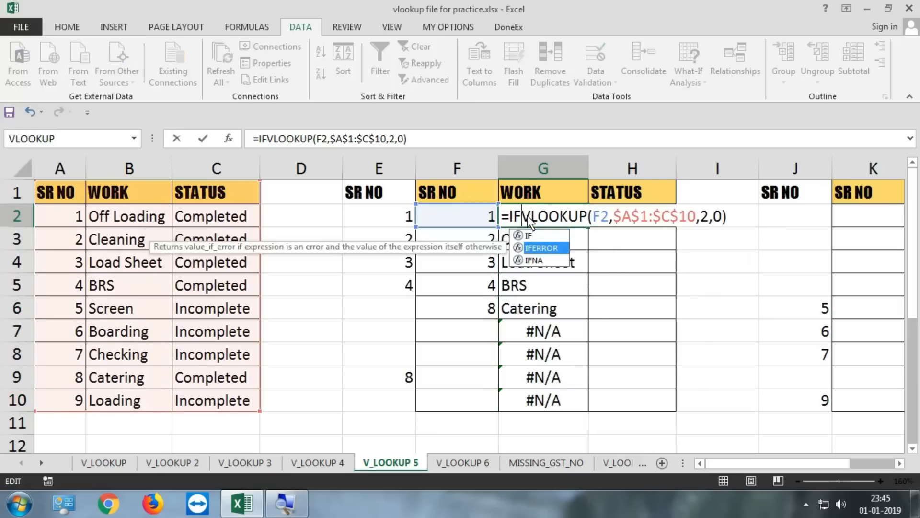
{"action": "key", "text": "End"}
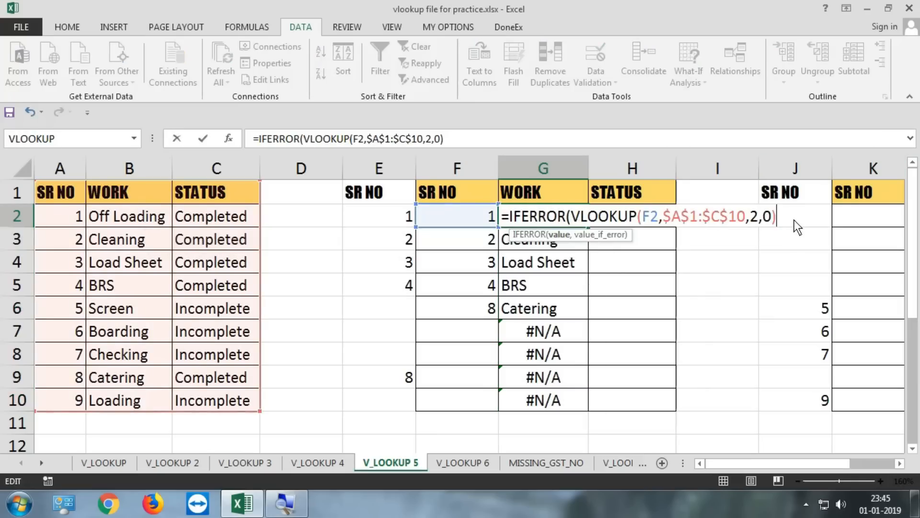
{"action": "type", "text": ",\"\""}
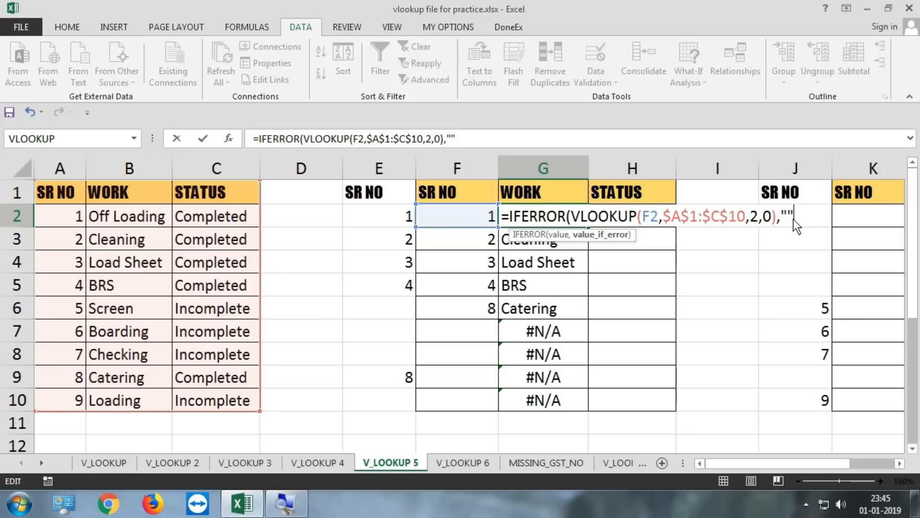
{"action": "key", "text": "Return"}
{"action": "key", "text": "Return"}
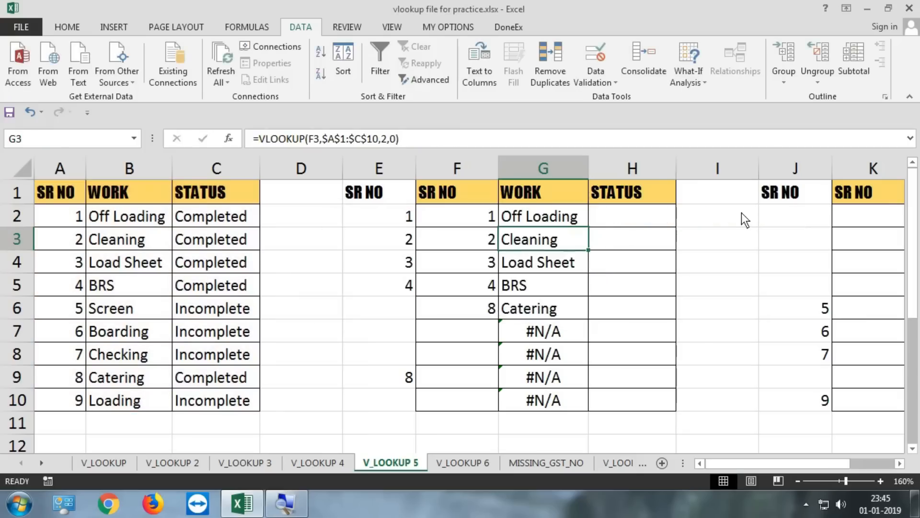
{"action": "left_click", "coordinate": [573, 215]}
{"action": "double_click", "coordinate": [589, 228]}
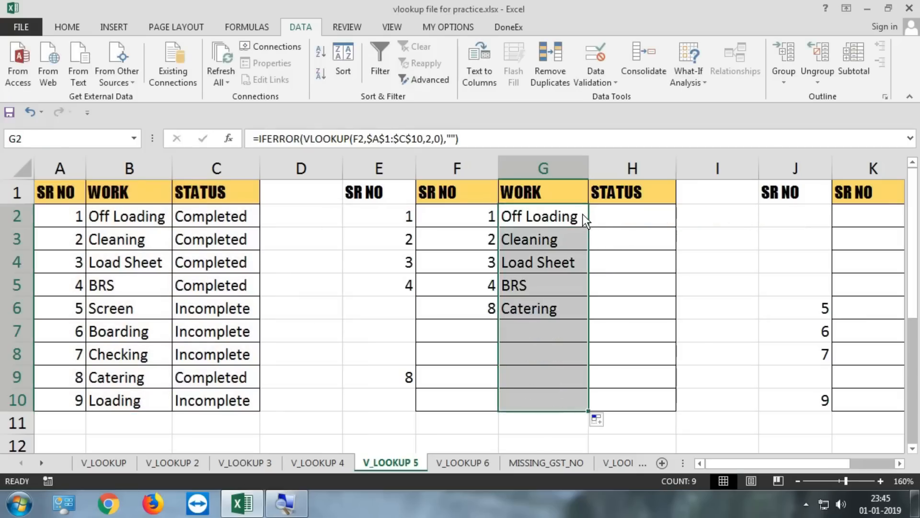
Copy the text of G2's IFERROR formula into H2 so its references stay the same
{"action": "left_click", "coordinate": [581, 212]}
{"action": "double_click", "coordinate": [580, 213]}
{"action": "left_click_drag", "start_coordinate": [805, 215], "coordinate": [503, 218]}
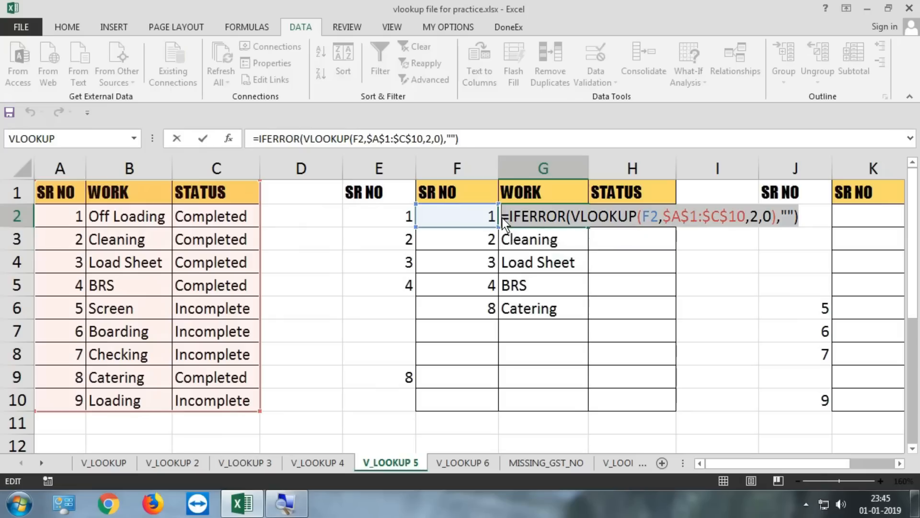
{"action": "key", "text": "Escape"}
{"action": "left_click", "coordinate": [628, 213]}
{"action": "double_click", "coordinate": [628, 214]}
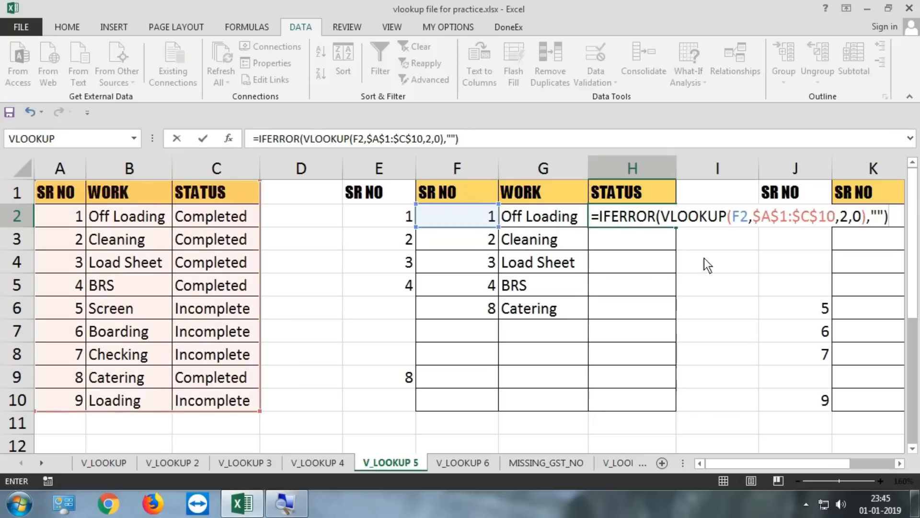
Set the column index in H2's formula to 3 and fill it down through H10
{"action": "left_click_drag", "start_coordinate": [817, 464], "coordinate": [832, 464]}
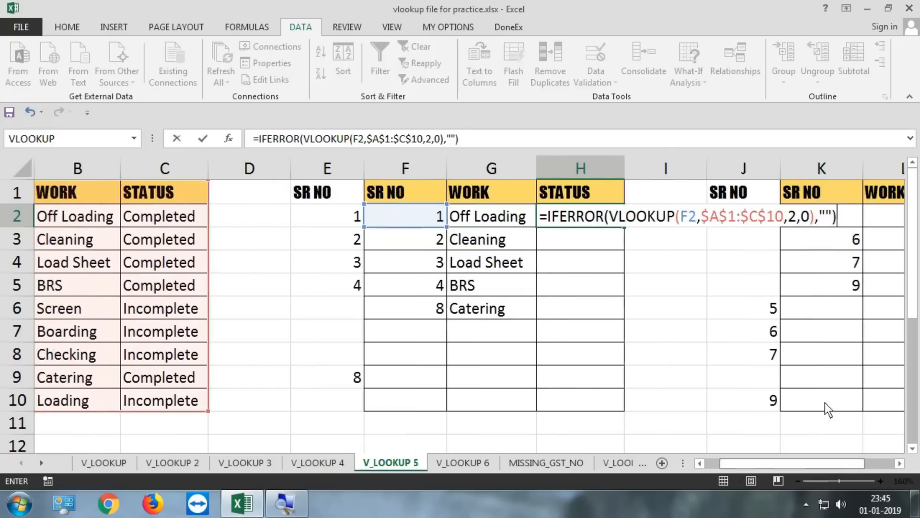
{"action": "left_click", "coordinate": [789, 216]}
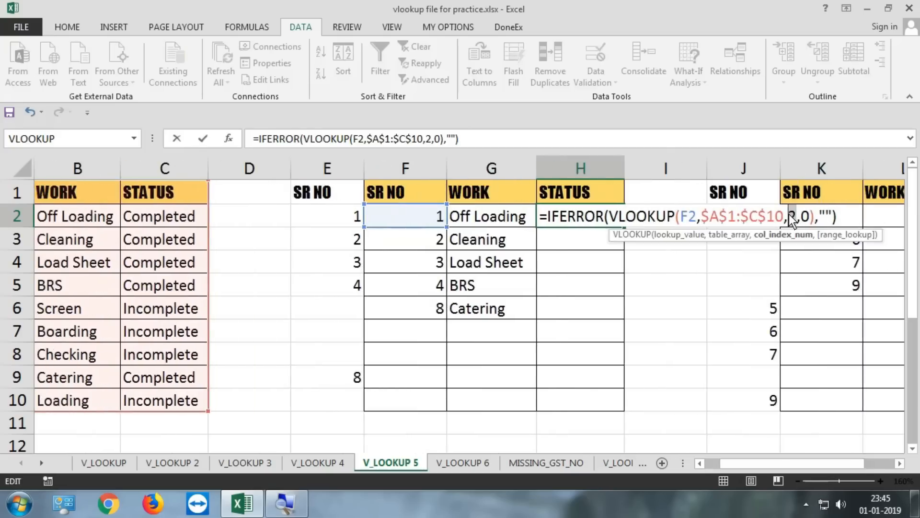
{"action": "type", "text": "3"}
{"action": "key", "text": "Return"}
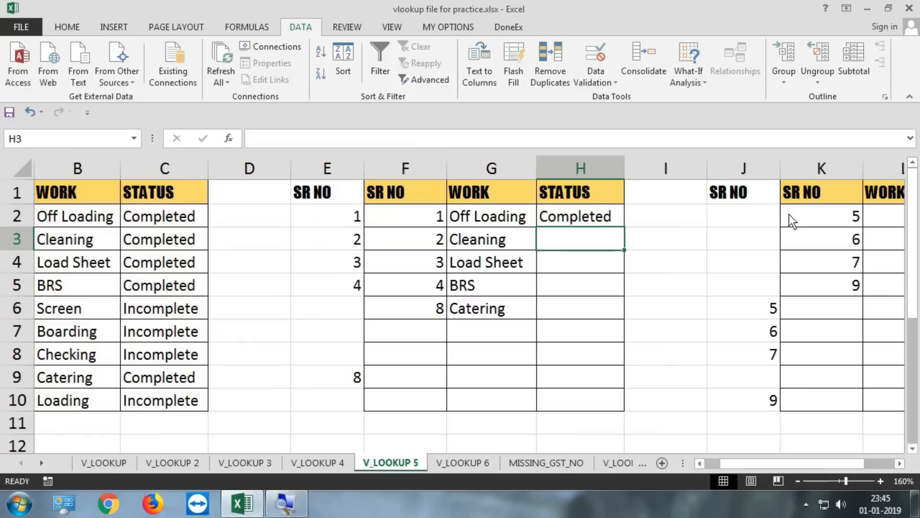
{"action": "left_click", "coordinate": [607, 221]}
{"action": "double_click", "coordinate": [623, 226]}
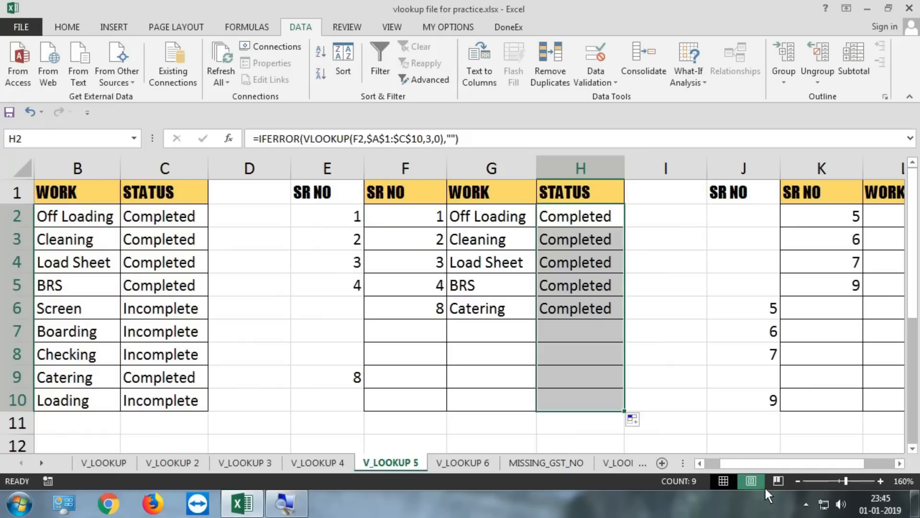
Start a VLOOKUP formula in L2 with K2 as the lookup value and A1:C10 as the table array
{"action": "left_click_drag", "start_coordinate": [751, 463], "coordinate": [812, 460]}
{"action": "left_click", "coordinate": [737, 213]}
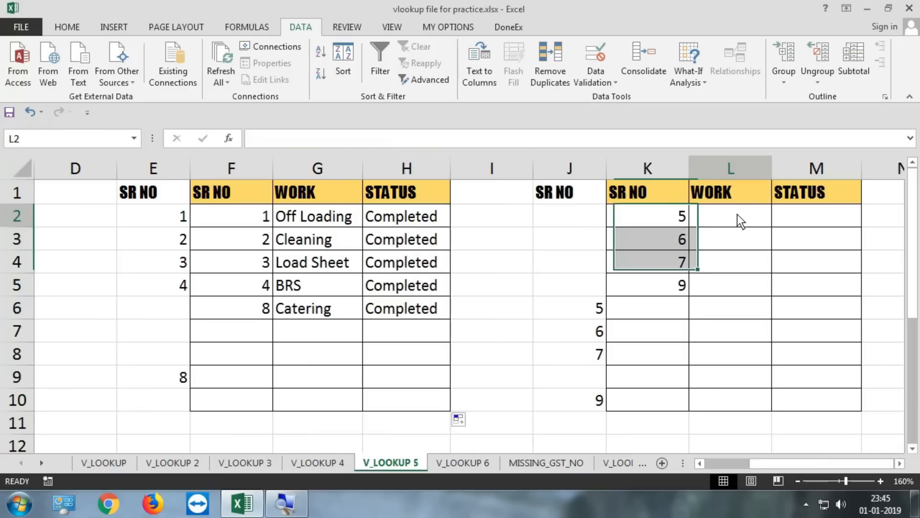
{"action": "type", "text": "=VLOOKUP("}
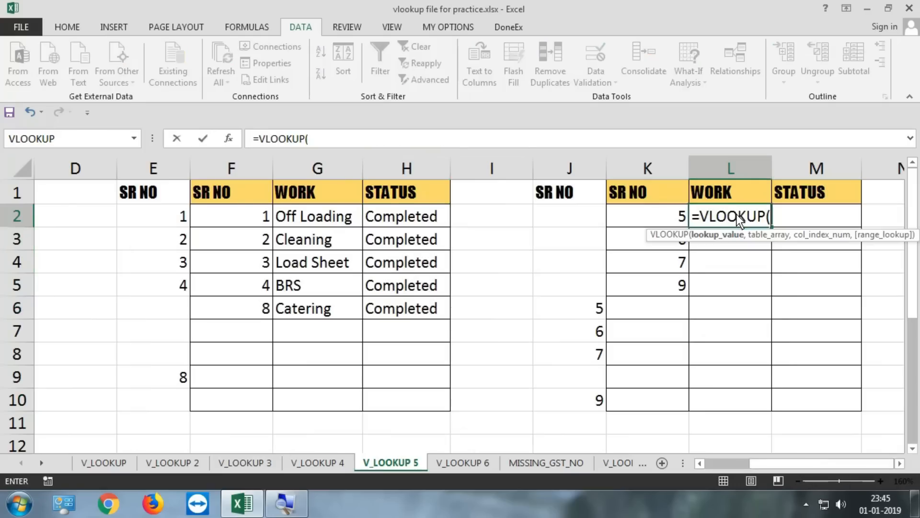
{"action": "left_click", "coordinate": [668, 215]}
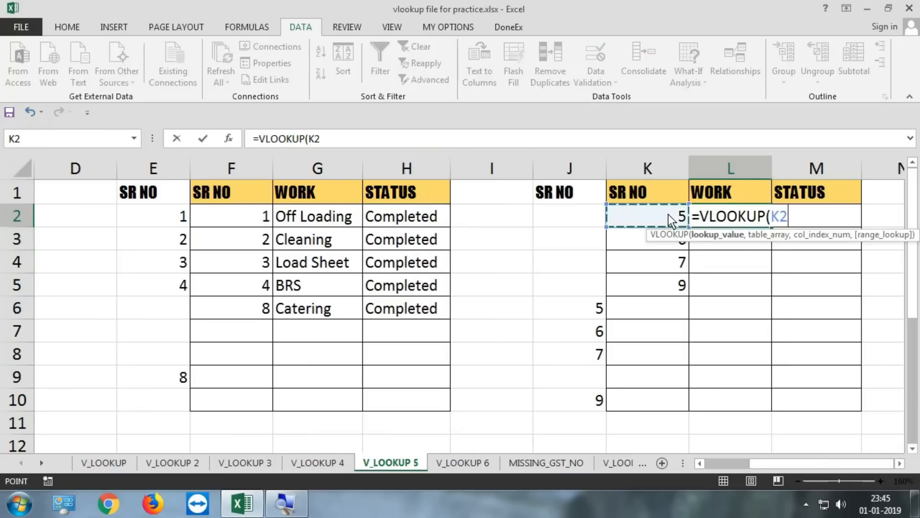
{"action": "type", "text": ","}
{"action": "left_click_drag", "start_coordinate": [802, 467], "coordinate": [687, 463]}
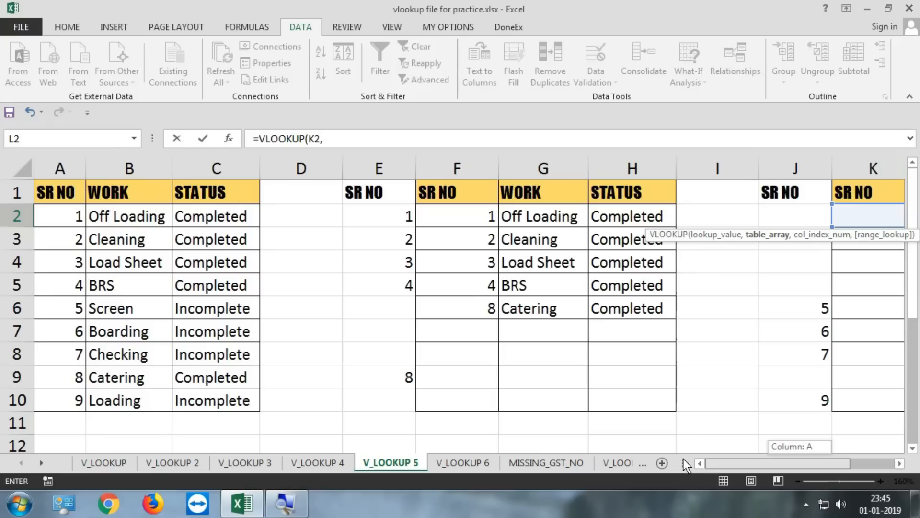
{"action": "left_click_drag", "start_coordinate": [63, 192], "coordinate": [211, 397]}
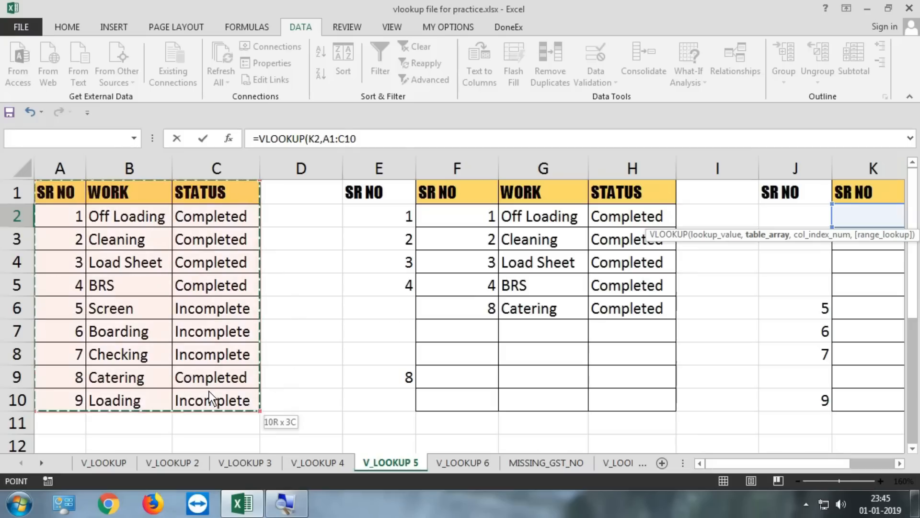
Complete L2's formula as =VLOOKUP(K2,A1:$C$10,2,0) and fill it down through L10
{"action": "left_click_drag", "start_coordinate": [766, 467], "coordinate": [915, 466]}
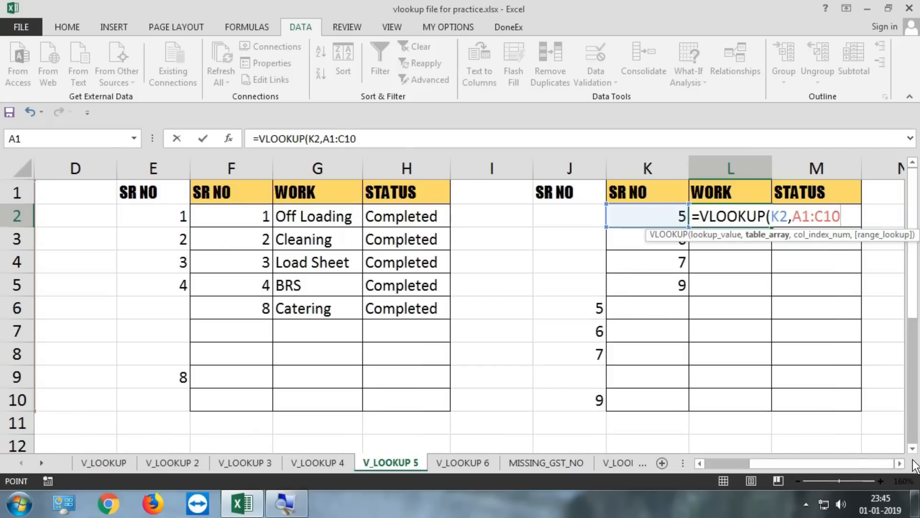
{"action": "key", "text": "F3"}
{"action": "left_click", "coordinate": [570, 386]}
{"action": "key", "text": "F4"}
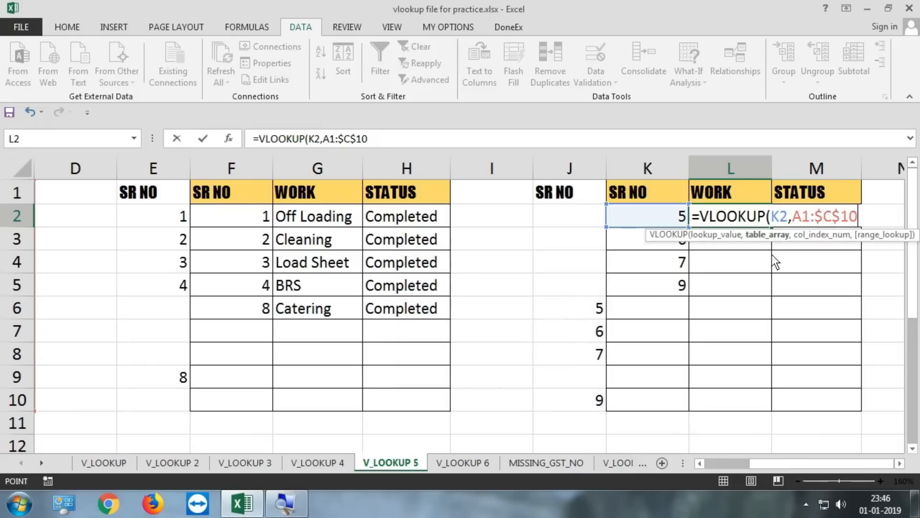
{"action": "type", "text": ","}
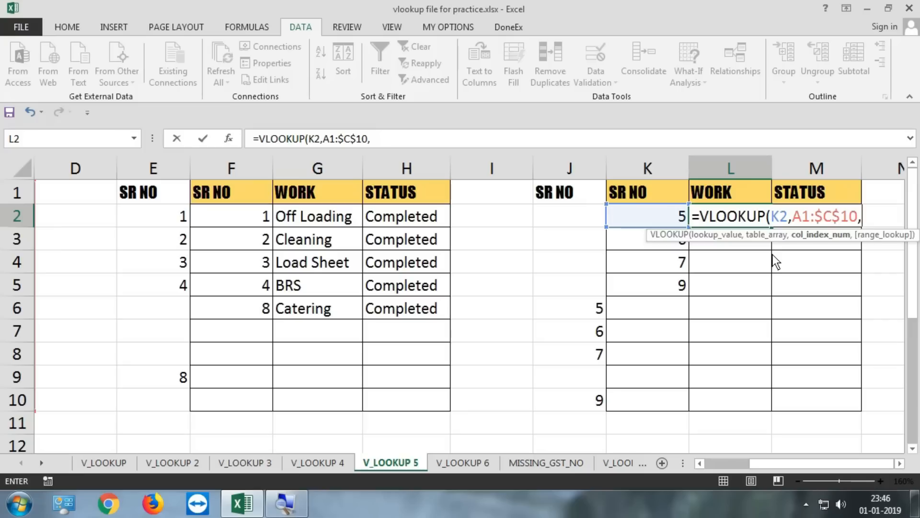
{"action": "type", "text": "2,0"}
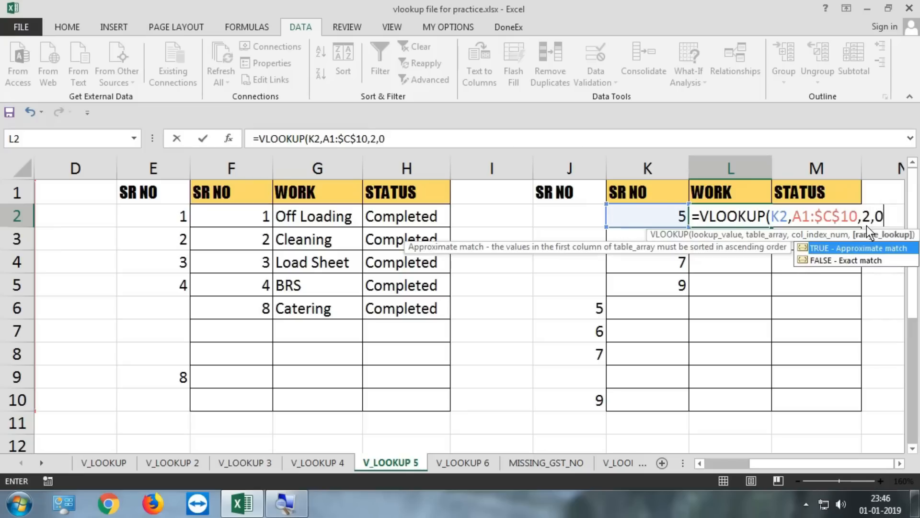
{"action": "type", "text": ")"}
{"action": "key", "text": "Return"}
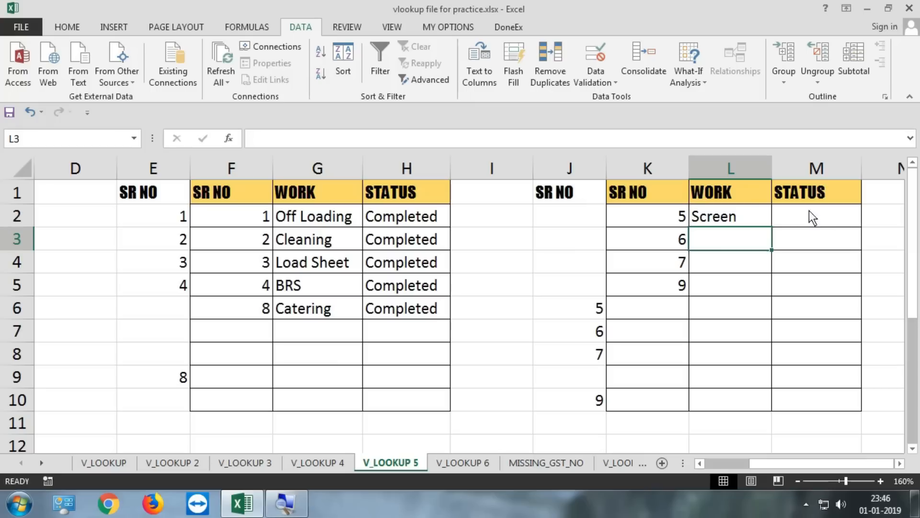
{"action": "left_click", "coordinate": [745, 214]}
{"action": "double_click", "coordinate": [770, 227]}
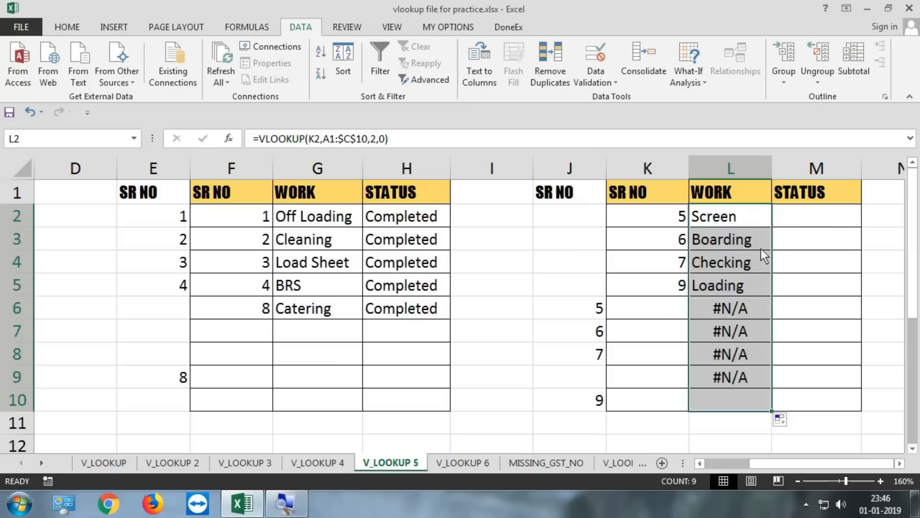
Wrap L2's VLOOKUP in IFERROR with an empty string as the error value and fill it down through L10
{"action": "double_click", "coordinate": [728, 218]}
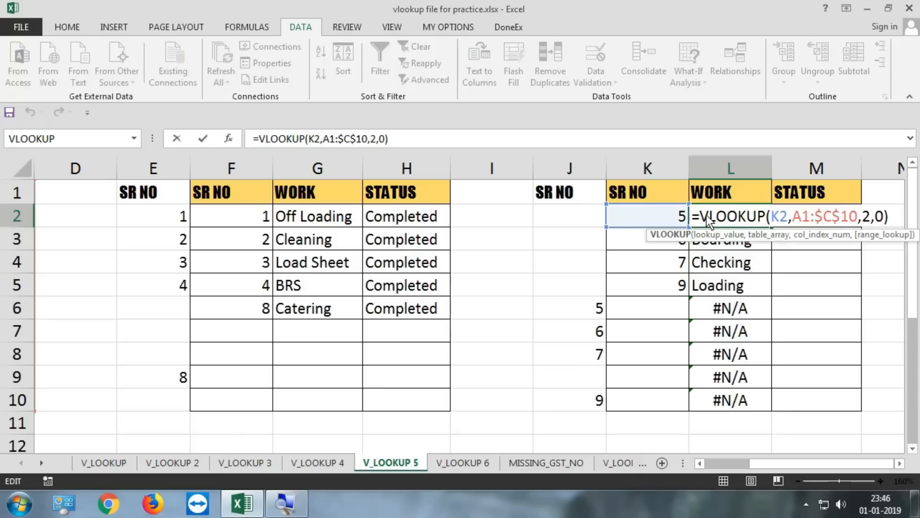
{"action": "left_click", "coordinate": [704, 216]}
{"action": "type", "text": "IF"}
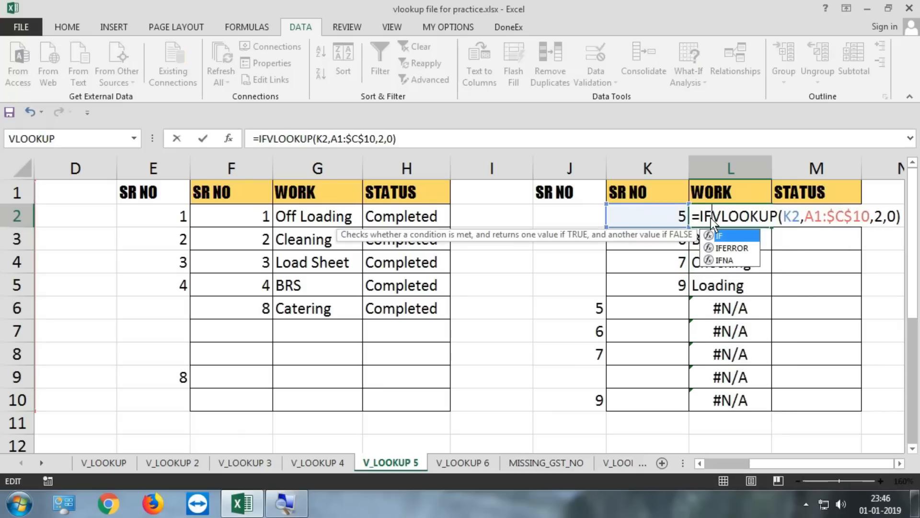
{"action": "key", "text": "Down"}
{"action": "key", "text": "Tab"}
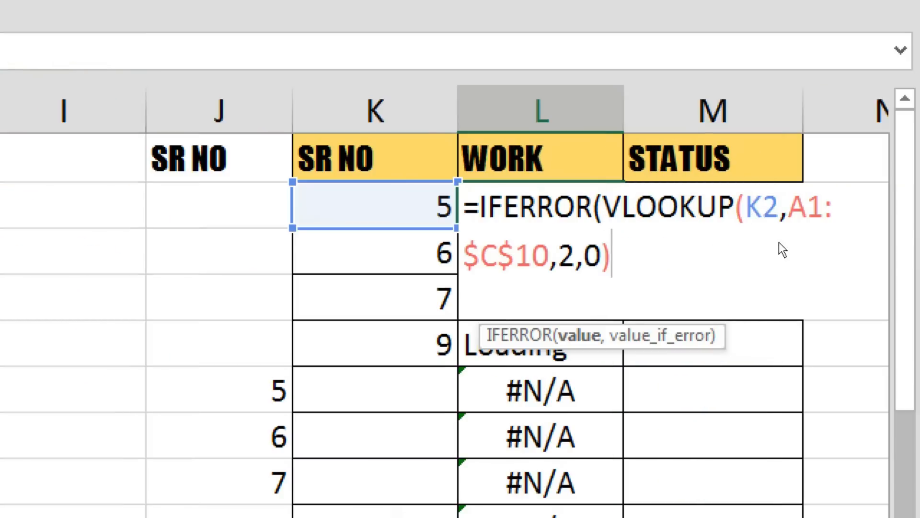
{"action": "type", "text": ",\"\""}
{"action": "key", "text": "Return"}
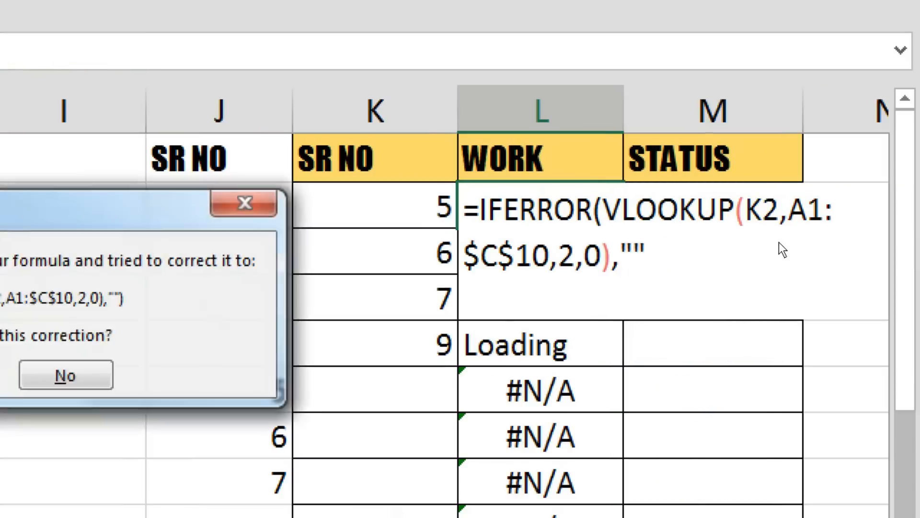
{"action": "key", "text": "Return"}
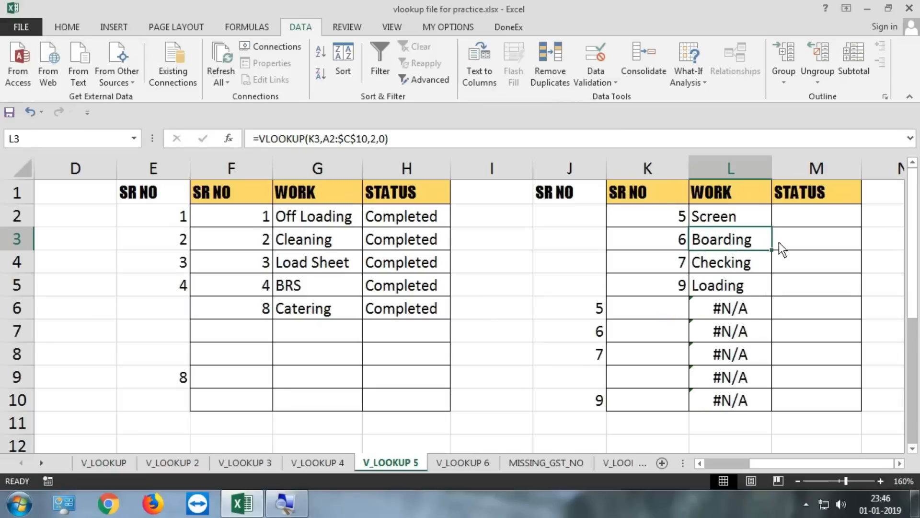
{"action": "left_click", "coordinate": [607, 213]}
{"action": "double_click", "coordinate": [769, 227]}
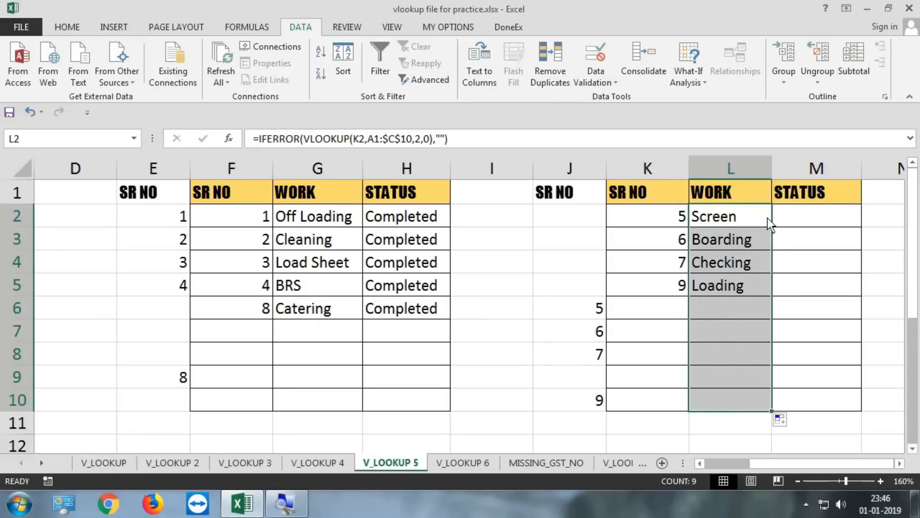
Copy the text of L2's IFERROR formula into M2 with its references intact
{"action": "double_click", "coordinate": [763, 217]}
{"action": "left_click_drag", "start_coordinate": [803, 238], "coordinate": [693, 219]}
{"action": "key", "text": "ctrl+c"}
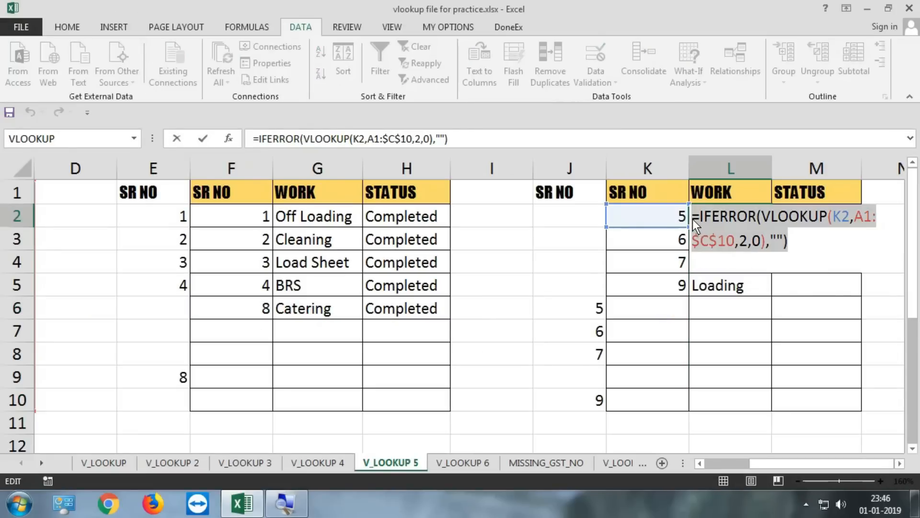
{"action": "key", "text": "Return"}
{"action": "left_click", "coordinate": [799, 211]}
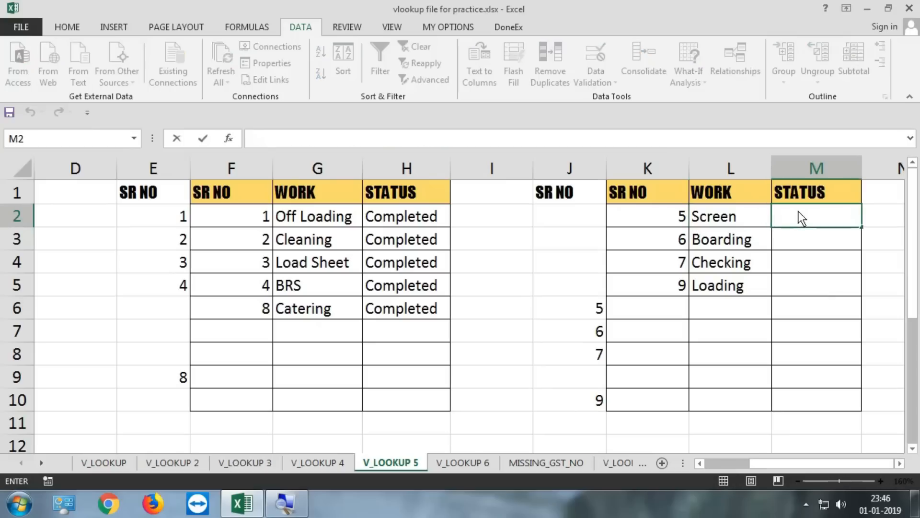
{"action": "key", "text": "ctrl+v"}
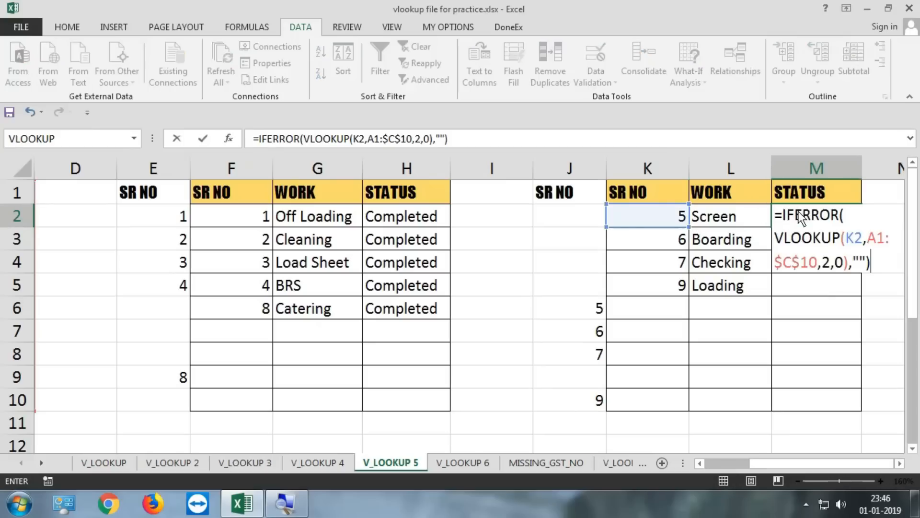
Change the column index in M2's VLOOKUP to 3 and fill the formula down through M10
{"action": "left_click", "coordinate": [900, 463]}
{"action": "left_click", "coordinate": [899, 463]}
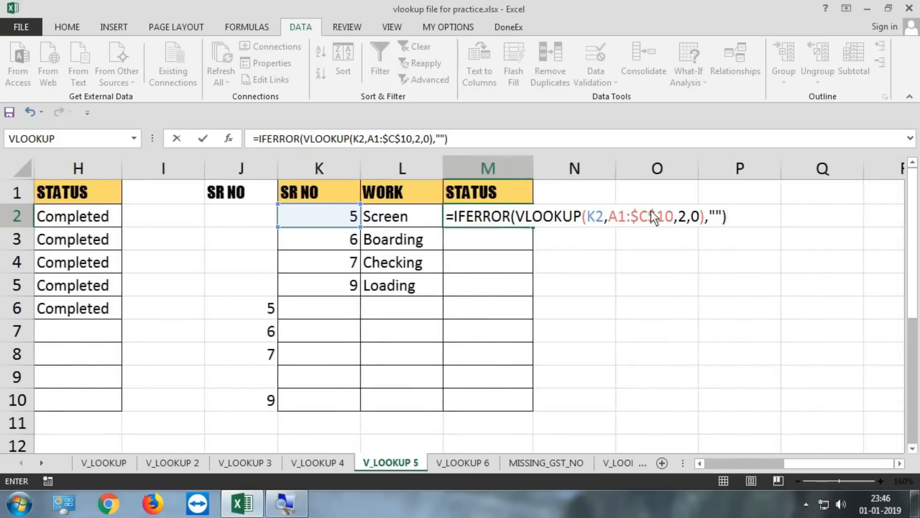
{"action": "double_click", "coordinate": [681, 216]}
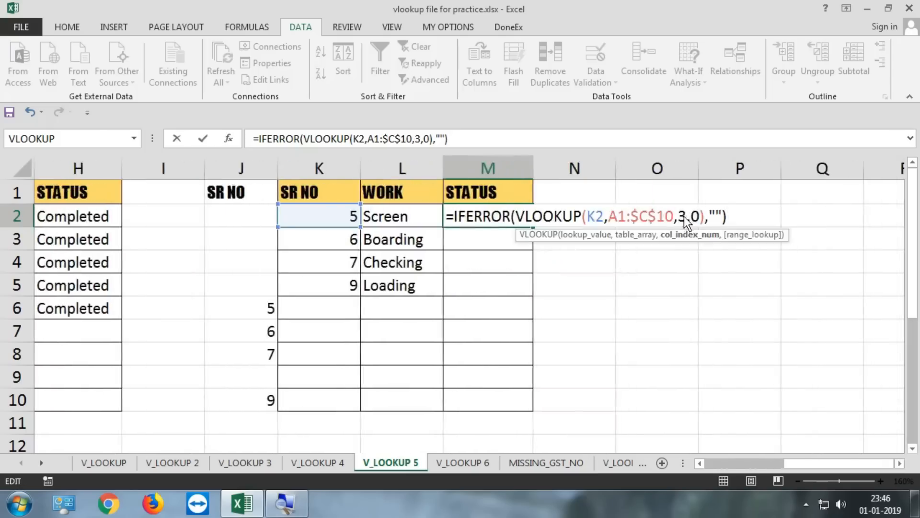
{"action": "type", "text": "3"}
{"action": "key", "text": "Return"}
{"action": "left_click", "coordinate": [521, 219]}
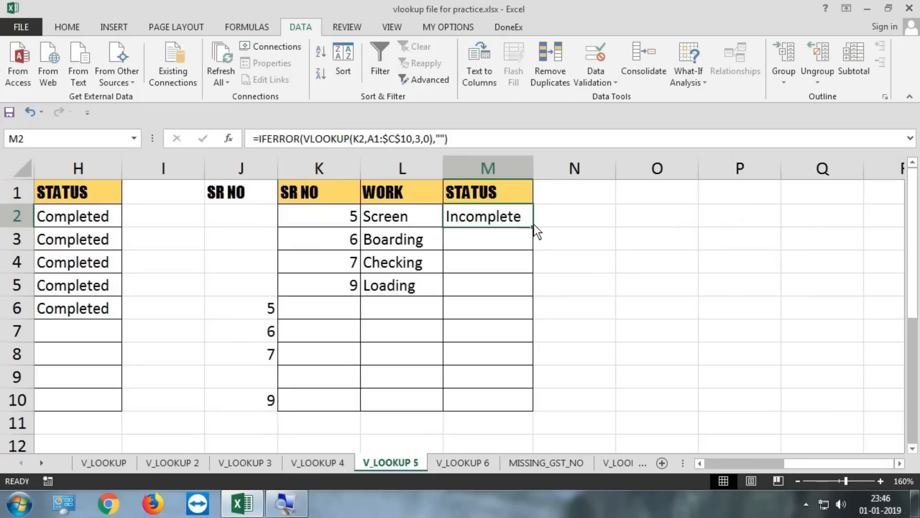
{"action": "double_click", "coordinate": [533, 227]}
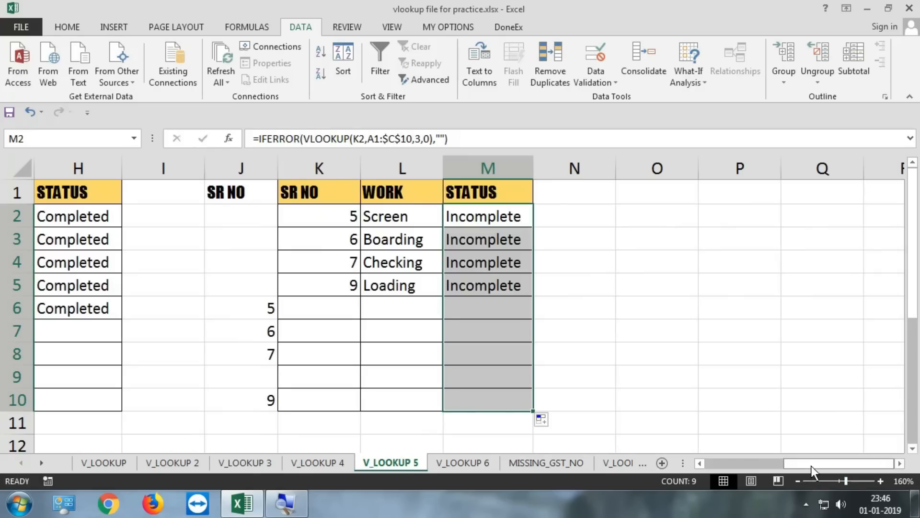
Zoom the sheet out to 120% and set the status of the BRS work in C5 to Incomplete
{"action": "left_click_drag", "start_coordinate": [812, 466], "coordinate": [746, 460]}
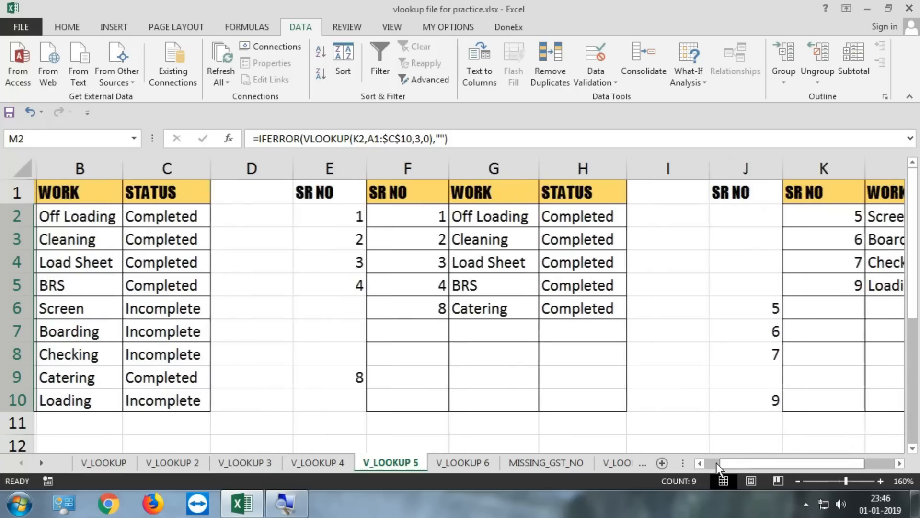
{"action": "left_click", "coordinate": [798, 480]}
{"action": "left_click", "coordinate": [797, 481]}
{"action": "left_click", "coordinate": [798, 481]}
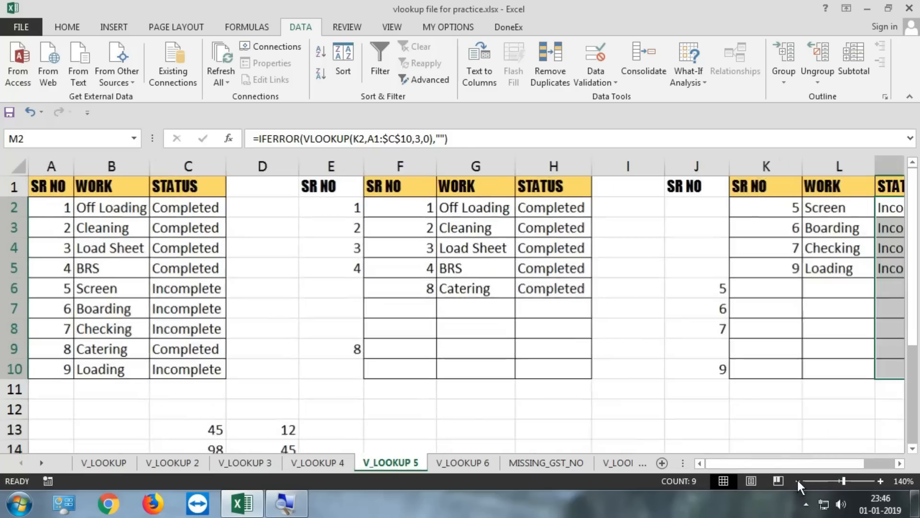
{"action": "left_click", "coordinate": [798, 481]}
{"action": "left_click", "coordinate": [178, 255]}
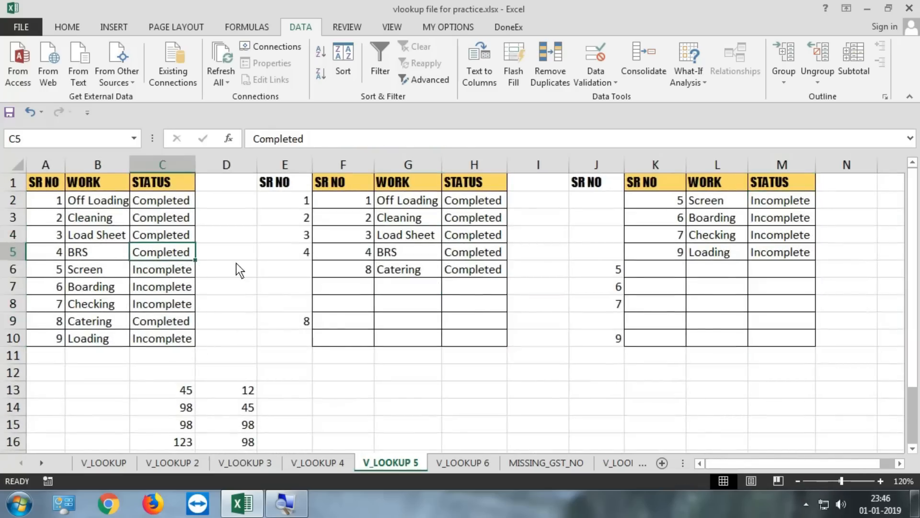
{"action": "type", "text": "Incomplete"}
{"action": "key", "text": "Return"}
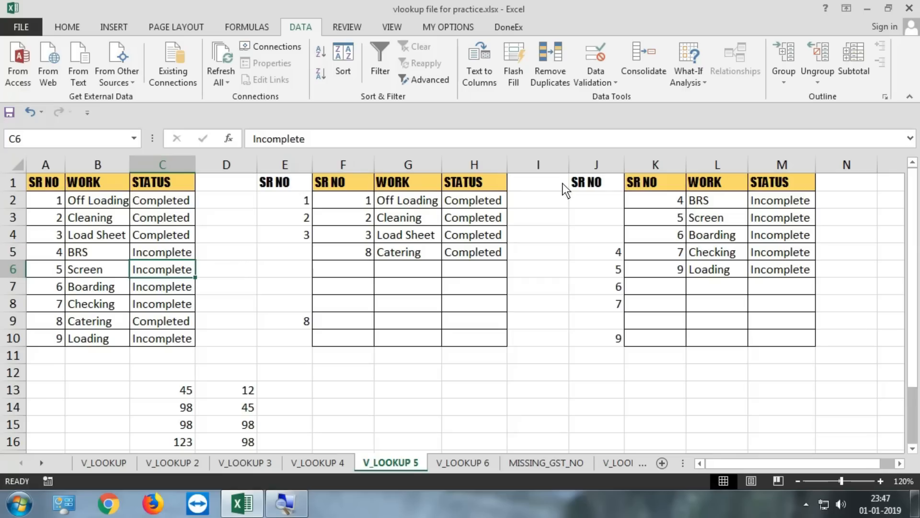
Hide the two SR NO helper columns, J and E
{"action": "right_click", "coordinate": [598, 164]}
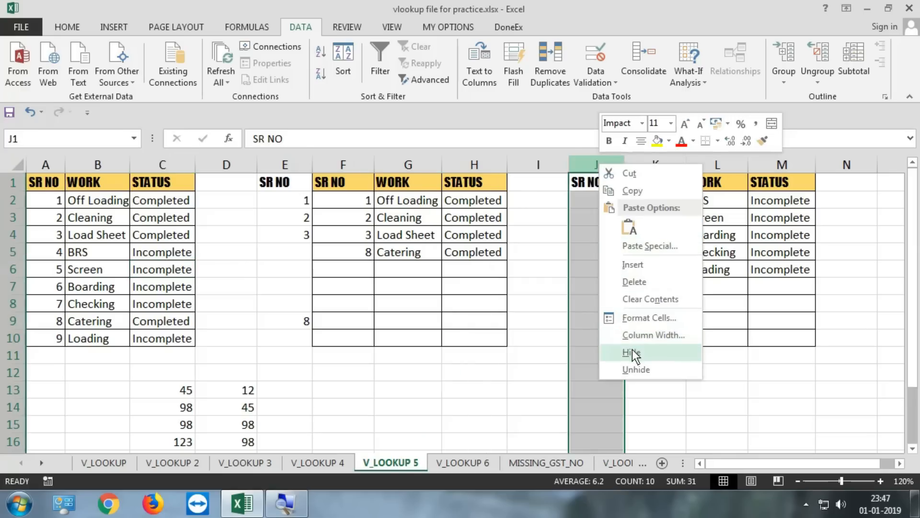
{"action": "left_click", "coordinate": [633, 354]}
{"action": "right_click", "coordinate": [284, 165]}
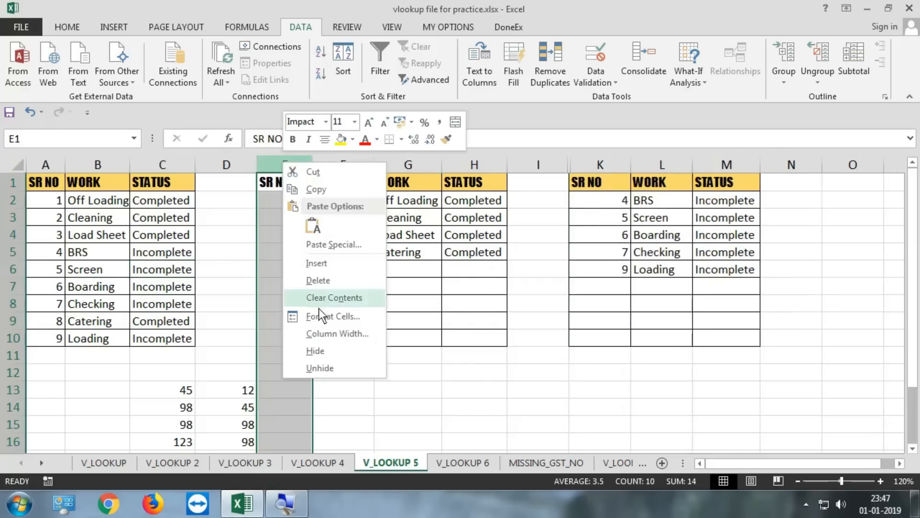
{"action": "left_click", "coordinate": [317, 351]}
Set the status of the Boarding work in C7 to Completed
{"action": "left_click", "coordinate": [112, 341]}
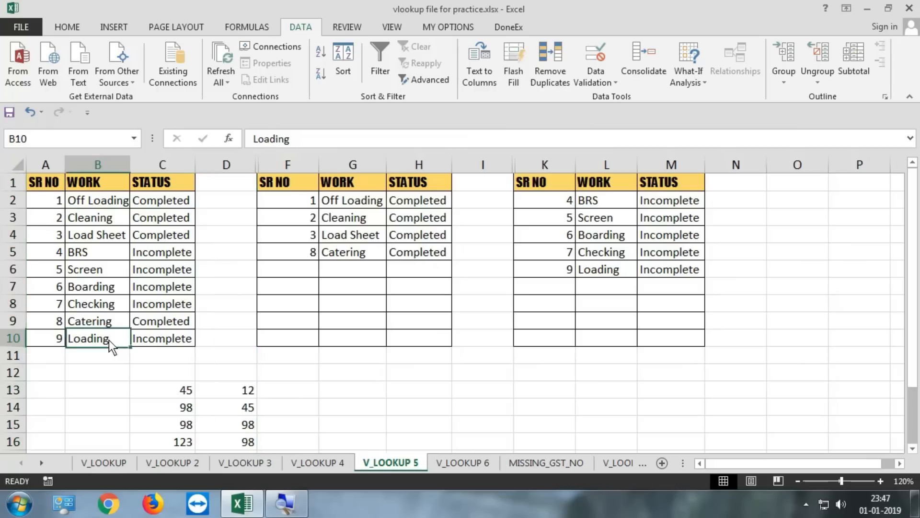
{"action": "left_click", "coordinate": [170, 302]}
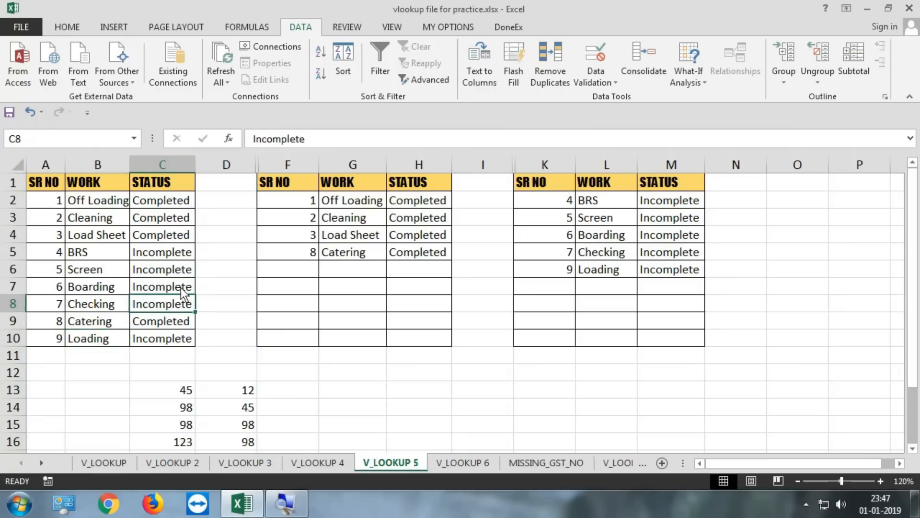
{"action": "left_click", "coordinate": [186, 289]}
{"action": "type", "text": "Completed"}
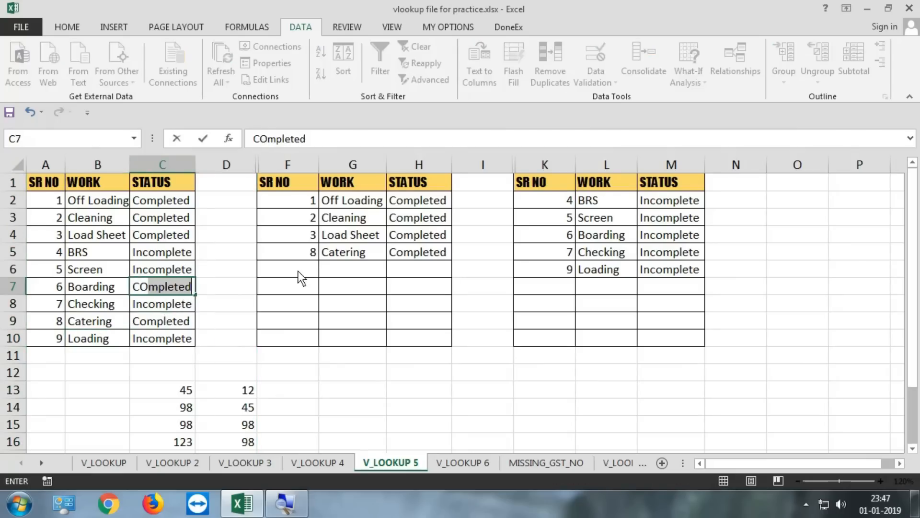
{"action": "key", "text": "Return"}
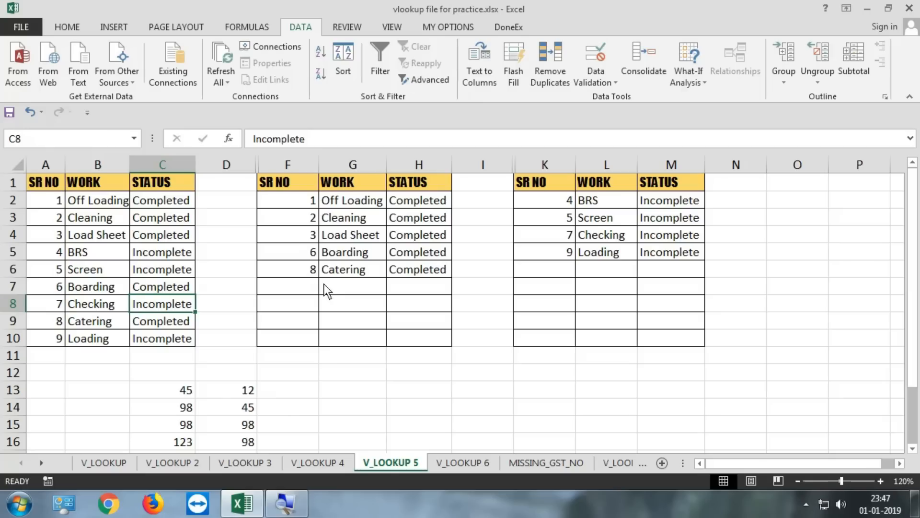
Open the V_LOOKUP 6 sheet and examine the Sanghani Pvt.Ltd and Nokia rows for missing GSTIN numbers
{"action": "left_click", "coordinate": [469, 459]}
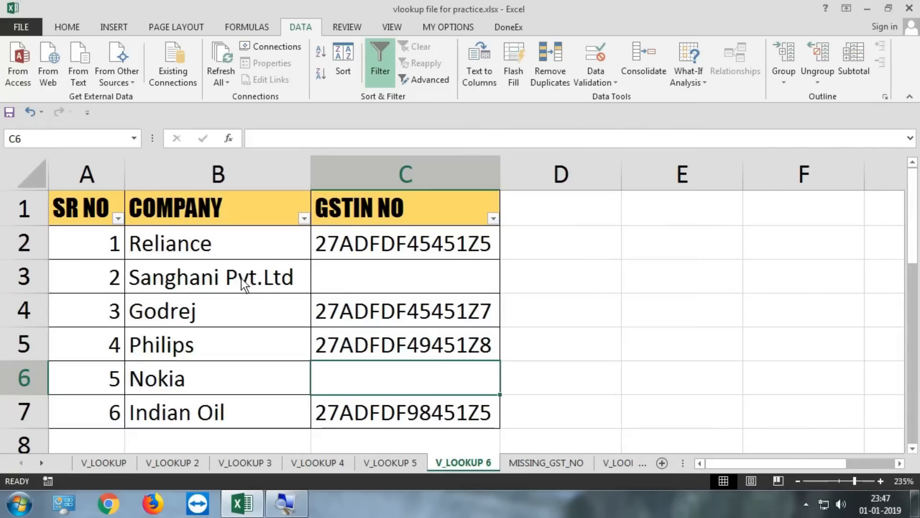
{"action": "left_click_drag", "start_coordinate": [241, 278], "coordinate": [405, 280]}
{"action": "left_click", "coordinate": [405, 280]}
{"action": "left_click_drag", "start_coordinate": [235, 372], "coordinate": [400, 370]}
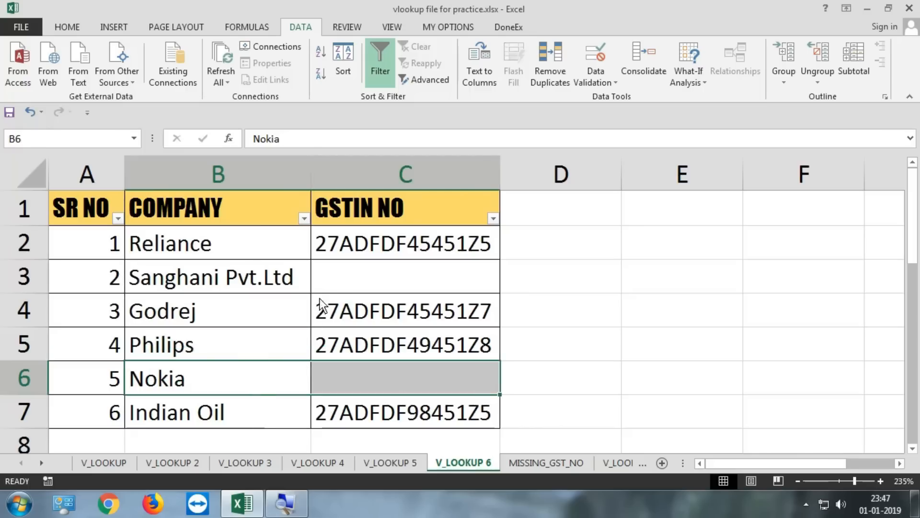
{"action": "left_click", "coordinate": [336, 282]}
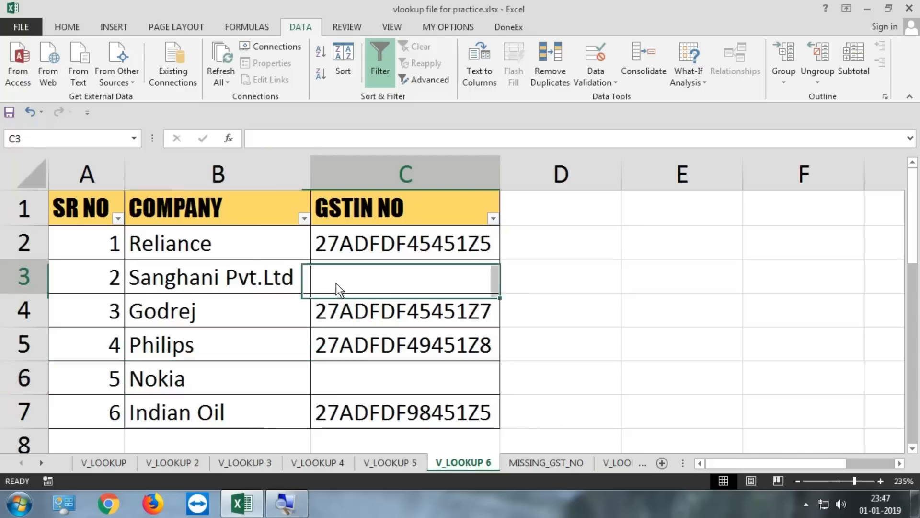
Review the company names and their GSTIN numbers on the MISSING_GST_NO sheet
{"action": "left_click", "coordinate": [532, 462]}
{"action": "left_click", "coordinate": [188, 230]}
{"action": "left_click_drag", "start_coordinate": [188, 232], "coordinate": [348, 240]}
{"action": "left_click", "coordinate": [198, 220]}
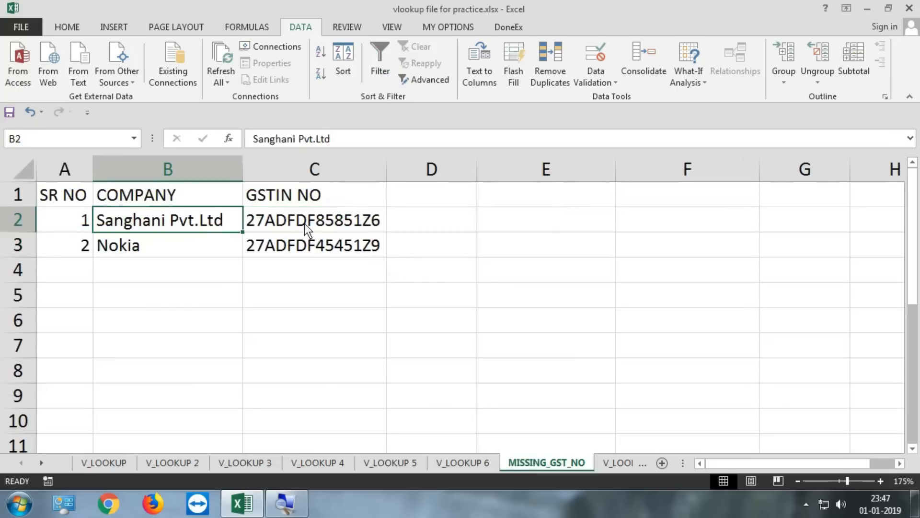
{"action": "left_click", "coordinate": [304, 224]}
{"action": "left_click", "coordinate": [182, 246]}
{"action": "left_click", "coordinate": [316, 253]}
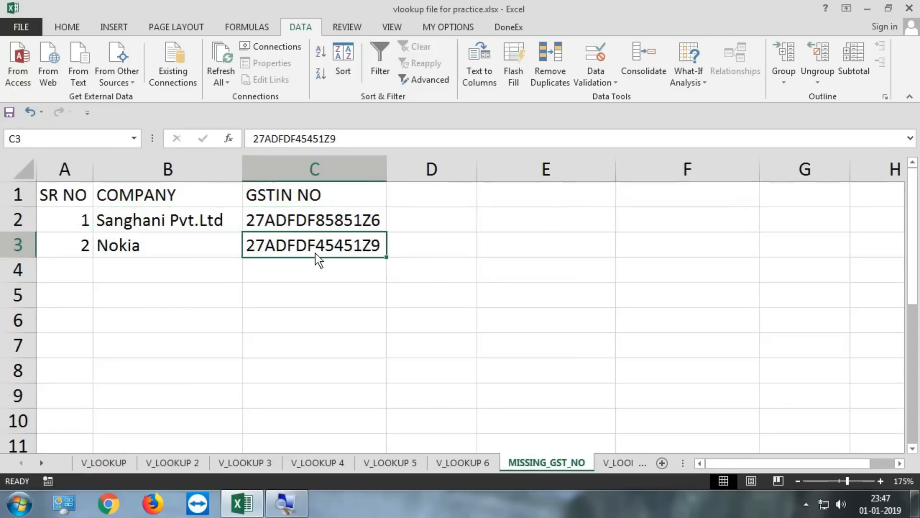
Examine the blank GSTIN cells C3 and C6 among the filled rows on V_LOOKUP 6, rechecking the MISSING_GST_NO sheet
{"action": "left_click", "coordinate": [469, 458]}
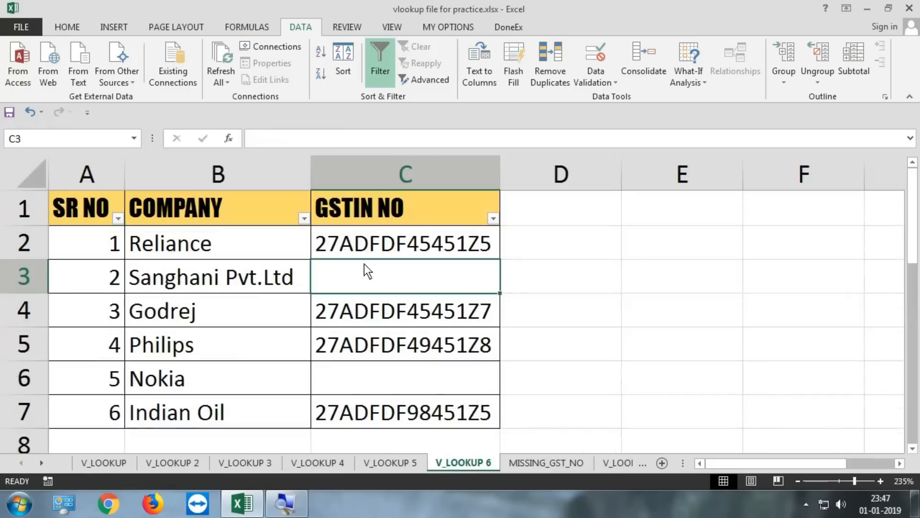
{"action": "left_click", "coordinate": [372, 380]}
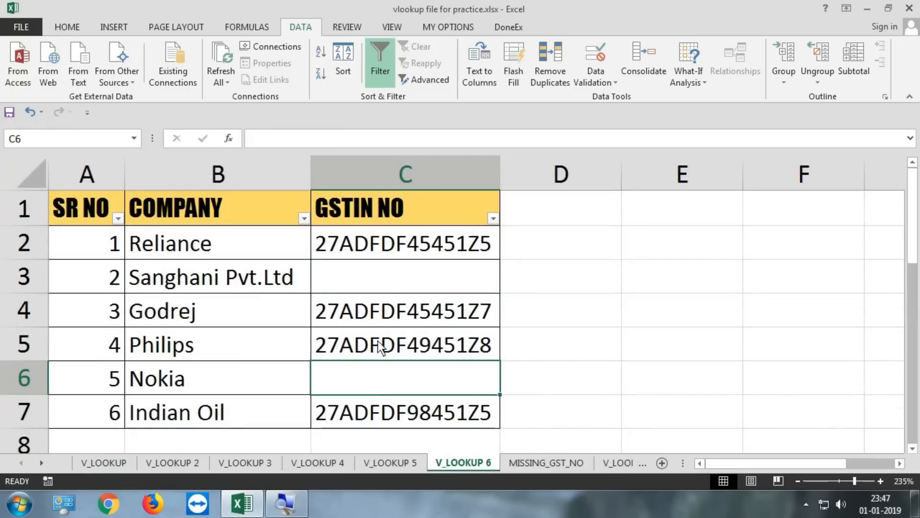
{"action": "left_click", "coordinate": [401, 278]}
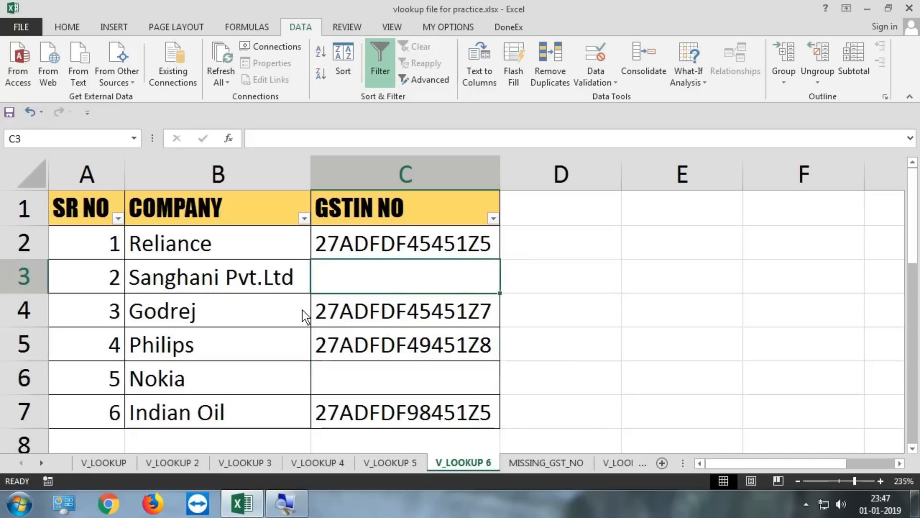
{"action": "left_click_drag", "start_coordinate": [302, 310], "coordinate": [364, 342]}
{"action": "left_click", "coordinate": [425, 317]}
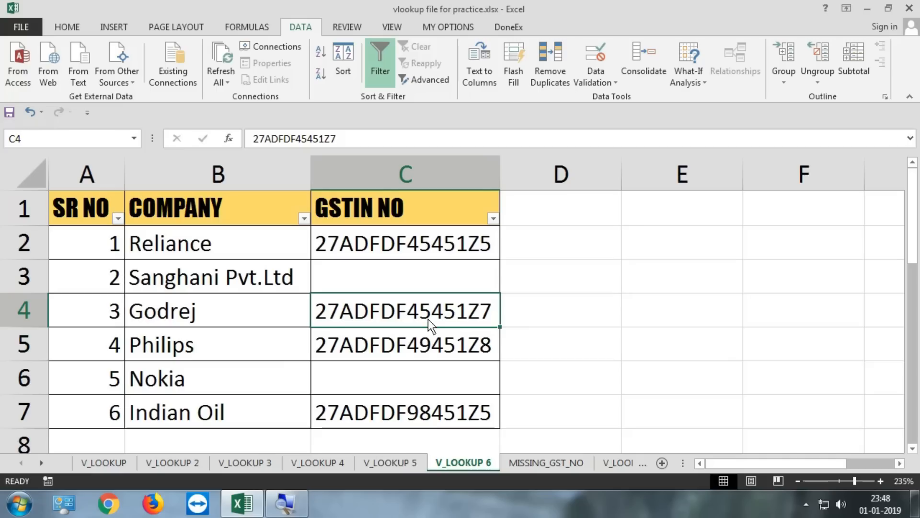
{"action": "left_click", "coordinate": [261, 224]}
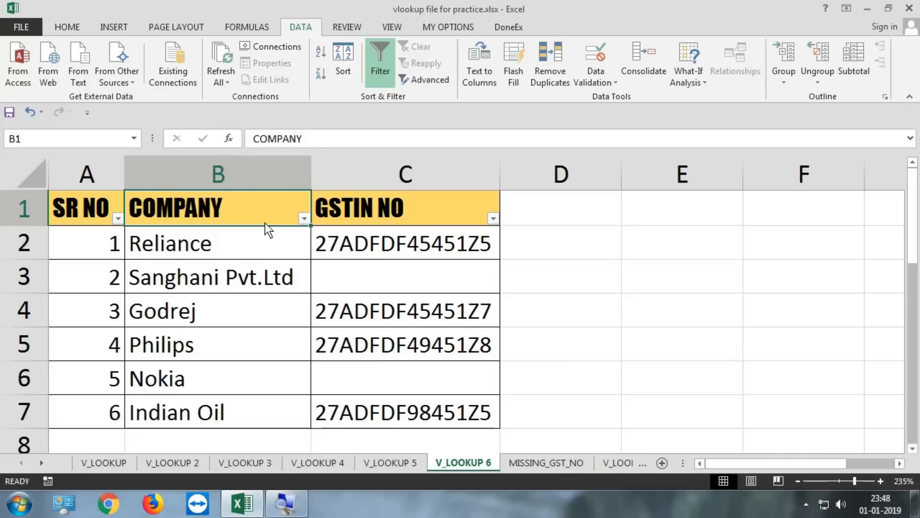
{"action": "left_click", "coordinate": [378, 271]}
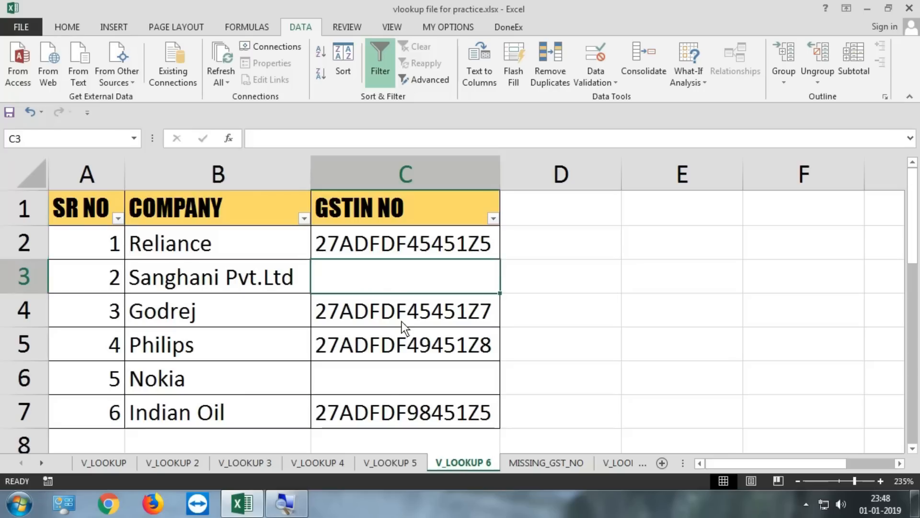
{"action": "left_click", "coordinate": [392, 385]}
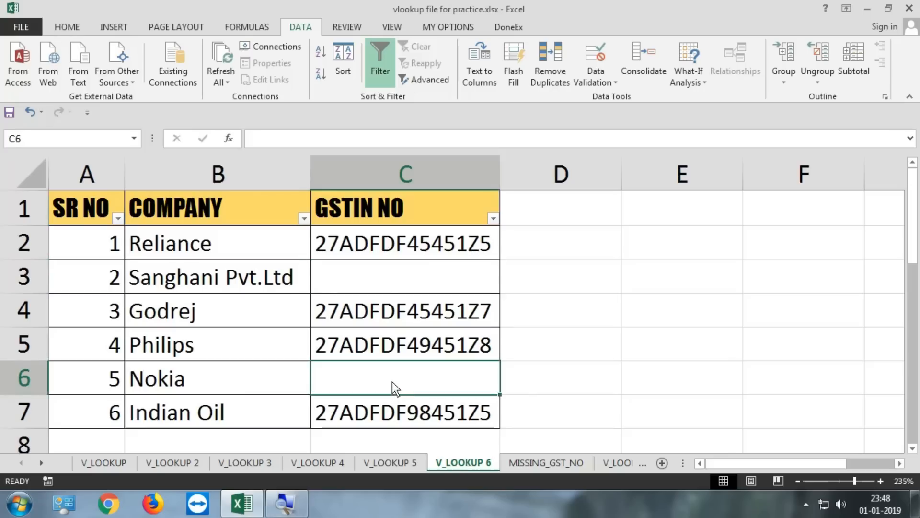
{"action": "left_click", "coordinate": [395, 279]}
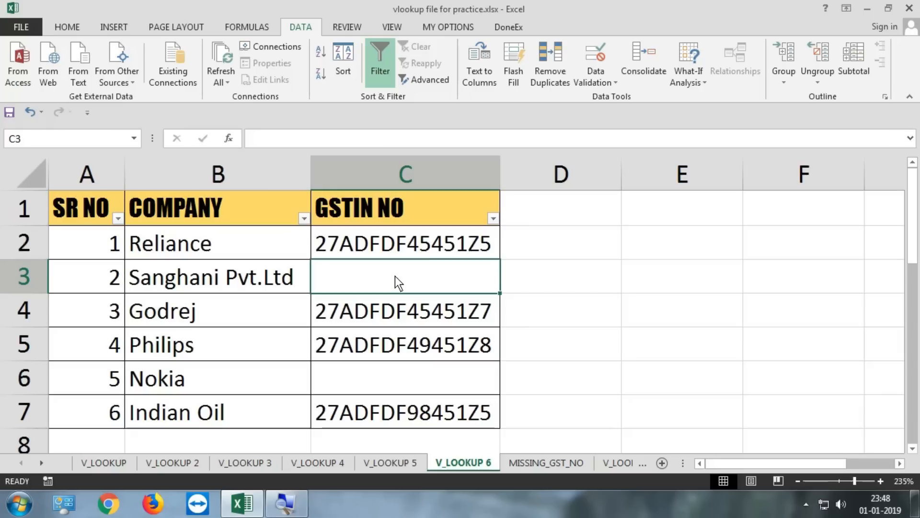
{"action": "left_click", "coordinate": [393, 215]}
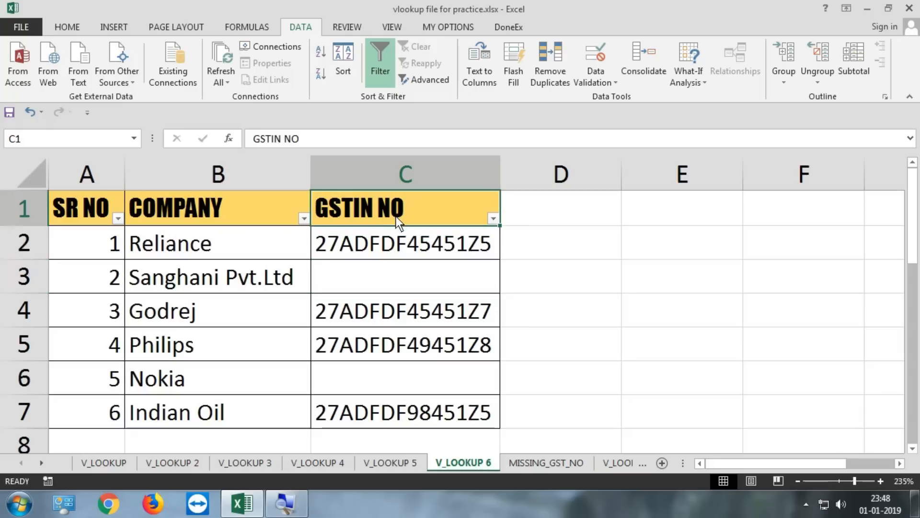
{"action": "left_click_drag", "start_coordinate": [234, 273], "coordinate": [382, 259]}
{"action": "left_click", "coordinate": [376, 375]}
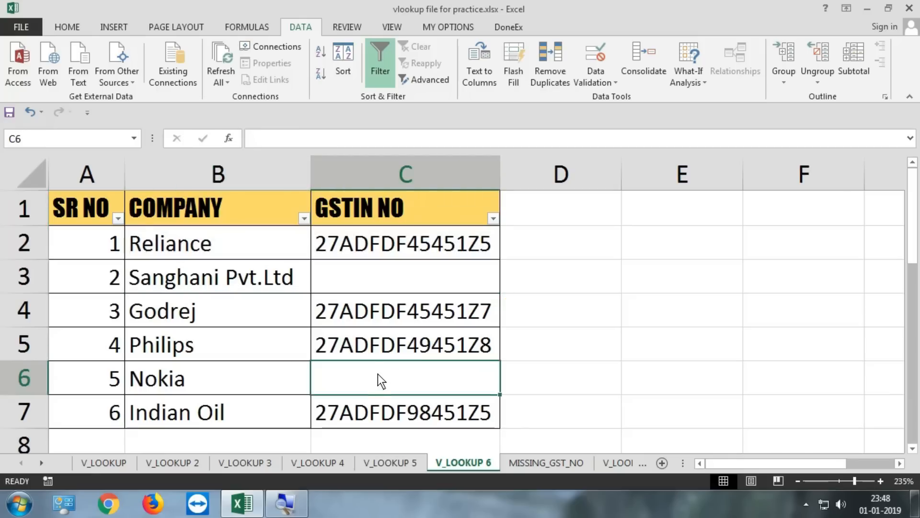
{"action": "left_click", "coordinate": [395, 279]}
{"action": "left_click", "coordinate": [531, 463]}
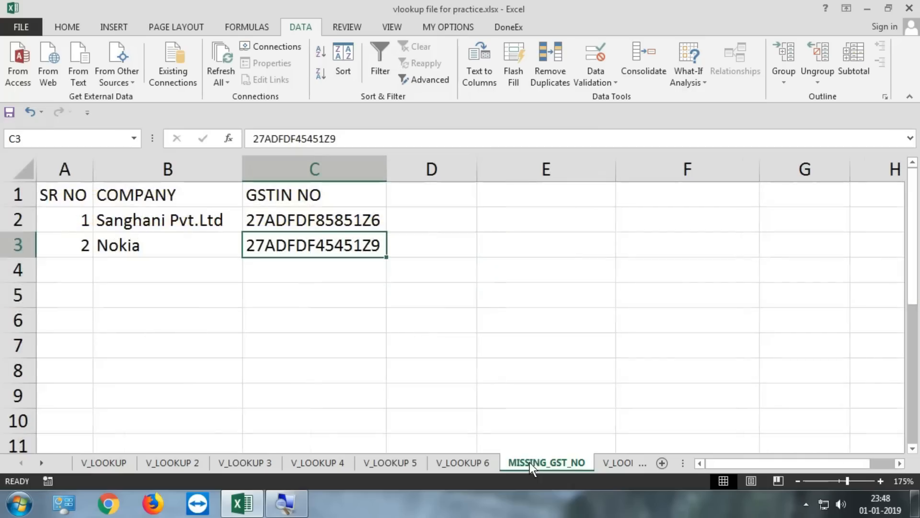
{"action": "left_click", "coordinate": [482, 461]}
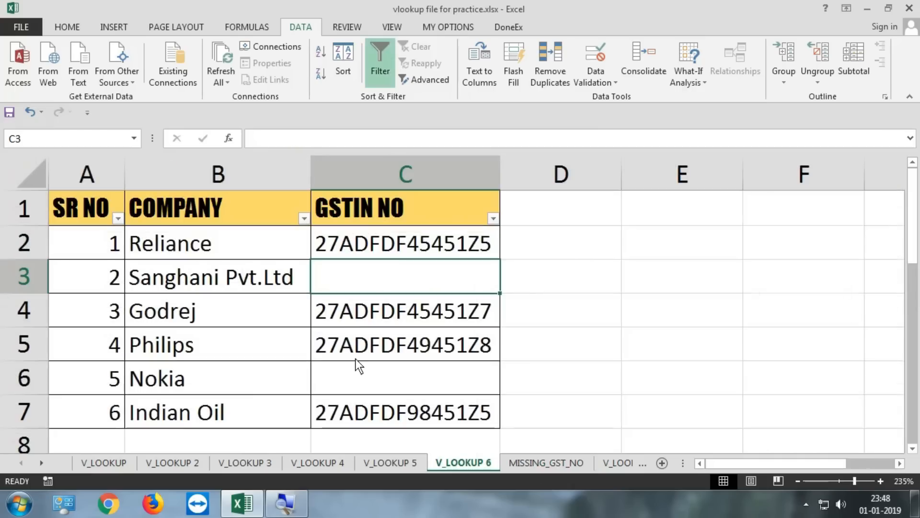
Filter the GSTIN NO column on V_LOOKUP 6 to show only the blank entries
{"action": "left_click", "coordinate": [494, 220]}
{"action": "mouse_move", "coordinate": [362, 328]}
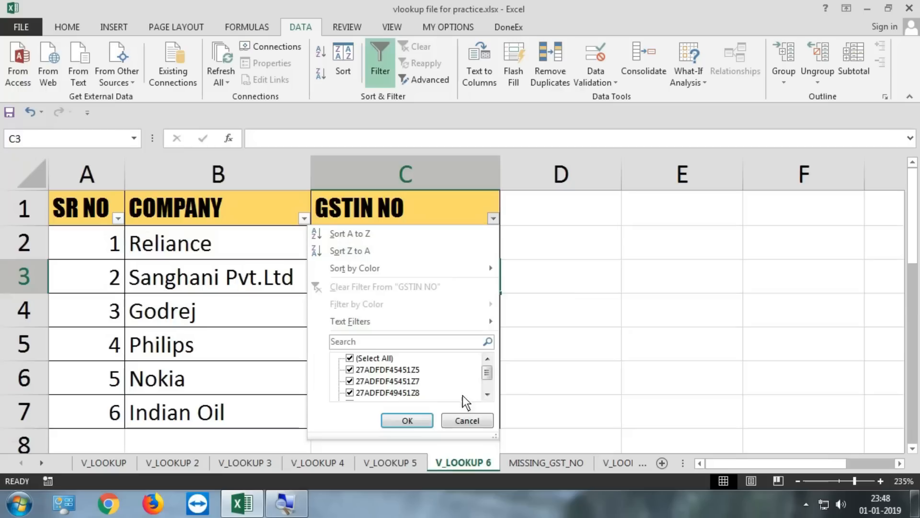
{"action": "left_click_drag", "start_coordinate": [498, 444], "coordinate": [512, 460]}
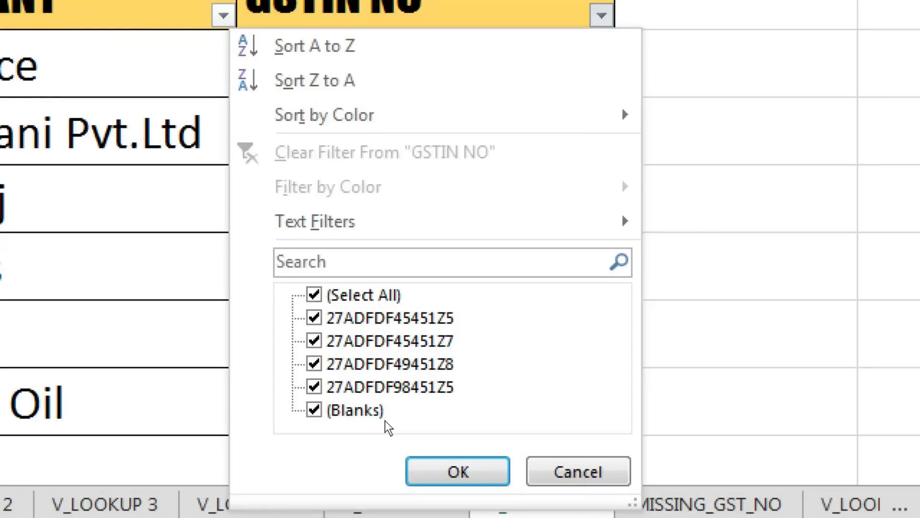
{"action": "left_click", "coordinate": [315, 295]}
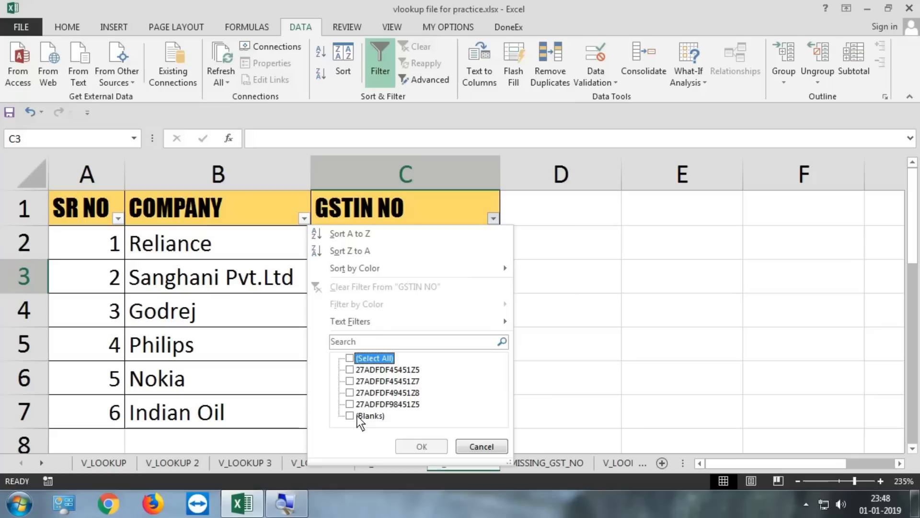
{"action": "left_click", "coordinate": [335, 411]}
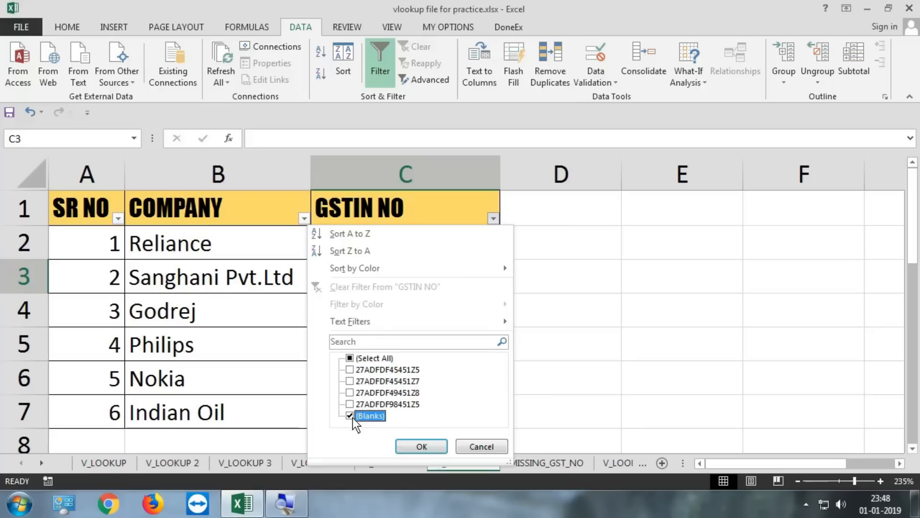
{"action": "left_click", "coordinate": [398, 447]}
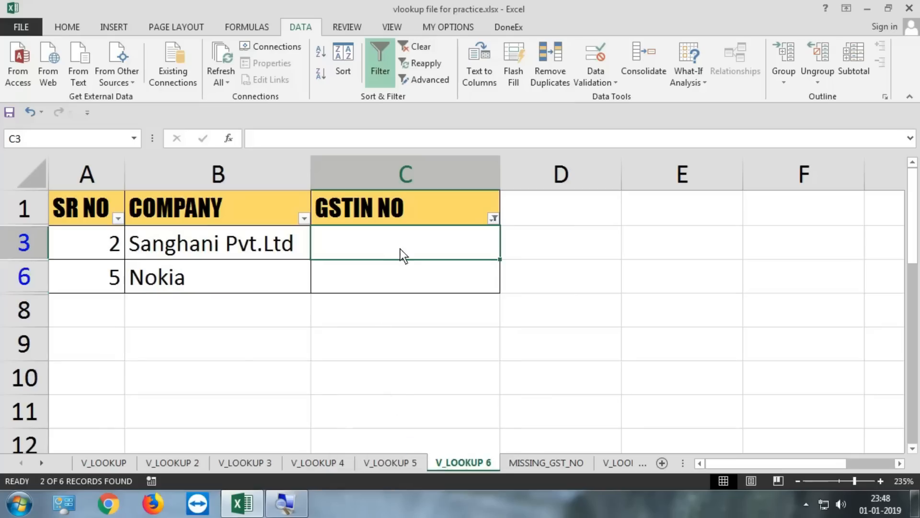
Enter =VLOOKUP(B3,MISSING_GST_NO!B:C,2,0) in C3 to fetch the GSTIN number for Sanghani Pvt.Ltd
{"action": "type", "text": "=VLOOKUP("}
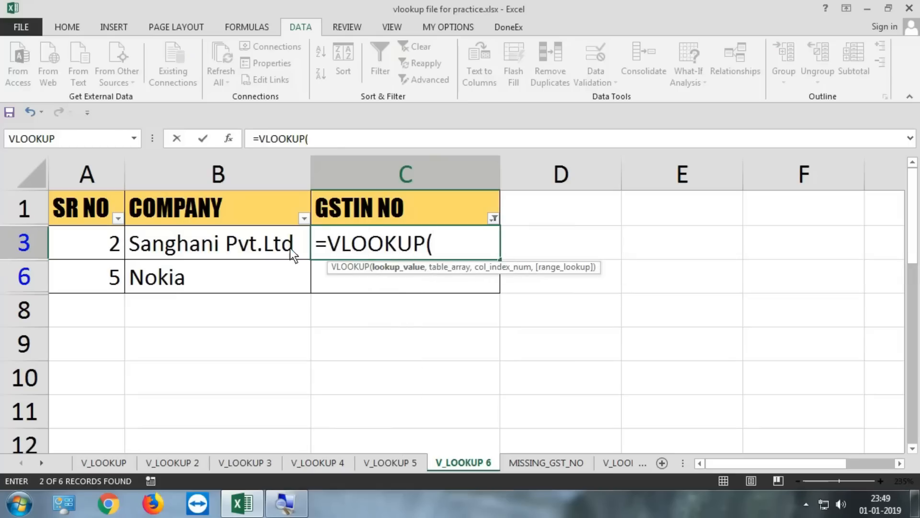
{"action": "left_click", "coordinate": [270, 244]}
{"action": "type", "text": ","}
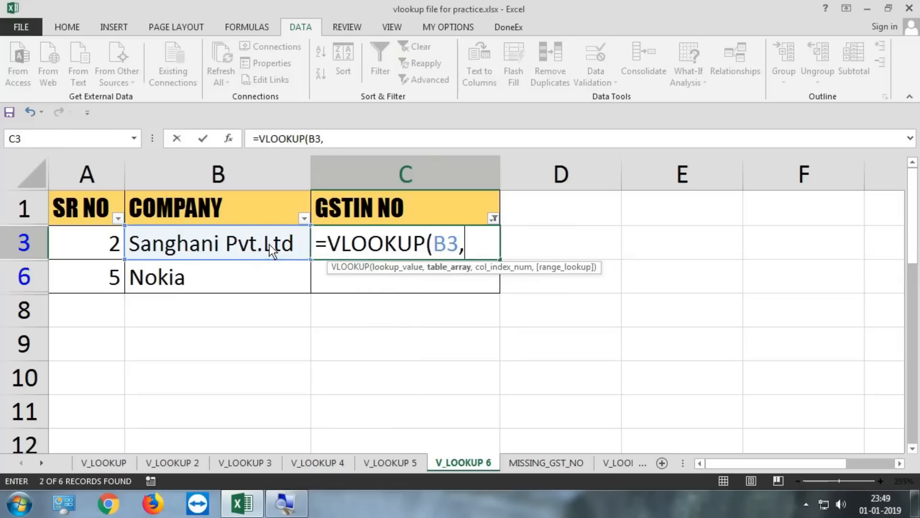
{"action": "left_click", "coordinate": [530, 462]}
{"action": "left_click", "coordinate": [103, 173]}
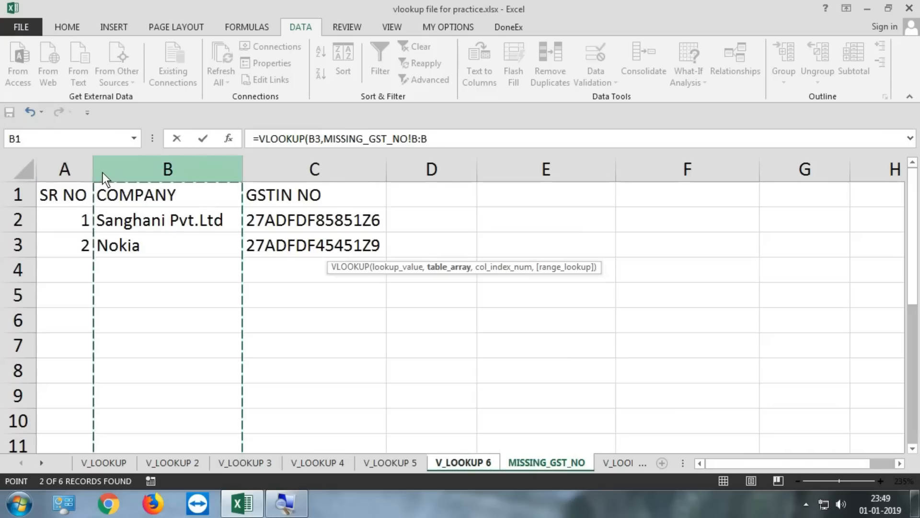
{"action": "left_click_drag", "start_coordinate": [103, 173], "coordinate": [289, 177]}
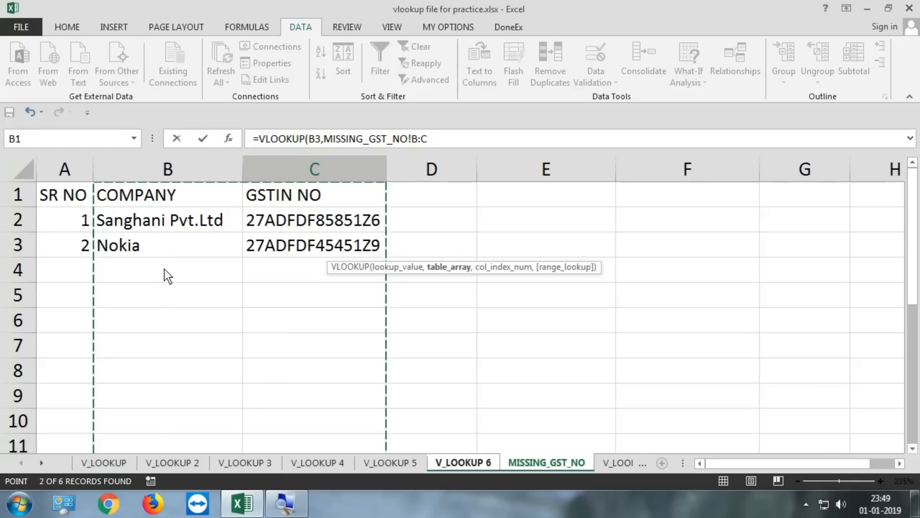
{"action": "type", "text": ","}
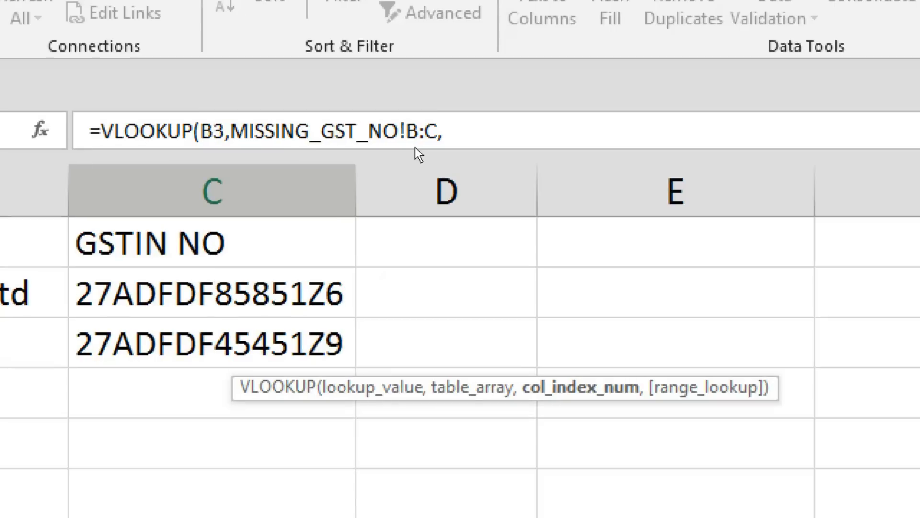
{"action": "left_click", "coordinate": [437, 141]}
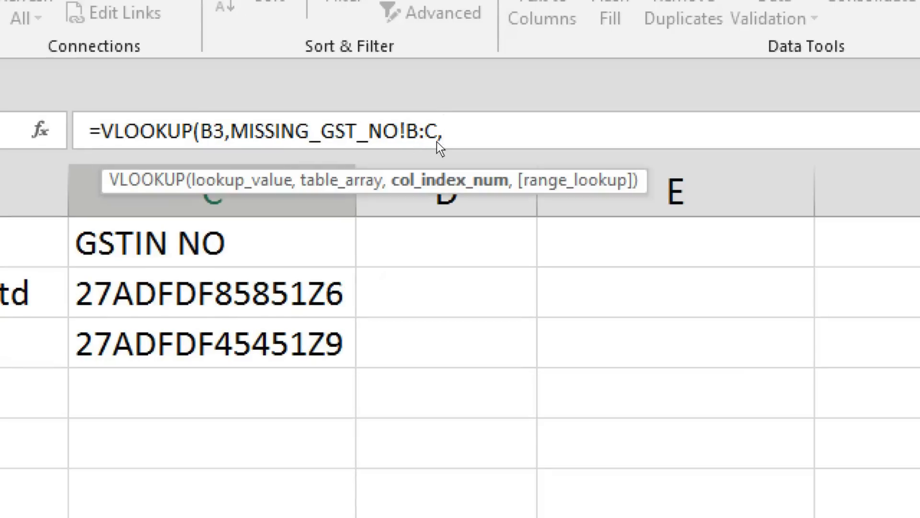
{"action": "type", "text": "2,0"}
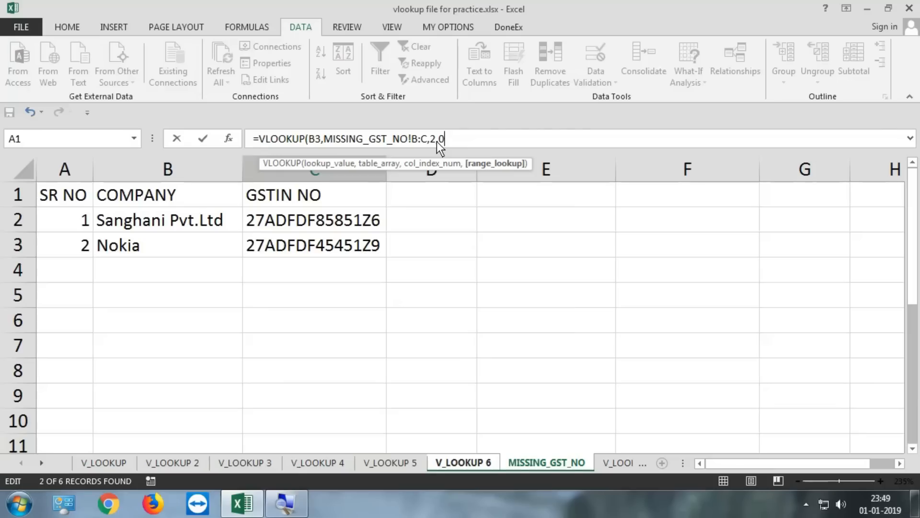
{"action": "key", "text": "Return"}
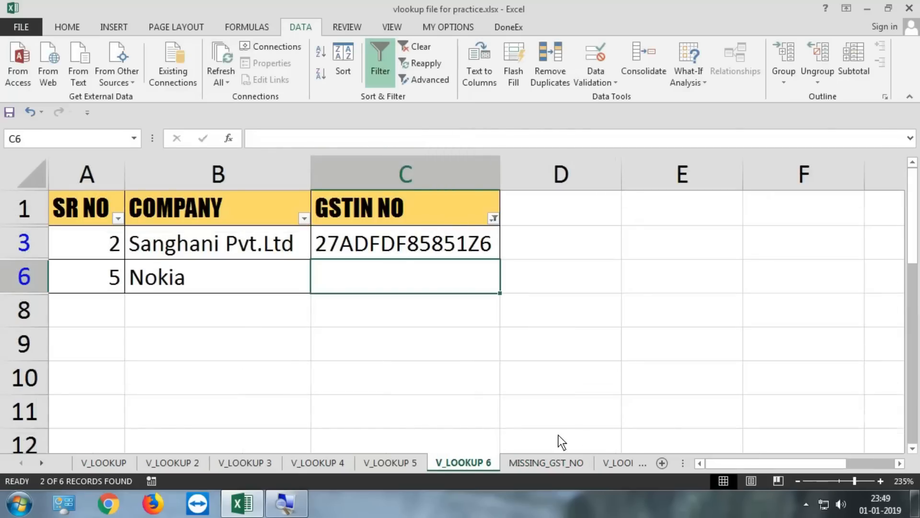
Recheck the company and GSTIN columns on MISSING_GST_NO and fill the C3 lookup formula down to Nokia's C6 on V_LOOKUP 6
{"action": "left_click", "coordinate": [546, 463]}
{"action": "left_click", "coordinate": [179, 169]}
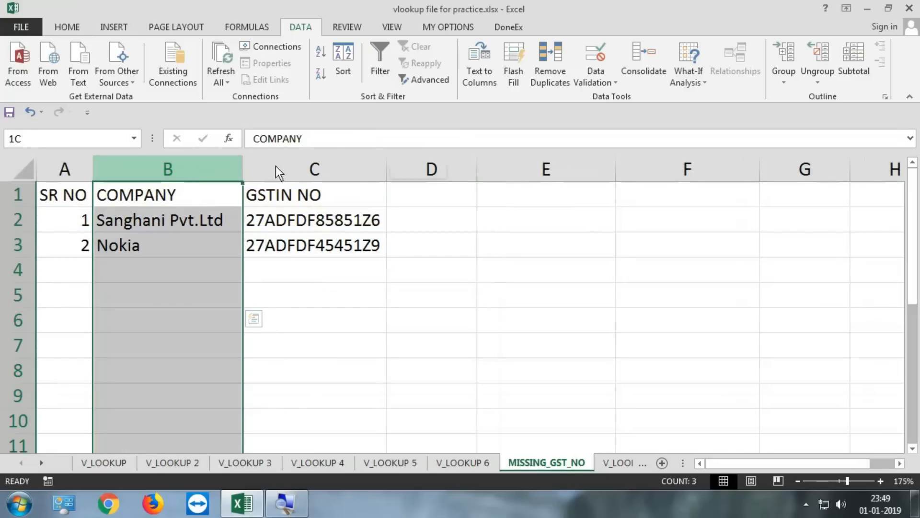
{"action": "left_click_drag", "start_coordinate": [276, 167], "coordinate": [271, 168]}
{"action": "left_click_drag", "start_coordinate": [184, 193], "coordinate": [190, 272]}
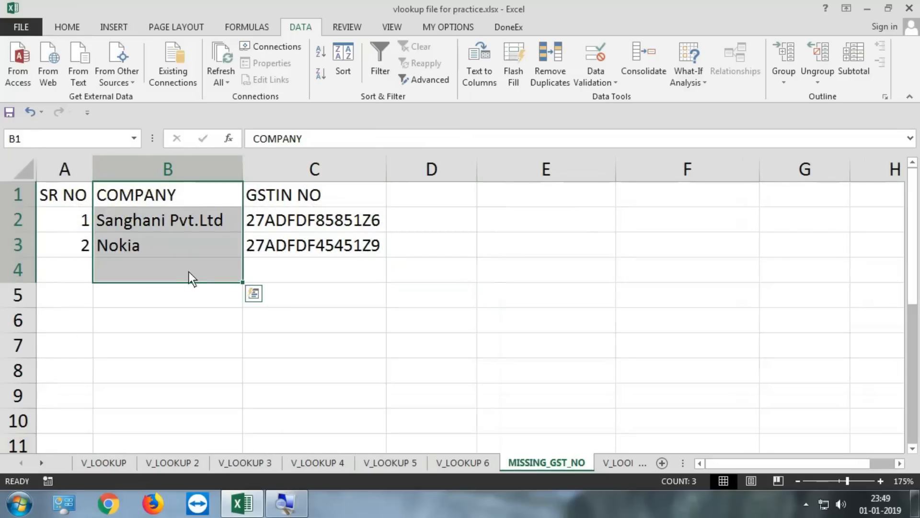
{"action": "left_click_drag", "start_coordinate": [304, 199], "coordinate": [308, 280]}
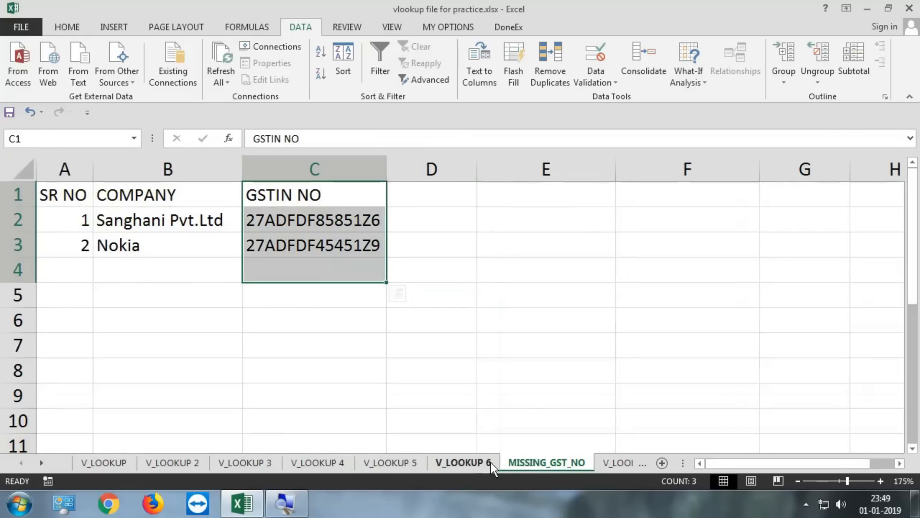
{"action": "left_click", "coordinate": [463, 463]}
{"action": "left_click", "coordinate": [441, 250]}
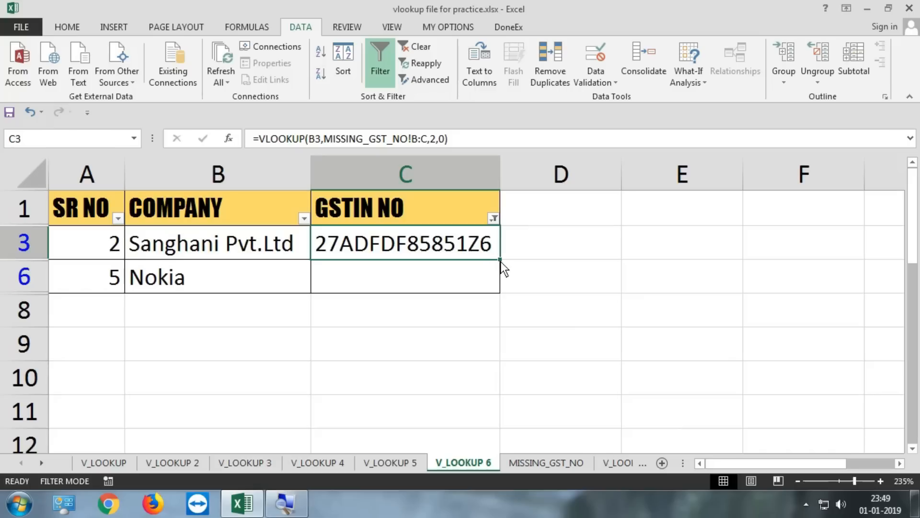
{"action": "left_click_drag", "start_coordinate": [501, 261], "coordinate": [496, 302]}
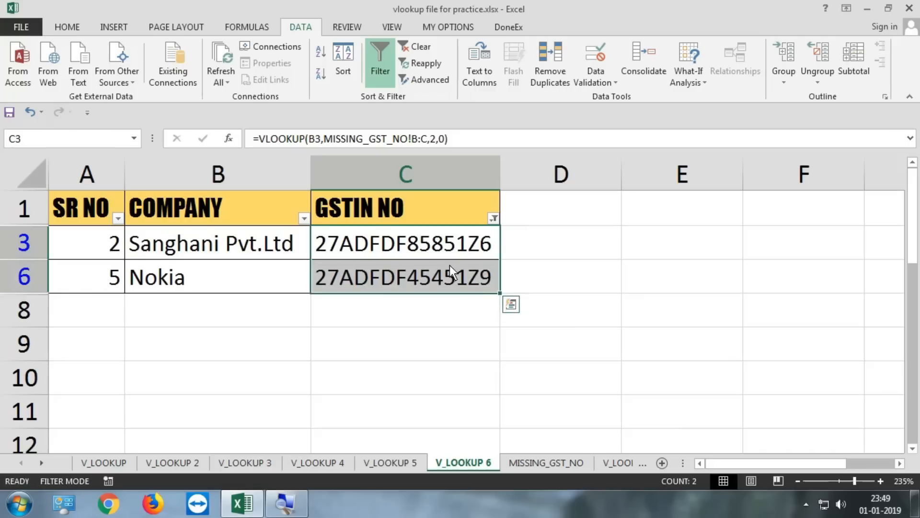
Clear the filter from the GSTIN NO column and check the formulas in C3 and C6 against the neighbouring rows
{"action": "left_click", "coordinate": [493, 217]}
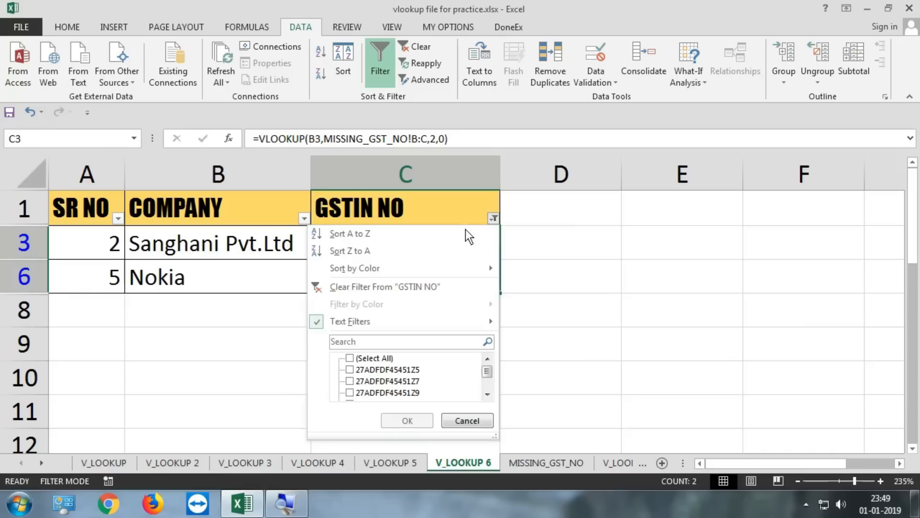
{"action": "left_click", "coordinate": [336, 286]}
{"action": "left_click", "coordinate": [383, 286]}
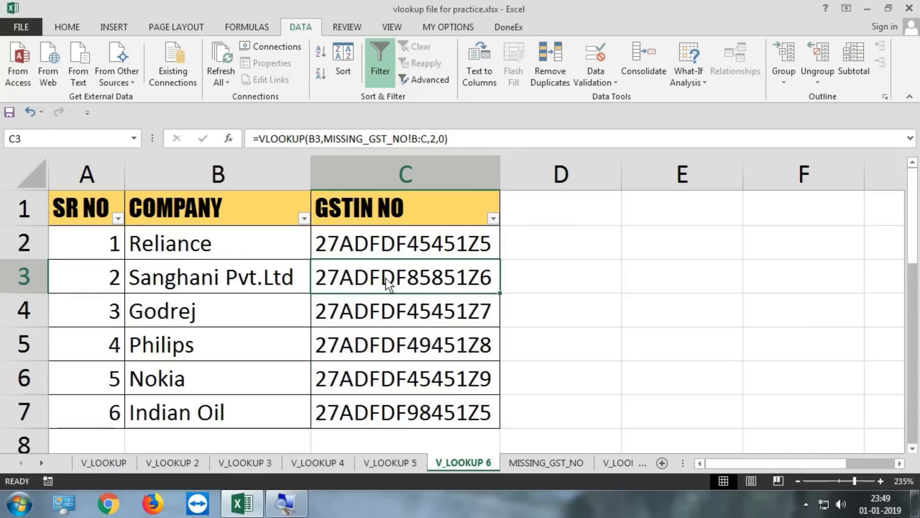
{"action": "left_click", "coordinate": [378, 382]}
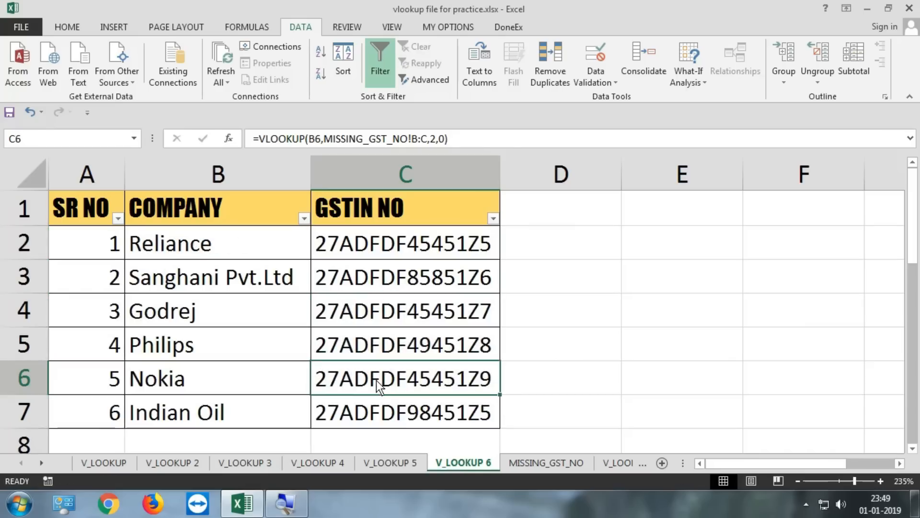
{"action": "left_click", "coordinate": [386, 349]}
{"action": "left_click_drag", "start_coordinate": [288, 345], "coordinate": [379, 338]}
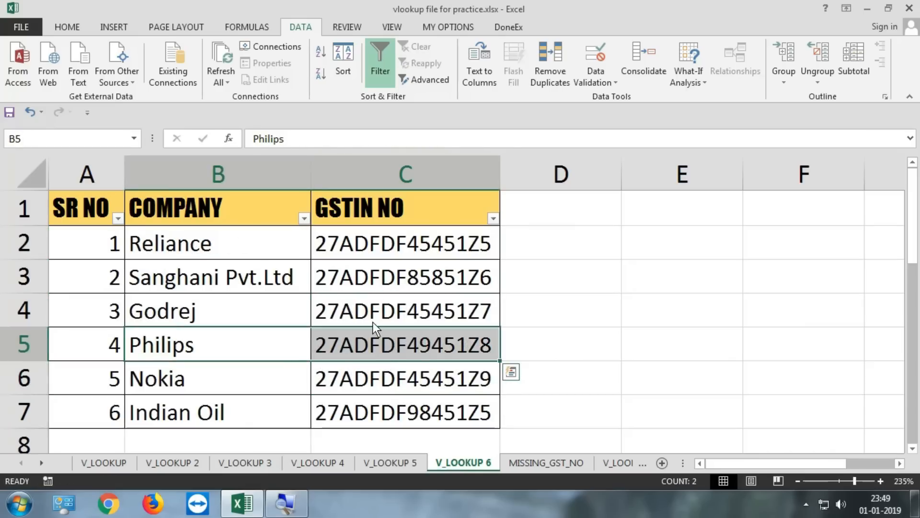
{"action": "left_click", "coordinate": [373, 322]}
{"action": "left_click", "coordinate": [416, 282]}
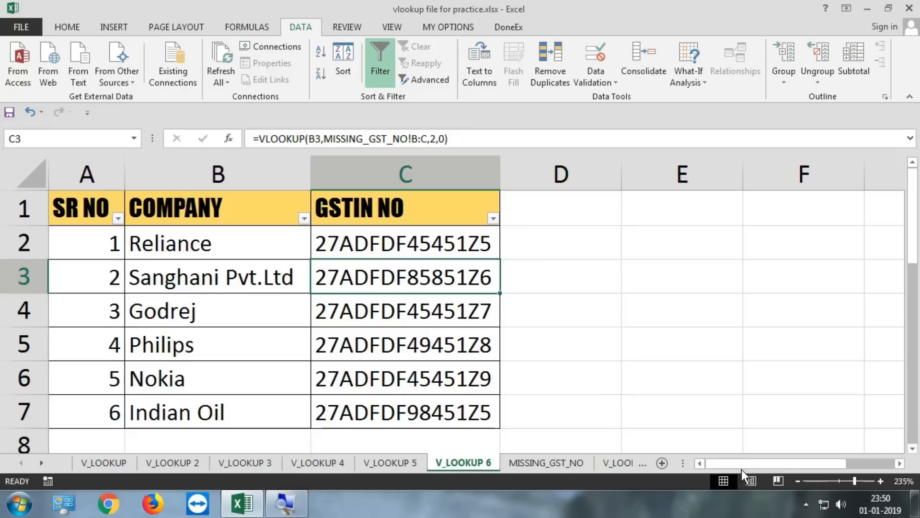
Reveal the remaining sheet tabs, open the V_LOOKUP 7 sheet, and examine the Highest Cost and Lowest Cost cells in E1:F2
{"action": "left_click_drag", "start_coordinate": [684, 462], "coordinate": [829, 462]}
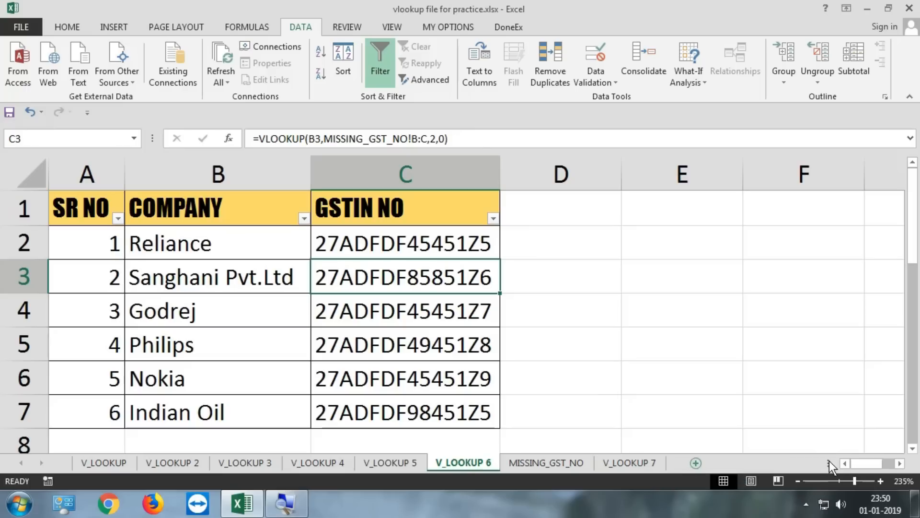
{"action": "left_click", "coordinate": [566, 460]}
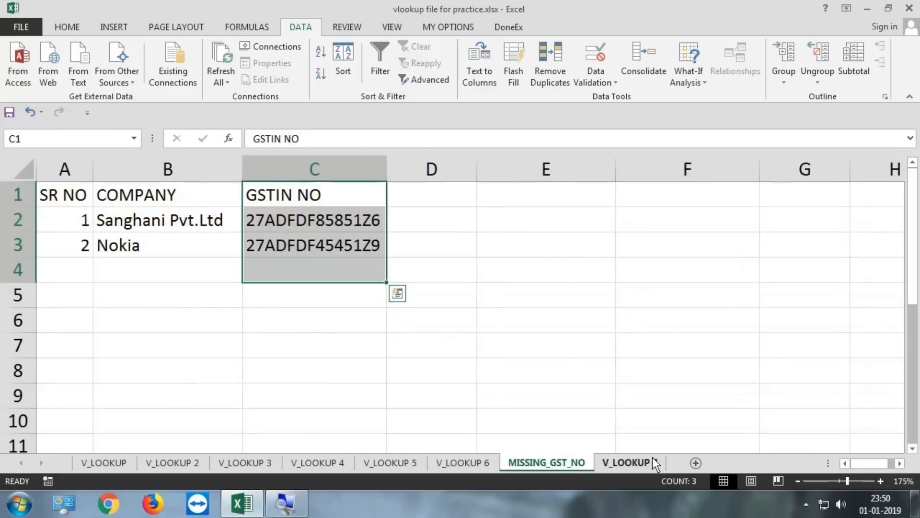
{"action": "left_click", "coordinate": [636, 461]}
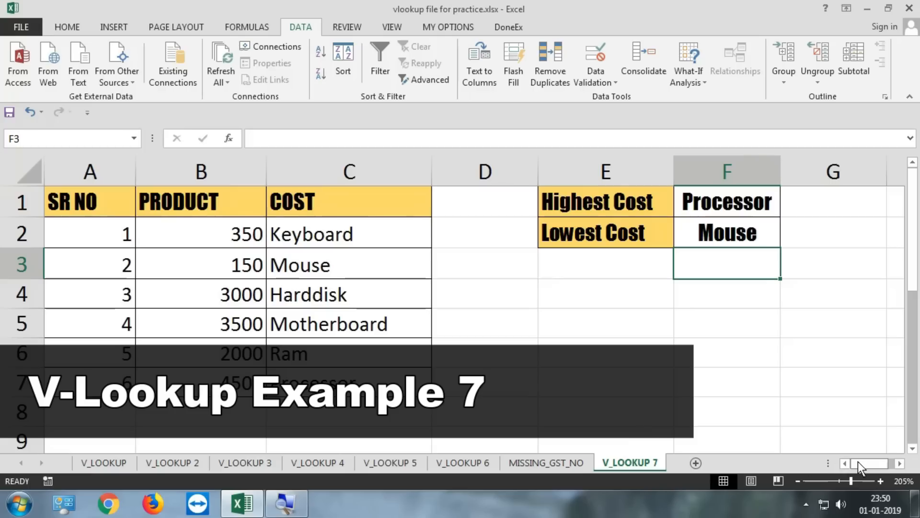
{"action": "left_click", "coordinate": [634, 206]}
{"action": "left_click", "coordinate": [626, 242]}
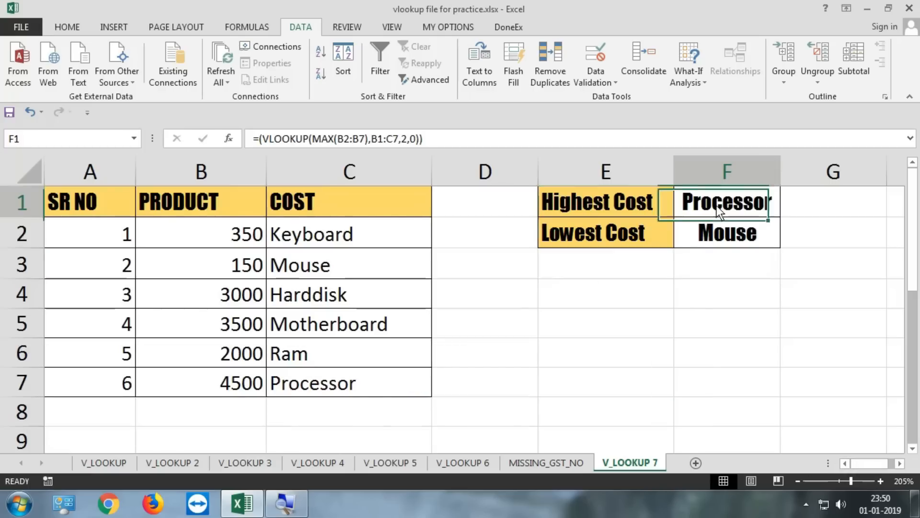
{"action": "left_click_drag", "start_coordinate": [717, 207], "coordinate": [714, 233]}
Set the Mouse row's value in B3 to 15000 and check the Highest Cost formula in F1
{"action": "left_click", "coordinate": [247, 269]}
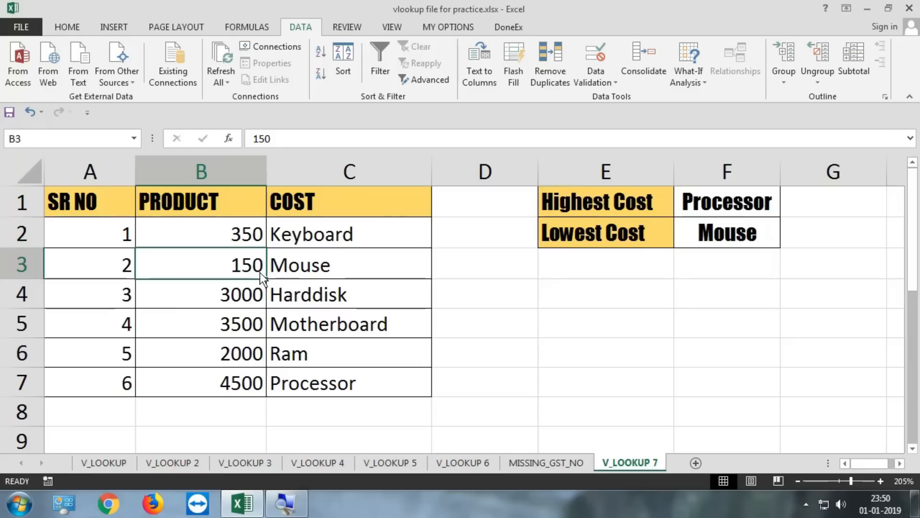
{"action": "type", "text": "1"}
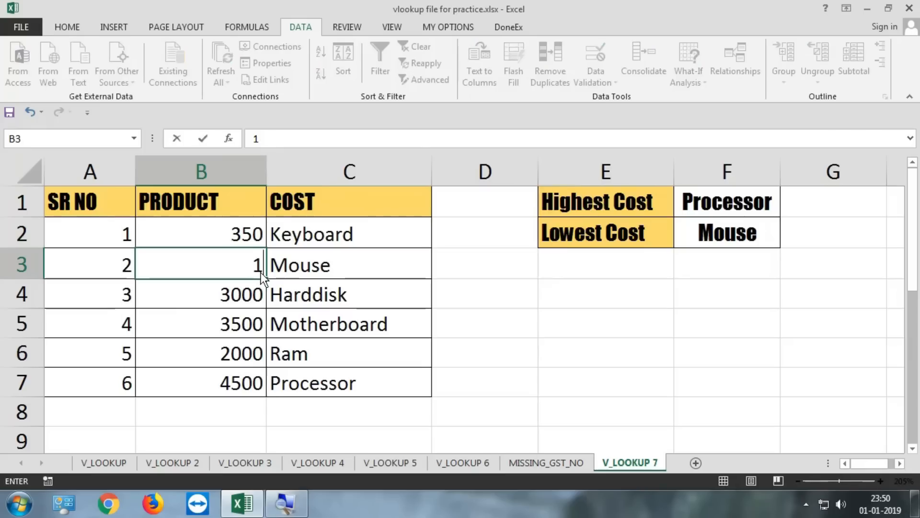
{"action": "type", "text": "5000"}
{"action": "key", "text": "Return"}
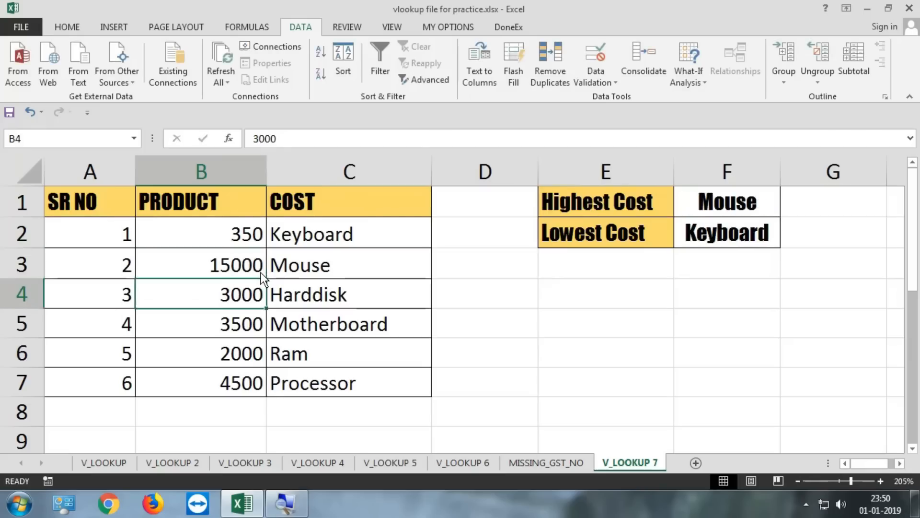
{"action": "left_click", "coordinate": [722, 203]}
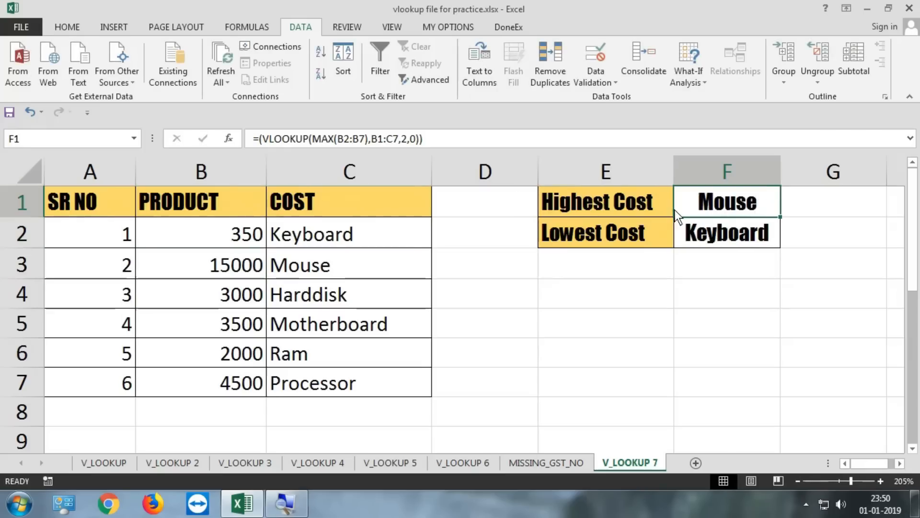
Restore the Mouse row's value in B3 to 150
{"action": "left_click", "coordinate": [239, 268]}
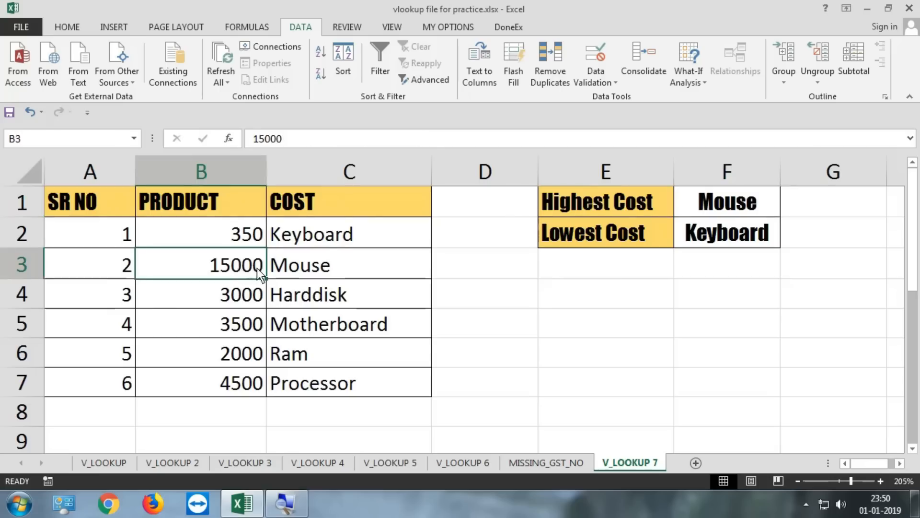
{"action": "type", "text": "150"}
{"action": "key", "text": "Return"}
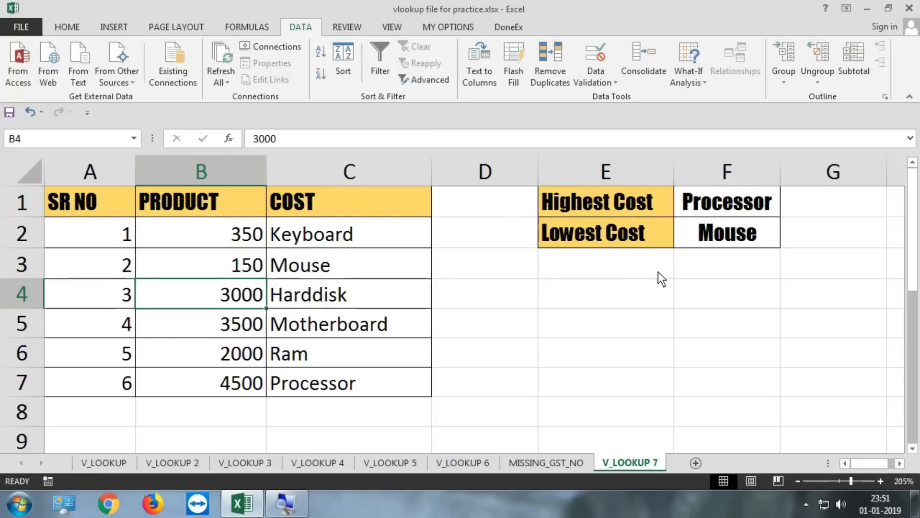
Set the Motherboard row's value in B5 to 5000 to test the Highest Cost lookup
{"action": "left_click", "coordinate": [234, 324]}
{"action": "type", "text": "5000"}
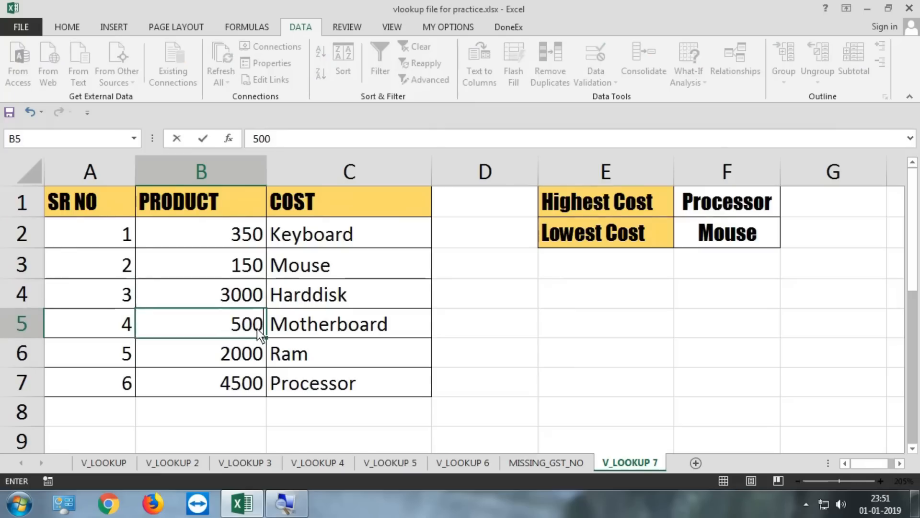
{"action": "key", "text": "Return"}
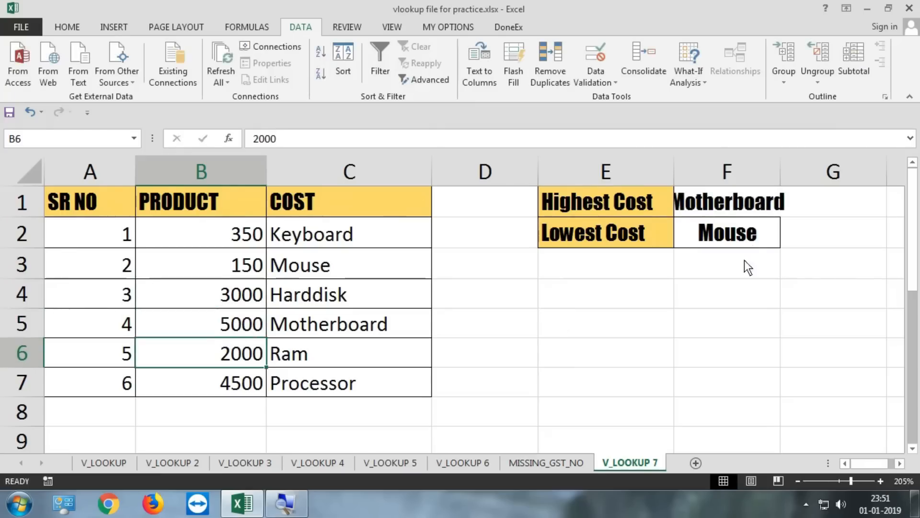
Autofit column F's width and enter =MAX(B2:B7) in B8 to get the highest value
{"action": "double_click", "coordinate": [781, 171]}
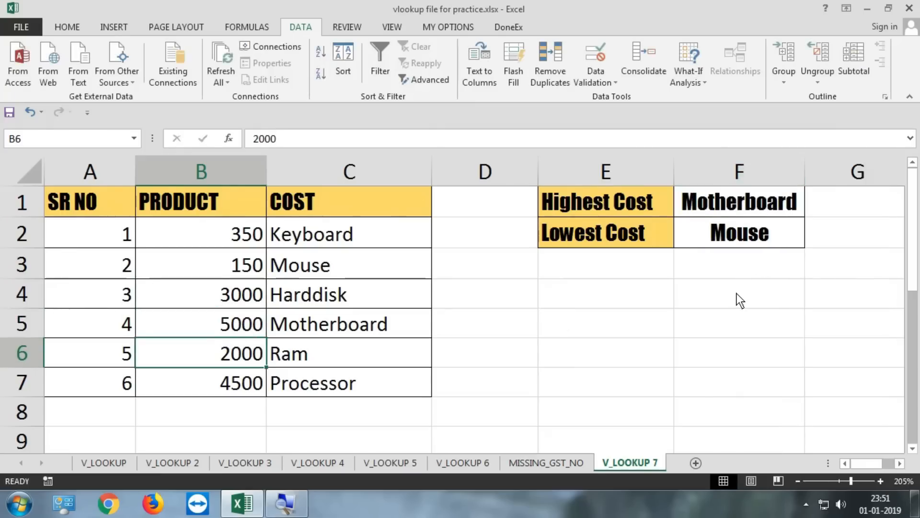
{"action": "left_click", "coordinate": [200, 404]}
{"action": "type", "text": "=M"}
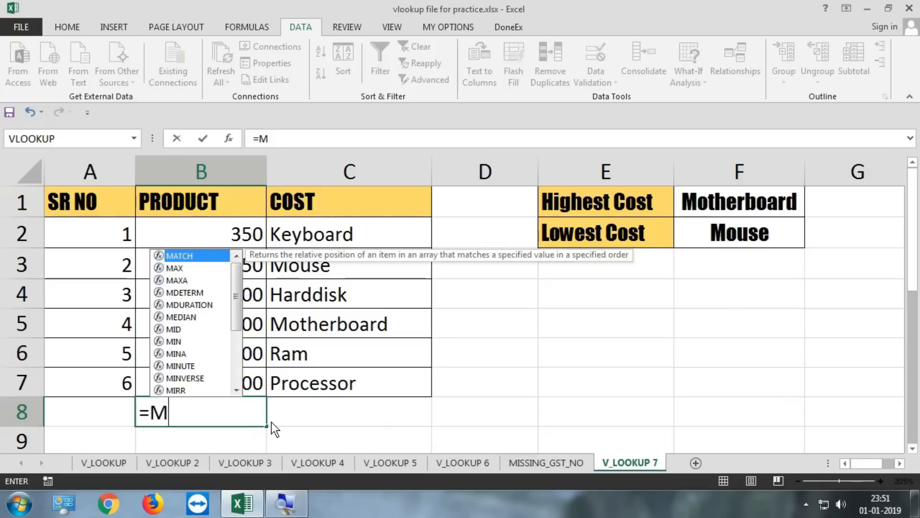
{"action": "type", "text": "AX("}
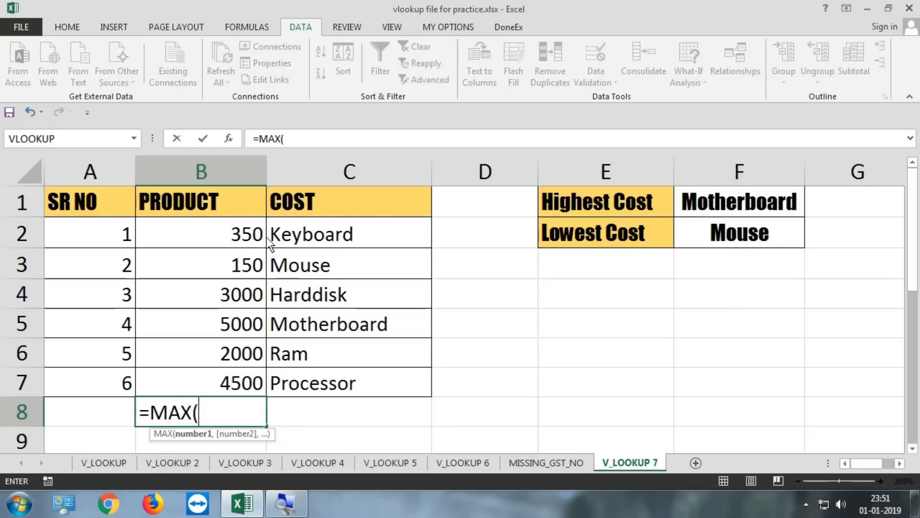
{"action": "left_click_drag", "start_coordinate": [269, 243], "coordinate": [242, 379]}
{"action": "key", "text": "ctrl+Return"}
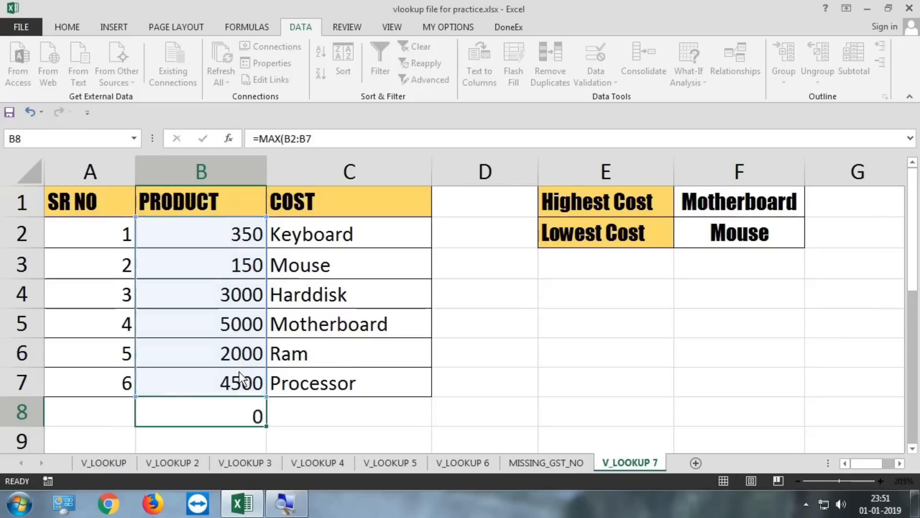
{"action": "key", "text": "Return"}
{"action": "left_click", "coordinate": [245, 379]}
{"action": "scroll", "coordinate": [317, 403], "scroll_direction": "up", "scroll_amount": 1}
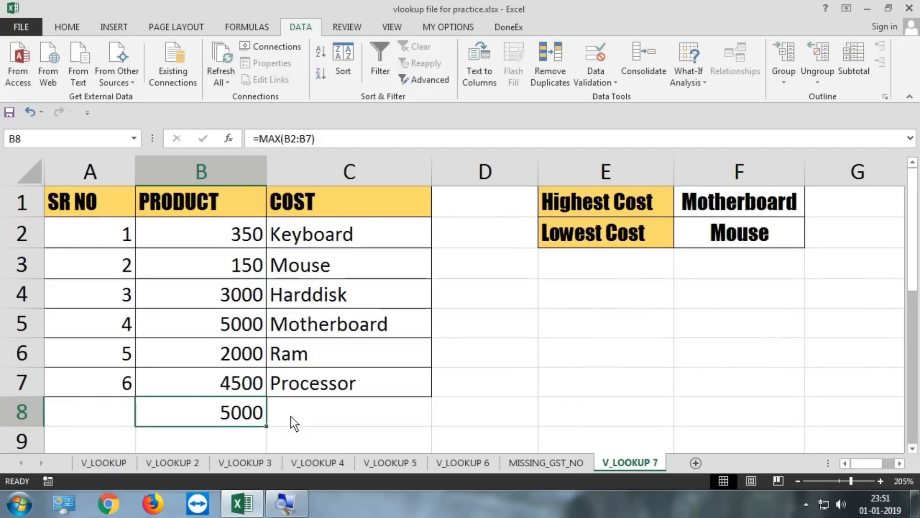
Enter =MIN(B2:B7) in C8 to get the lowest value and compare it with the MAX formula in B8
{"action": "left_click", "coordinate": [352, 417]}
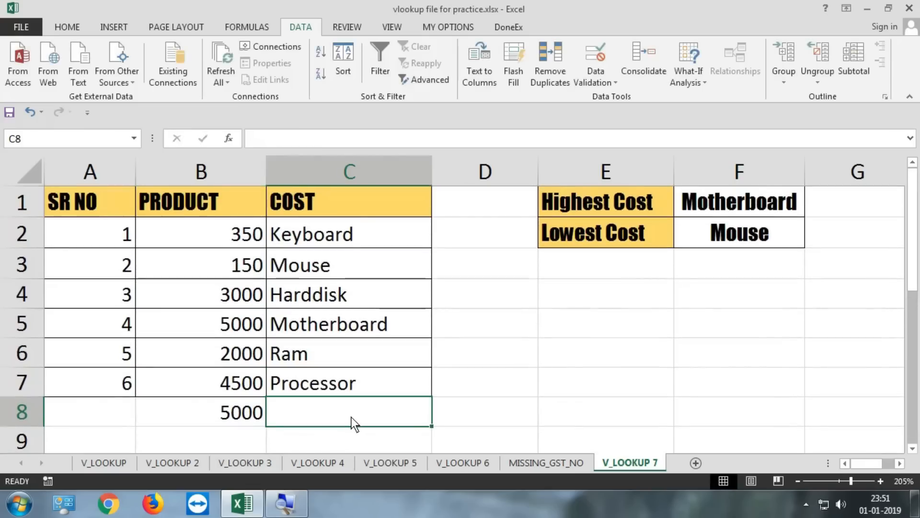
{"action": "type", "text": "=MIN("}
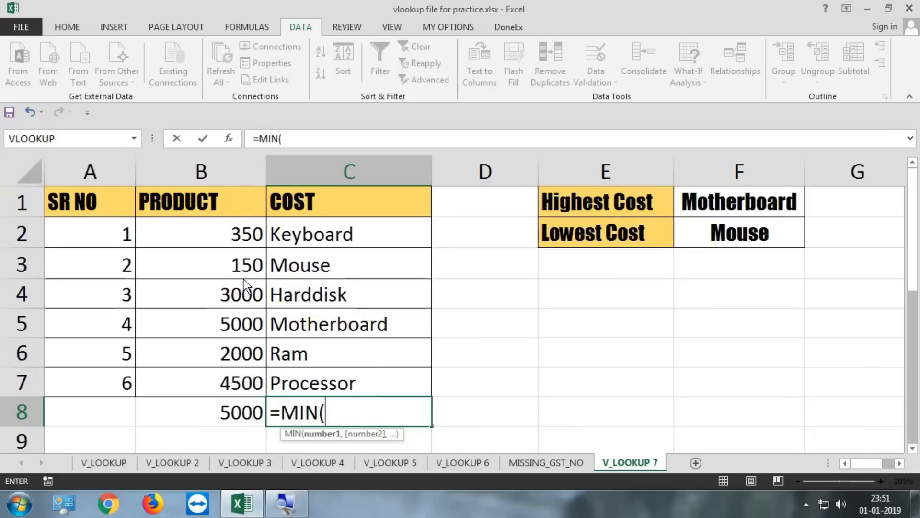
{"action": "left_click", "coordinate": [245, 245]}
{"action": "left_click_drag", "start_coordinate": [245, 254], "coordinate": [218, 376]}
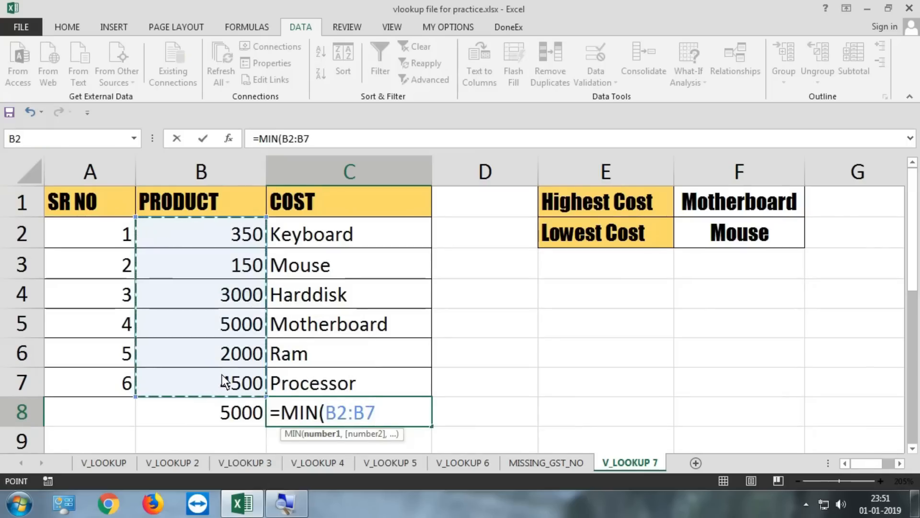
{"action": "key", "text": "Return"}
{"action": "left_click", "coordinate": [372, 374]}
{"action": "scroll", "coordinate": [405, 395], "scroll_direction": "up", "scroll_amount": 1}
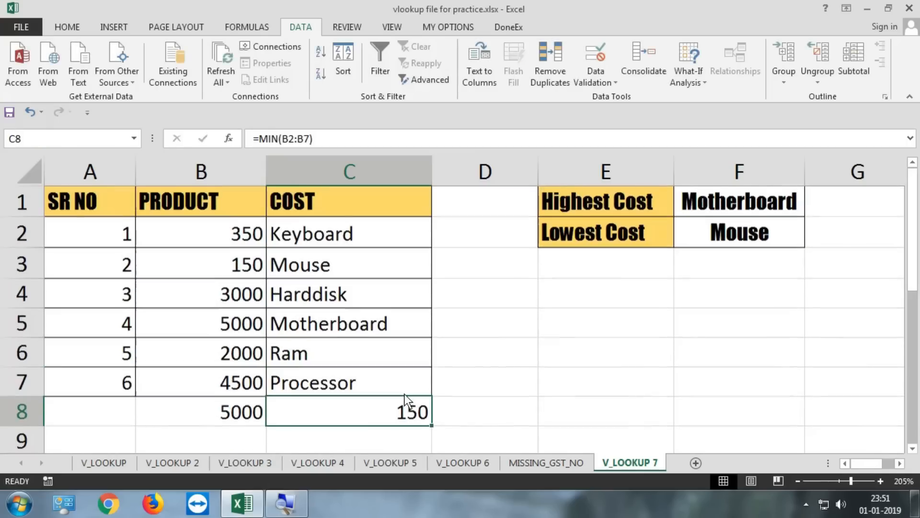
{"action": "left_click", "coordinate": [260, 413]}
{"action": "left_click", "coordinate": [375, 419]}
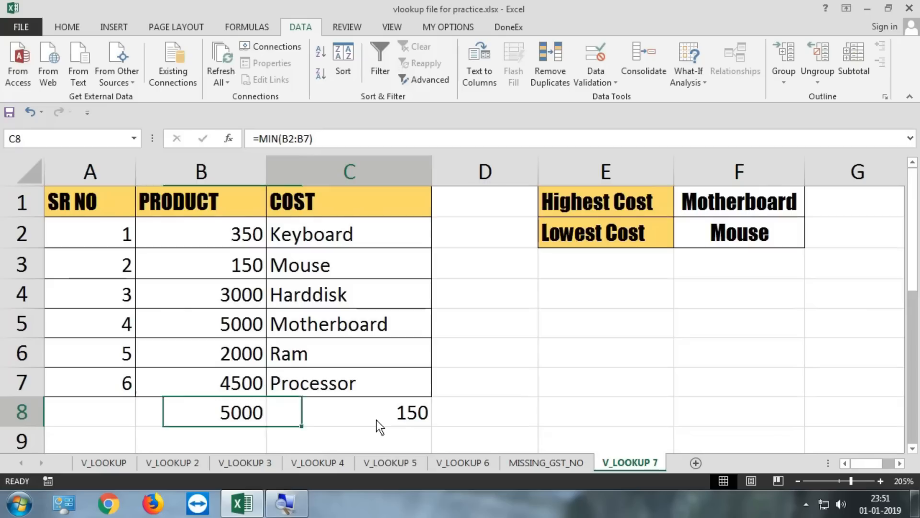
{"action": "left_click", "coordinate": [262, 414]}
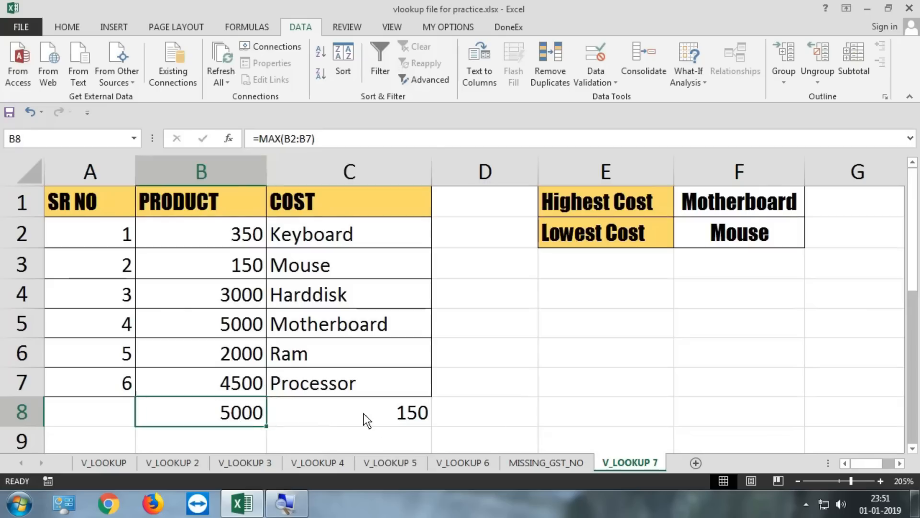
{"action": "left_click", "coordinate": [362, 413]}
{"action": "left_click_drag", "start_coordinate": [240, 236], "coordinate": [382, 400]}
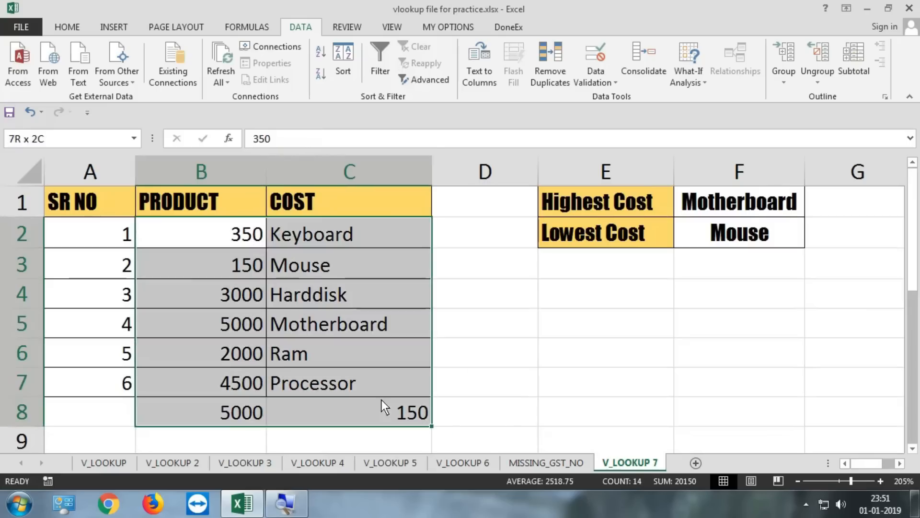
Enter =VLOOKUP(MAX(B2:B7),B2:C7,2,0) in E4 to return the highest cost product and check it against the Motherboard row
{"action": "left_click", "coordinate": [591, 301]}
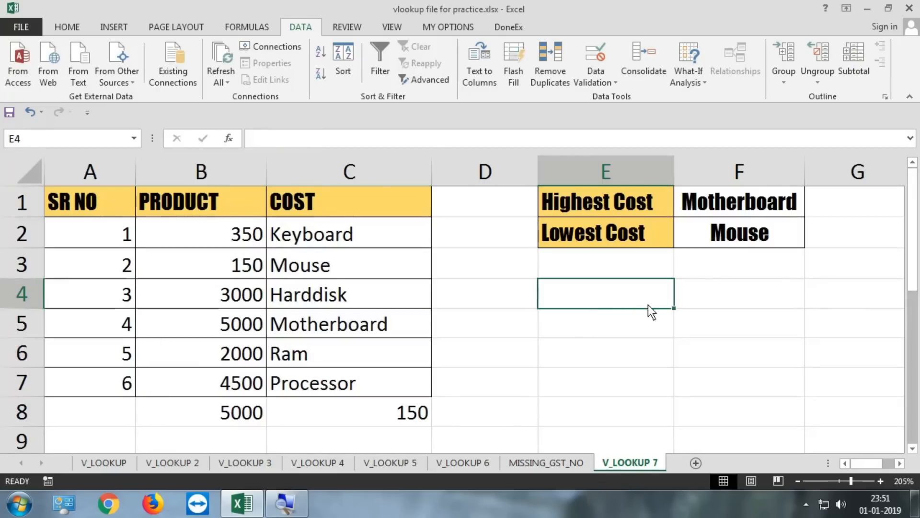
{"action": "type", "text": "=VLO"}
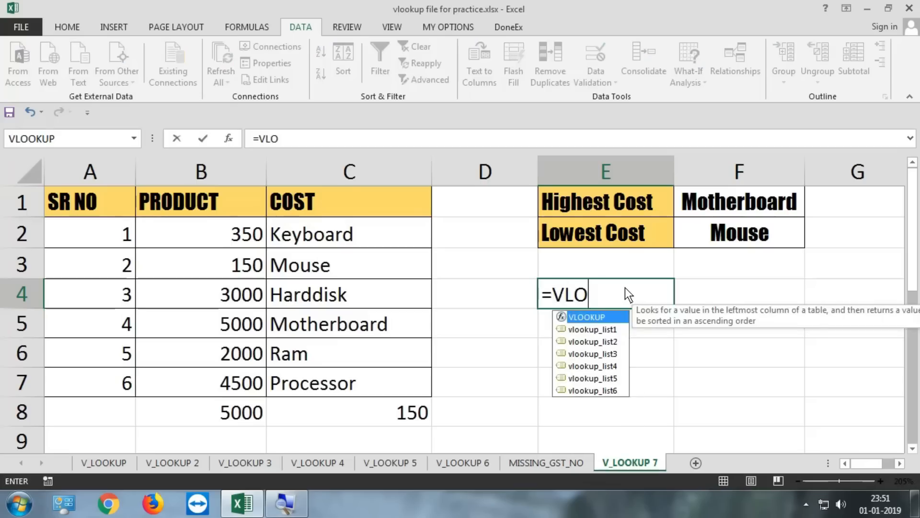
{"action": "type", "text": "OKUP(MA"}
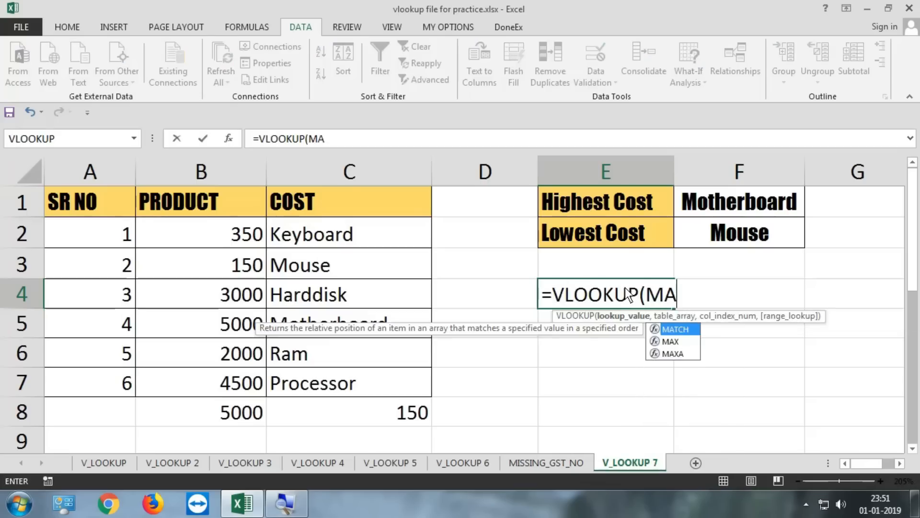
{"action": "type", "text": "X("}
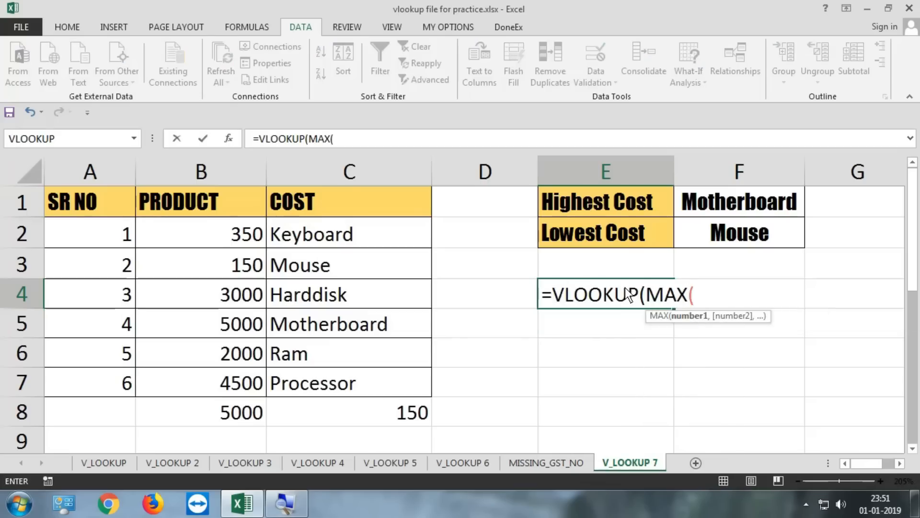
{"action": "left_click_drag", "start_coordinate": [247, 233], "coordinate": [247, 376]}
{"action": "type", "text": "),"}
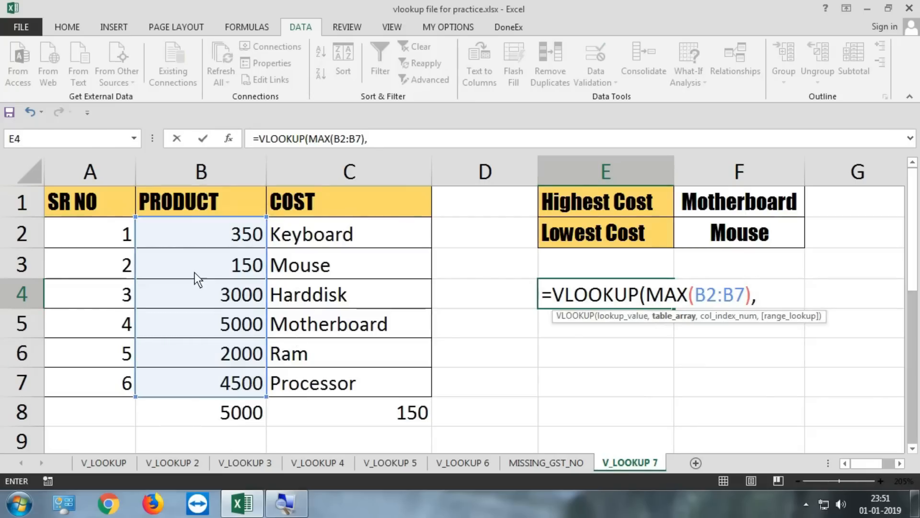
{"action": "left_click_drag", "start_coordinate": [188, 224], "coordinate": [345, 385]}
{"action": "type", "text": ",2"}
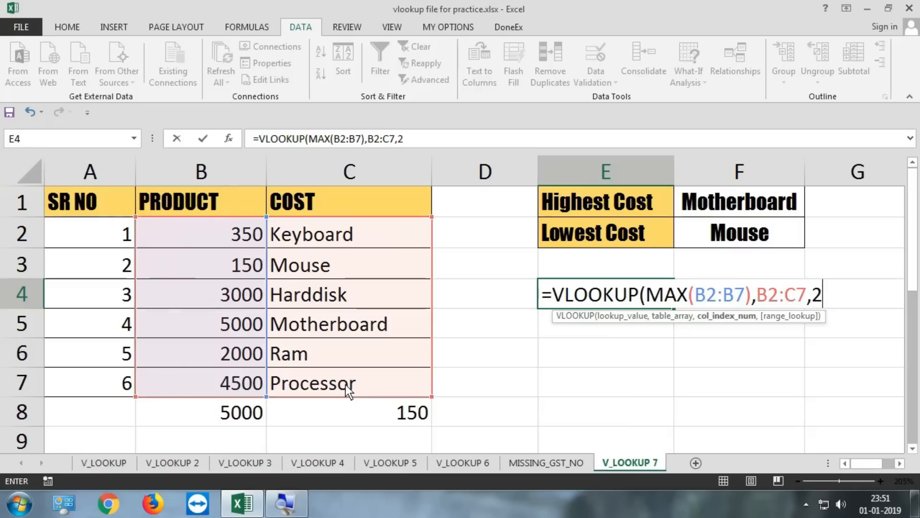
{"action": "type", "text": ",0"}
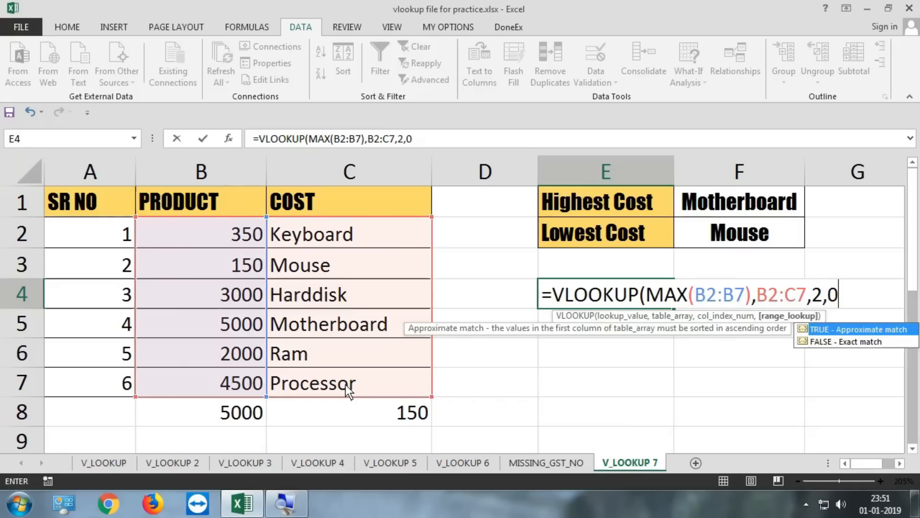
{"action": "key", "text": "Return"}
{"action": "key", "text": "Return"}
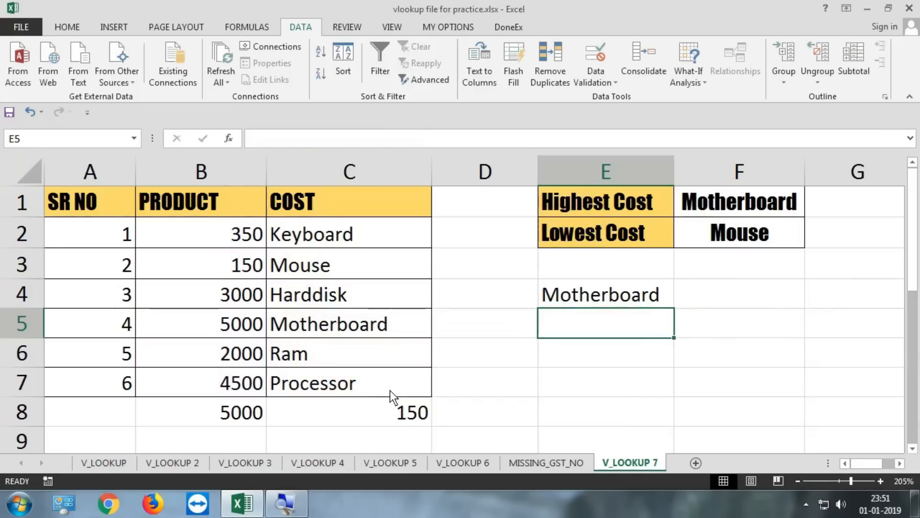
{"action": "left_click", "coordinate": [238, 322]}
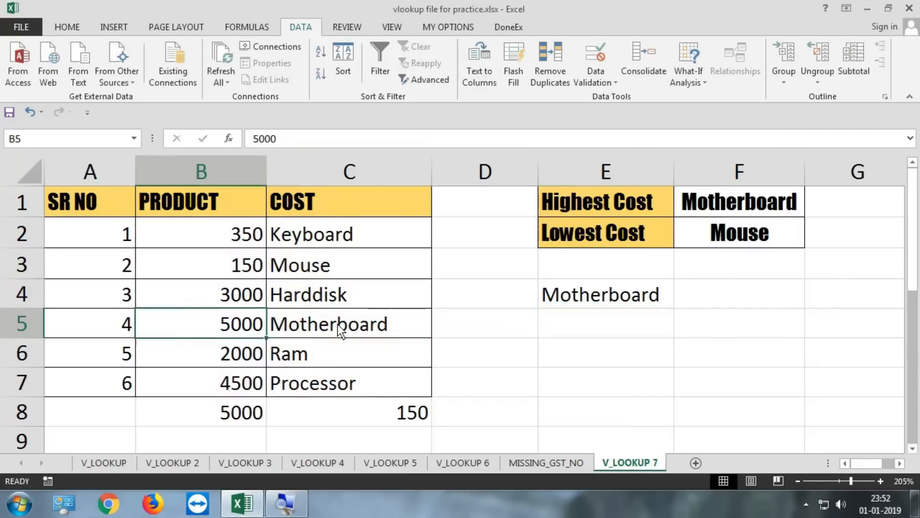
Enter =MIN(B2:B7) in E5, below the highest cost lookup
{"action": "left_click", "coordinate": [548, 319]}
{"action": "type", "text": "=MIN"}
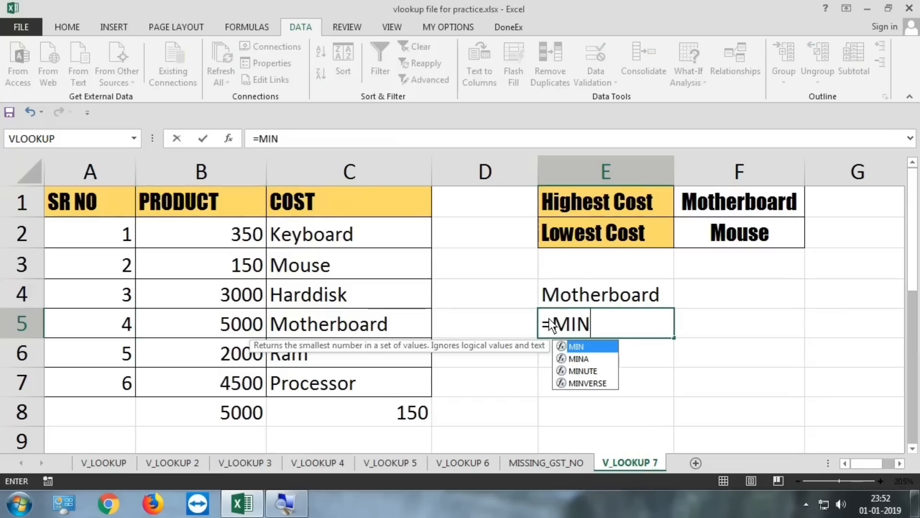
{"action": "type", "text": "("}
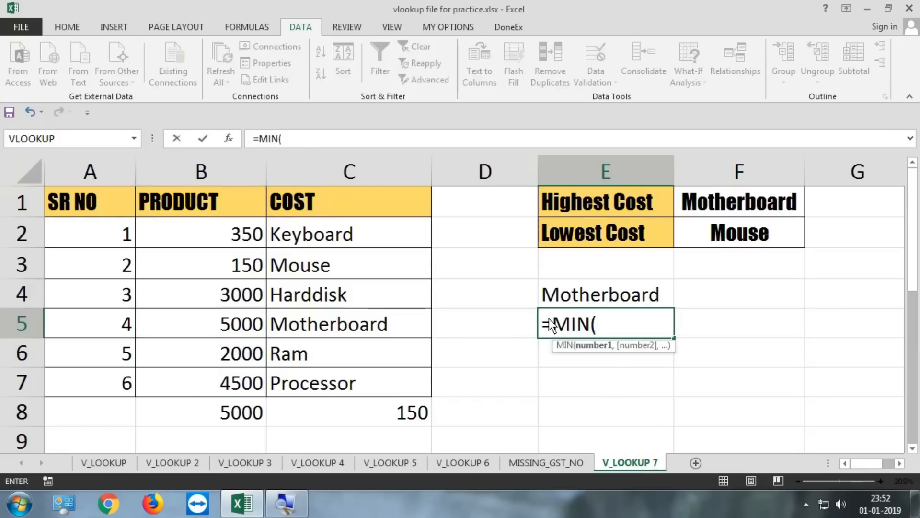
{"action": "left_click_drag", "start_coordinate": [236, 235], "coordinate": [224, 382]}
{"action": "type", "text": ")"}
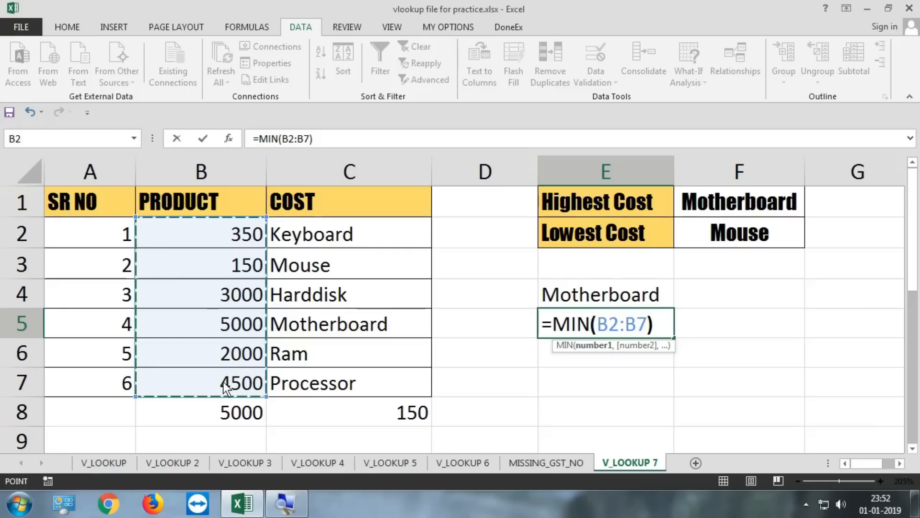
{"action": "key", "text": "Return"}
Wrap the MIN formula in E5 in a lookup, =VLOOKUP(MIN(B2:B7),B2:C7,2,0), and review the formulas in E4 and E5
{"action": "double_click", "coordinate": [589, 311]}
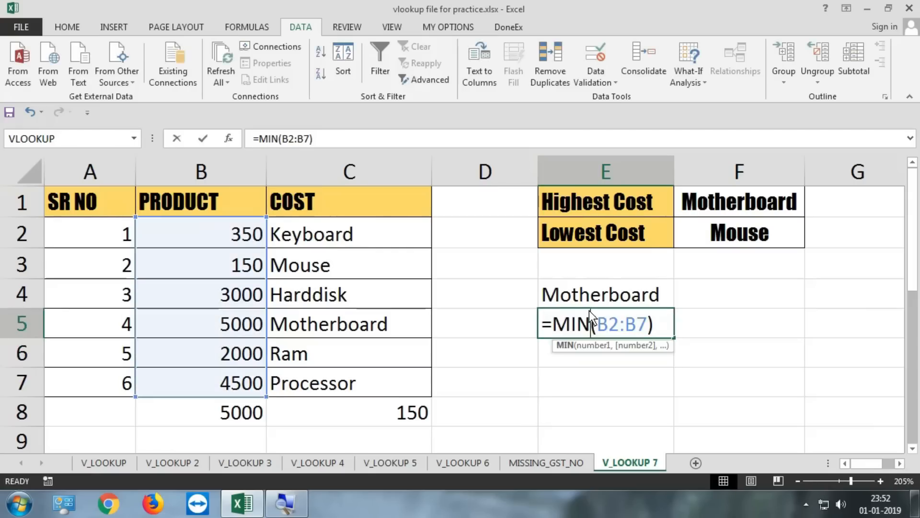
{"action": "left_click", "coordinate": [553, 320]}
{"action": "type", "text": "VLOOKUP("}
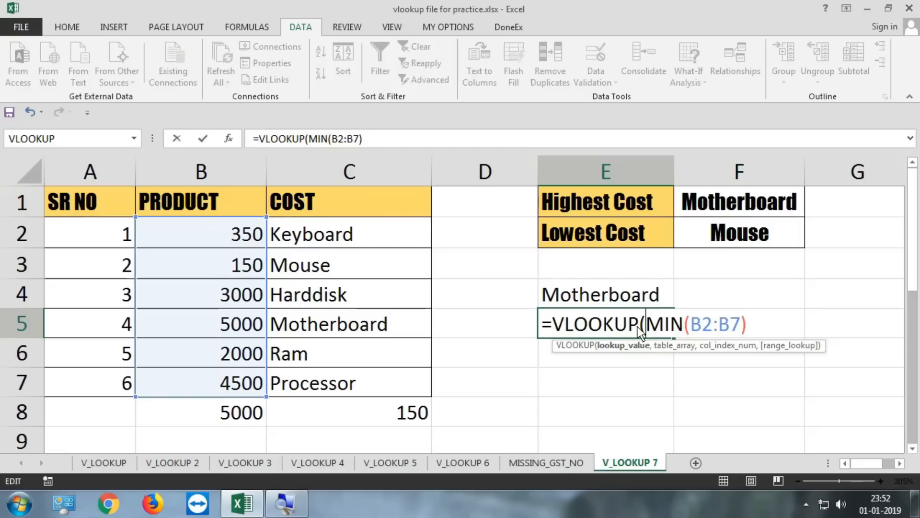
{"action": "left_click", "coordinate": [750, 328]}
{"action": "type", "text": ","}
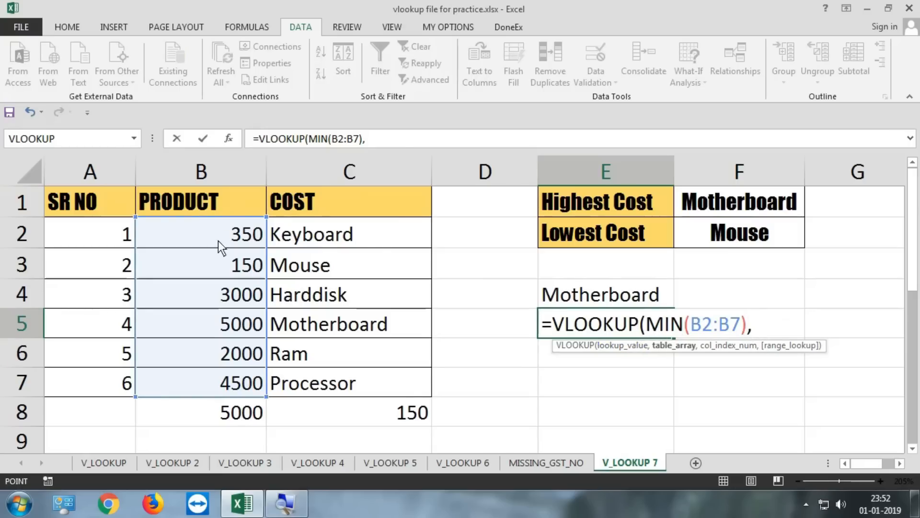
{"action": "left_click_drag", "start_coordinate": [222, 236], "coordinate": [343, 373]}
{"action": "type", "text": ","}
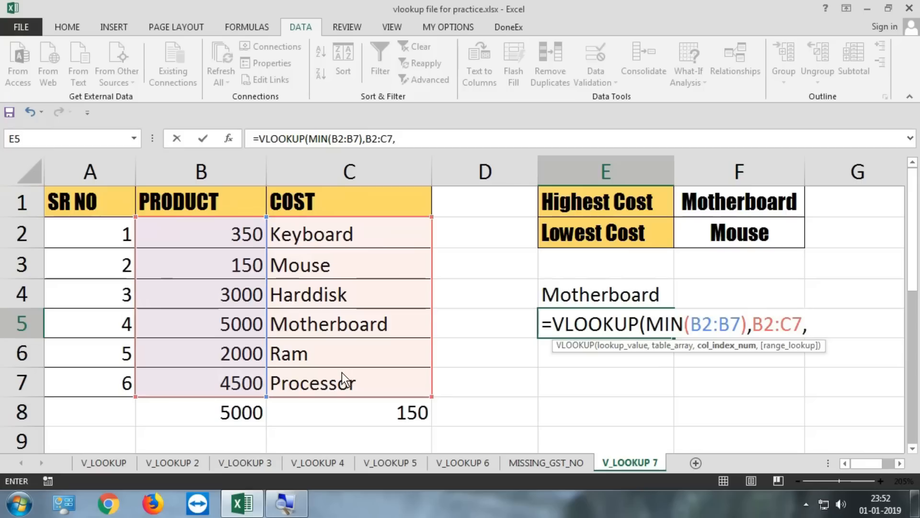
{"action": "type", "text": "2,0"}
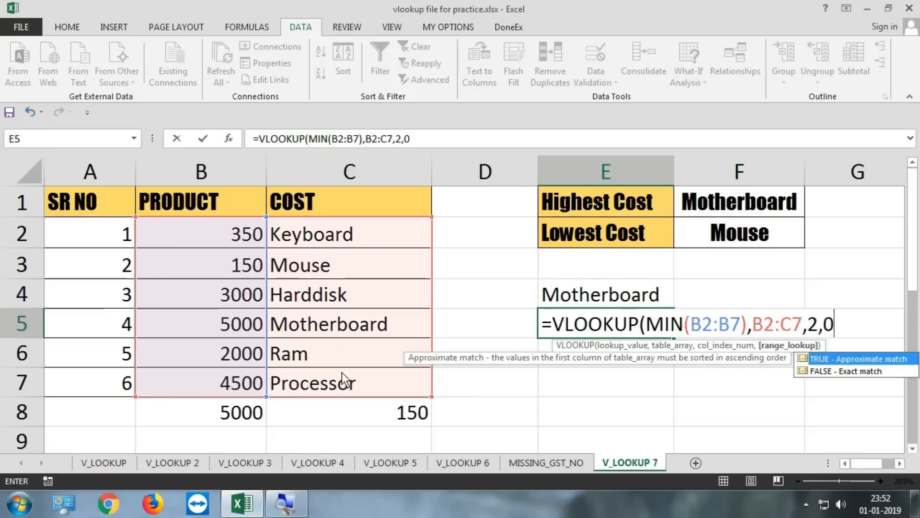
{"action": "key", "text": "Return"}
{"action": "key", "text": "Return"}
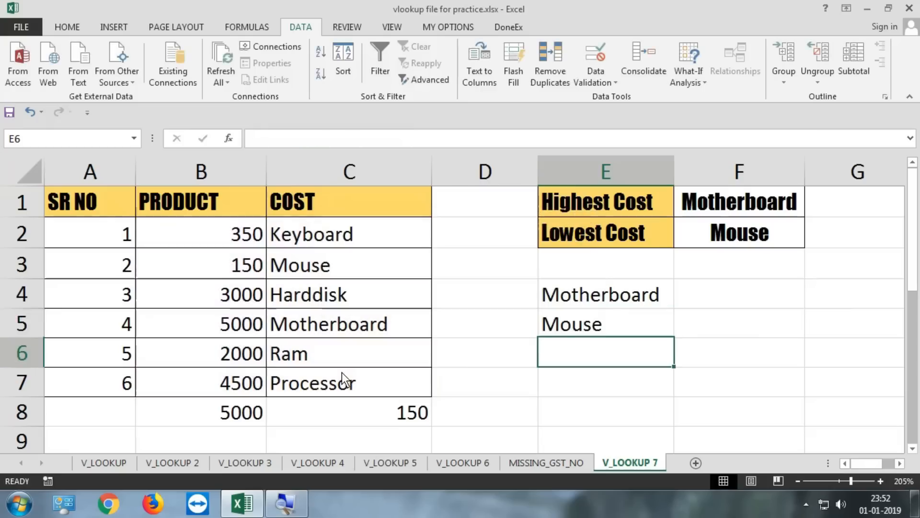
{"action": "left_click", "coordinate": [532, 288]}
{"action": "left_click", "coordinate": [586, 304]}
{"action": "key", "text": "Down"}
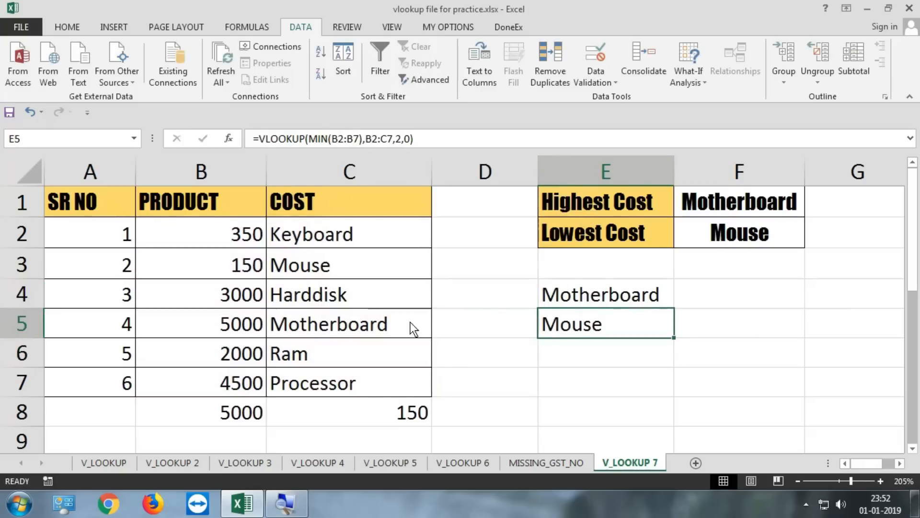
Set the Harddisk row's value in B4 to 30000 and check the highest cost lookup in E4
{"action": "double_click", "coordinate": [217, 286]}
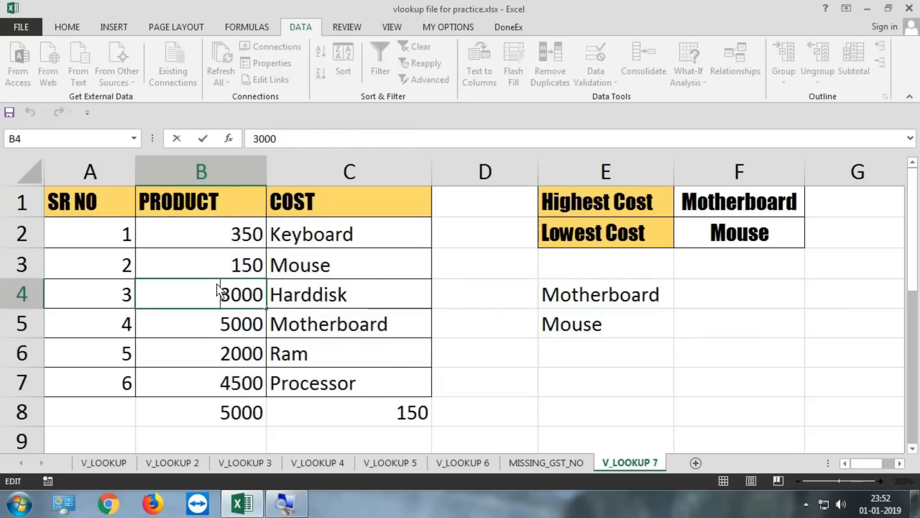
{"action": "key", "text": "Delete"}
{"action": "type", "text": "30"}
{"action": "key", "text": "Return"}
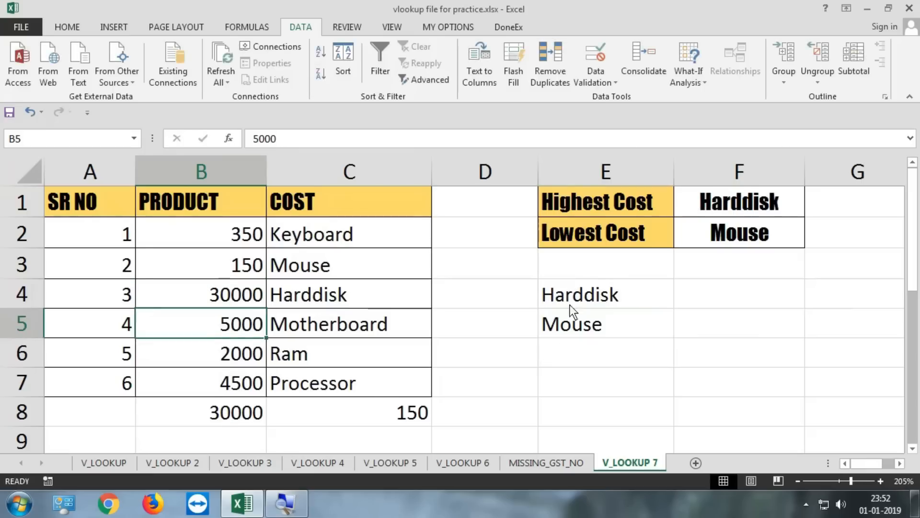
{"action": "left_click", "coordinate": [586, 300]}
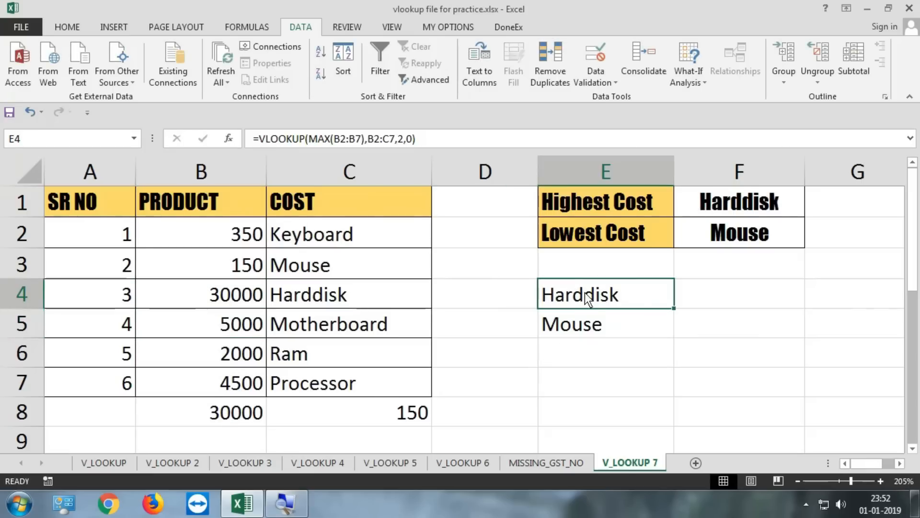